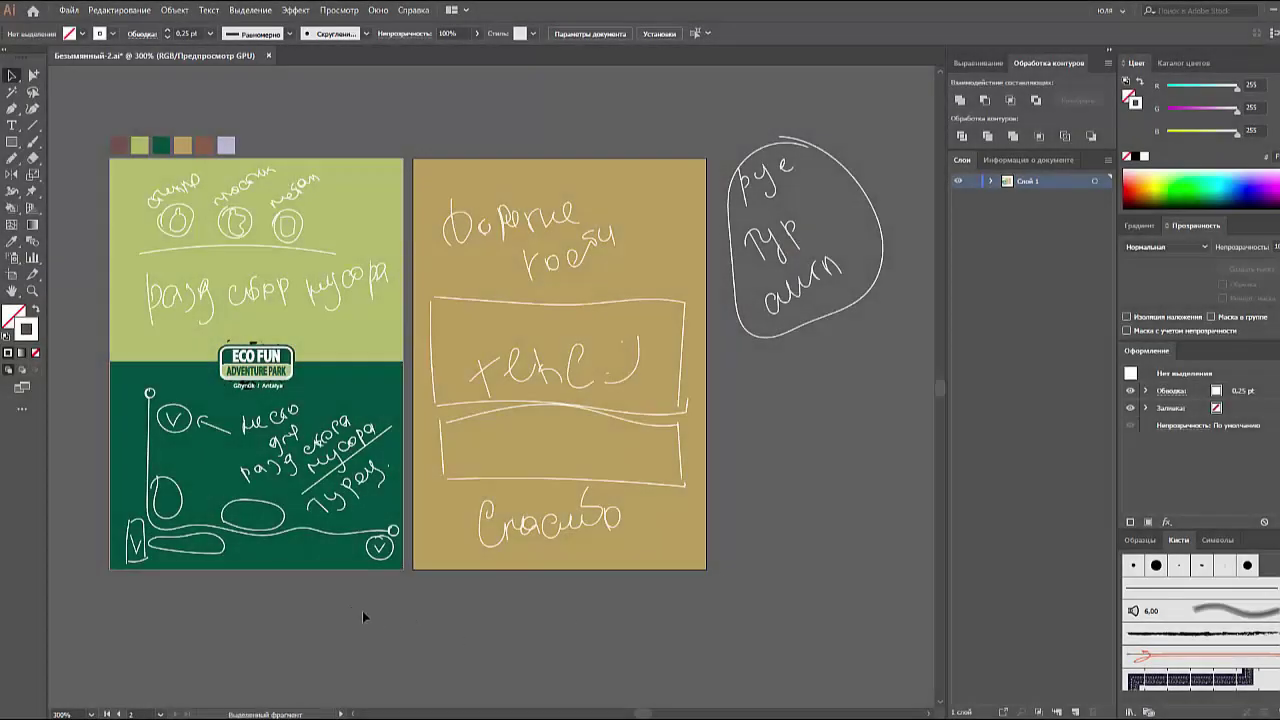
- Draw a circle above the first artboard with a 0.5 pt stroke
mouse_move(320, 580)
mouse_down()
mouse_move(399, 640)
mouse_move(381, 597)
mouse_up()
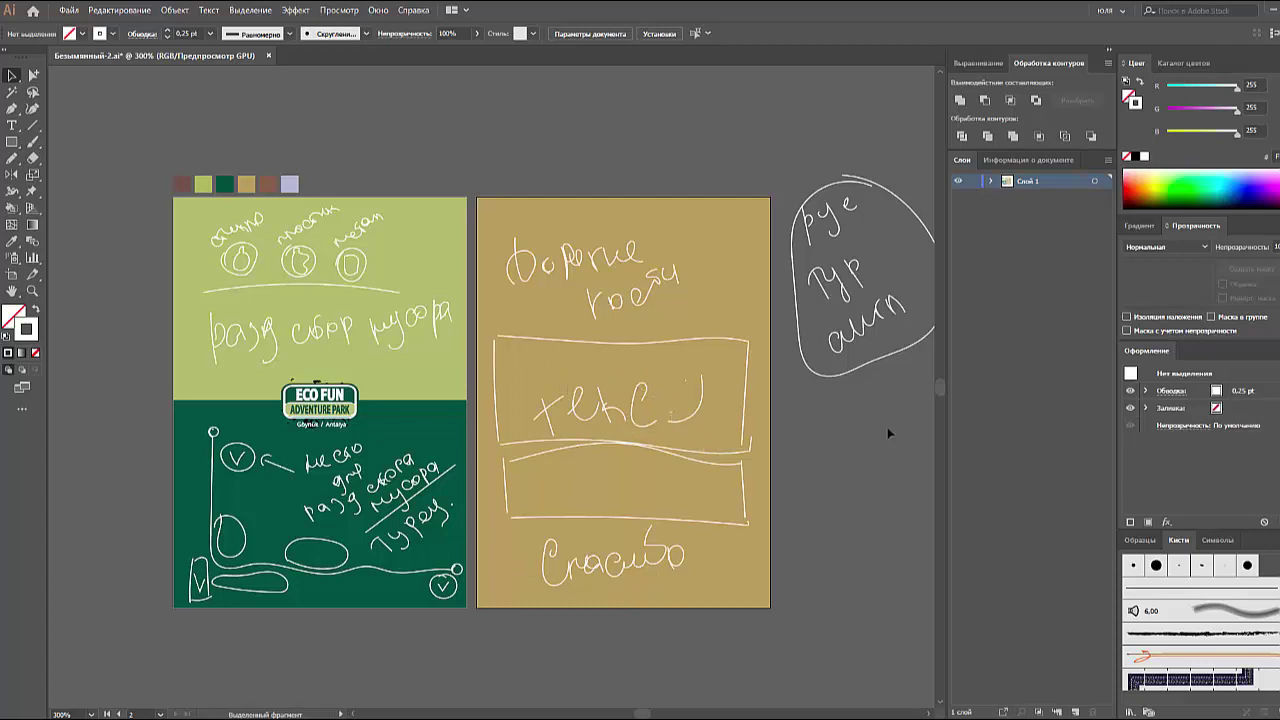
scroll(888, 433, right, 2)
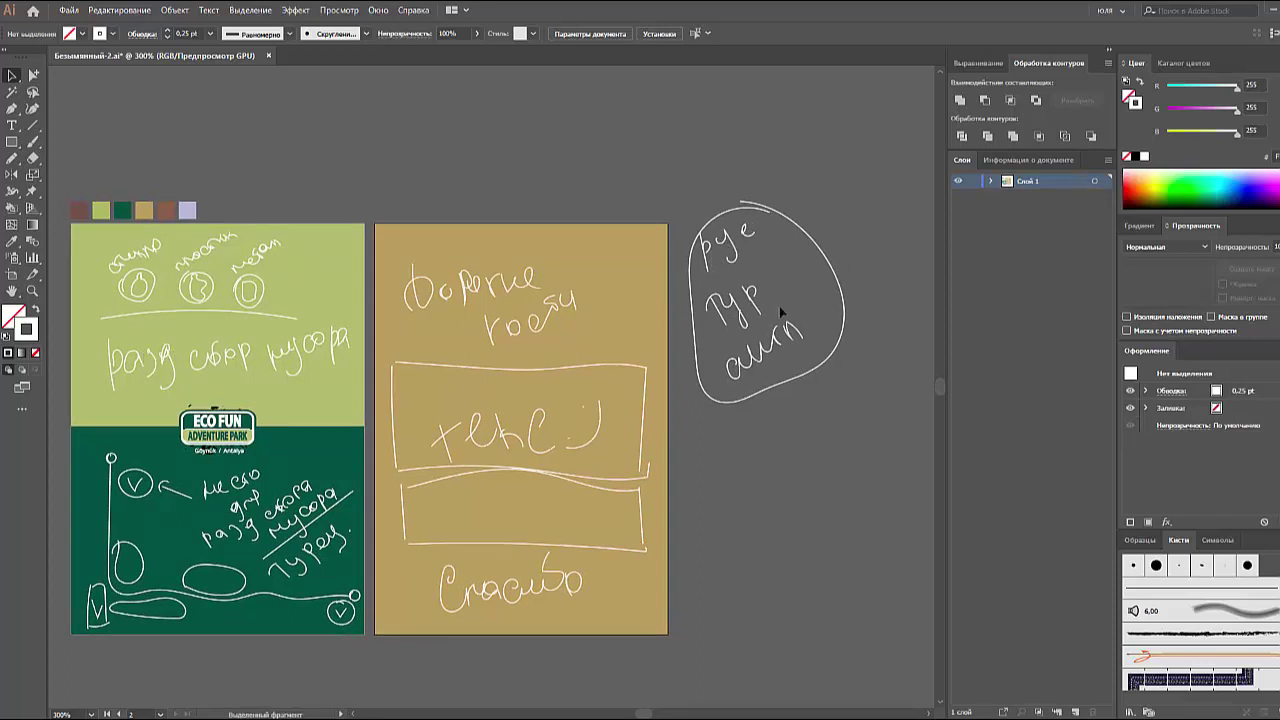
scroll(386, 357, left, 2)
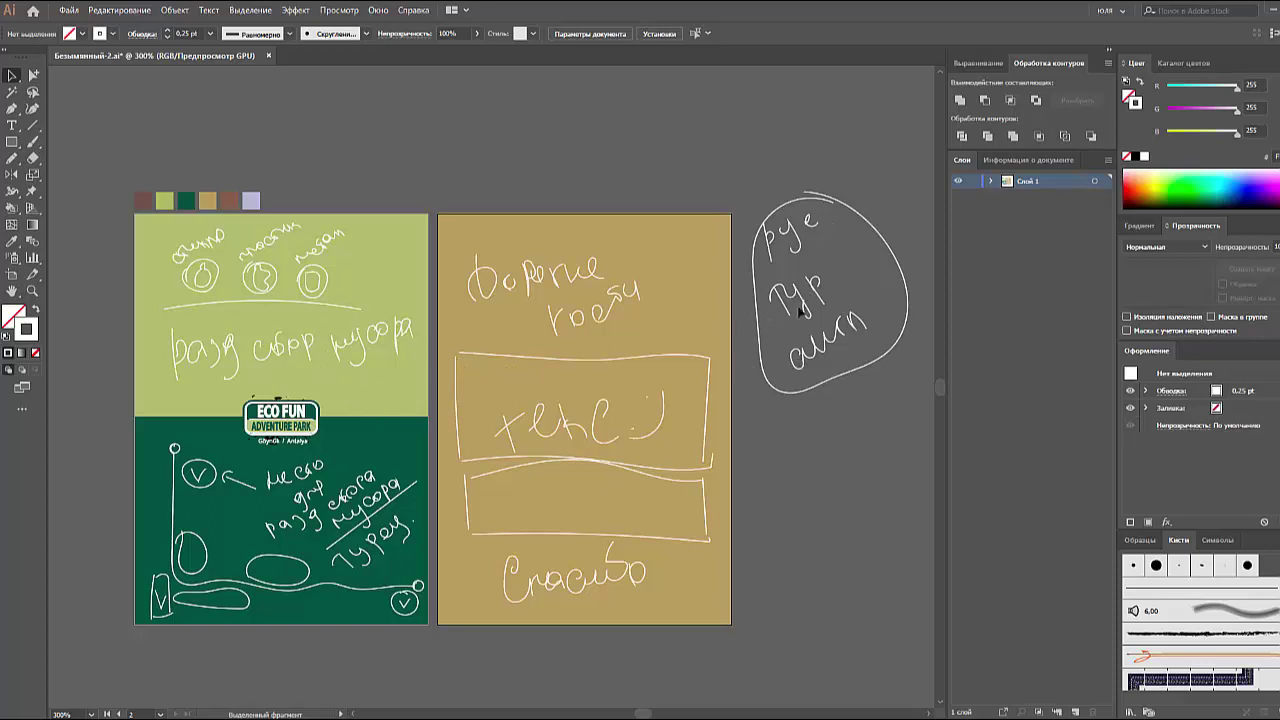
click(427, 398)
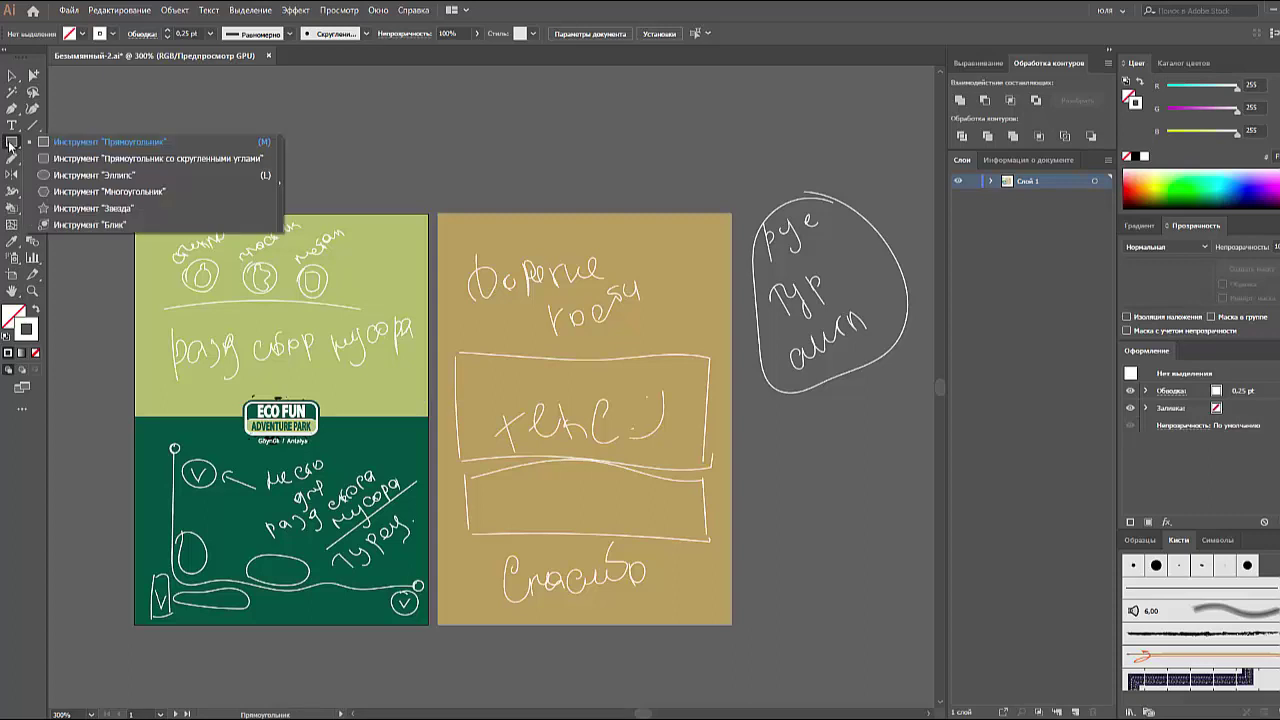
drag(12, 142, 60, 170)
drag(301, 94, 381, 174)
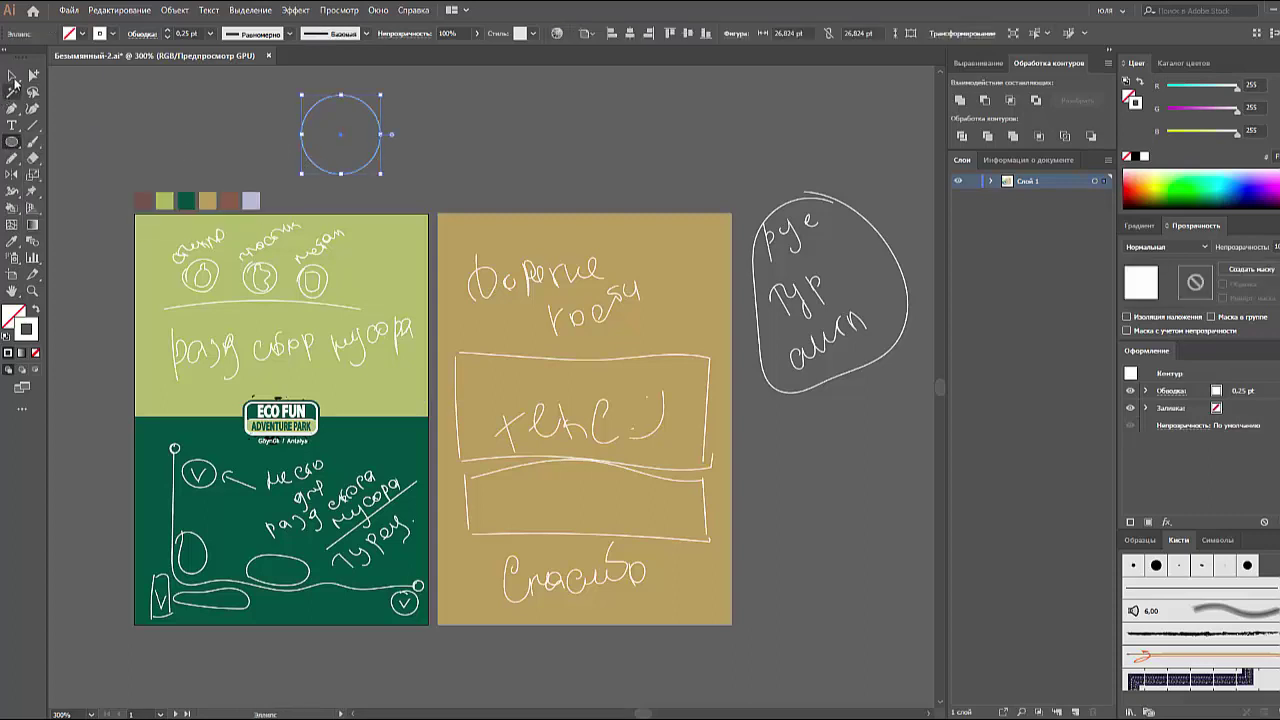
click(12, 75)
click(210, 38)
click(230, 68)
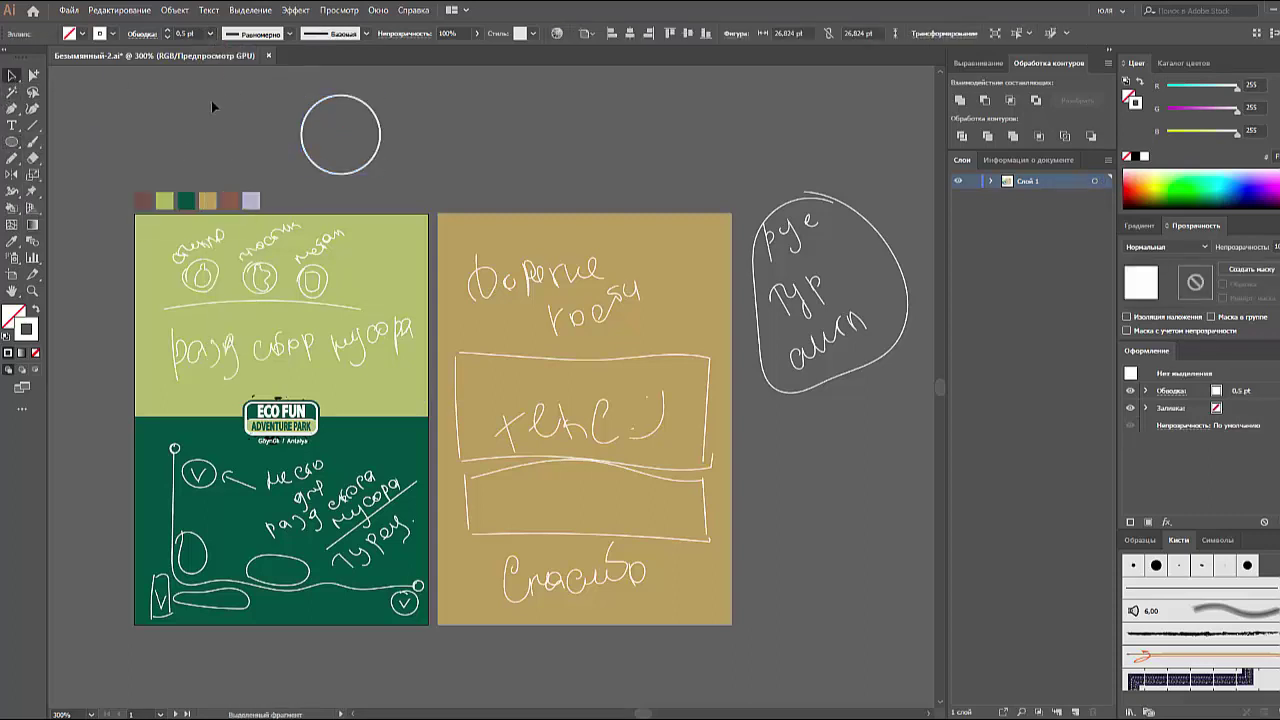
click(216, 104)
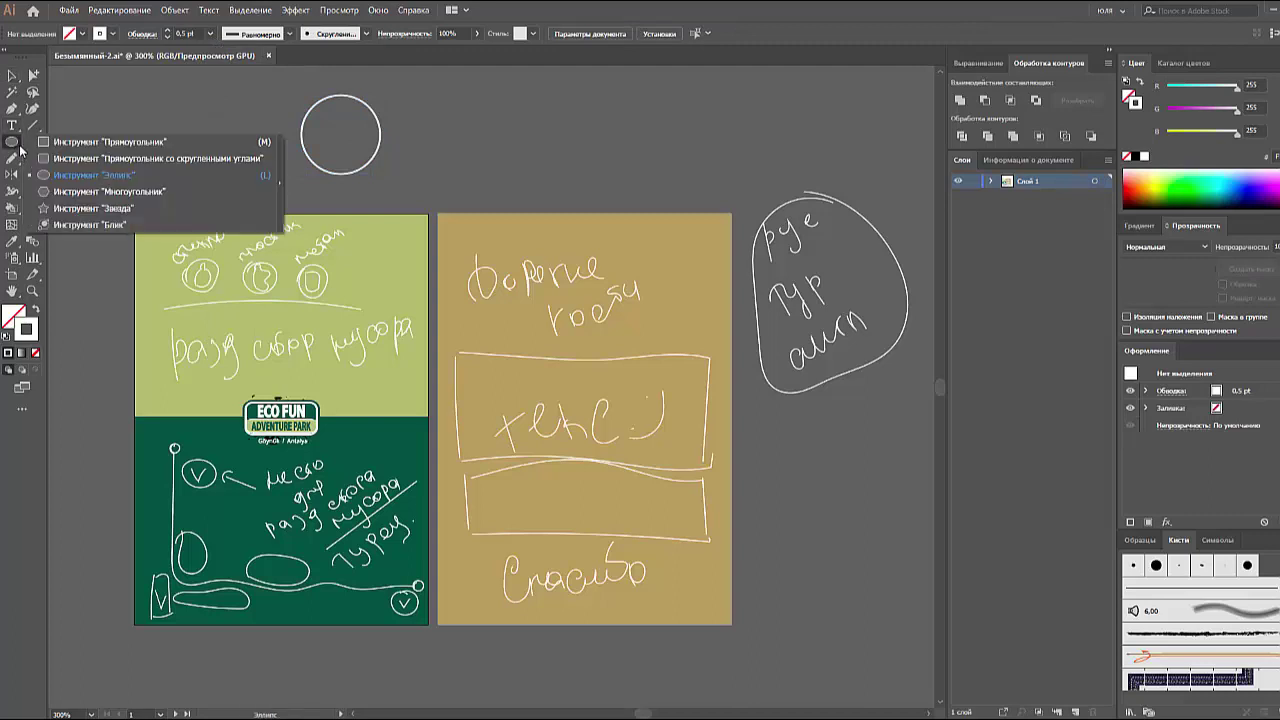
- Draw a thin flat ellipse beside the circle and place a copy below it as the cylinder bottom
mouse_move(13, 142)
mouse_down()
mouse_move(82, 157)
mouse_move(80, 175)
mouse_up()
drag(516, 114, 520, 115)
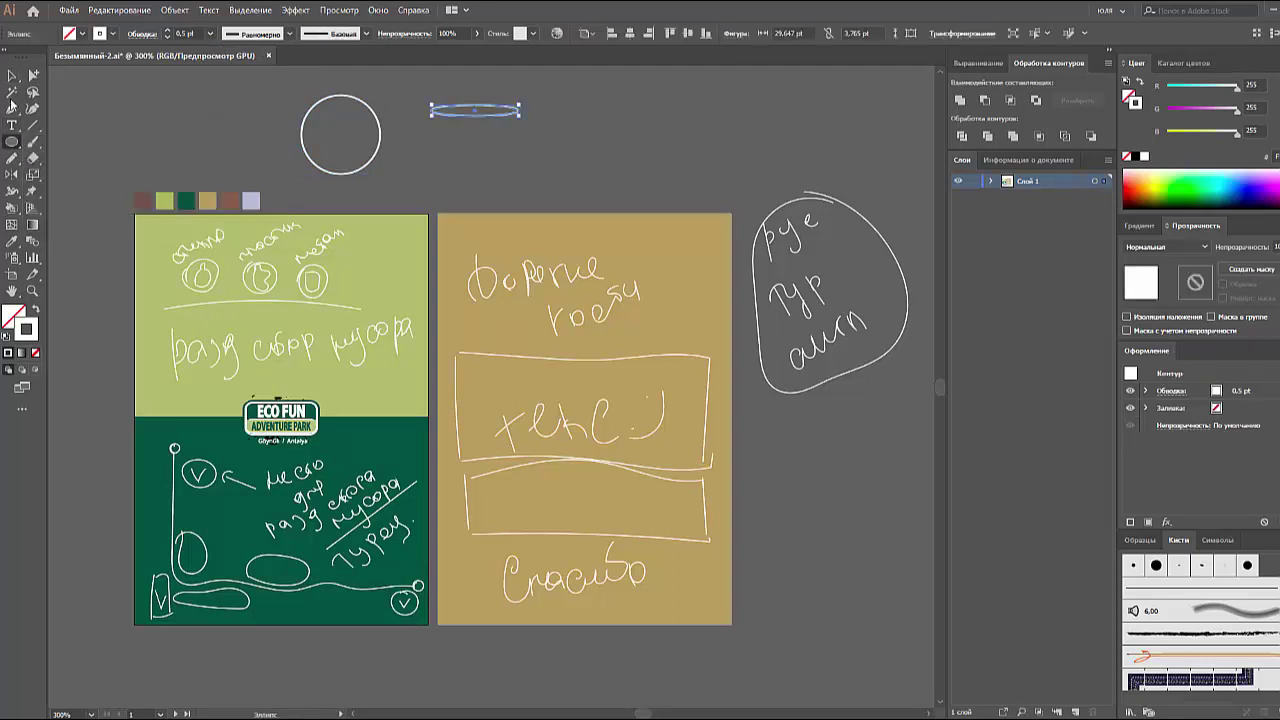
click(12, 75)
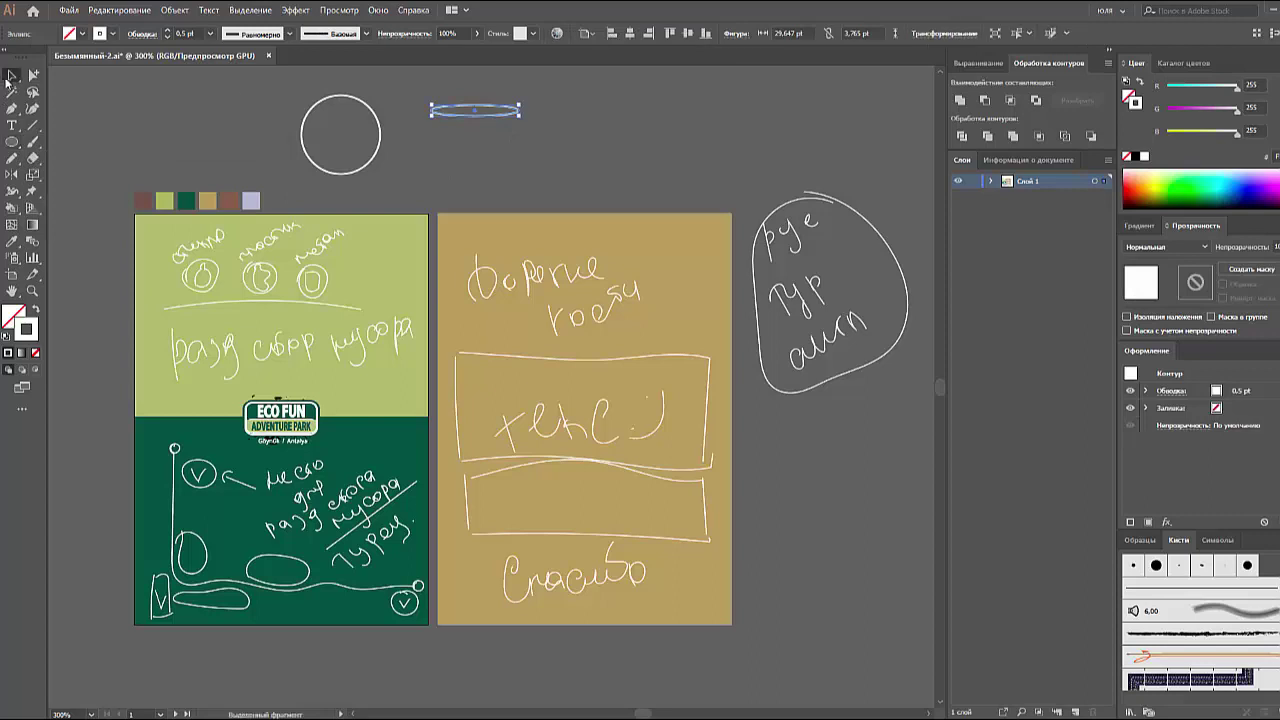
drag(517, 114, 493, 113)
click(501, 140)
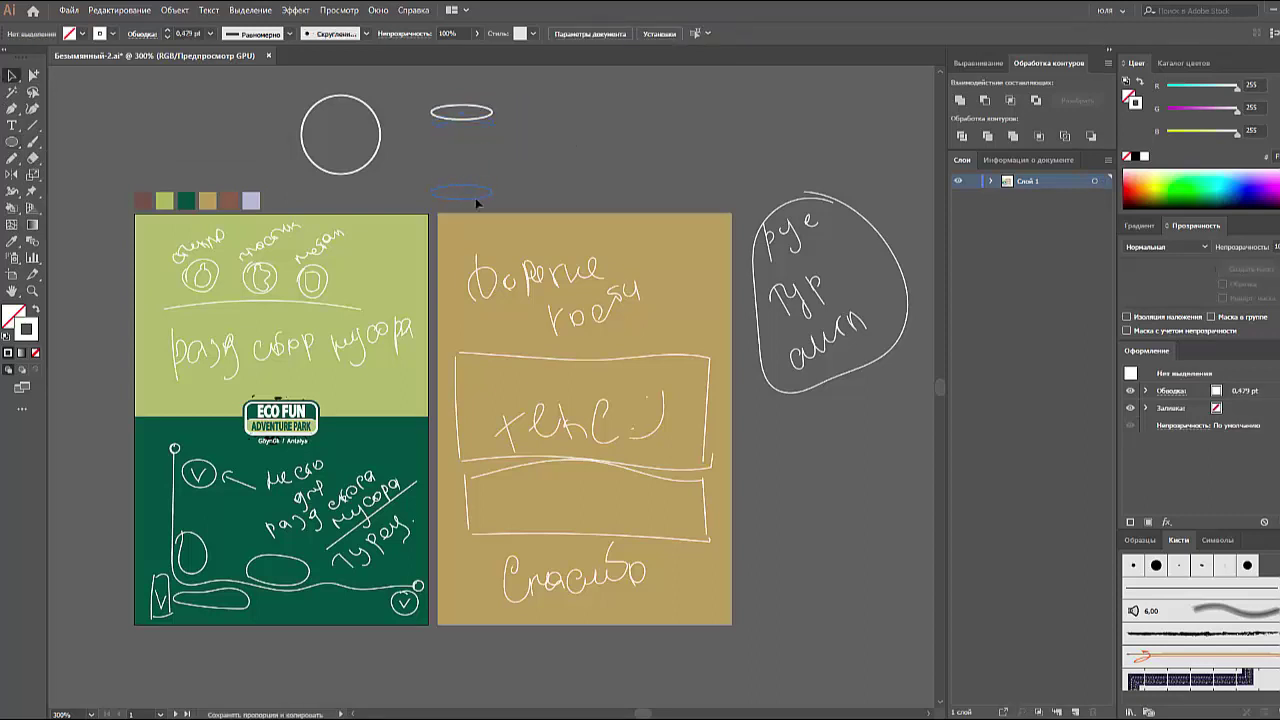
drag(479, 183, 480, 204)
click(66, 151)
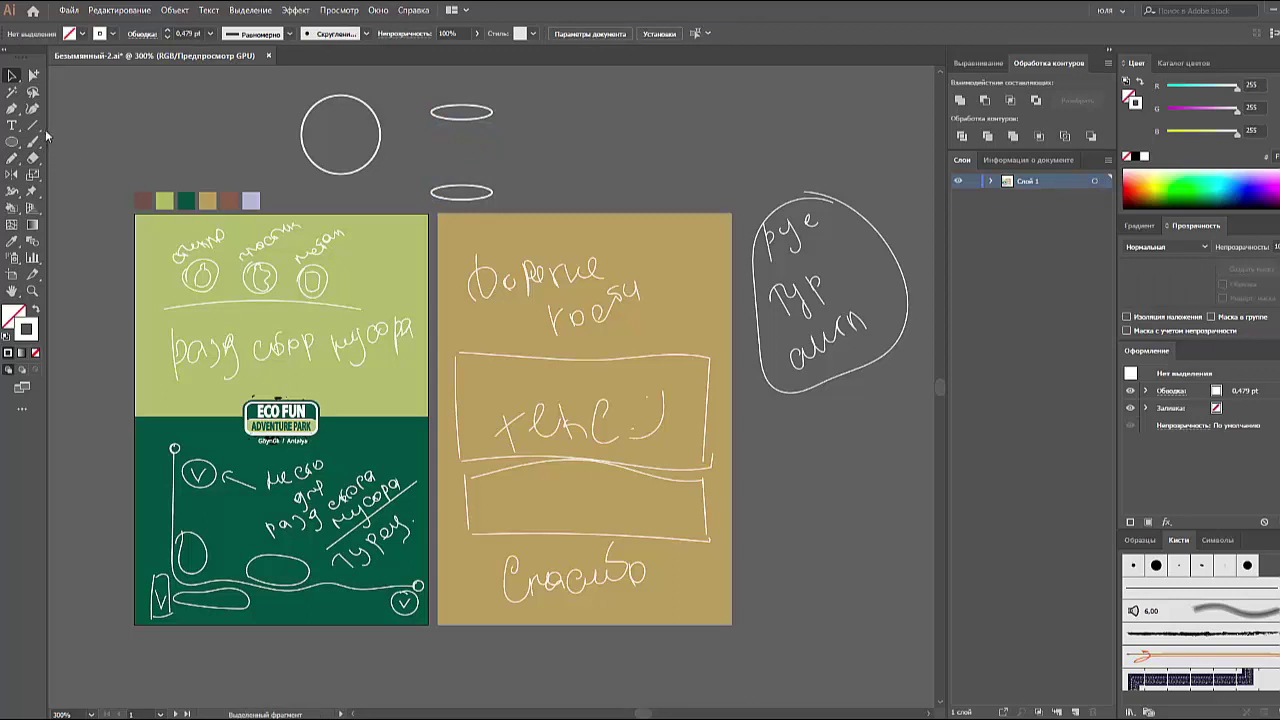
- Join the two ellipses with a vertical line on the left and a copy on the right
click(33, 125)
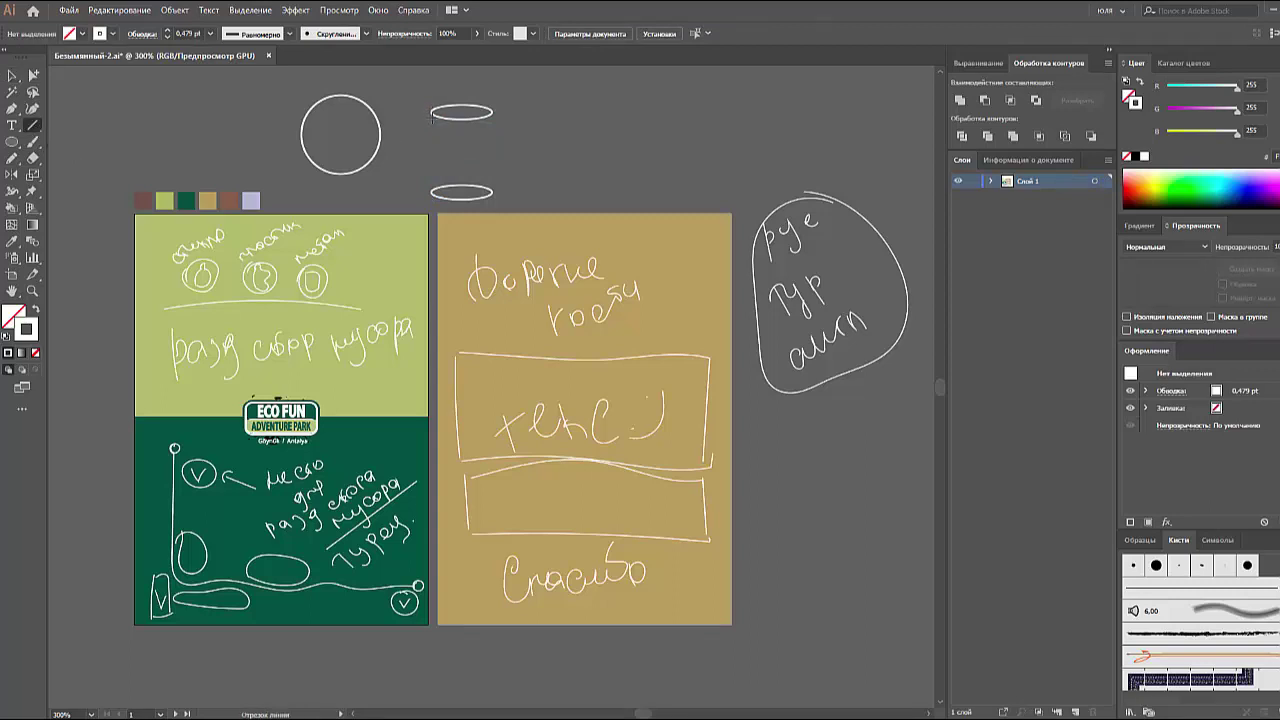
drag(432, 190, 431, 191)
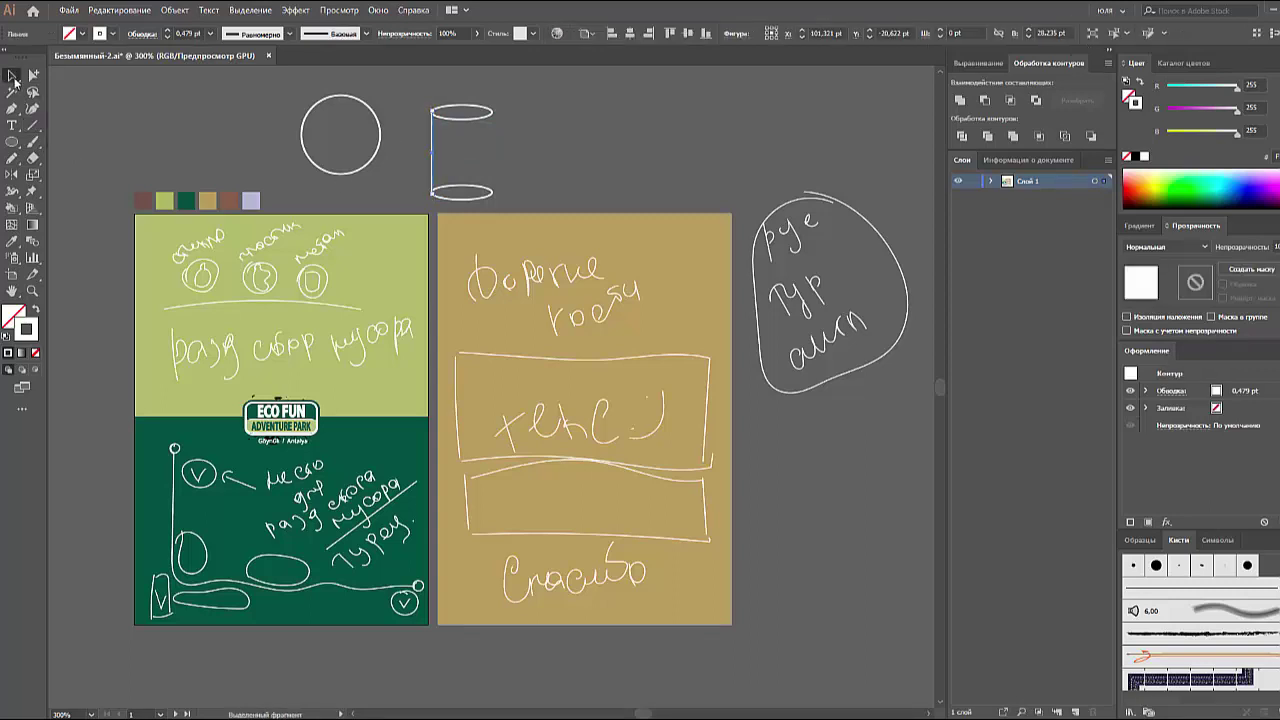
click(12, 76)
click(390, 168)
drag(437, 151, 495, 154)
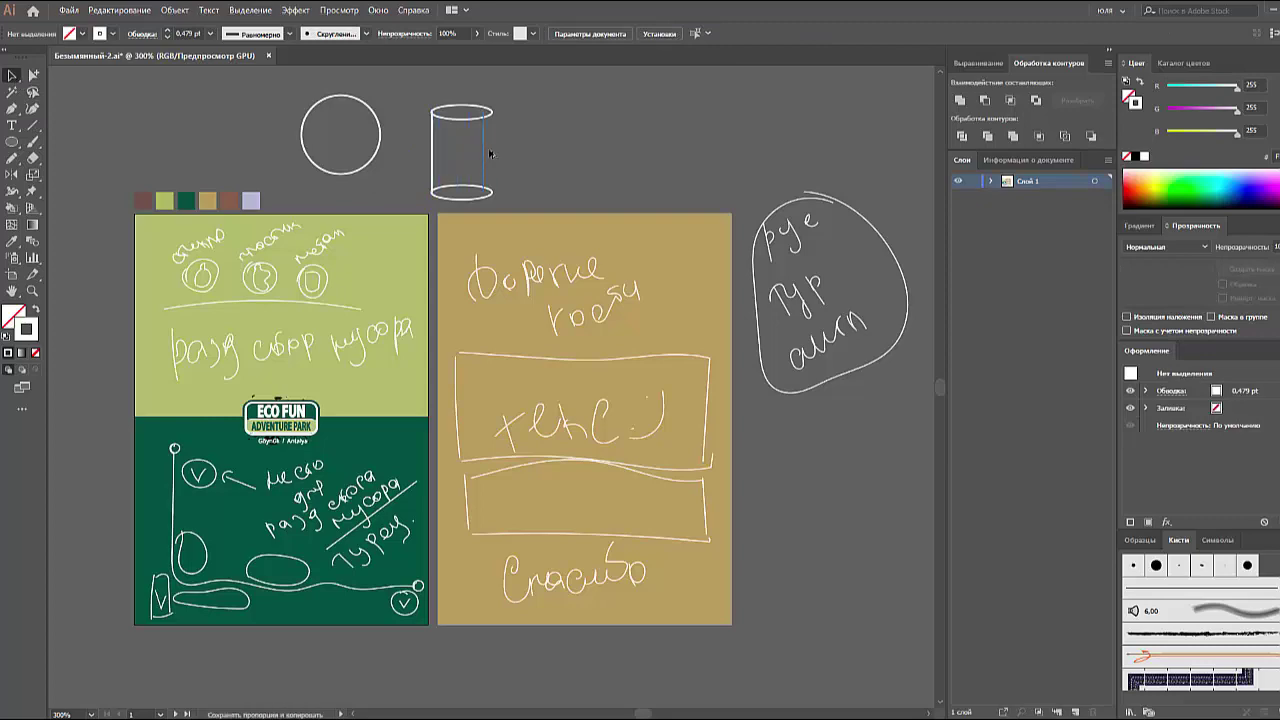
- Zoom in on the cylinder and nudge its bottom ellipse slightly down
key(z)
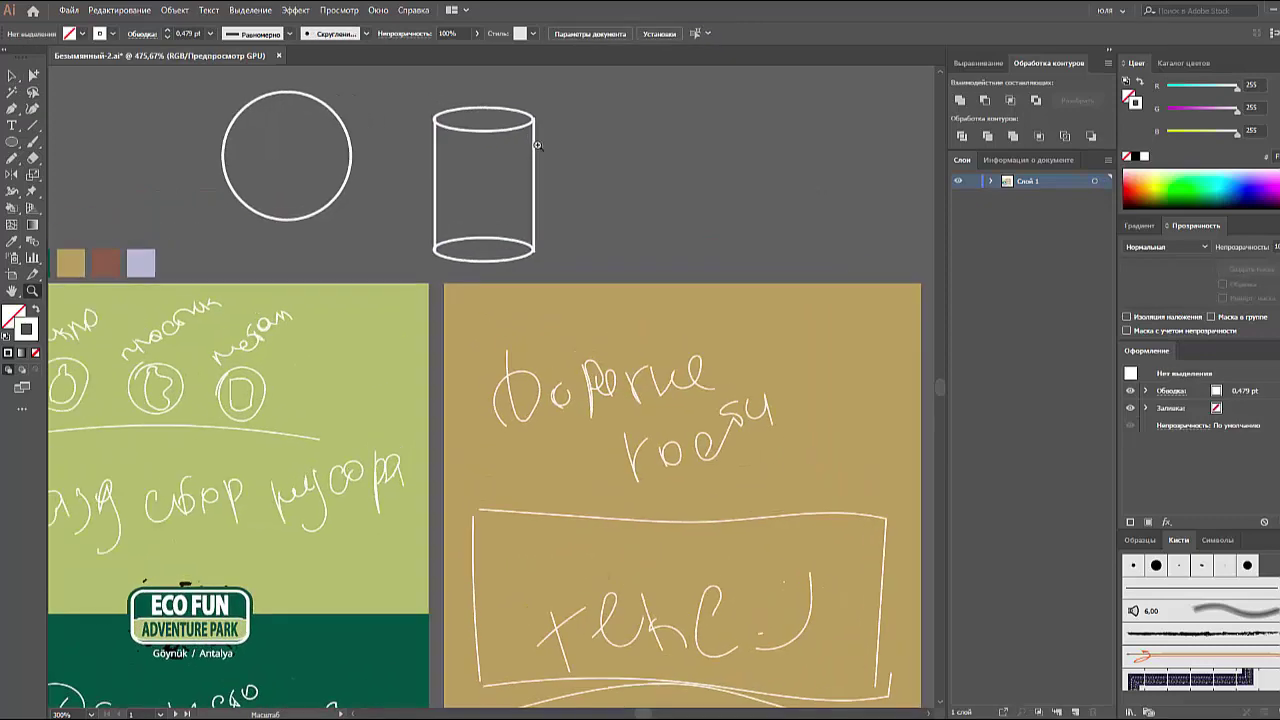
drag(430, 105, 530, 105)
click(12, 76)
drag(336, 166, 297, 172)
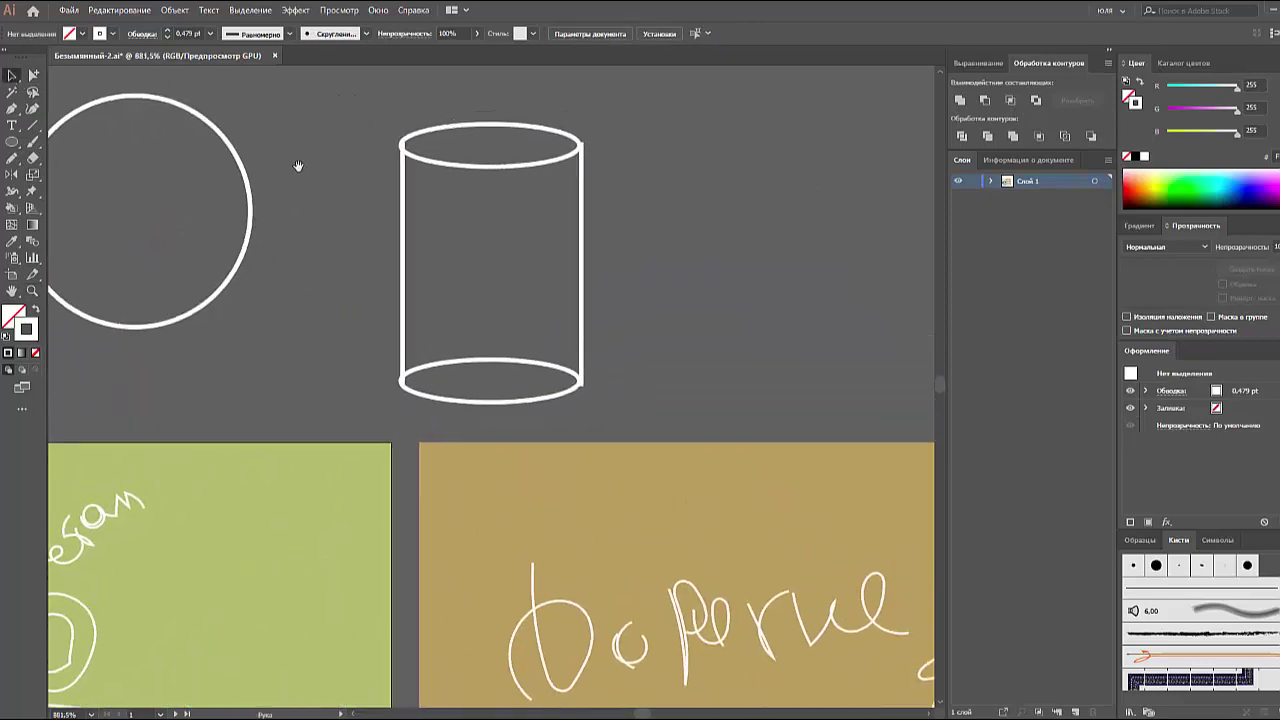
click(402, 222)
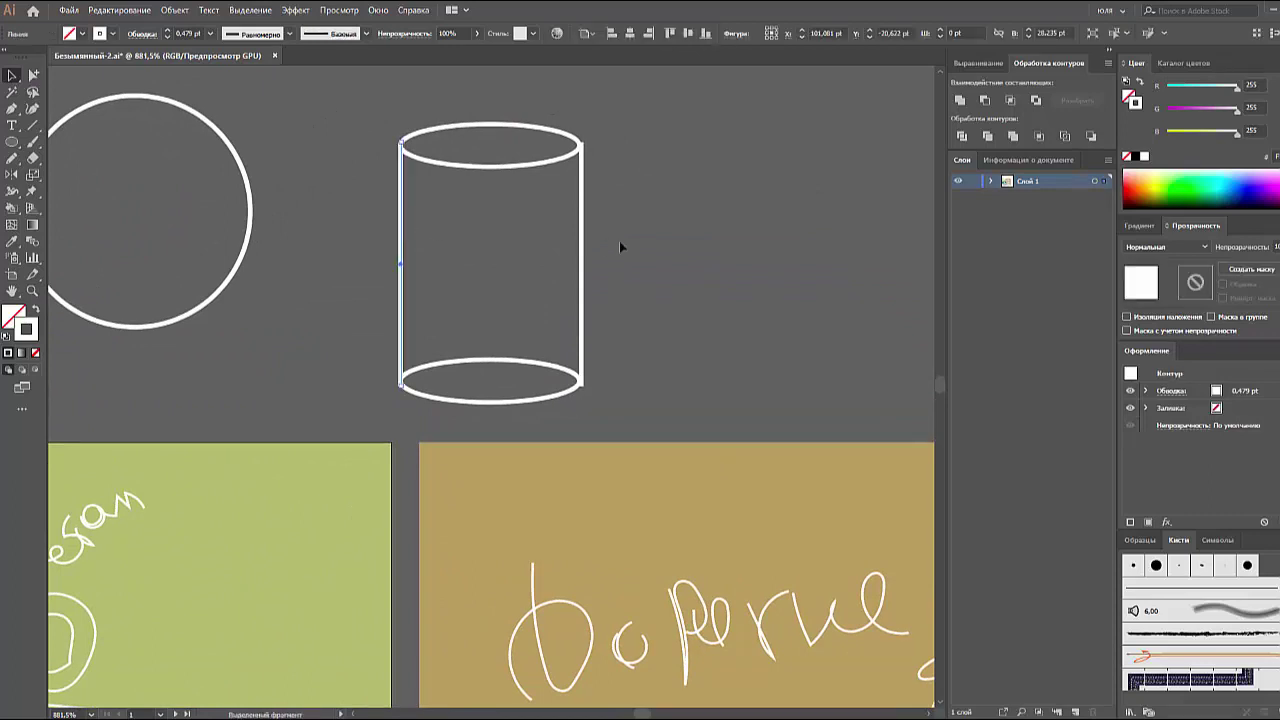
click(582, 246)
click(640, 246)
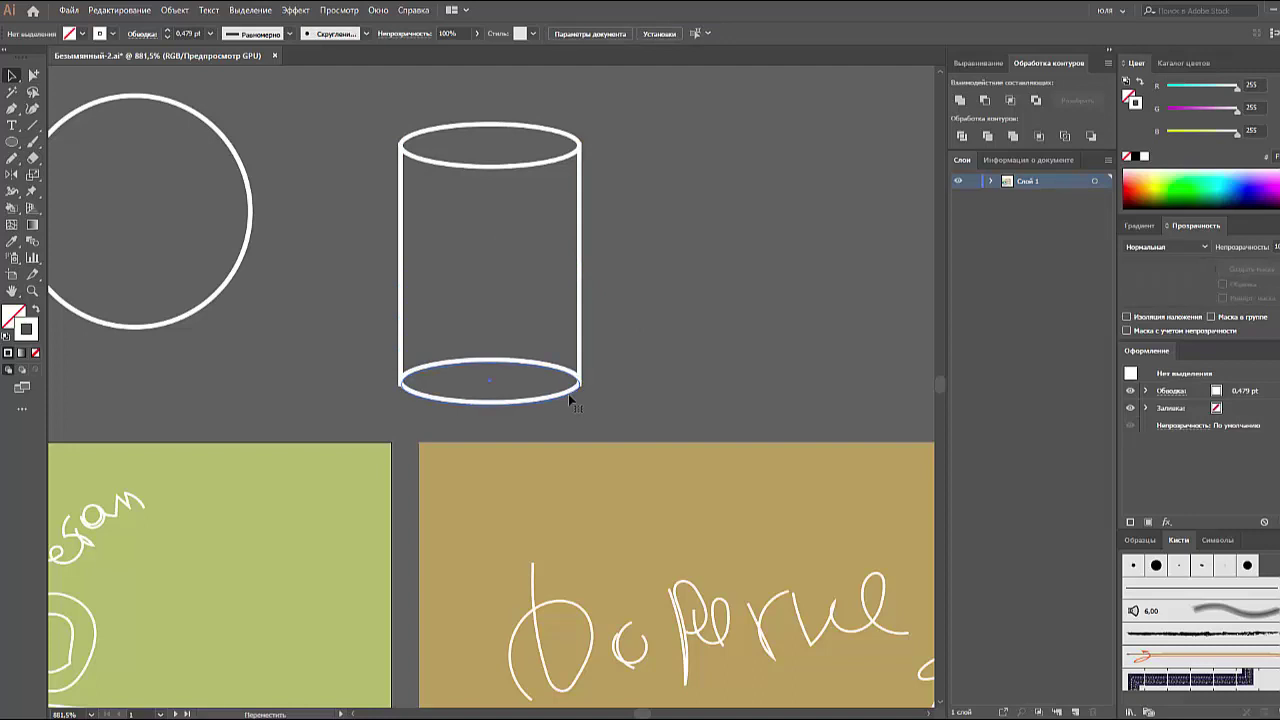
drag(578, 392, 578, 396)
click(450, 420)
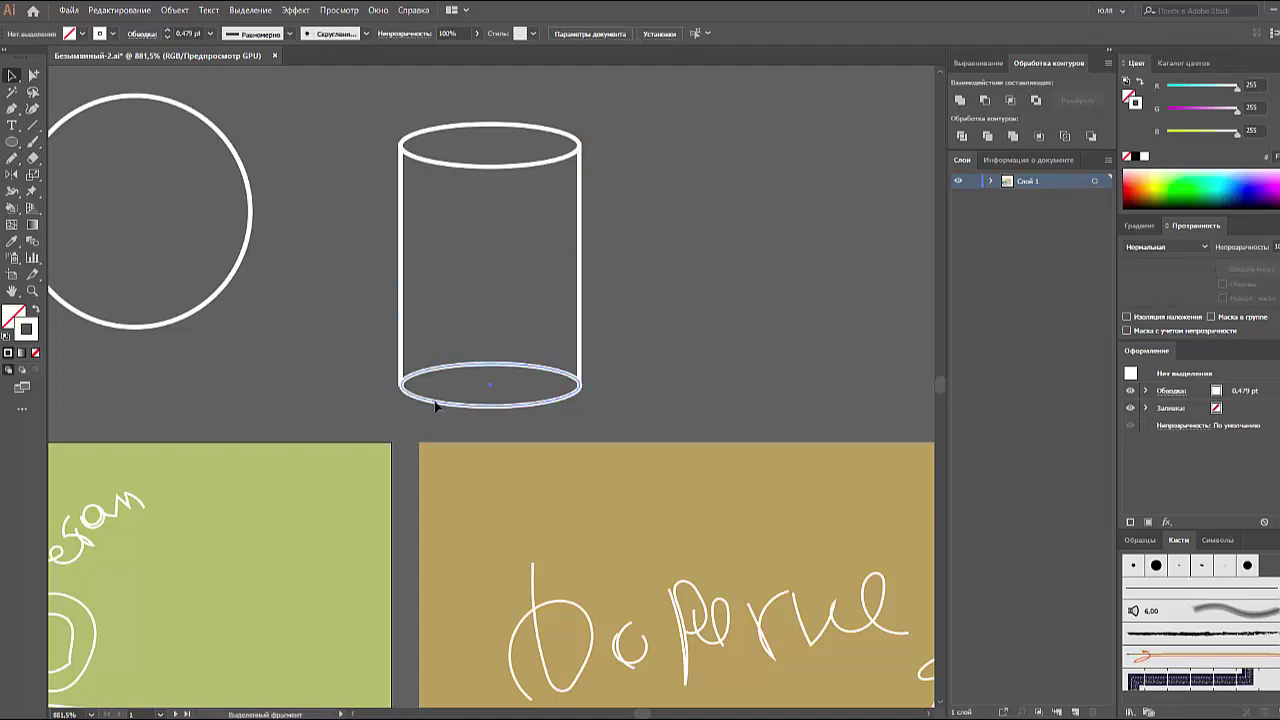
- Draw a small narrow ellipse inside the left of the cylinder's top ellipse
click(434, 404)
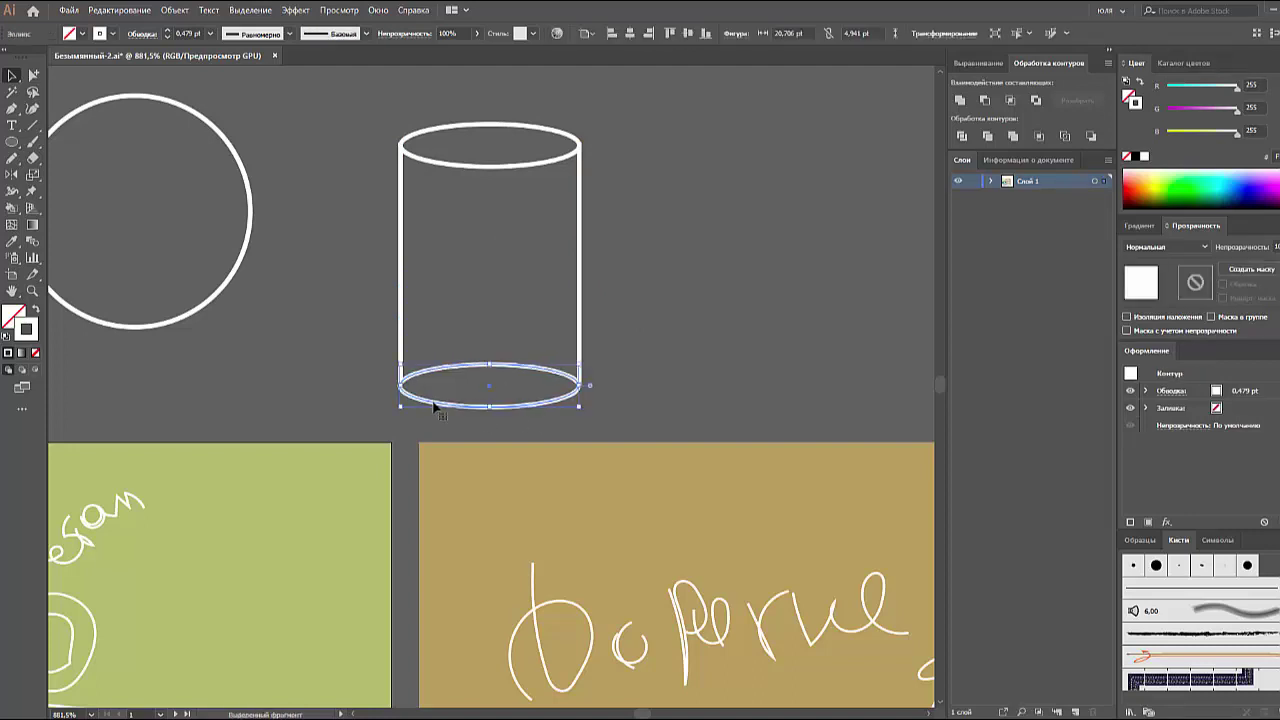
click(382, 296)
click(455, 165)
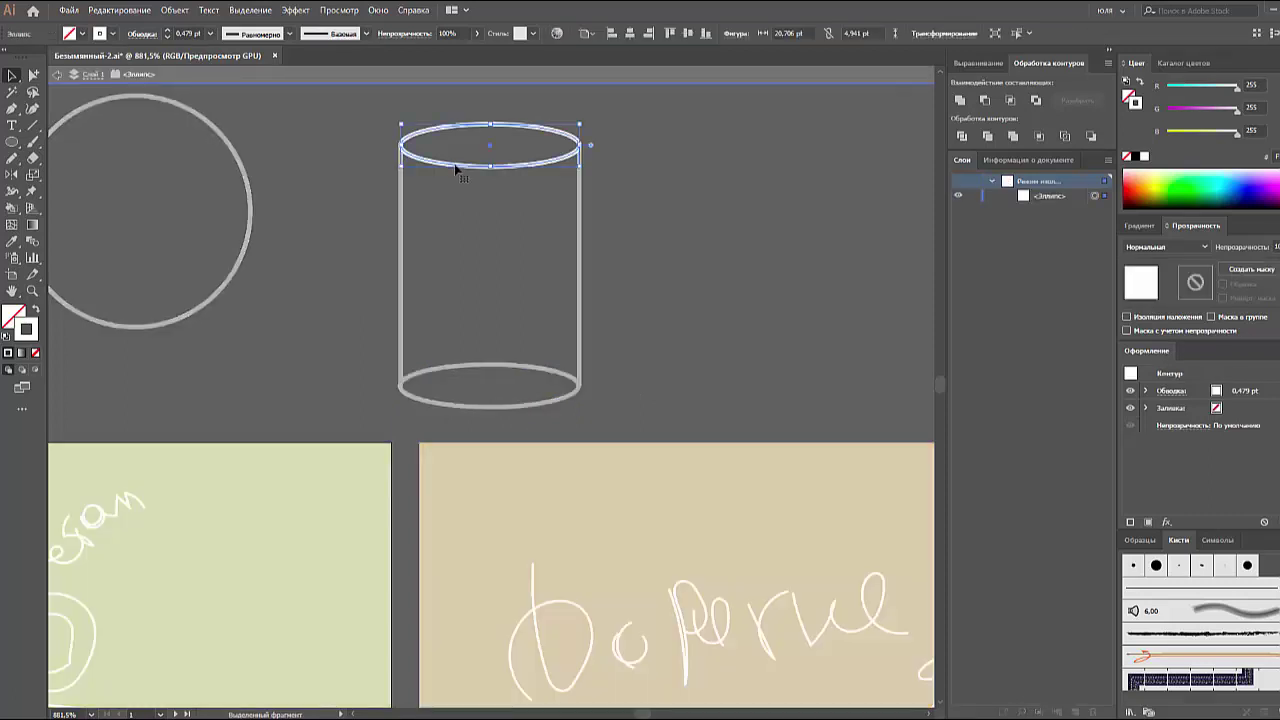
click(489, 175)
click(489, 167)
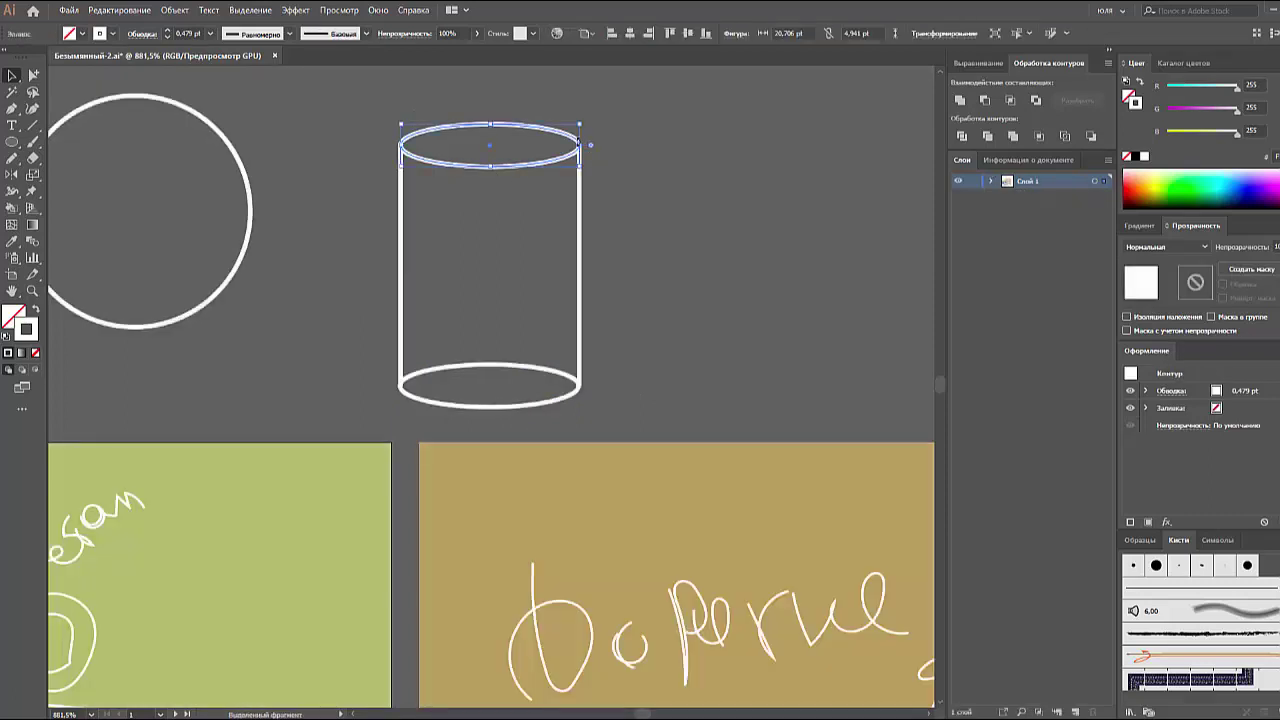
mouse_move(487, 137)
mouse_down()
mouse_move(402, 155)
mouse_move(460, 148)
mouse_up()
- Bow the cylinder's left edge slightly outward by making its top anchor smooth
click(485, 201)
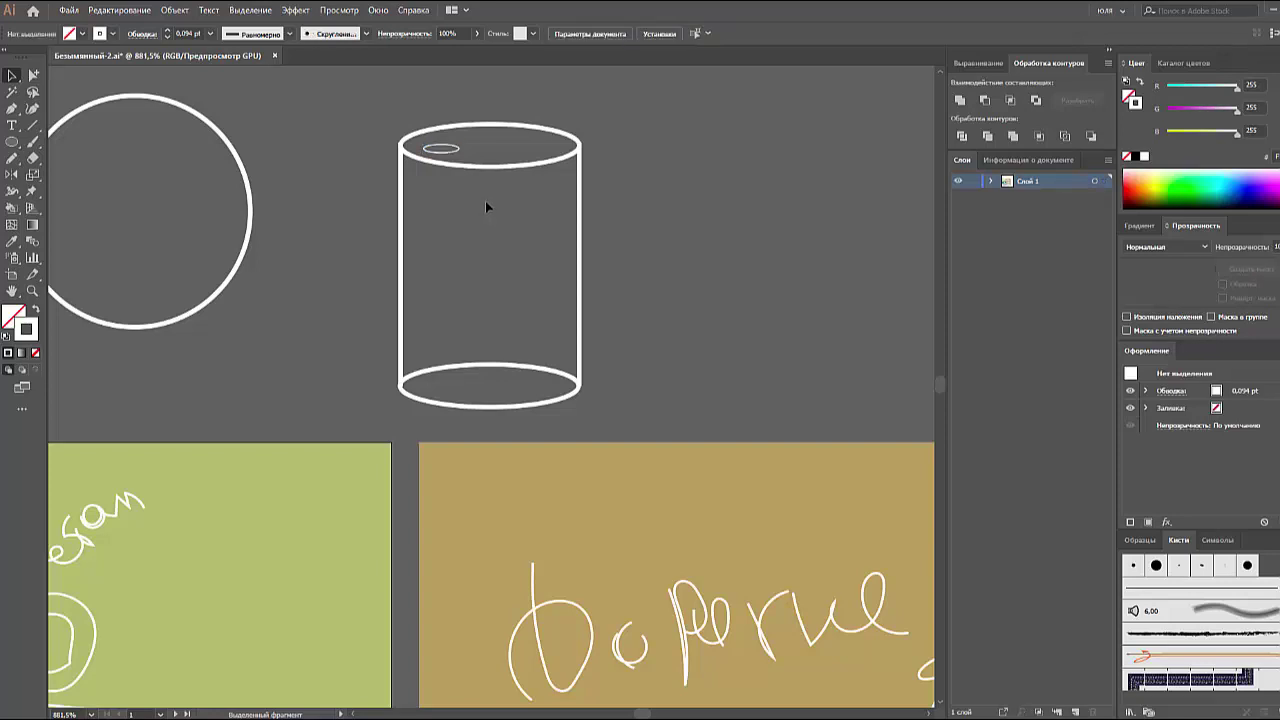
click(402, 226)
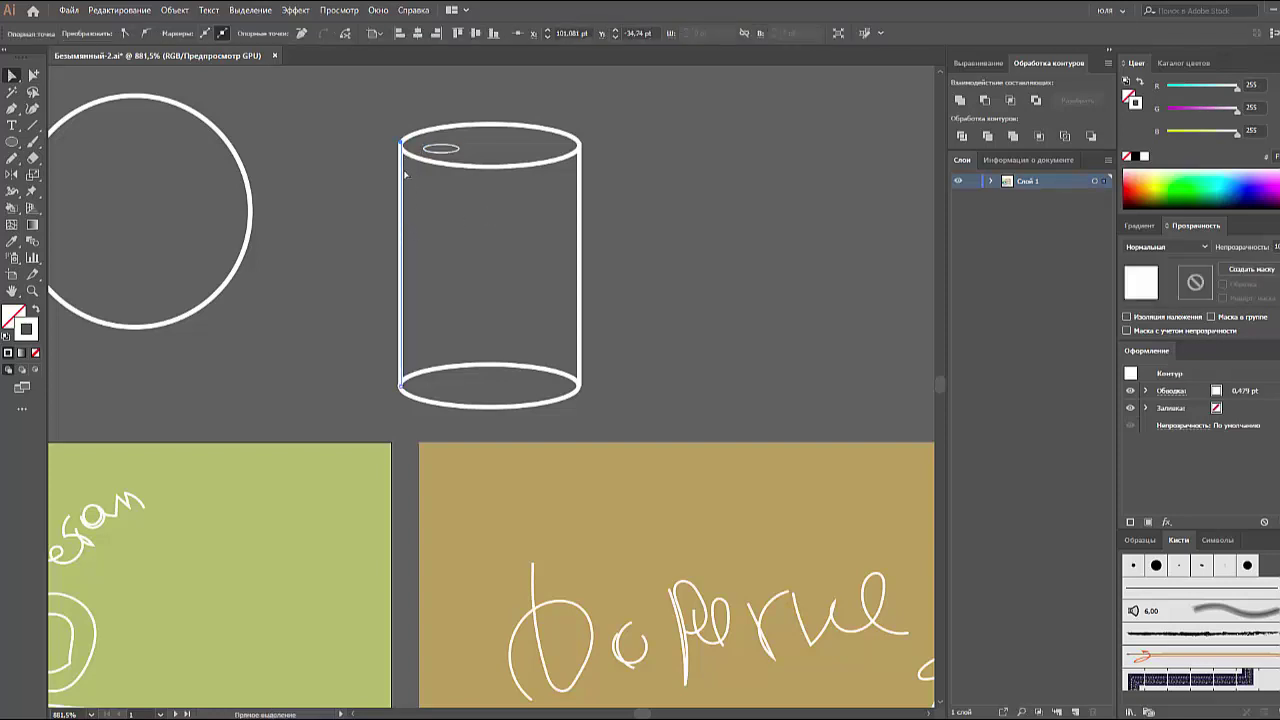
click(146, 33)
mouse_move(401, 208)
mouse_down()
mouse_move(388, 213)
mouse_move(401, 219)
mouse_up()
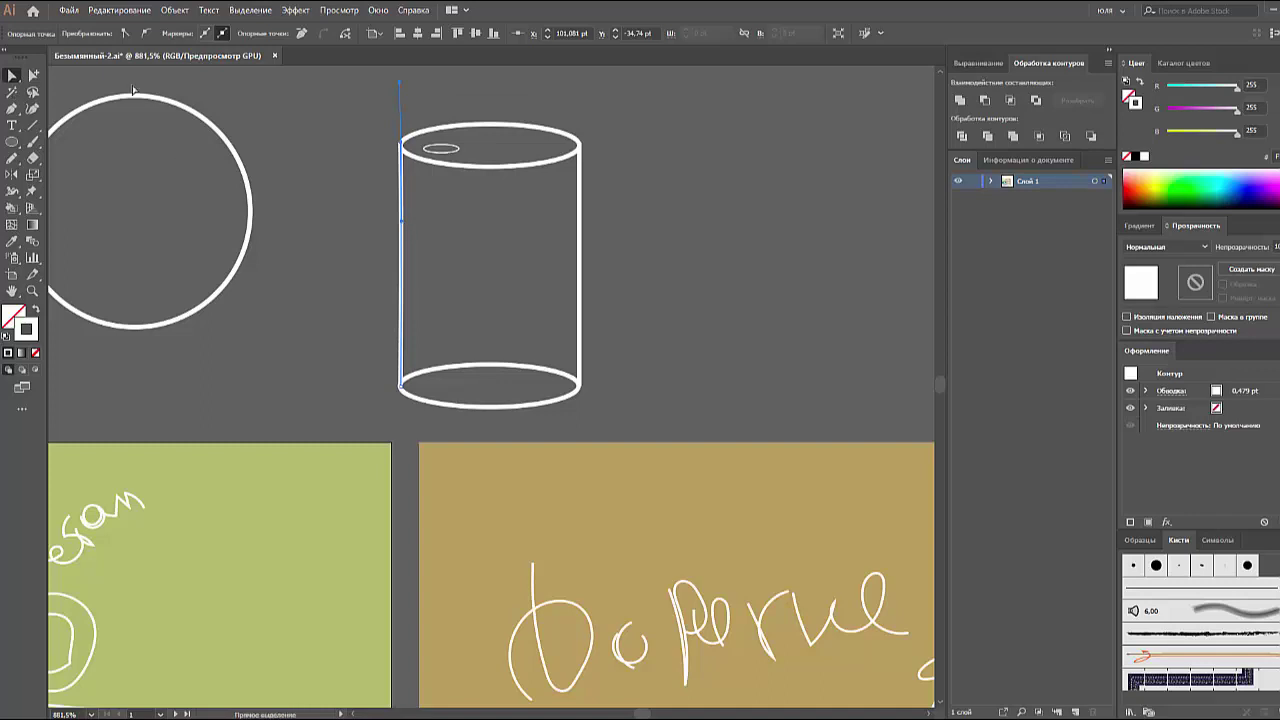
click(344, 174)
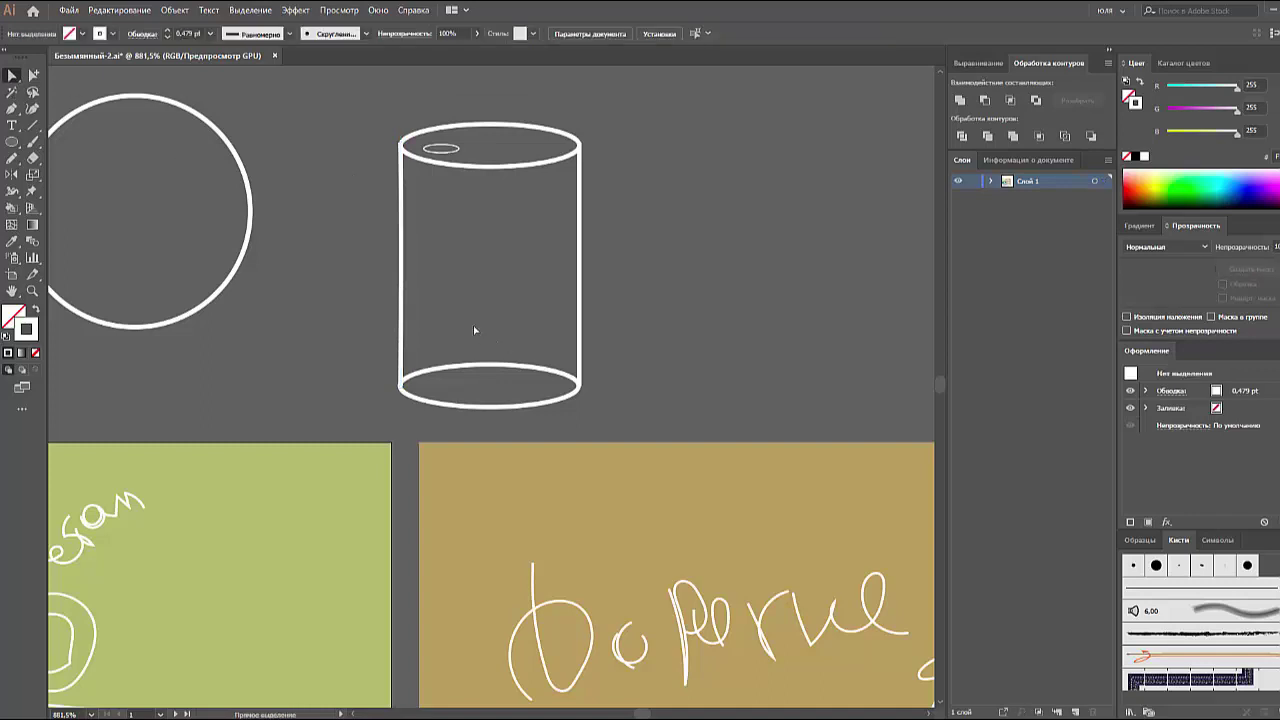
- Cut the bottom ellipse with the Scissors tool so only its front curve remains
click(522, 384)
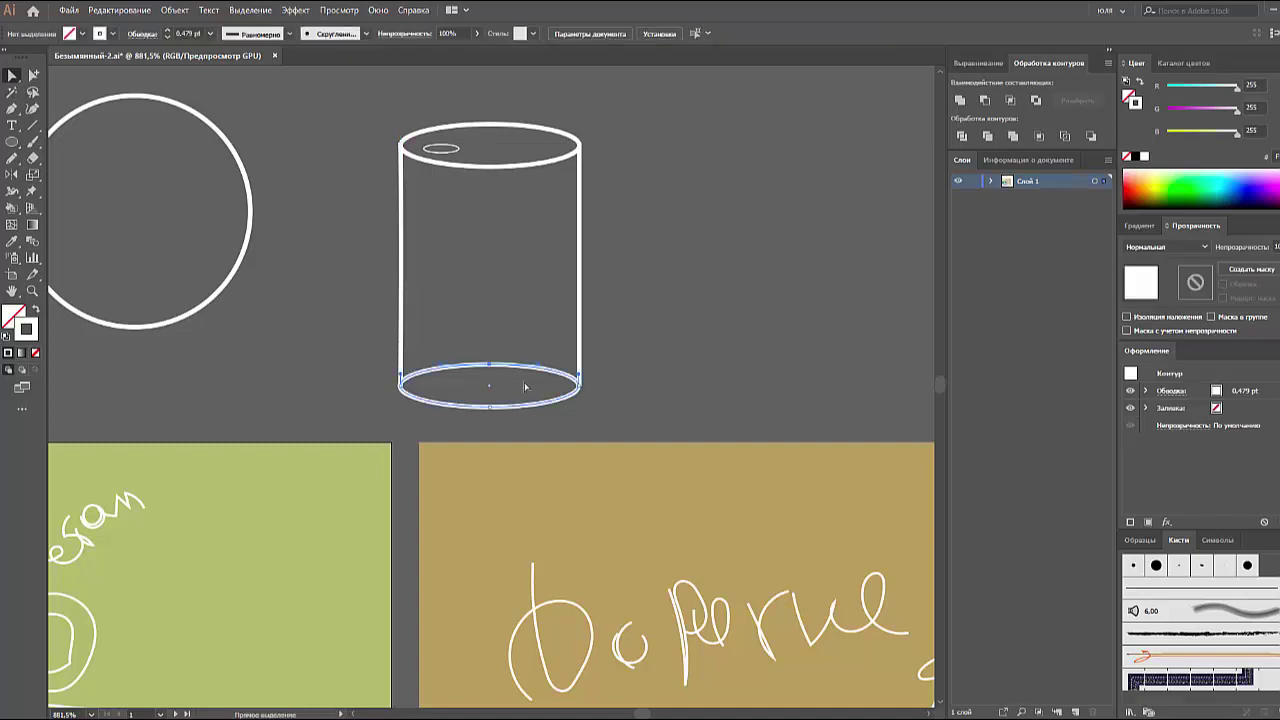
click(40, 163)
click(112, 175)
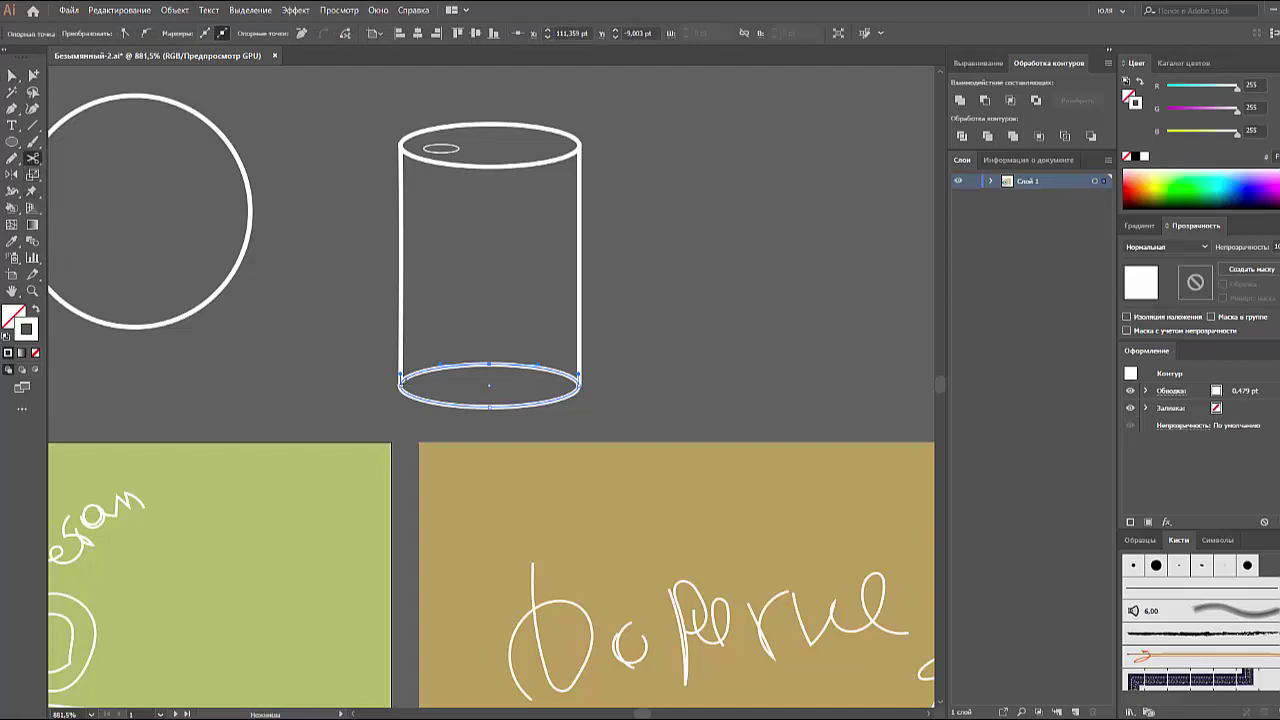
click(579, 381)
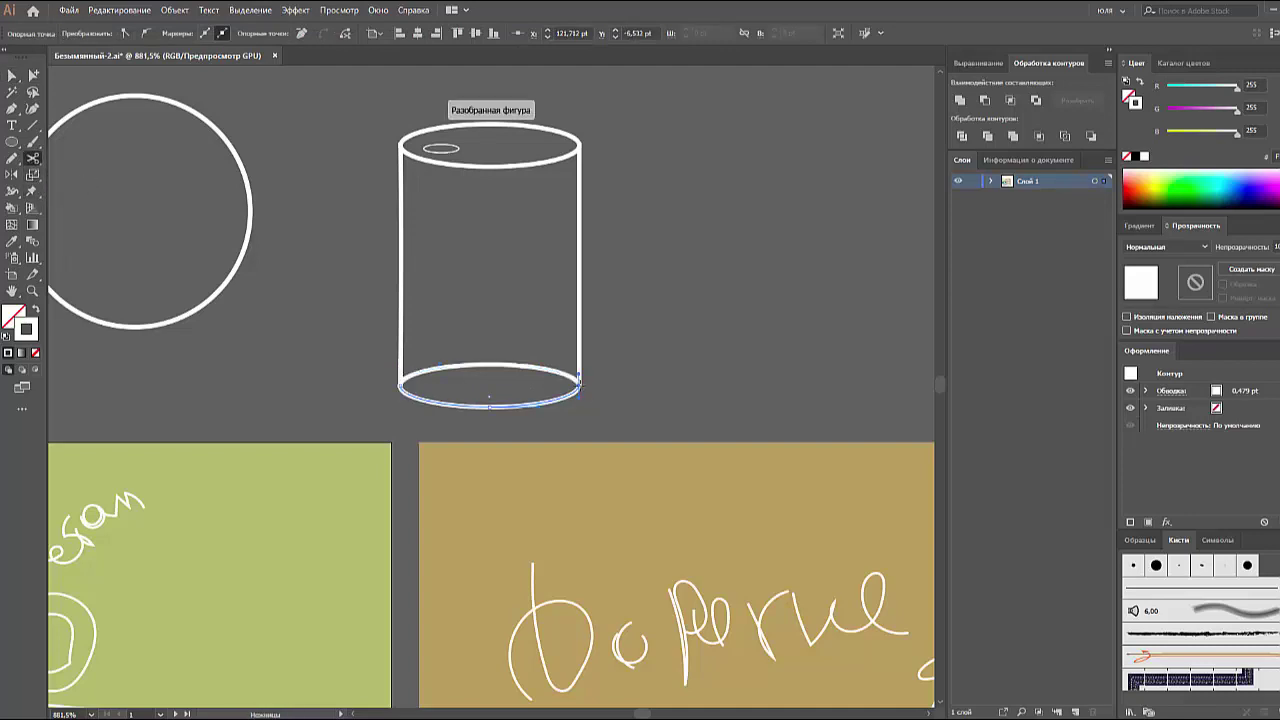
key(v)
click(510, 348)
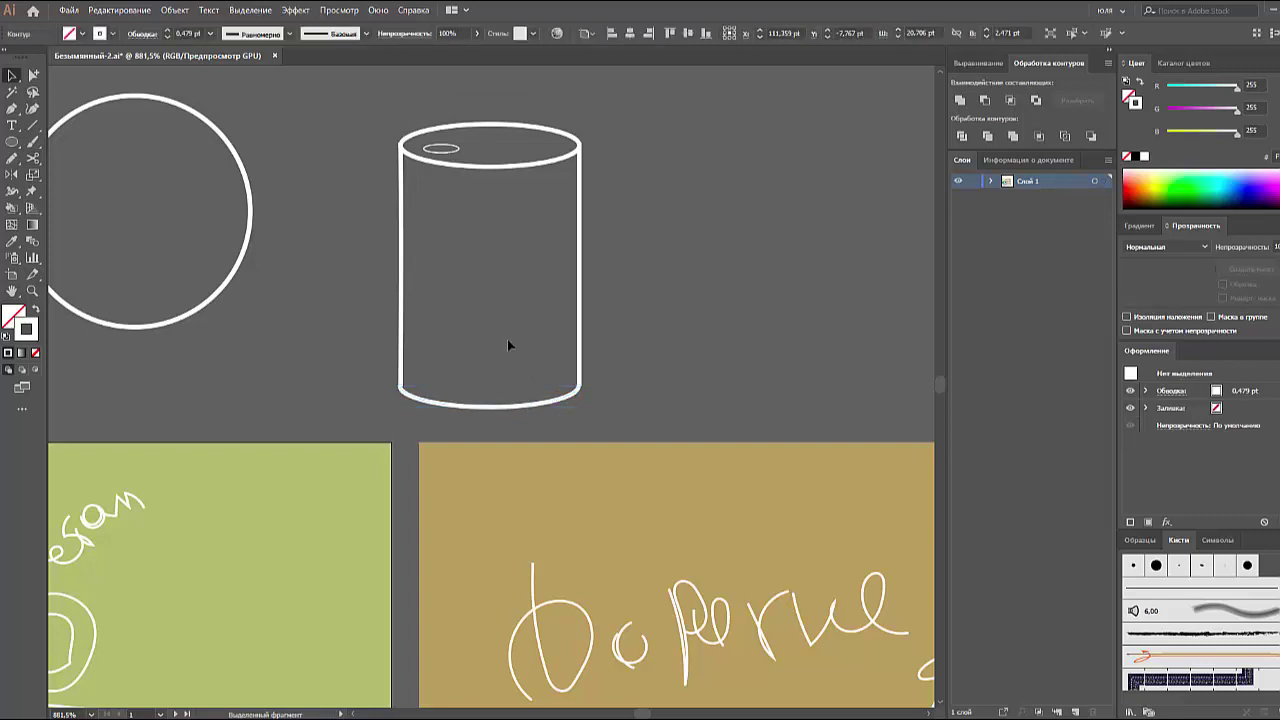
key(ctrl+minus)
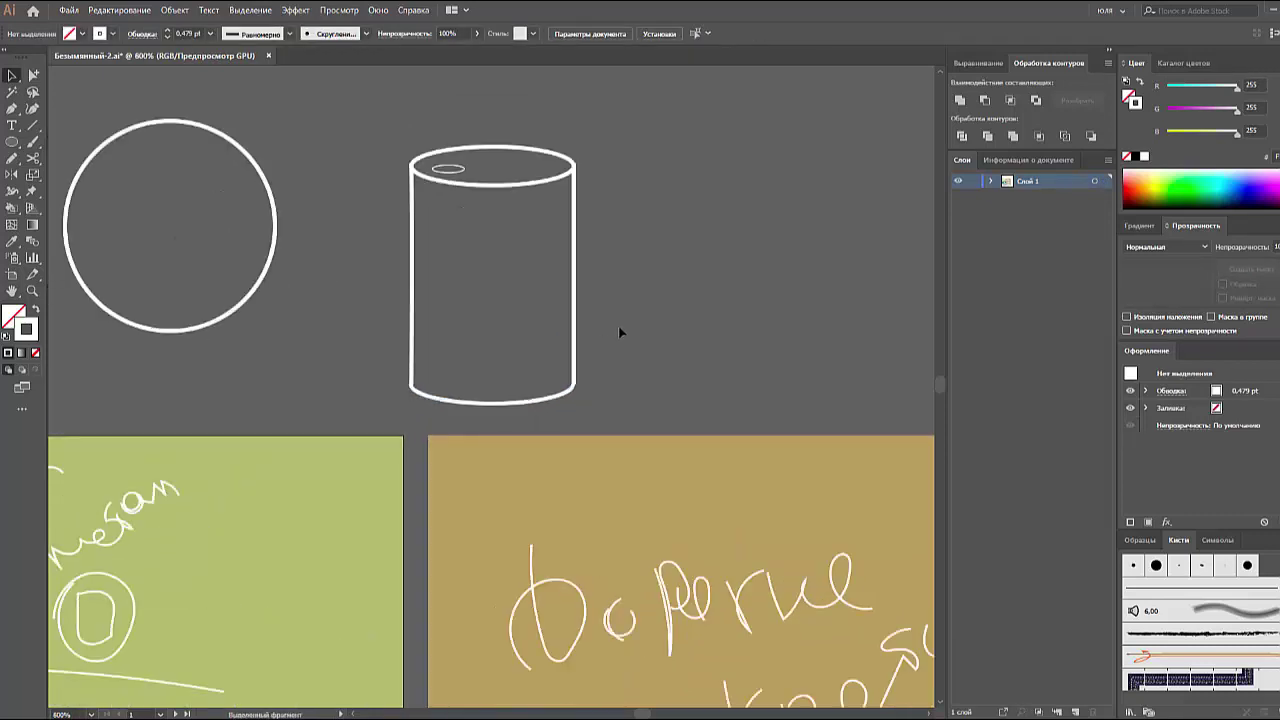
- Give the whole cylinder a 0.5 pt outline
click(452, 168)
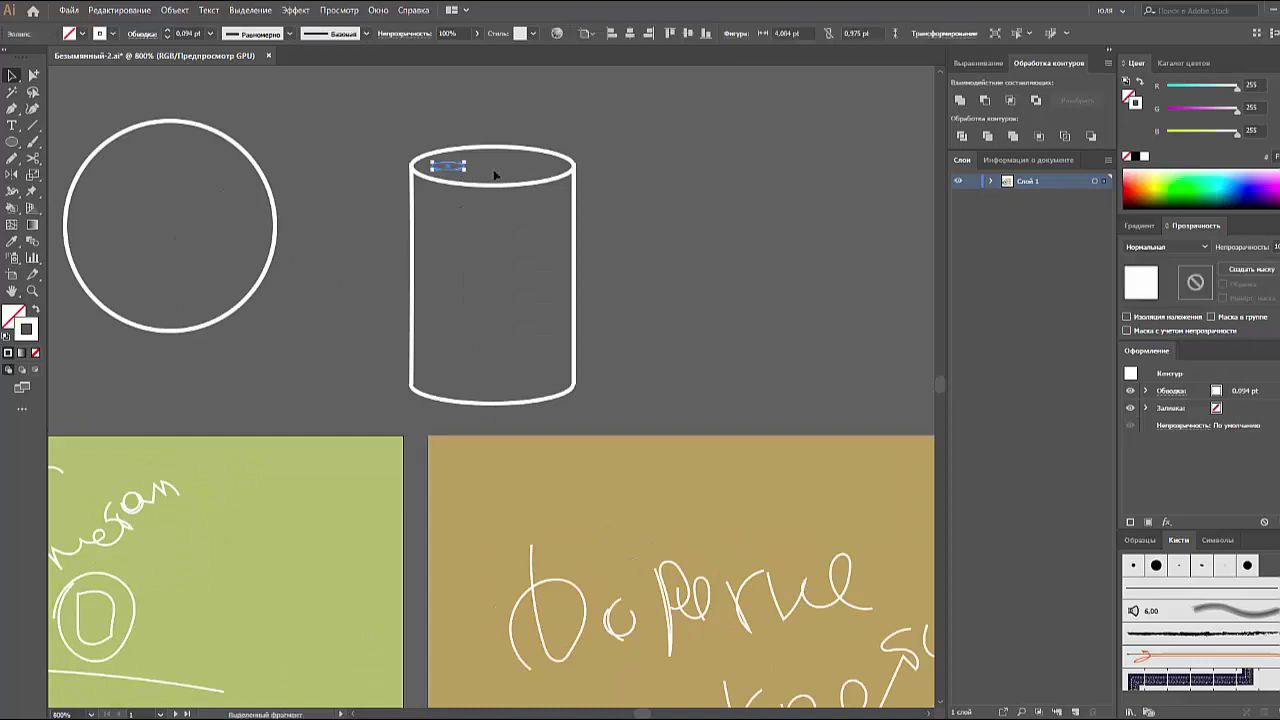
click(519, 267)
drag(604, 412, 604, 412)
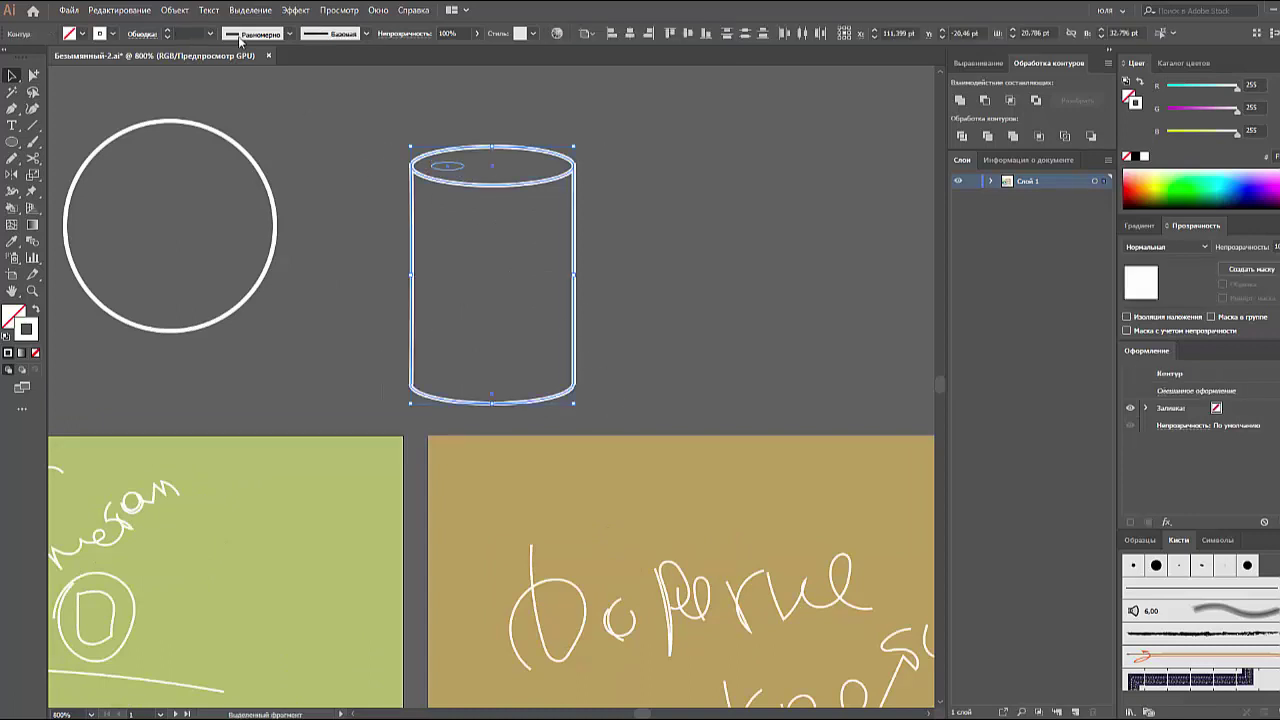
click(211, 33)
click(220, 60)
click(353, 107)
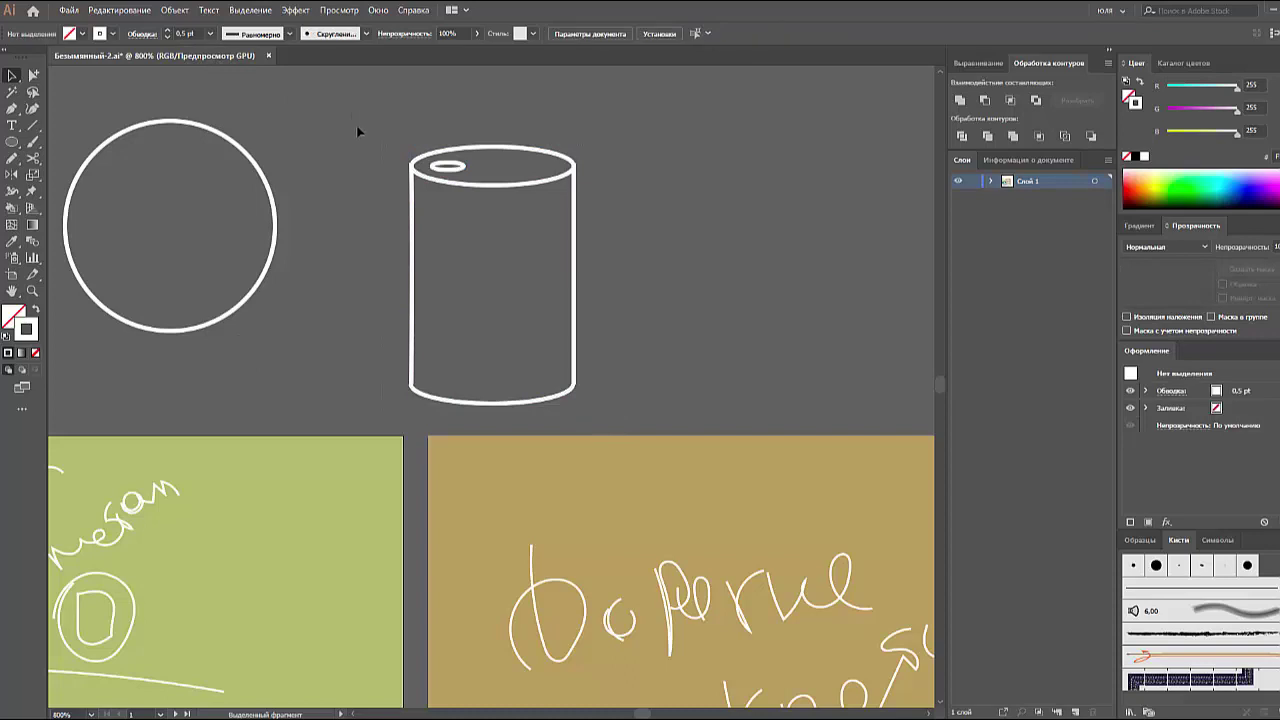
- Adjust the top corner points so the side lines meet the rim
drag(402, 150, 470, 152)
click(430, 196)
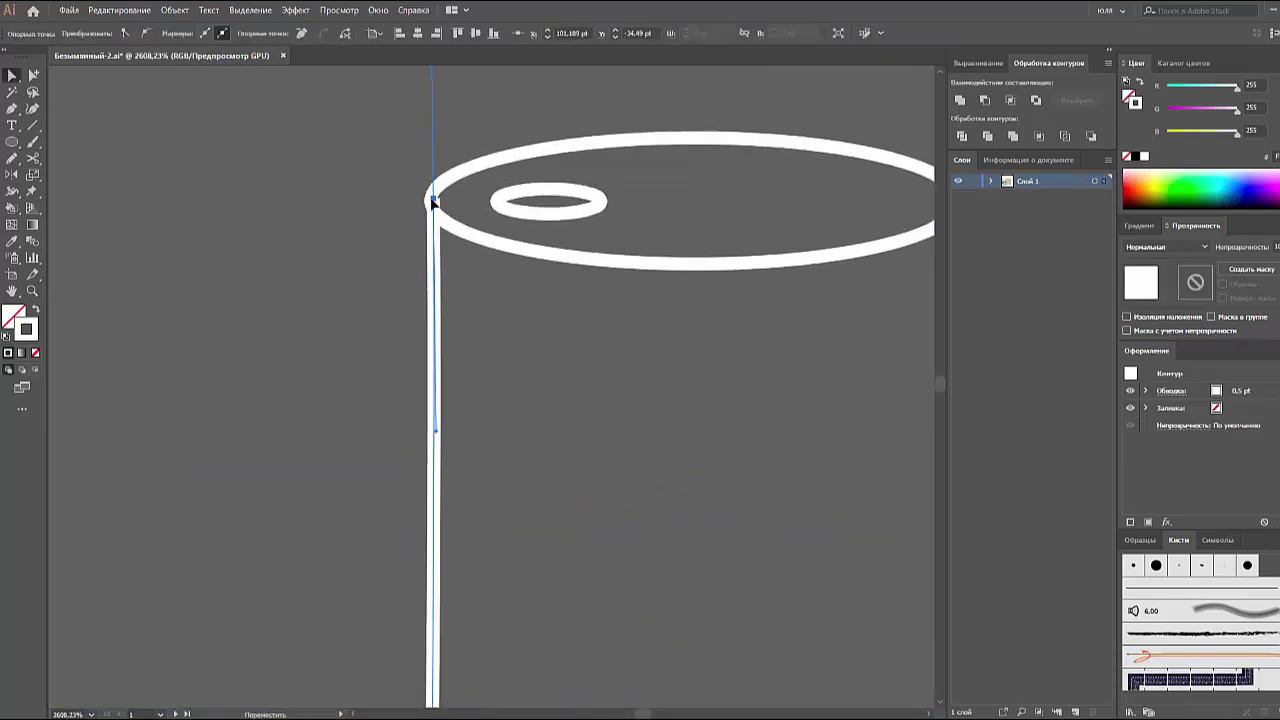
drag(432, 200, 430, 202)
click(494, 290)
scroll(494, 289, right, 5)
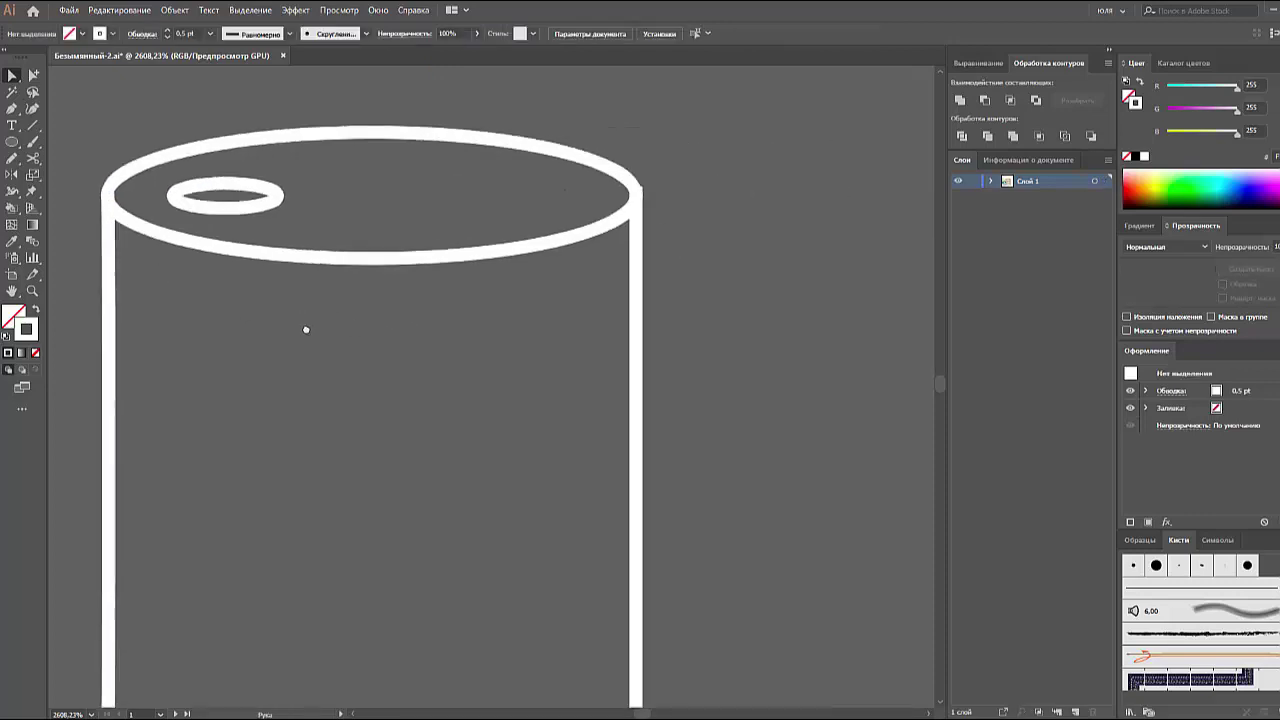
scroll(306, 329, right, 2)
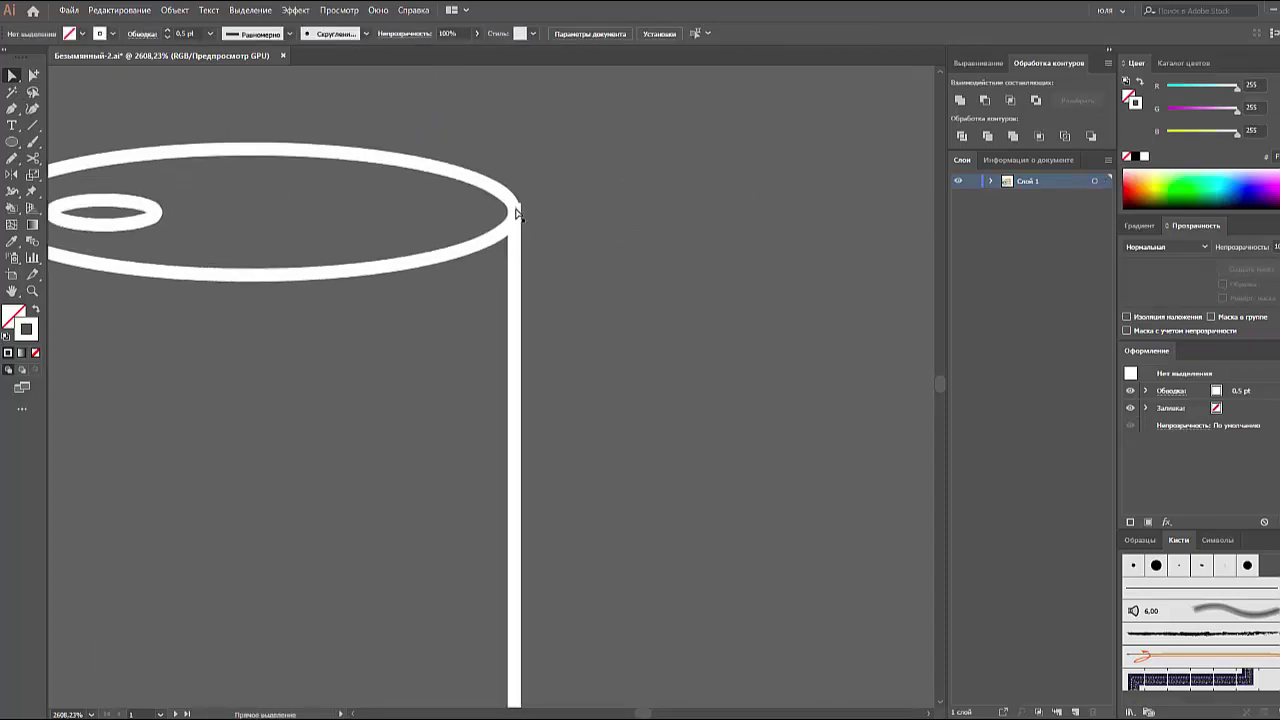
click(515, 210)
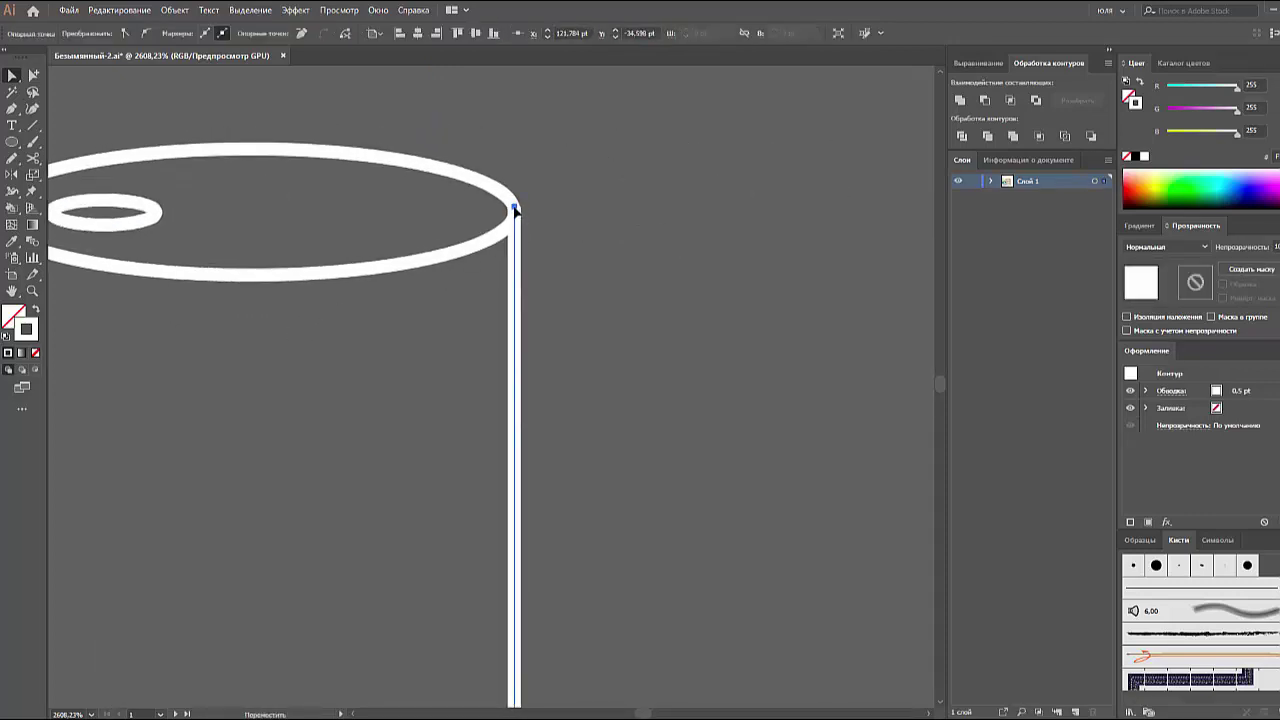
click(552, 290)
- Shift the side lines' bottom ends onto the base curve for smooth corners
scroll(481, 500, down, 5)
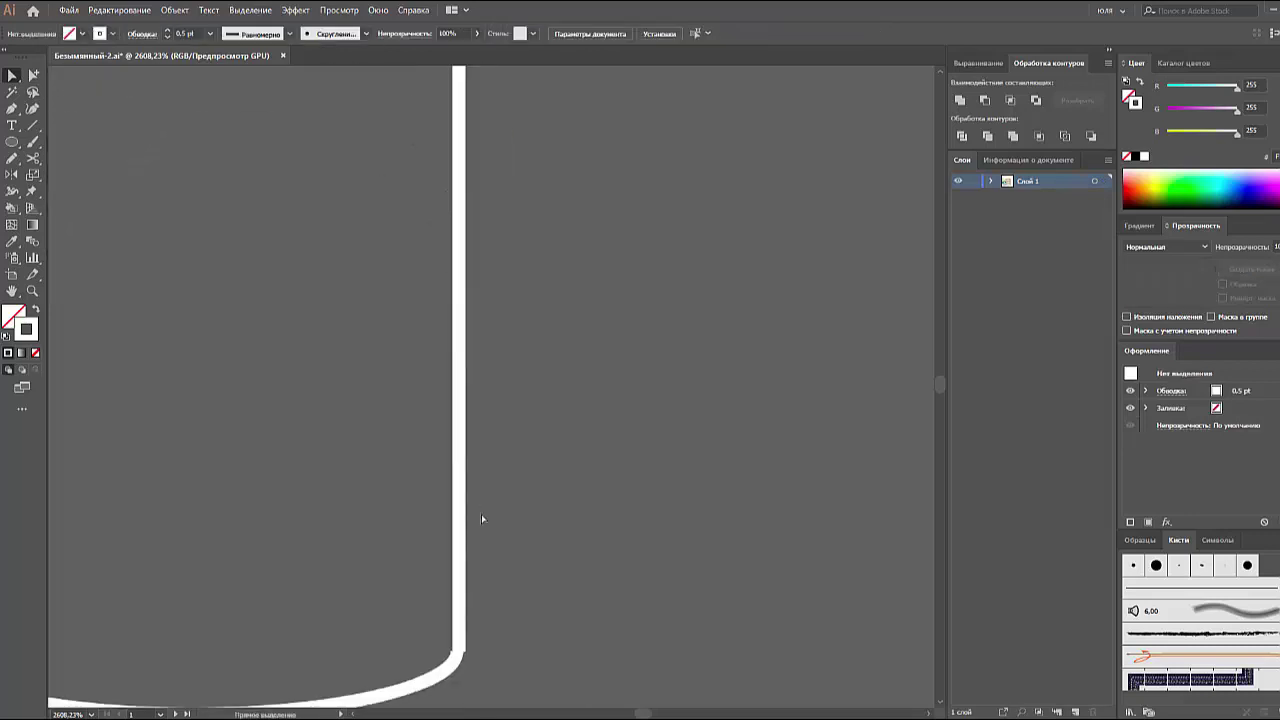
scroll(481, 514, down, 3)
click(447, 510)
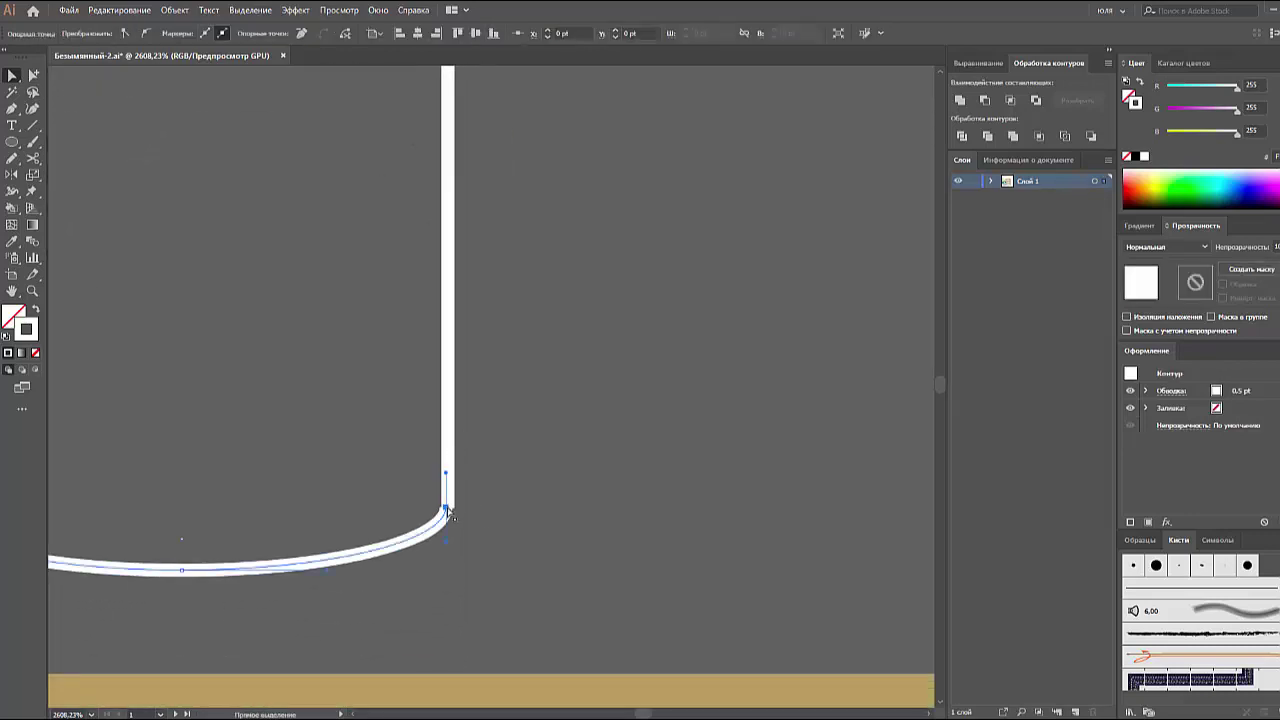
click(484, 532)
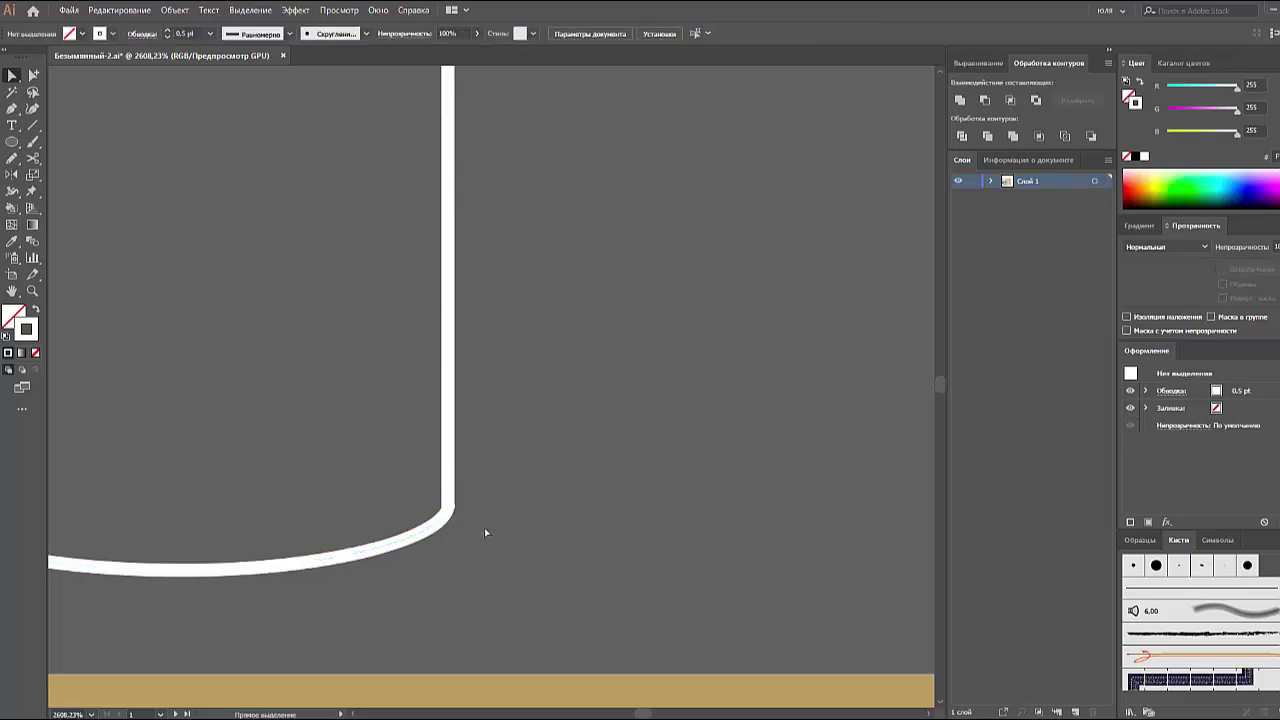
scroll(626, 577, left, 5)
scroll(429, 586, left, 2)
click(423, 578)
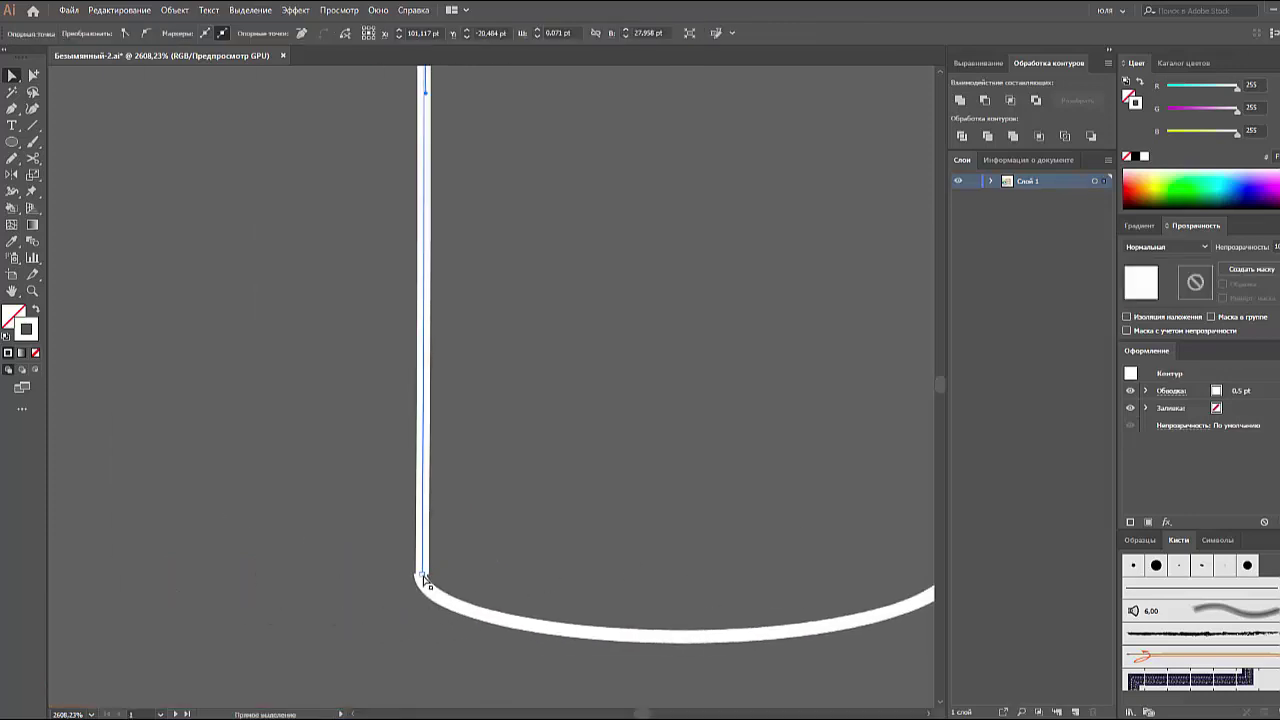
click(423, 579)
drag(425, 578, 422, 578)
click(520, 568)
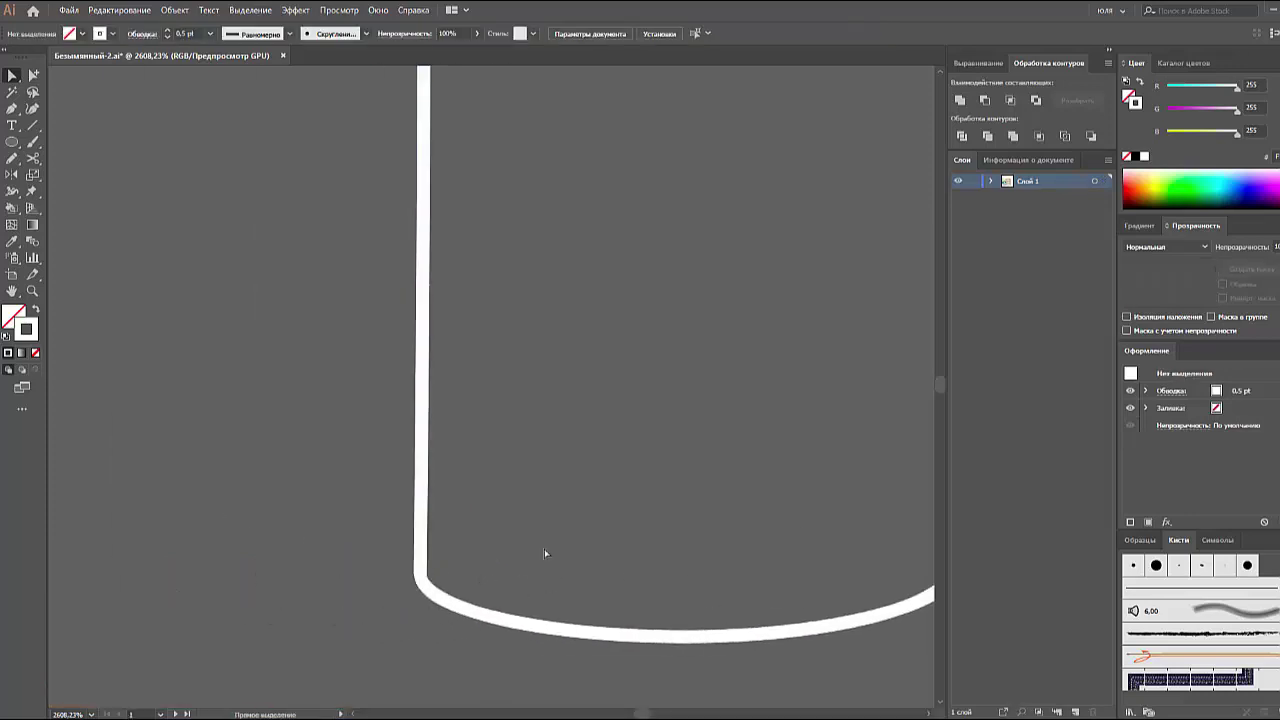
key(ctrl+minus)
key(ctrl+minus)
key(ctrl+minus)
key(ctrl+minus)
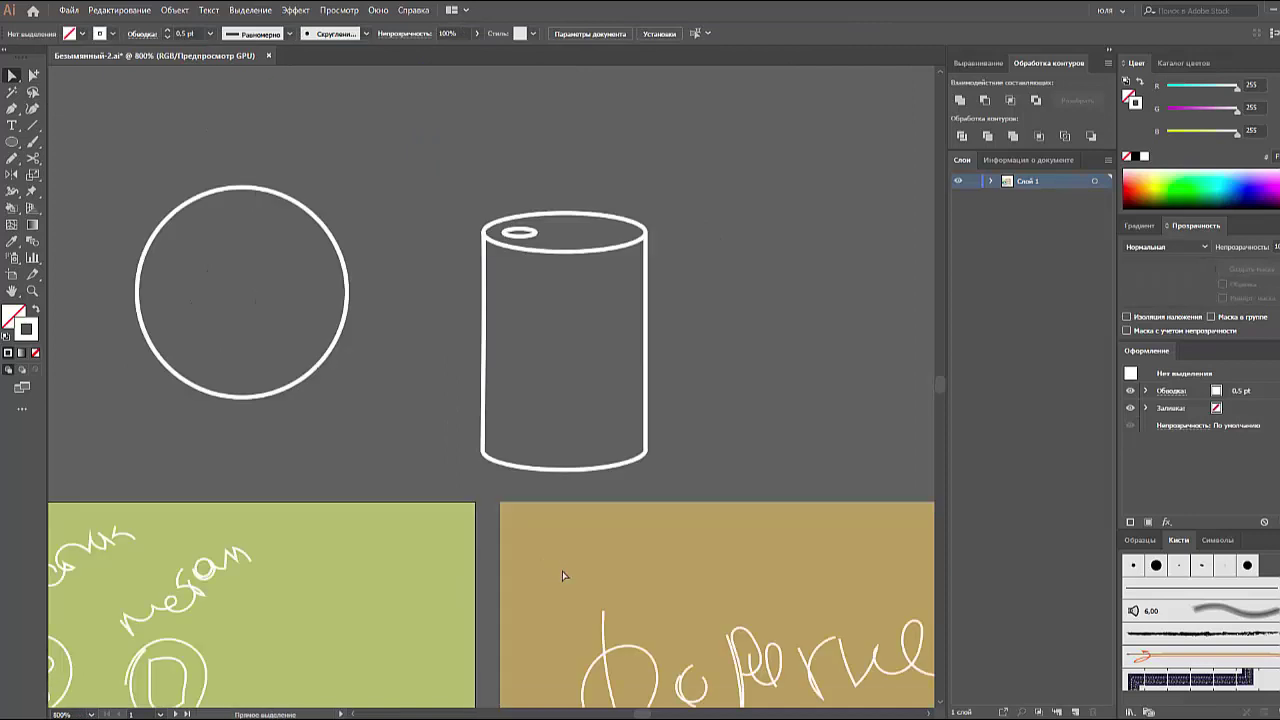
mouse_move(456, 413)
mouse_down()
mouse_move(380, 397)
mouse_move(323, 408)
mouse_up()
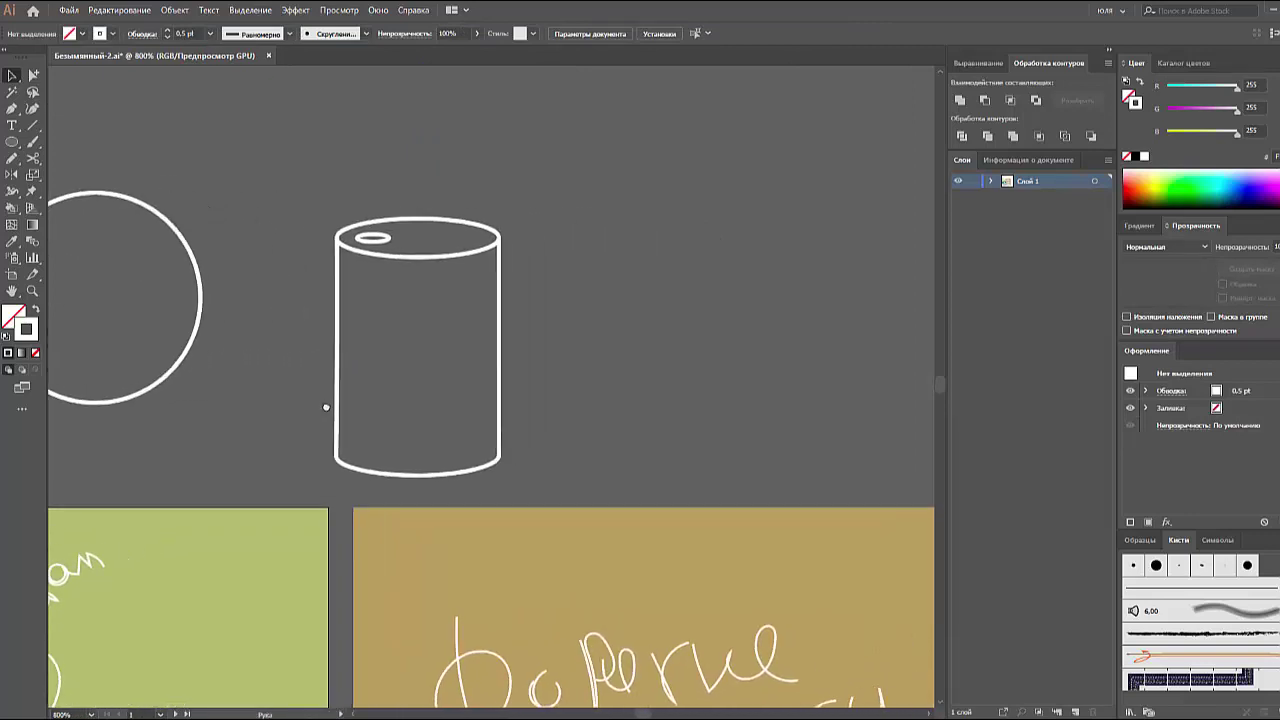
- Type the label "Metal" above the cylinder, replacing the mistyped text
click(329, 191)
text(ьуе)
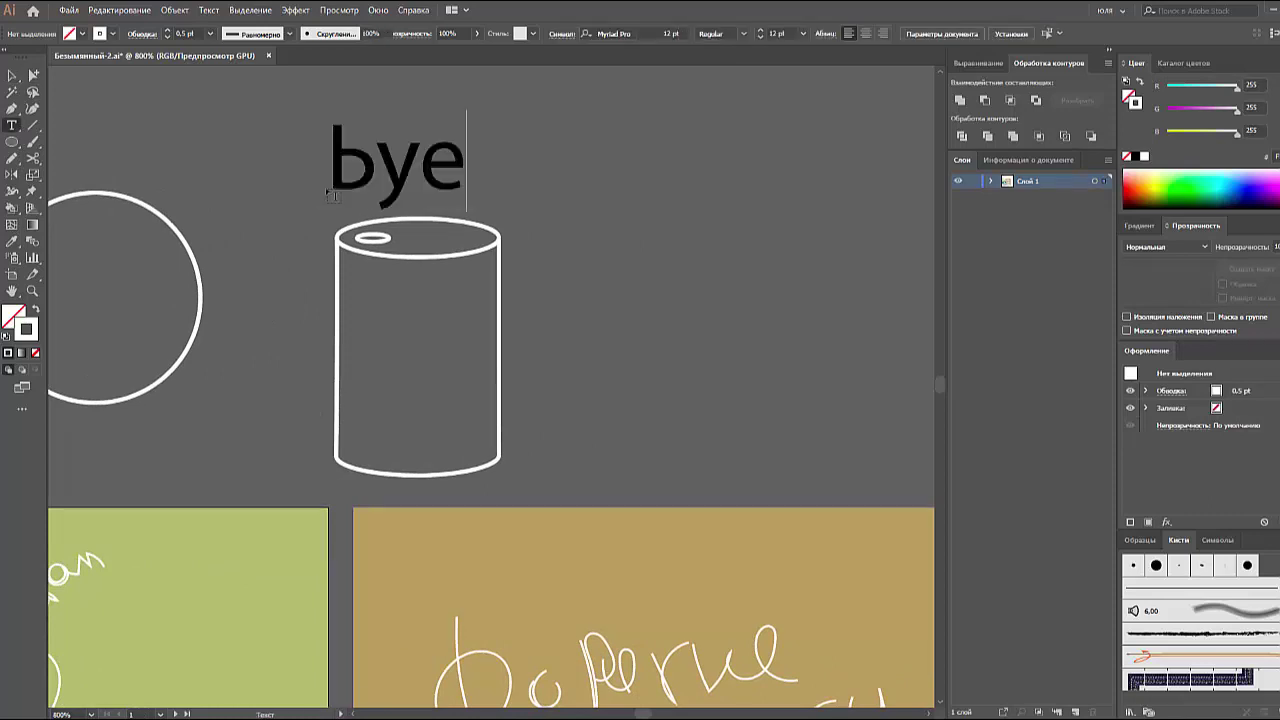
text(фд)
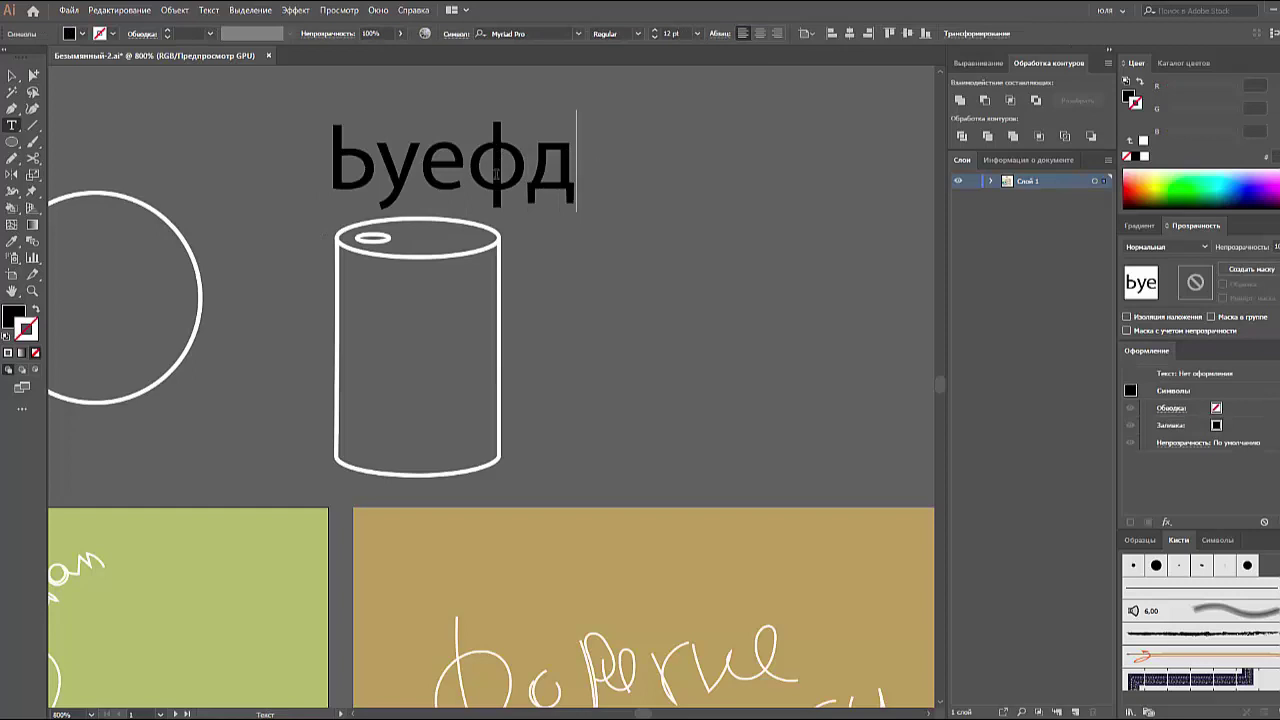
key(Escape)
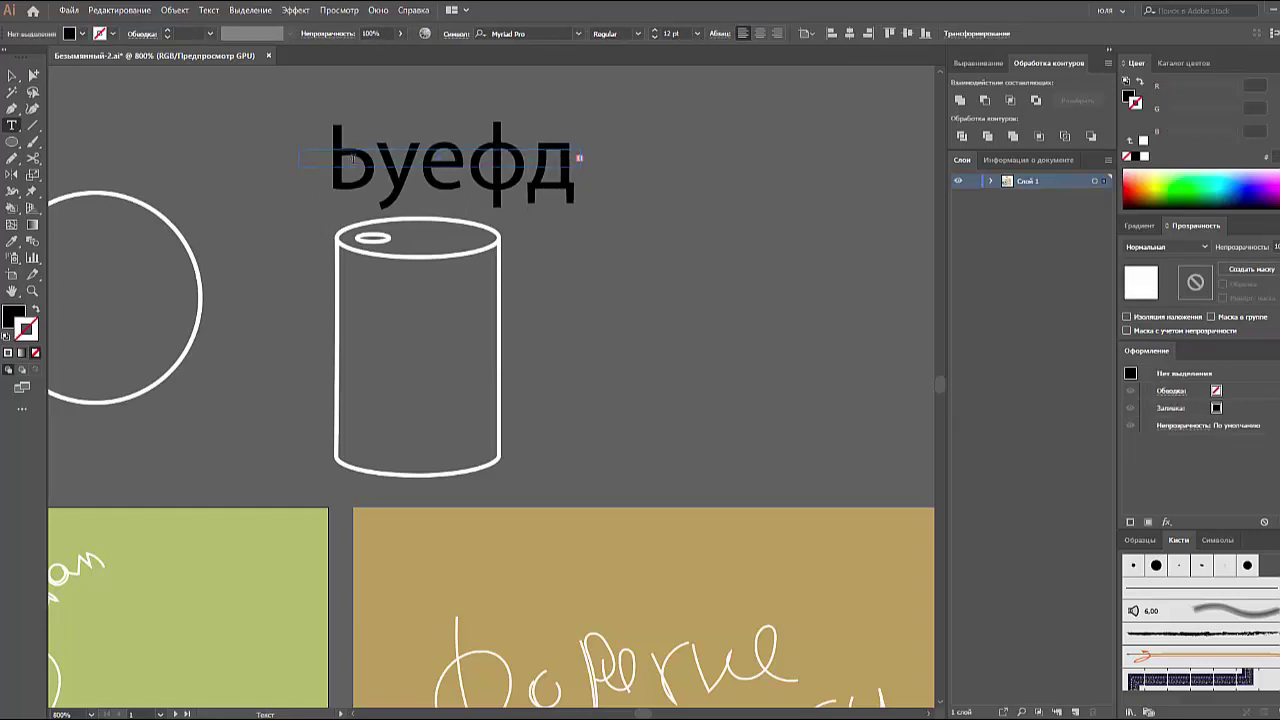
double_click(332, 165)
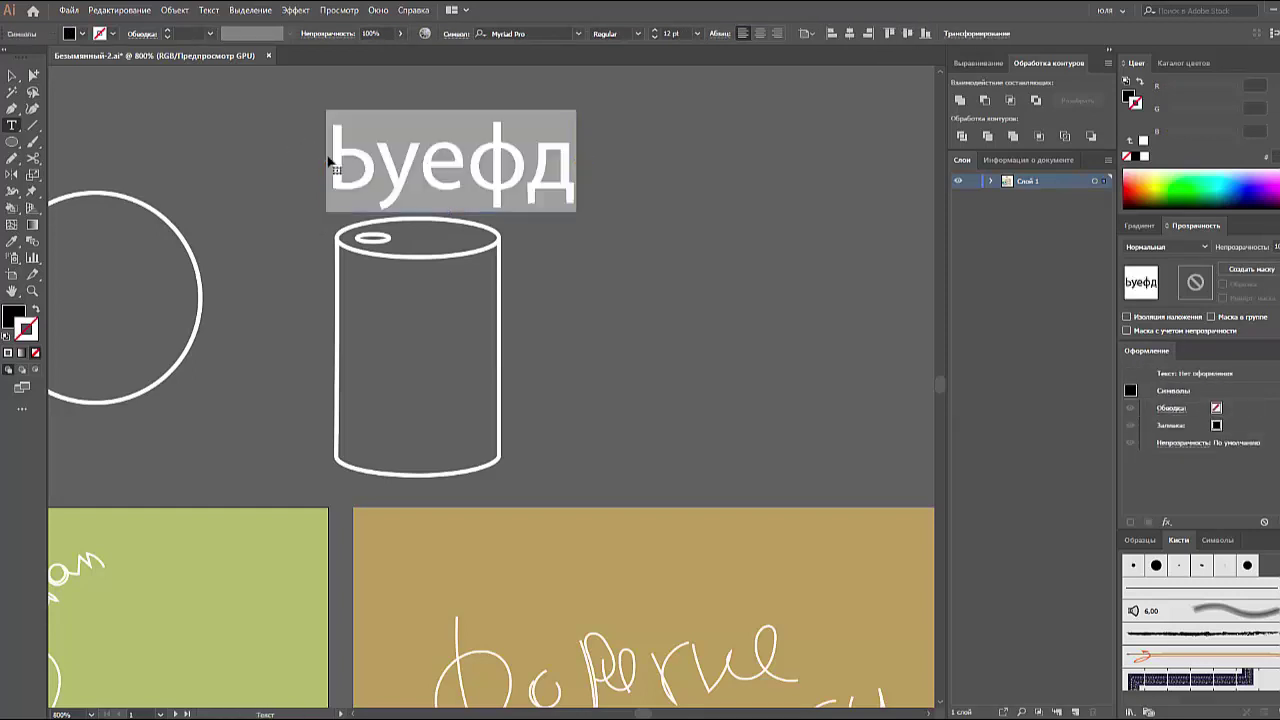
text(Met\)
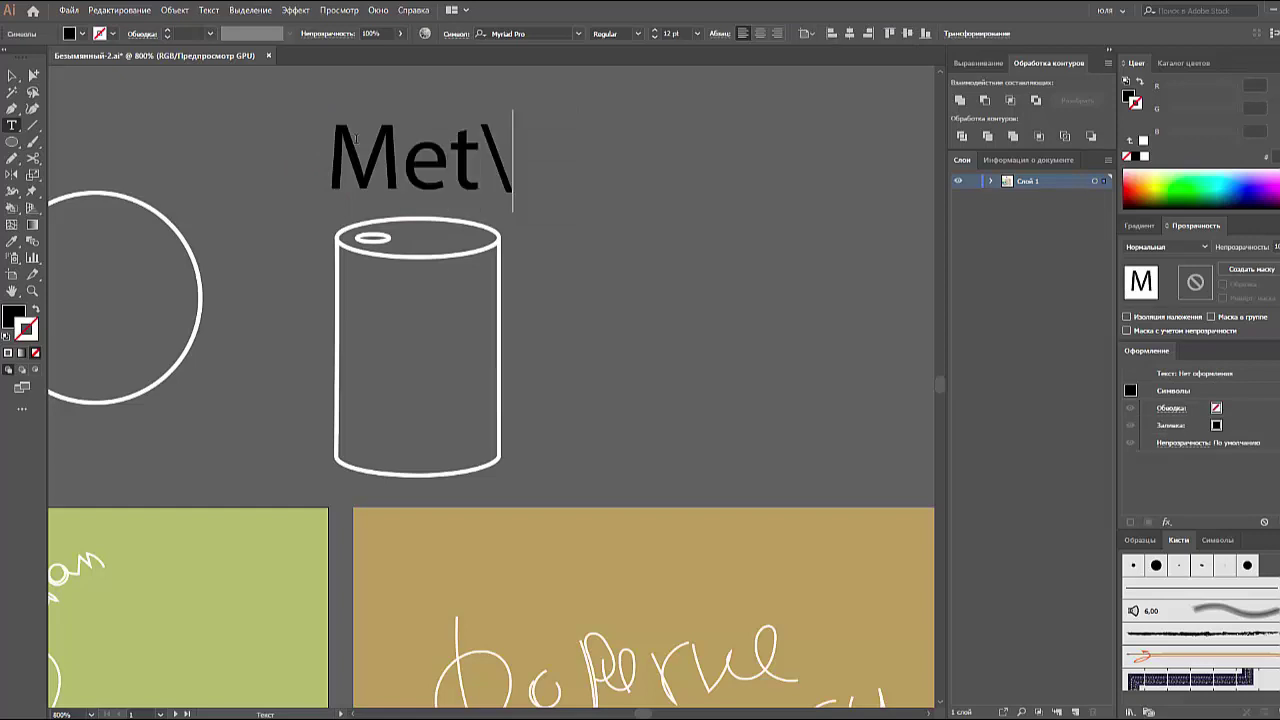
key(BackSpace)
text(al)
key(Escape)
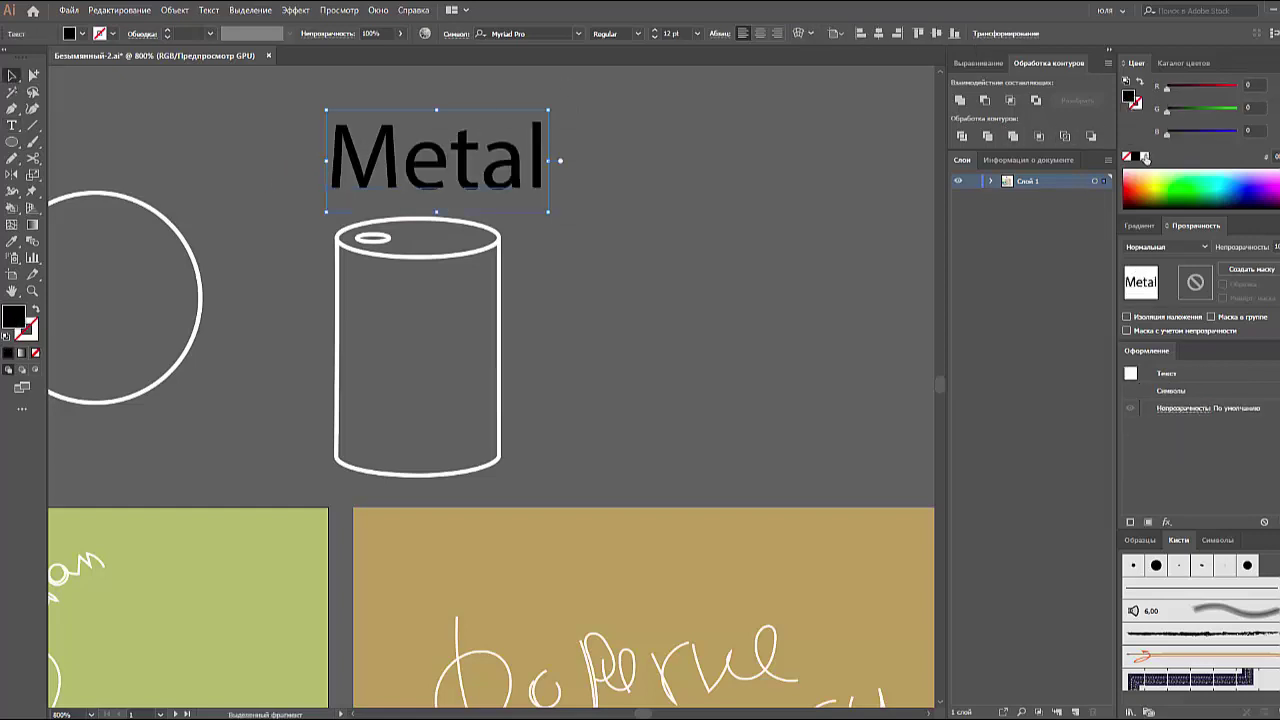
- Make the Metal text white, enlarge it and place it right of the cylinder
click(1144, 156)
drag(425, 125, 445, 136)
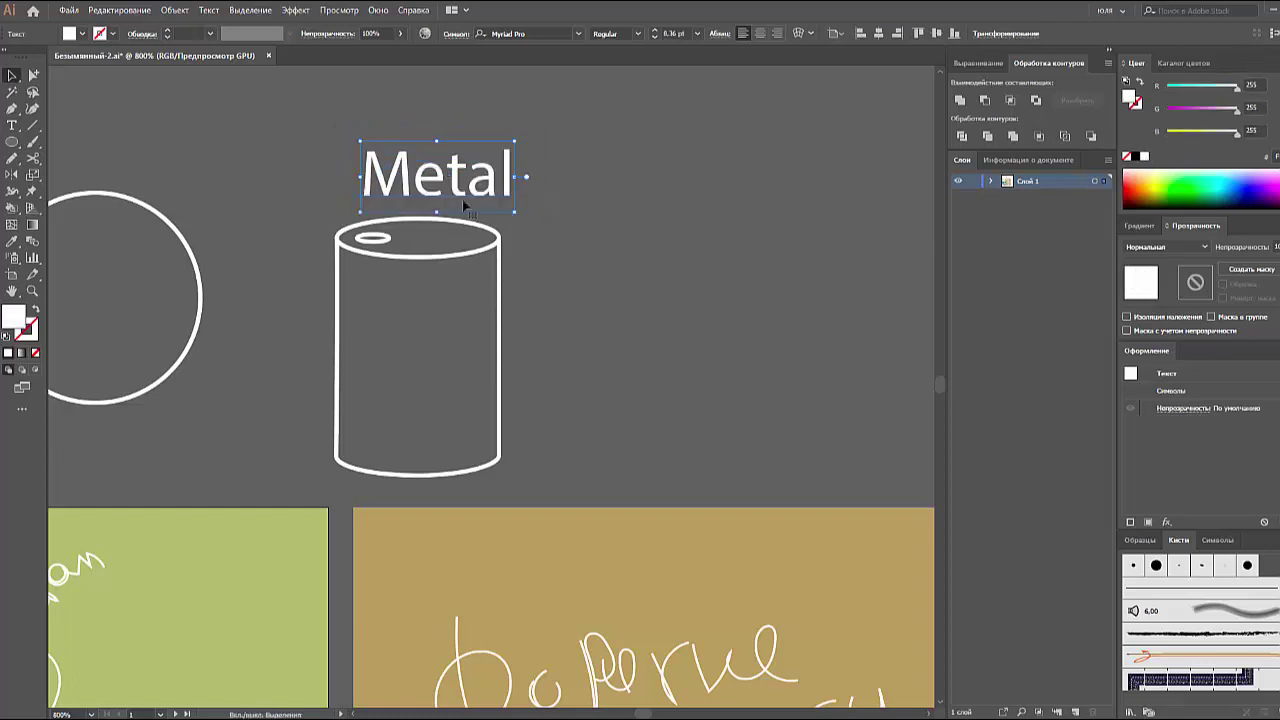
drag(462, 194, 708, 287)
click(457, 294)
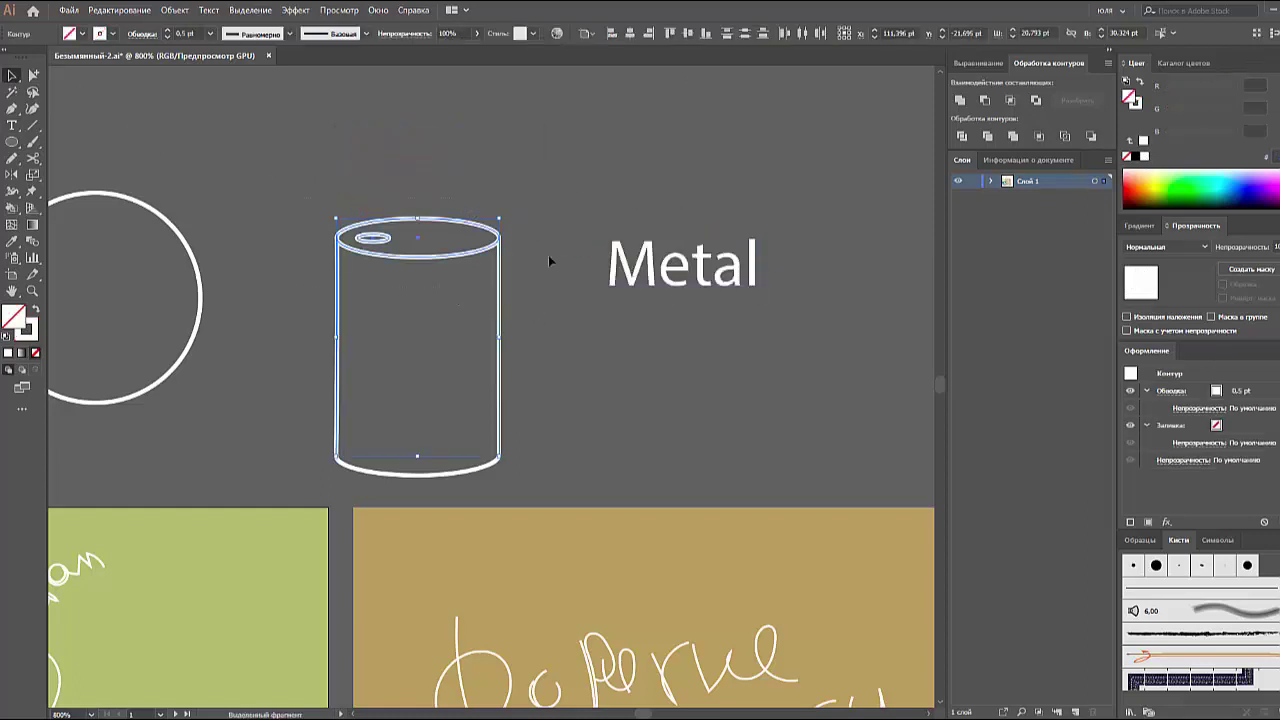
- Move the cylinder up and place the Metal label just below it
click(300, 481)
key(a)
drag(308, 475, 352, 459)
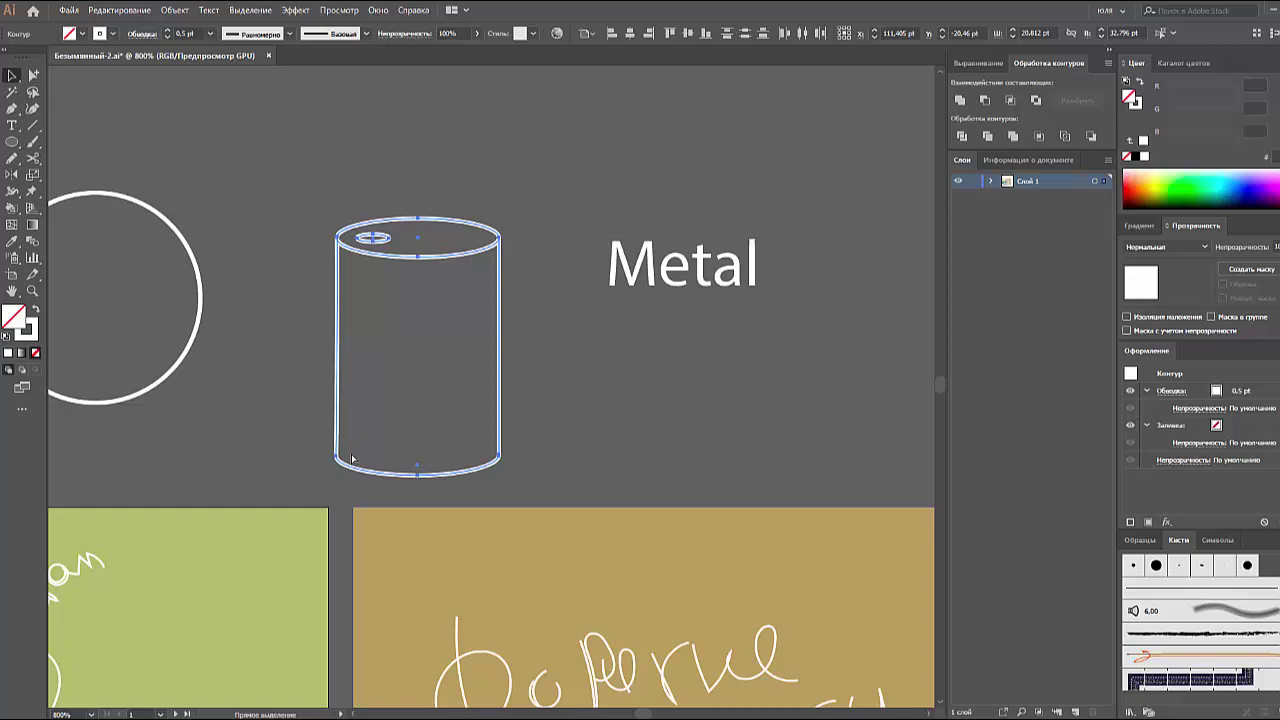
click(513, 485)
key(v)
drag(480, 477, 480, 399)
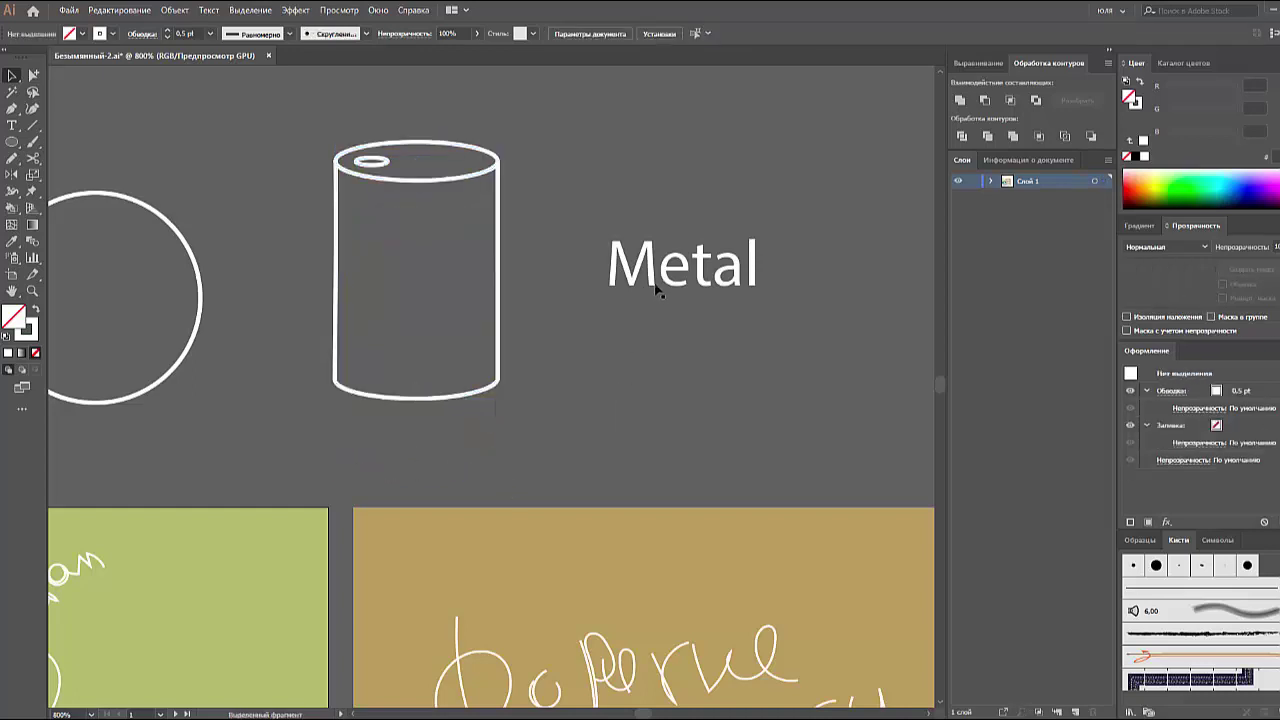
drag(651, 279, 396, 446)
drag(673, 428, 600, 434)
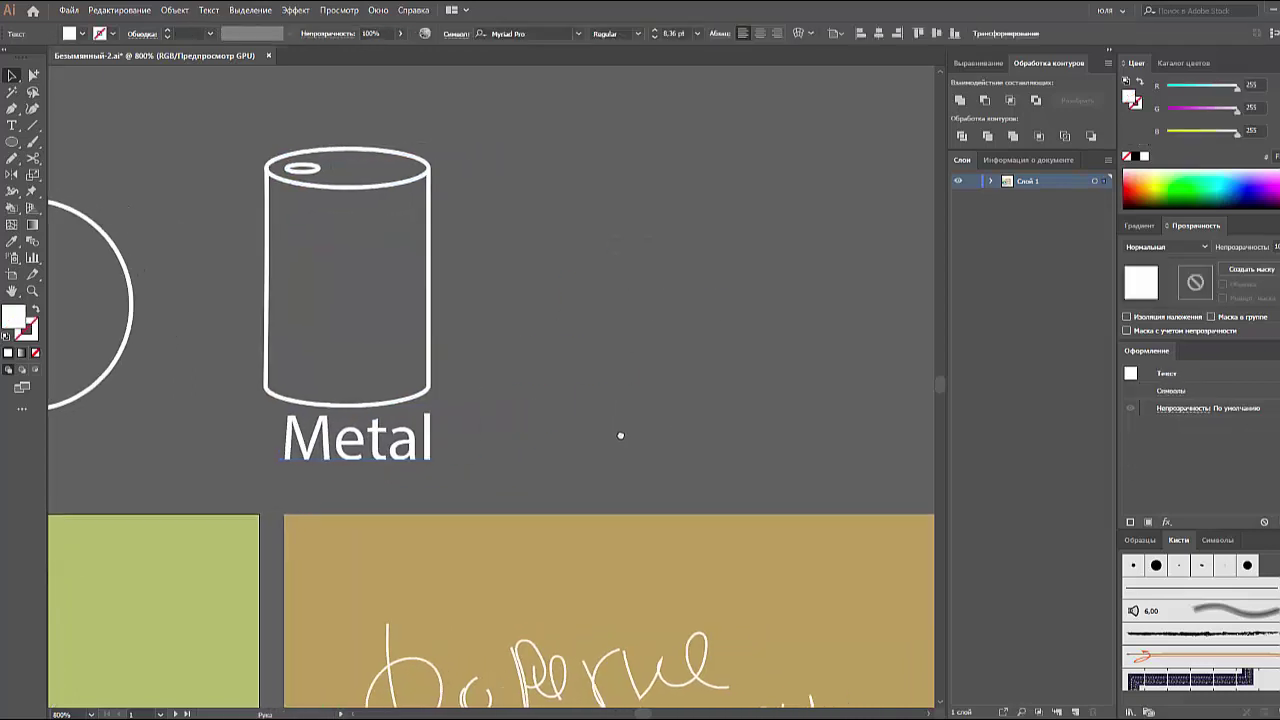
click(330, 395)
click(160, 338)
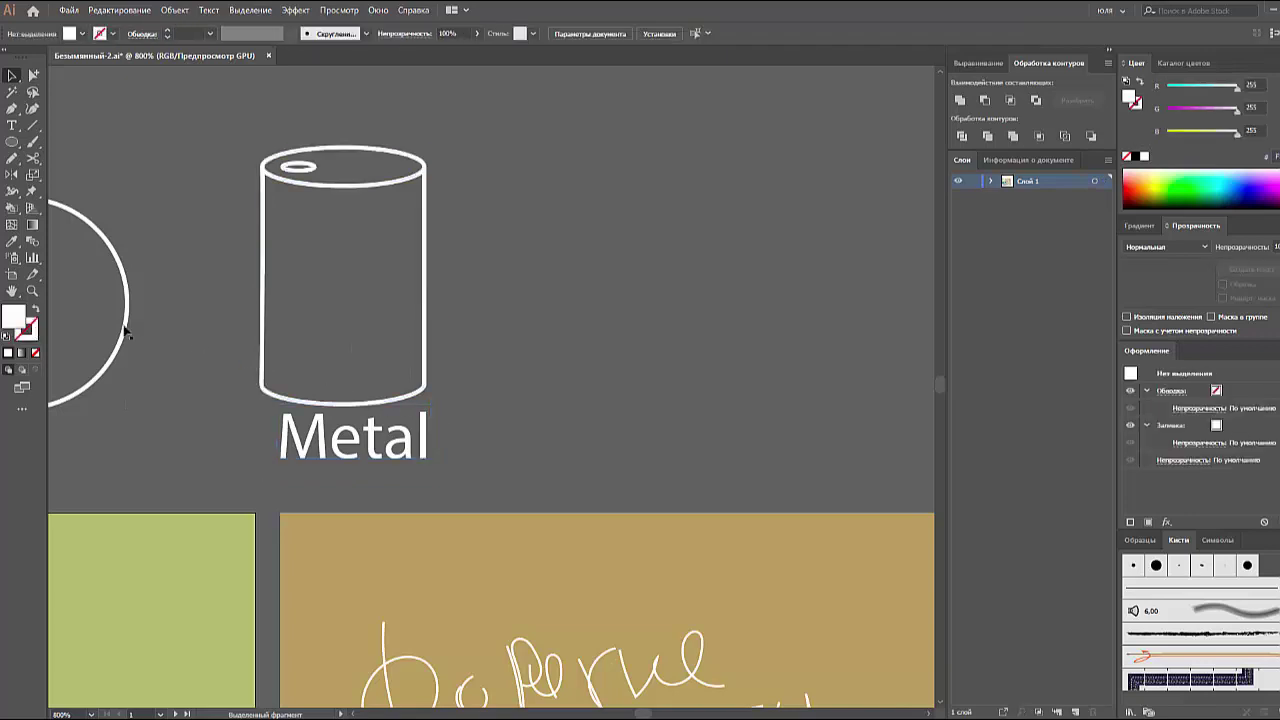
- Enlarge the circle around the can, lower the label and set both outlines to 0.5 pt
drag(420, 365, 438, 383)
drag(326, 238, 319, 97)
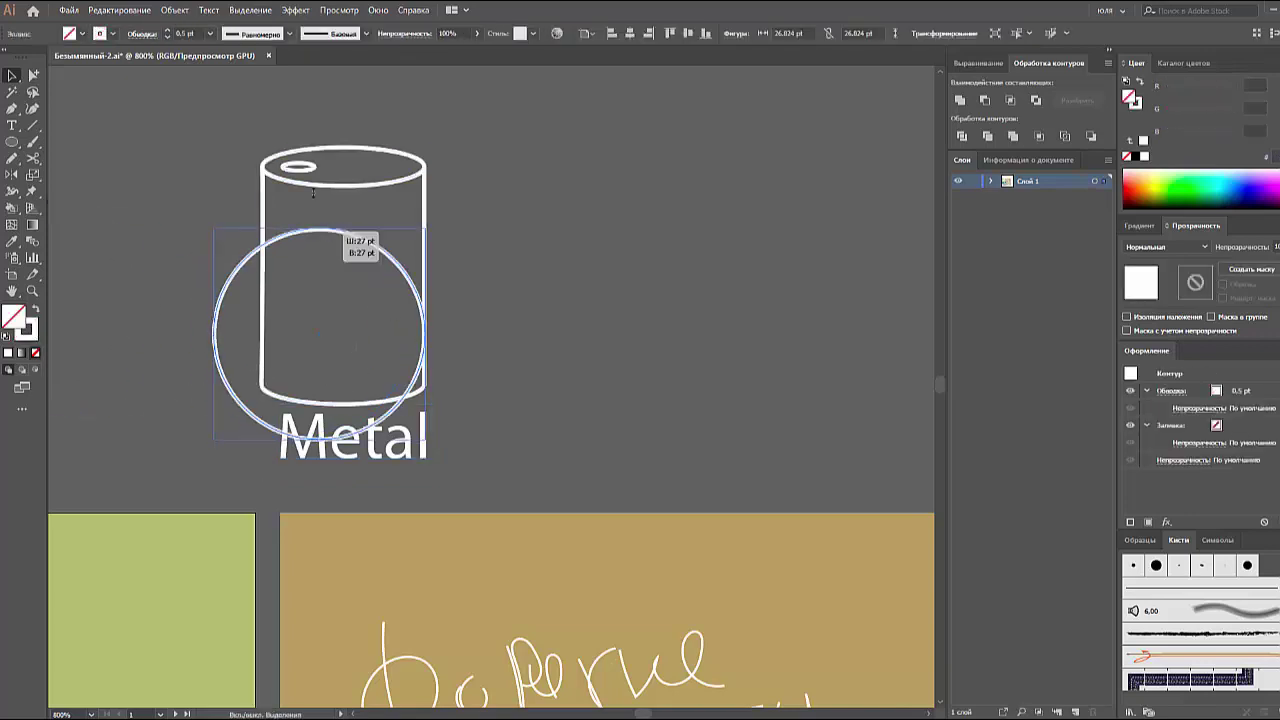
drag(479, 344, 492, 346)
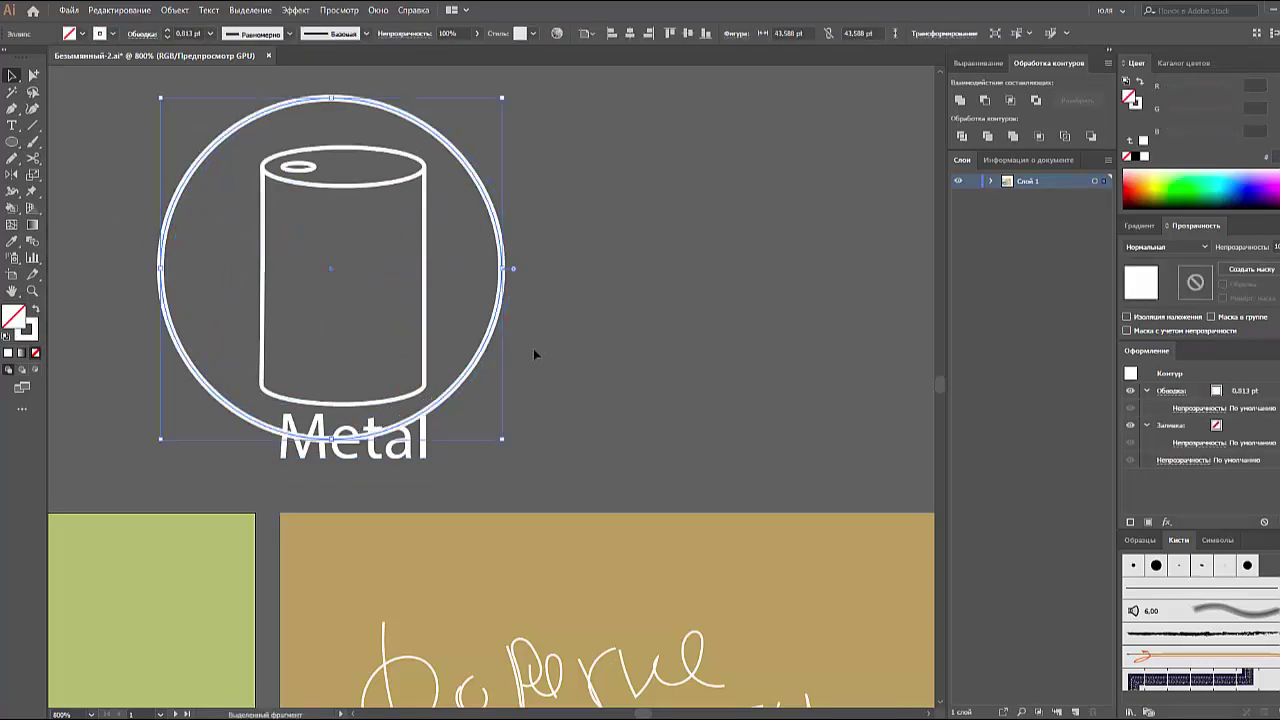
click(533, 348)
drag(392, 487, 392, 487)
click(441, 405)
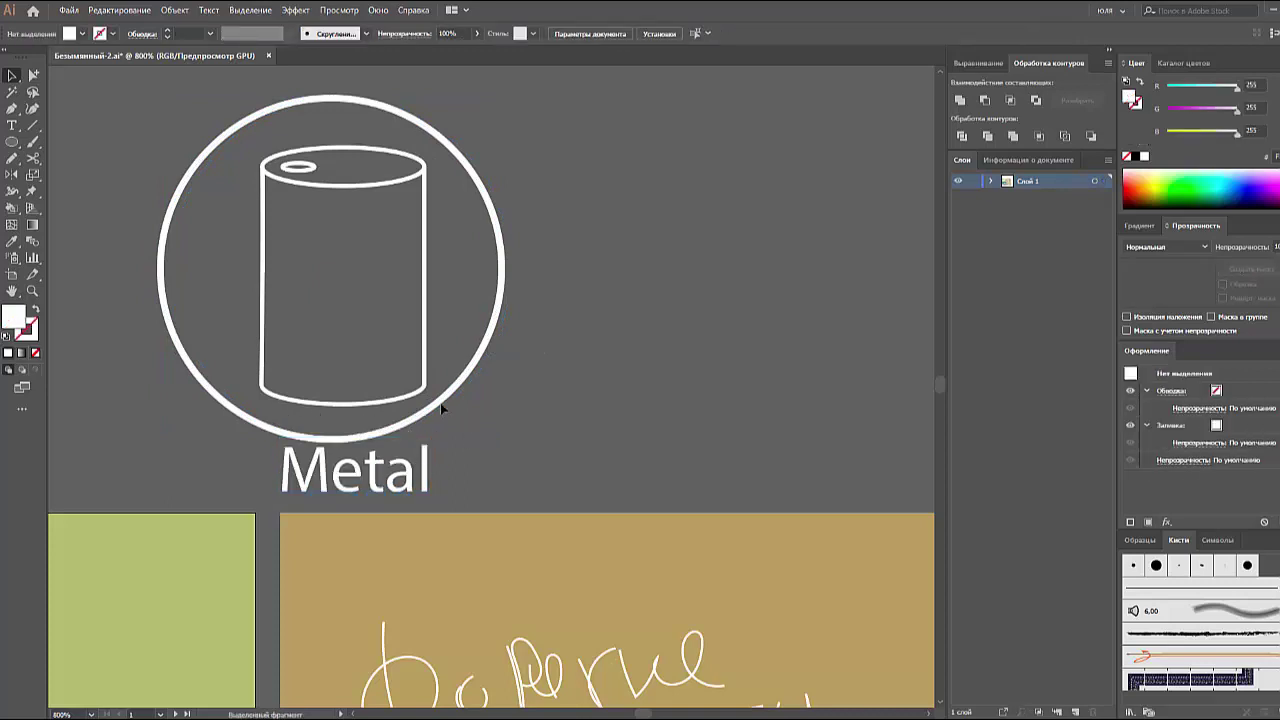
drag(260, 165, 208, 120)
click(222, 34)
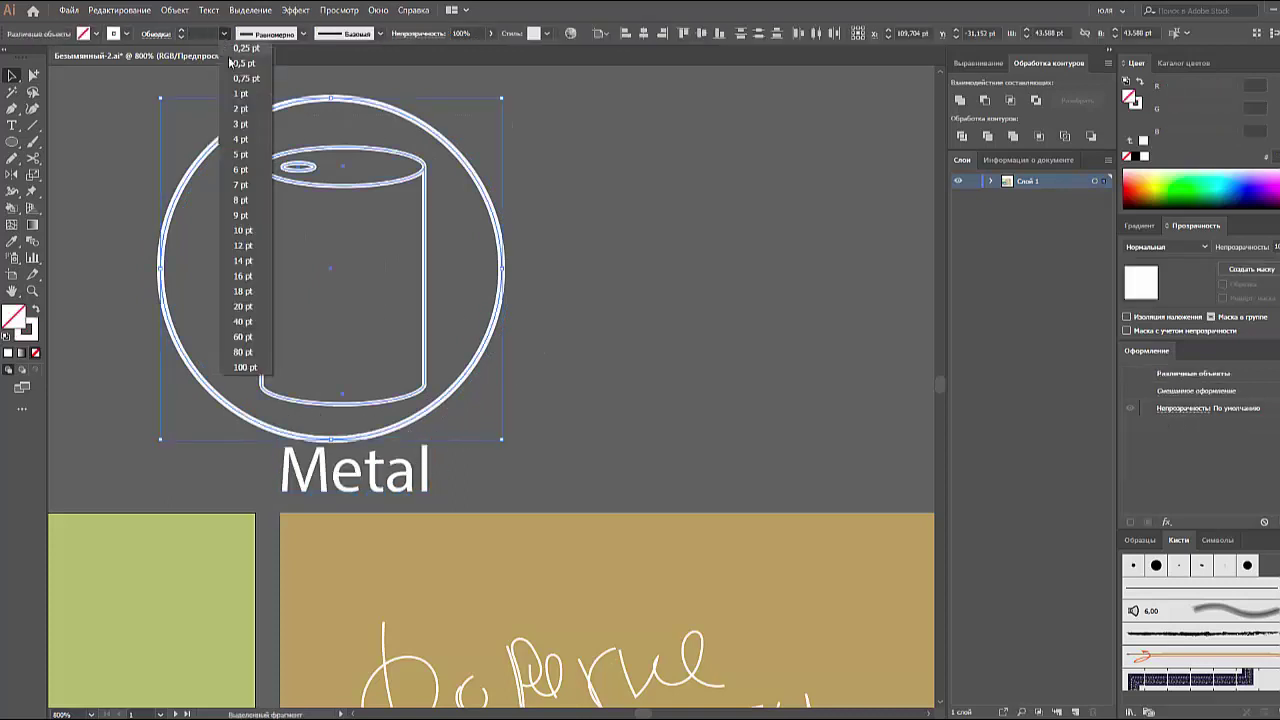
click(200, 150)
- Centre the circle horizontally and vertically on the can as key object
drag(338, 236, 815, 221)
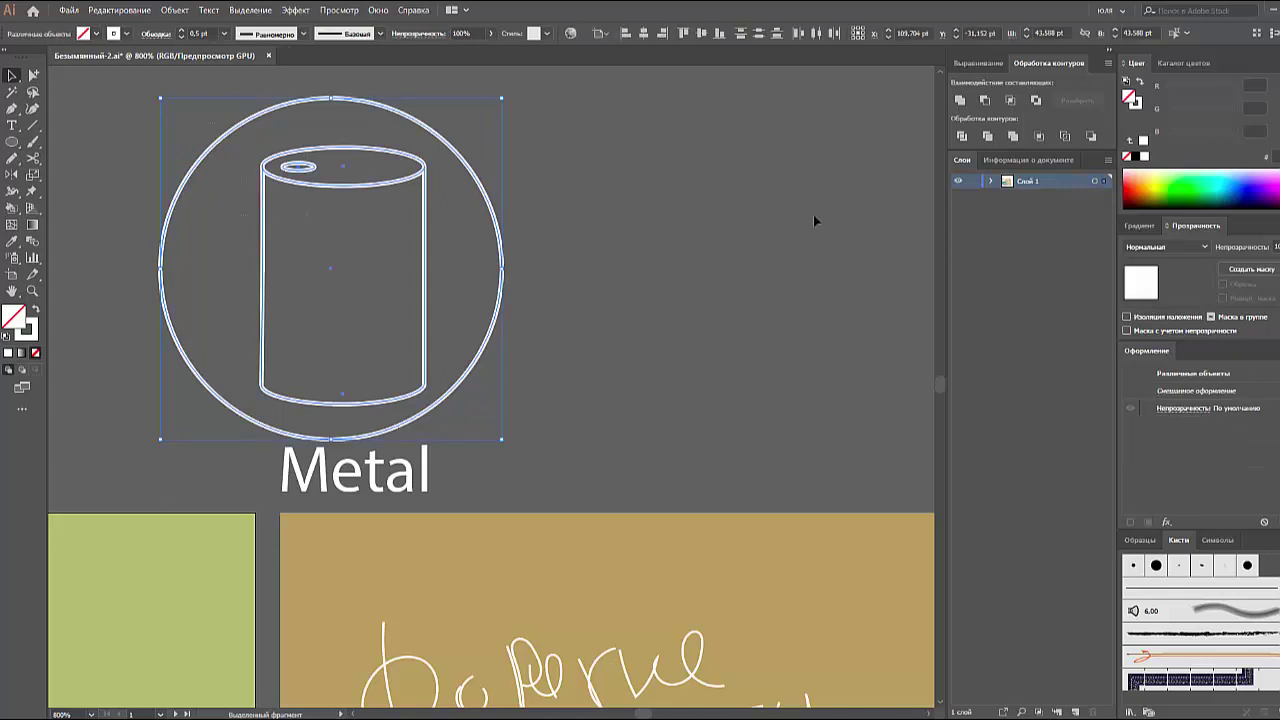
click(980, 63)
click(1078, 182)
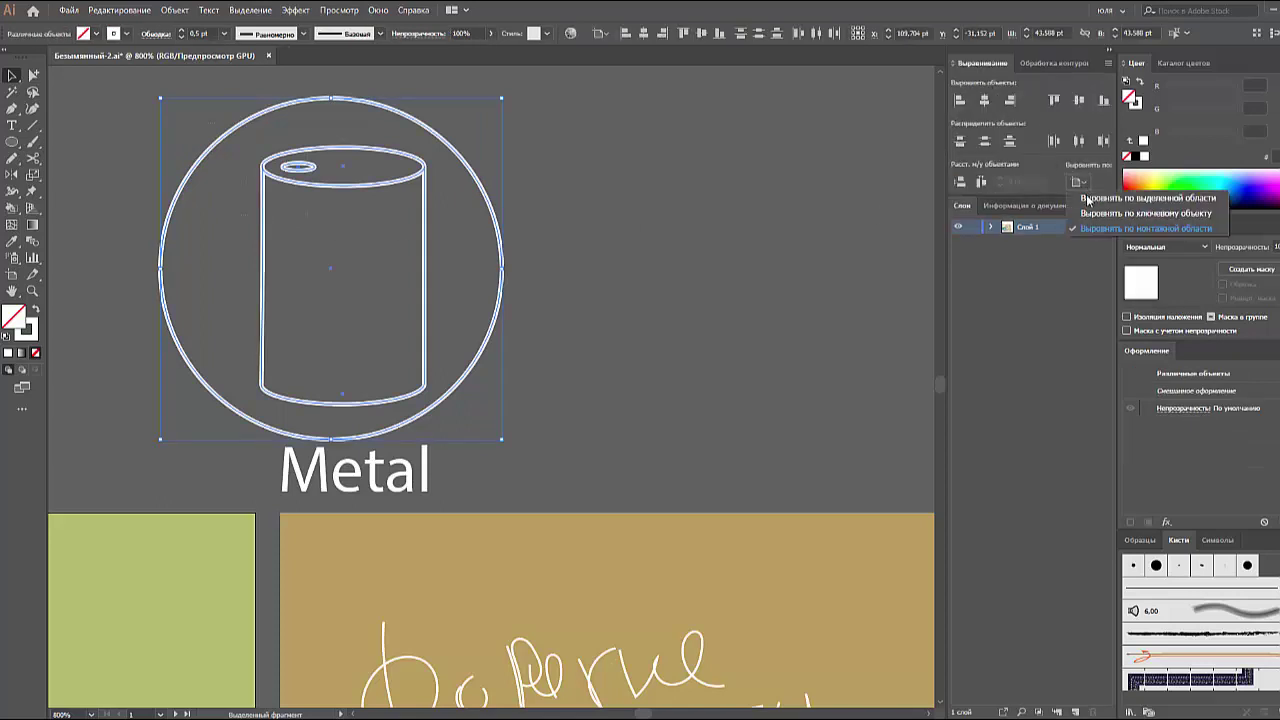
click(1093, 214)
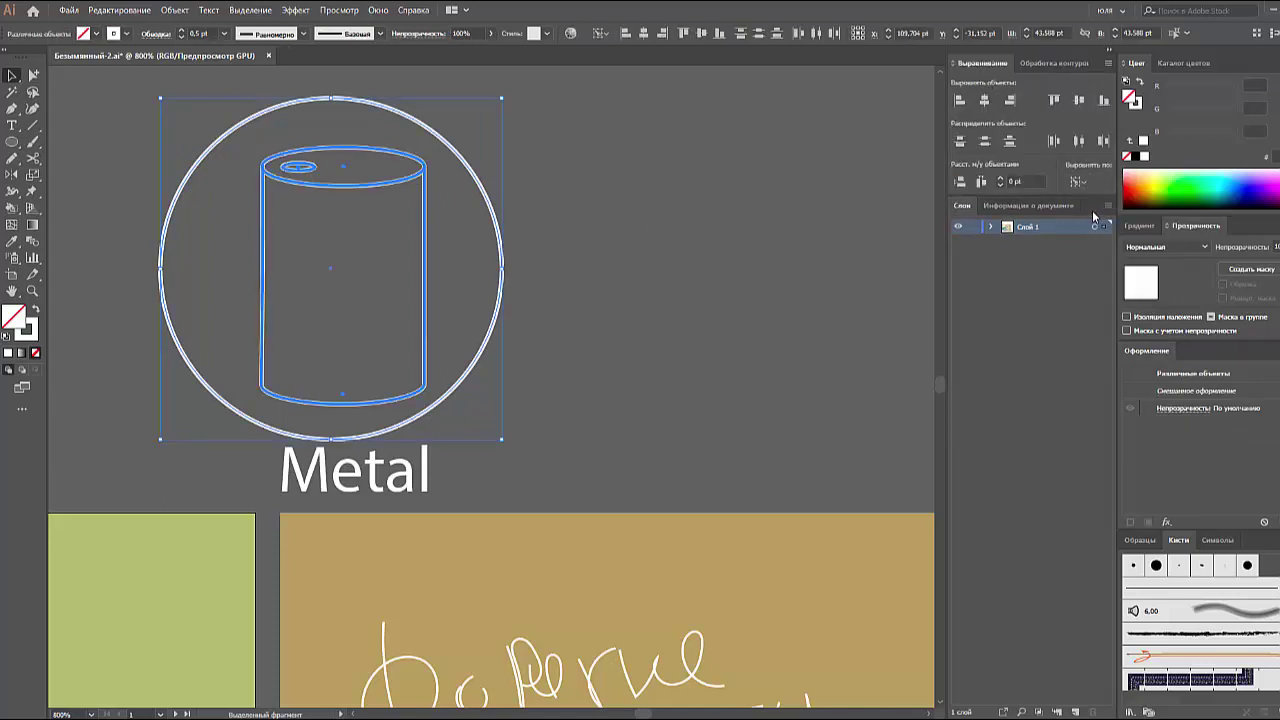
click(984, 100)
click(1079, 100)
click(601, 280)
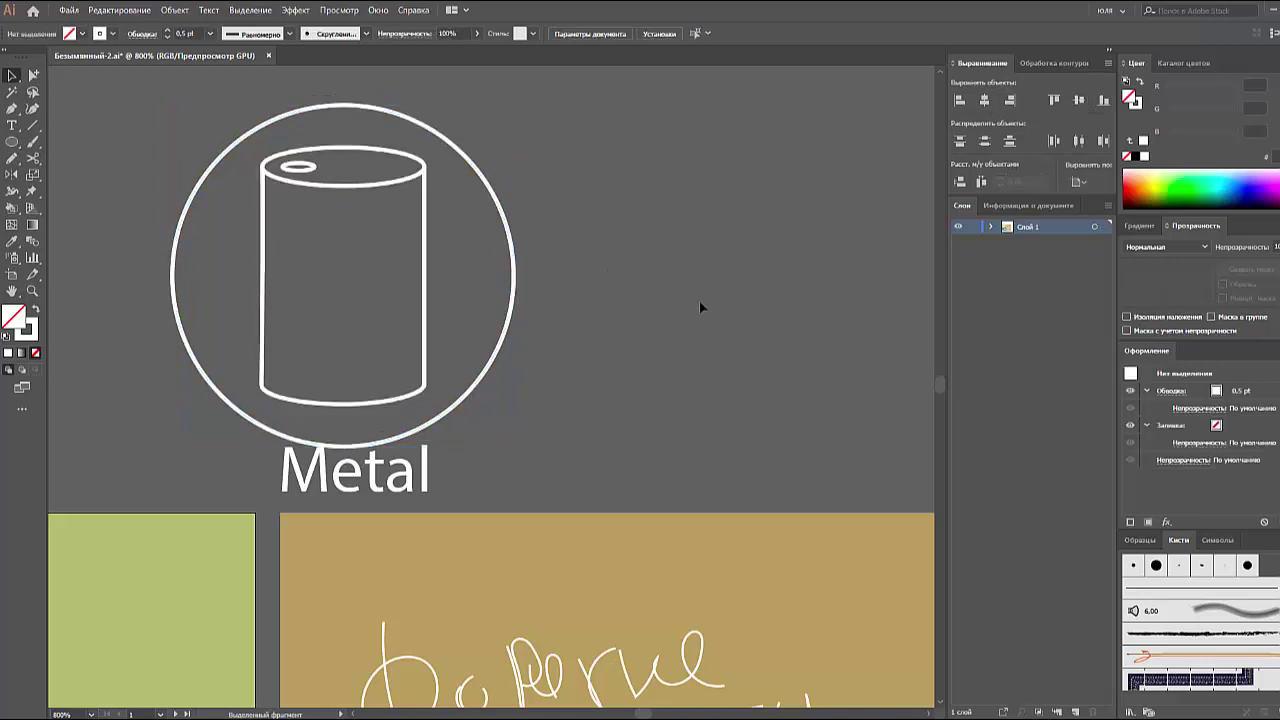
- Duplicate the Metal icon and its label to the right
scroll(670, 300, right, 2)
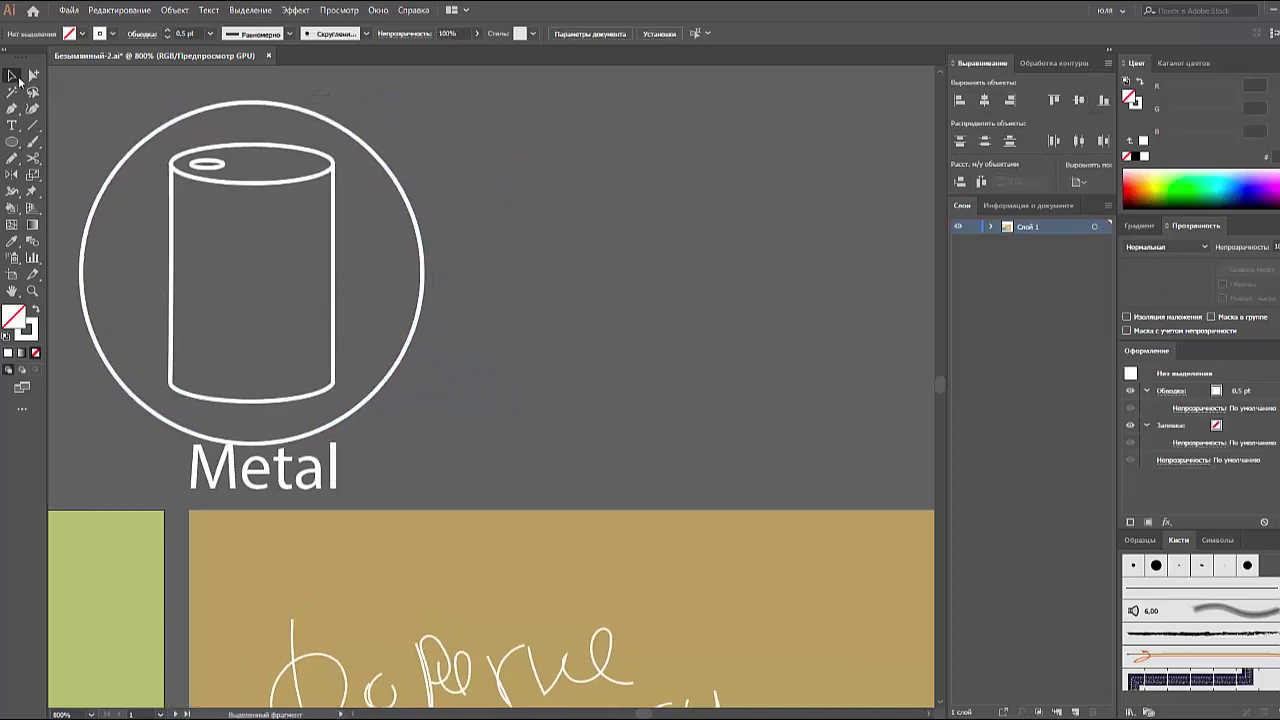
click(415, 463)
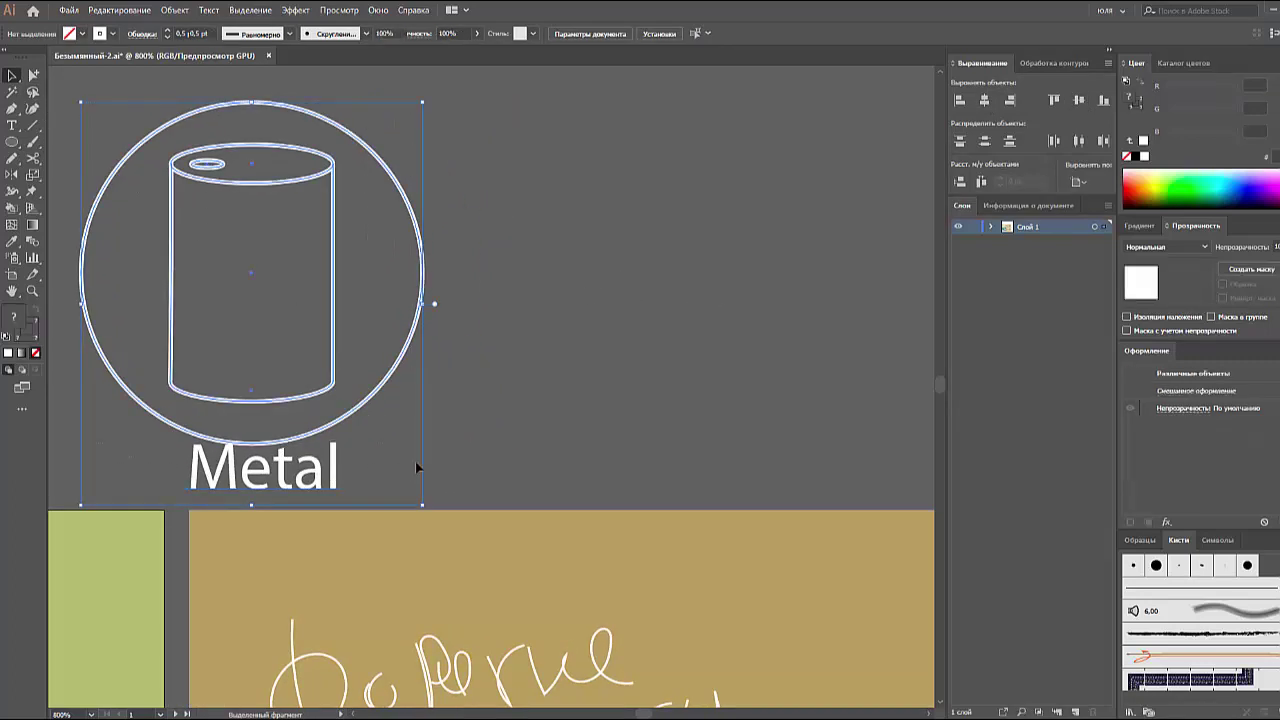
click(370, 476)
drag(333, 482, 333, 489)
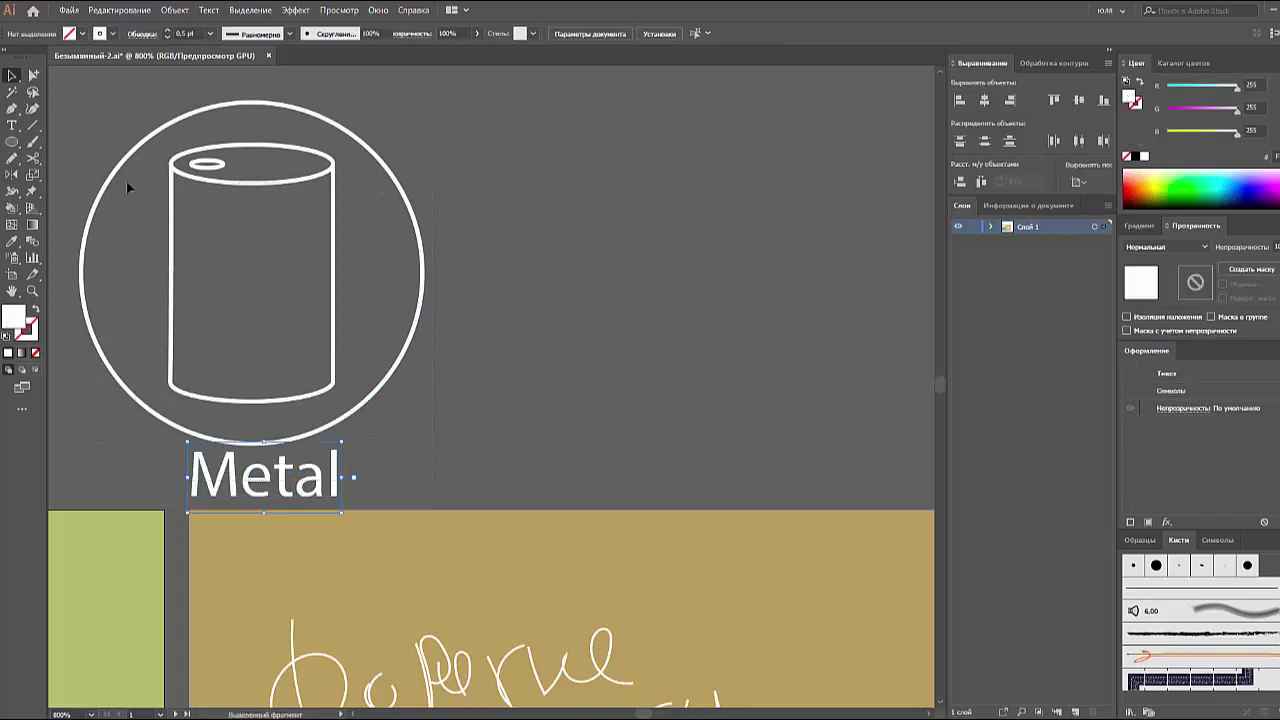
shift+click(172, 250)
drag(172, 250, 563, 252)
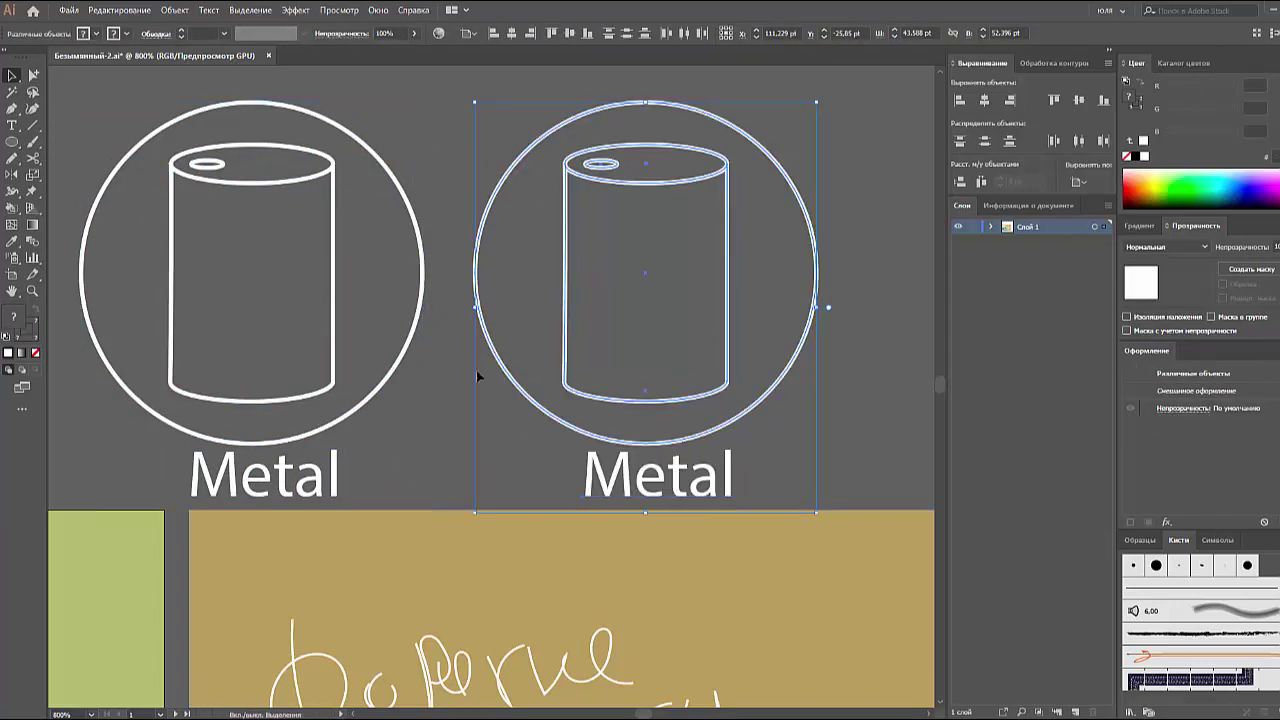
drag(477, 371, 368, 365)
- Change the copied label to "Glass" and delete the can from its circle
key(t)
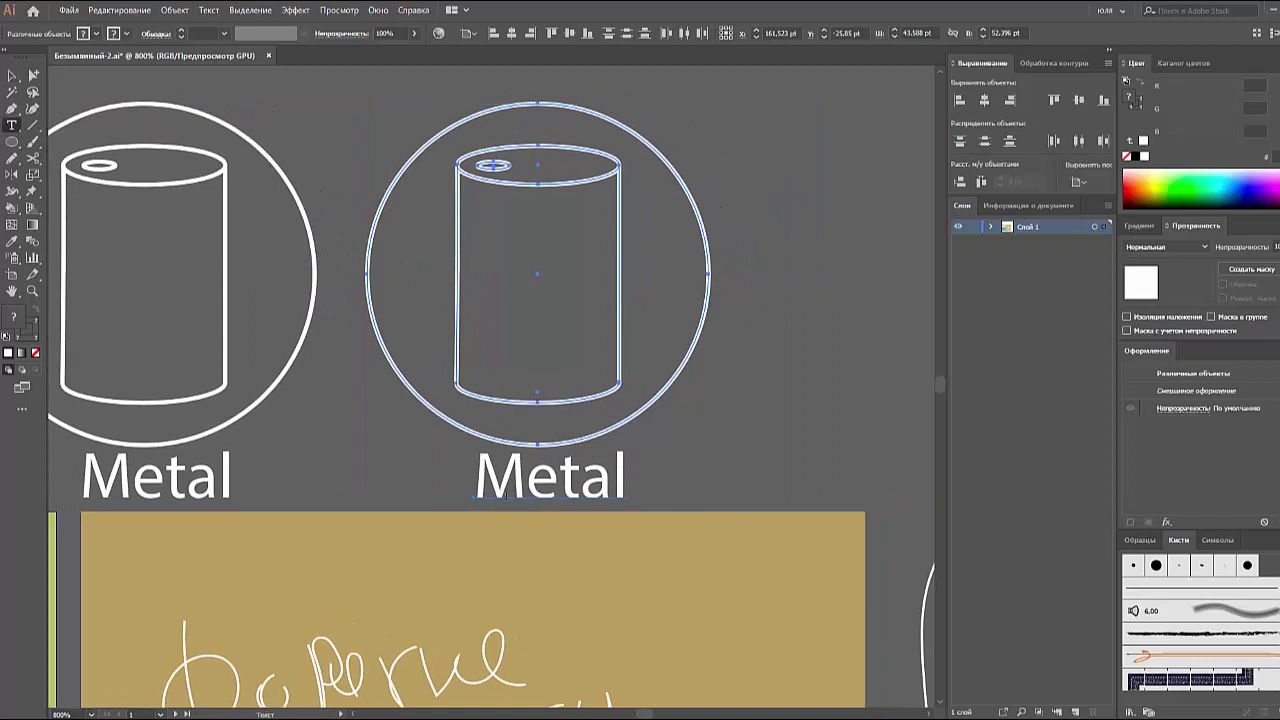
drag(628, 476, 462, 476)
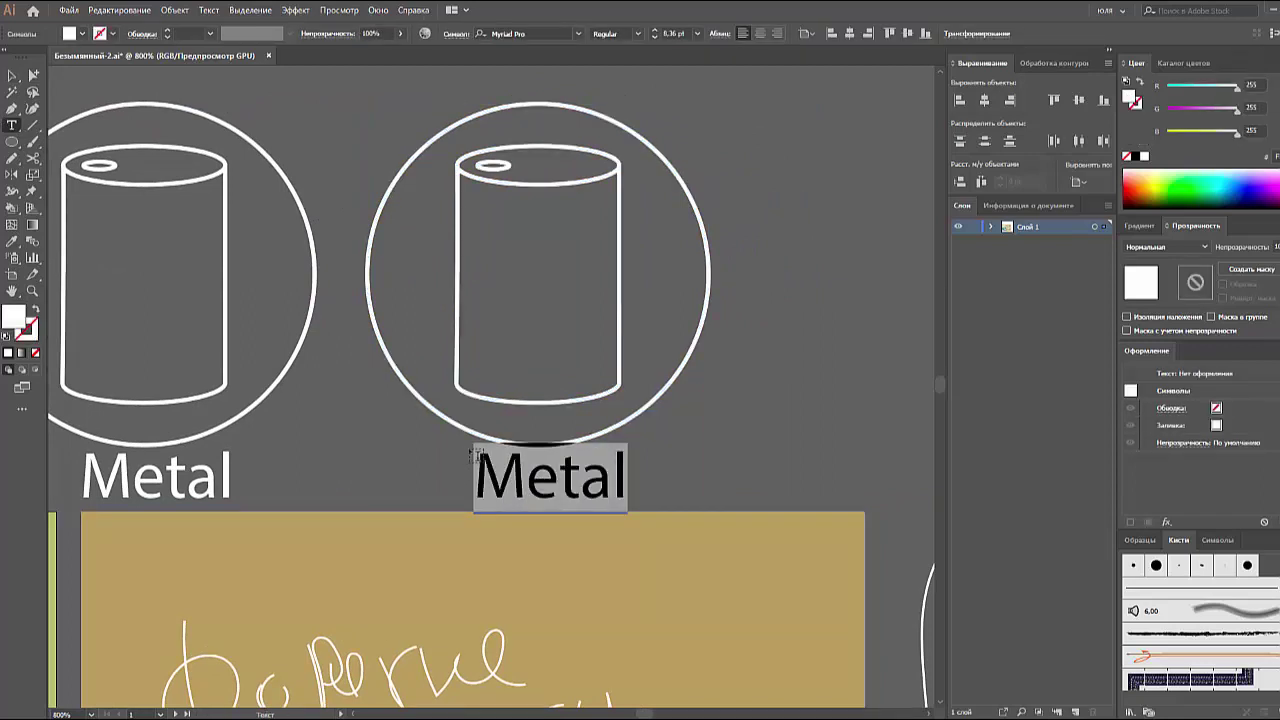
text(Glass)
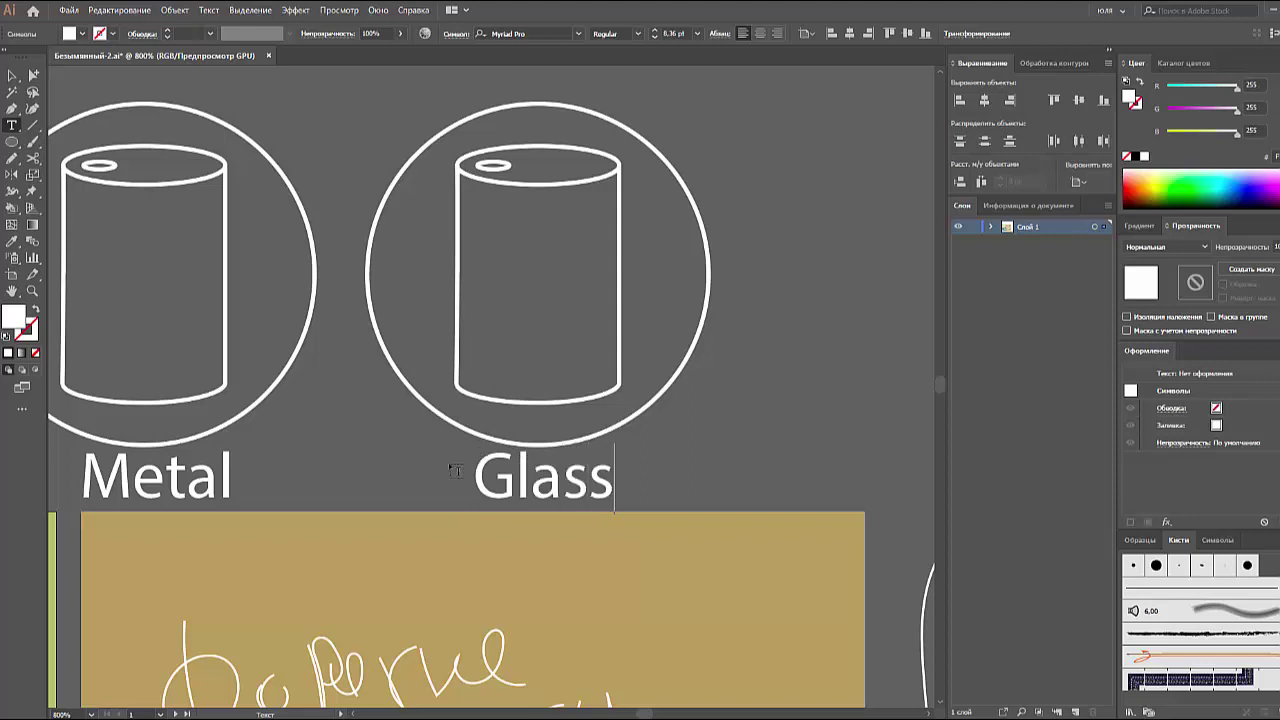
click(12, 75)
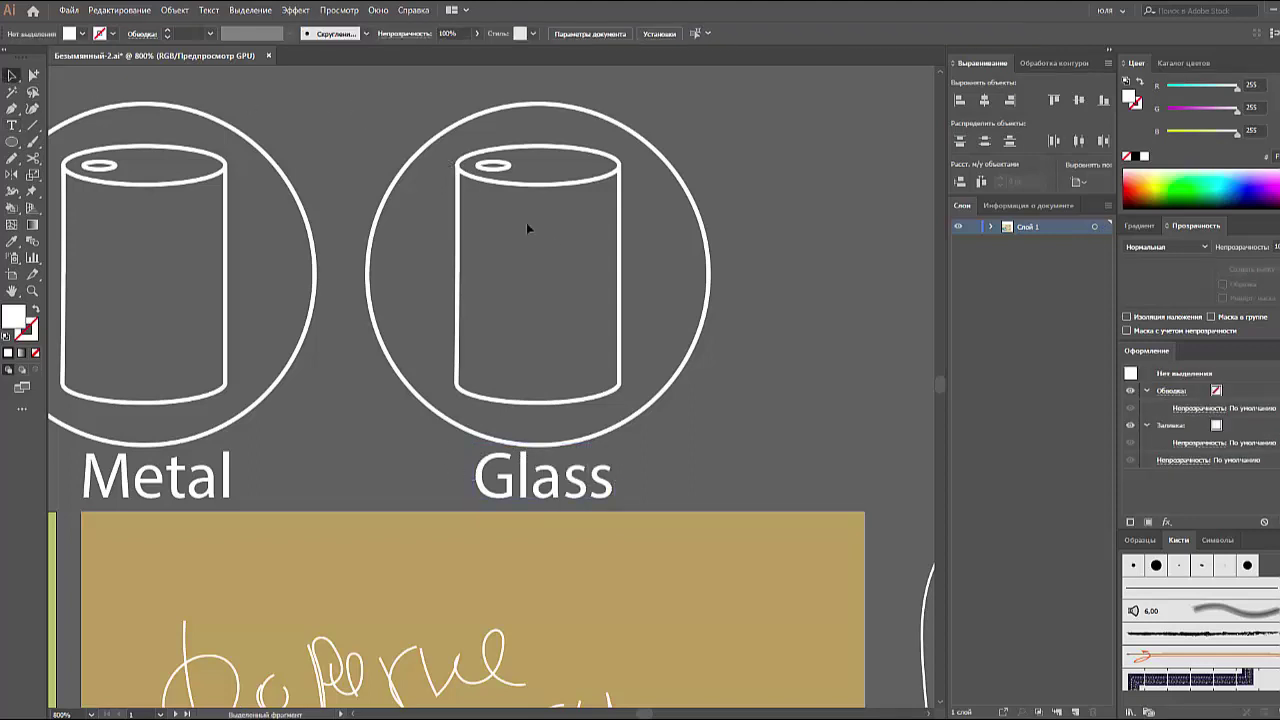
click(586, 236)
key(Delete)
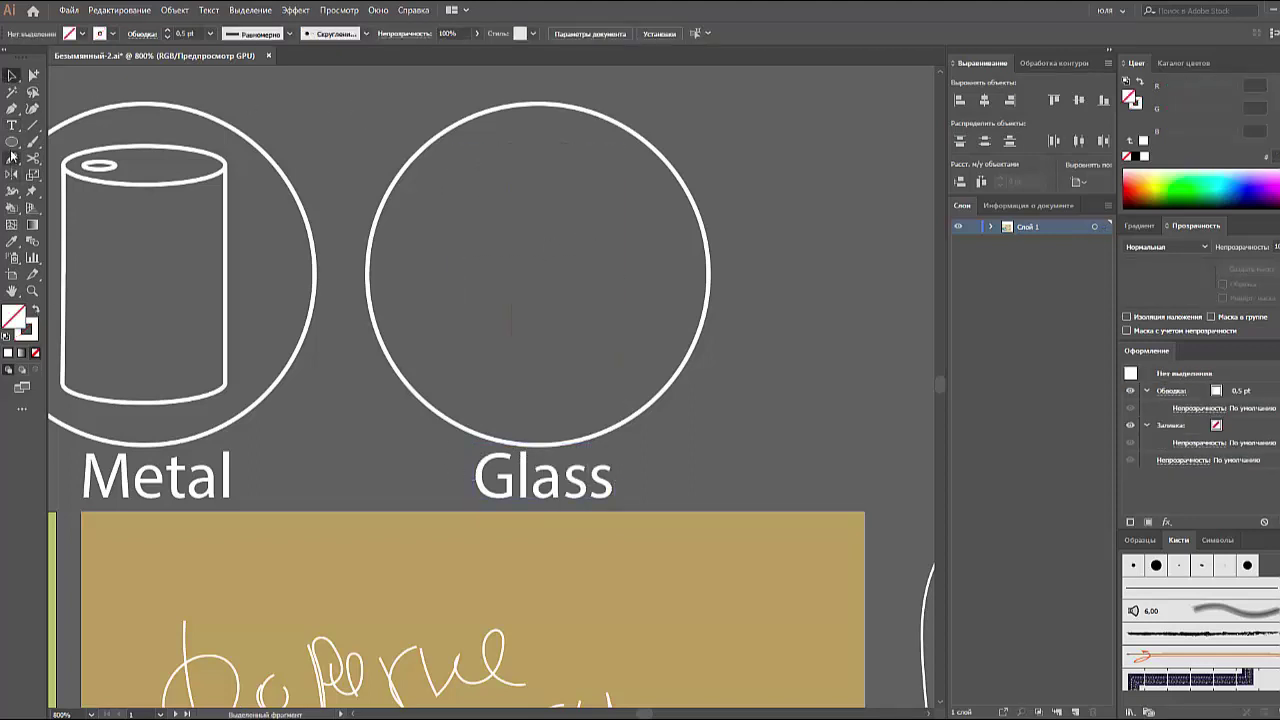
- Draw a narrow rectangle in the Glass circle and widen its bottom into a trapezoid
mouse_move(12, 141)
mouse_down()
mouse_move(71, 164)
mouse_move(75, 142)
mouse_up()
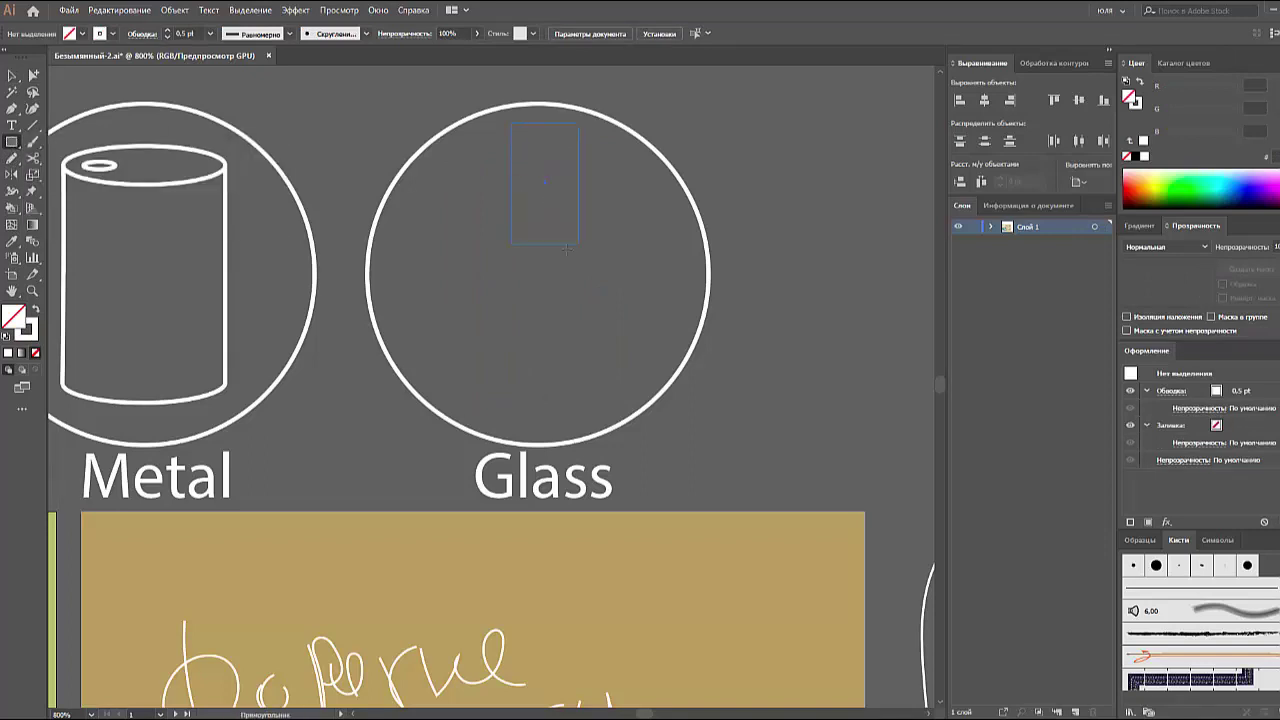
mouse_move(566, 250)
mouse_down()
mouse_move(588, 346)
mouse_move(582, 414)
mouse_up()
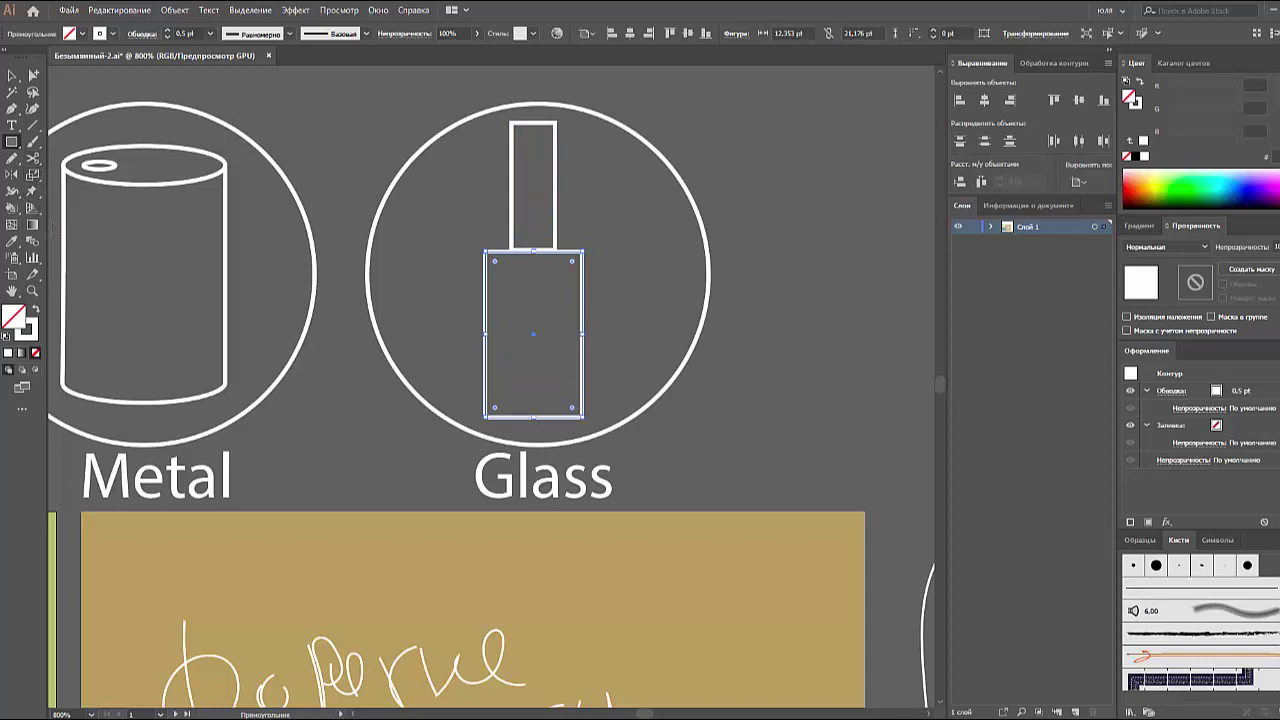
click(41, 201)
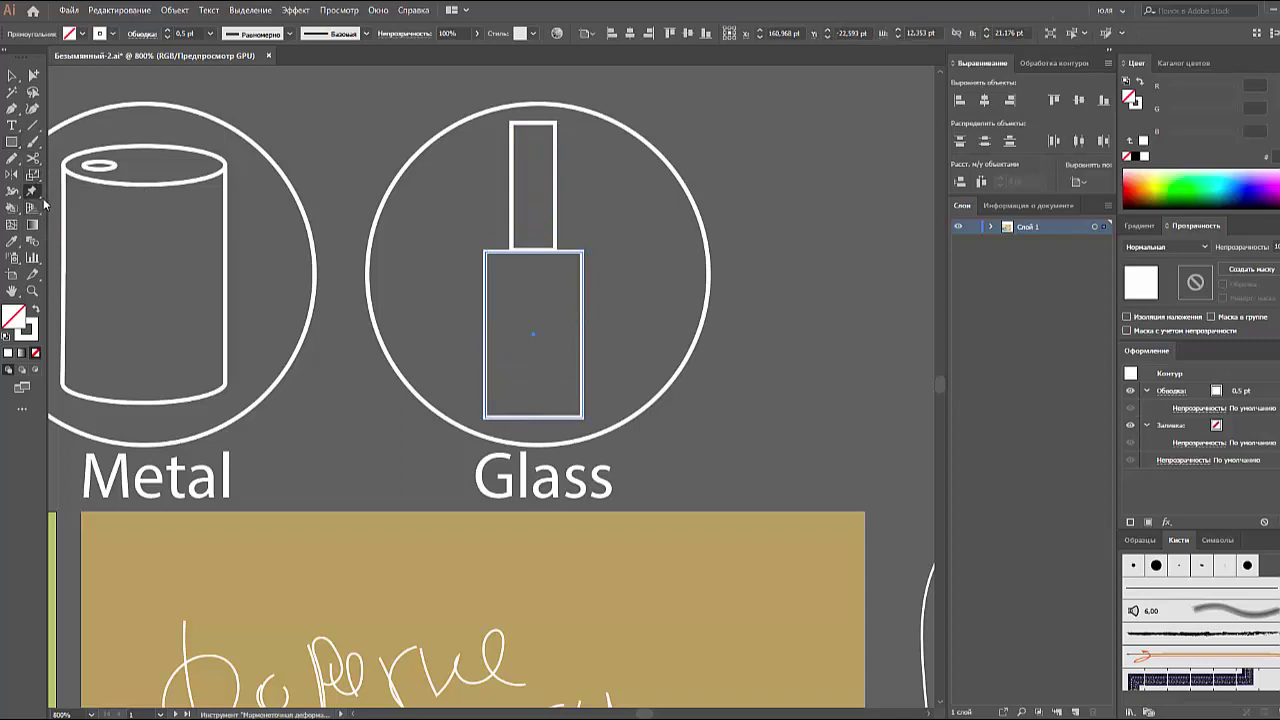
drag(41, 201, 73, 211)
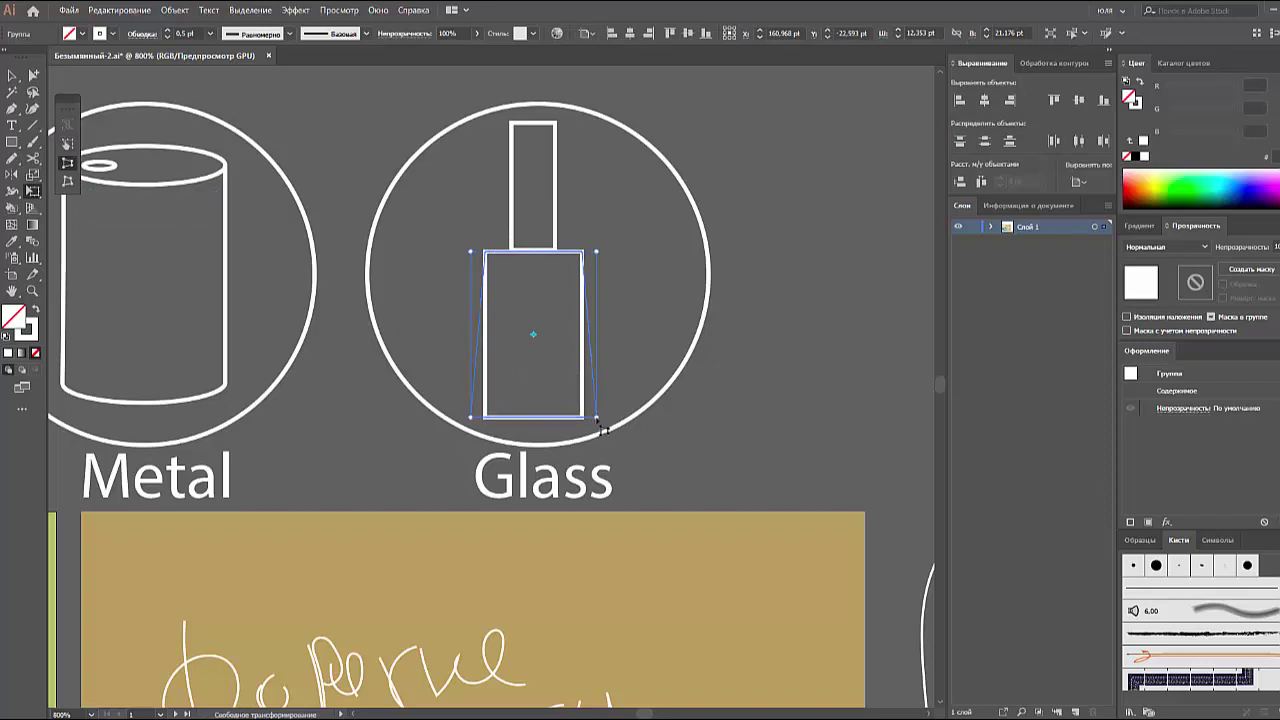
drag(584, 418, 598, 418)
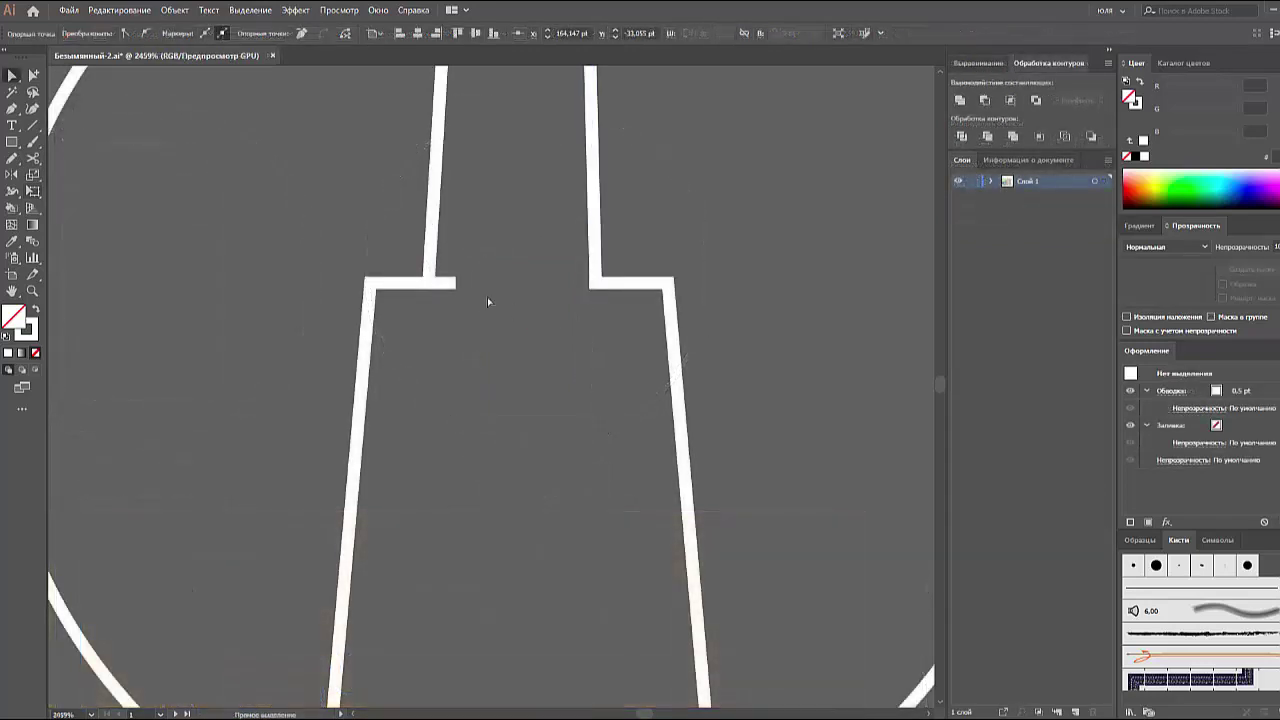
- Pull the body's left shoulder point up toward the neck for a sloped shoulder
click(449, 286)
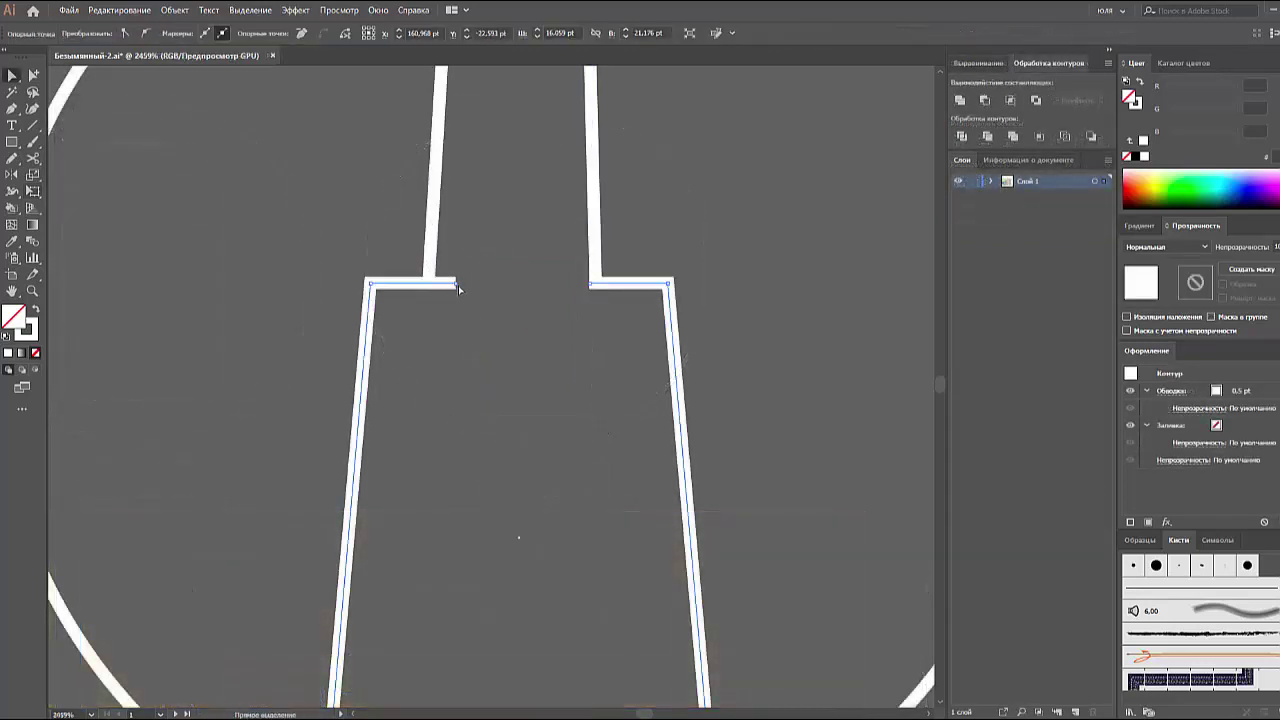
click(457, 286)
mouse_move(455, 286)
mouse_down()
mouse_move(432, 287)
mouse_move(432, 232)
mouse_up()
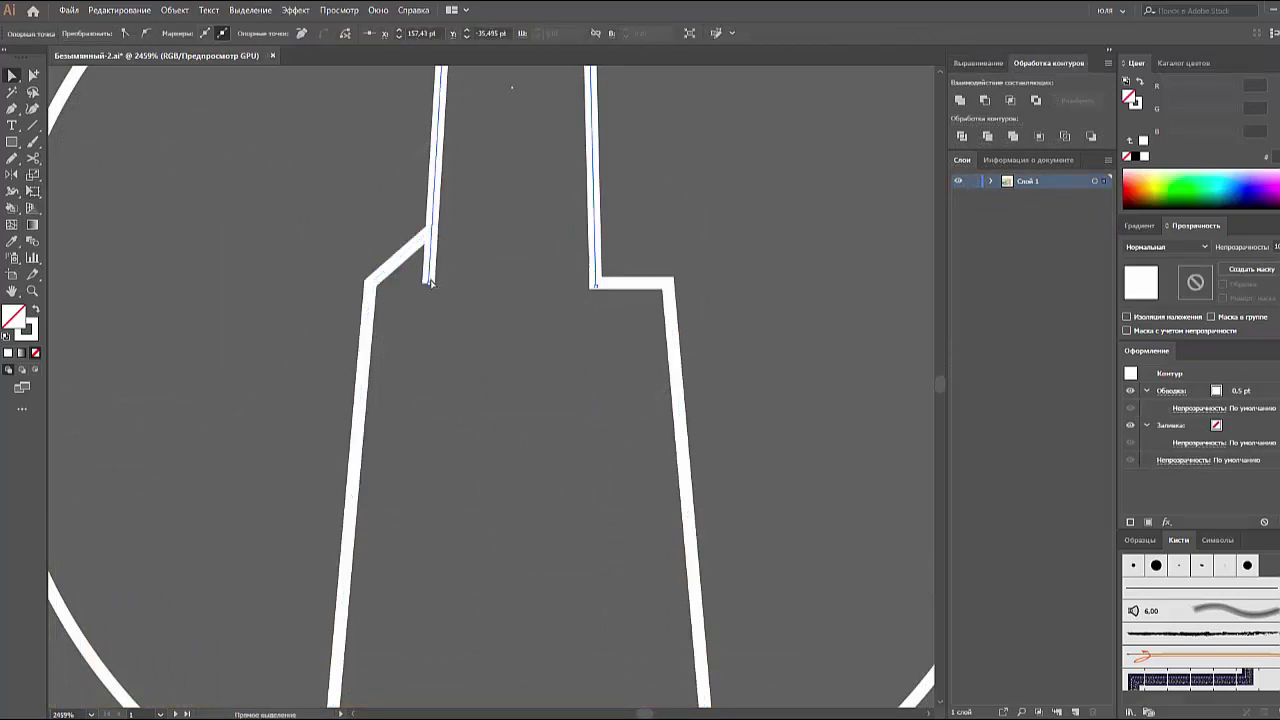
drag(430, 284, 432, 234)
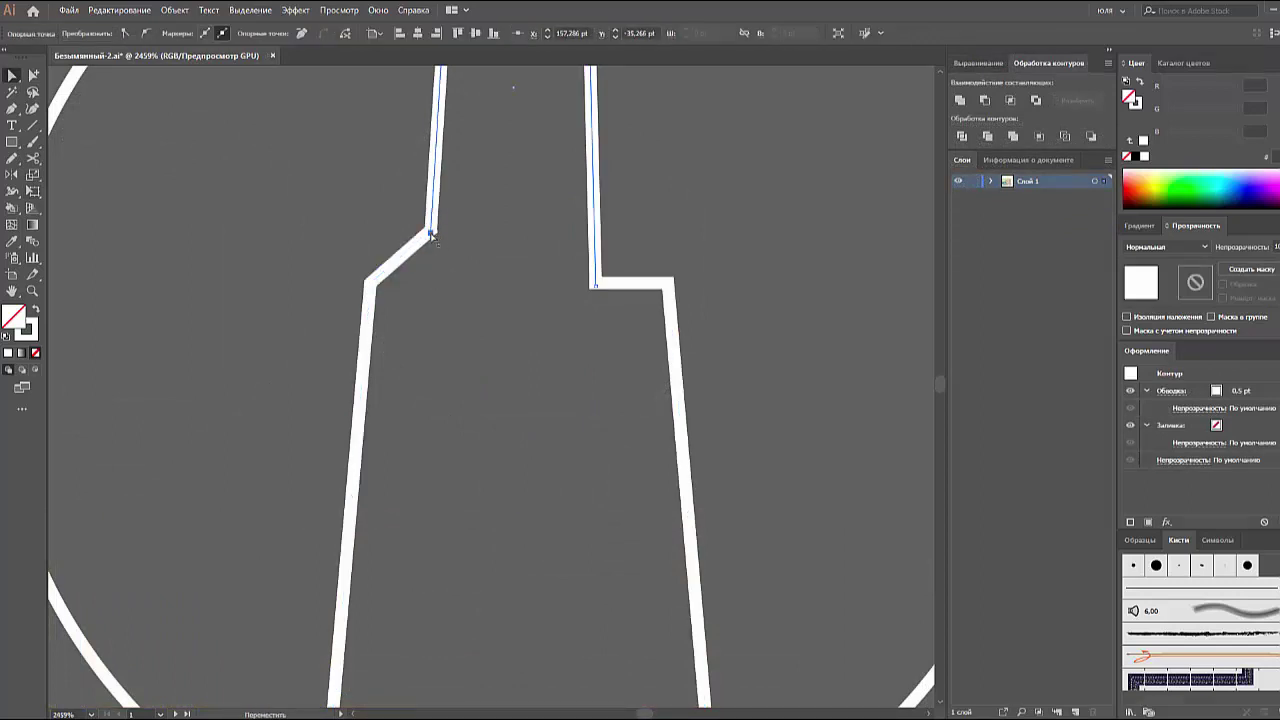
click(467, 269)
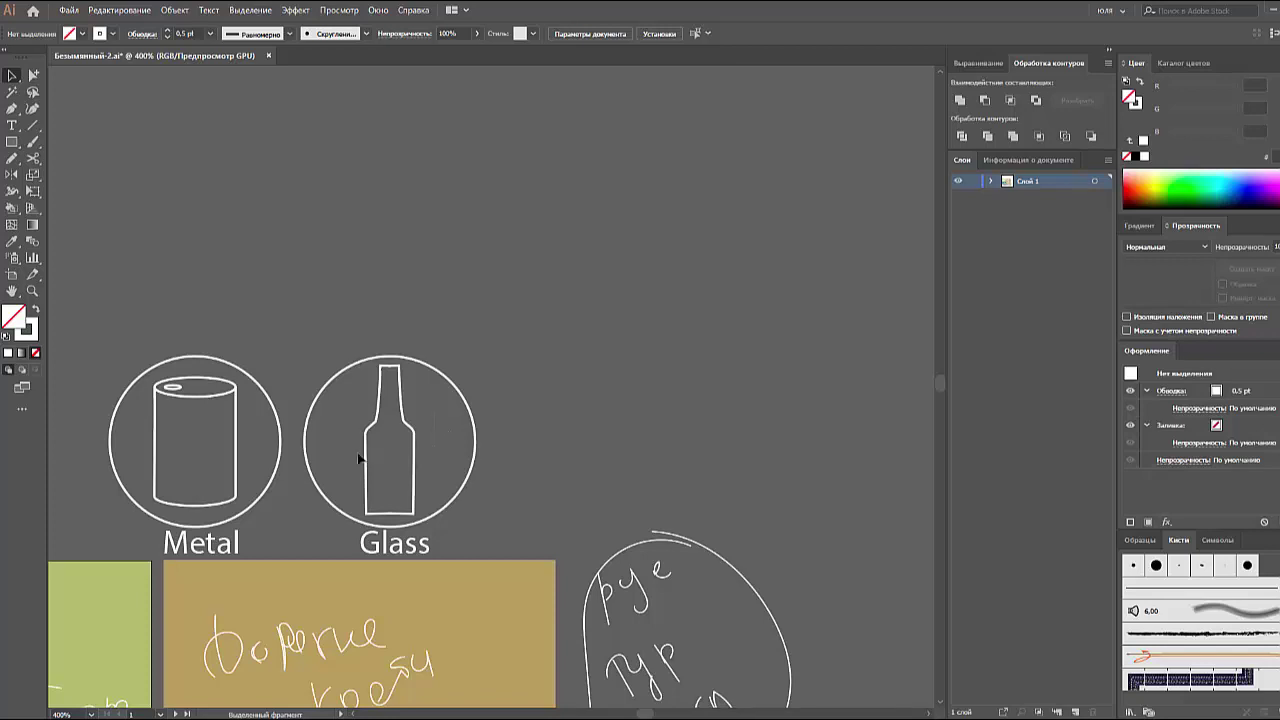
- Close the Glass bottle's open outline by joining its path ends
click(360, 458)
right_click(371, 446)
click(407, 447)
right_click(410, 435)
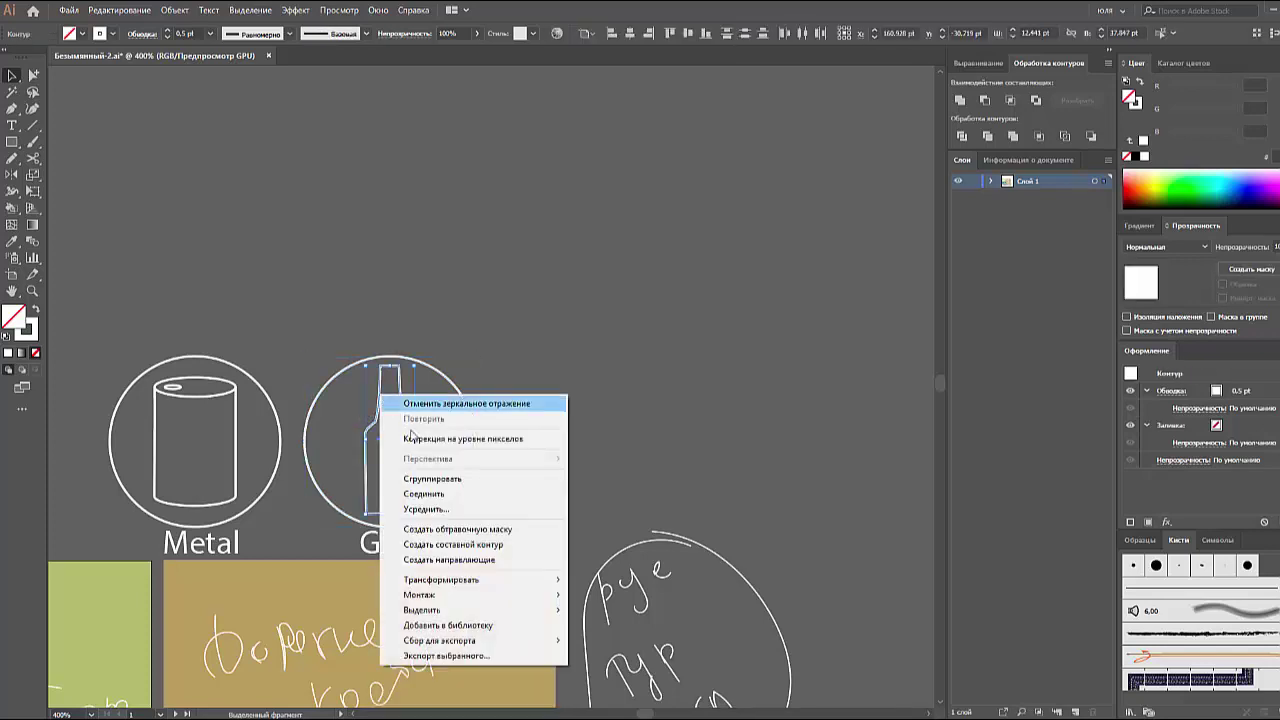
click(424, 493)
- Duplicate the Glass circle, bottle and label as a third icon to the right
click(540, 463)
drag(540, 463, 487, 430)
mouse_move(266, 545)
mouse_down()
mouse_move(314, 501)
mouse_move(485, 483)
mouse_up()
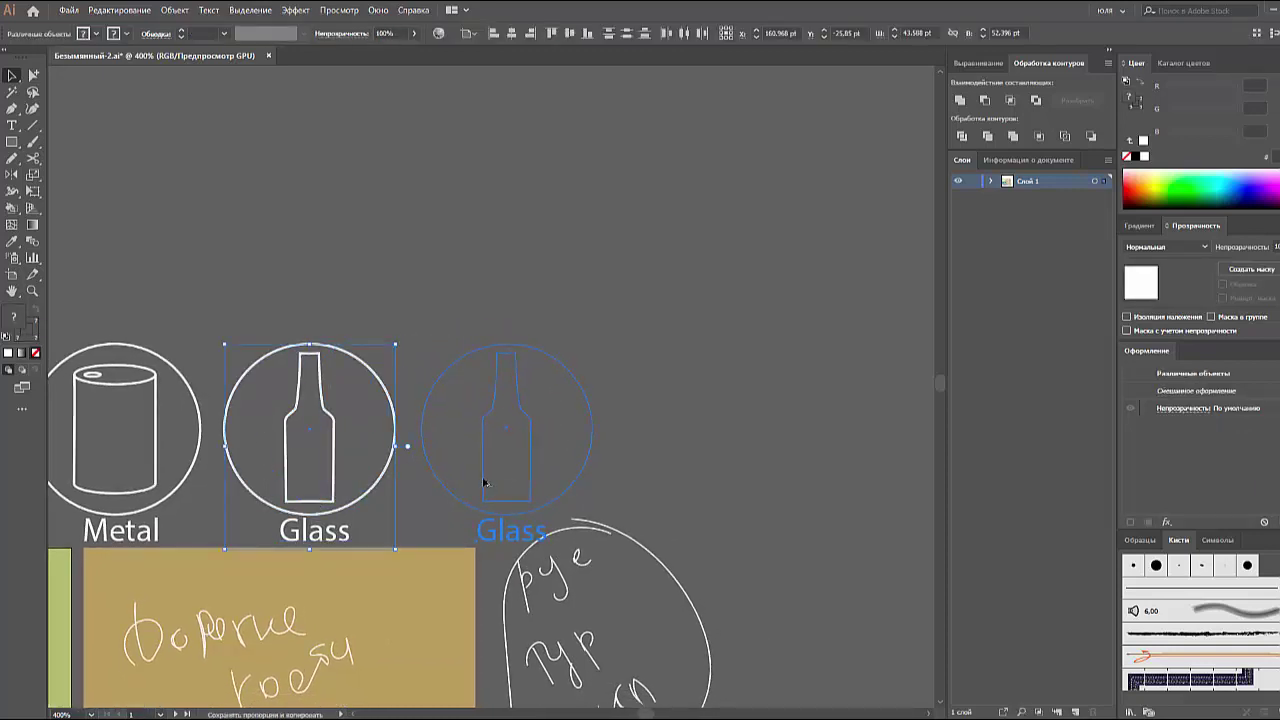
click(661, 481)
- Select the handwritten sketch group and nudge it slightly down and right
click(506, 682)
scroll(506, 682, down, 1)
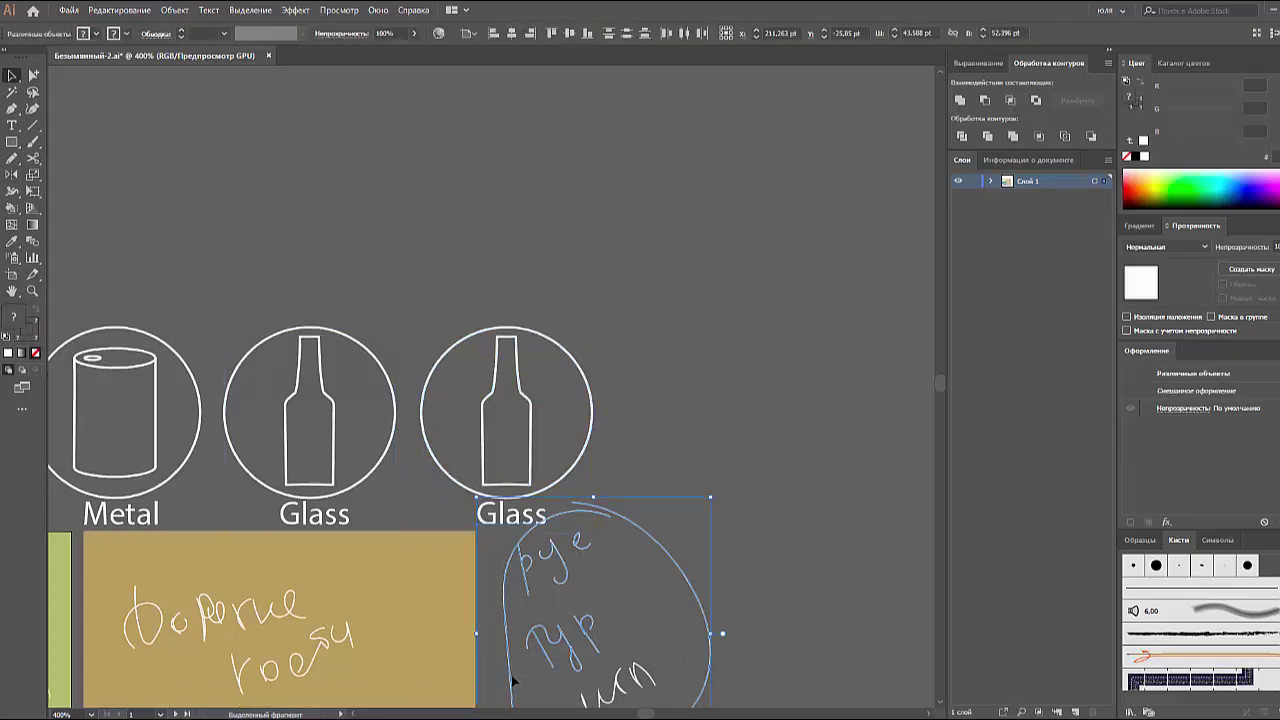
scroll(512, 680, down, 3)
click(799, 430)
click(540, 647)
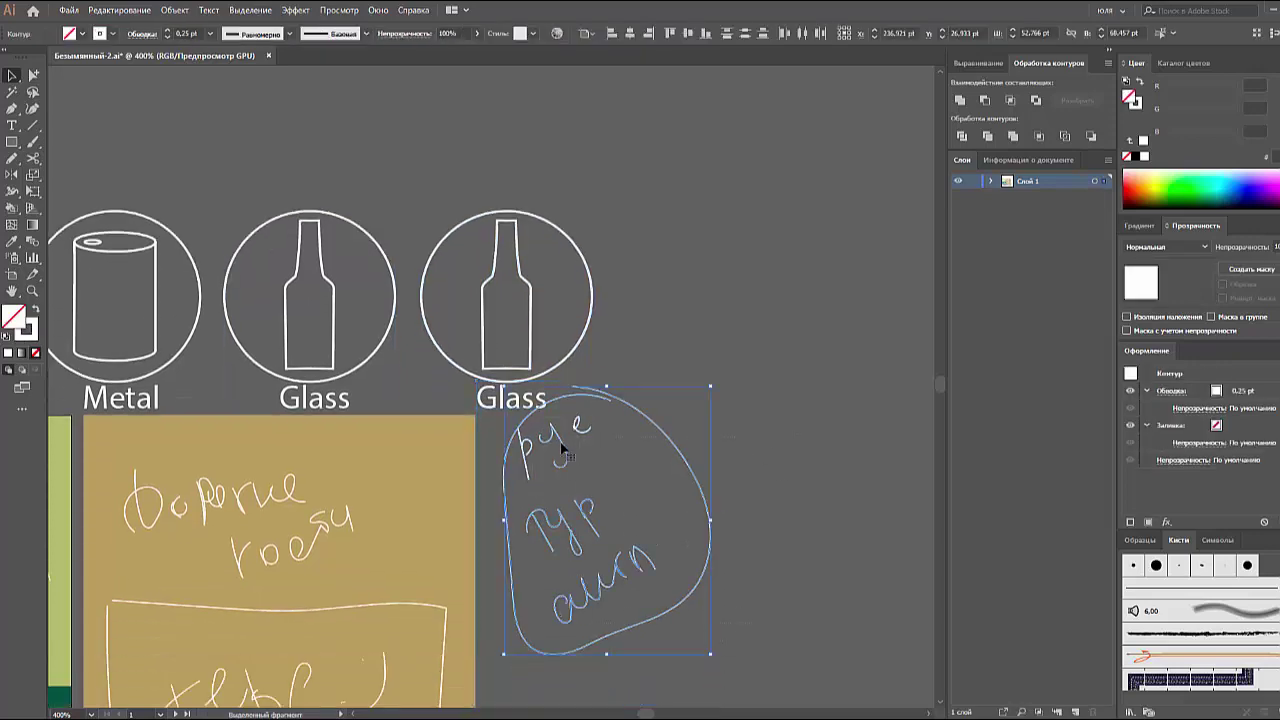
key(ctrl+g)
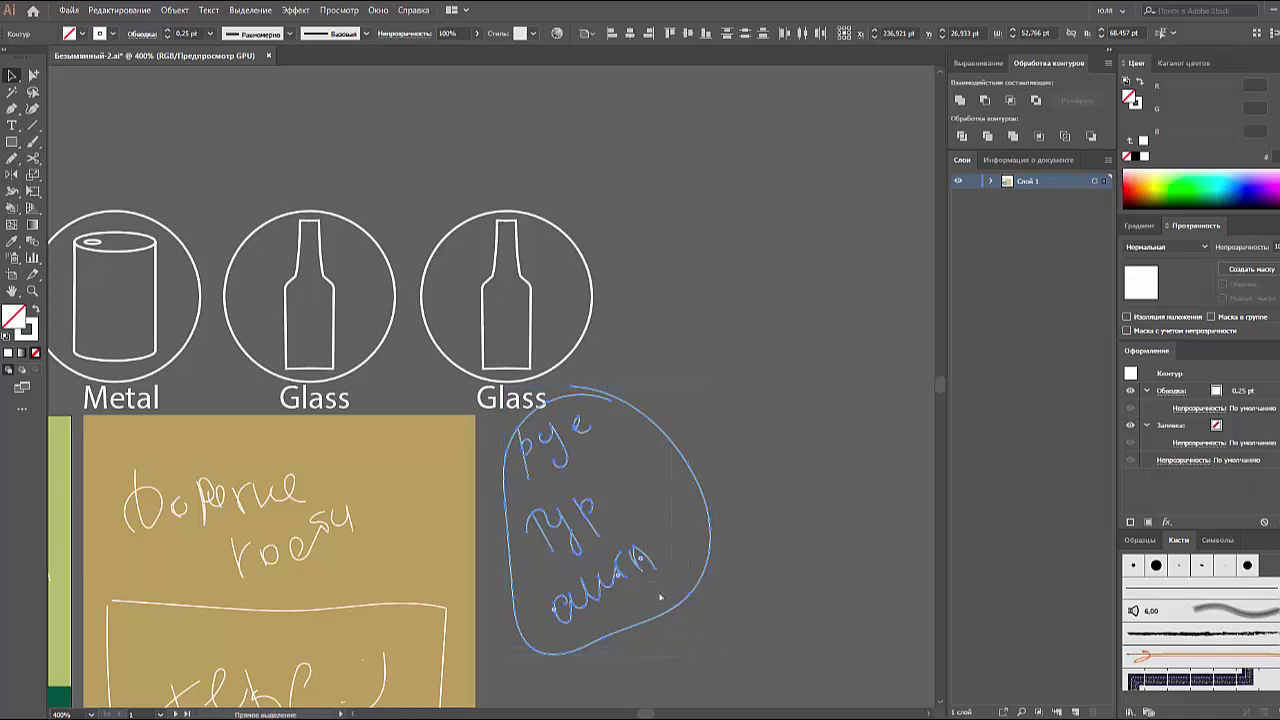
drag(590, 391, 603, 445)
- Recentre the icon row and select the third icon's Glass label
click(607, 377)
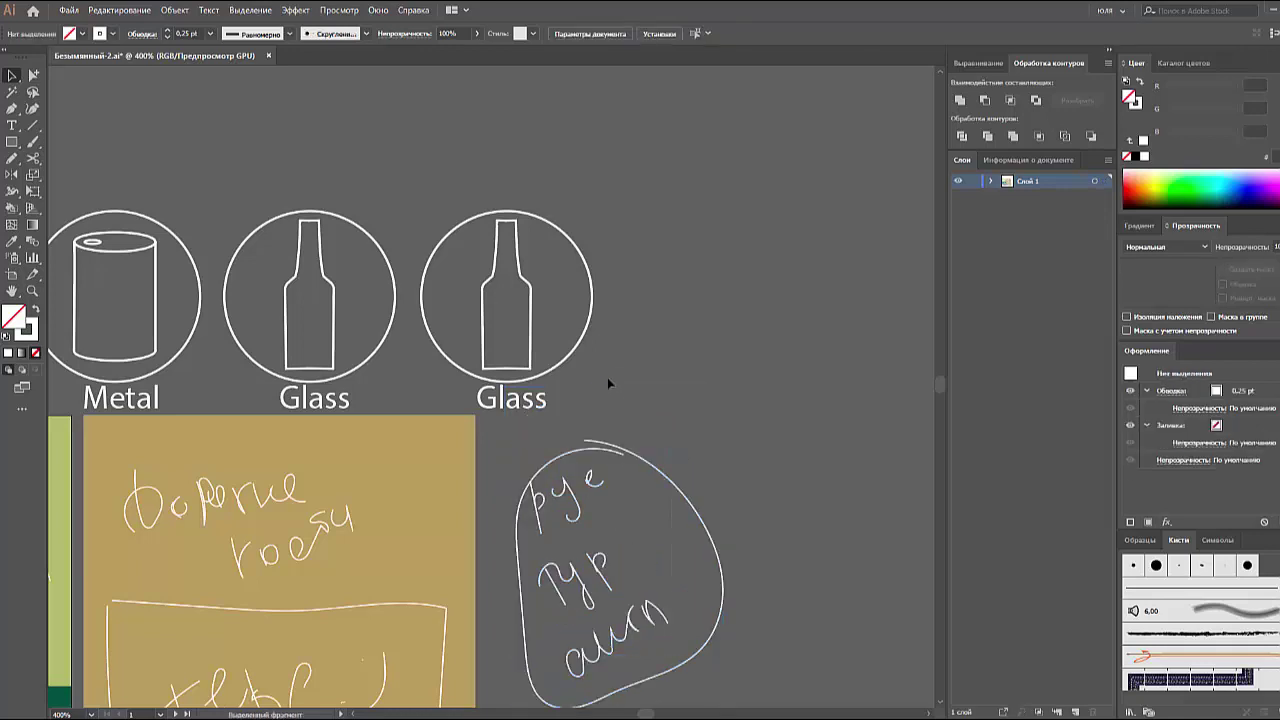
drag(607, 377, 677, 457)
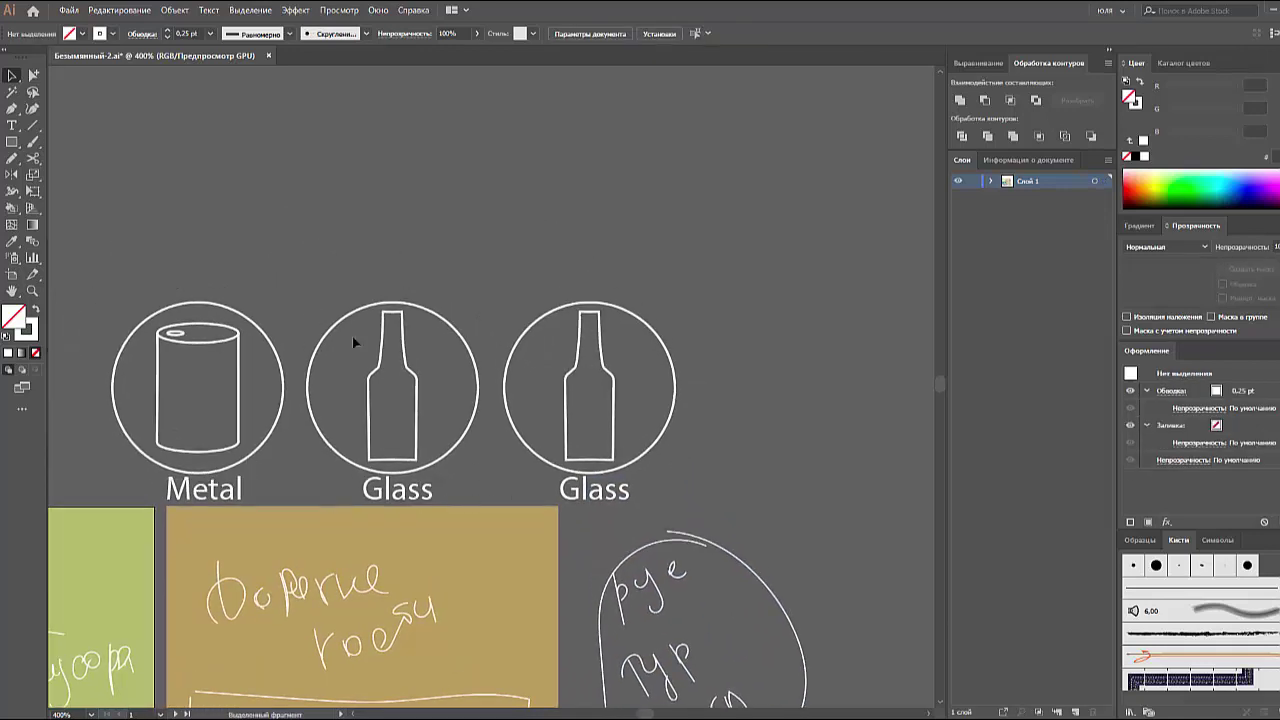
click(595, 489)
- Overwrite the third Glass label with 'Plactik', correcting the letters as you go
key(t)
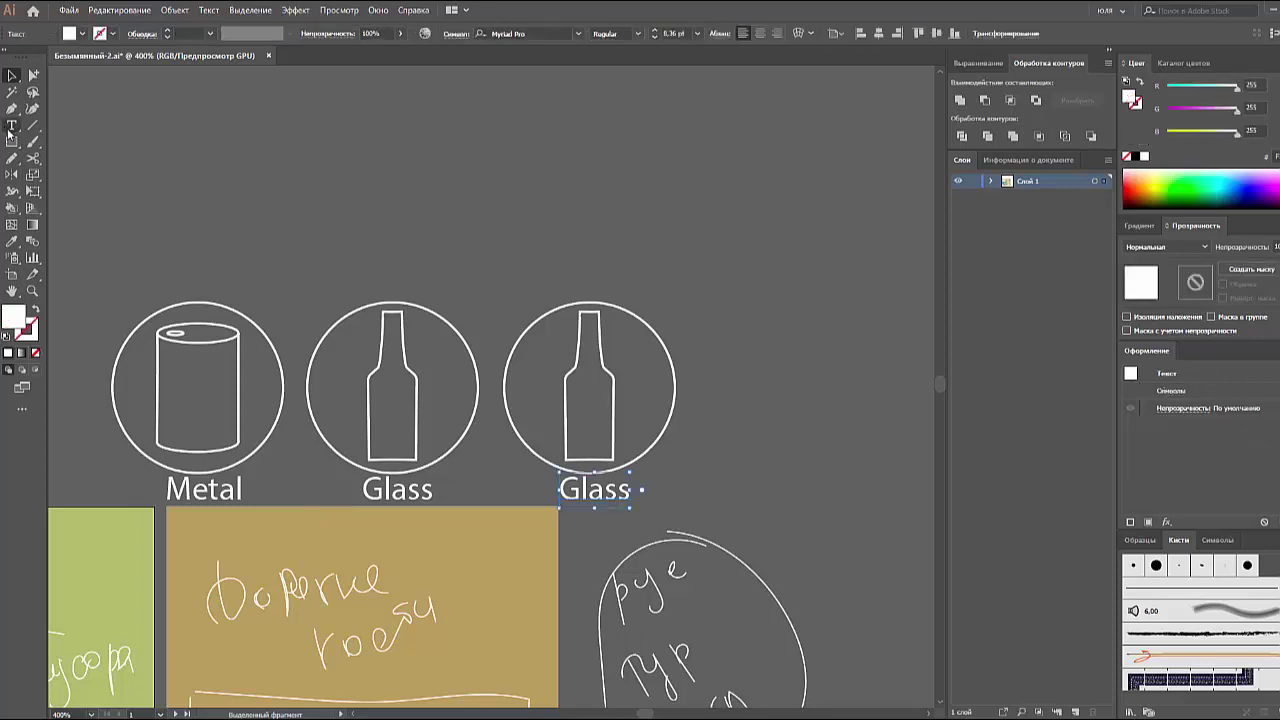
drag(630, 489, 550, 489)
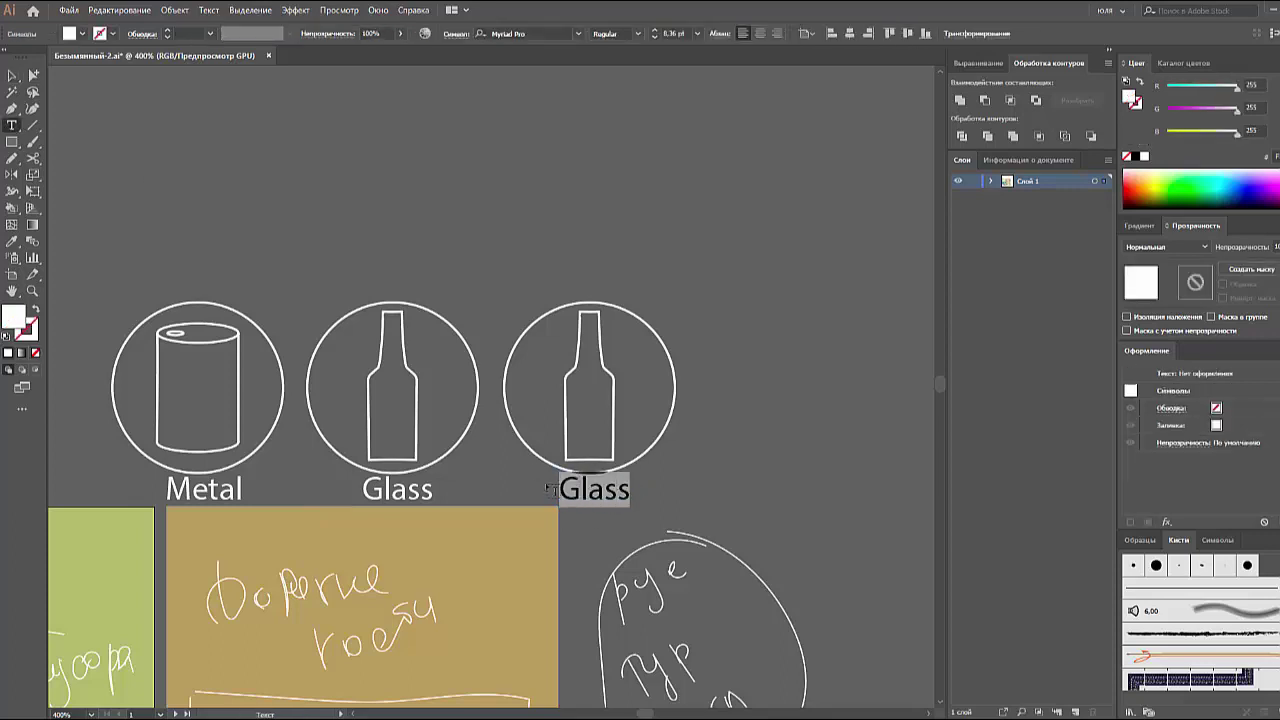
text(Pl)
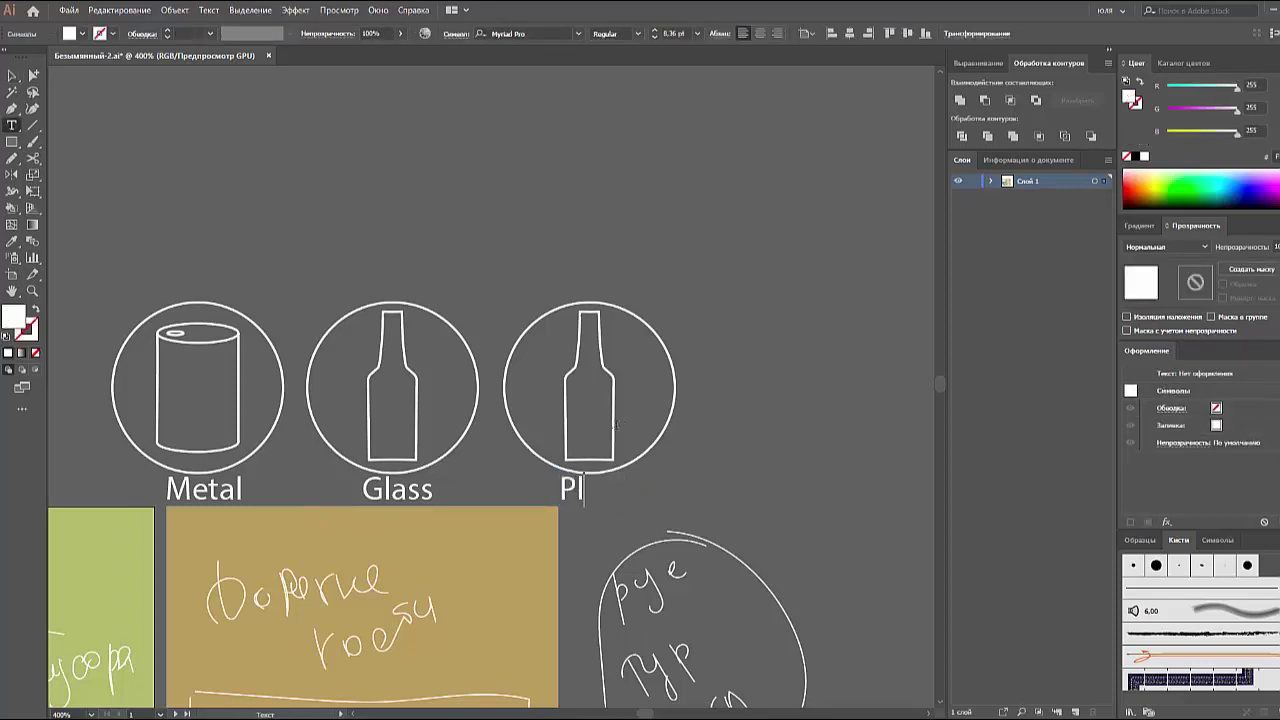
text(astik)
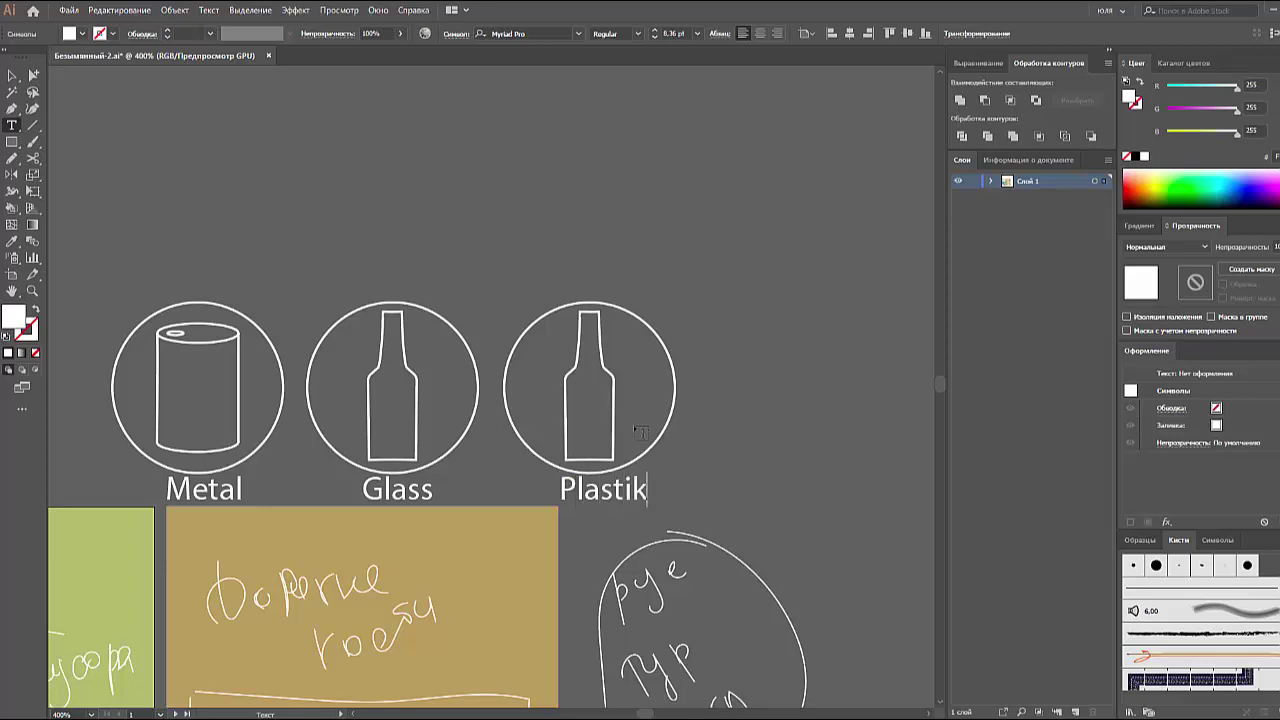
key(BackSpace)
text(c)
key(BackSpace)
text(k)
key(Left)
key(Left)
key(Left)
key(BackSpace)
text(c)
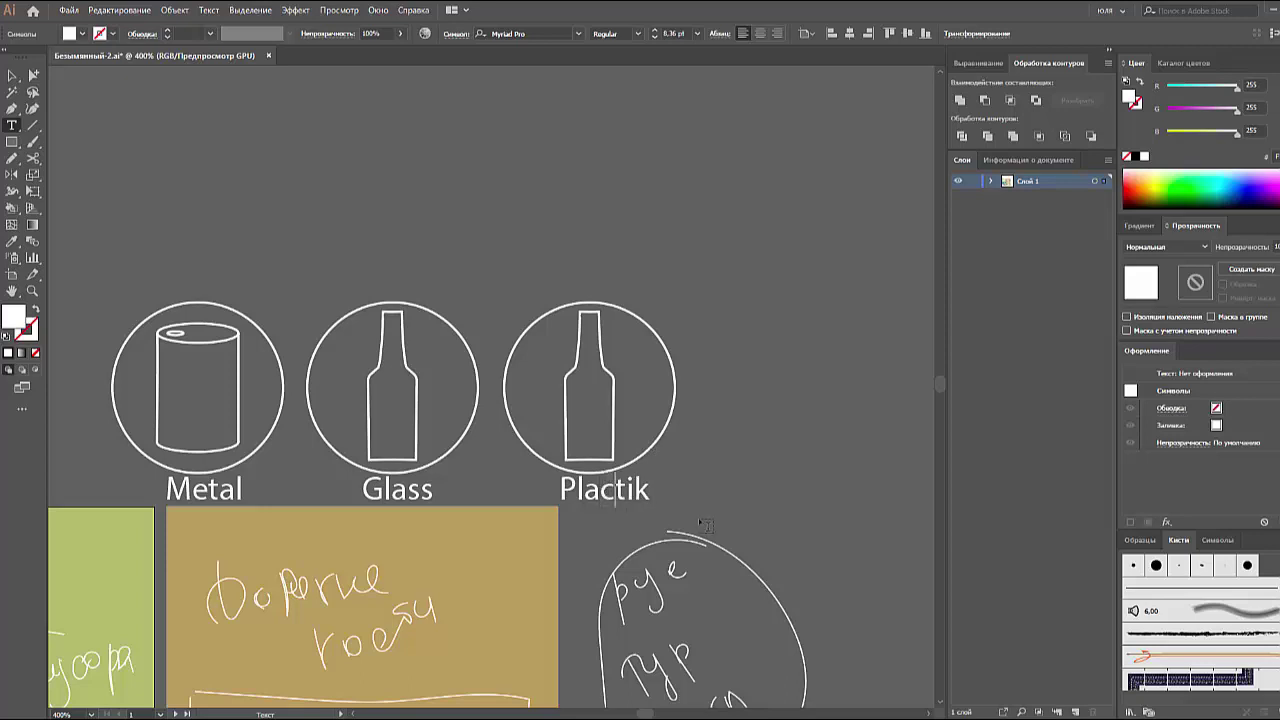
click(12, 75)
- Zoom to 600% on the Plactik icon and select its bottle outline
click(354, 209)
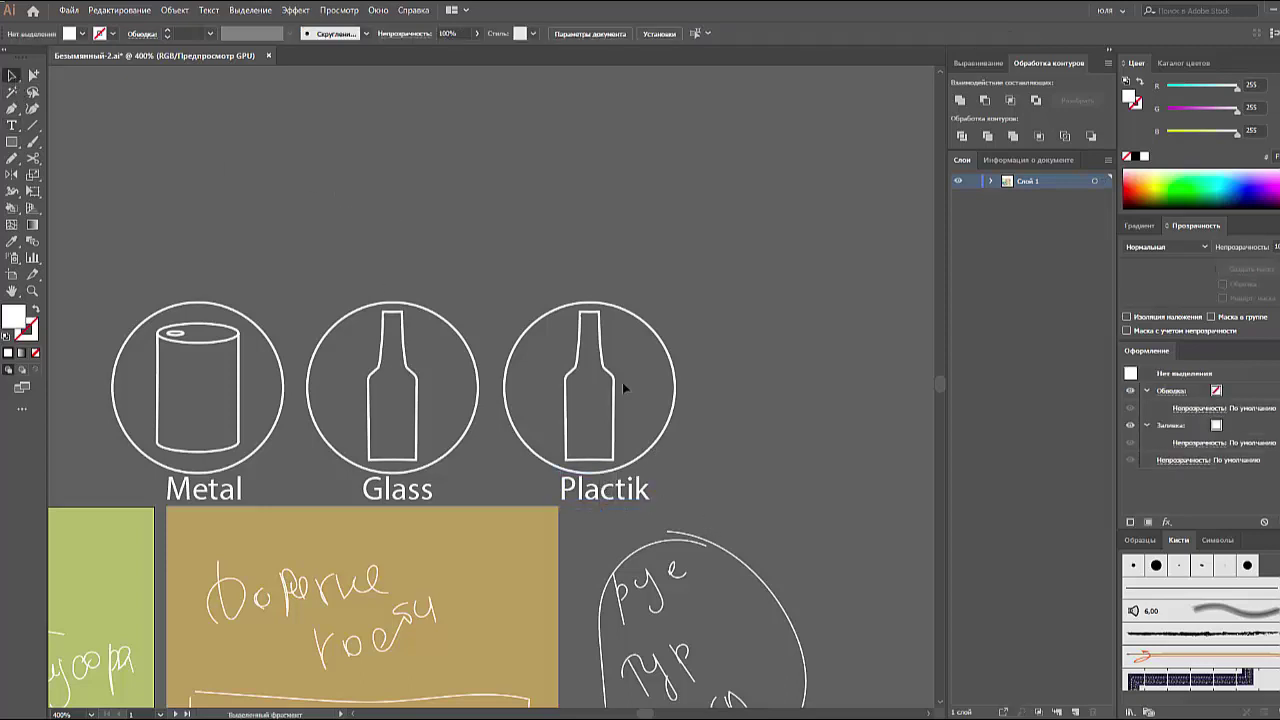
click(587, 396)
click(661, 307)
drag(661, 307, 523, 277)
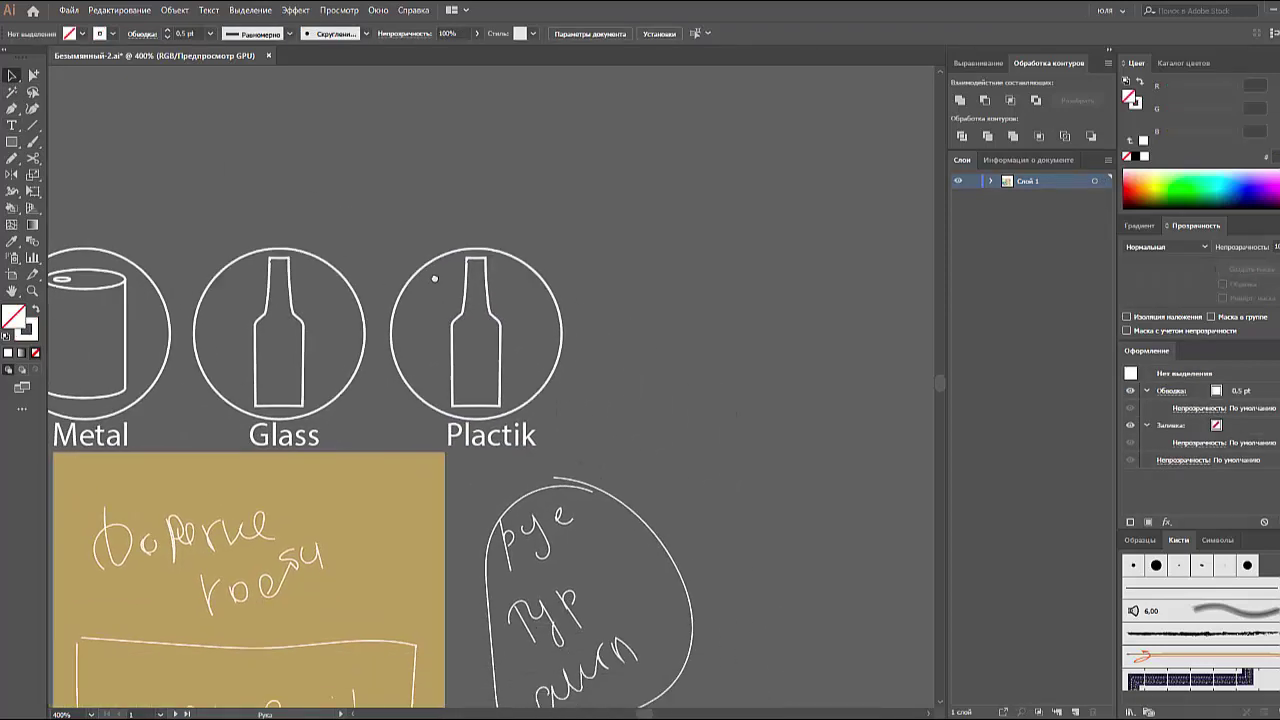
key(ctrl+plus)
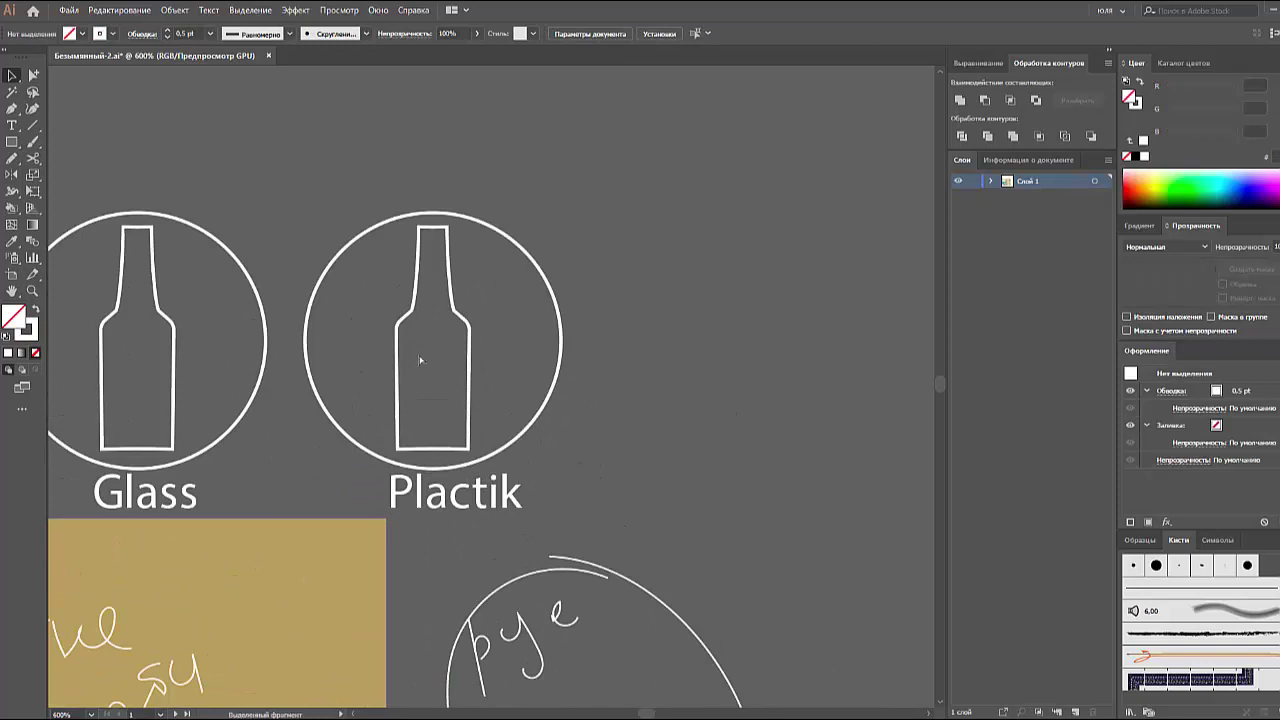
click(397, 340)
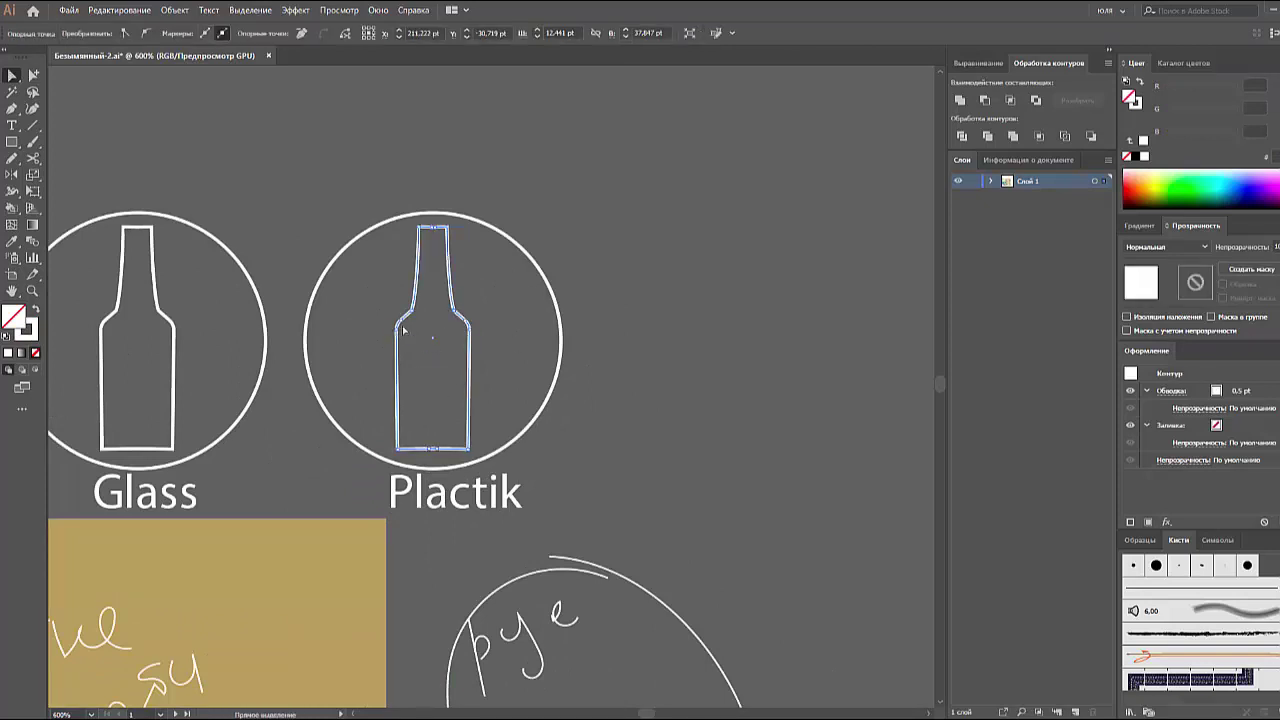
- Scissor the bottle at top and bottom, delete its right half, and pull the shoulder up-left
click(32, 158)
click(432, 228)
key(Delete)
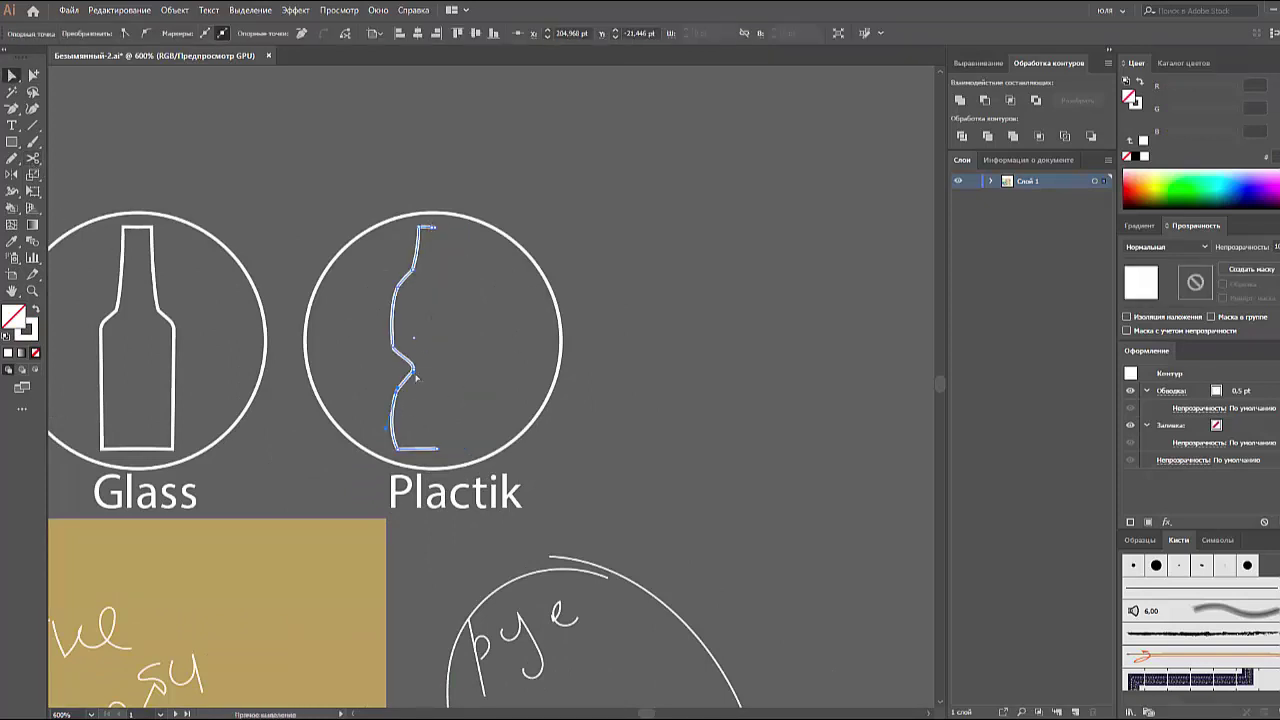
click(426, 376)
key(Return)
drag(426, 376, 390, 322)
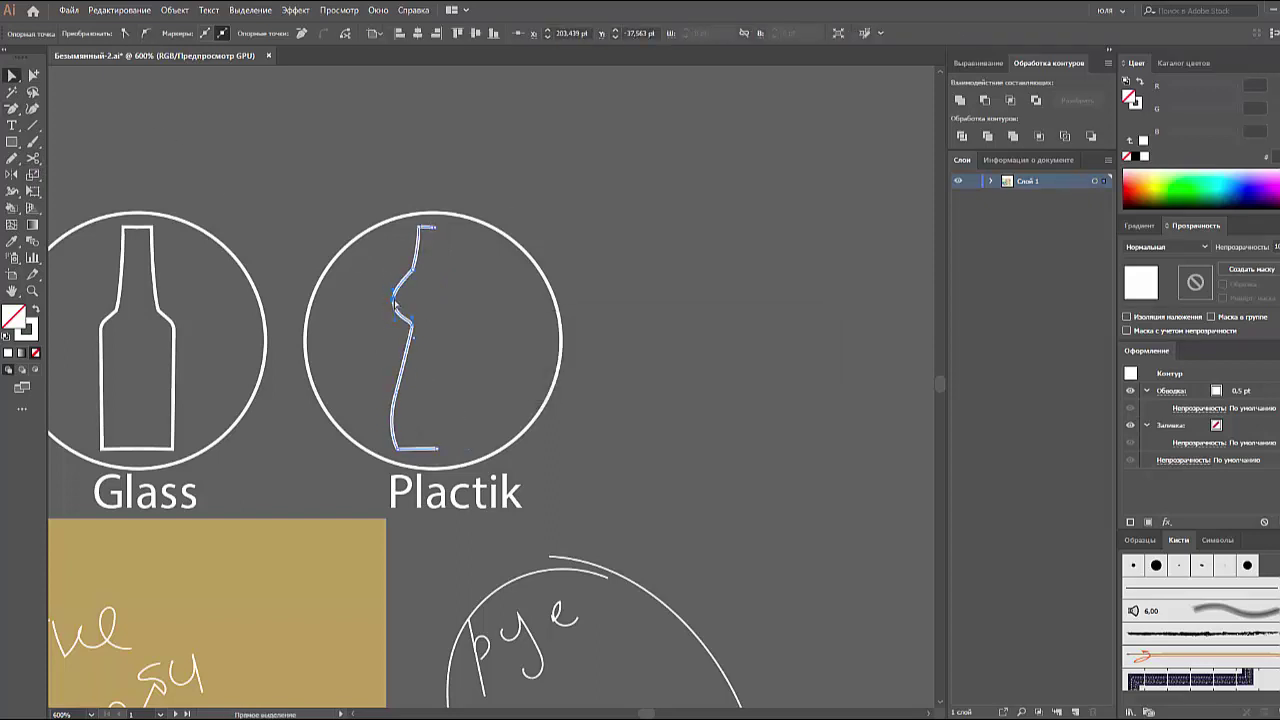
- Reshape the half-bottle profile's lower curve into a bulge
click(393, 447)
click(397, 390)
click(421, 451)
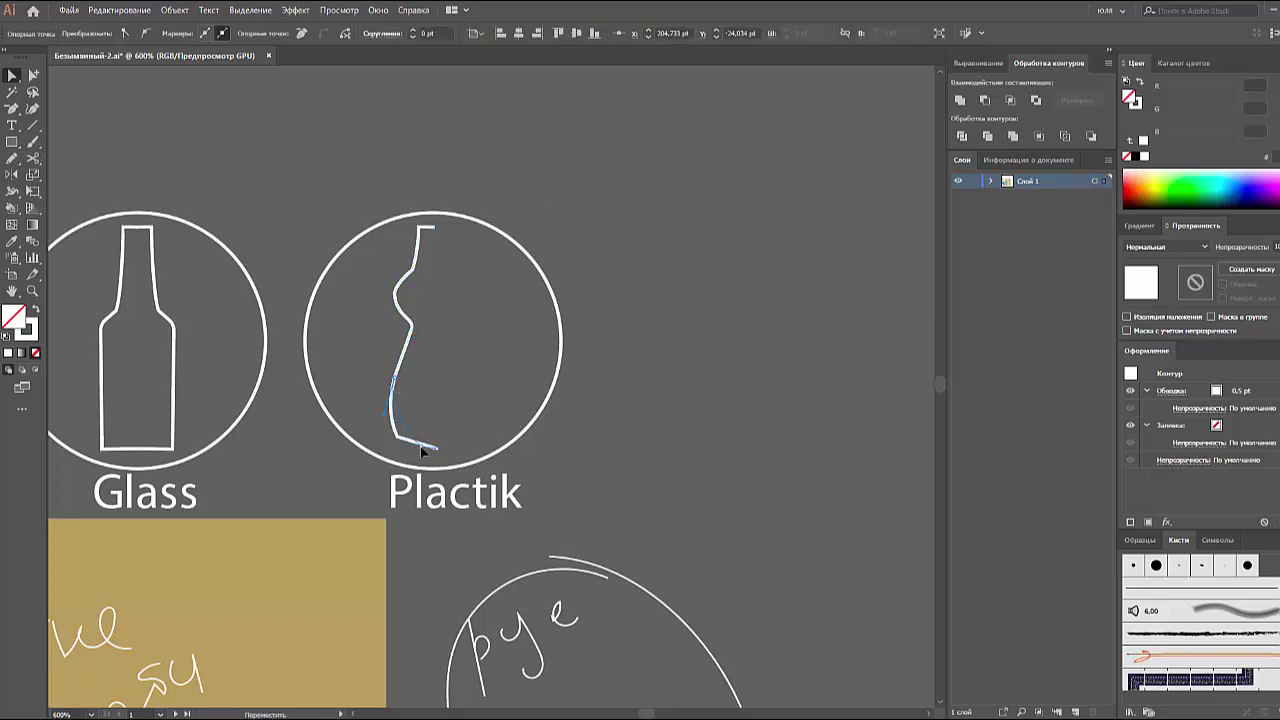
click(466, 414)
click(410, 330)
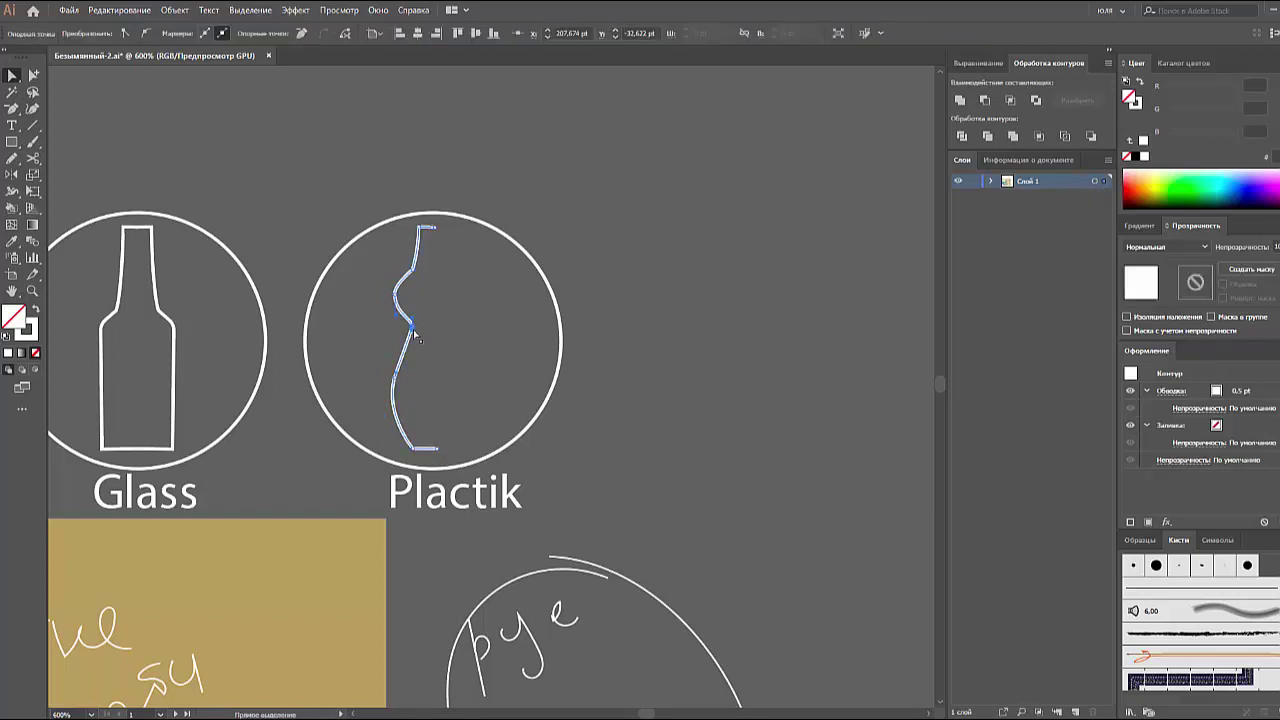
click(399, 369)
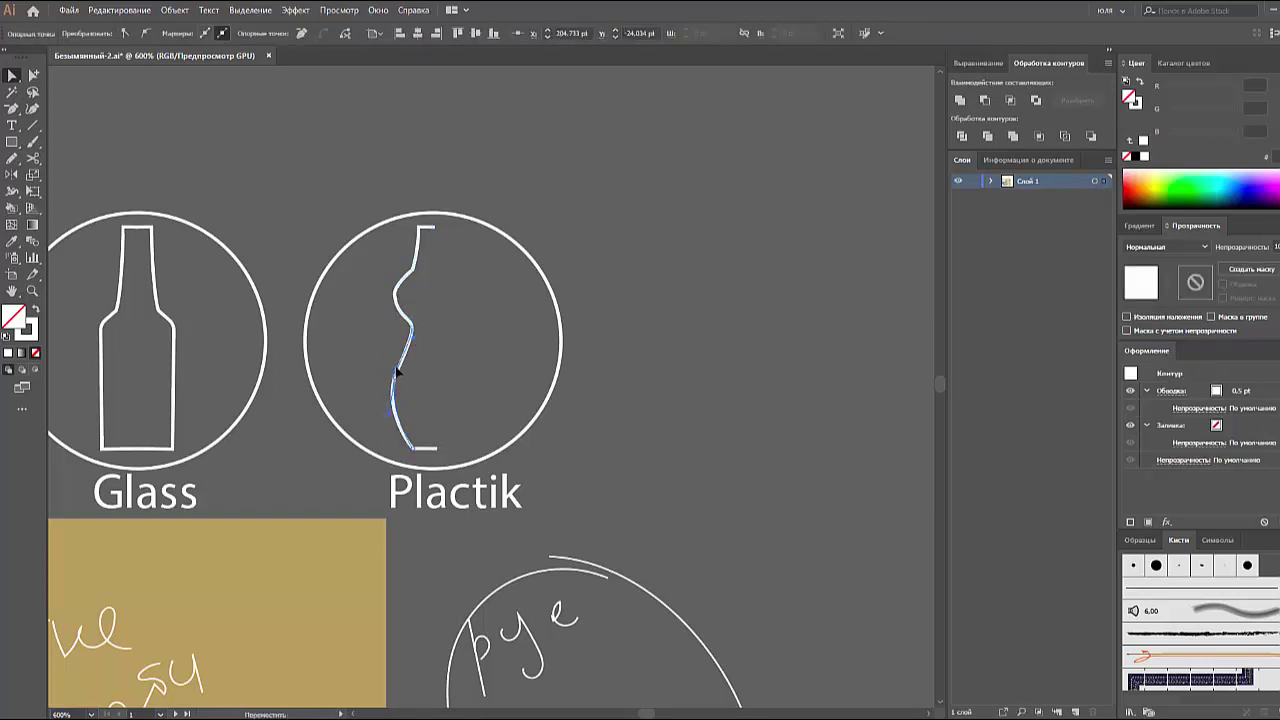
click(415, 268)
click(443, 400)
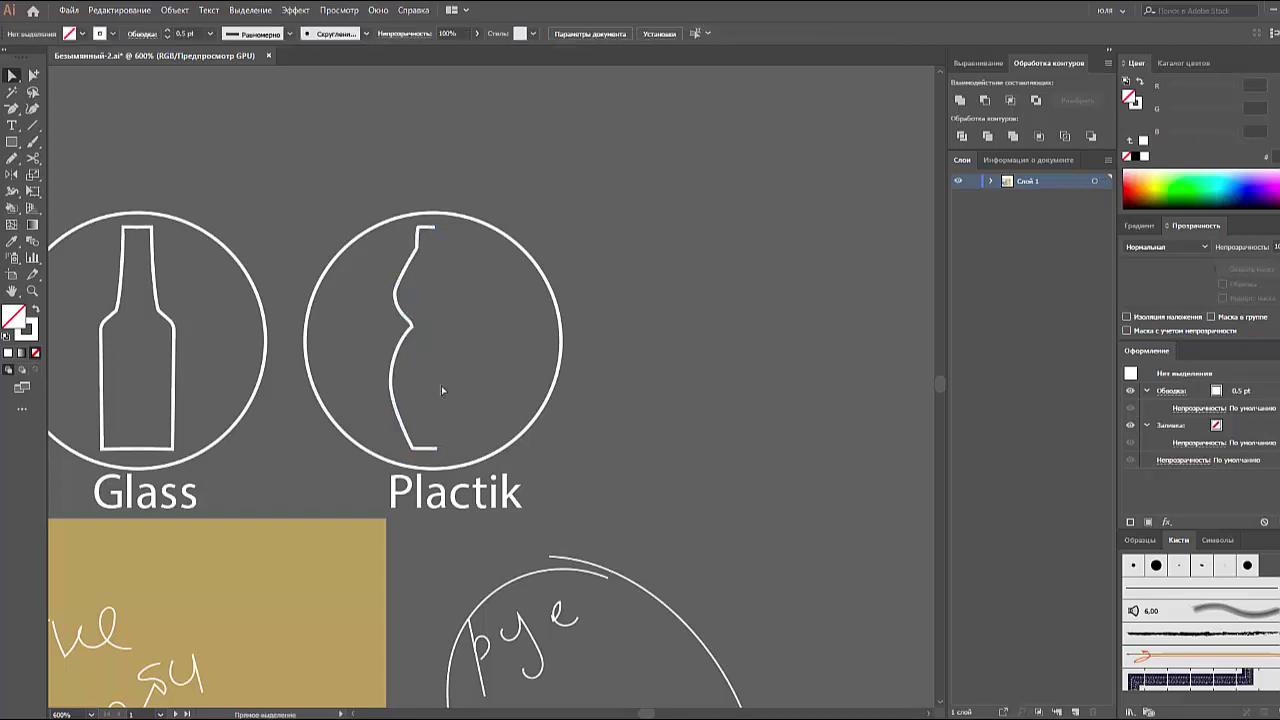
- Reselect the half-bottle profile and adjust its lower anchor points
click(12, 174)
click(10, 77)
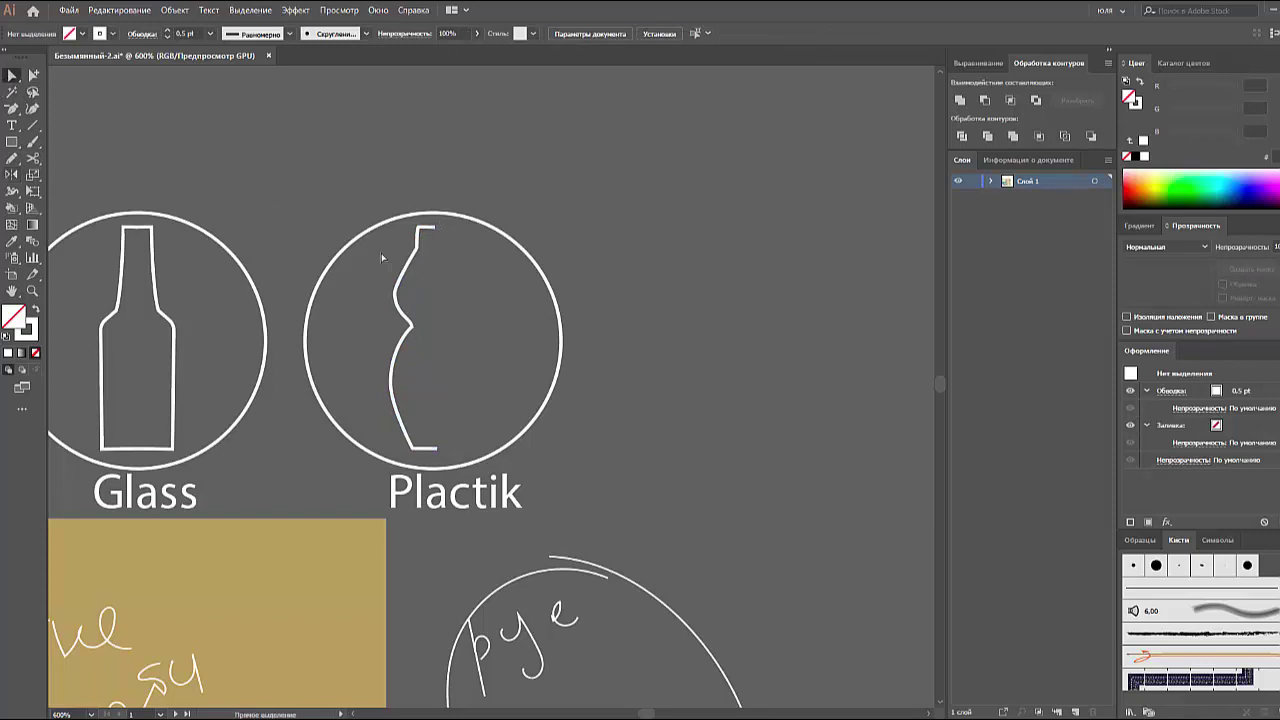
click(407, 305)
click(407, 407)
click(408, 430)
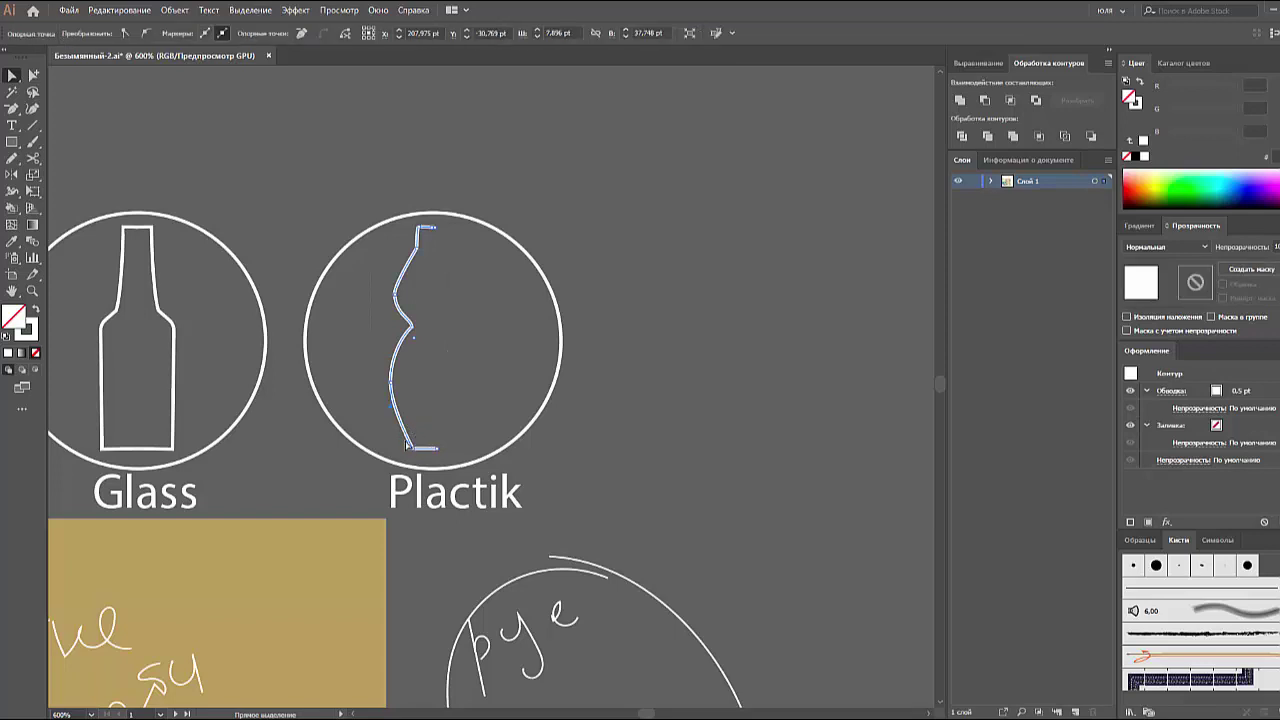
key(p)
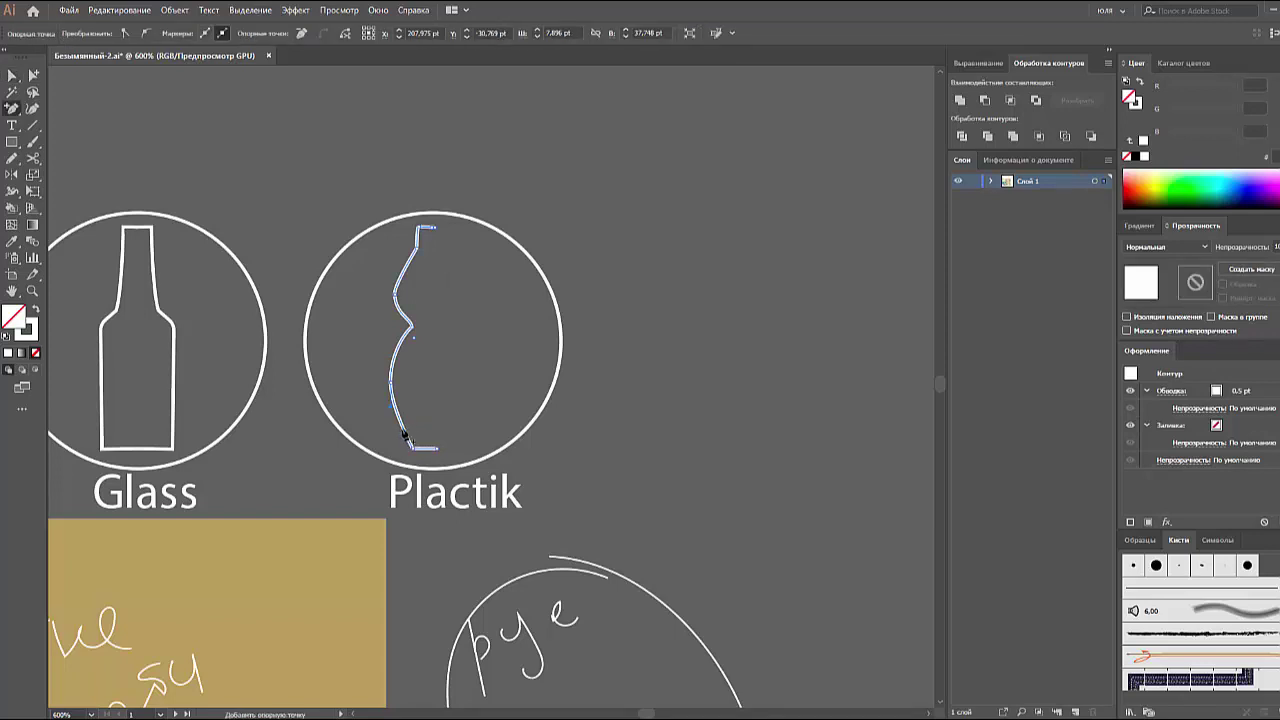
key(v)
ctrl+click(410, 438)
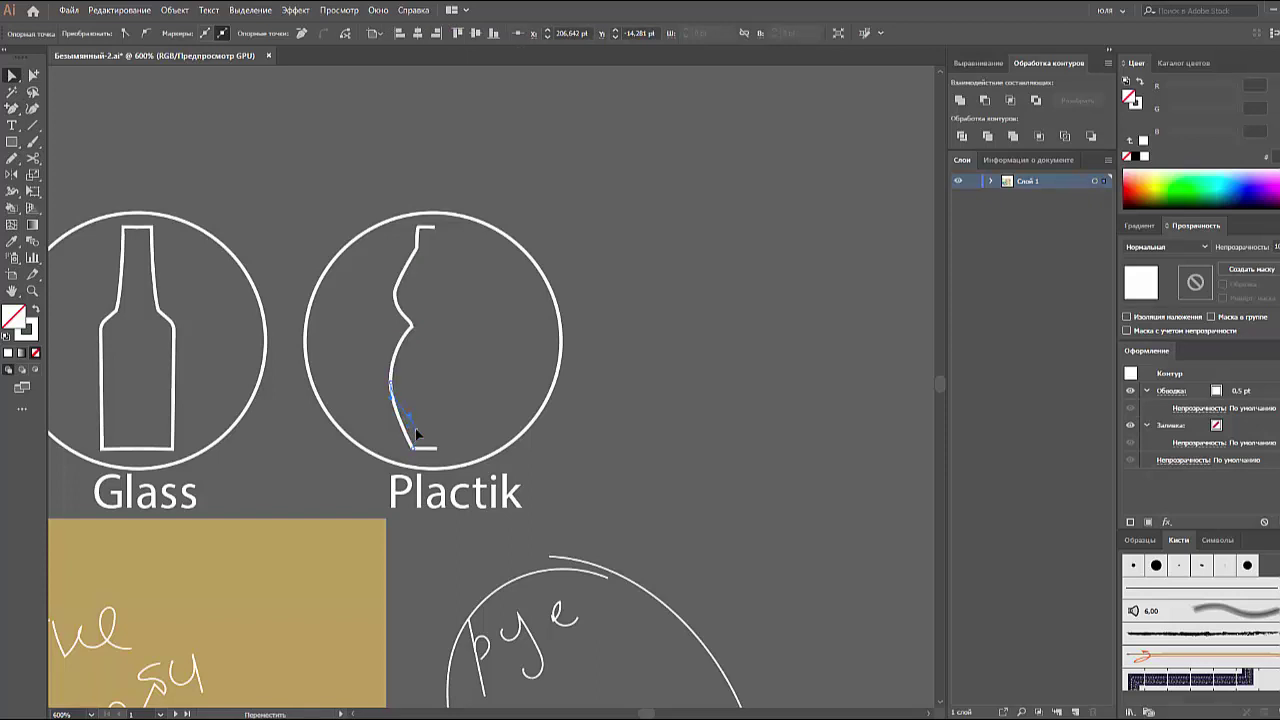
click(413, 437)
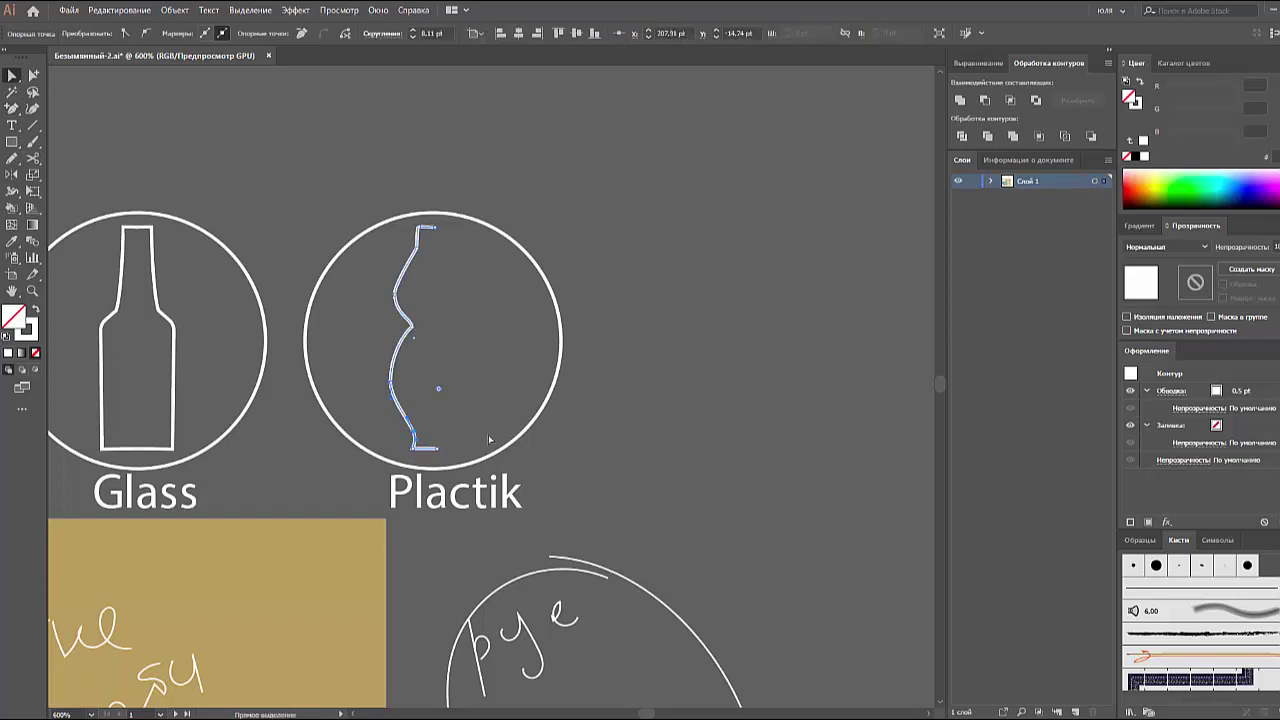
- Mirror a copy of the half-bottle to the right for a symmetric wavy bottle
key(o)
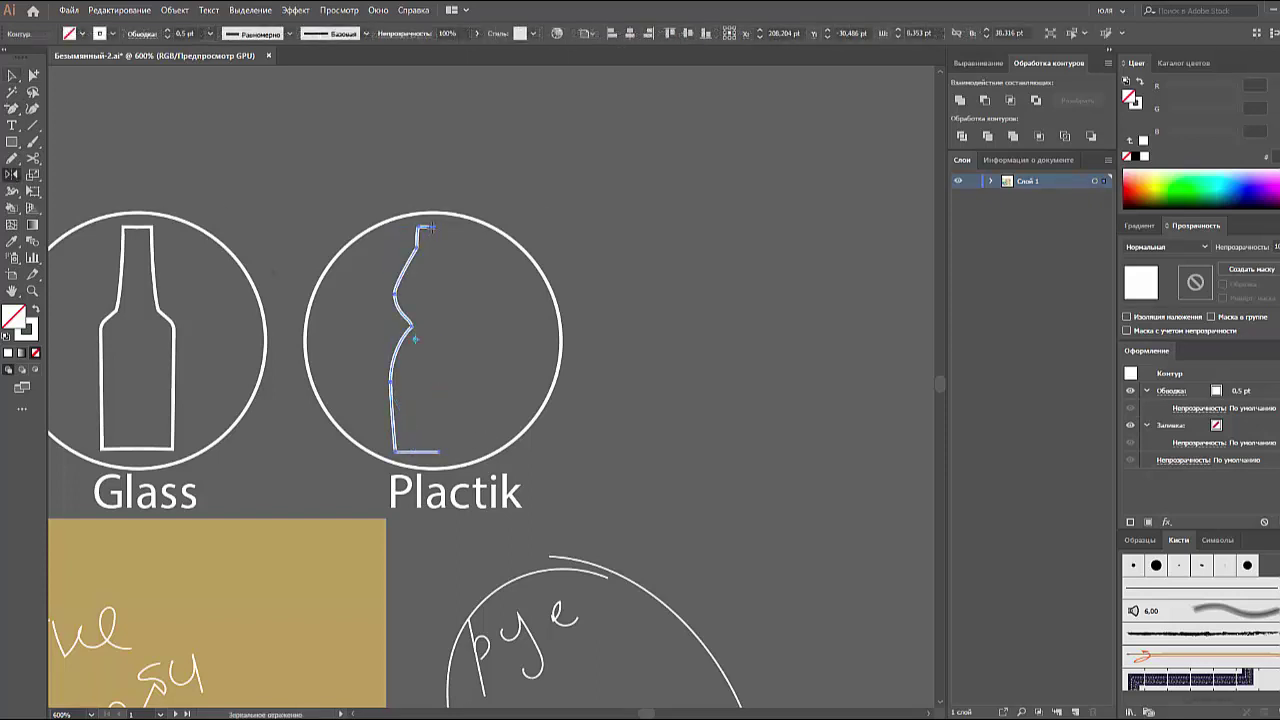
drag(413, 290, 450, 290)
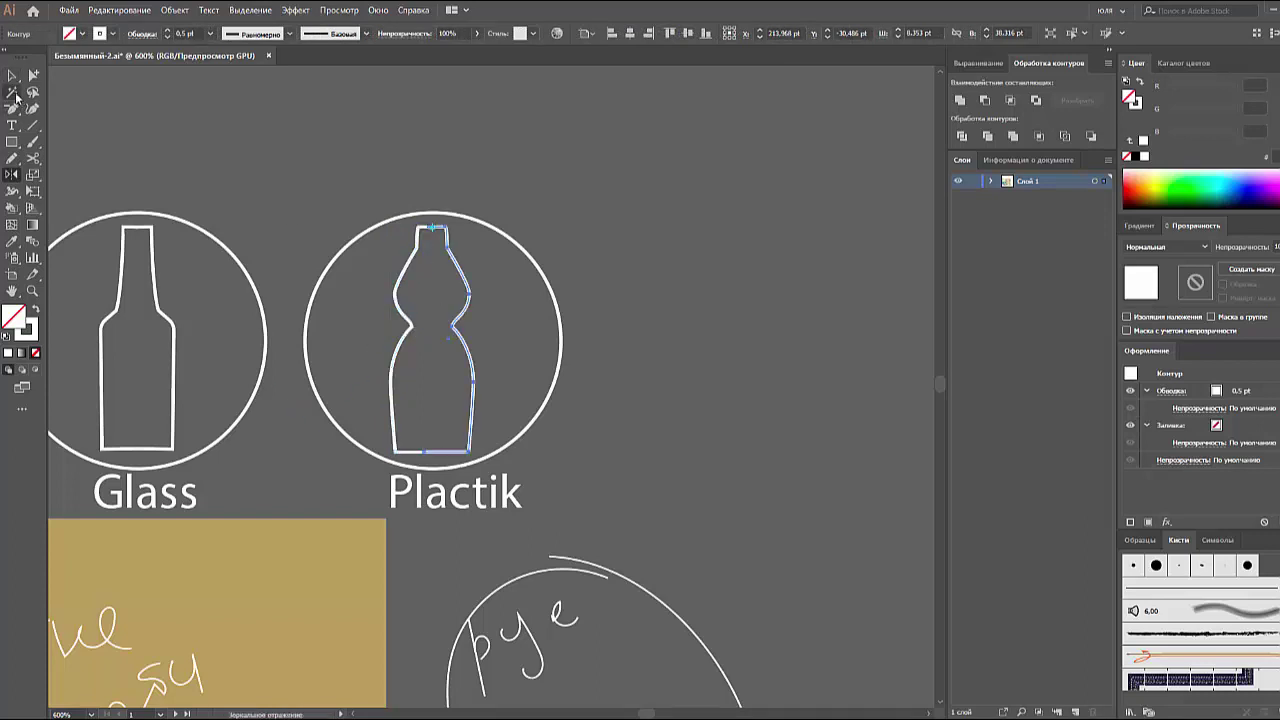
click(11, 75)
click(173, 118)
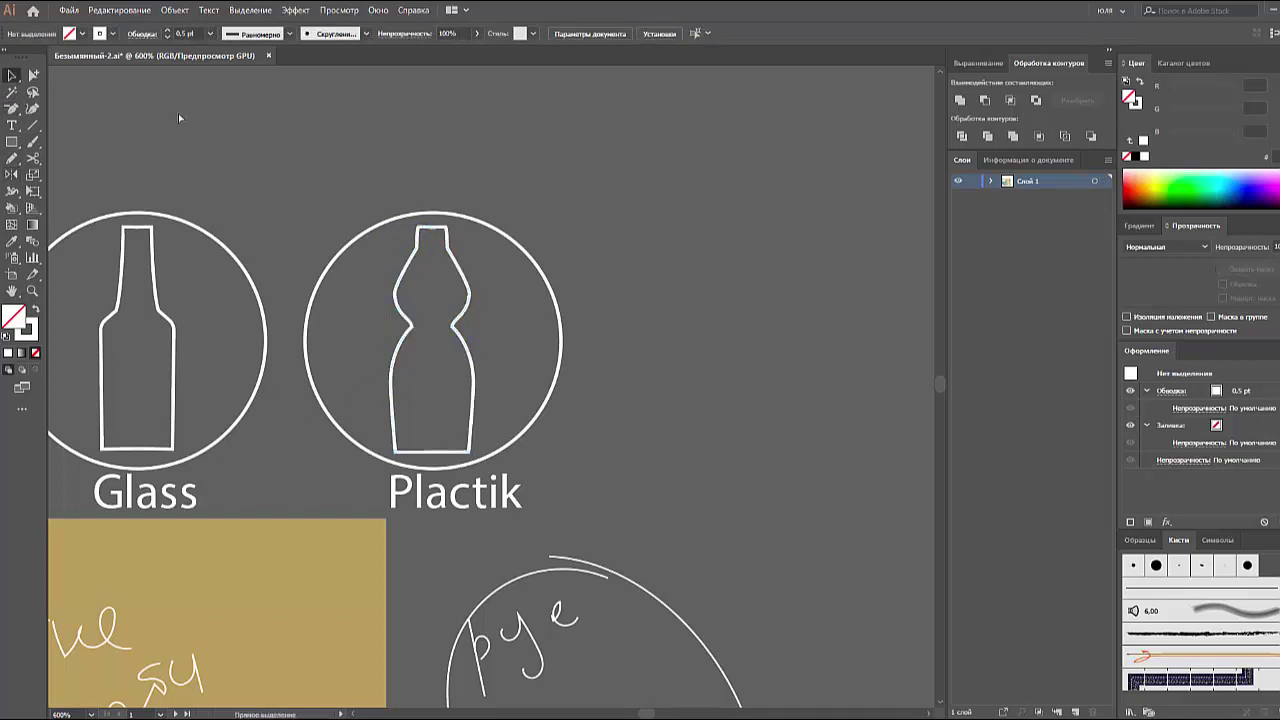
key(ctrl+minus)
key(ctrl+minus)
key(ctrl+minus)
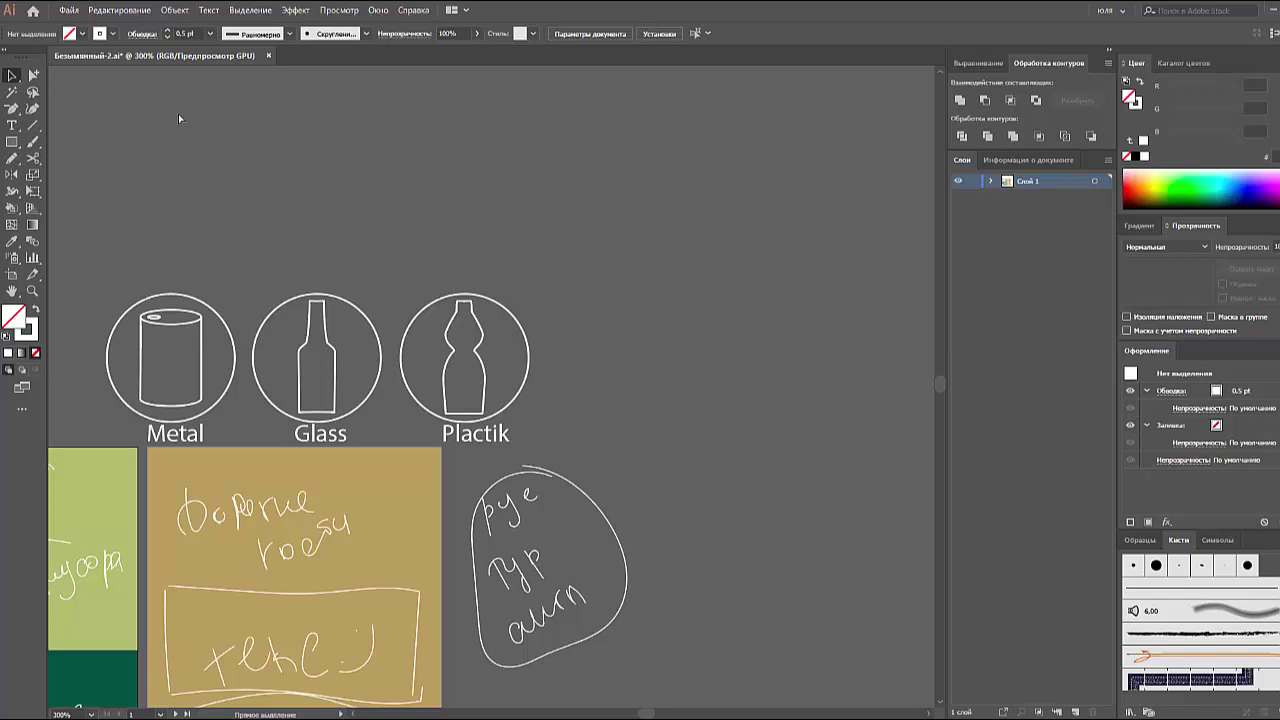
key(ctrl+plus)
key(ctrl+plus)
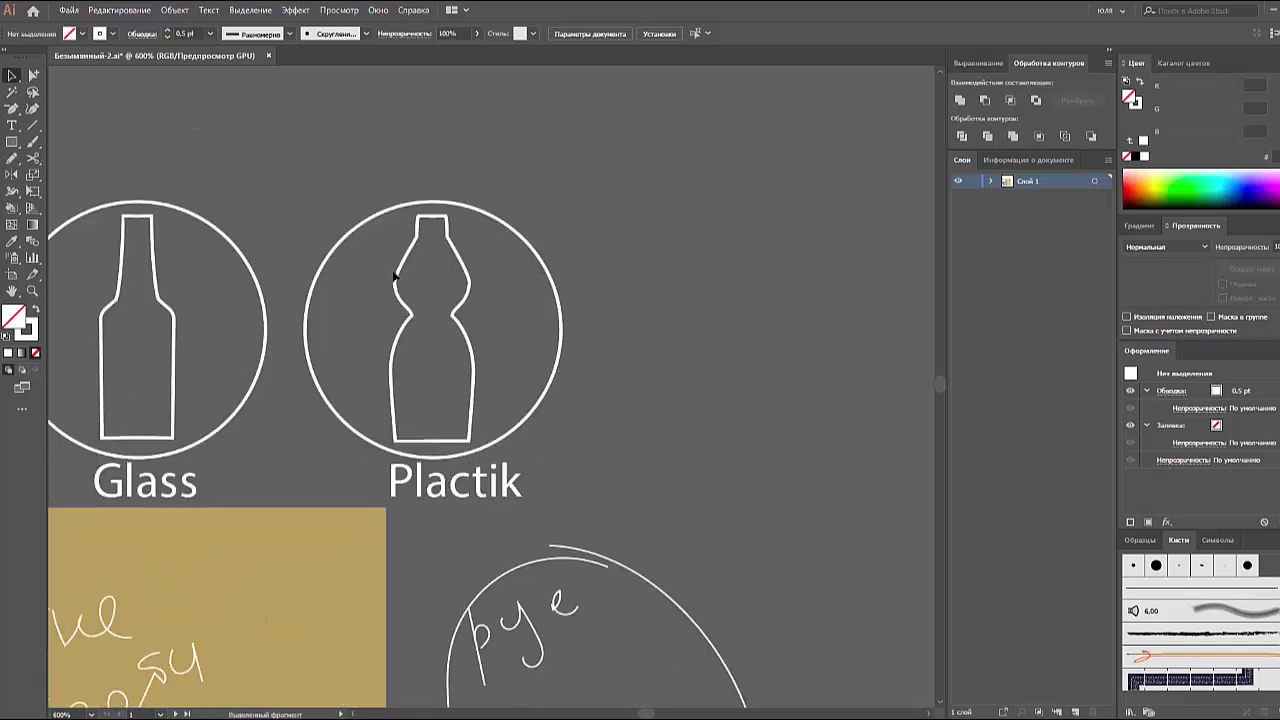
- Inspect the Plactik icon group and its bottle outline's anchor points
click(501, 353)
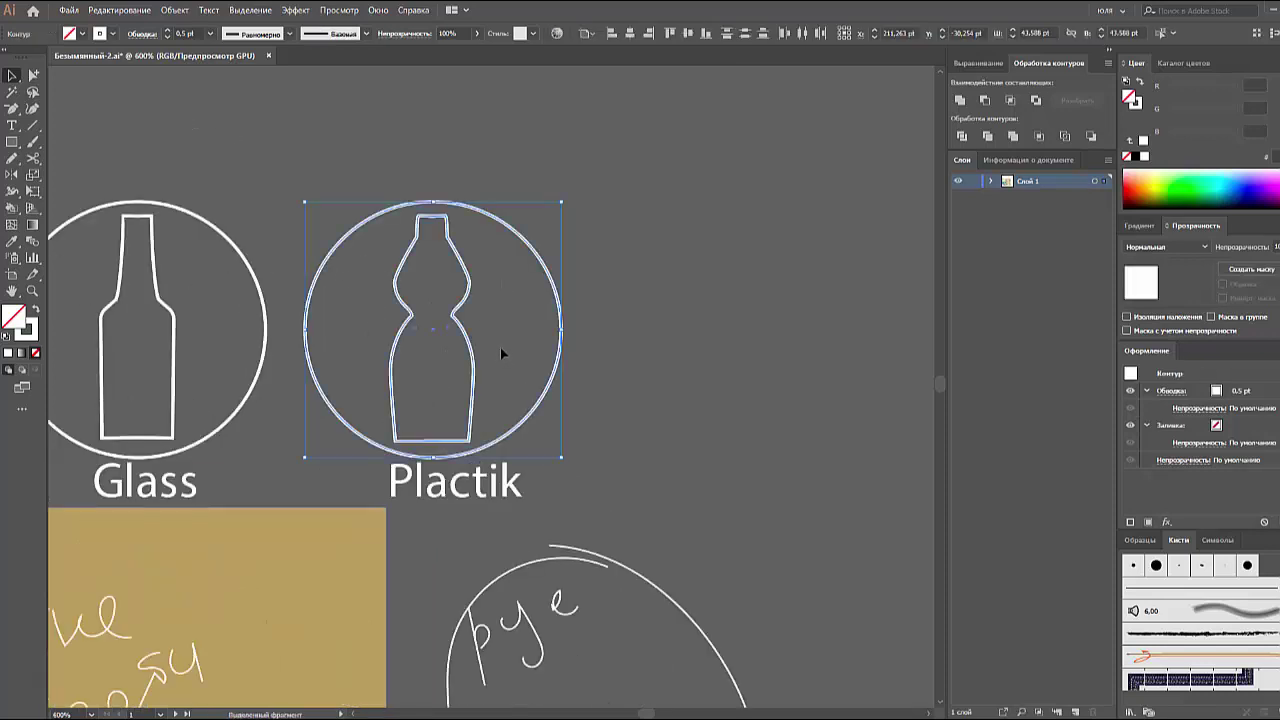
click(382, 358)
click(392, 312)
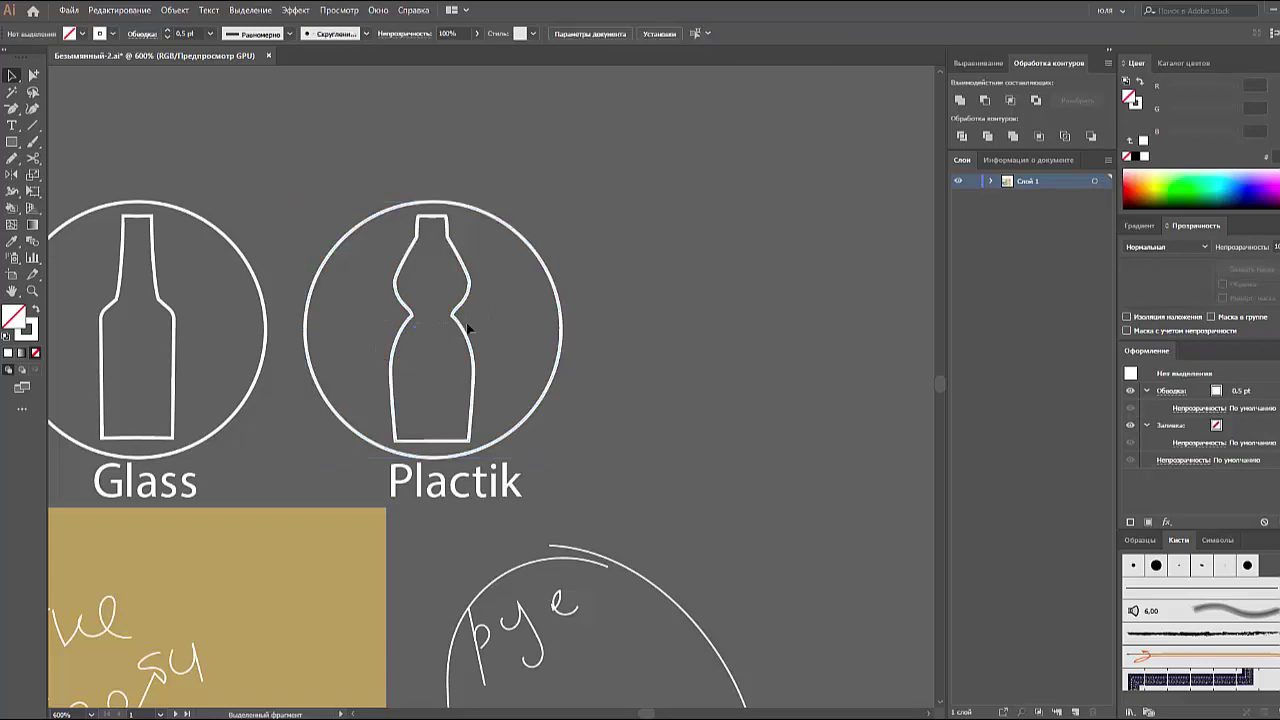
click(464, 328)
click(220, 258)
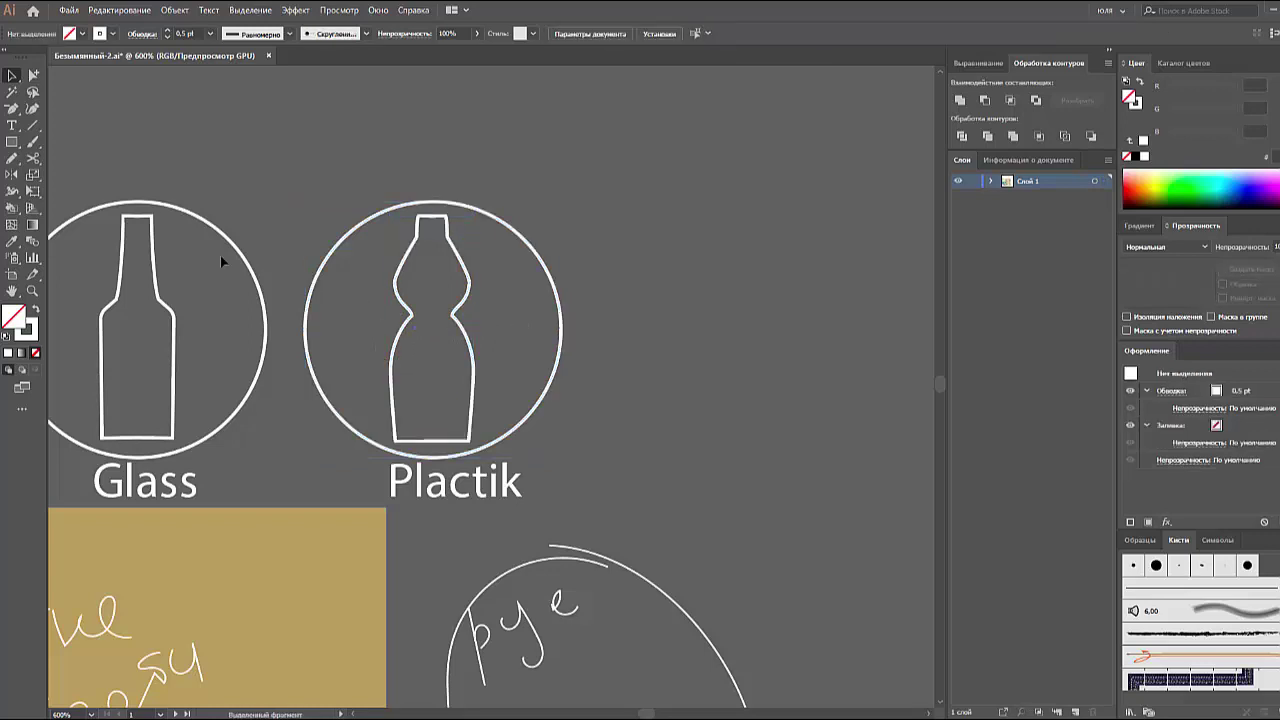
click(33, 127)
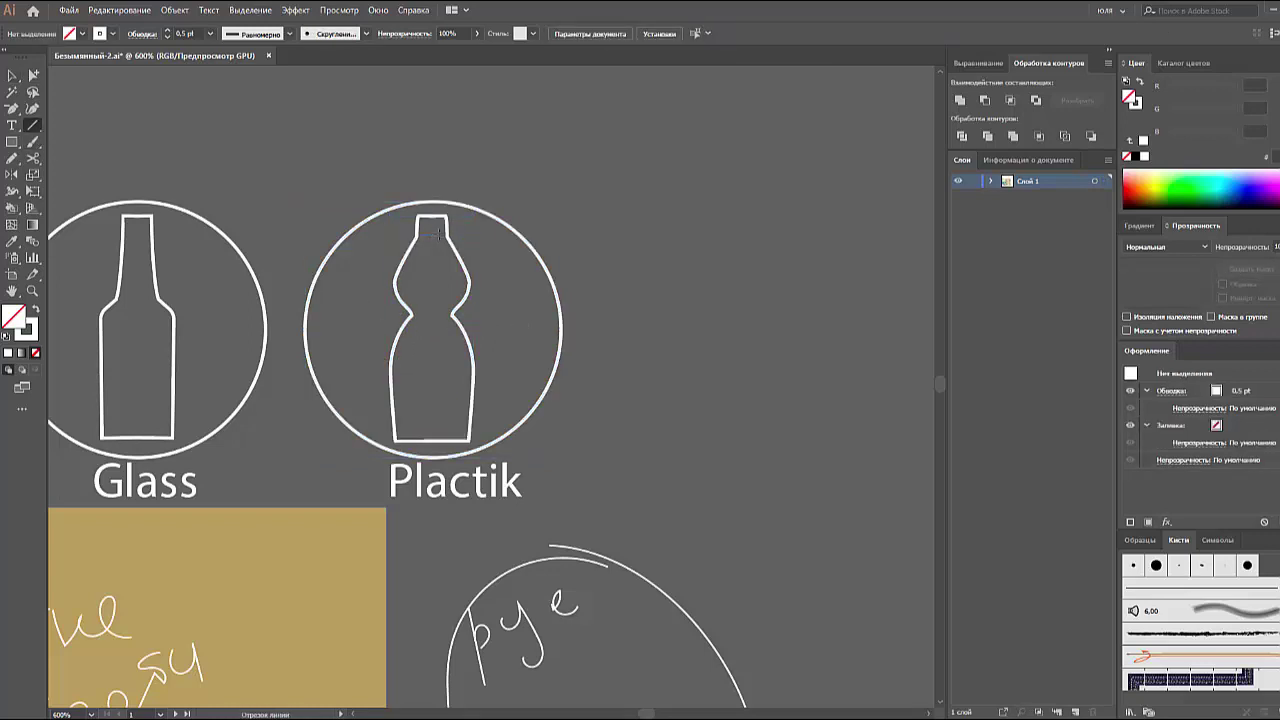
- Draw a short horizontal line across the Plactik bottle's neck
drag(438, 235, 419, 235)
click(33, 76)
click(253, 141)
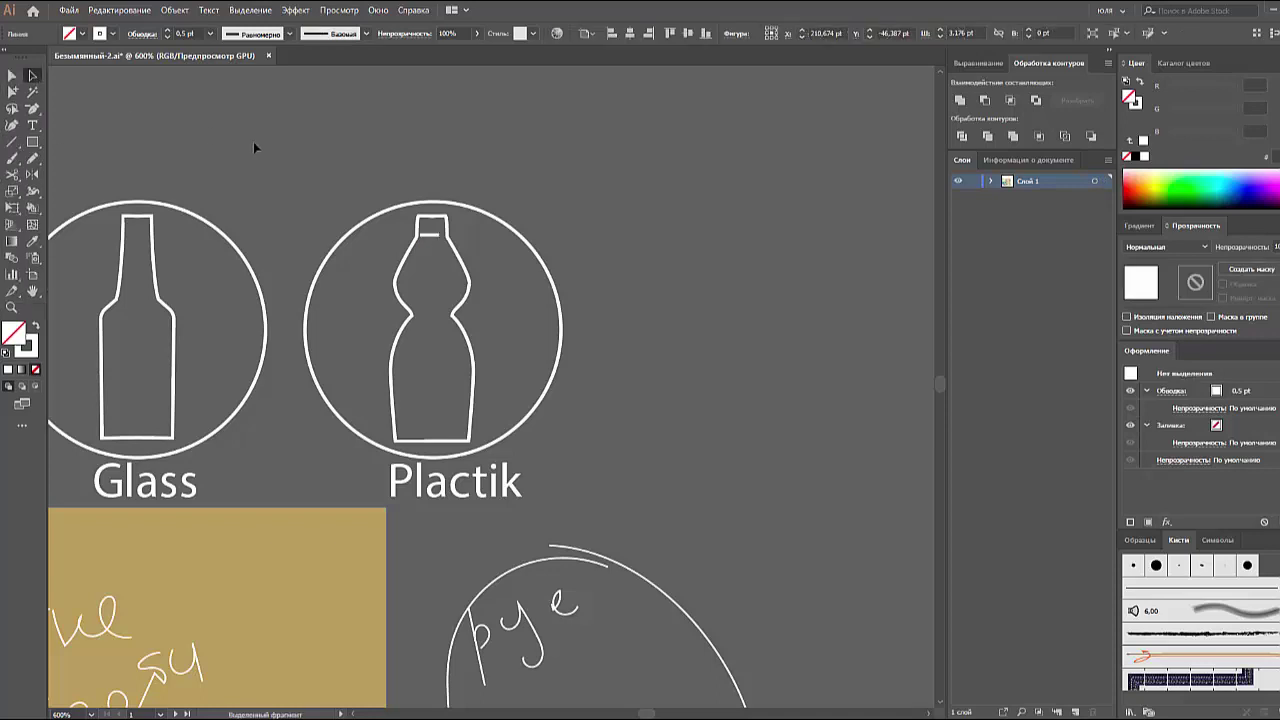
click(12, 142)
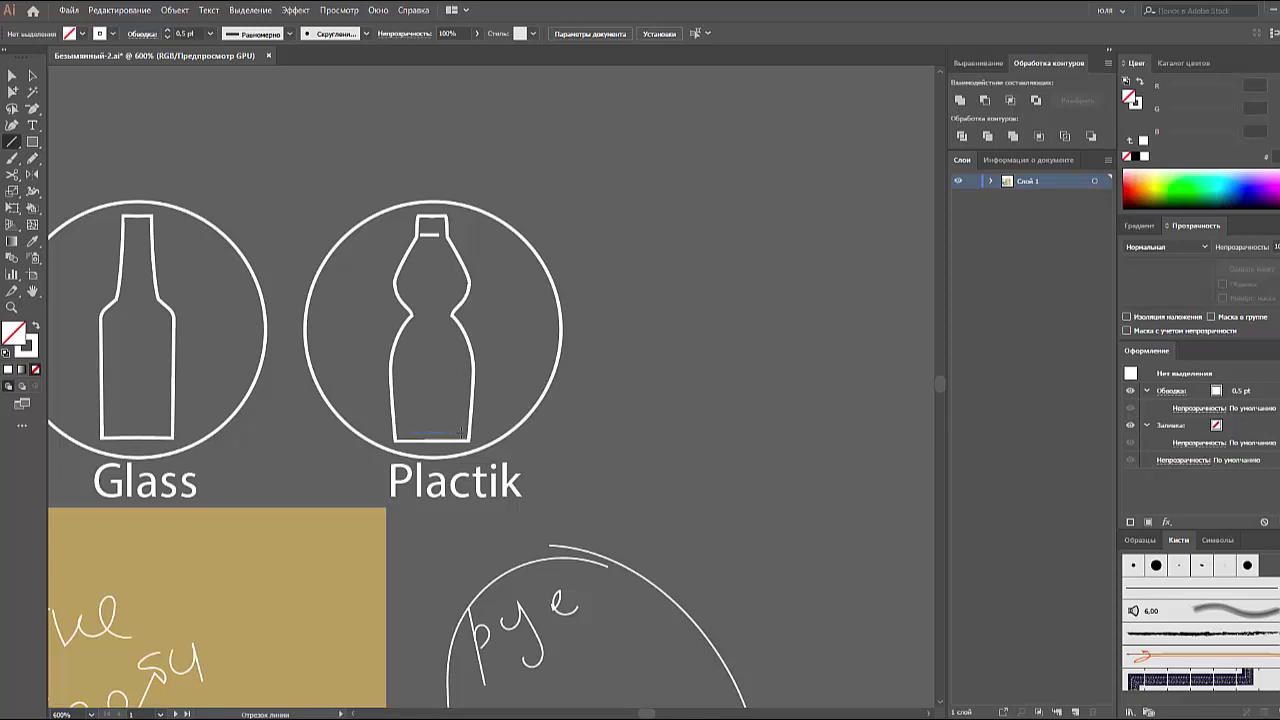
- Draw a line across the bottle base and delete the stray extra line
drag(469, 433, 469, 434)
click(516, 413)
click(644, 408)
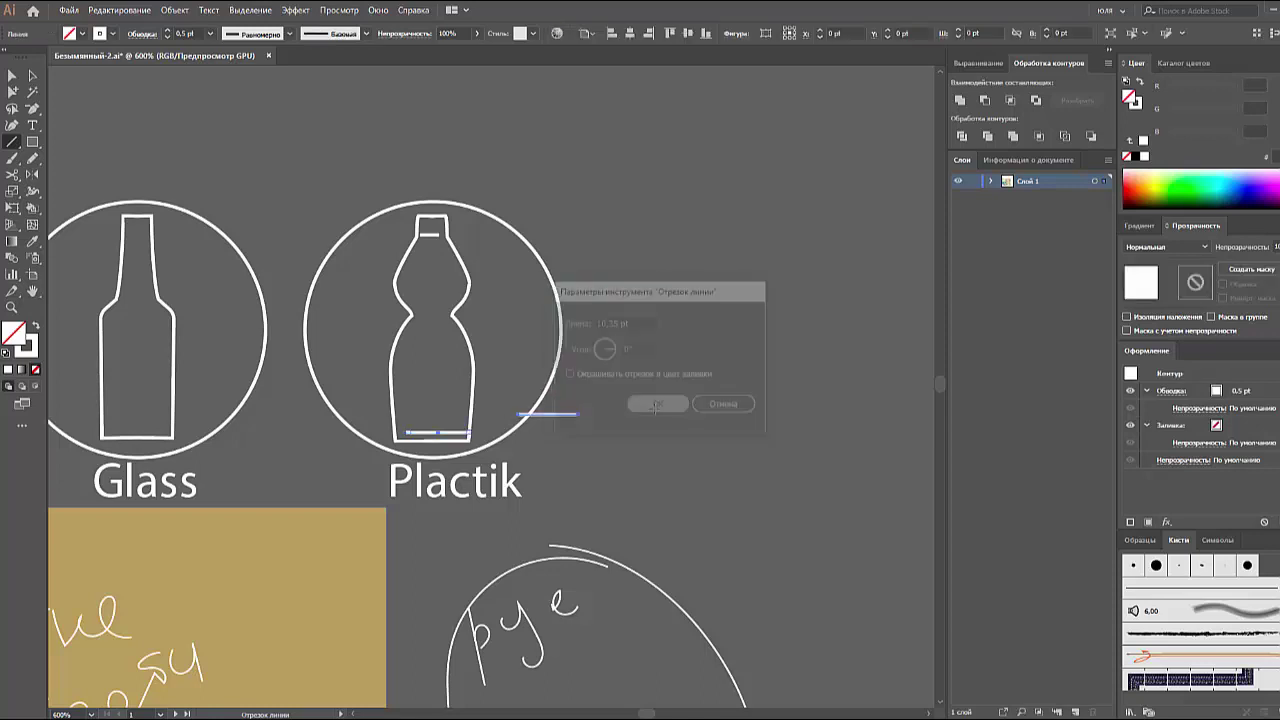
key(Delete)
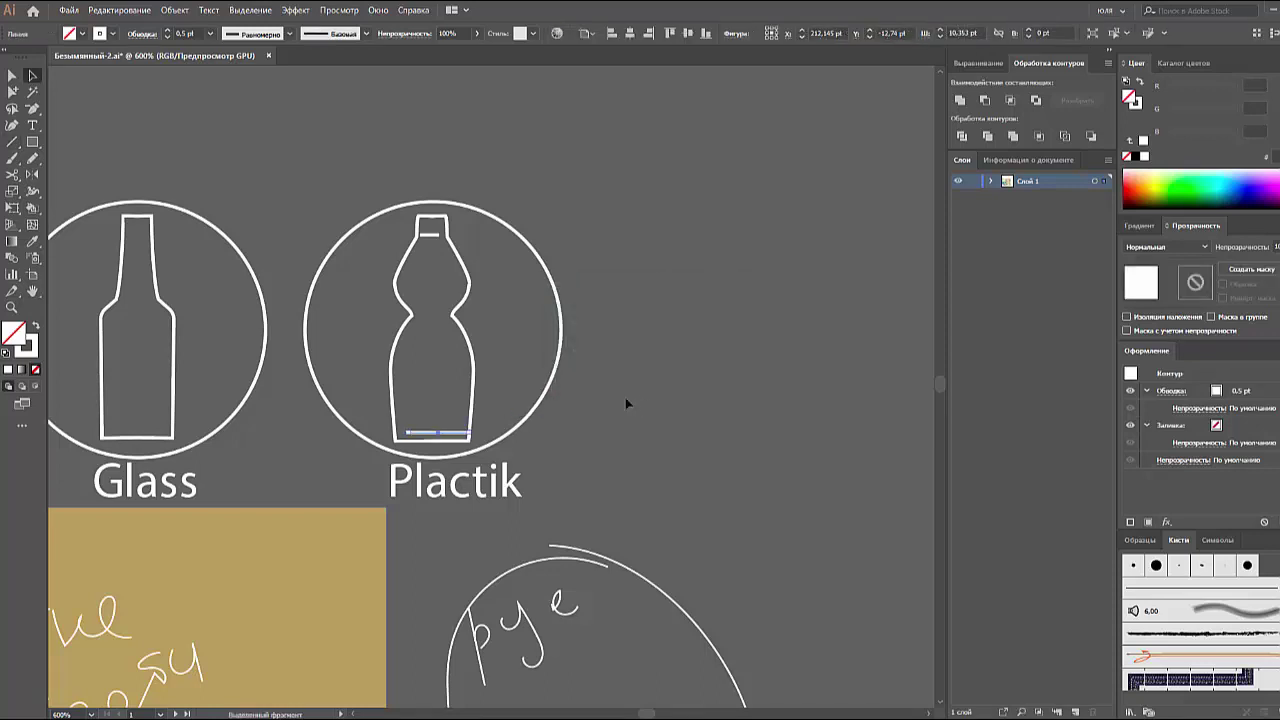
key(v)
drag(568, 447, 725, 461)
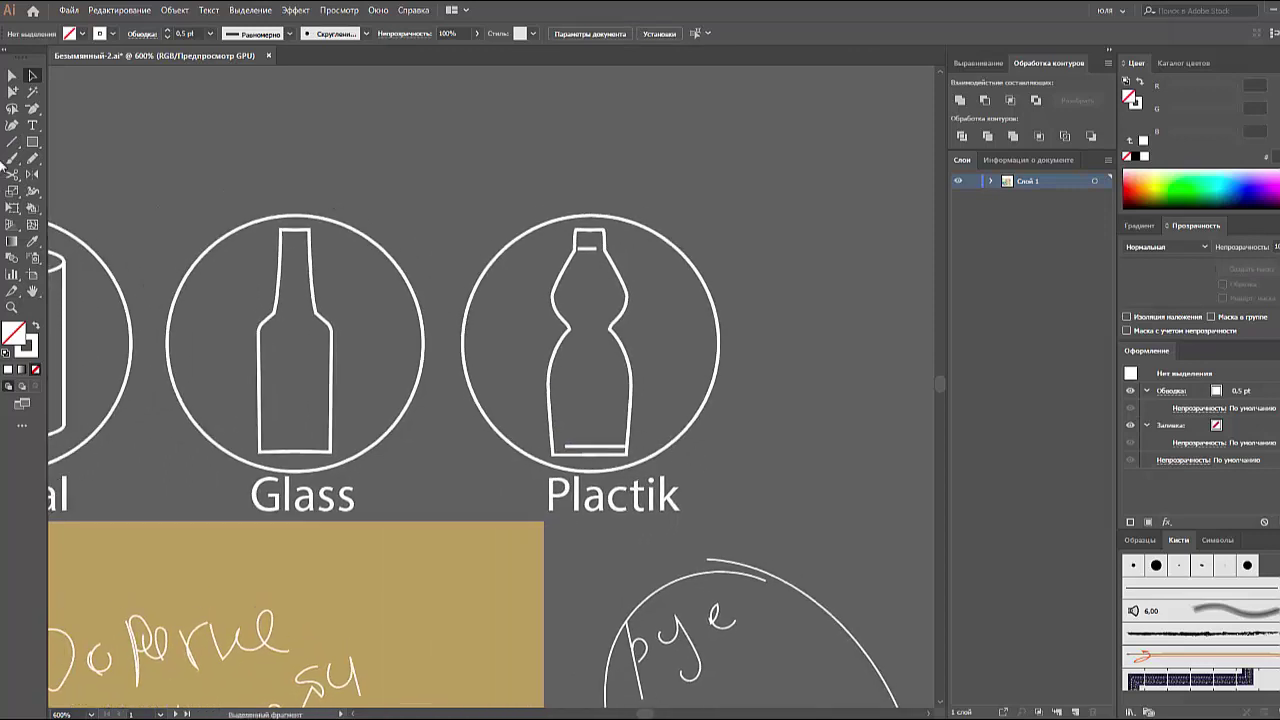
key(backslash)
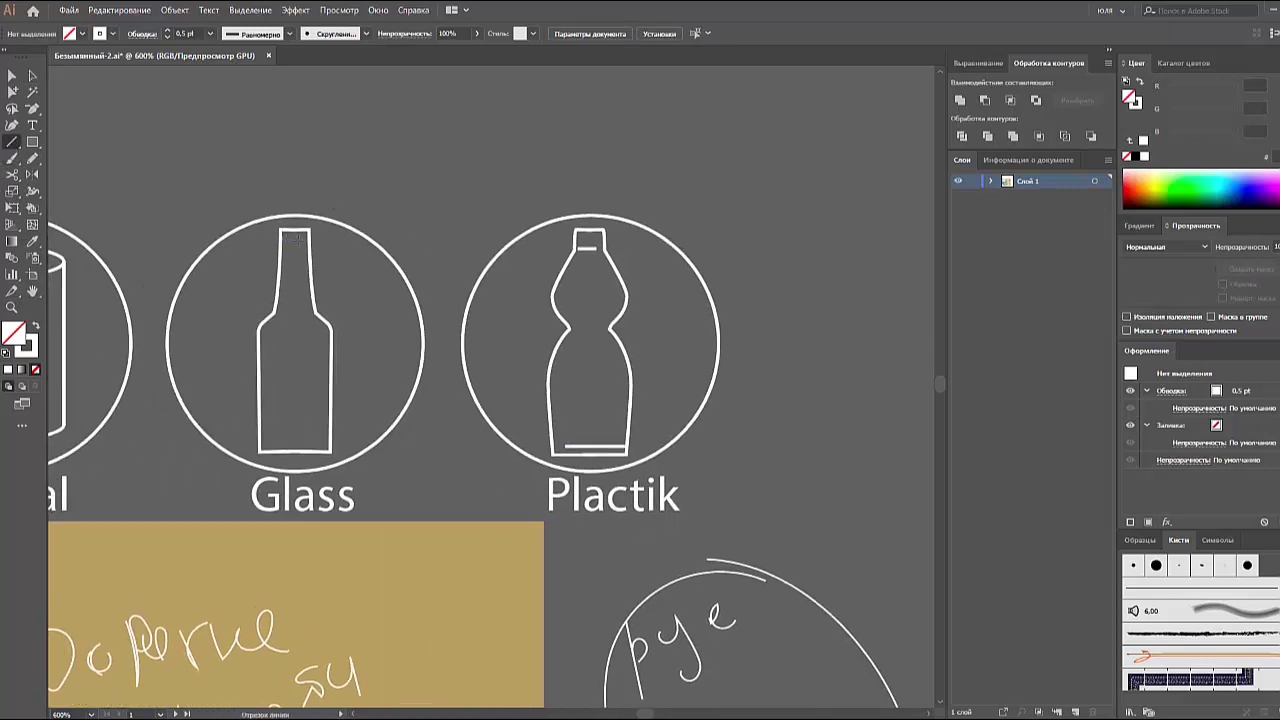
key(v)
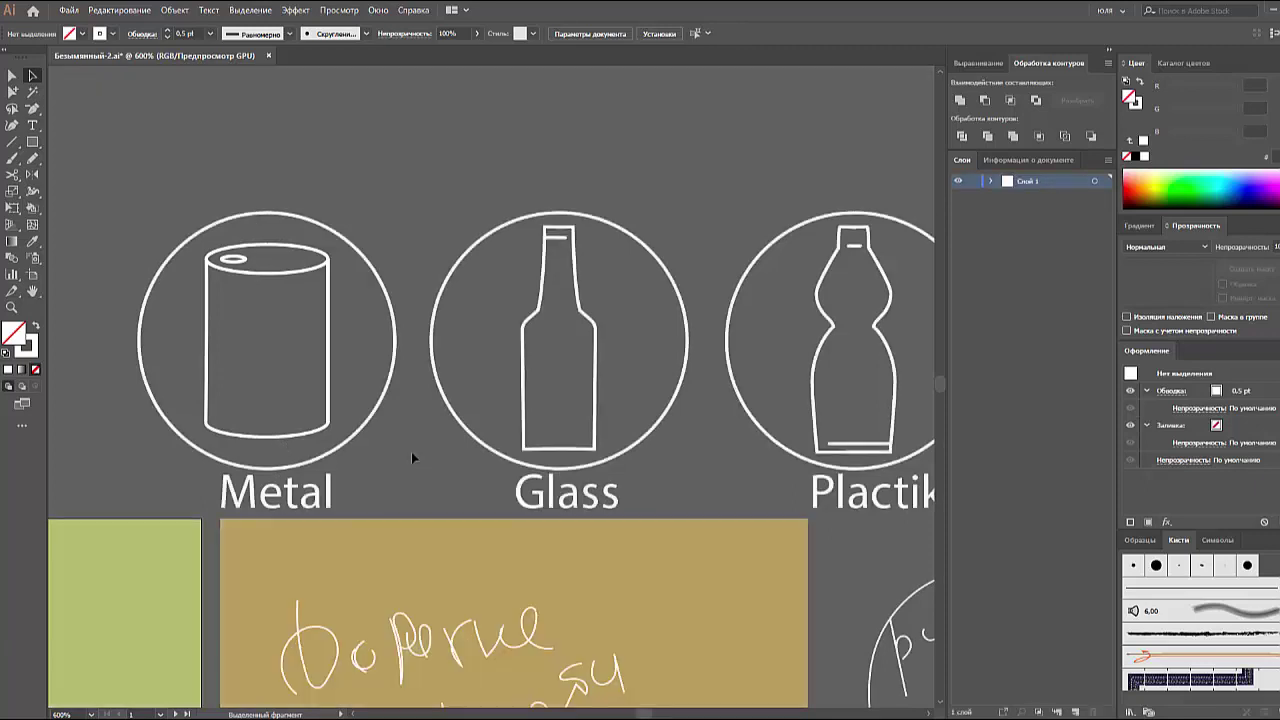
- Isolate the Metal can group and place a copy of its bottom curve slightly higher
click(308, 434)
right_click(308, 434)
click(370, 535)
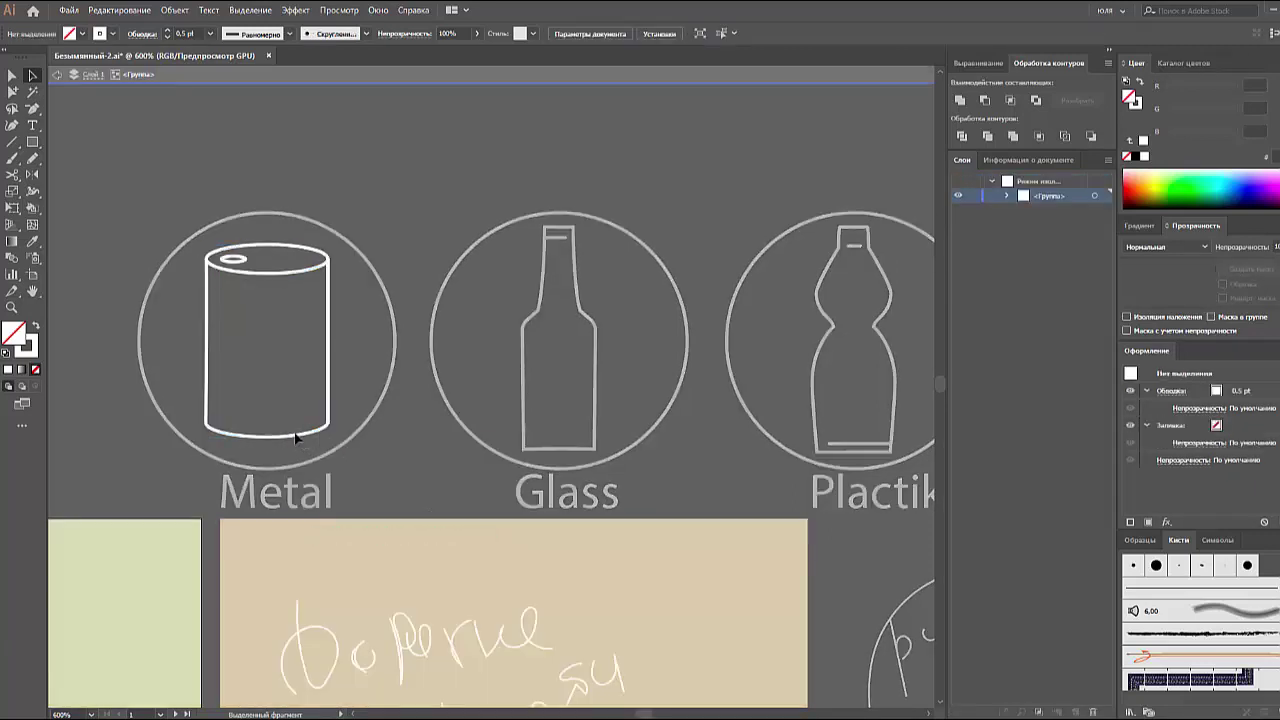
click(294, 436)
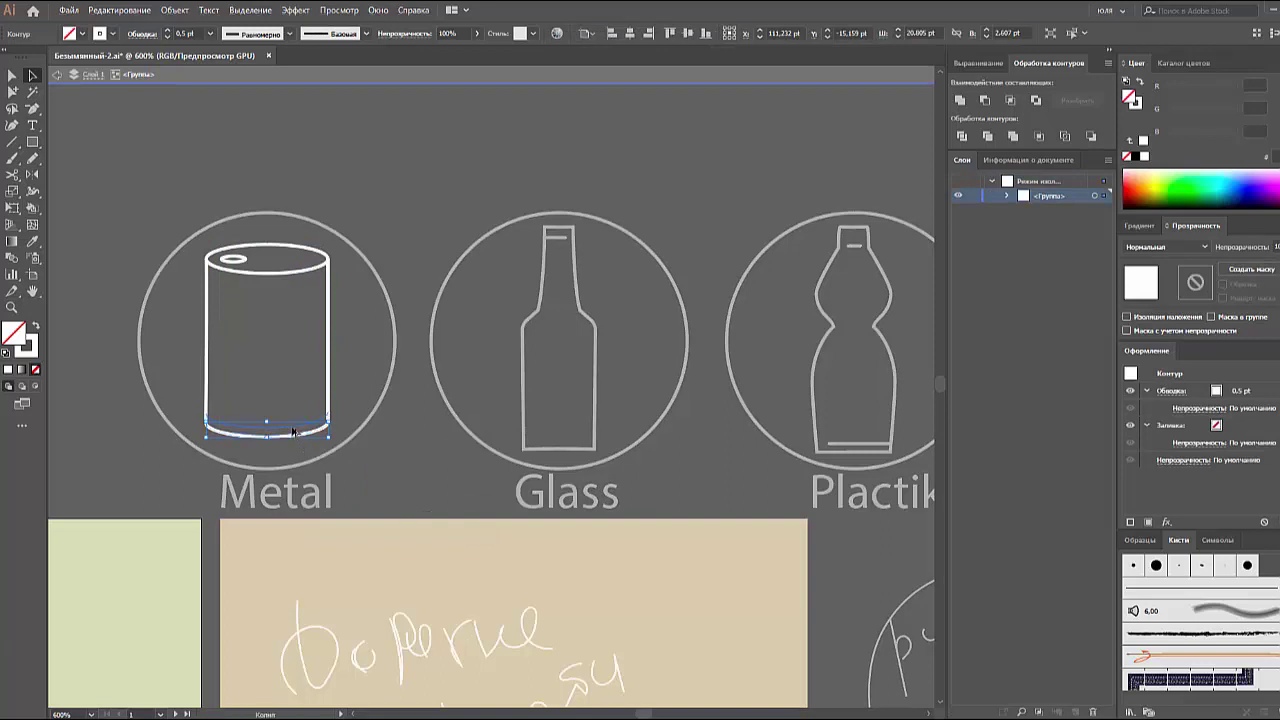
drag(293, 432, 293, 422)
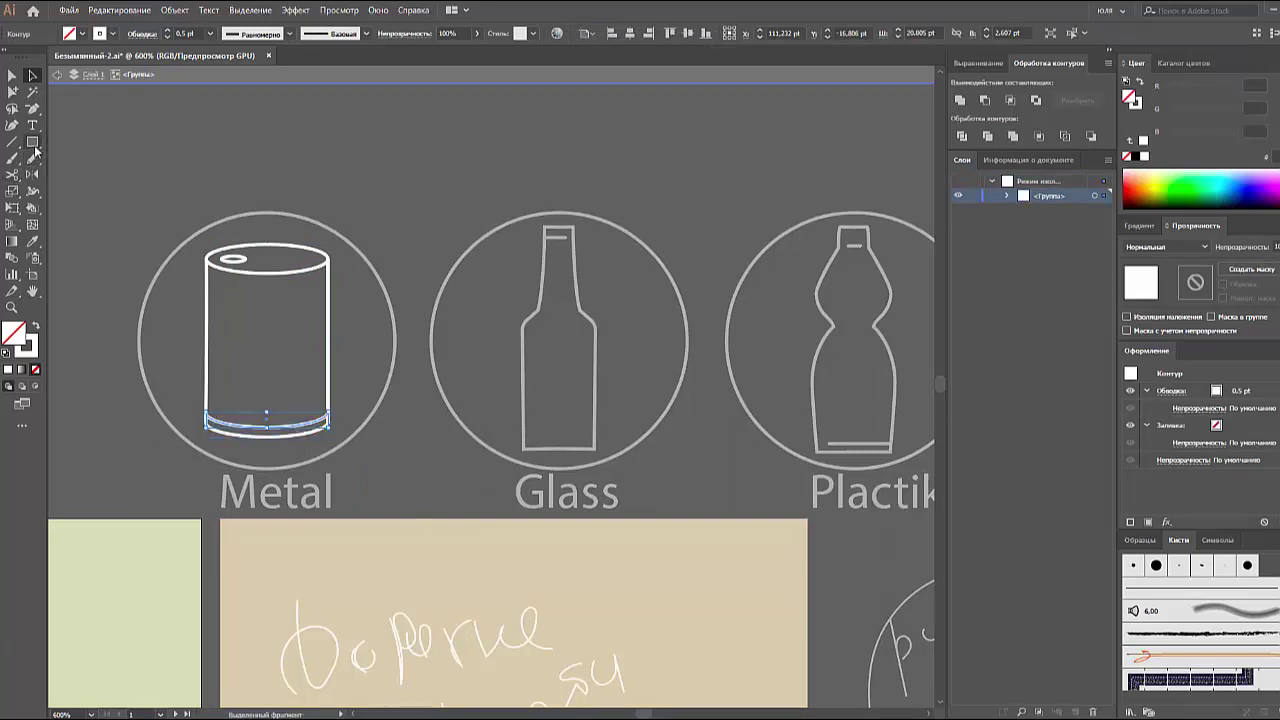
- Cut the copied curve at two points and delete the unwanted piece
click(12, 174)
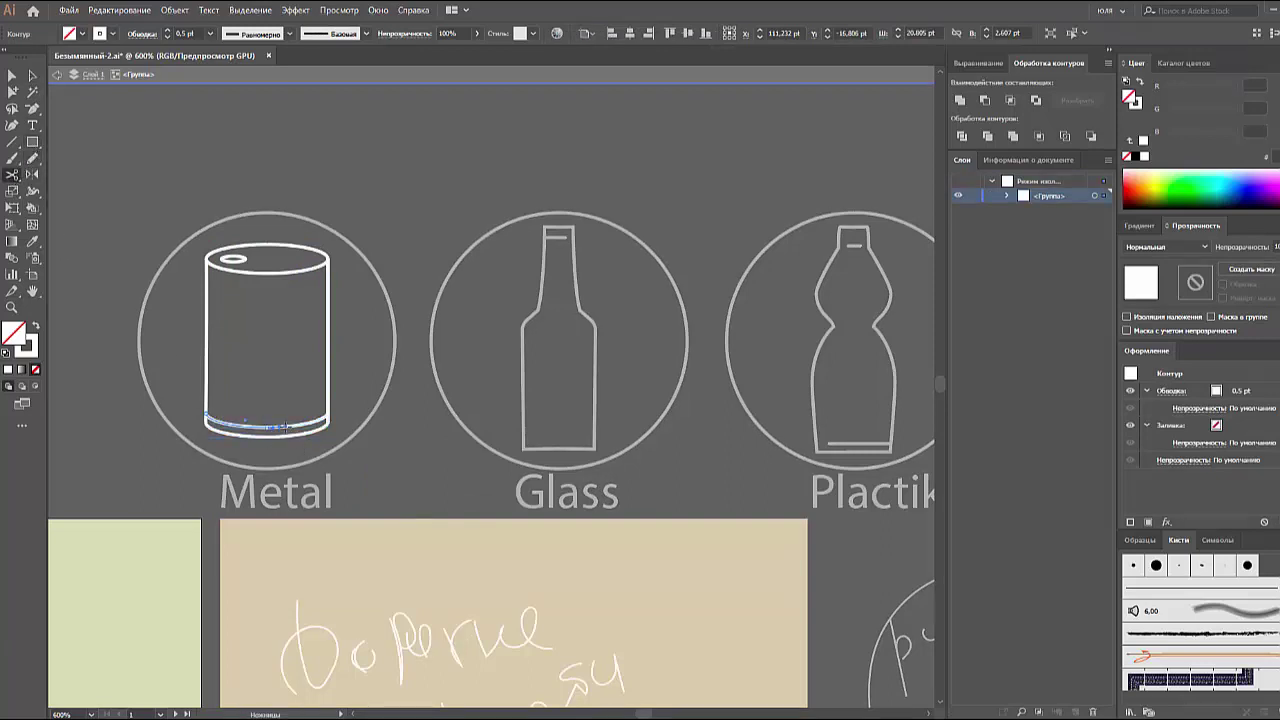
click(284, 427)
click(316, 423)
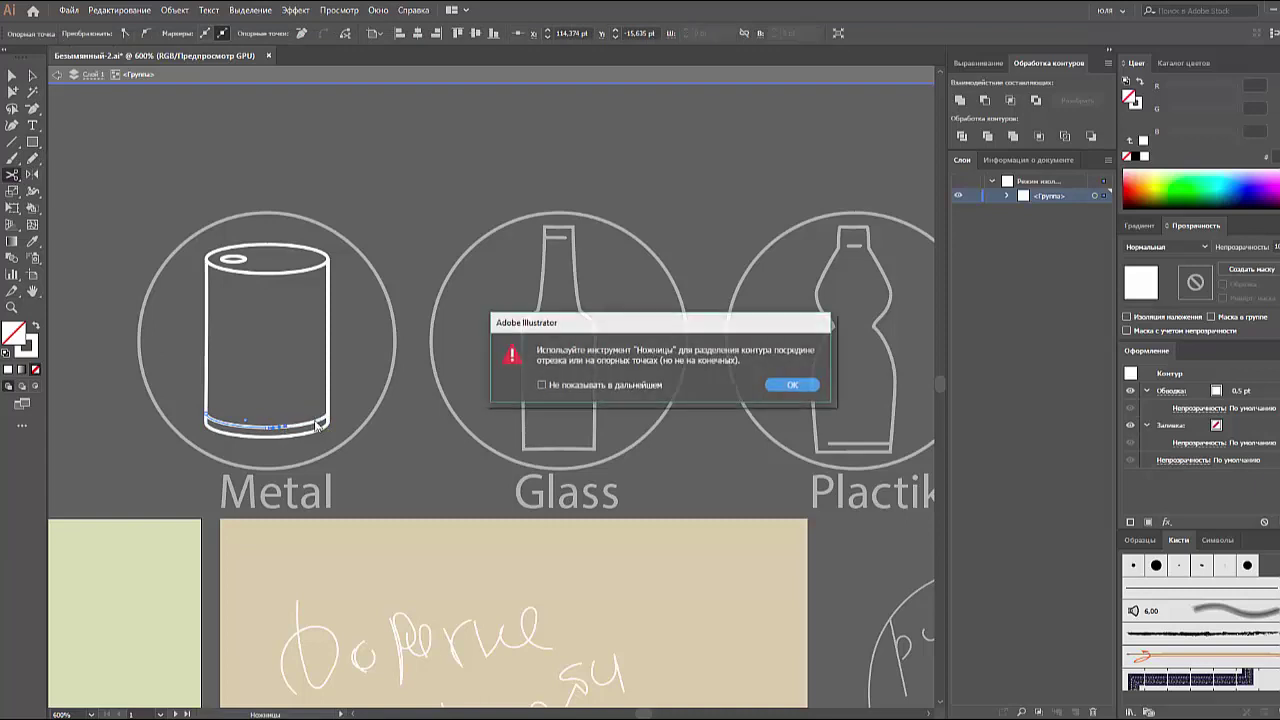
key(Return)
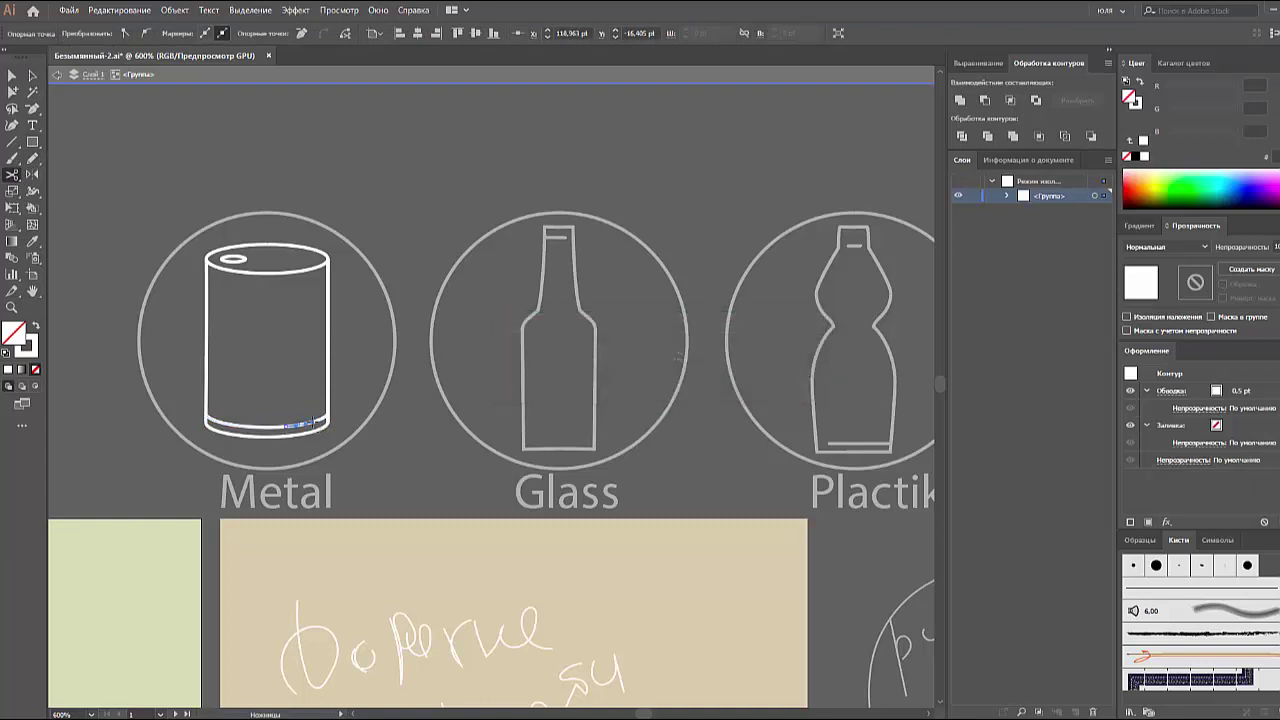
key(v)
double_click(268, 430)
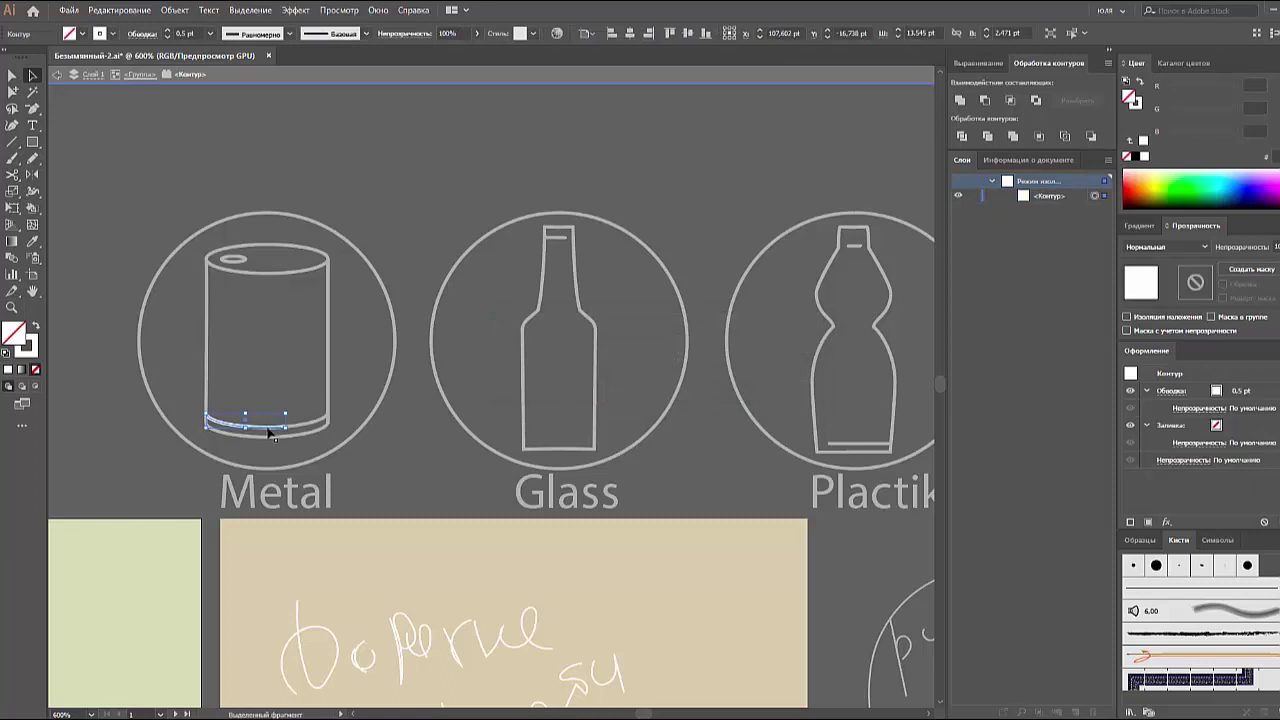
key(Delete)
key(Escape)
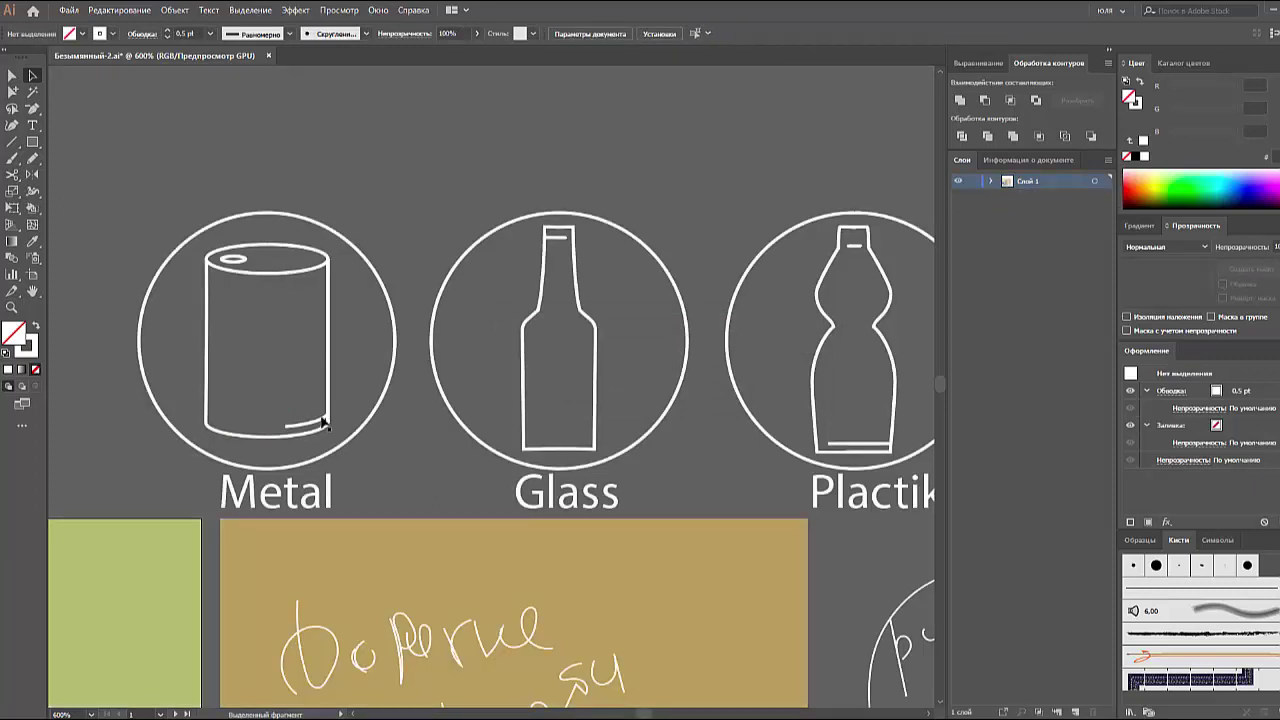
- Check the short highlight stroke's settings, then exit isolation and zoom out
click(322, 425)
right_click(322, 425)
click(400, 517)
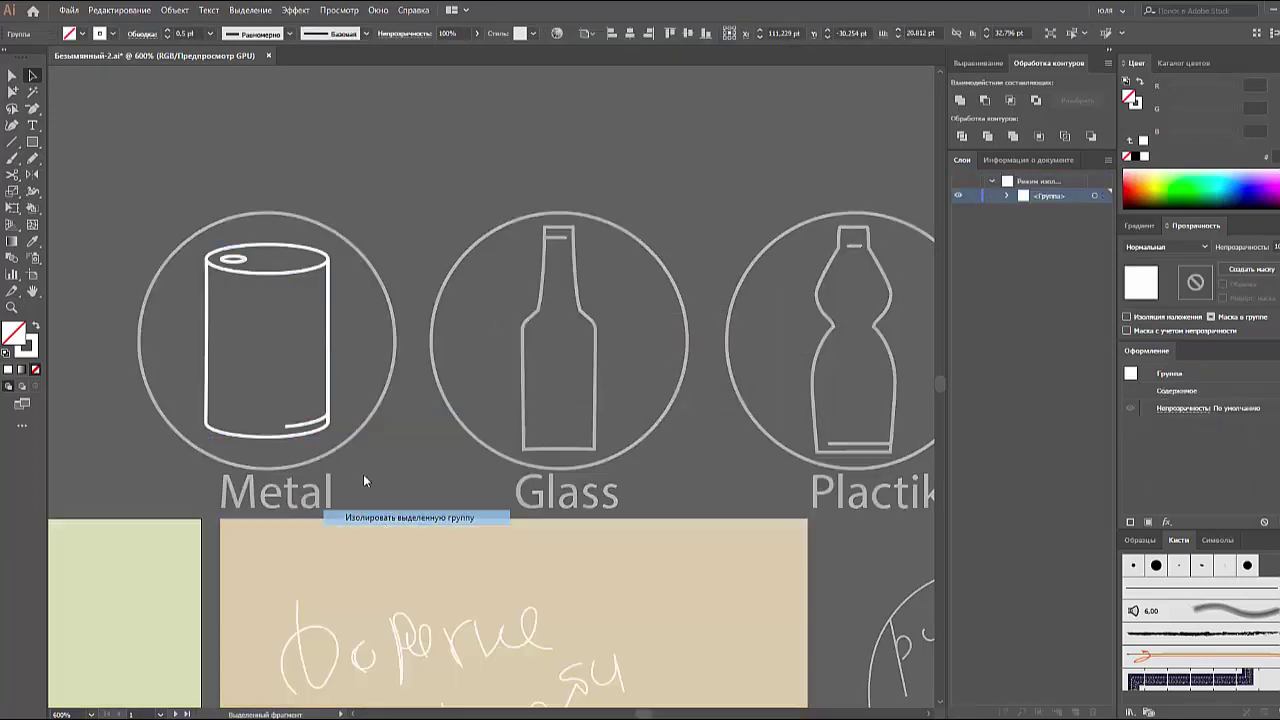
click(311, 426)
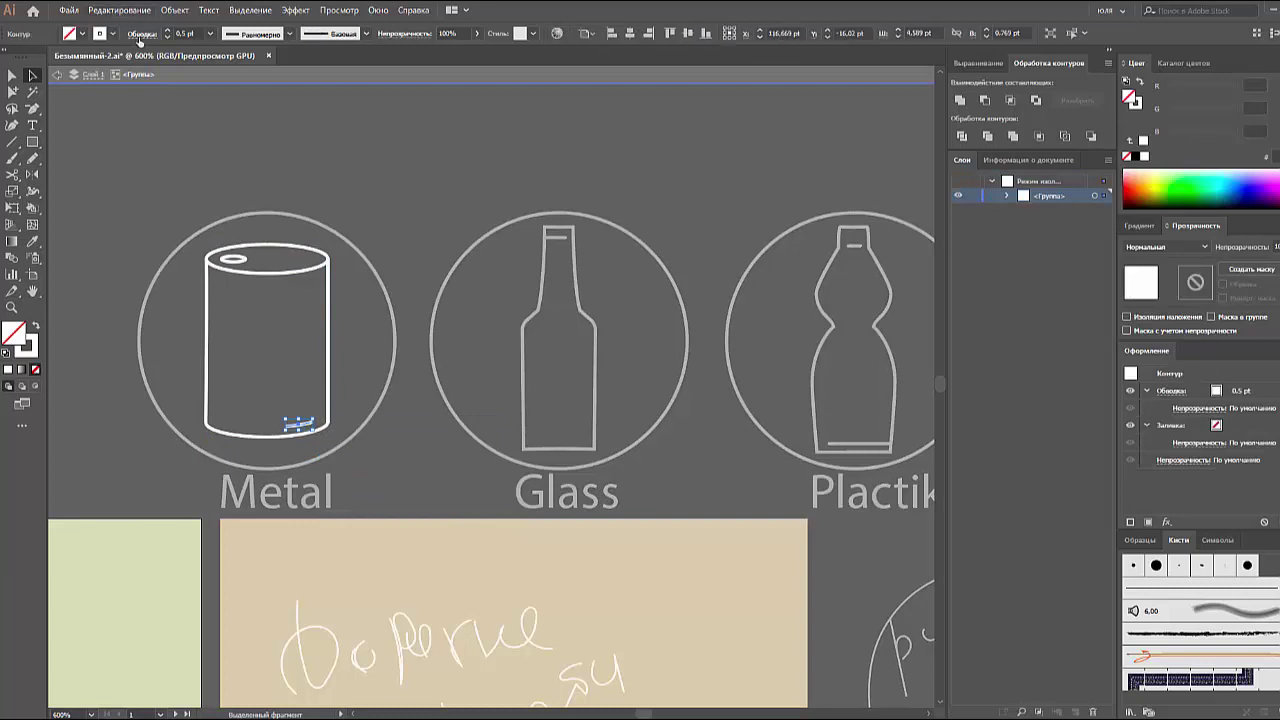
click(140, 33)
key(Escape)
double_click(322, 156)
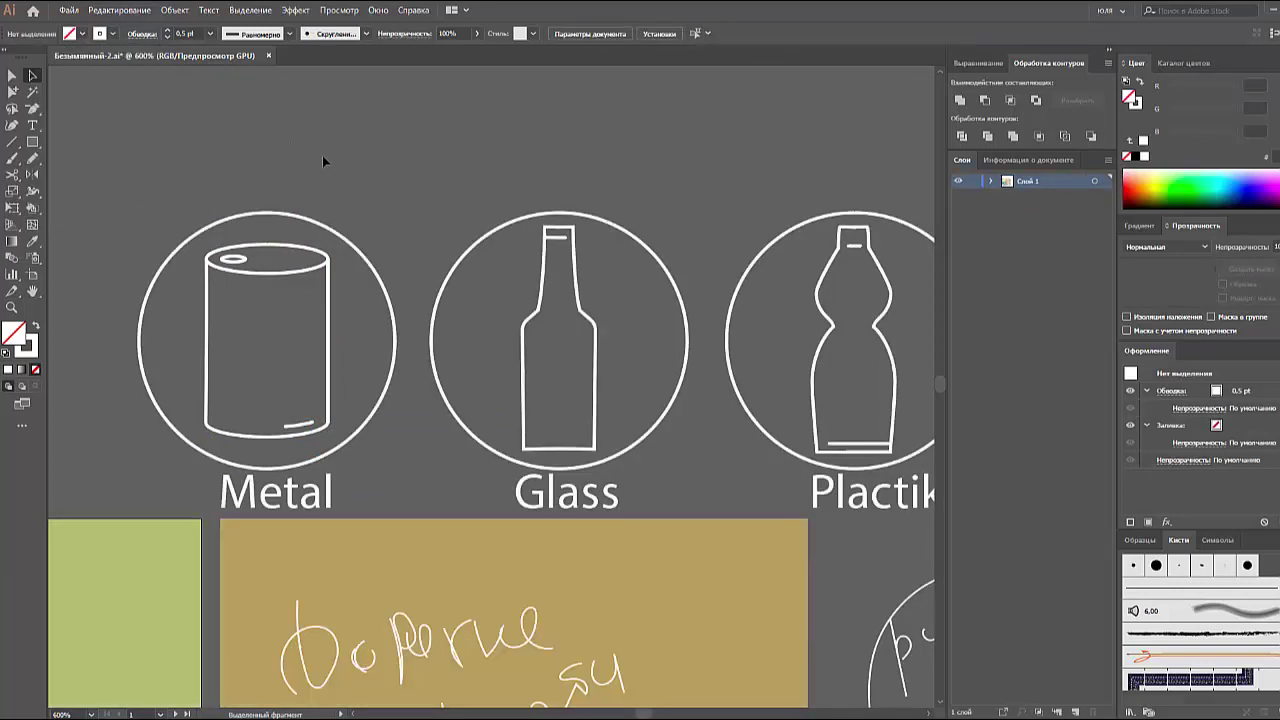
key(ctrl+minus)
key(ctrl+minus)
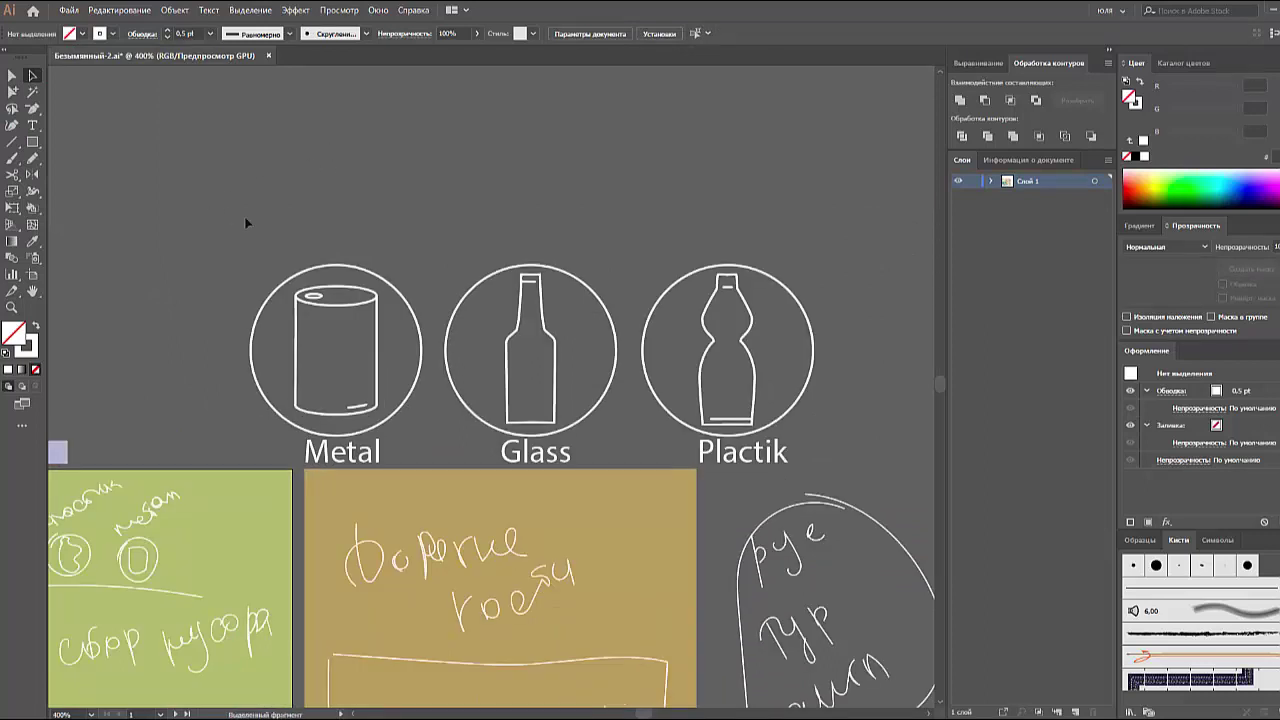
- Group the Metal, Glass and Plactik icons and shrink the group proportionally
key(ctrl+minus)
key(ctrl+minus)
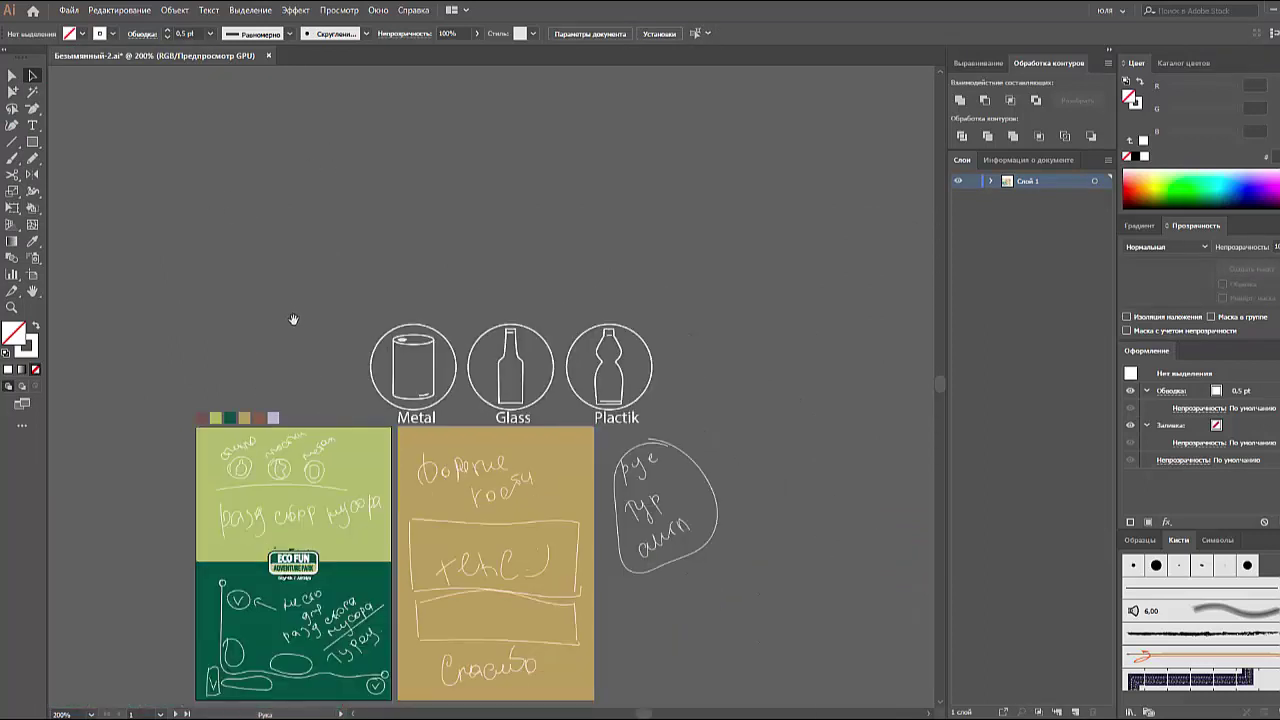
drag(293, 319, 187, 250)
click(566, 351)
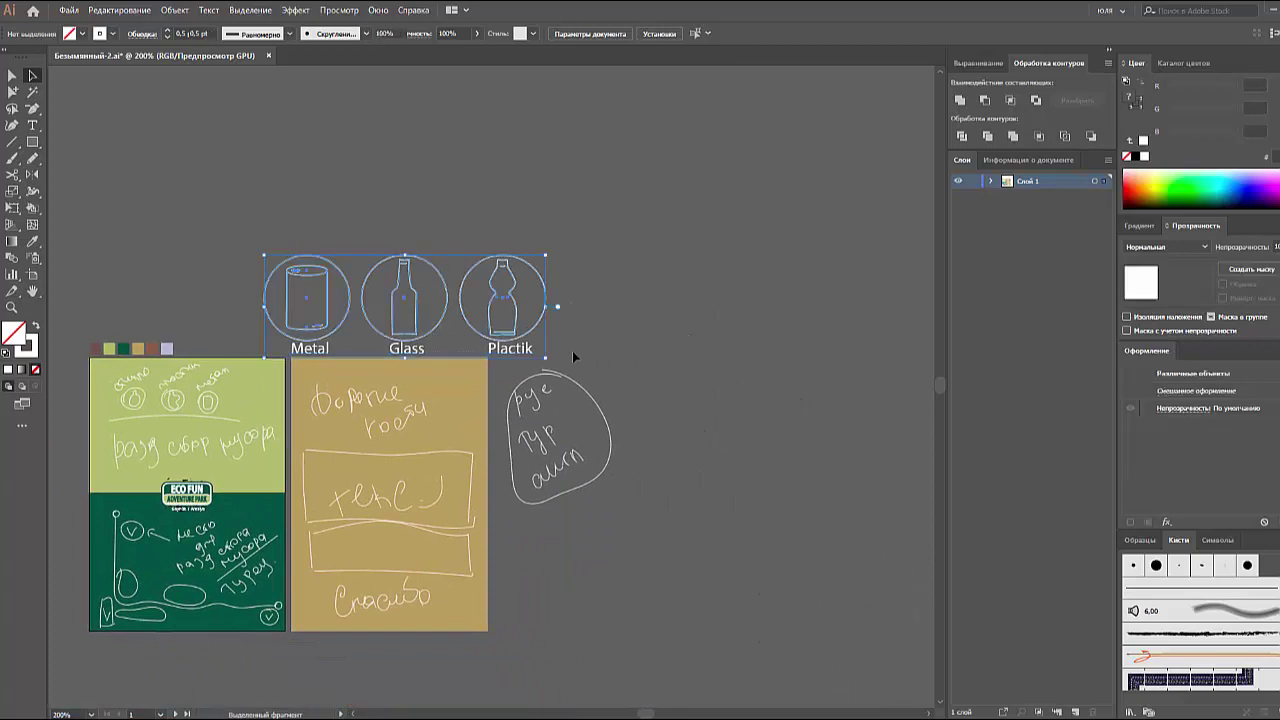
key(ctrl+g)
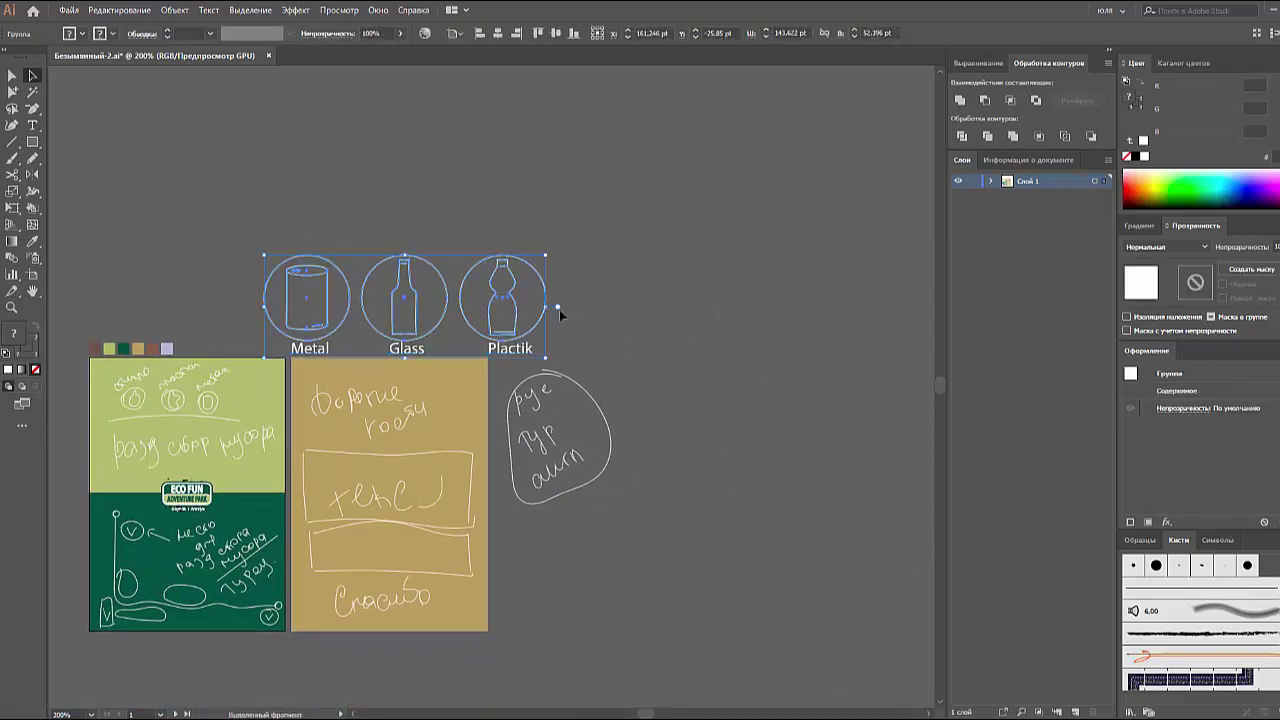
drag(546, 306, 461, 306)
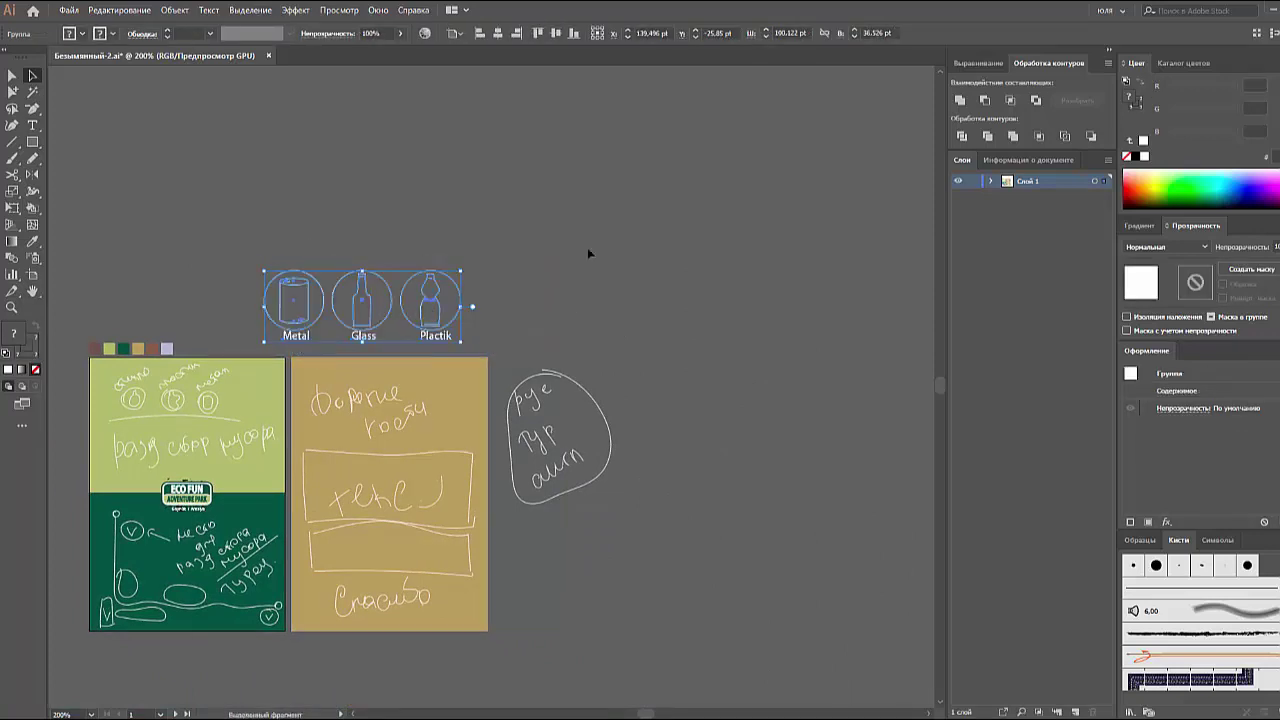
- Duplicate the icon group to the right
click(507, 290)
click(367, 313)
mouse_move(367, 335)
mouse_down()
mouse_move(628, 307)
mouse_move(618, 345)
mouse_up()
click(586, 372)
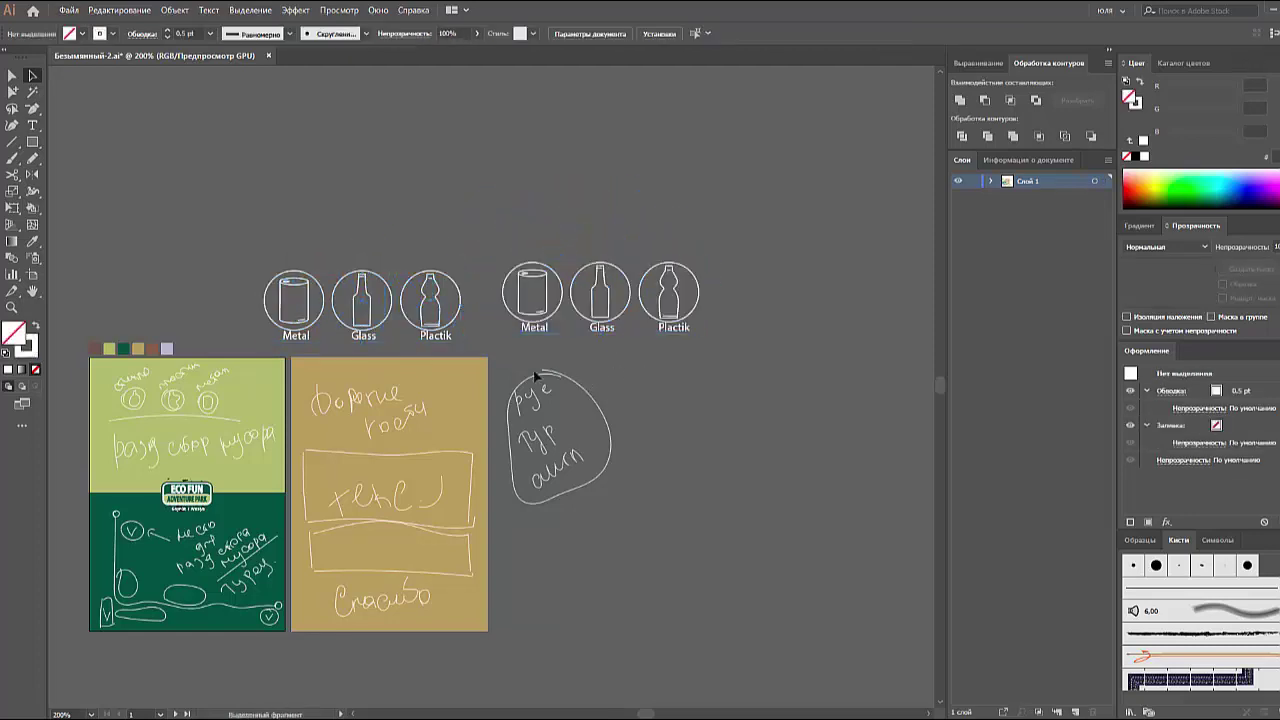
- Marquee-select the left icon group and choose Object > Expand
scroll(330, 432, down, 2)
scroll(320, 420, left, 2)
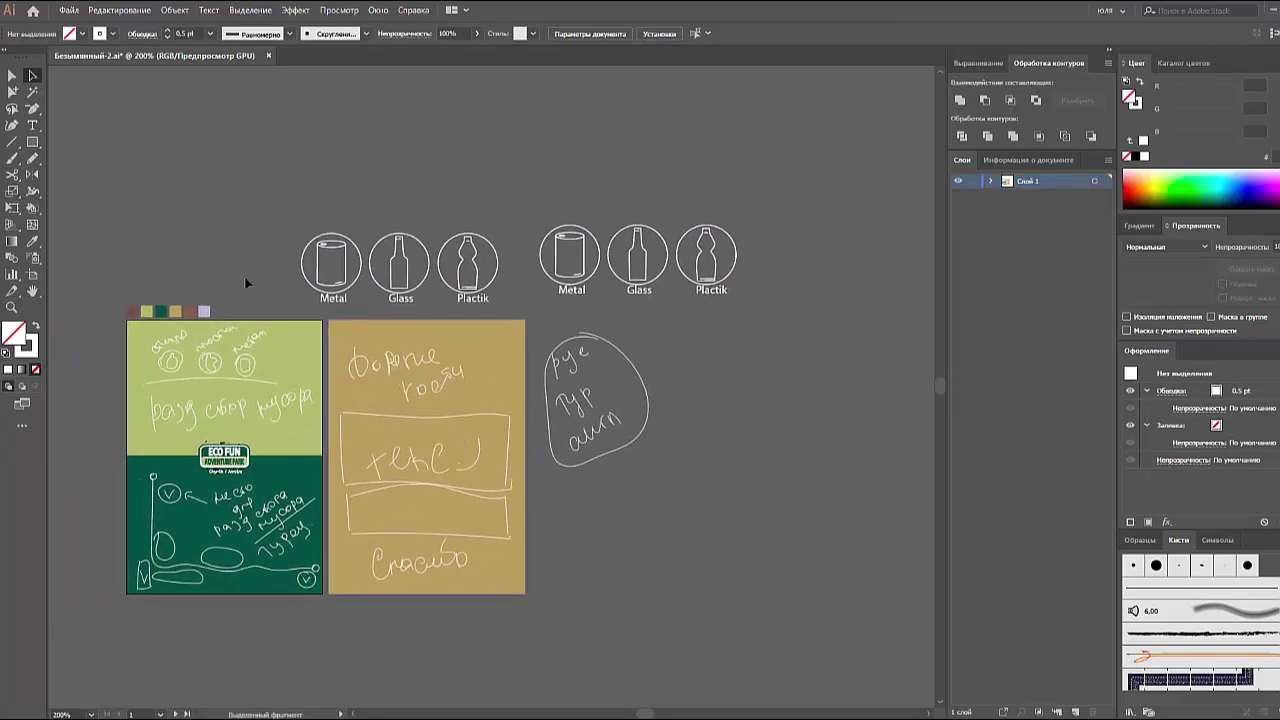
drag(506, 299, 246, 106)
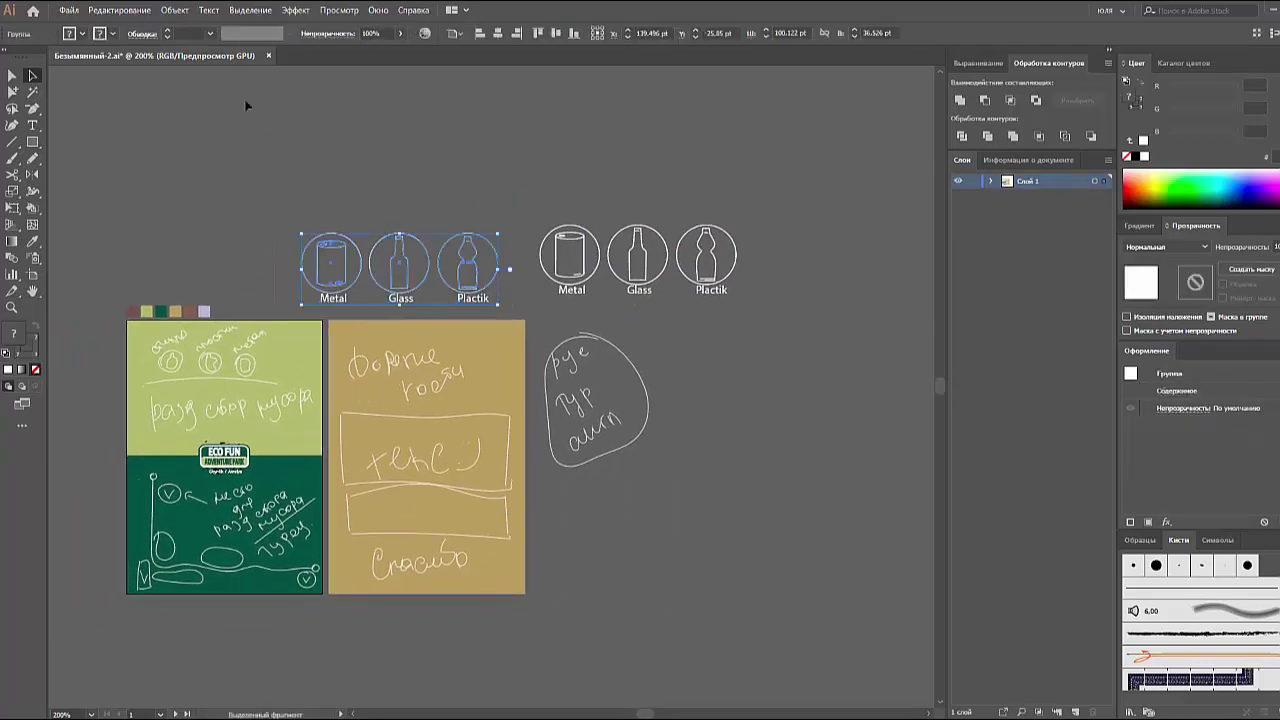
drag(259, 376, 213, 58)
click(243, 118)
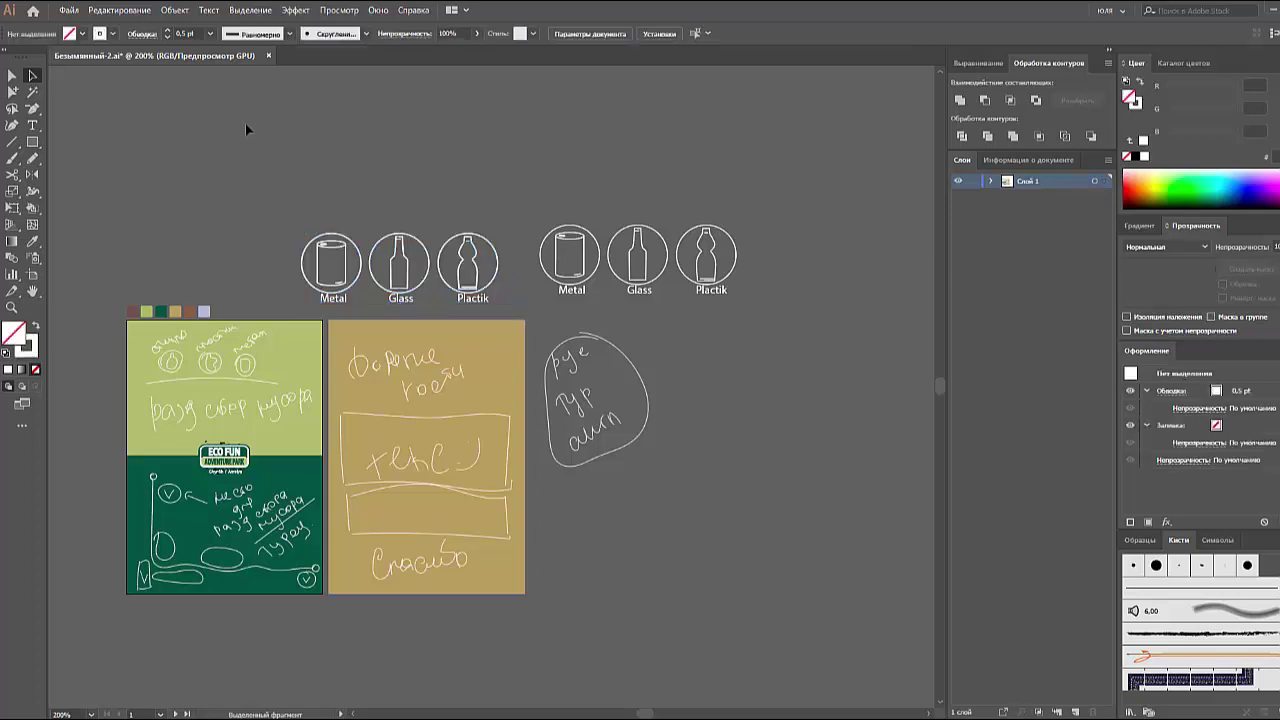
drag(488, 311, 196, 89)
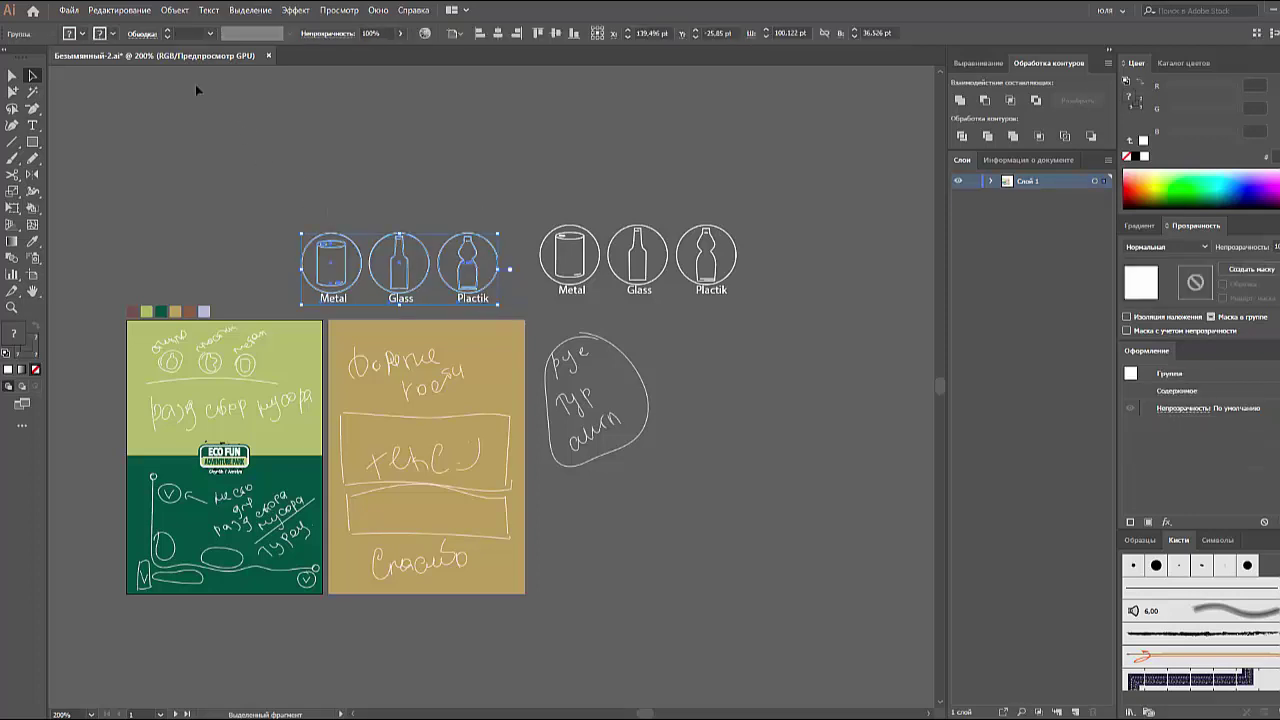
click(175, 12)
- Expand the icon group into paths
click(207, 158)
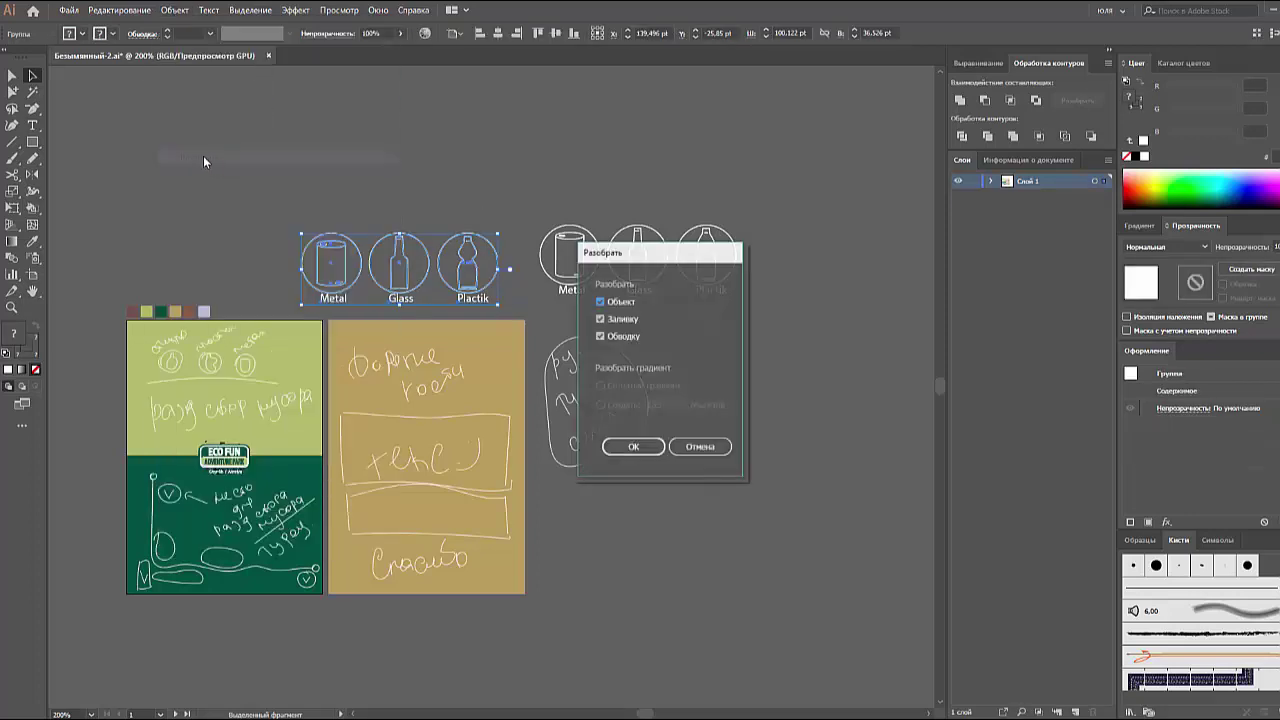
click(620, 447)
click(289, 203)
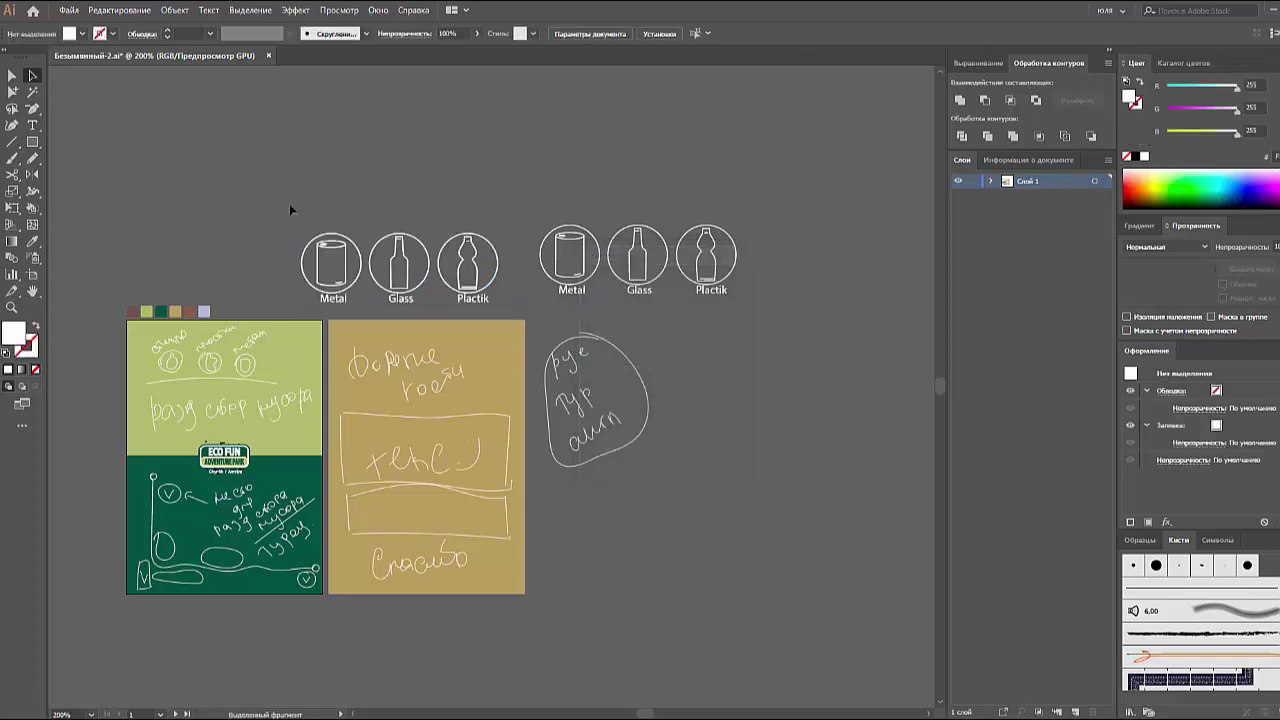
- Delete the sketched circles from the light-green panel and move the icons onto it
scroll(300, 280, down, 1)
click(287, 335)
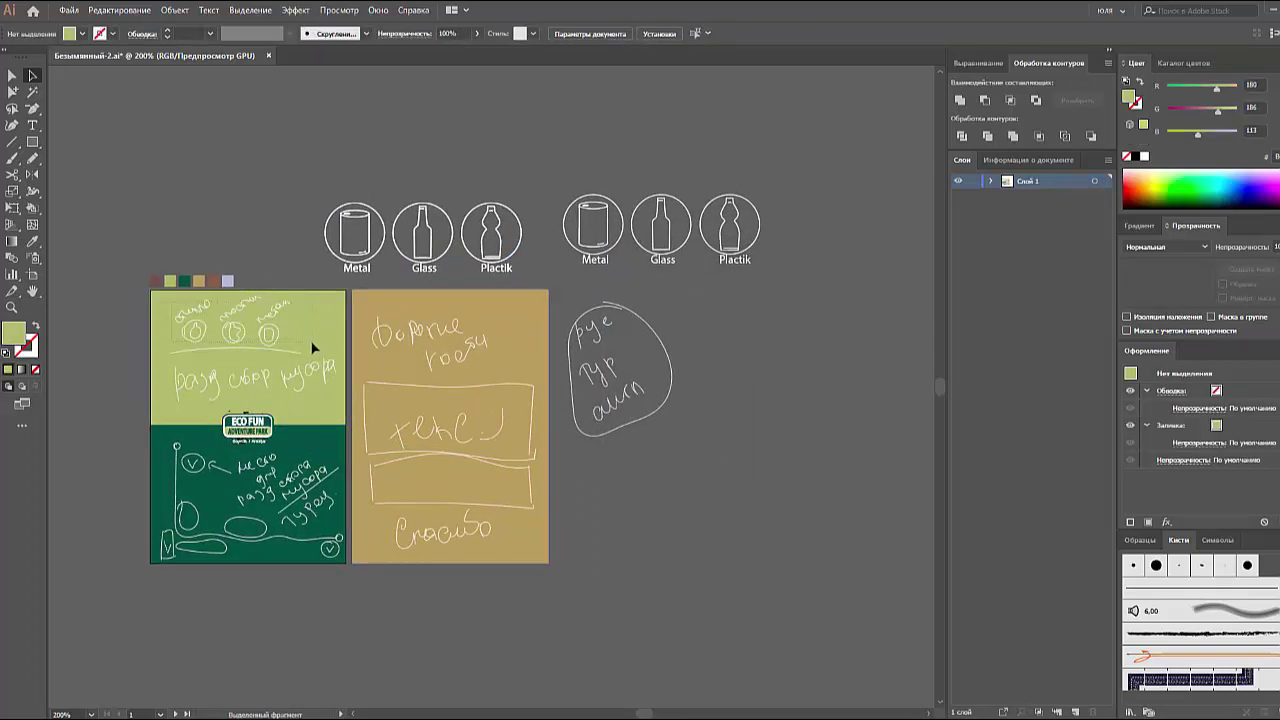
click(313, 347)
key(Delete)
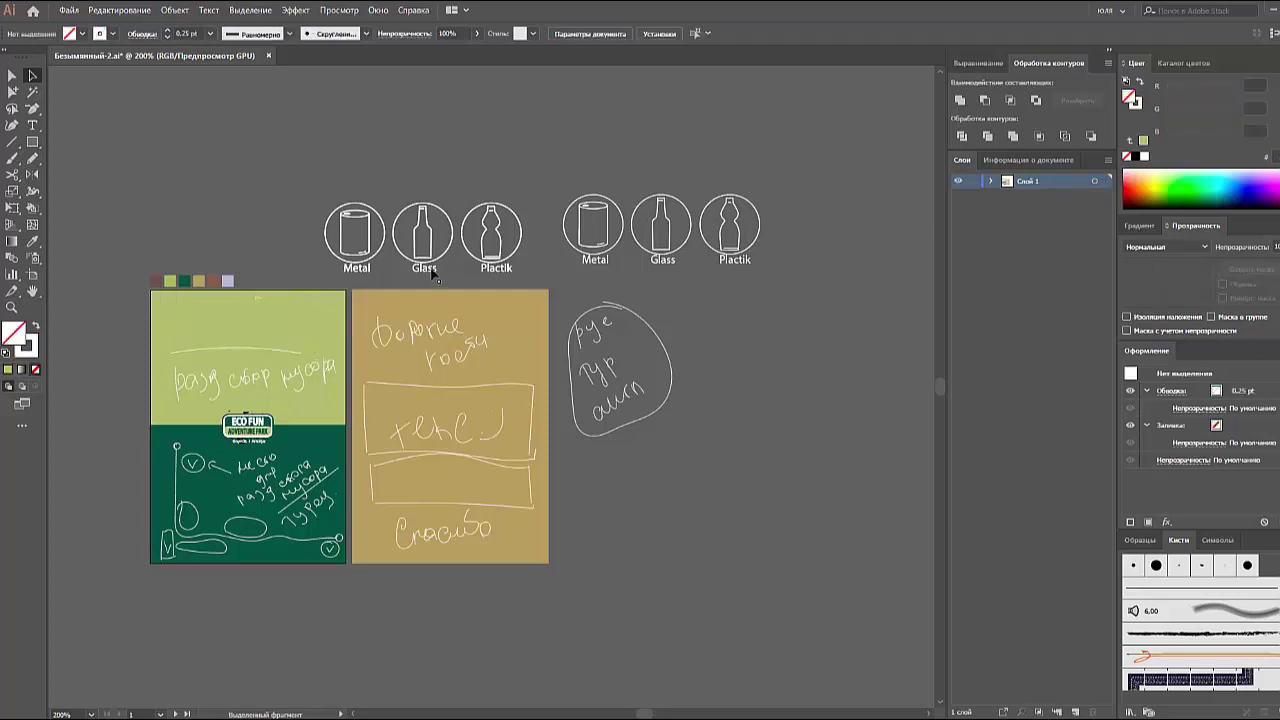
mouse_move(432, 269)
mouse_down()
mouse_move(266, 361)
mouse_move(260, 313)
mouse_move(265, 338)
mouse_move(291, 291)
mouse_up()
- Shift the icon group up and right on the green panel
click(291, 288)
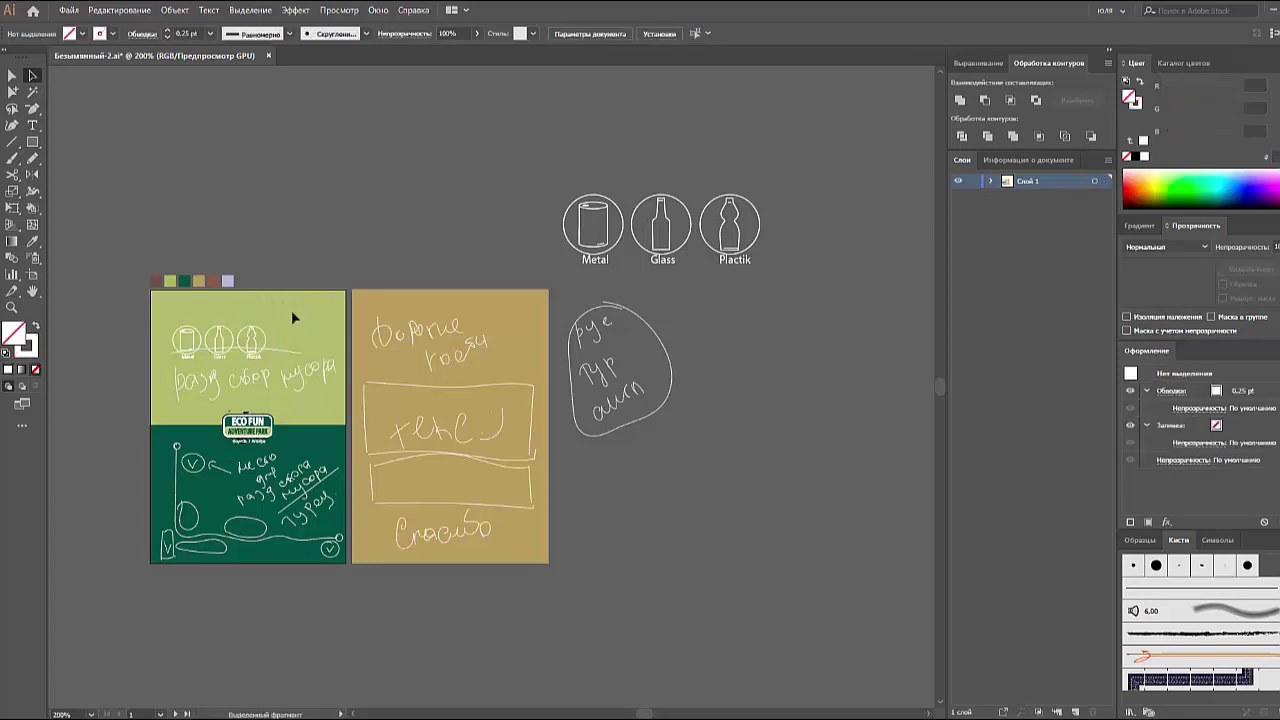
drag(266, 336, 288, 312)
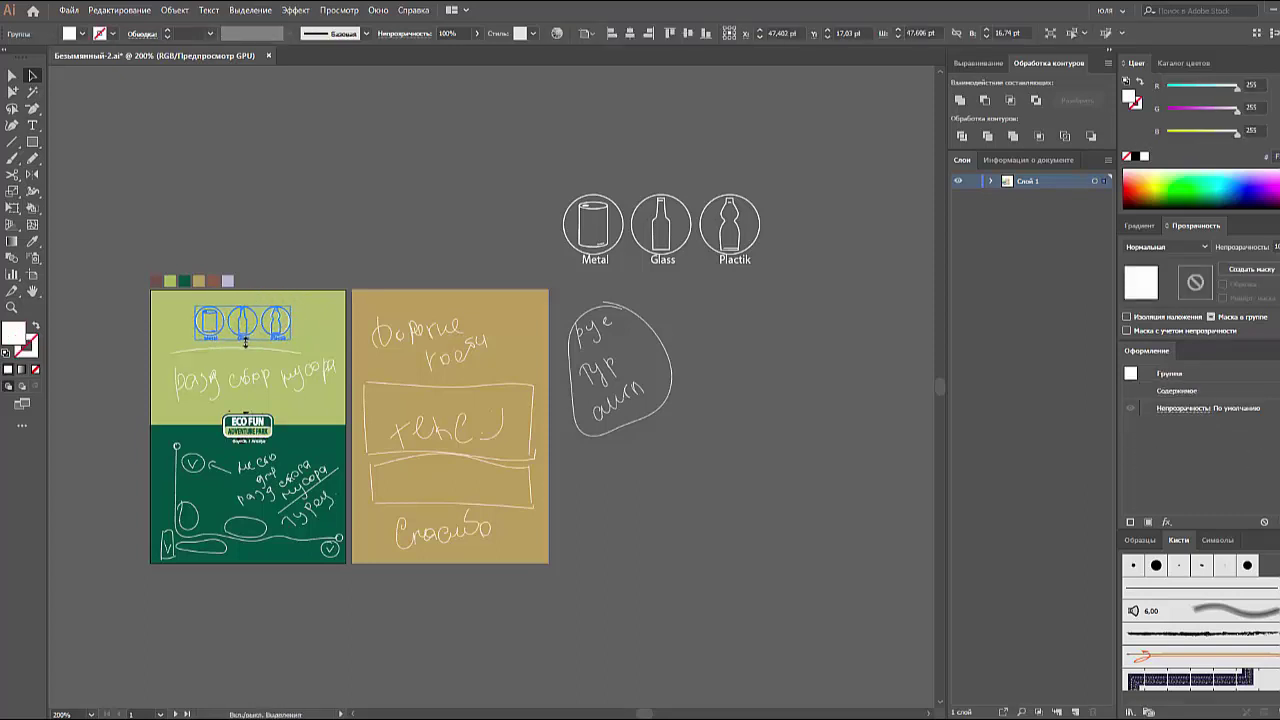
click(330, 321)
key(ctrl+plus)
key(ctrl+plus)
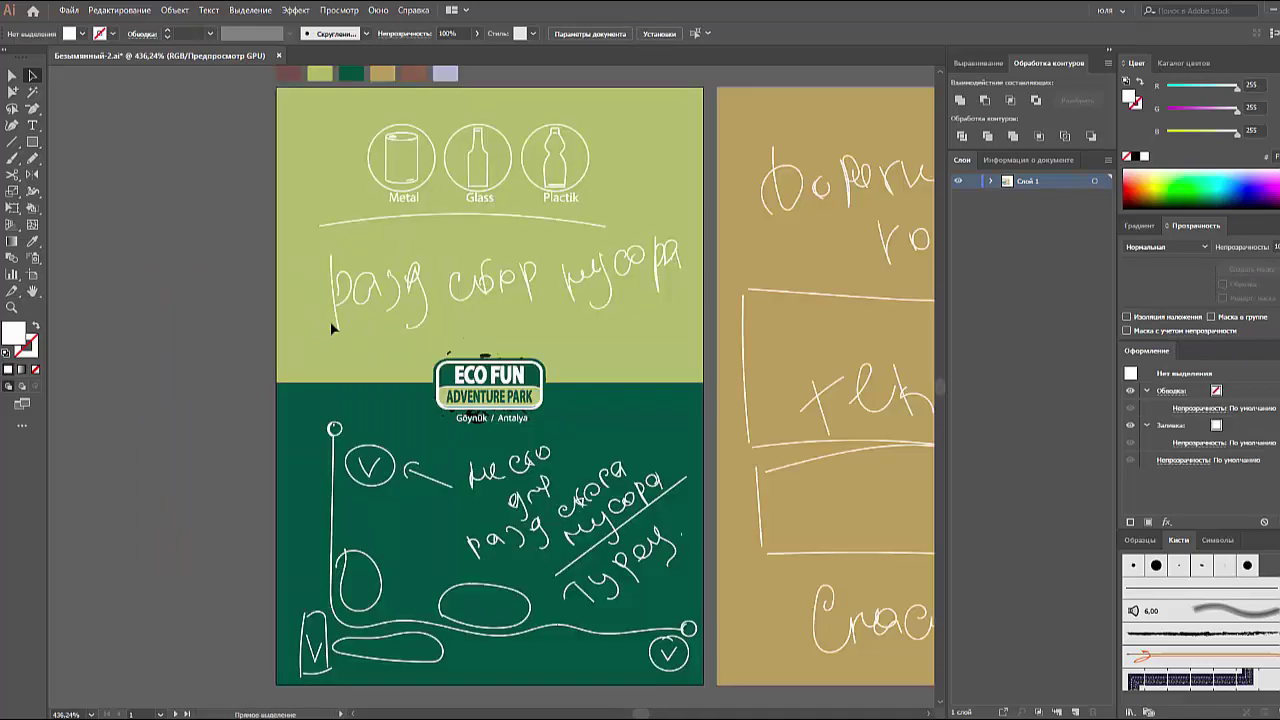
key(ctrl+plus)
key(ctrl+minus)
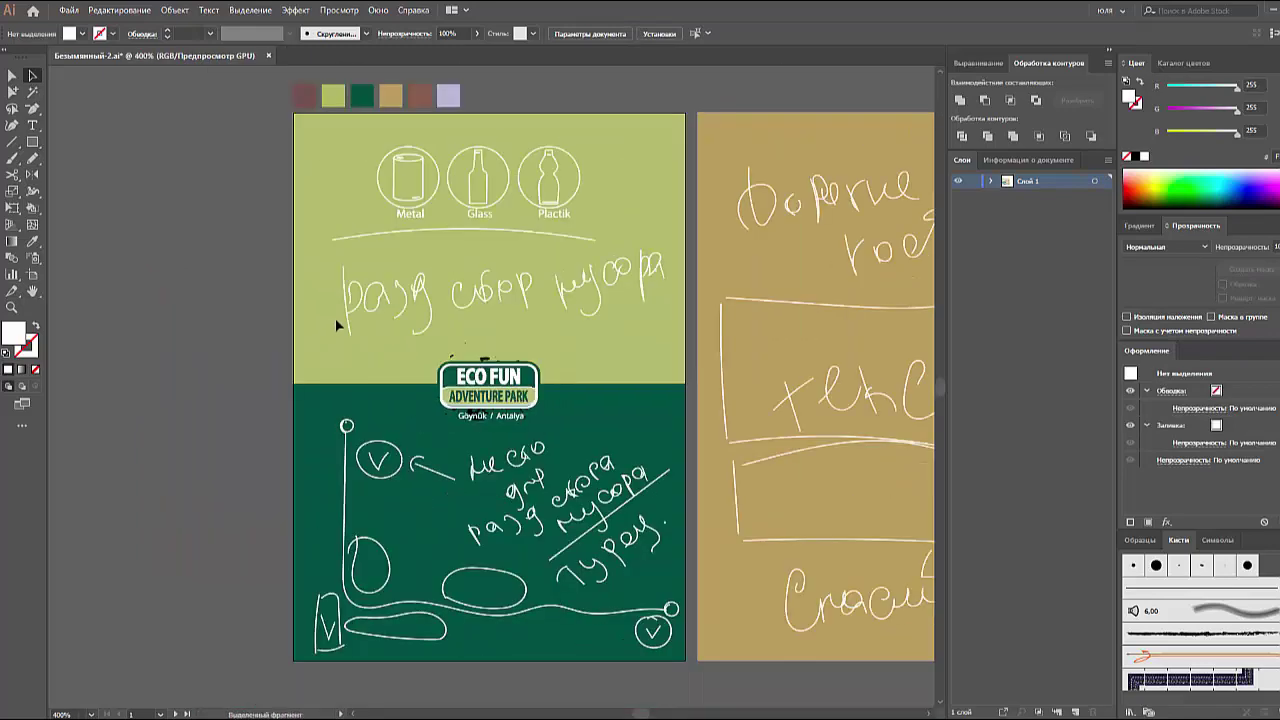
- Delete the hand-drawn curve beneath the icons
click(392, 230)
key(Delete)
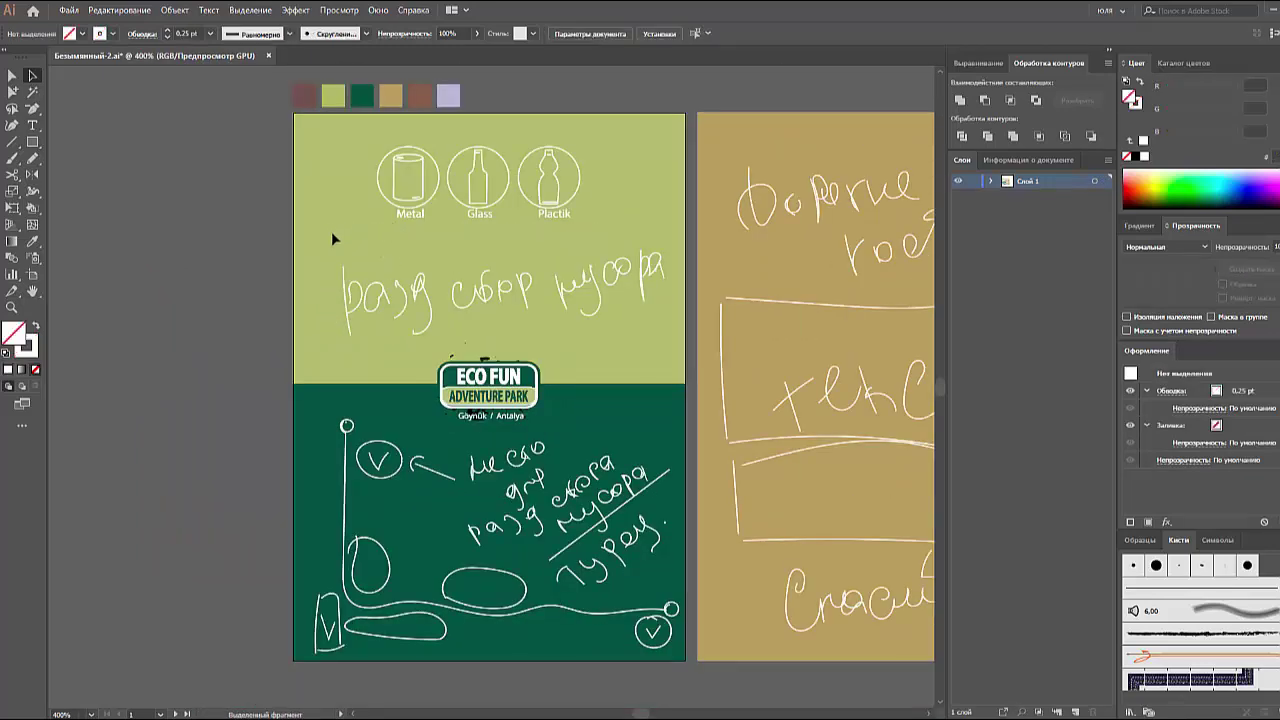
key(backslash)
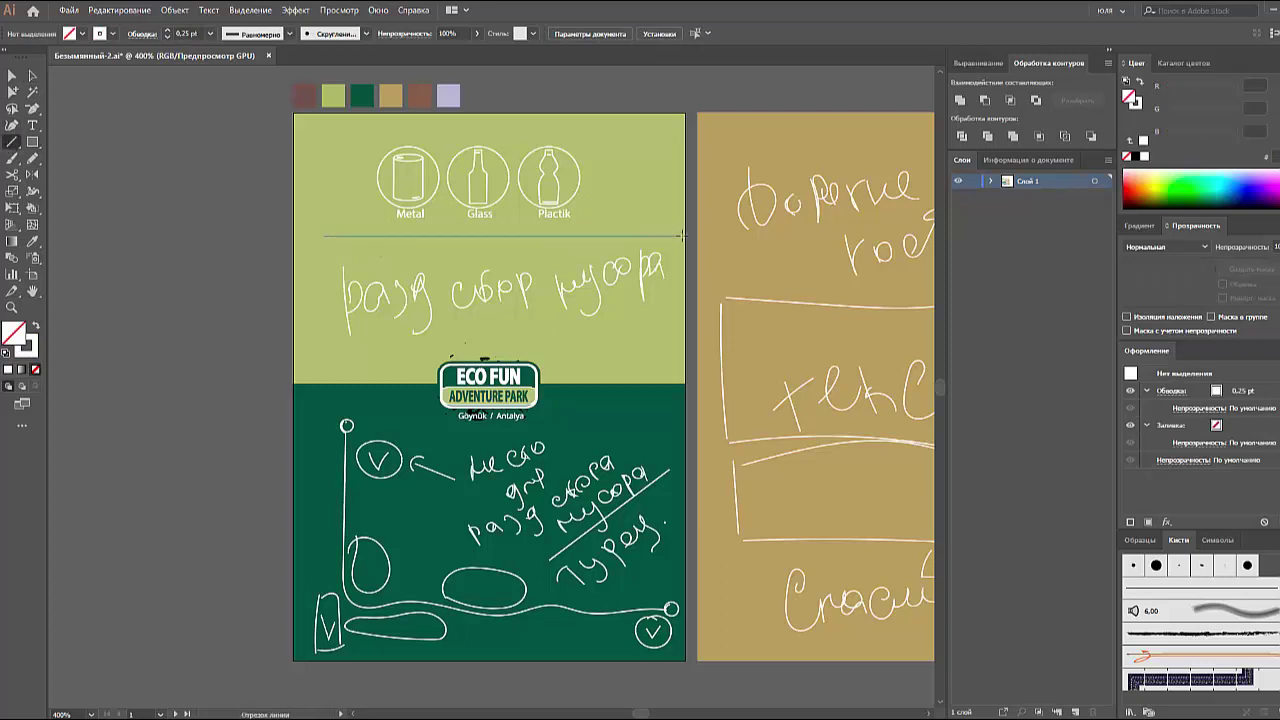
- Draw a thin 0.25 pt white horizontal divider line beneath the icons, aligned, with end caps set
drag(323, 235, 644, 235)
click(630, 33)
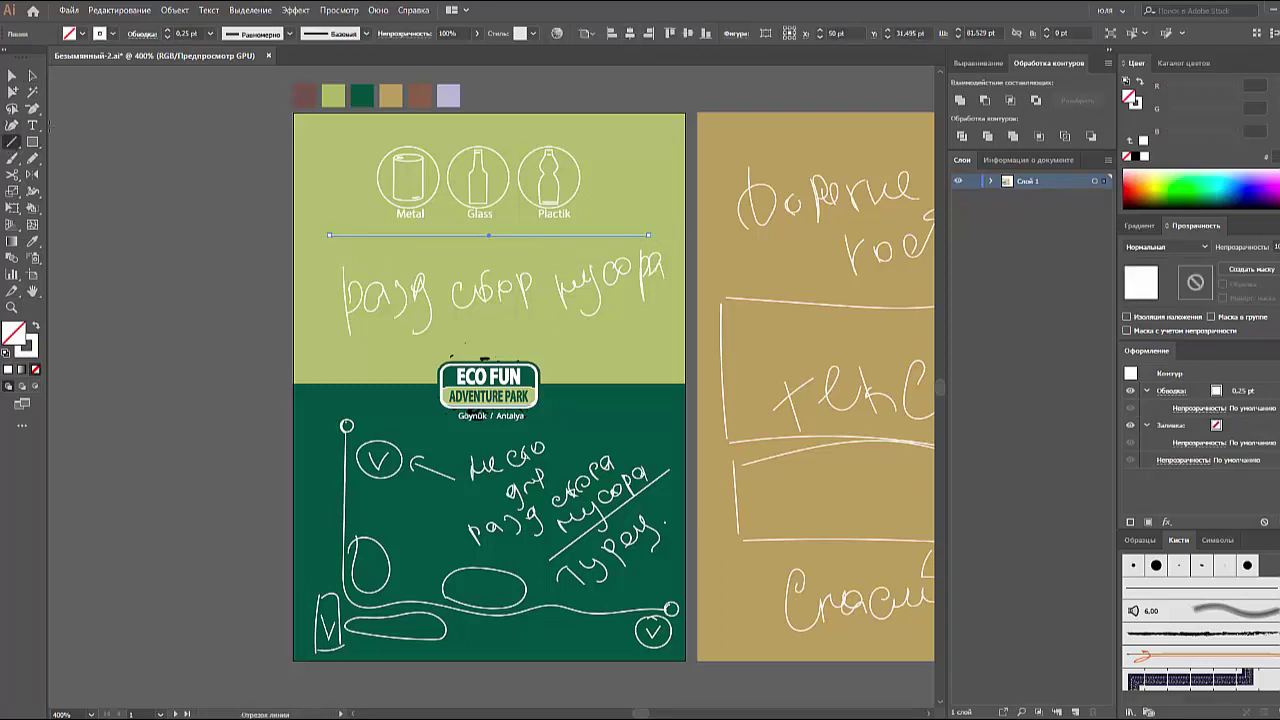
click(32, 75)
click(141, 33)
click(64, 68)
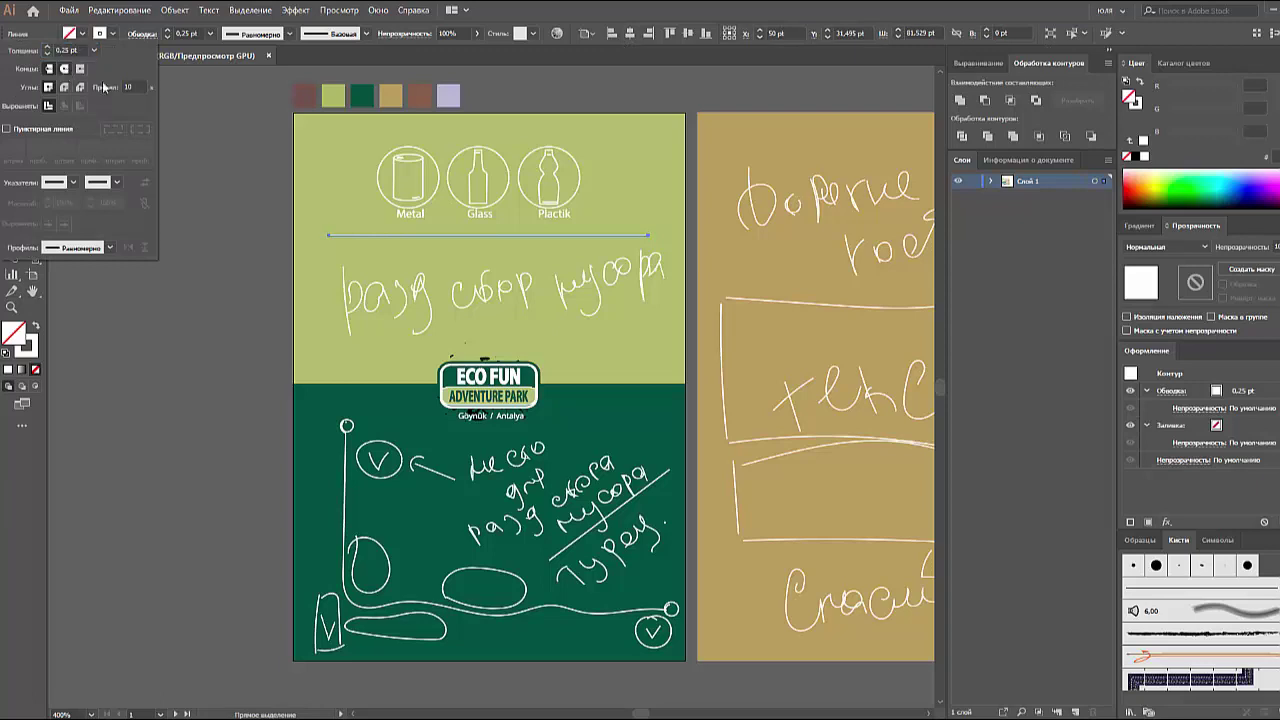
click(223, 124)
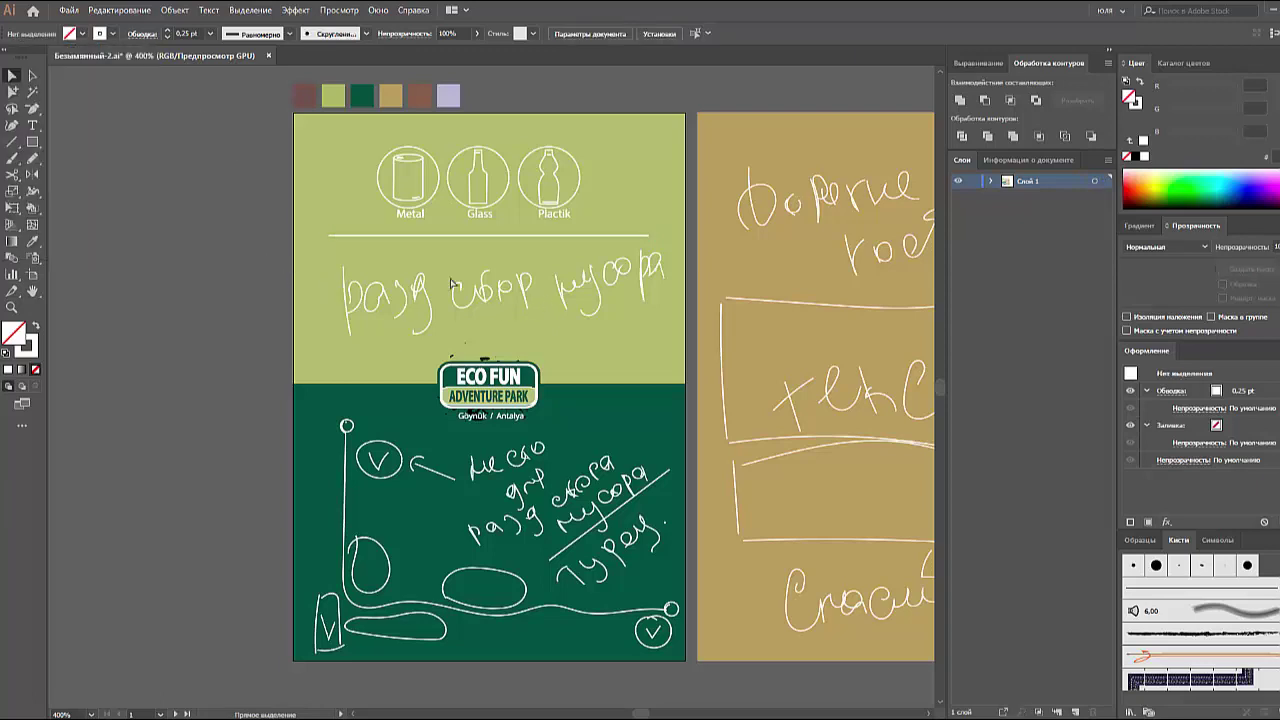
drag(686, 299, 679, 267)
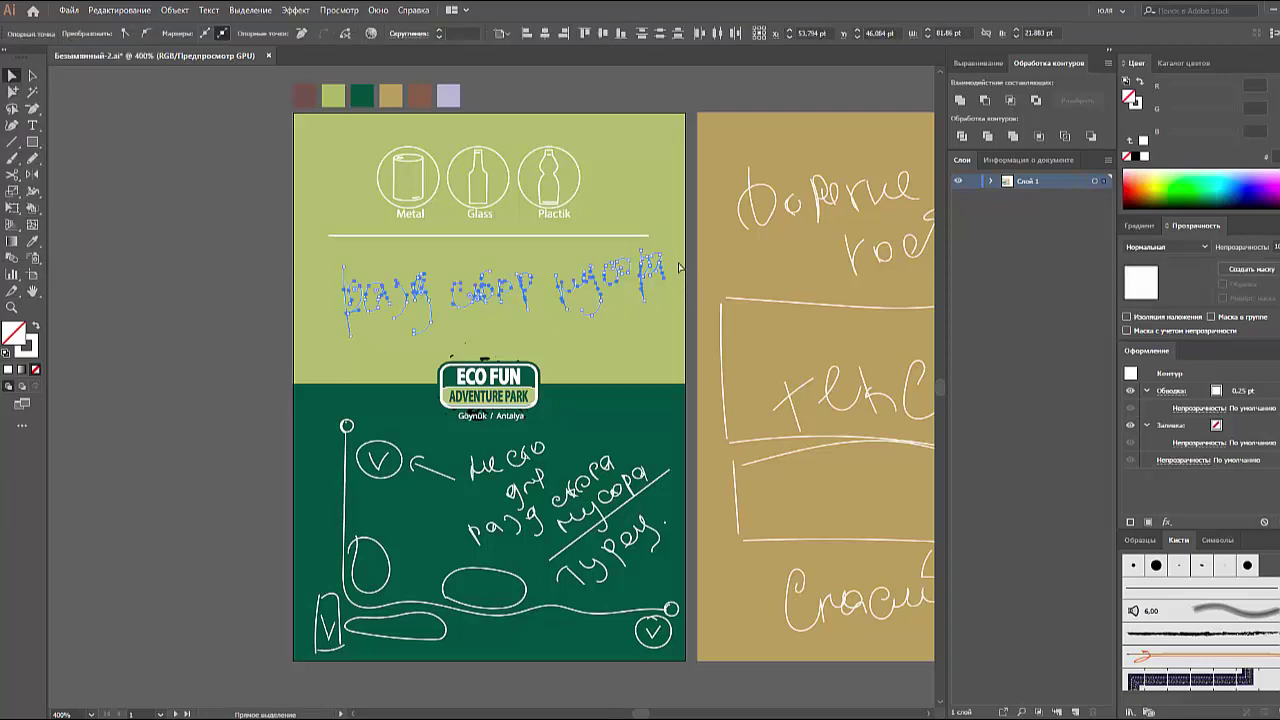
- Delete the handwritten heading and its leftover fragments
click(303, 284)
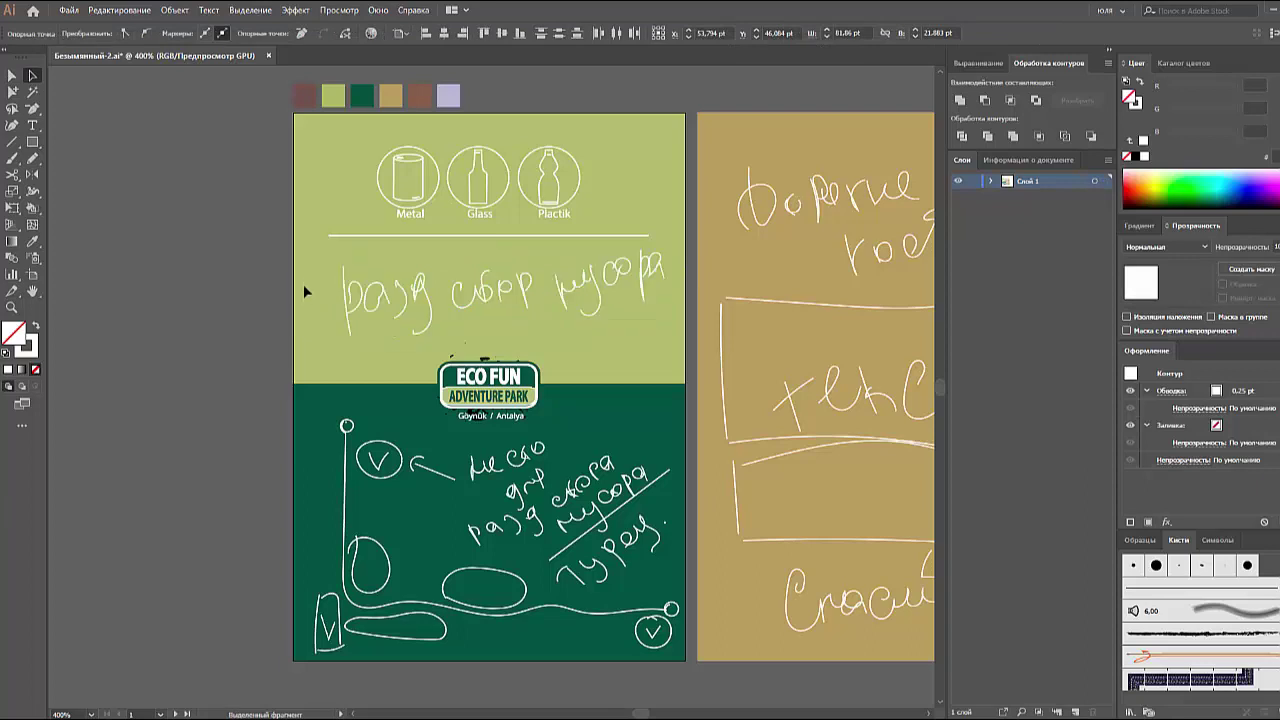
click(669, 263)
key(Delete)
mouse_move(554, 271)
mouse_down()
mouse_move(333, 299)
mouse_move(514, 300)
mouse_up()
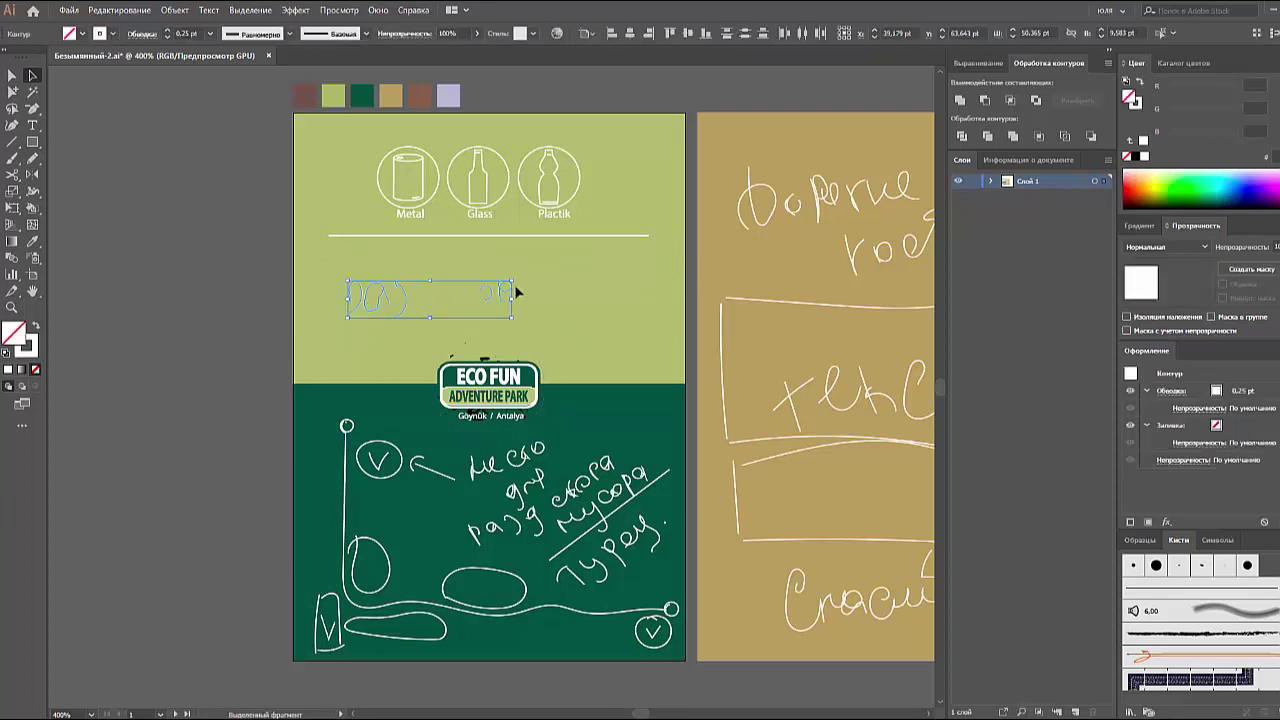
key(Delete)
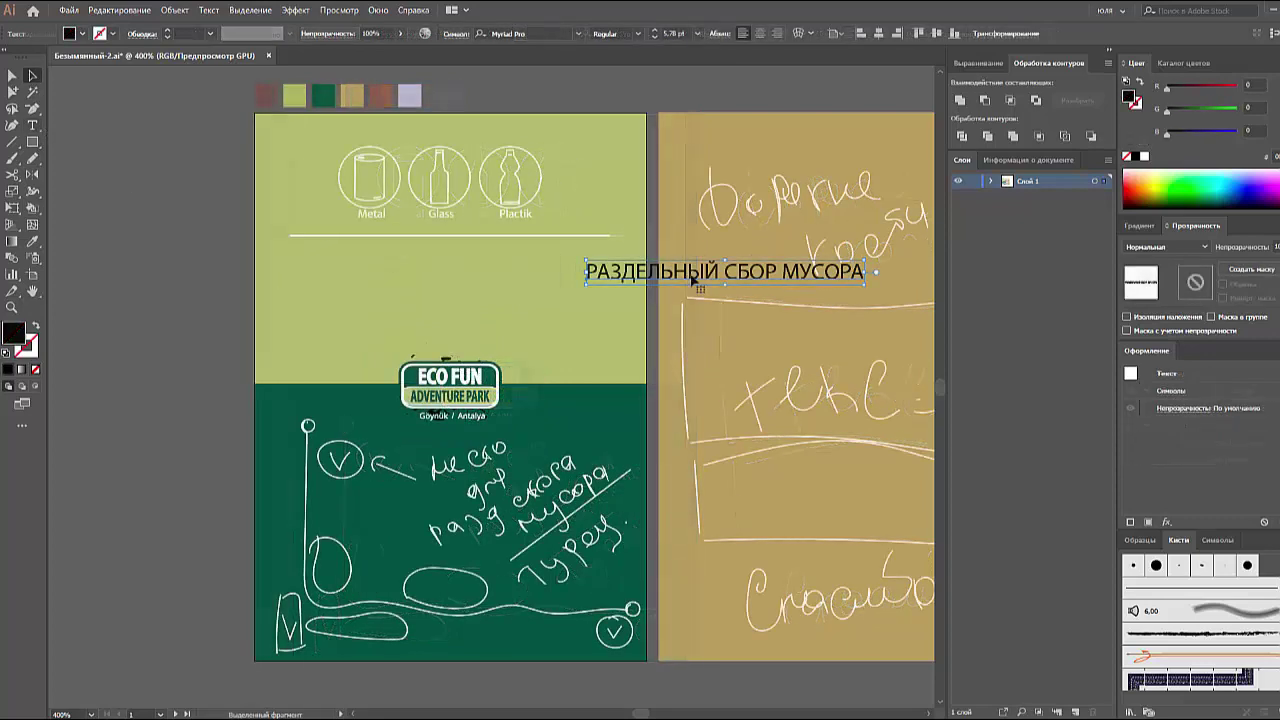
- Move РАЗДЕЛЬНЫЙ СБОР МУСОРА under the divider, make it white and scale it slightly narrower
drag(689, 279, 431, 259)
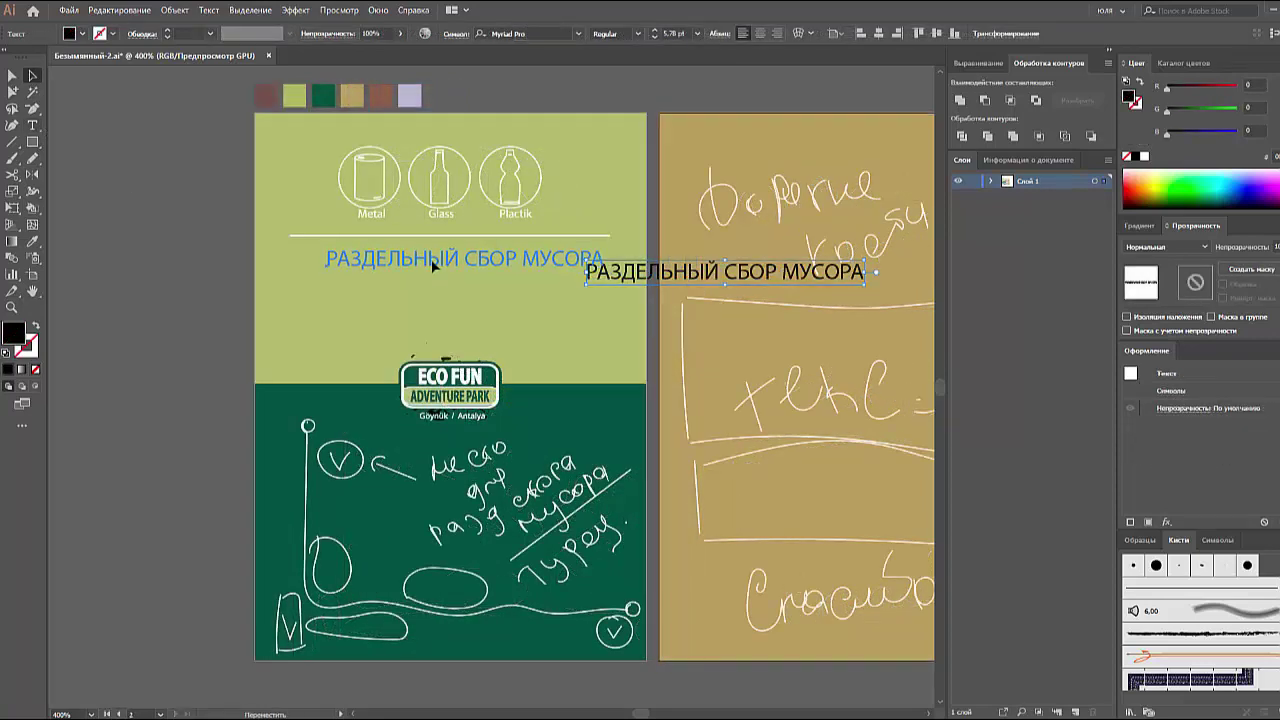
click(1145, 157)
drag(612, 257, 592, 257)
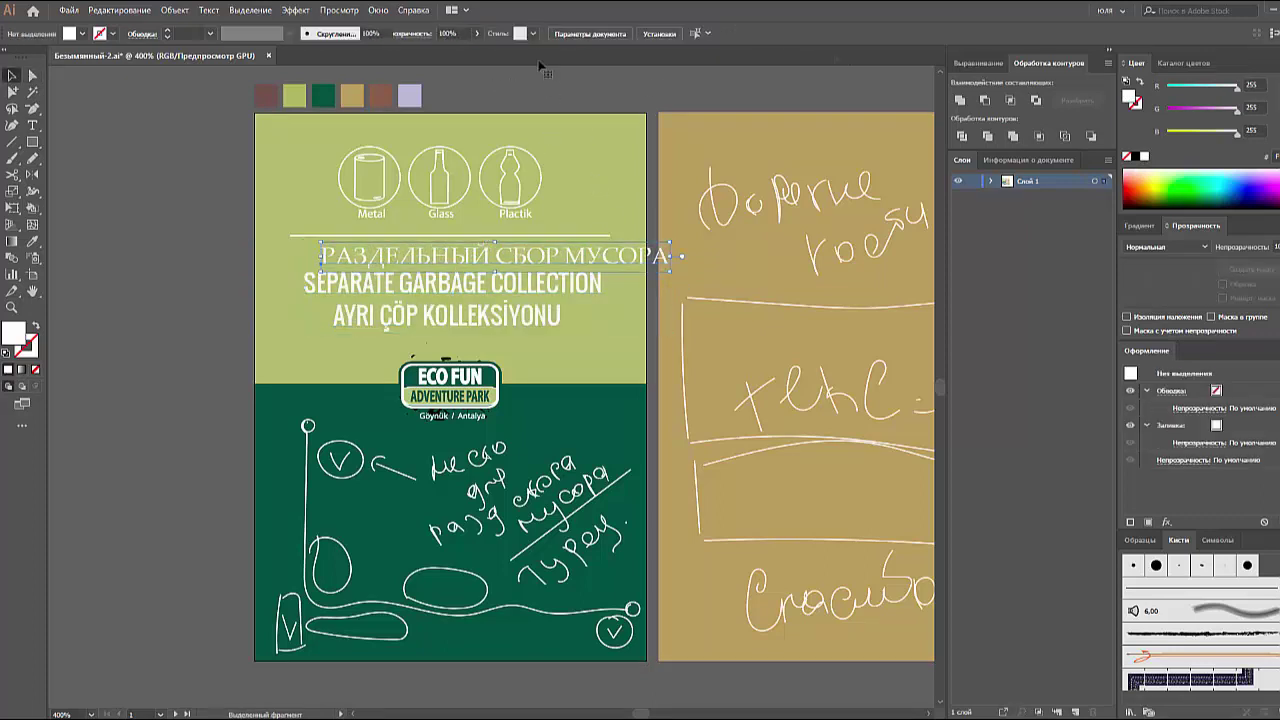
- Set the Russian heading in PT Serif with centred paragraph alignment
click(556, 35)
text(PT Serif)
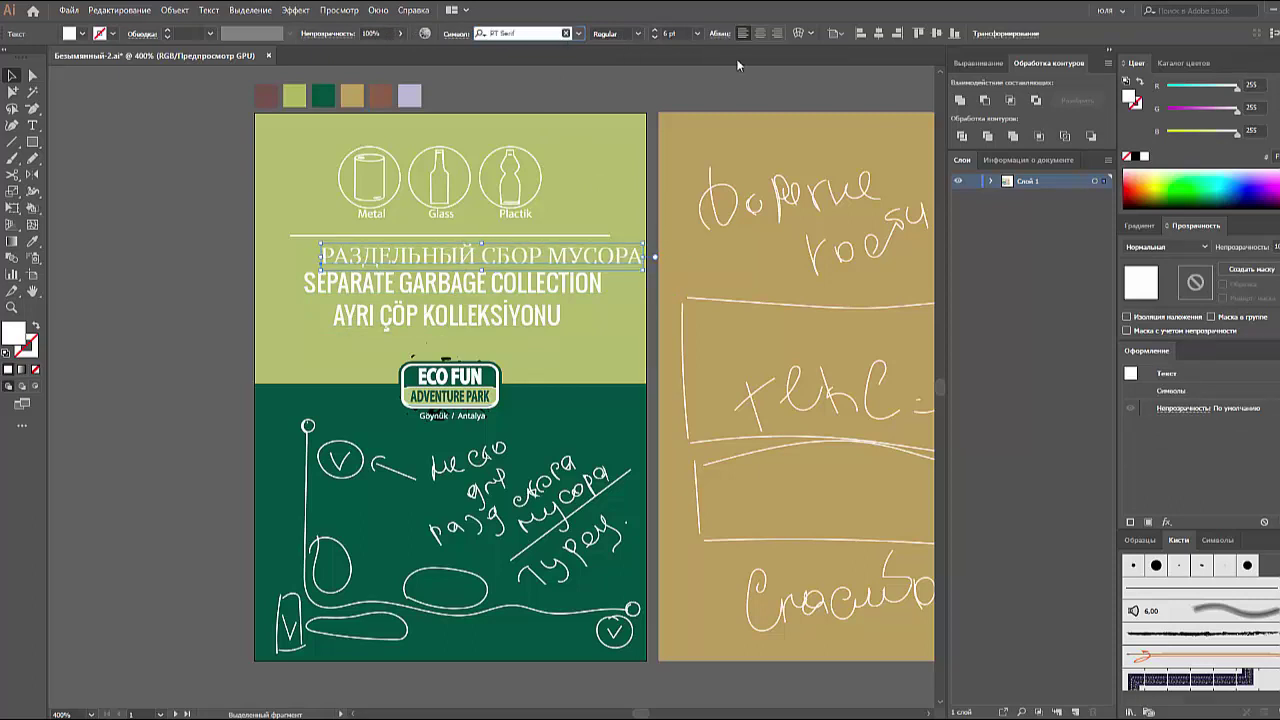
click(760, 33)
- Centre the Russian heading horizontally and vertically on the artboard using Align to Artboard
click(972, 68)
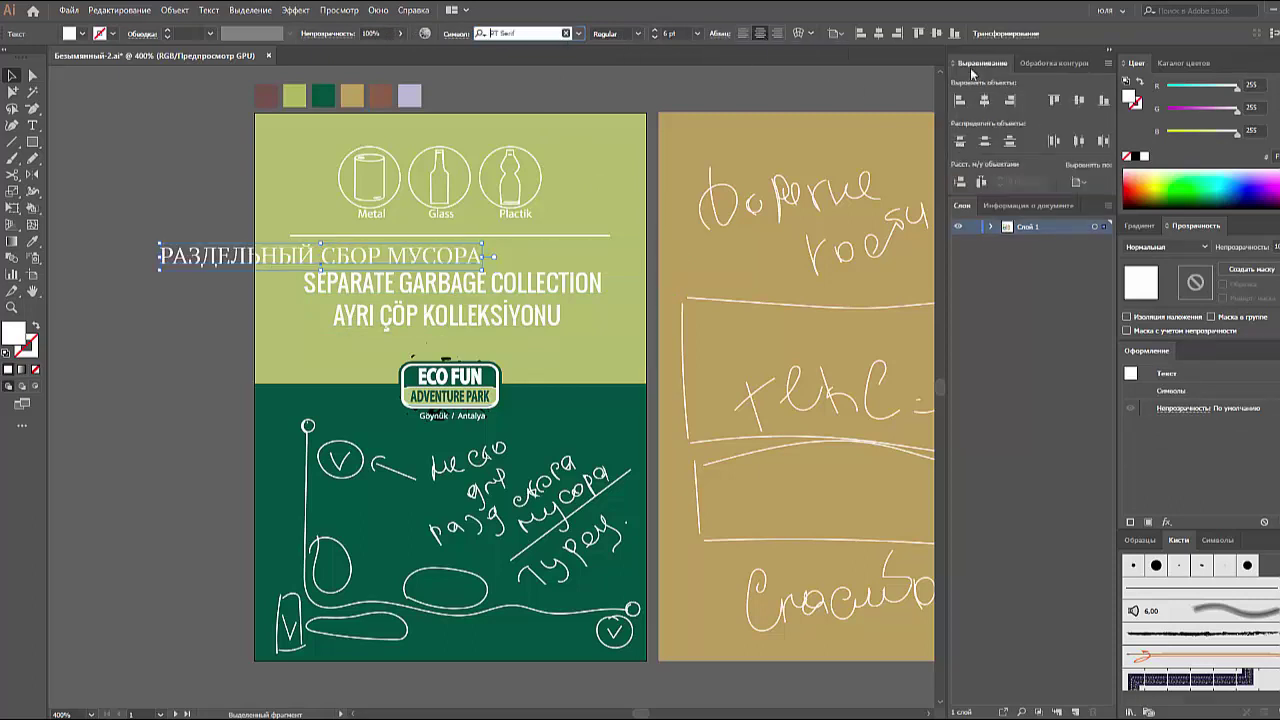
click(1078, 181)
click(1150, 197)
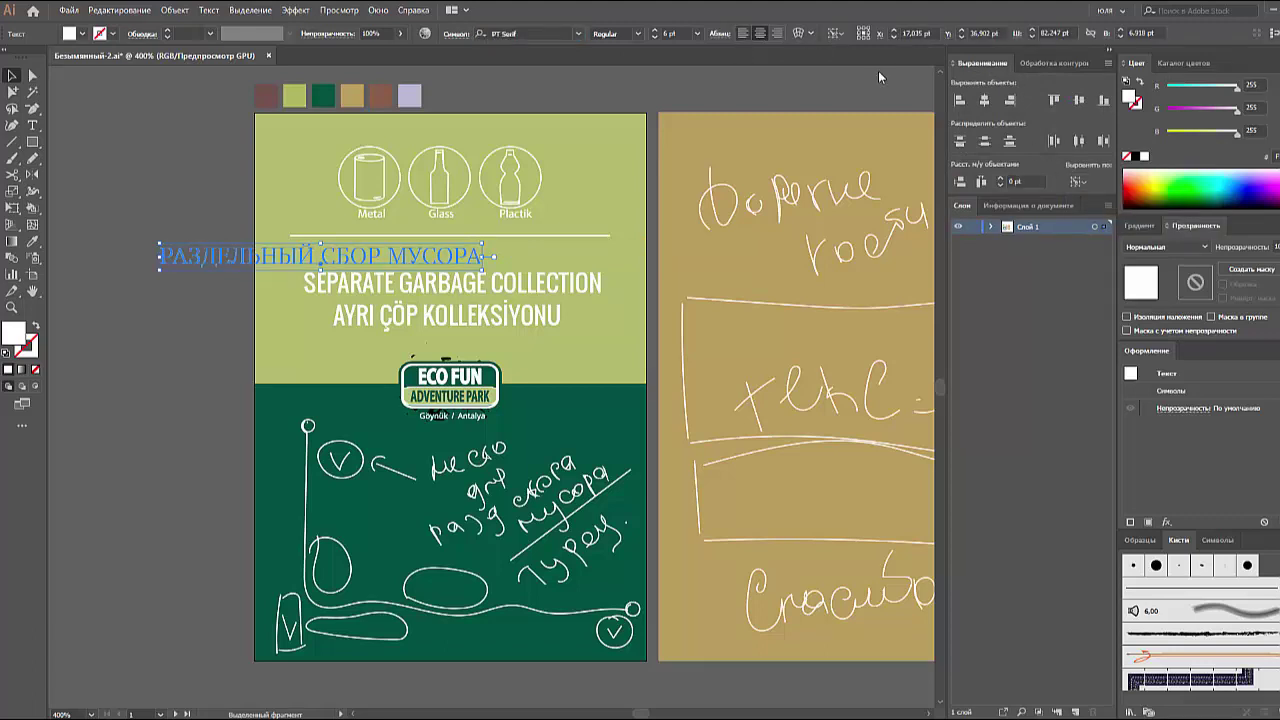
click(1078, 181)
click(1101, 229)
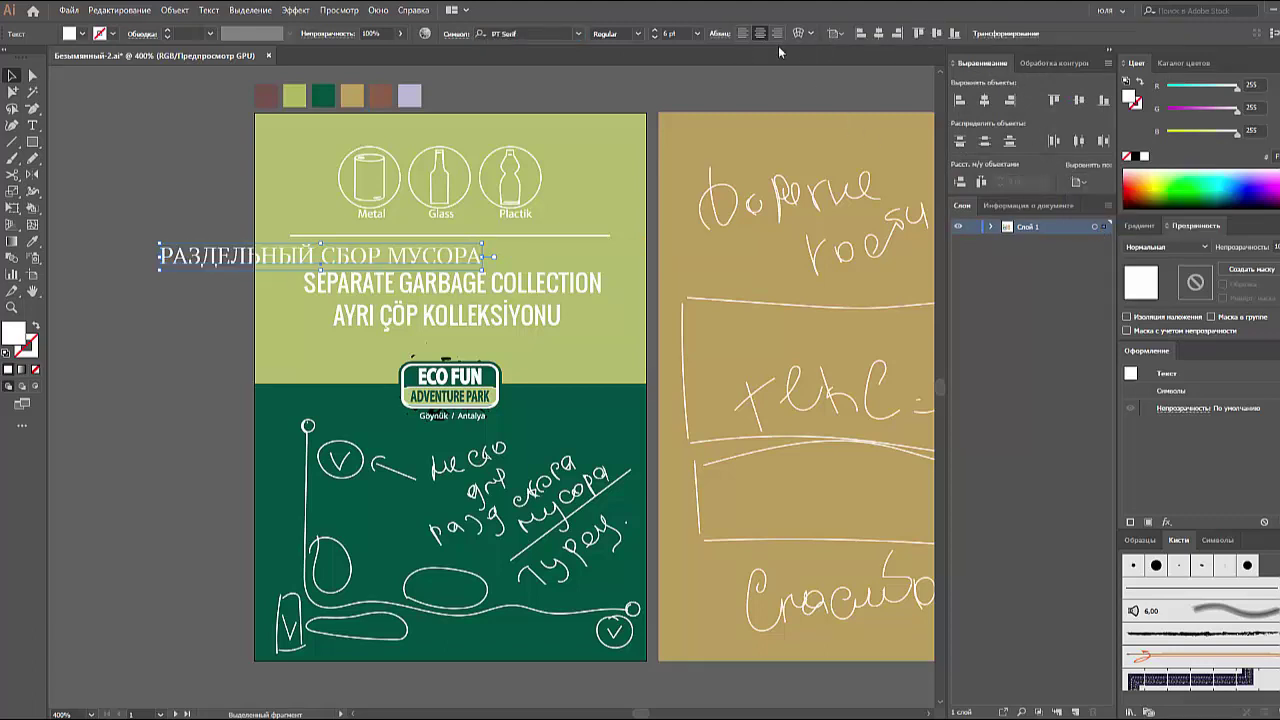
click(984, 100)
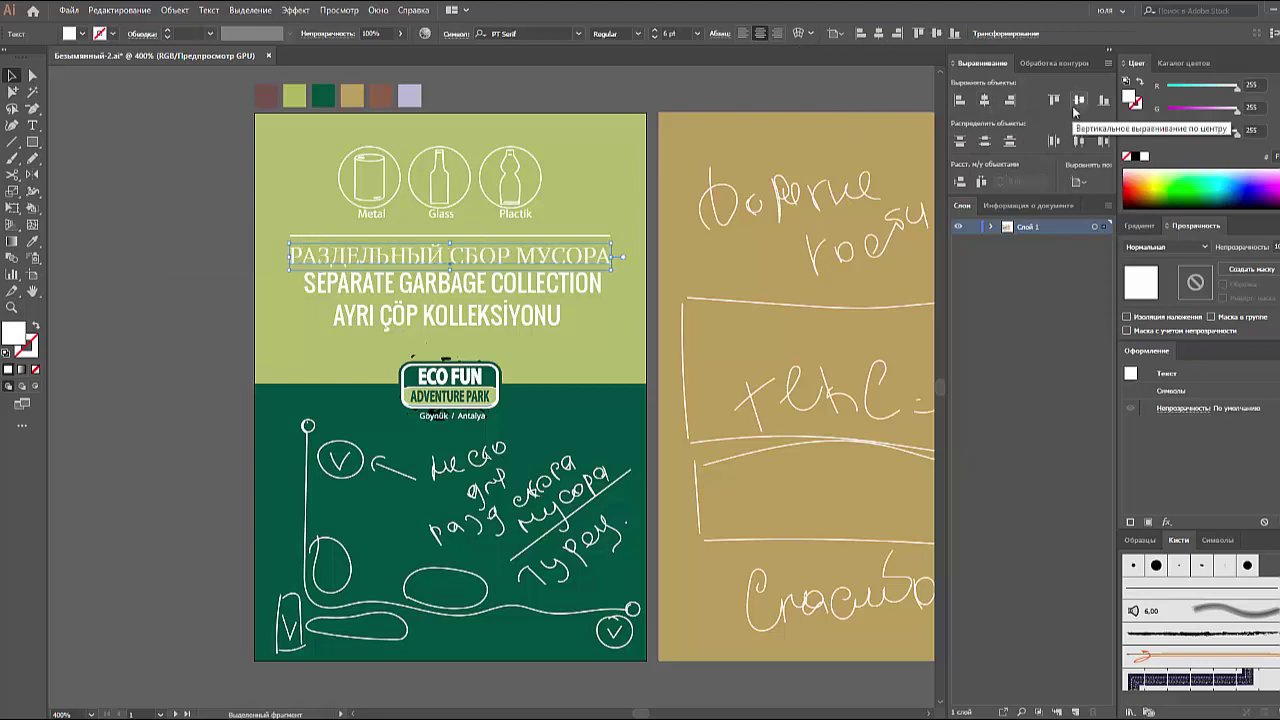
click(1078, 100)
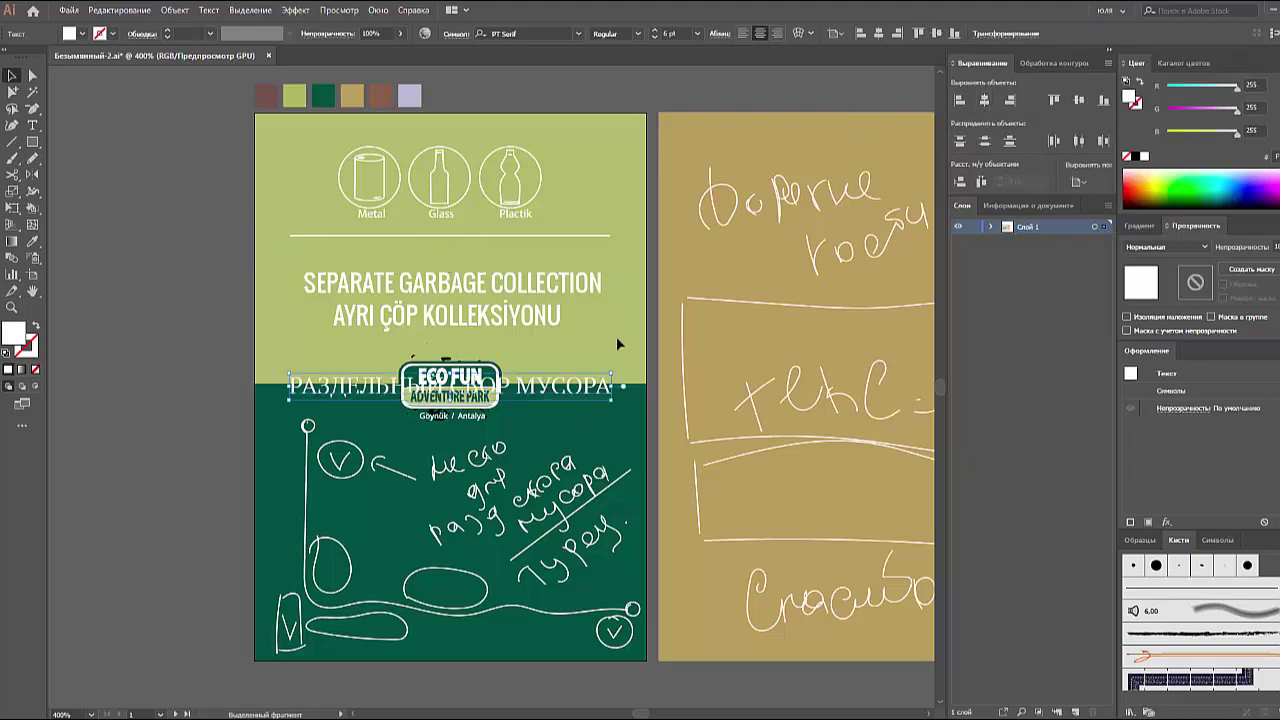
- Move the Russian heading back above SEPARATE GARBAGE COLLECTION and select the English and Turkish block
click(616, 336)
drag(597, 385, 597, 254)
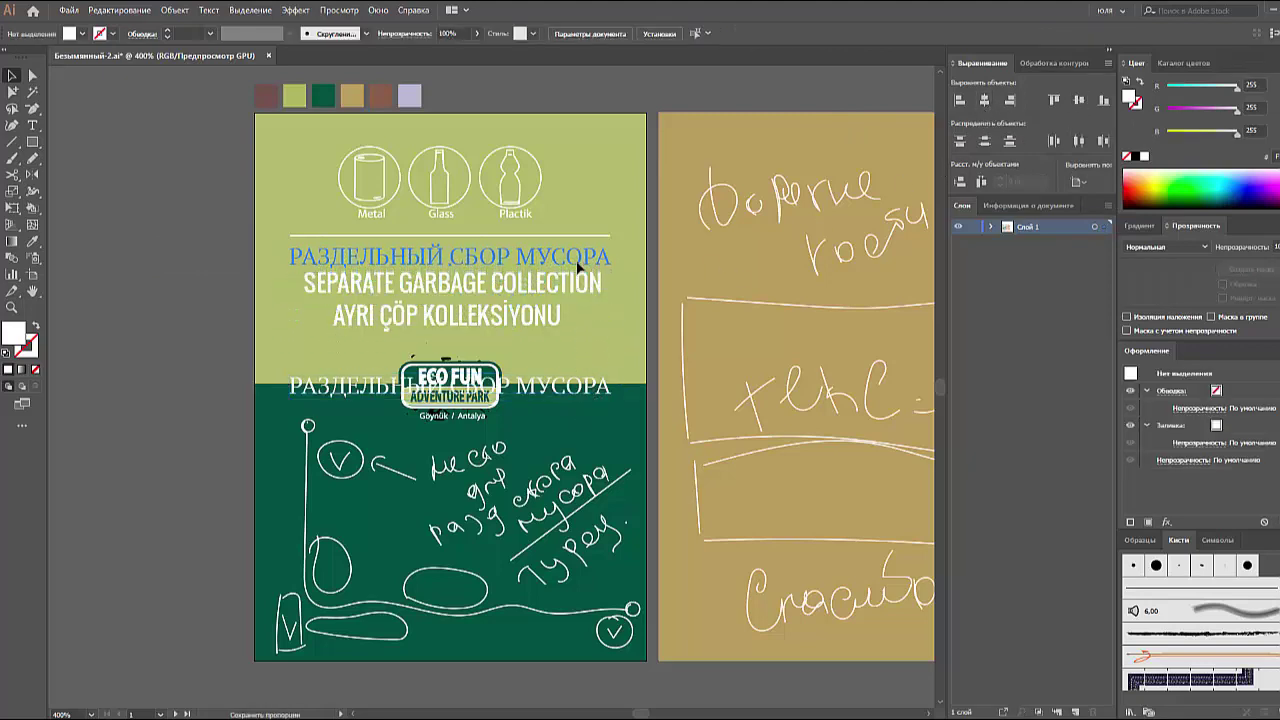
click(600, 327)
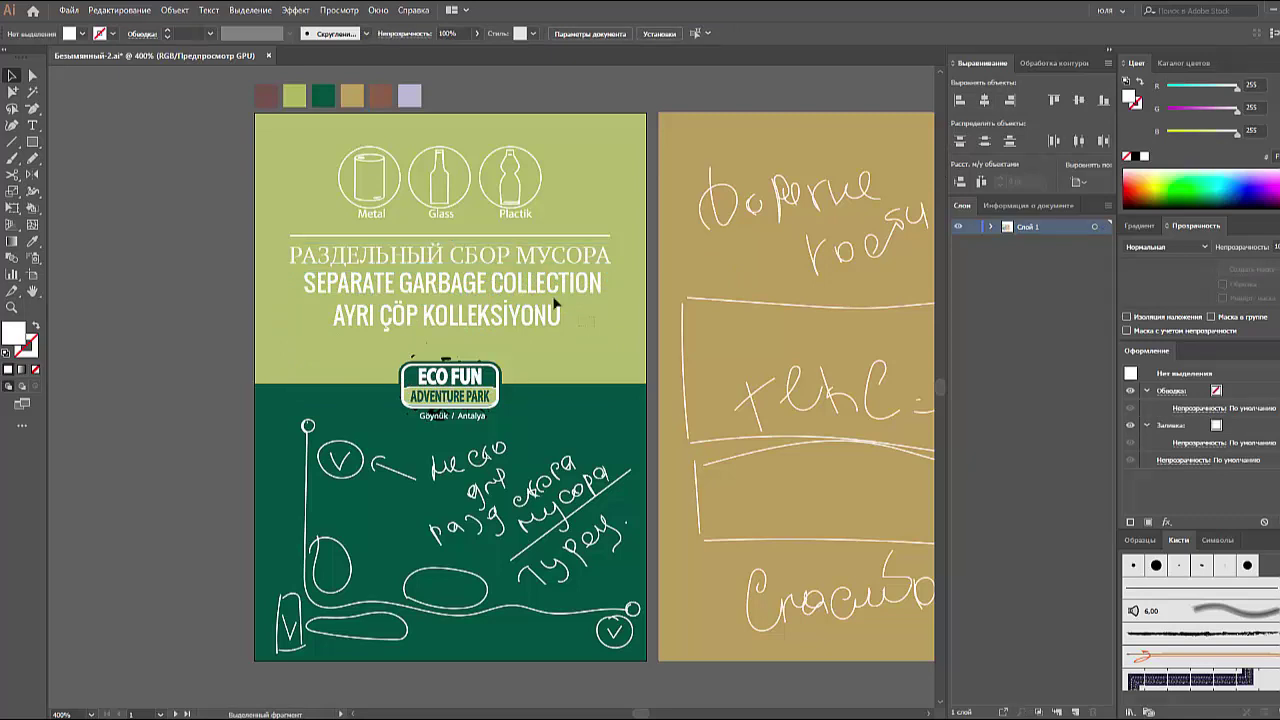
click(518, 253)
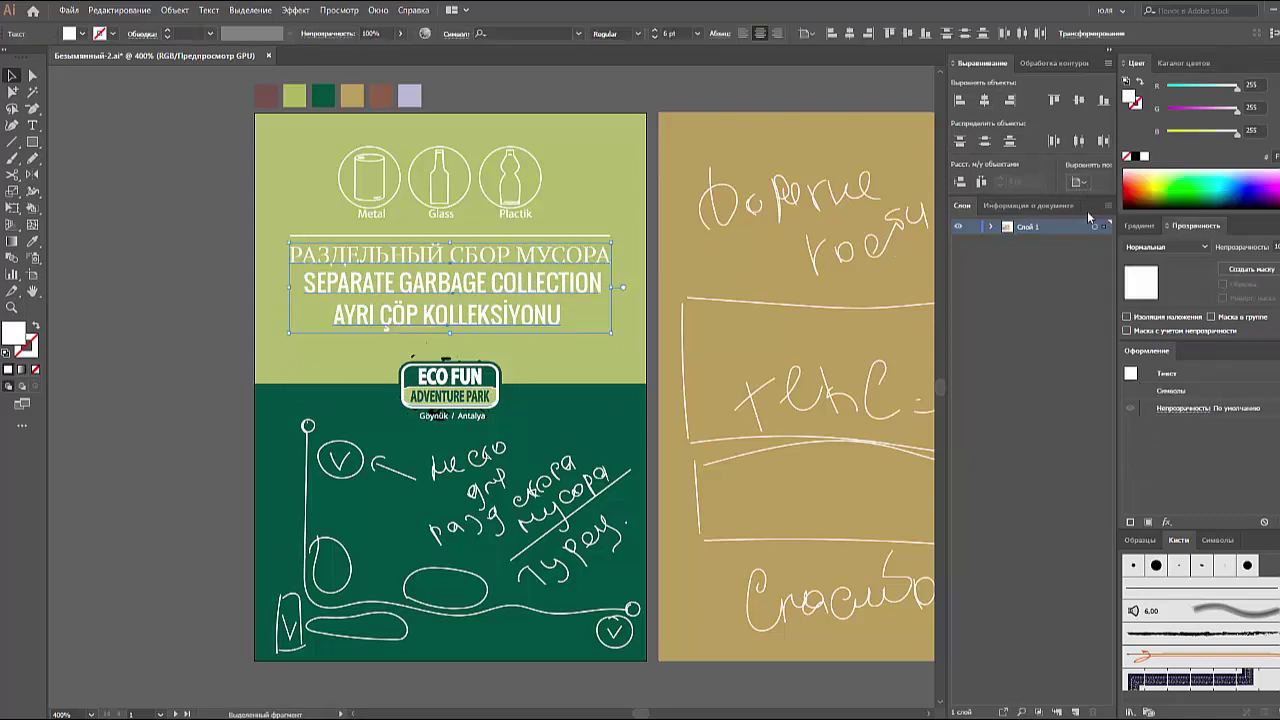
- Vertically distribute the heading lines, settling on 0,4 pt spacing
double_click(1018, 181)
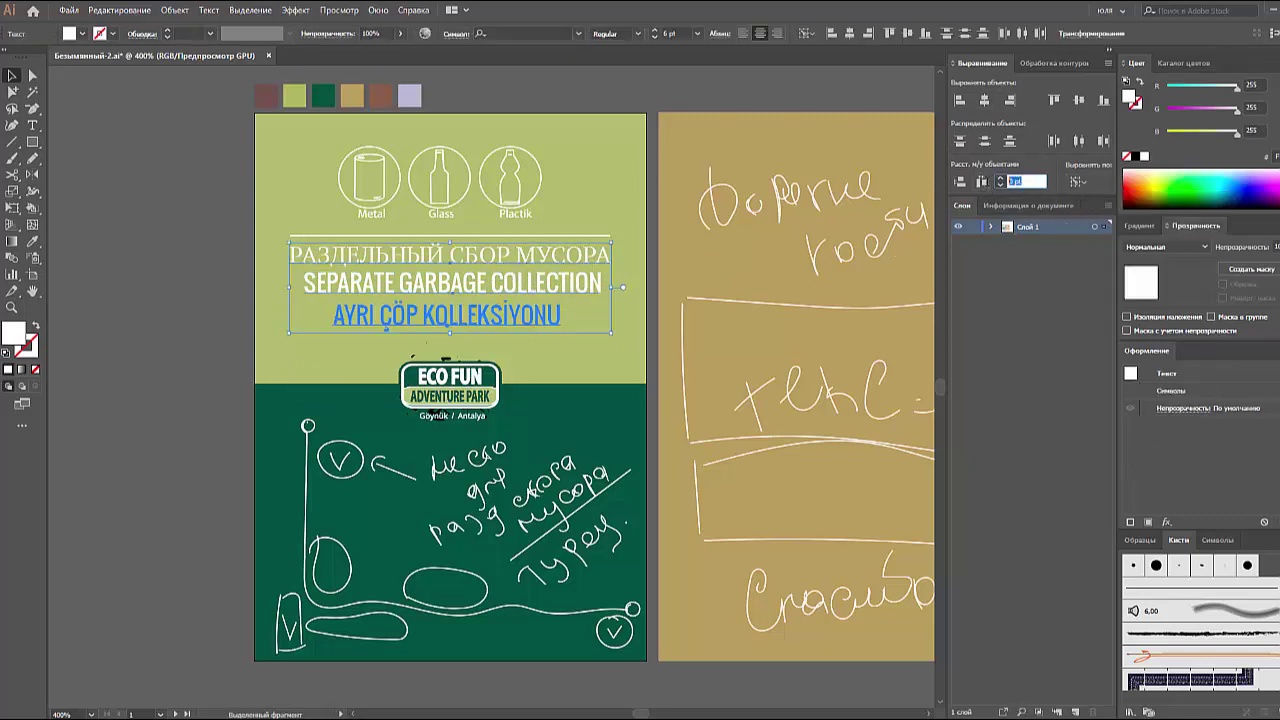
text(2)
click(960, 183)
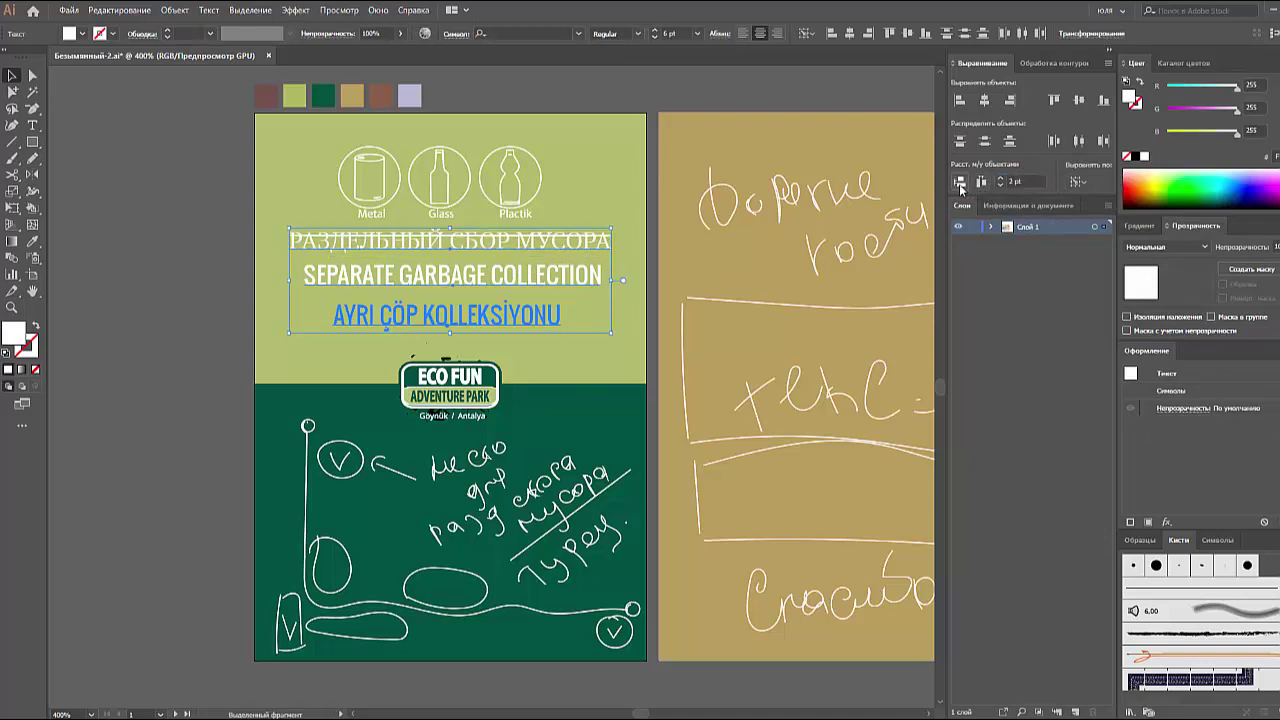
click(961, 183)
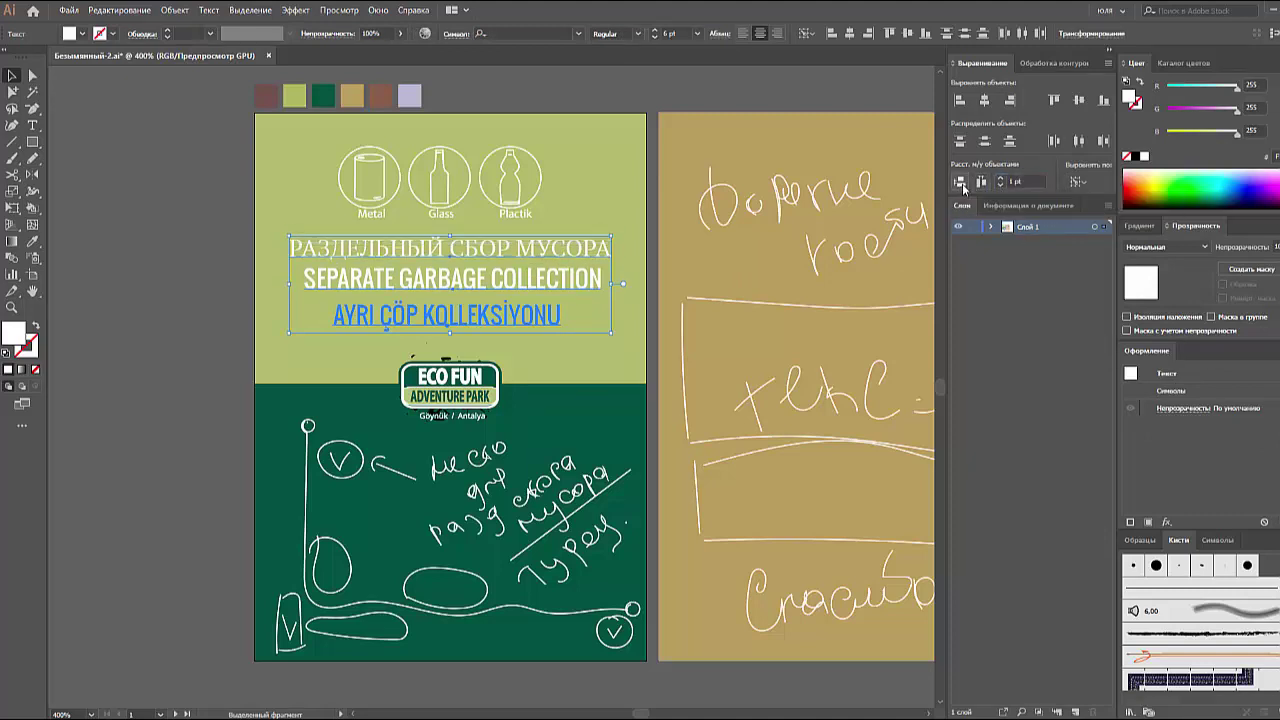
double_click(1025, 181)
text(0,6)
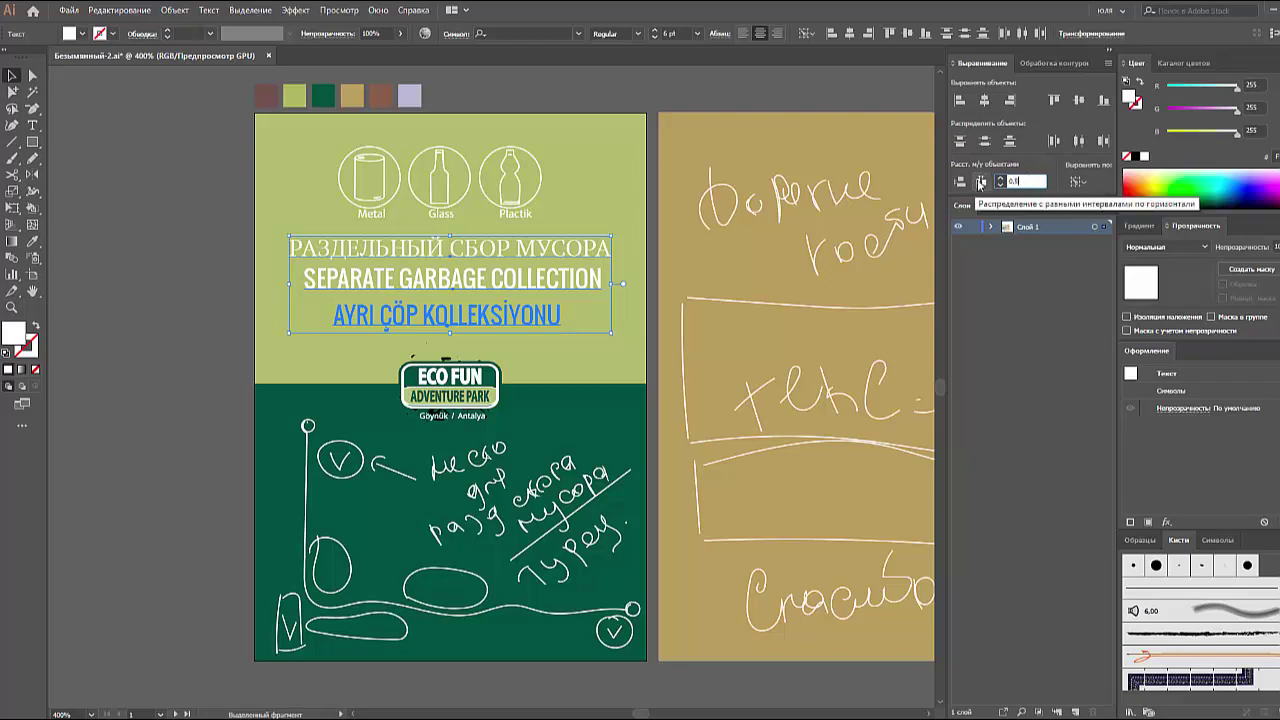
click(961, 184)
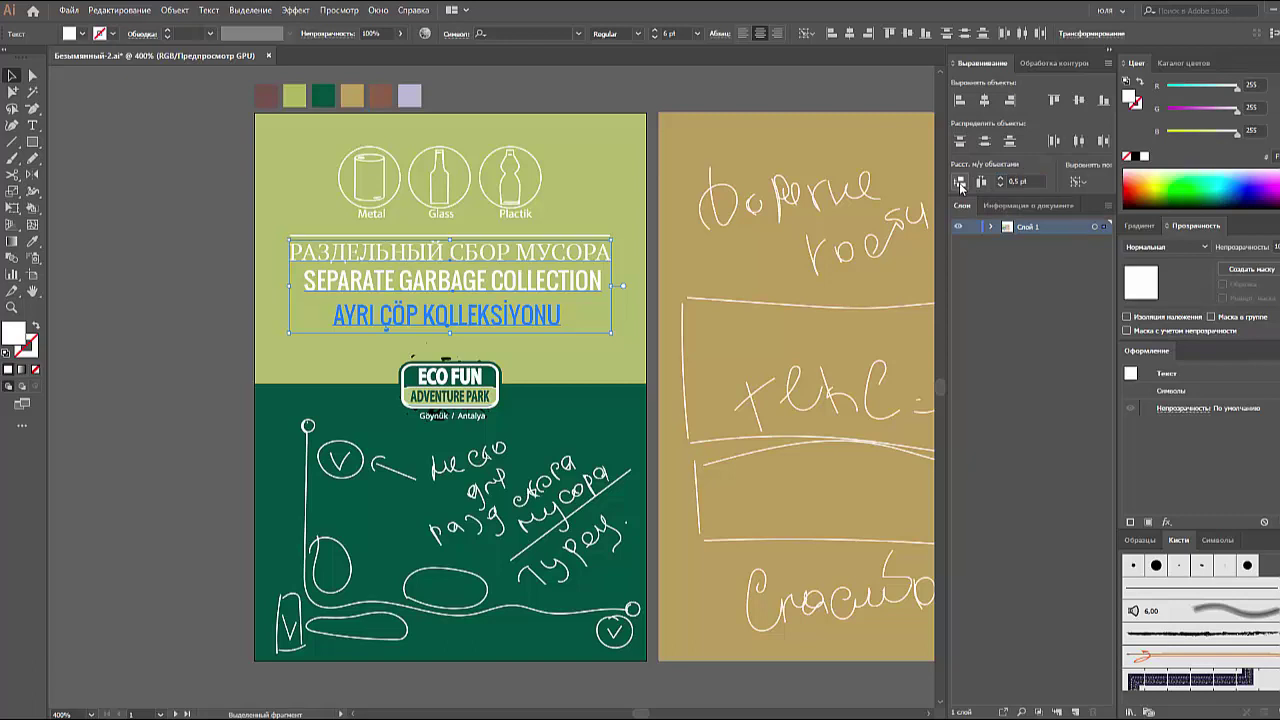
double_click(1028, 181)
text(0,4)
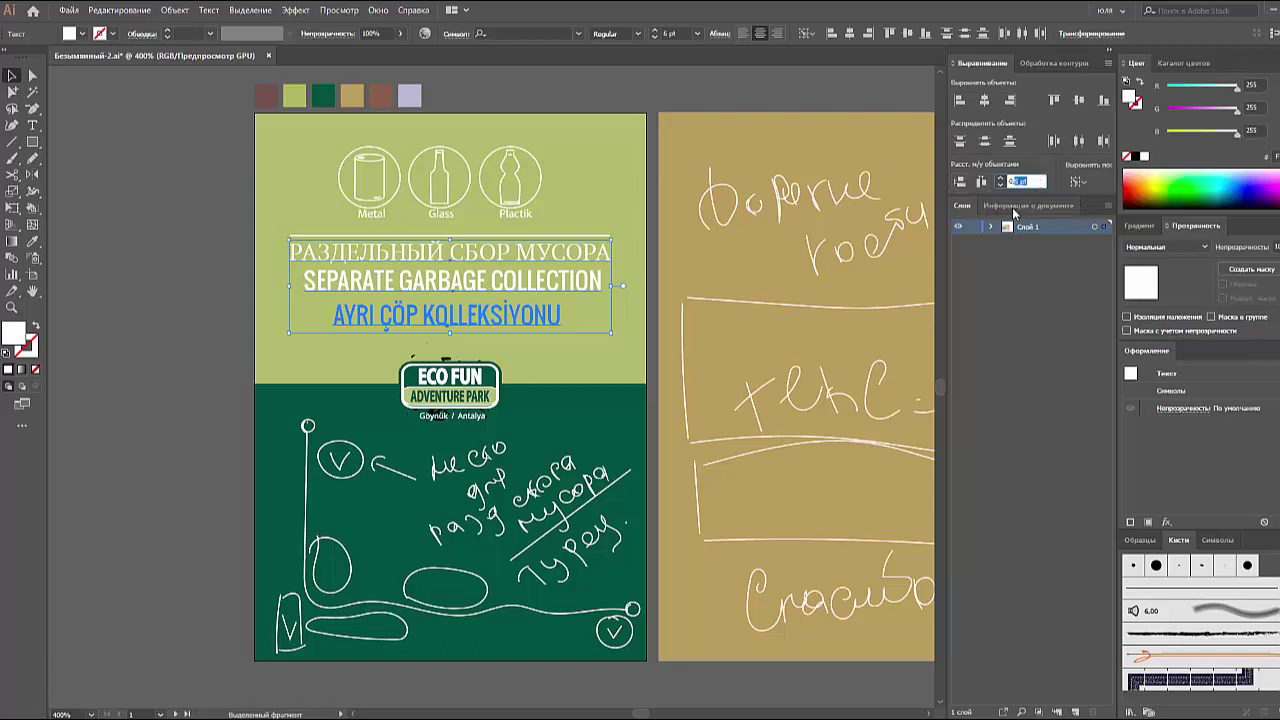
click(961, 184)
- Place SEPARATE GARBAGE COLLECTION below the Turkish line and shift the three-line title slightly down
click(598, 360)
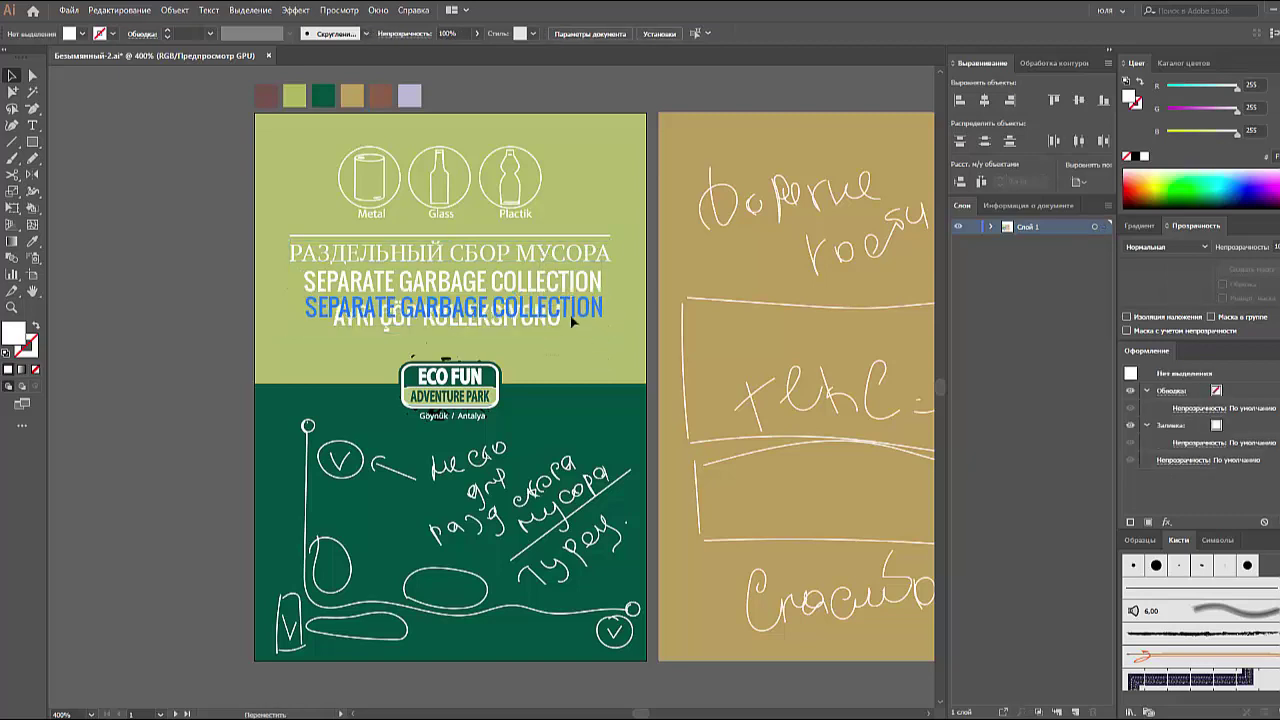
mouse_move(572, 287)
mouse_down()
mouse_move(572, 348)
mouse_move(552, 282)
mouse_up()
shift+click(552, 314)
shift+click(544, 257)
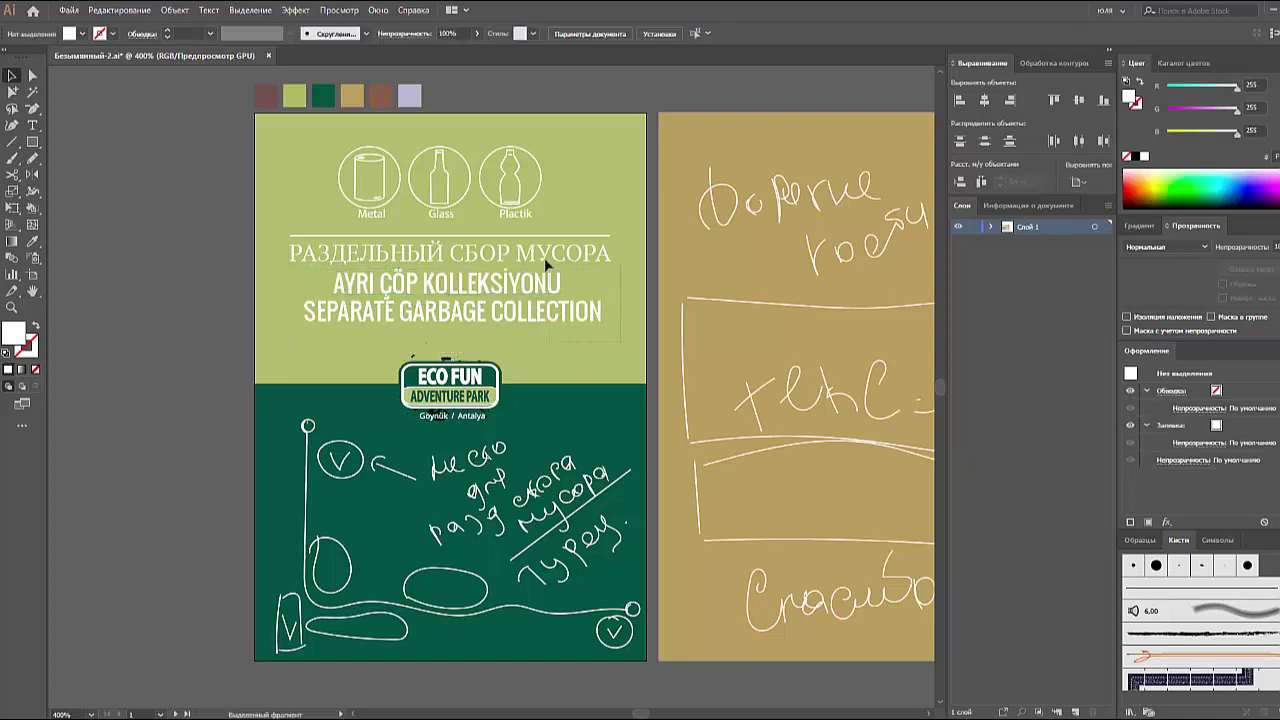
drag(565, 290, 565, 297)
click(574, 344)
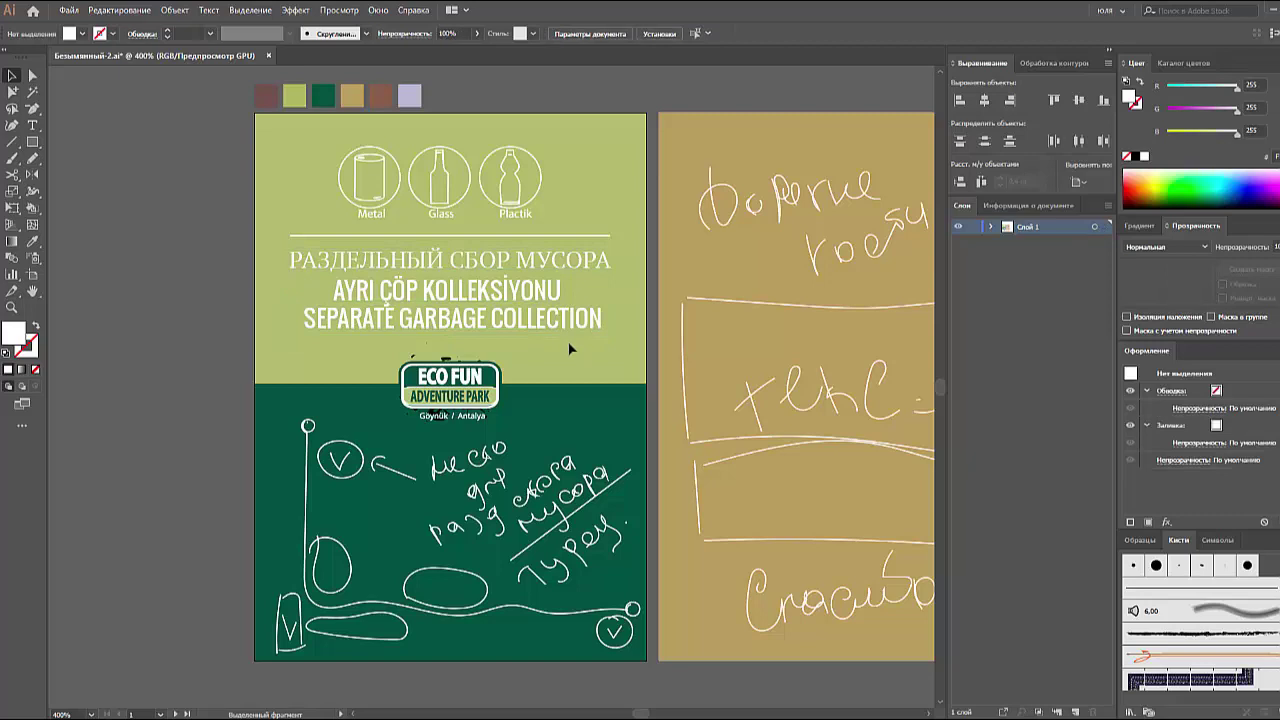
click(554, 294)
click(585, 291)
drag(596, 322, 596, 325)
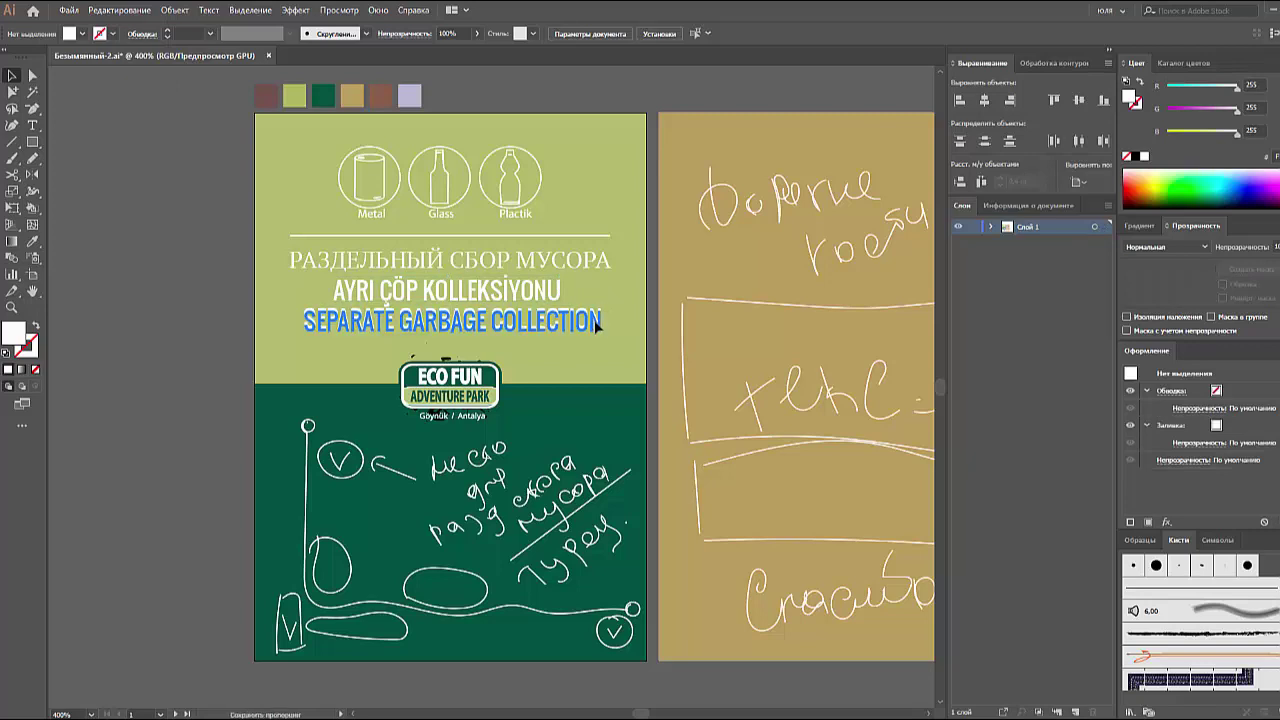
click(610, 365)
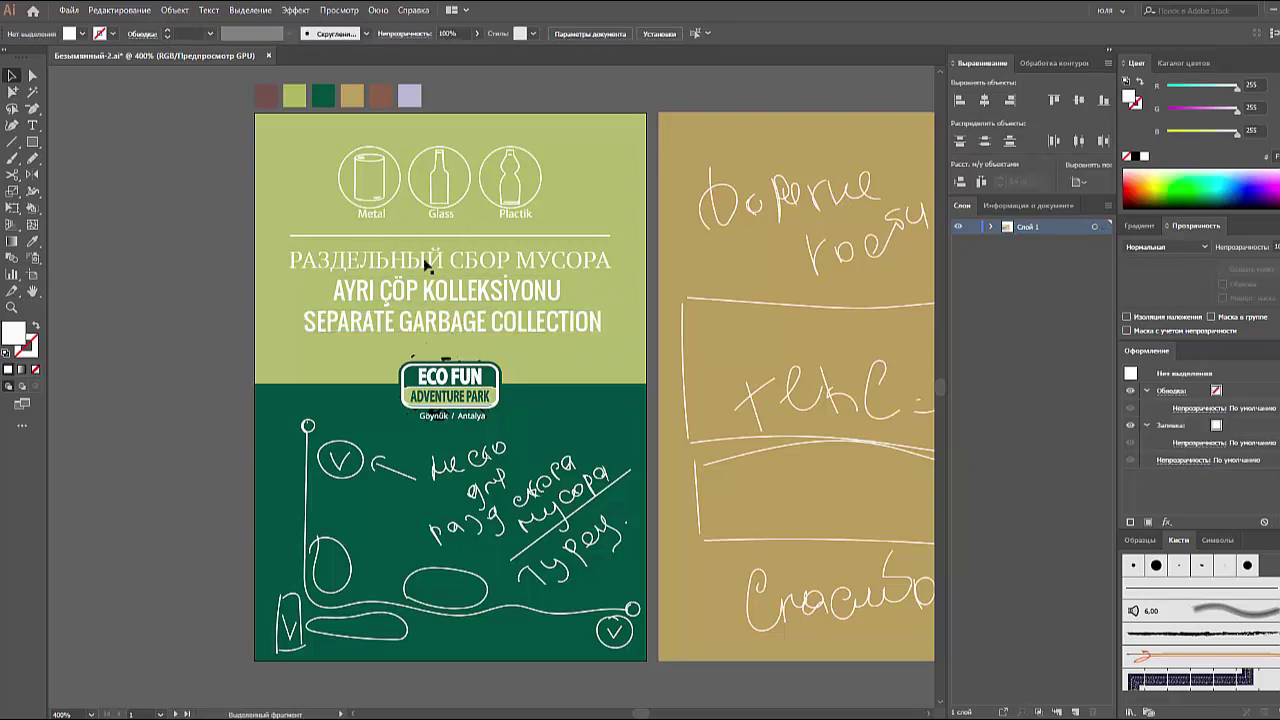
- Isolate the icon group, nudge the Metal, Glass and Plactik labels down, then exit isolation
click(372, 200)
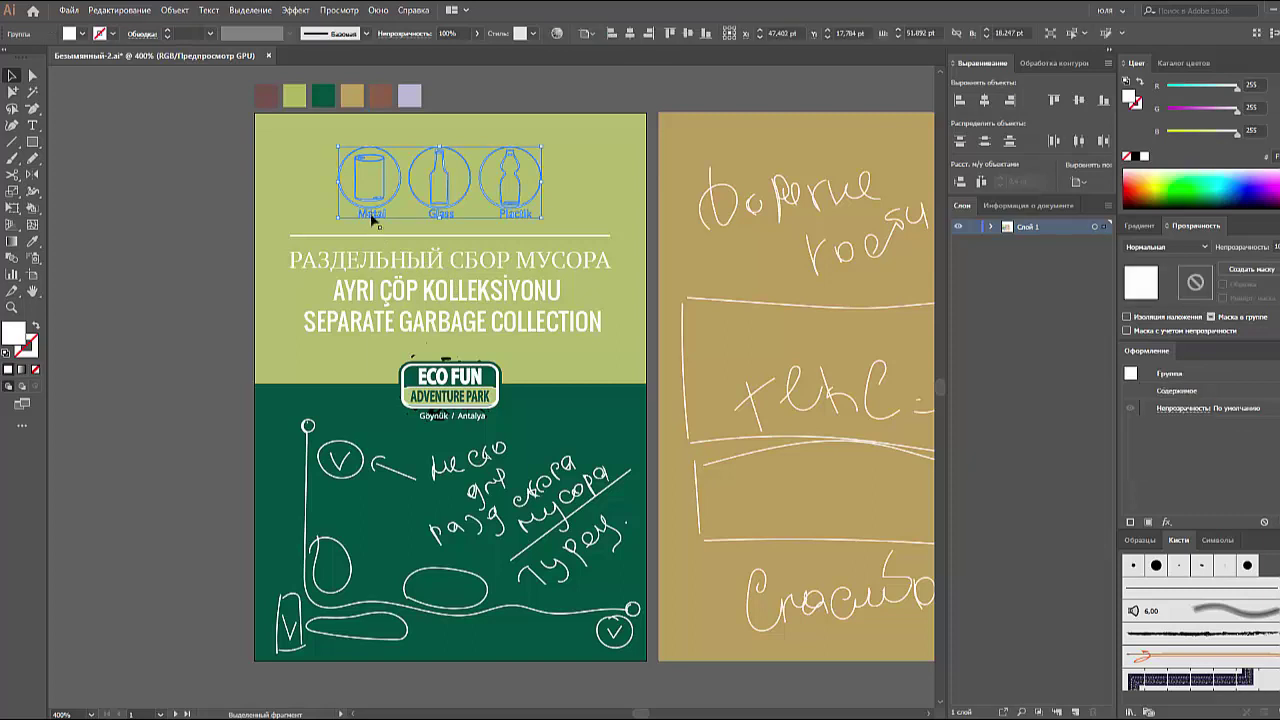
right_click(371, 214)
click(415, 315)
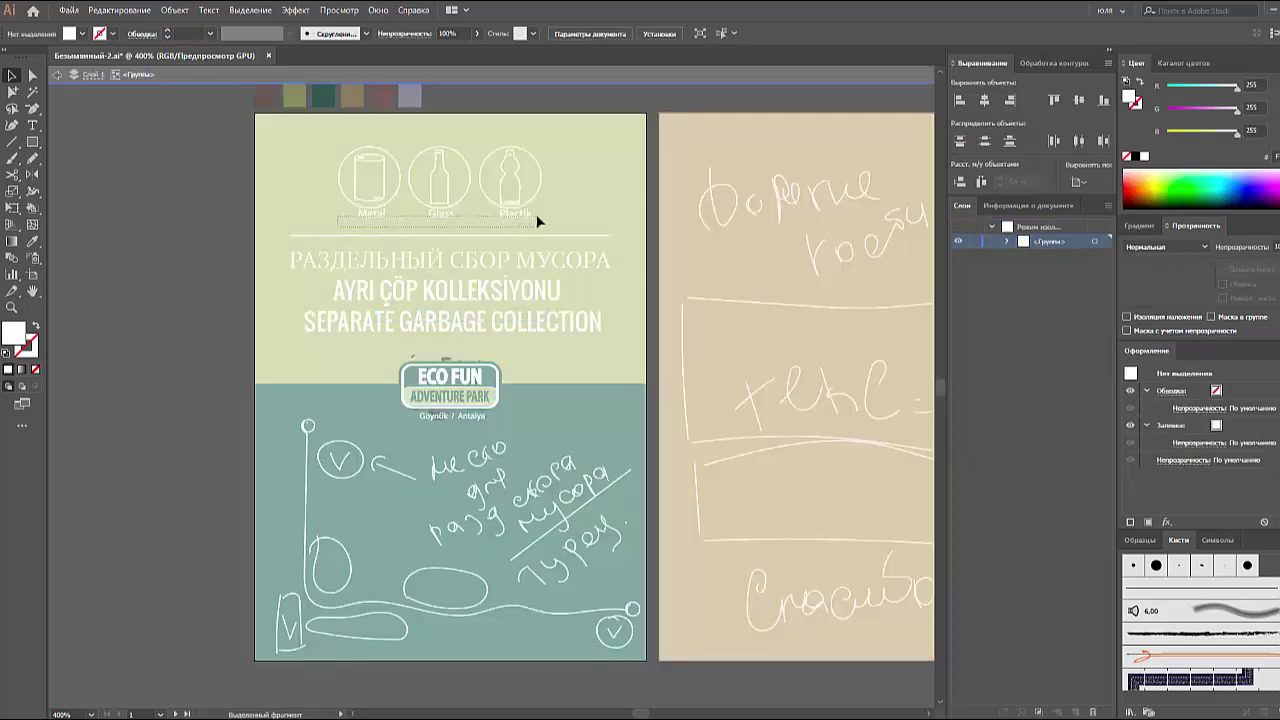
drag(537, 221, 537, 217)
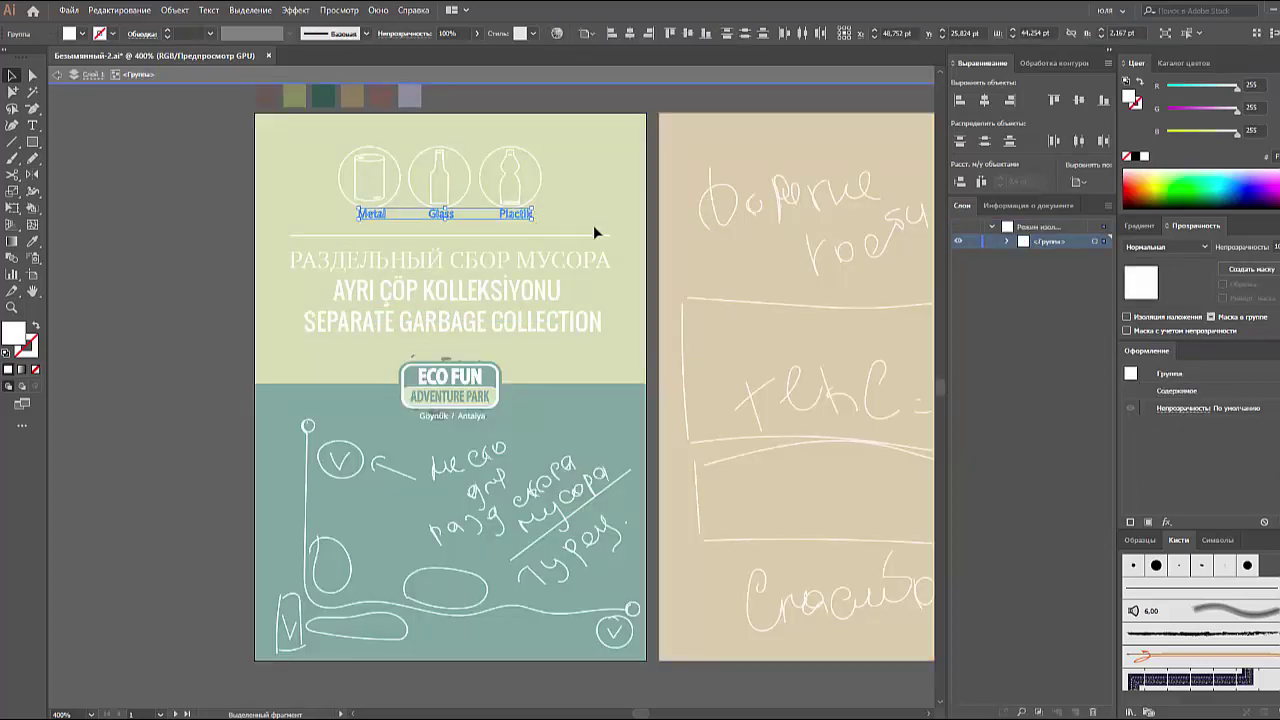
click(339, 232)
drag(547, 211, 547, 214)
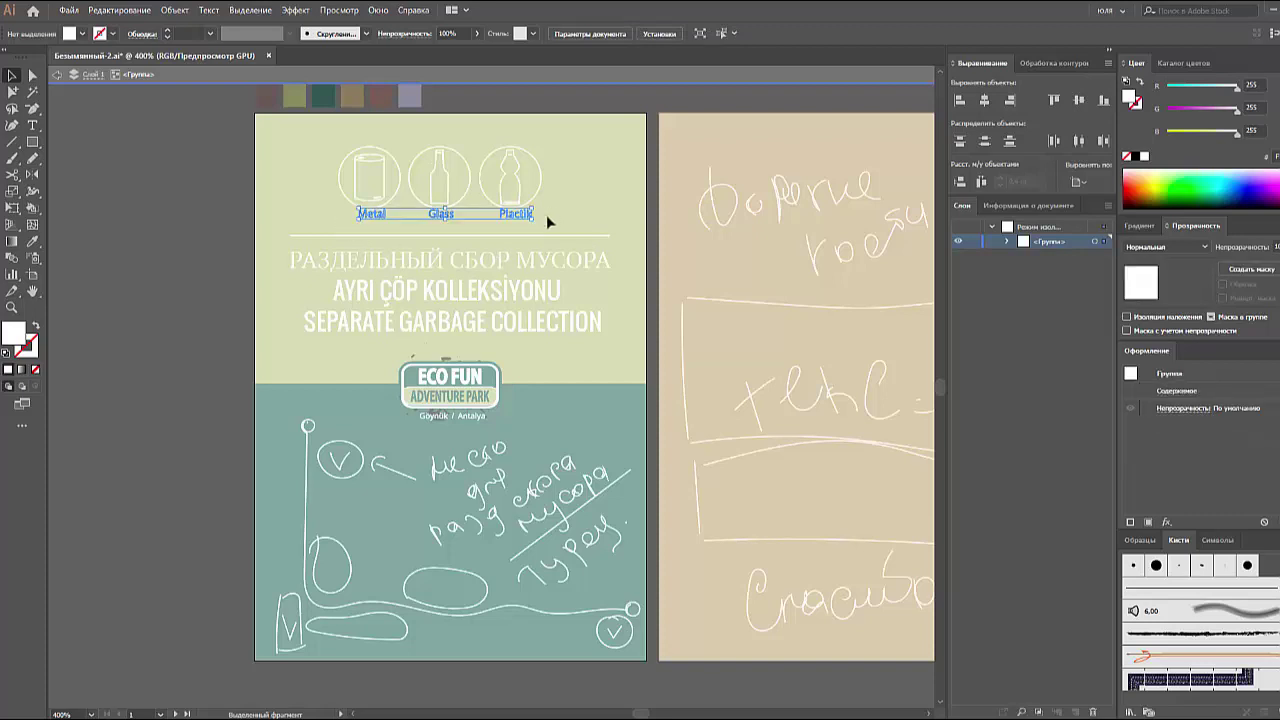
click(548, 208)
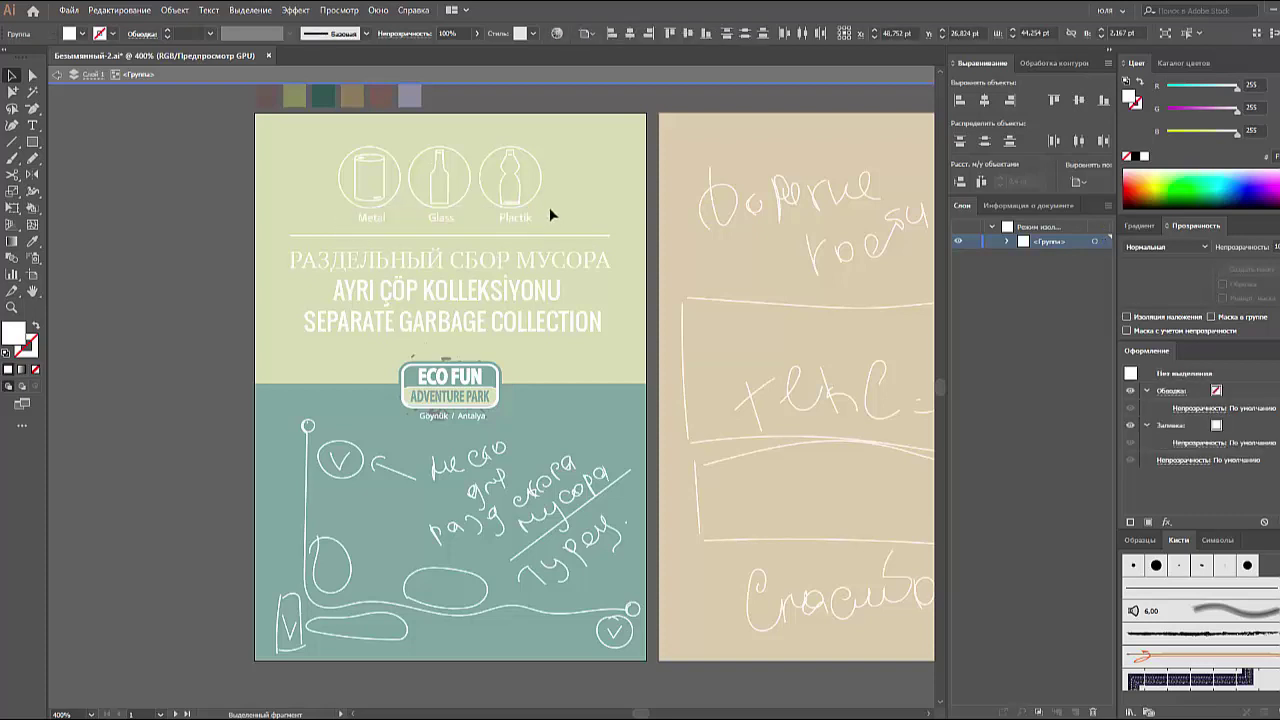
double_click(553, 209)
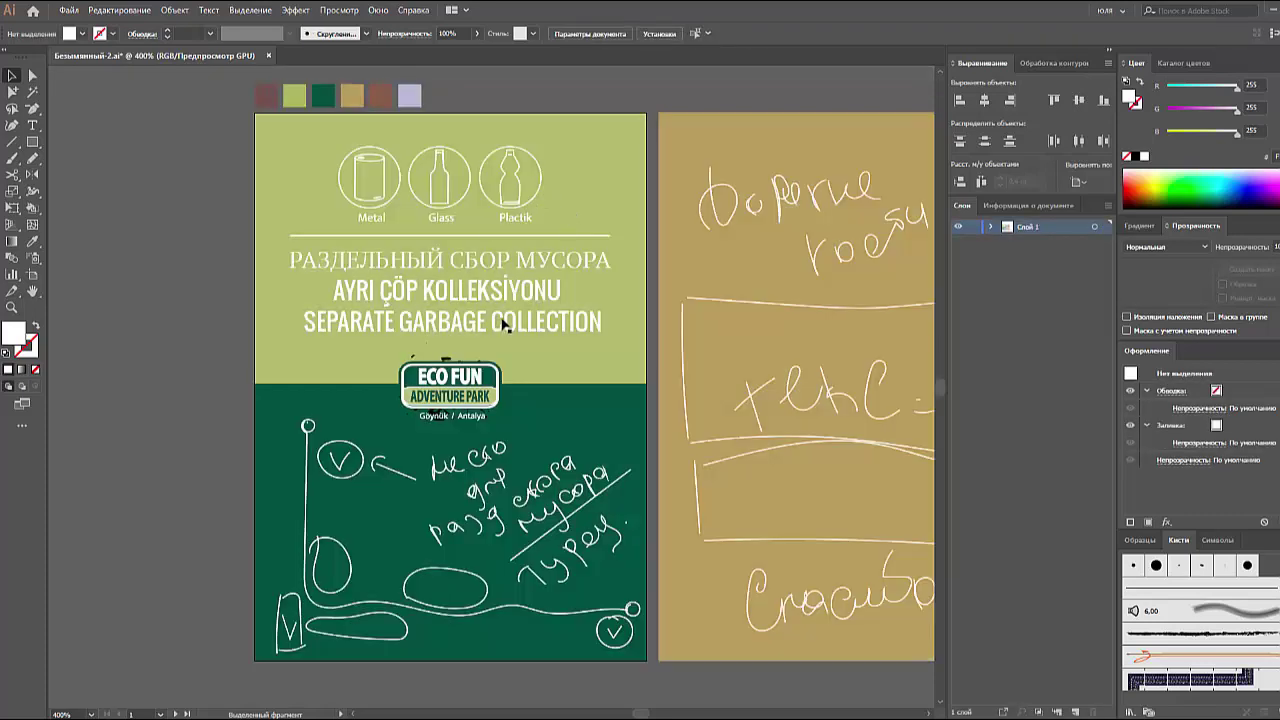
scroll(543, 412, down, 3)
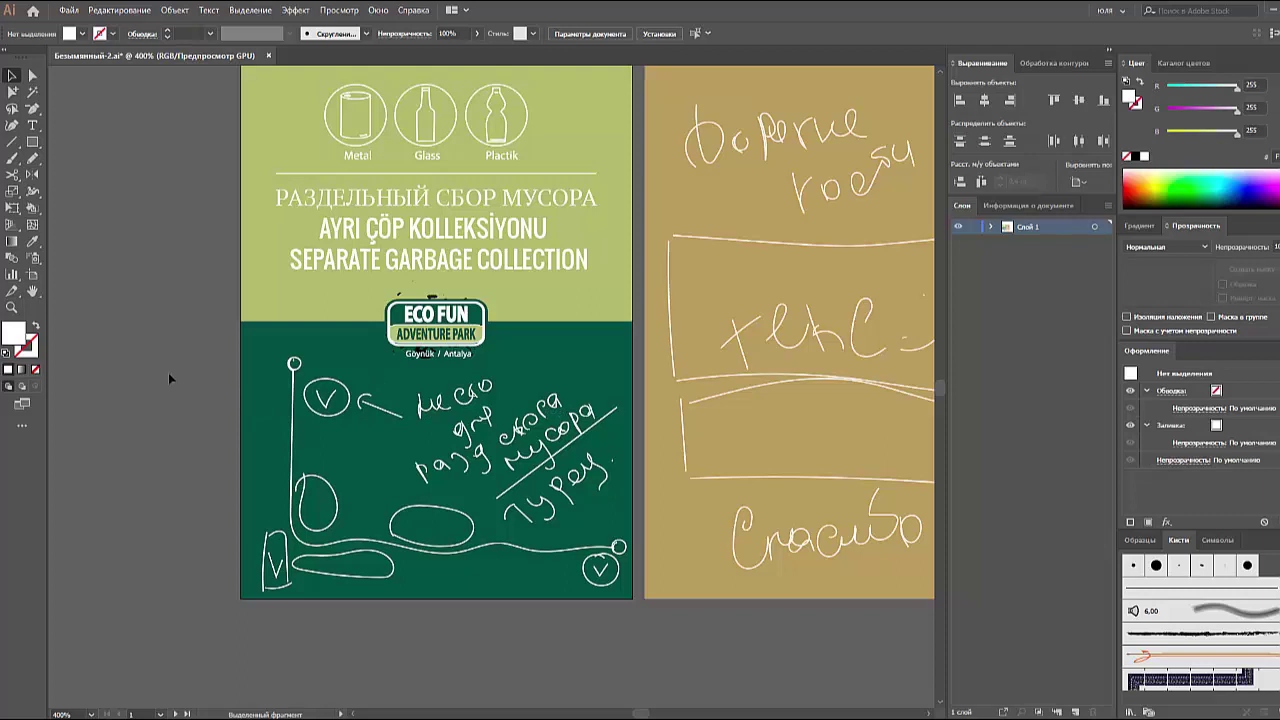
- Draw a tall white rectangle to the left of the page
click(32, 142)
drag(130, 238, 190, 361)
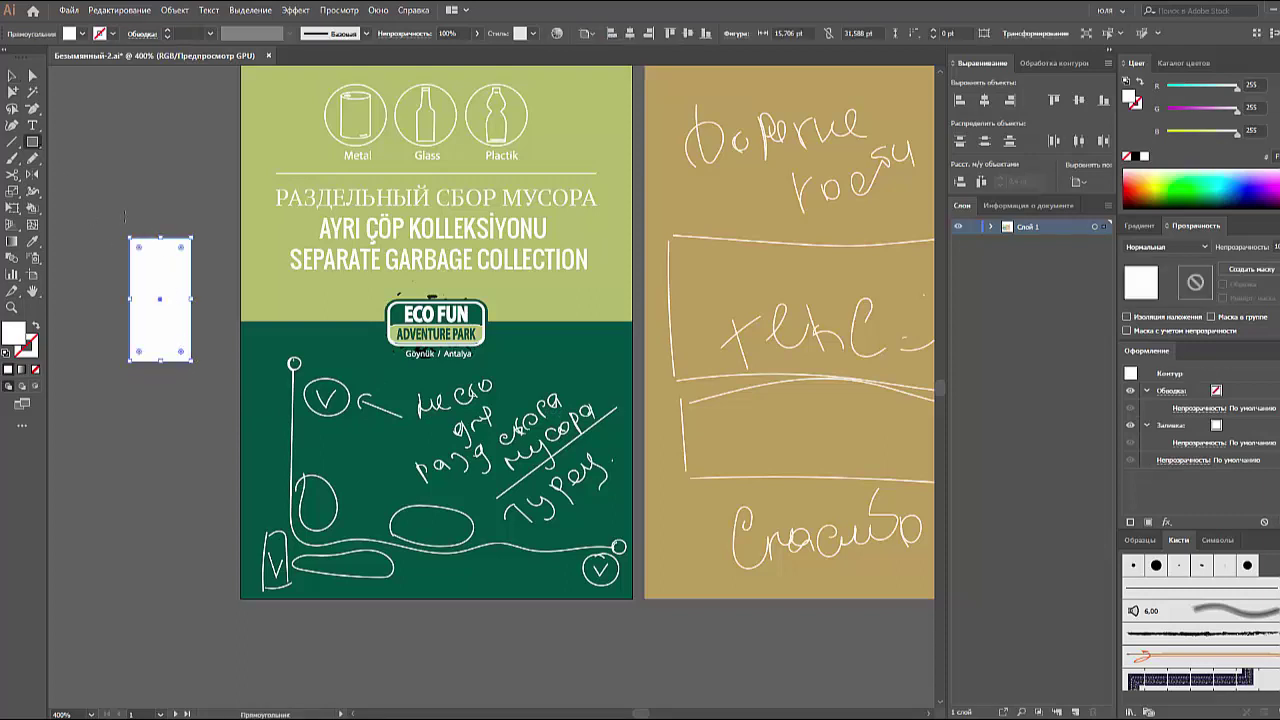
click(12, 75)
scroll(150, 340, down, 3)
scroll(150, 340, up, 3)
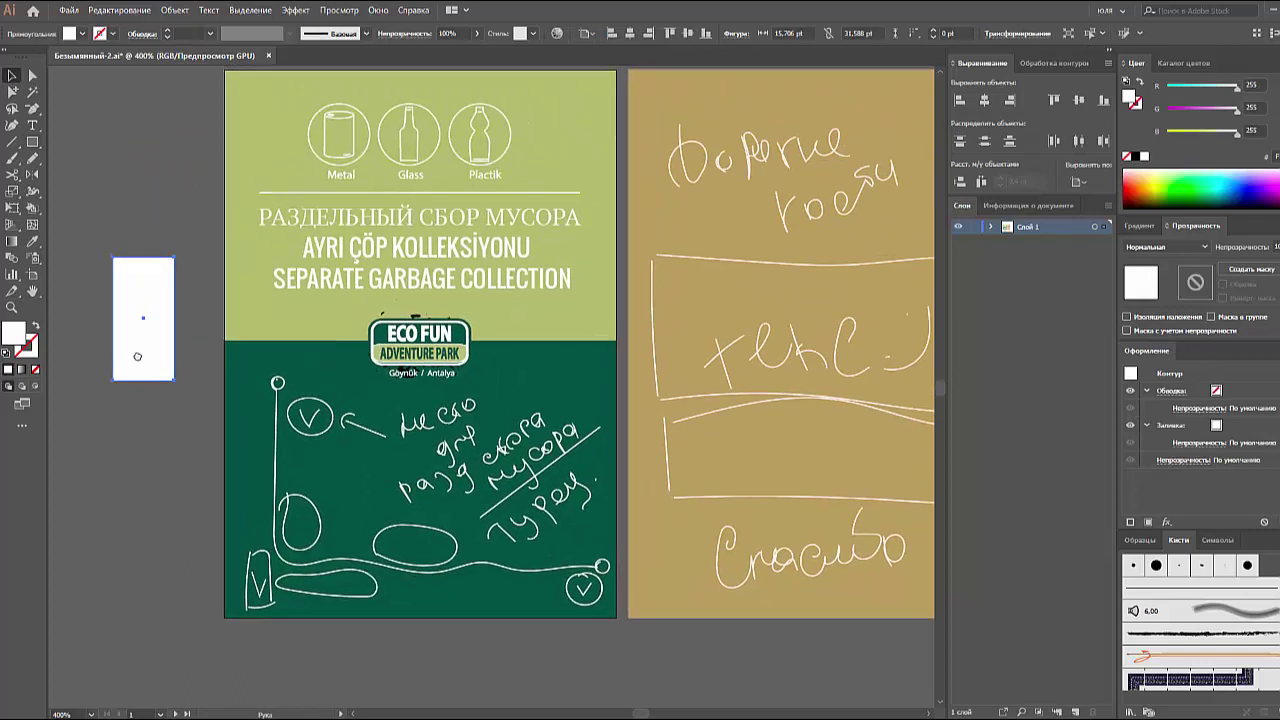
- Duplicate the rectangle above itself and skew the copy into a trapezoid lid
mouse_move(145, 354)
mouse_down()
mouse_move(147, 165)
mouse_move(143, 218)
mouse_up()
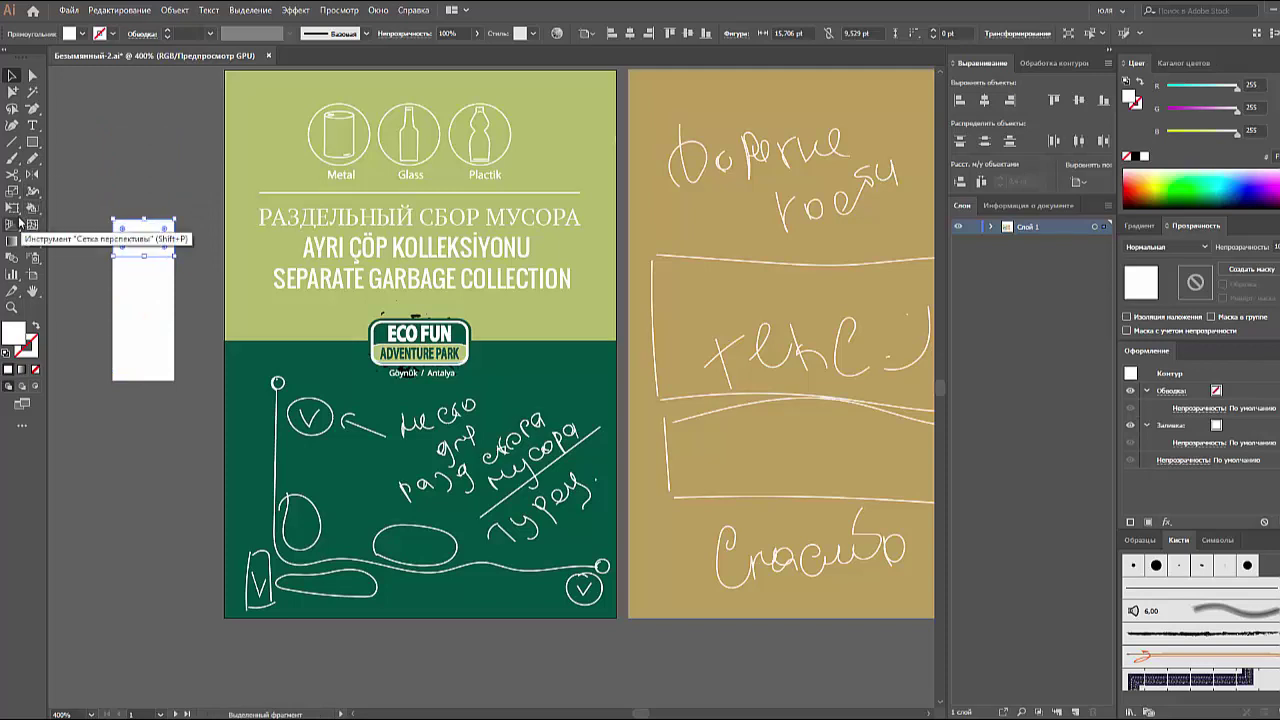
click(14, 209)
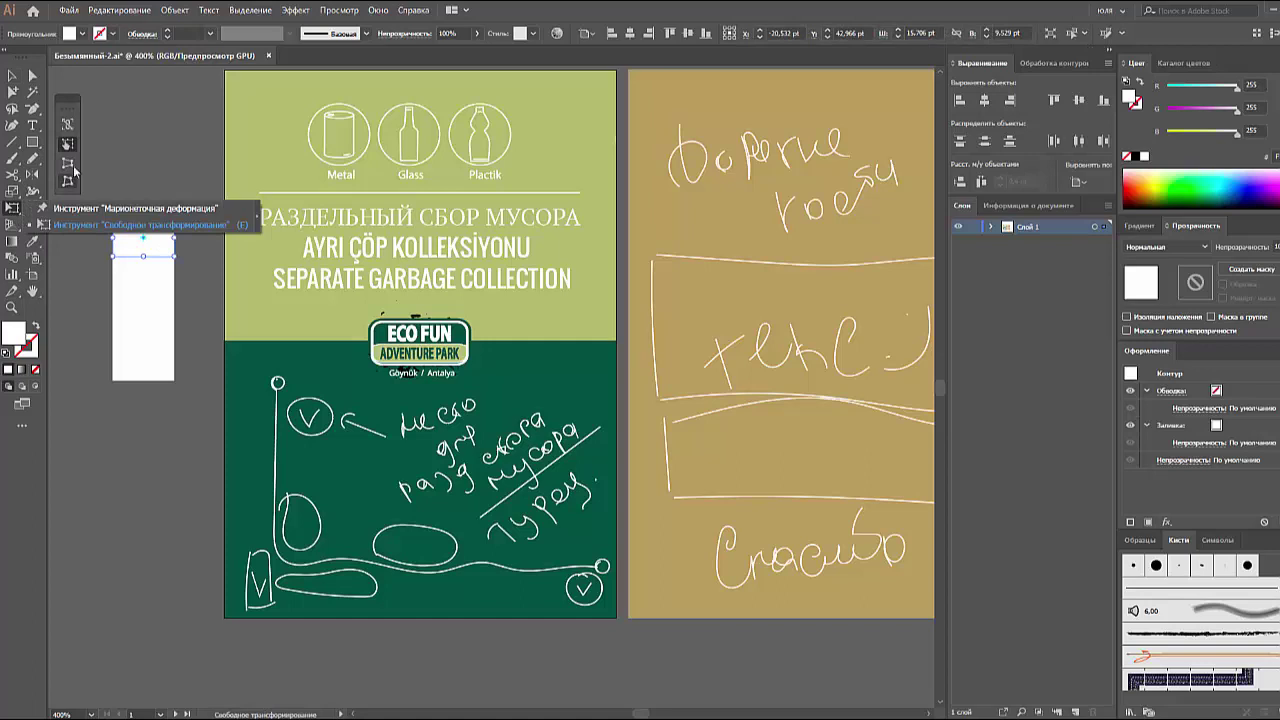
drag(174, 256, 181, 255)
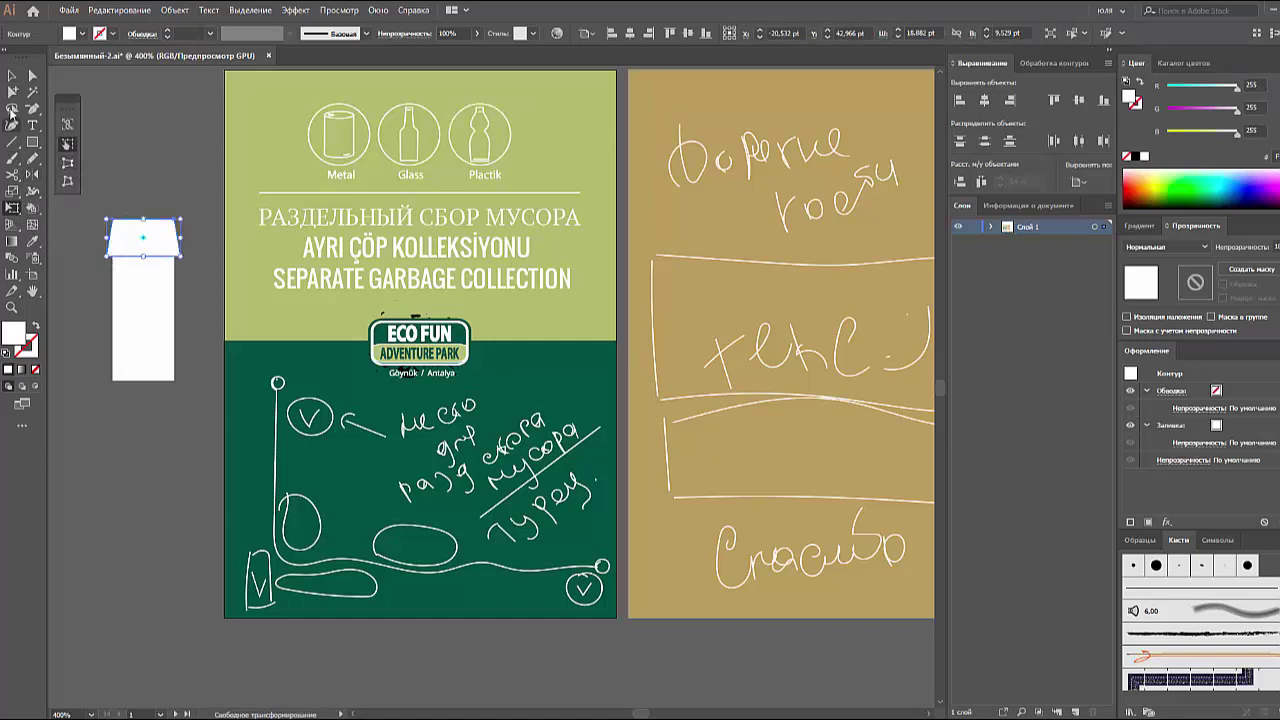
click(12, 76)
click(79, 161)
drag(30, 152, 100, 208)
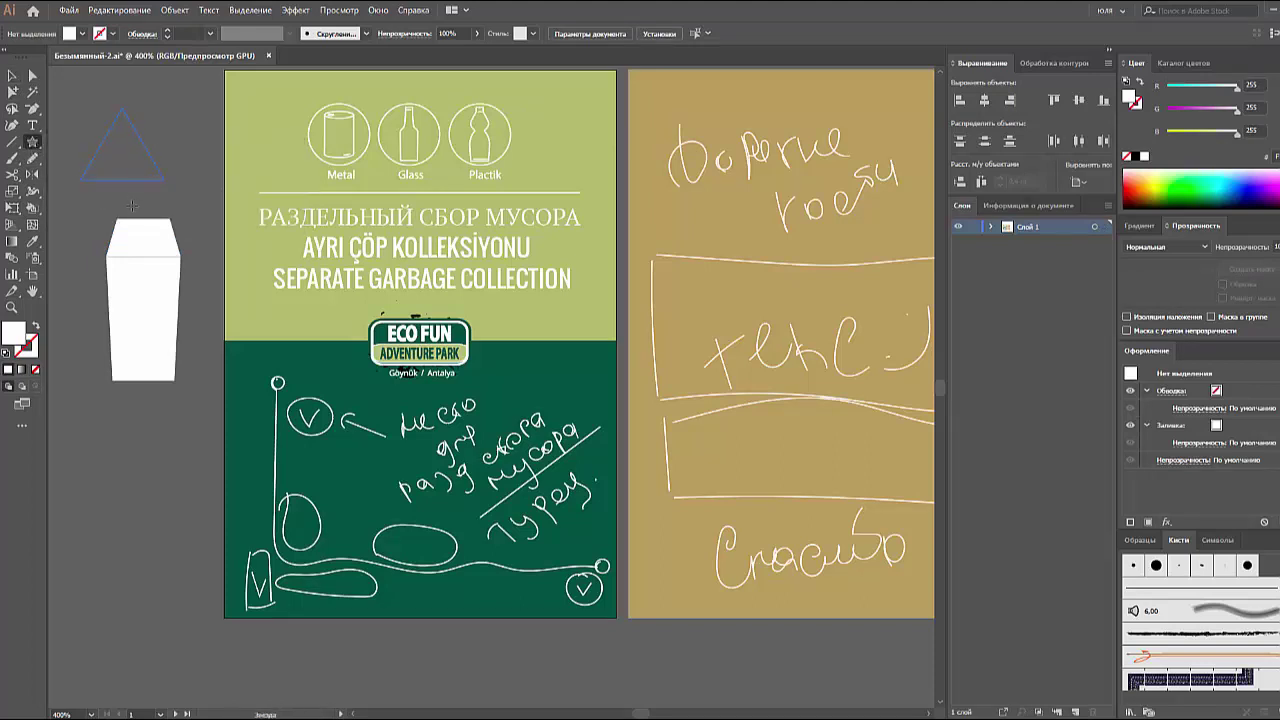
- Draw a white 3-point triangle, move it below the bin and duplicate it above
drag(131, 205, 132, 206)
click(12, 76)
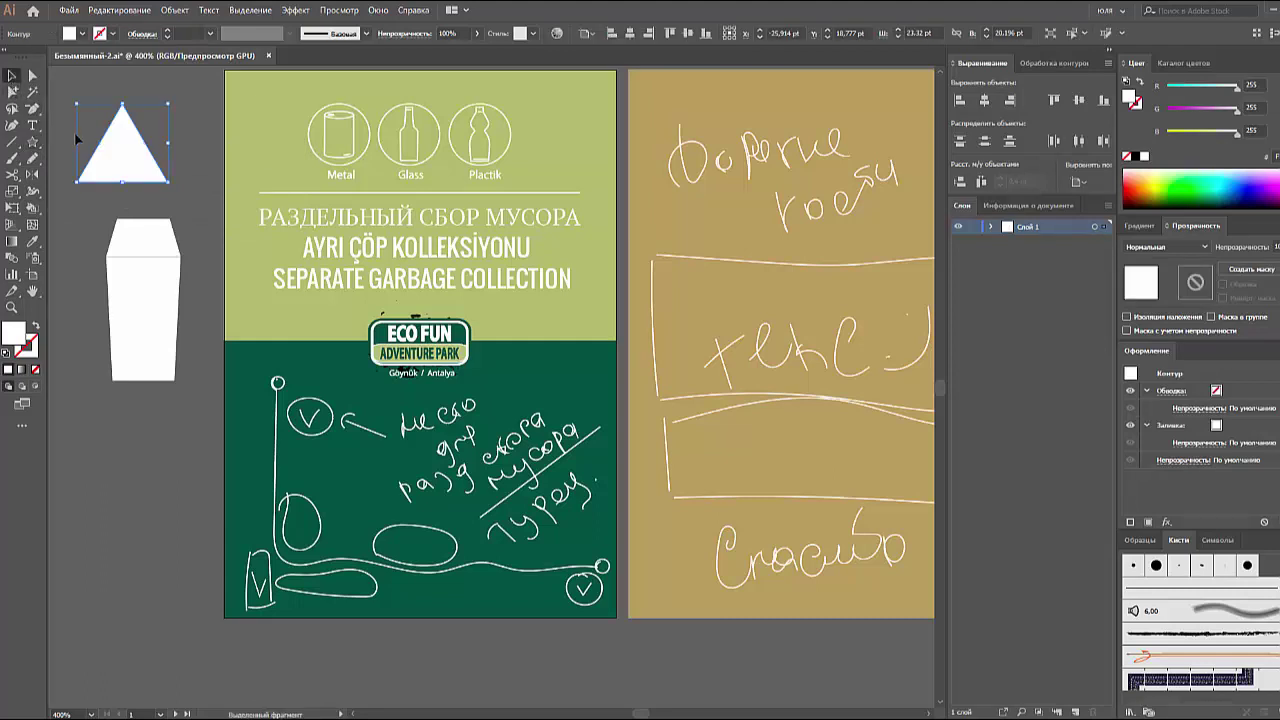
drag(114, 163, 150, 469)
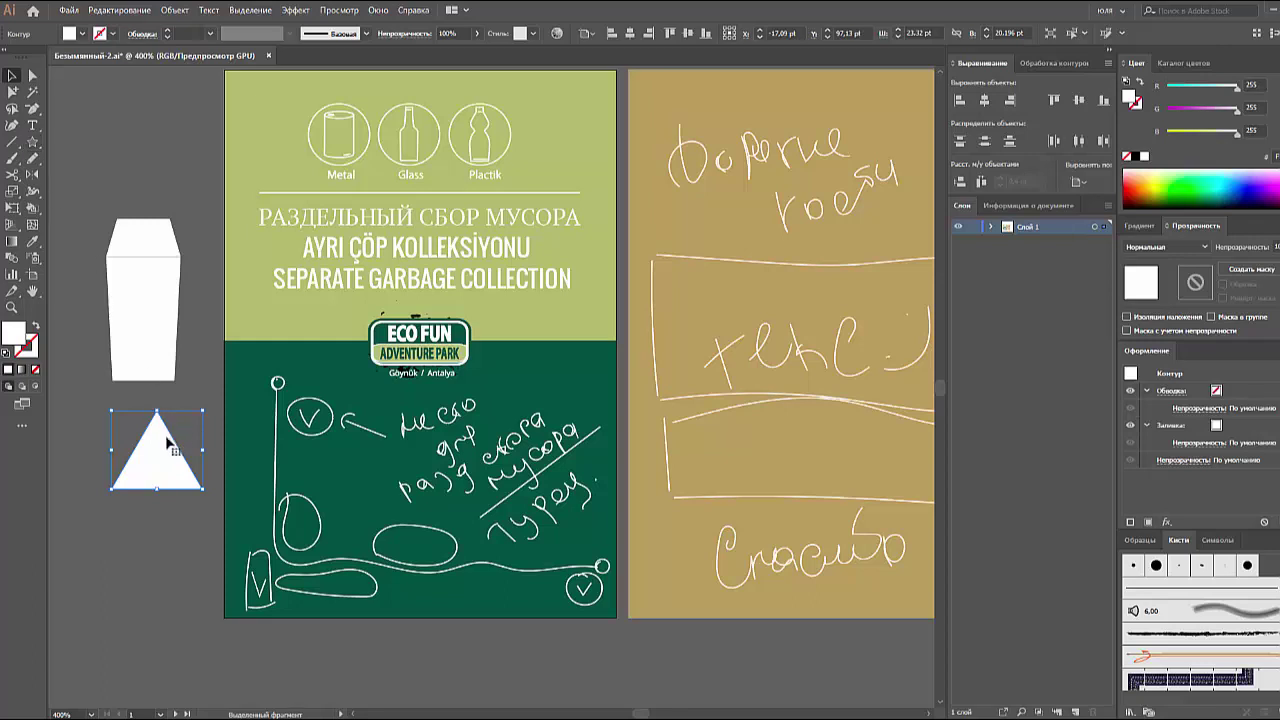
drag(169, 471, 155, 166)
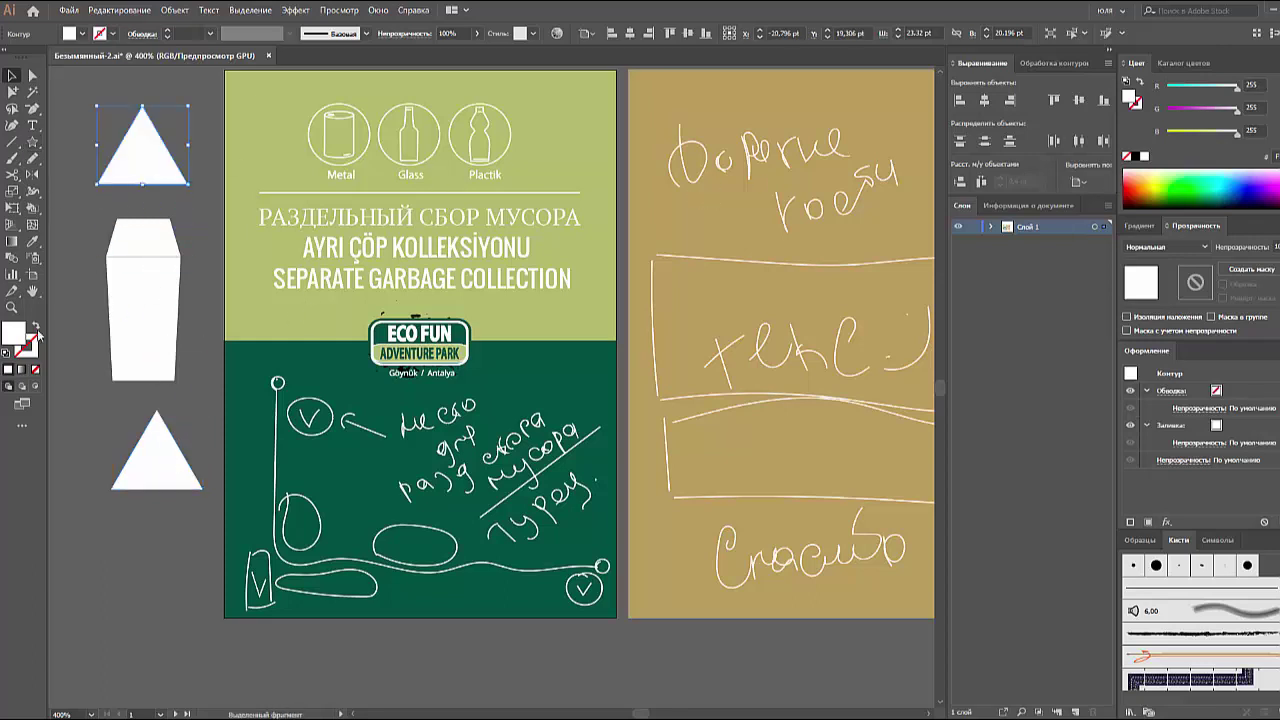
- Turn the upper triangle into a white outline and cut it at a corner with Scissors
click(36, 328)
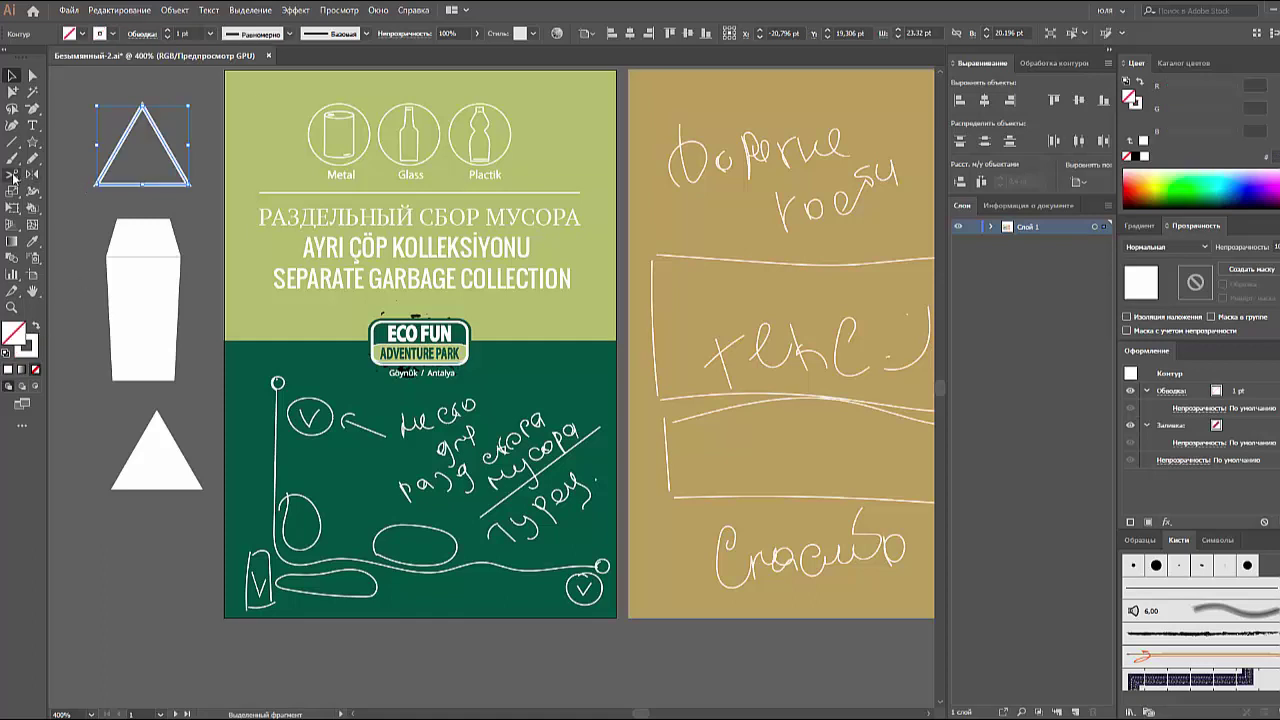
click(12, 175)
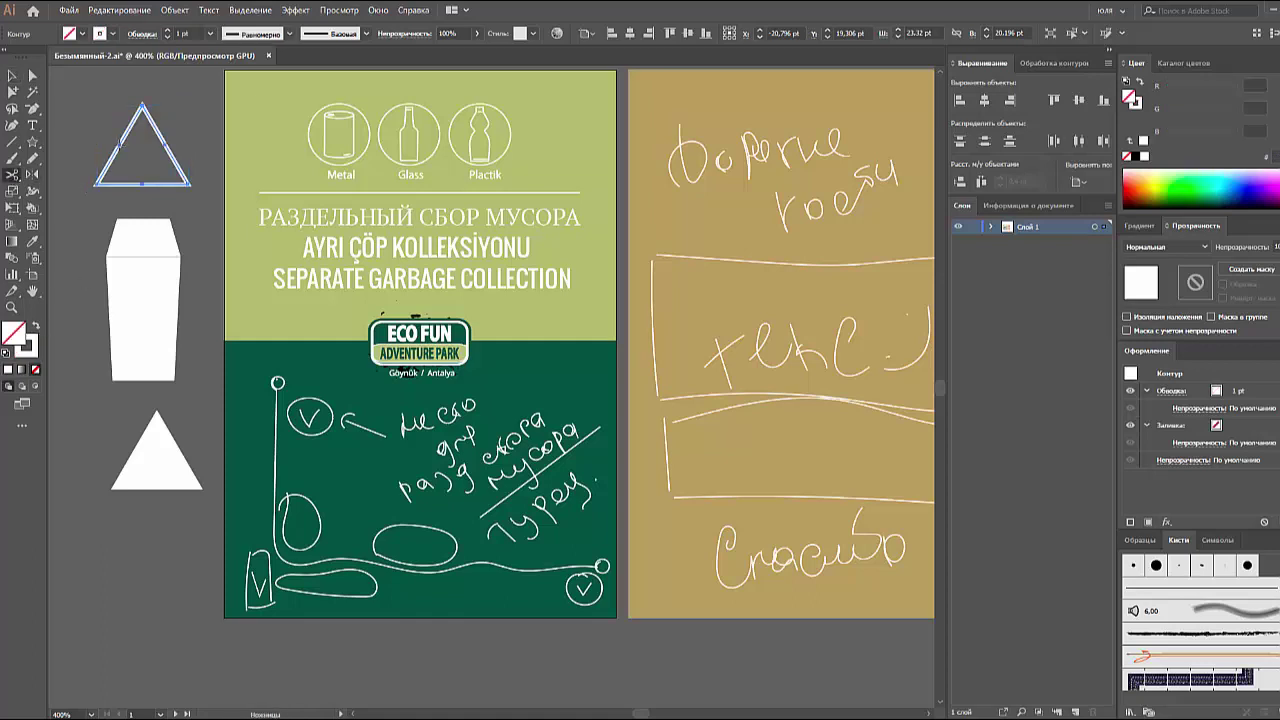
click(119, 145)
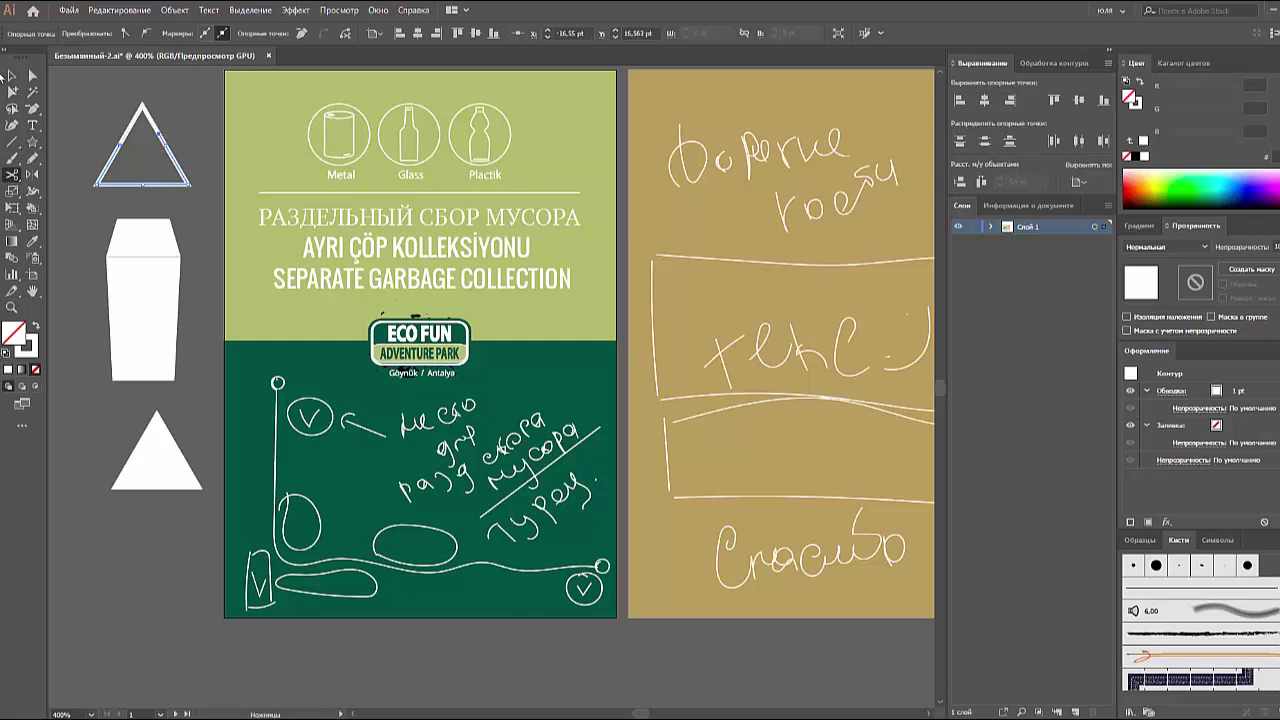
- Delete the triangle's bottom segment, dash the remaining chevron and move it beside the triangle
key(v)
click(140, 183)
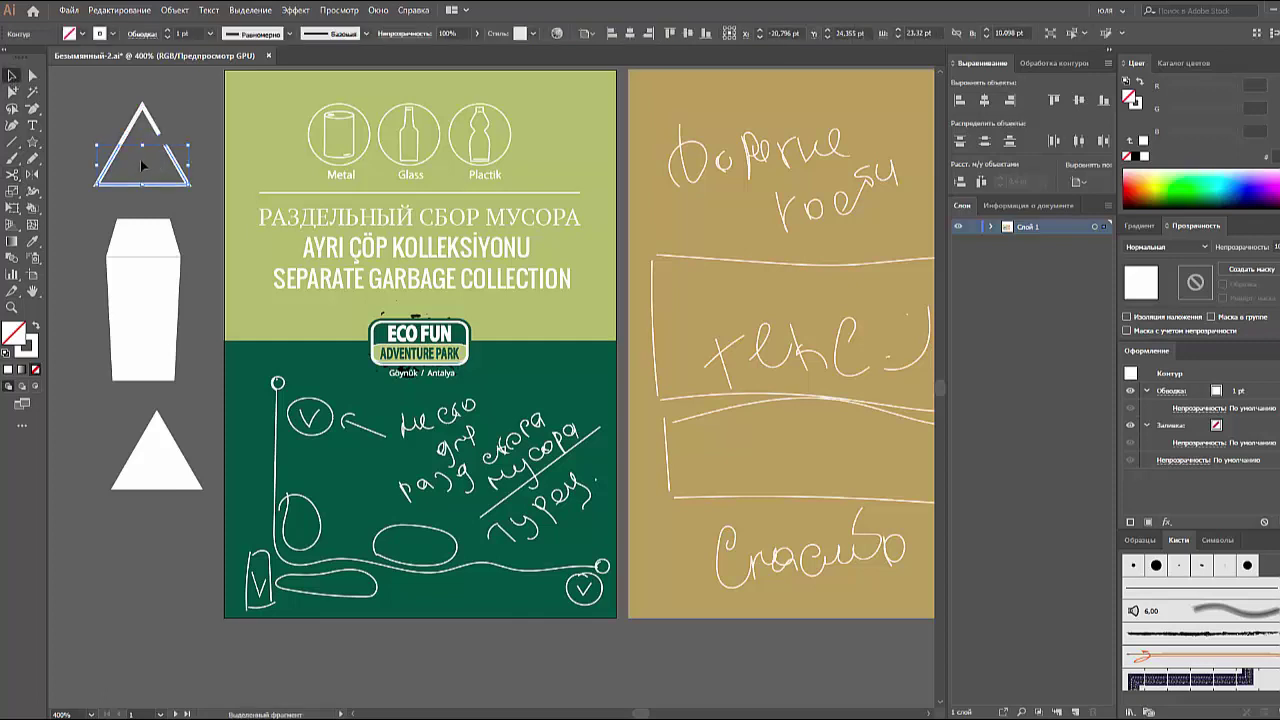
key(Delete)
click(126, 121)
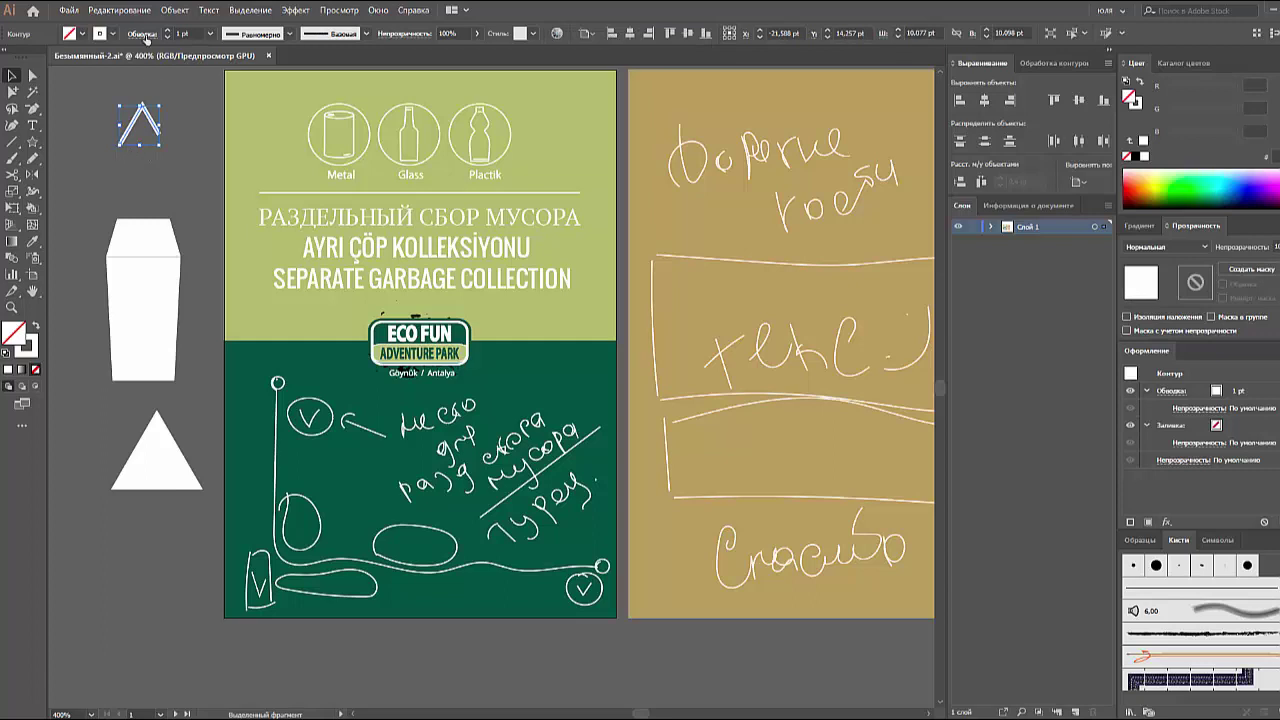
click(145, 38)
click(7, 128)
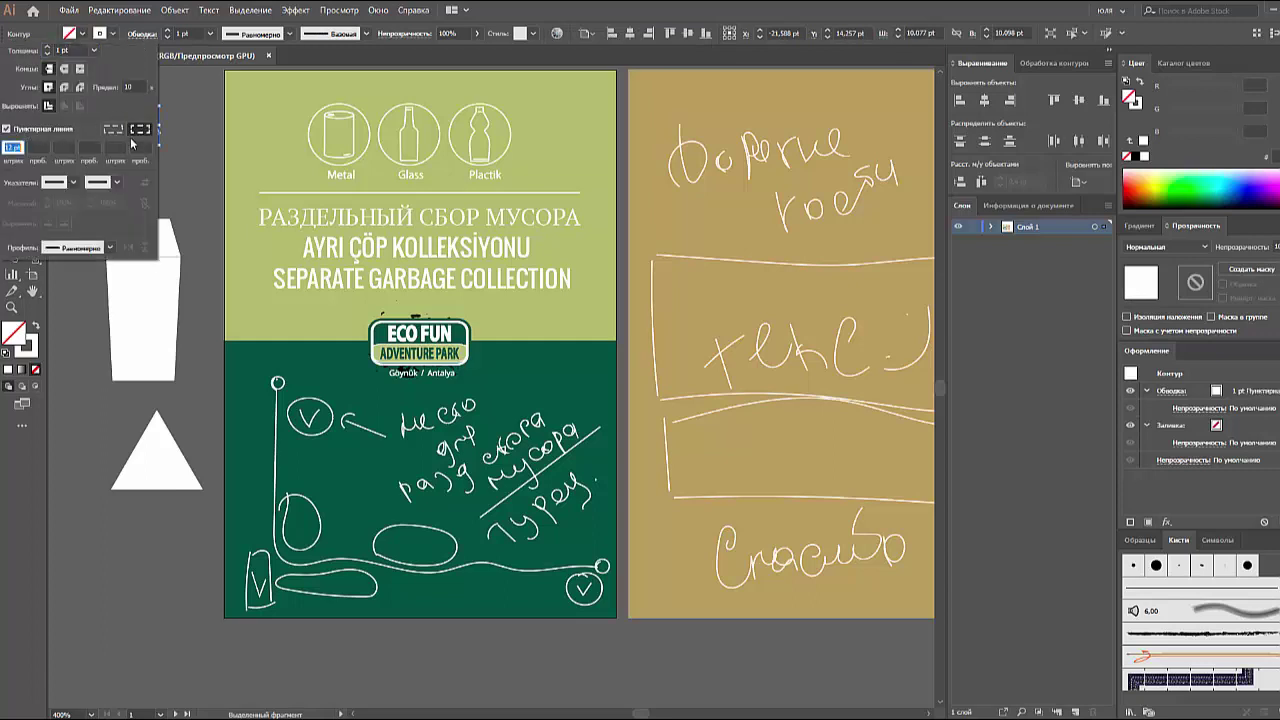
click(187, 133)
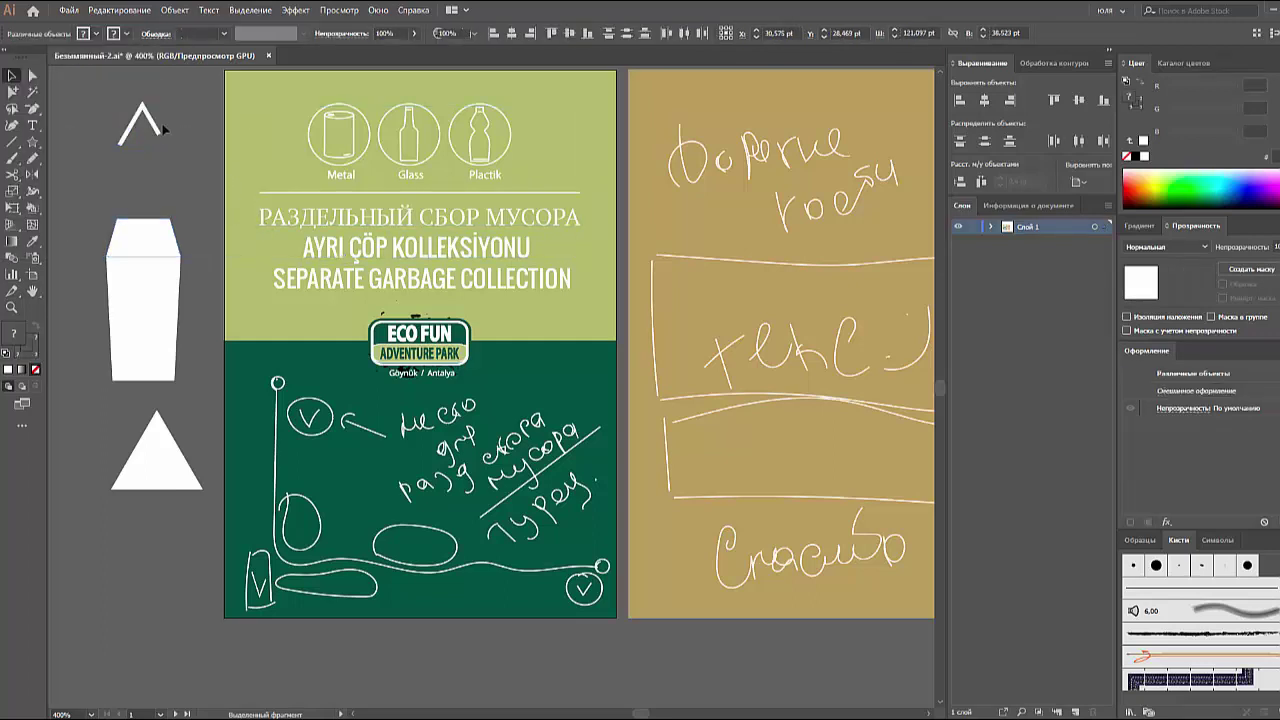
click(178, 198)
drag(210, 395, 207, 394)
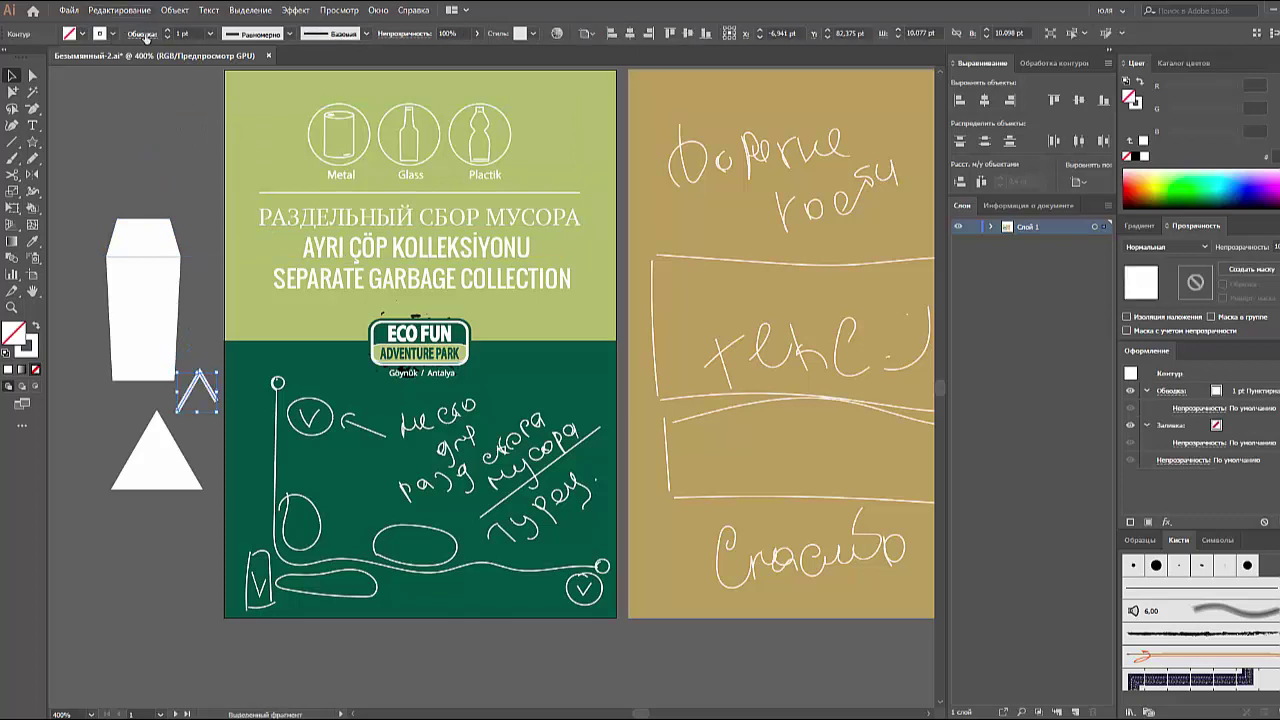
- Give the chevron a start arrowhead at scale 10, with no end arrowhead
click(142, 33)
click(73, 183)
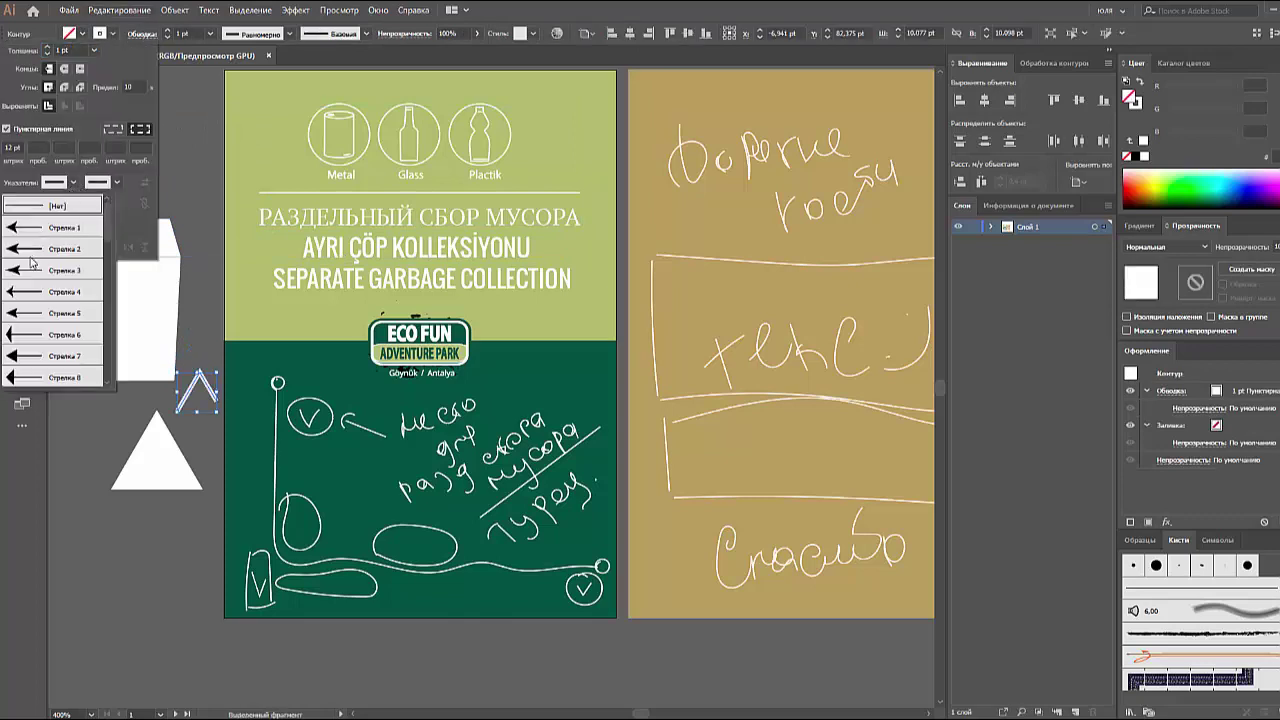
click(21, 365)
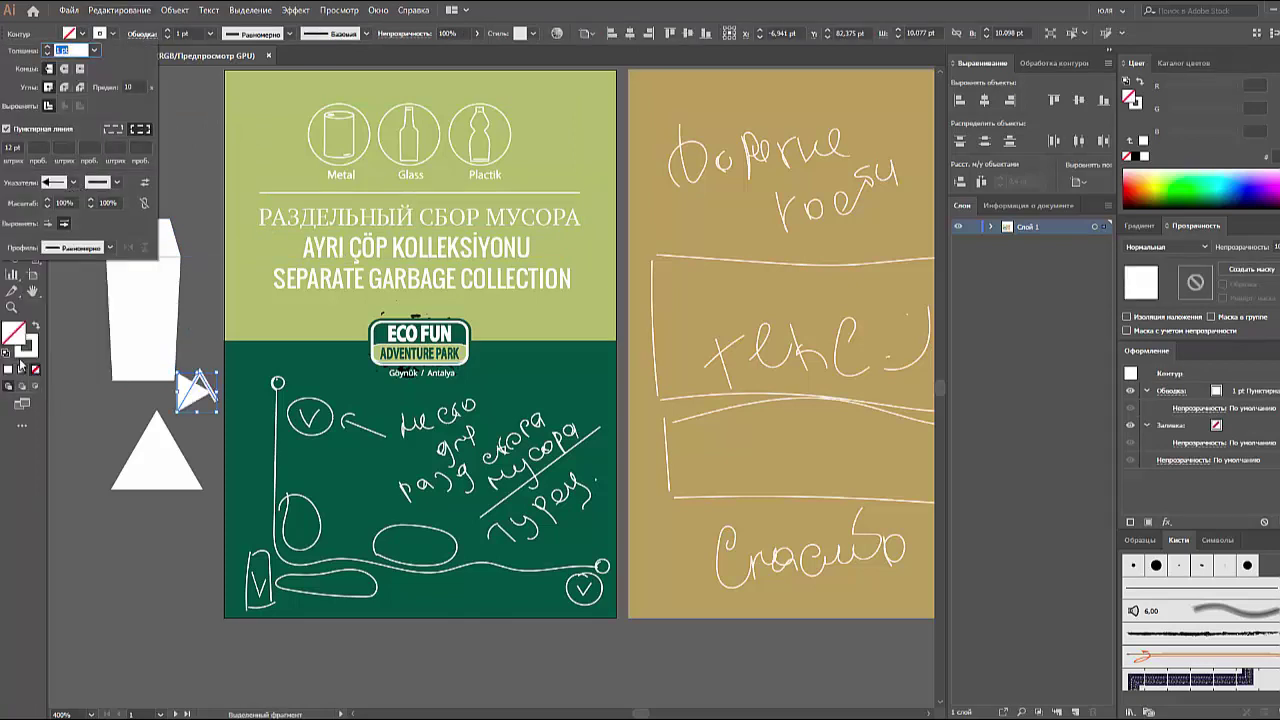
click(62, 202)
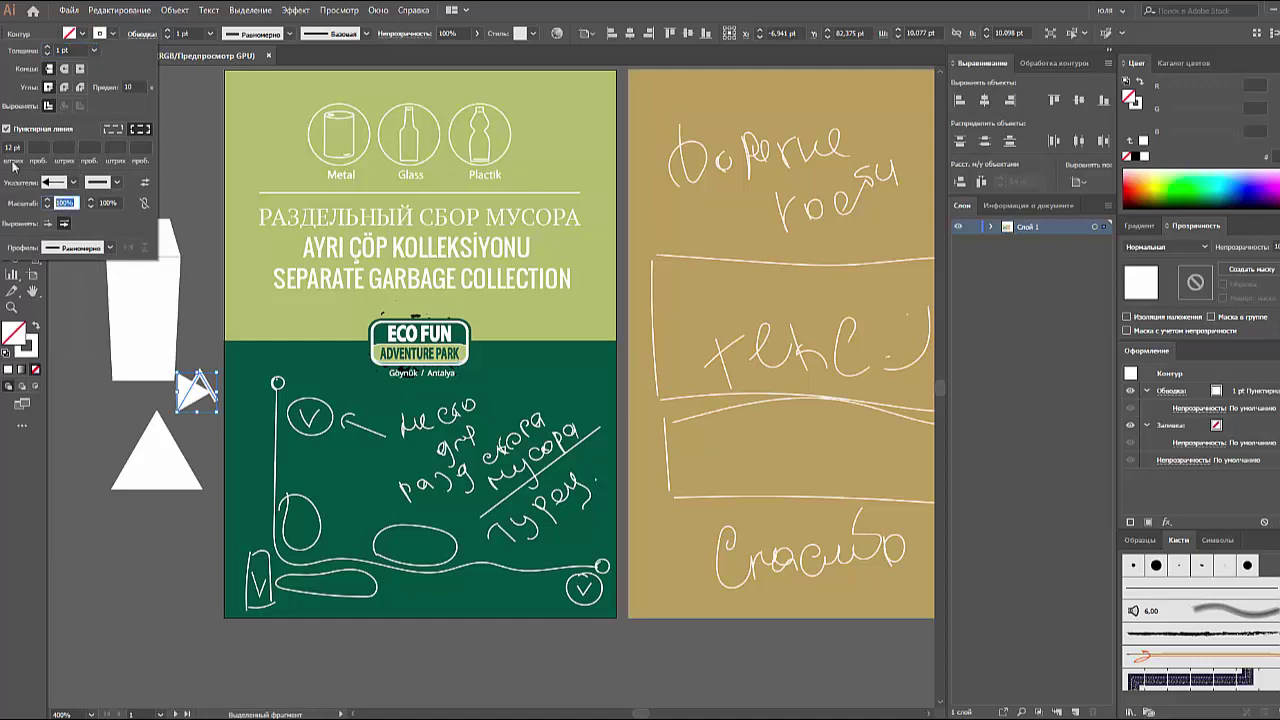
text(10)
click(104, 185)
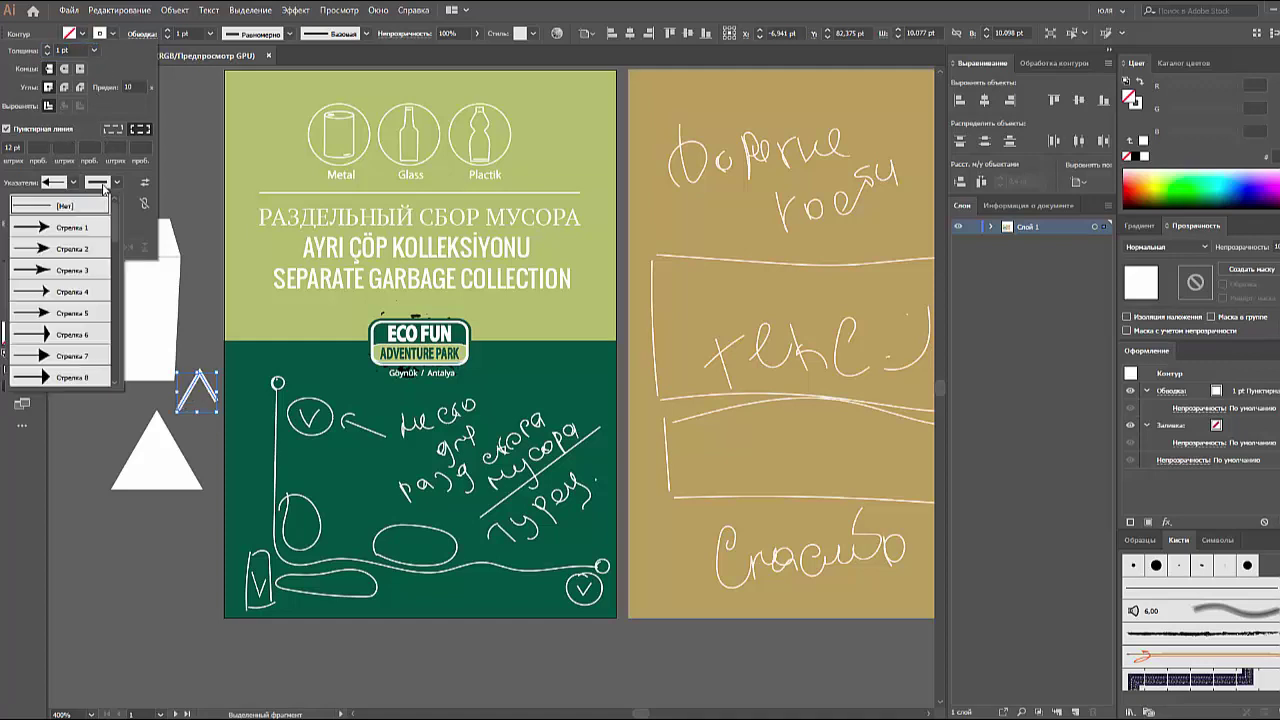
click(71, 187)
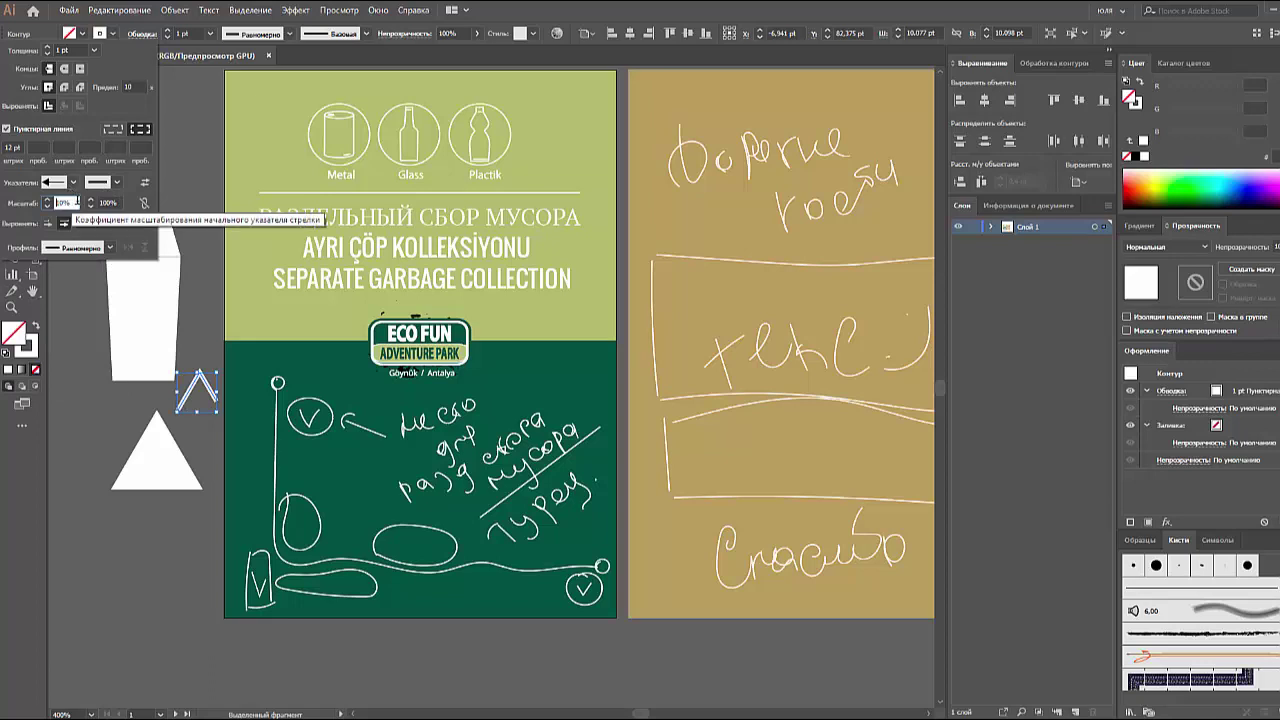
click(62, 203)
text(10)
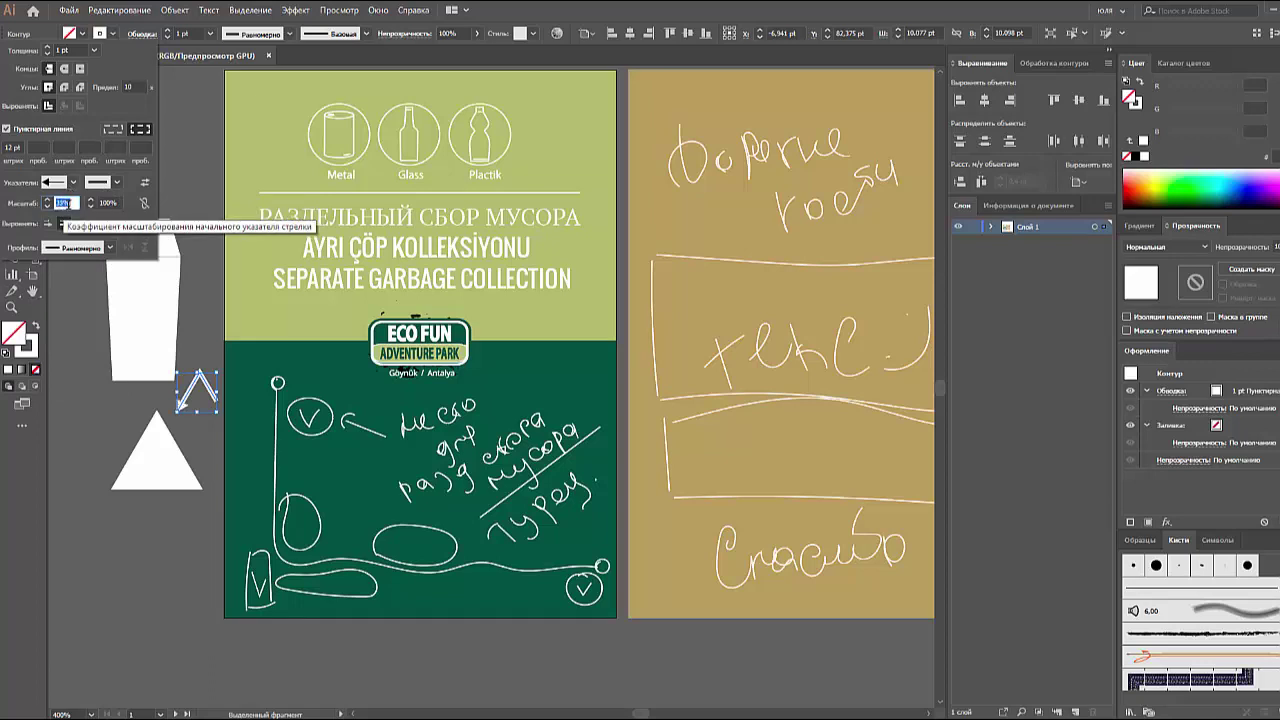
key(Return)
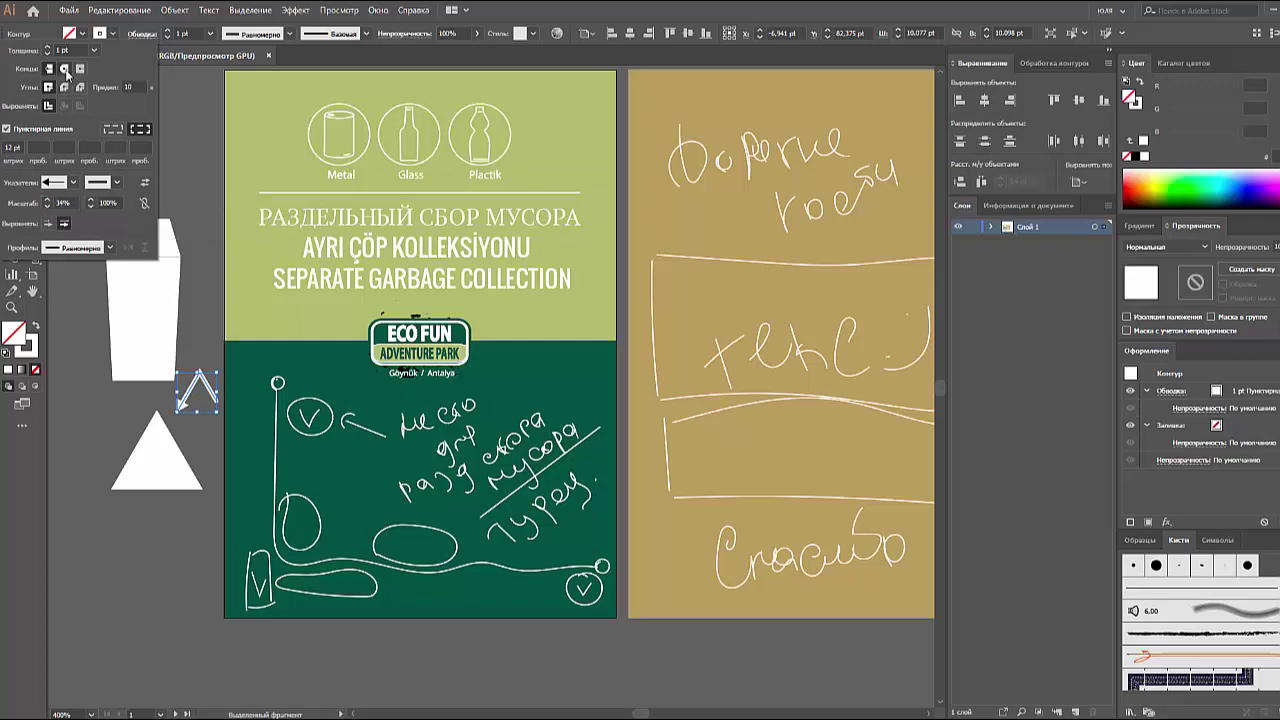
click(196, 215)
- Make the arrow's stroke solid again and turn the white triangle into an unfilled outline
key(a)
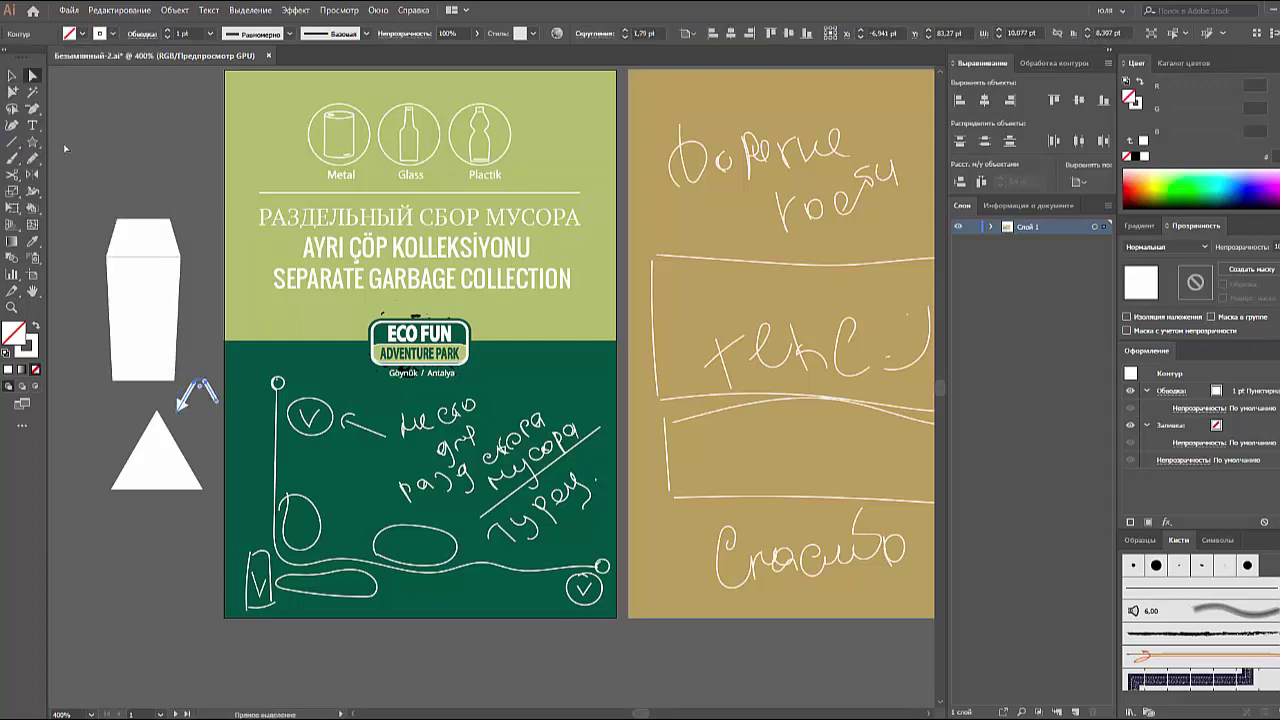
key(v)
click(197, 480)
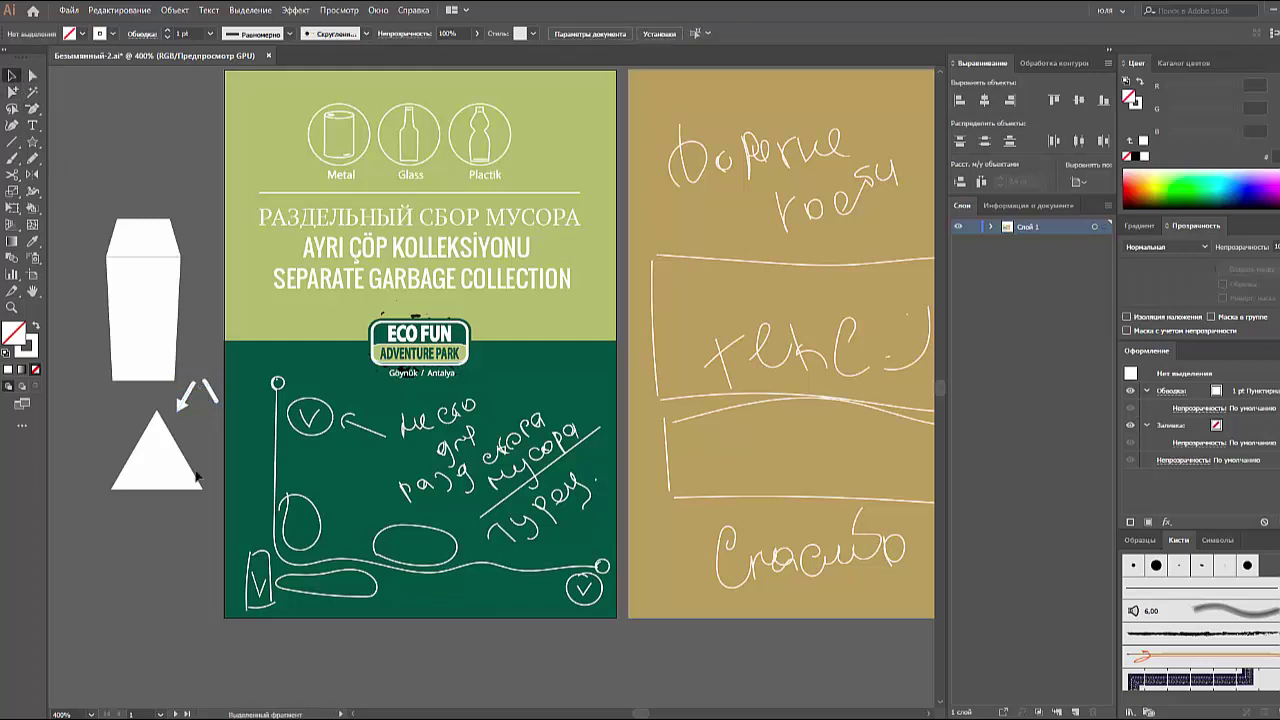
click(190, 390)
click(138, 33)
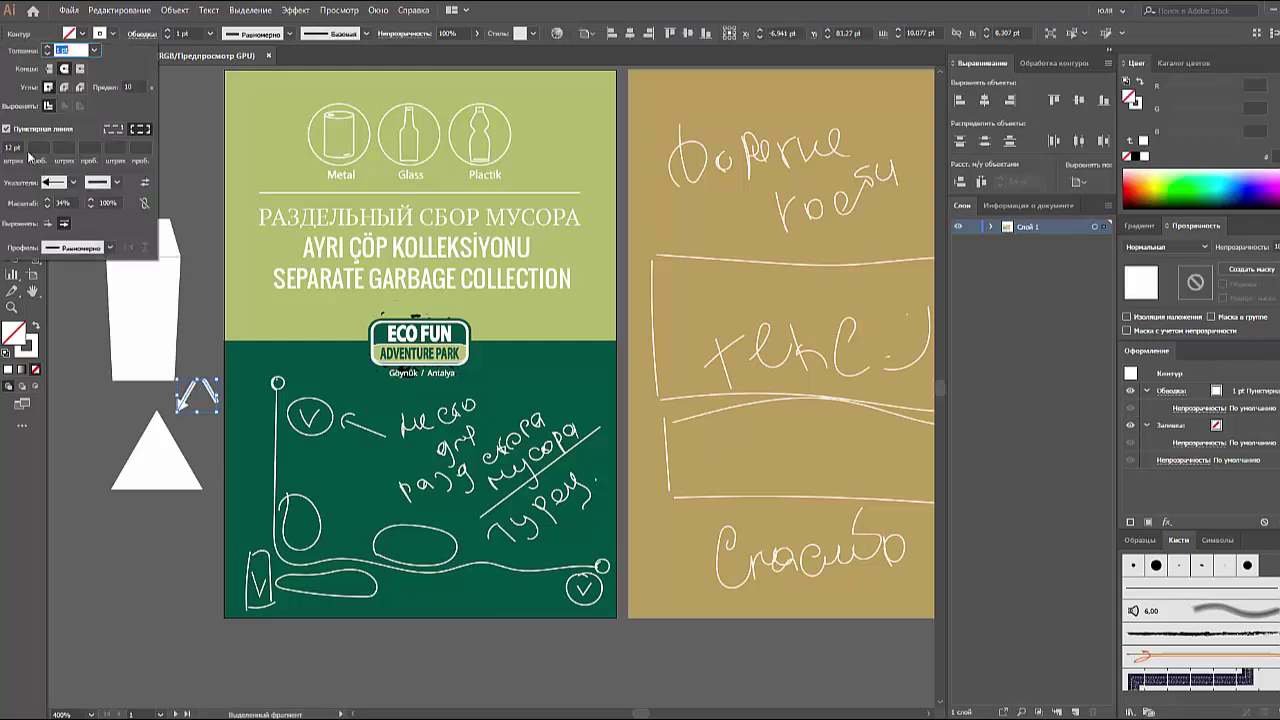
click(14, 140)
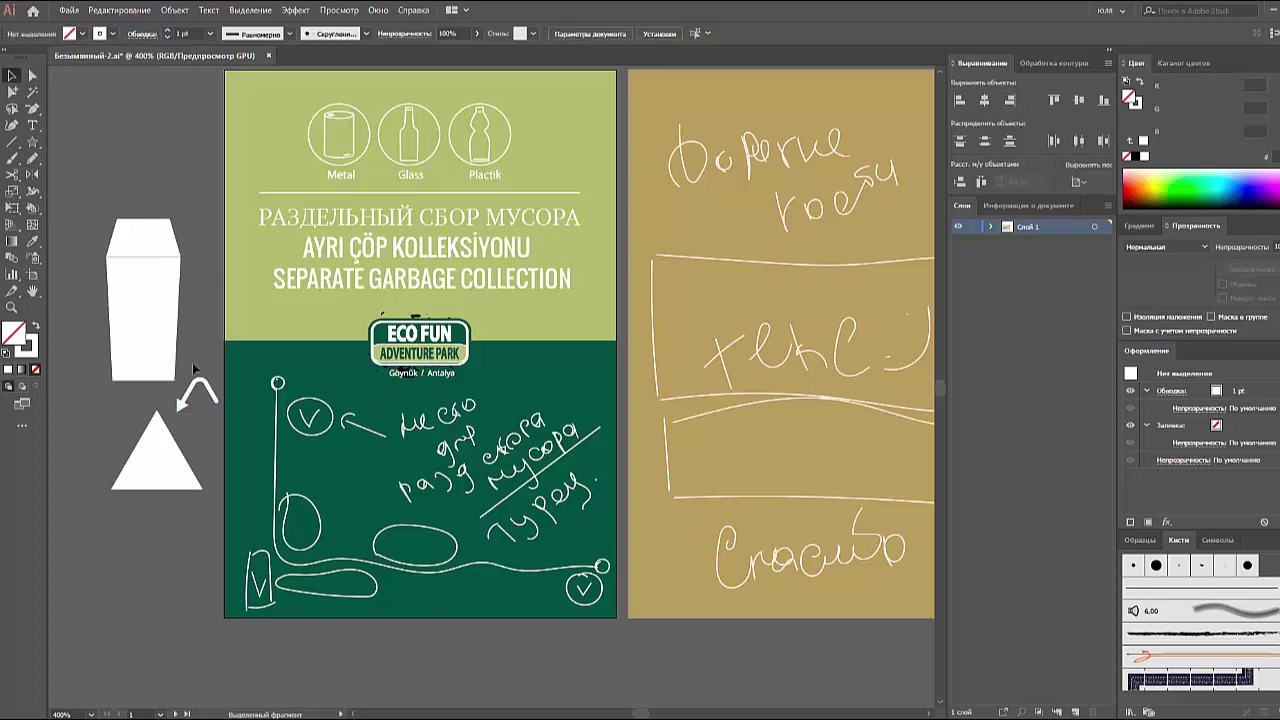
click(155, 445)
click(35, 326)
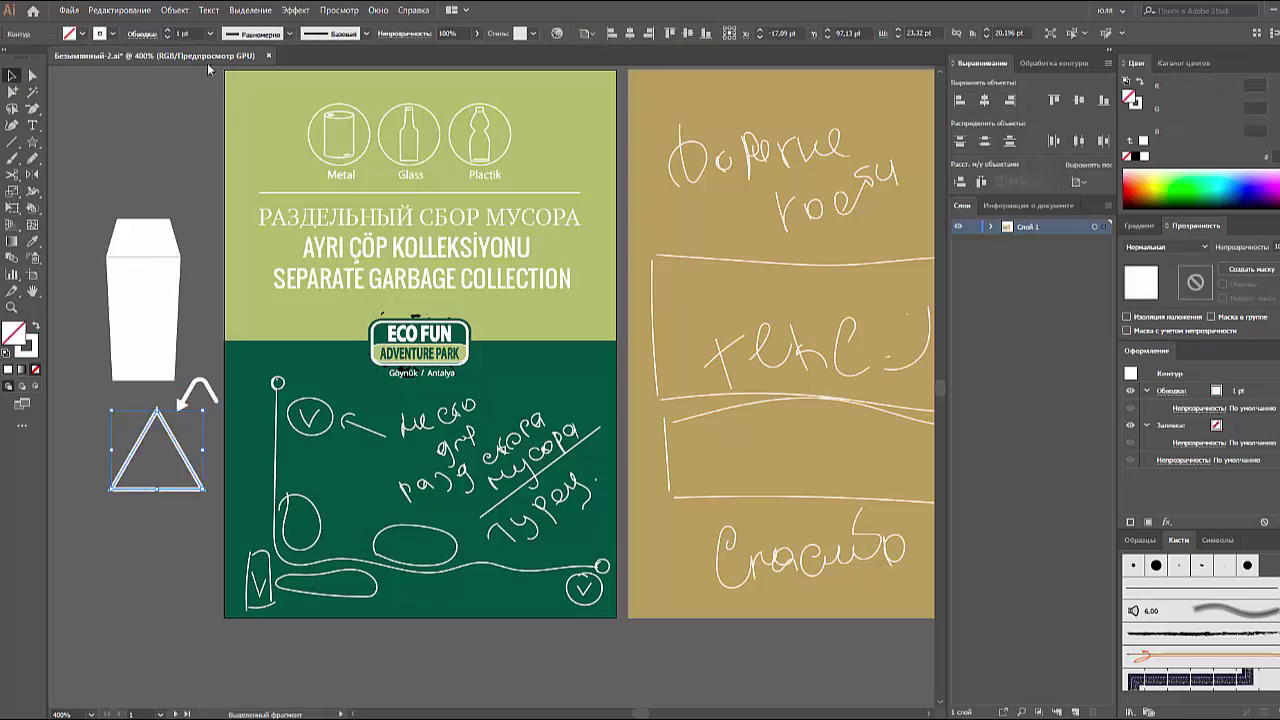
text(0,25)
- Zoom in and place the chevron arrow on the white triangle's top corner
click(105, 395)
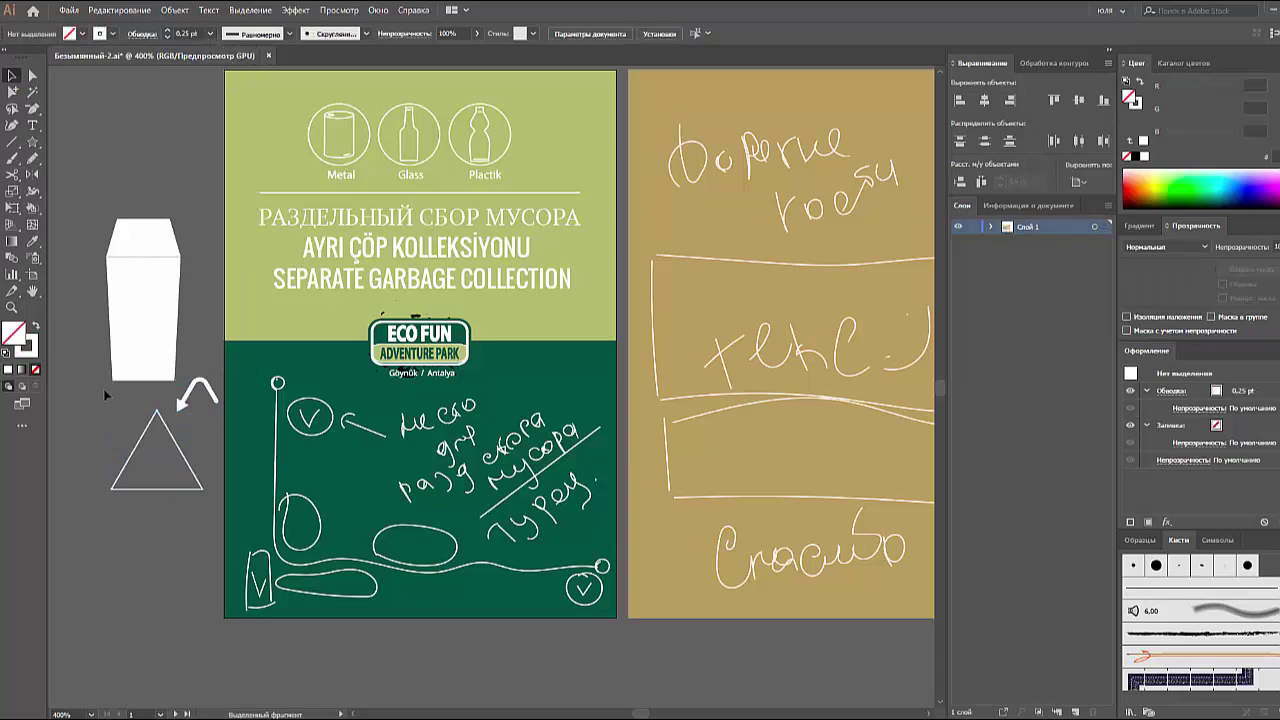
key(ctrl+plus)
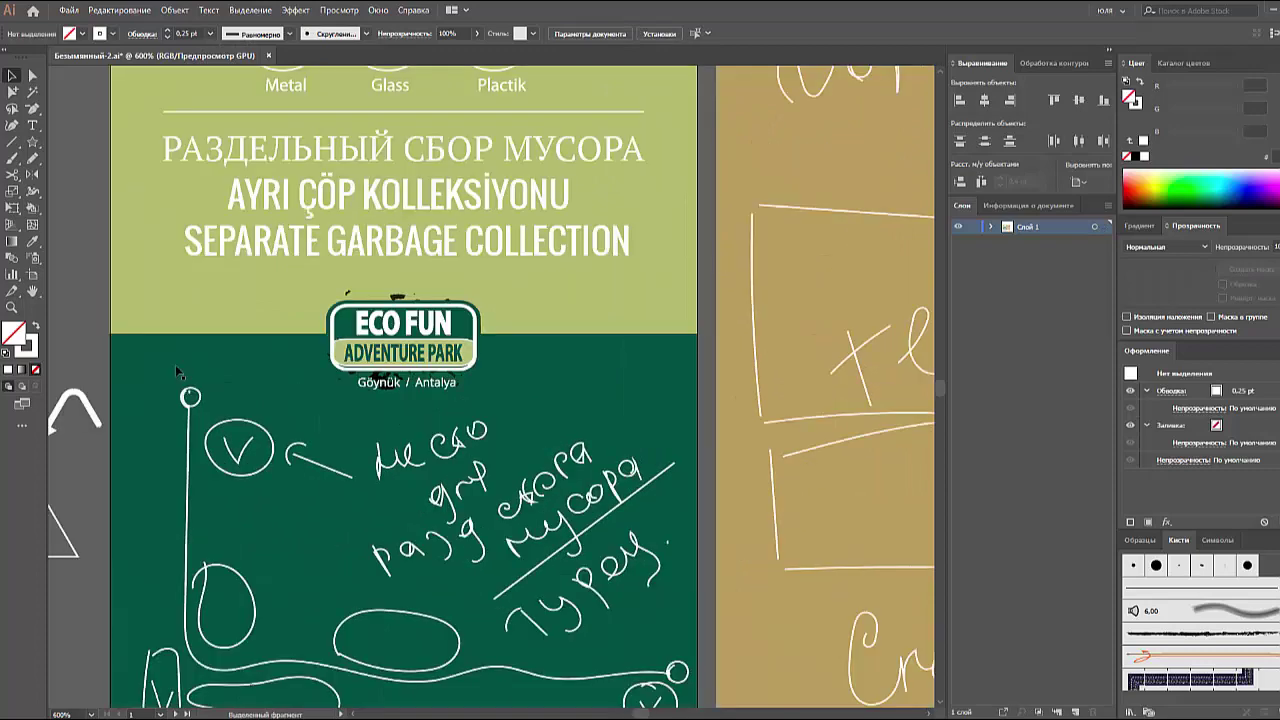
scroll(181, 489, left, 5)
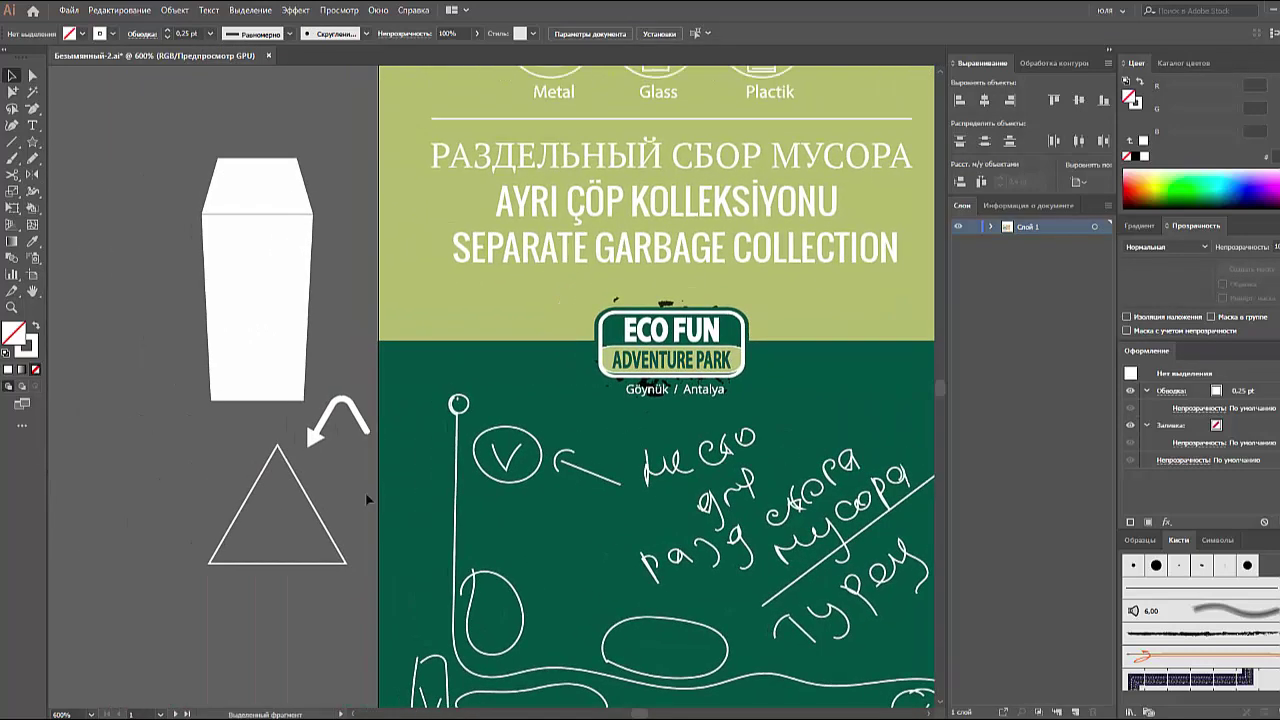
click(297, 467)
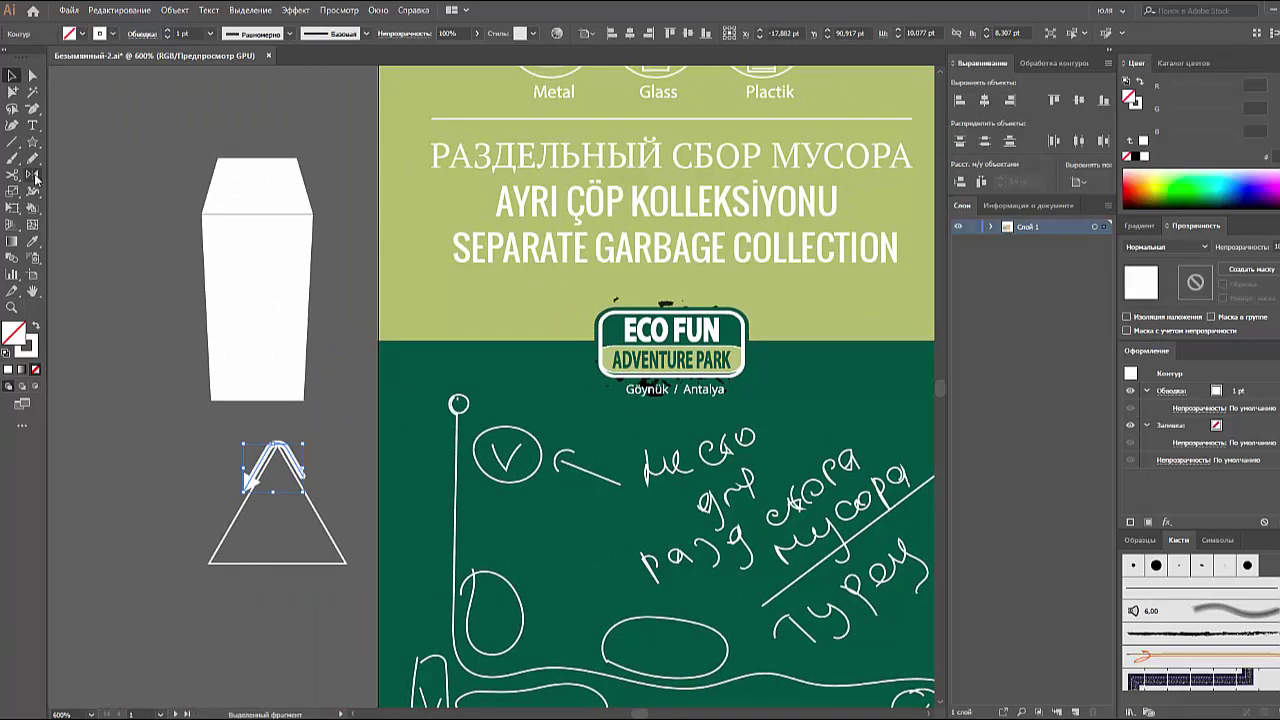
click(35, 175)
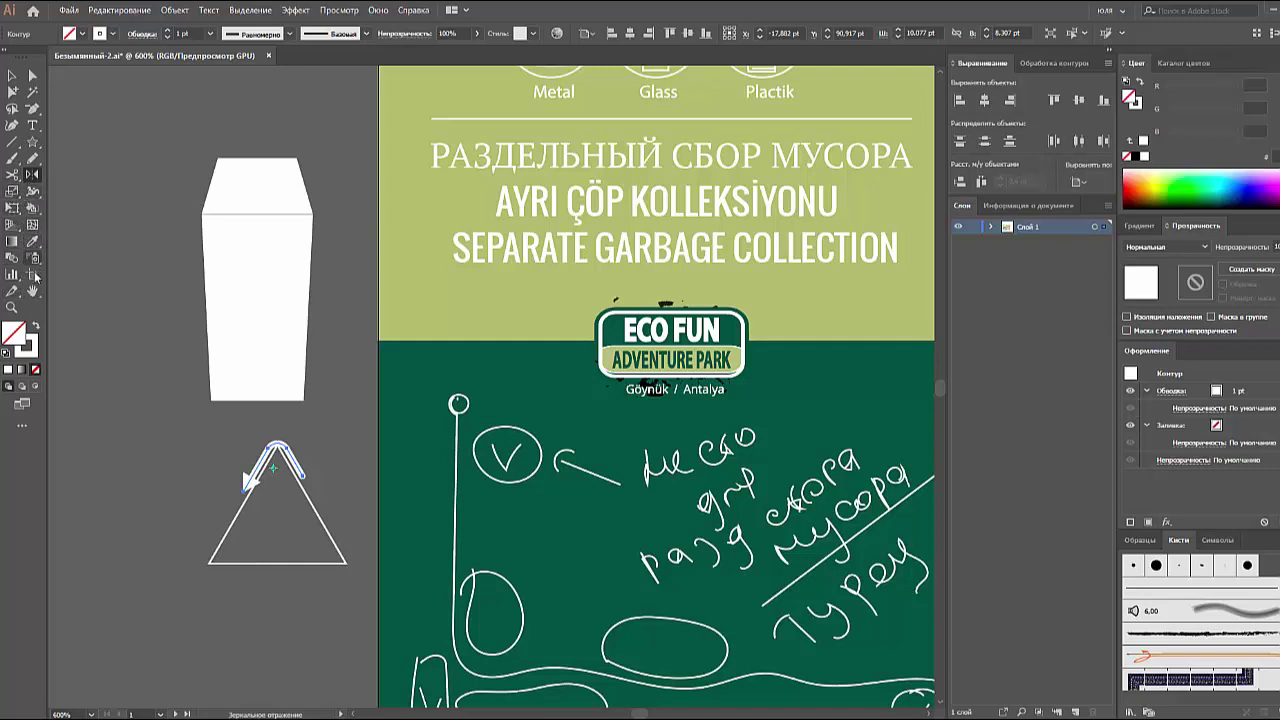
- Float the tools panel off the edge, then dock it back in place
click(378, 11)
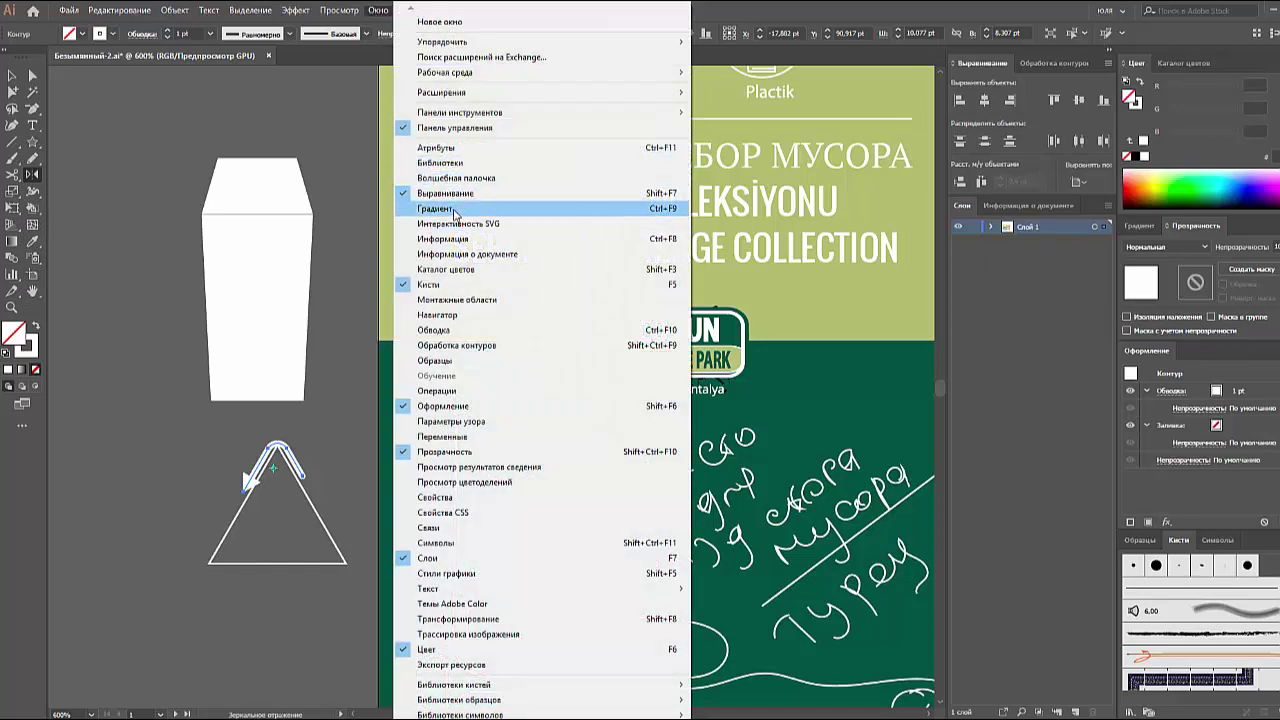
click(26, 64)
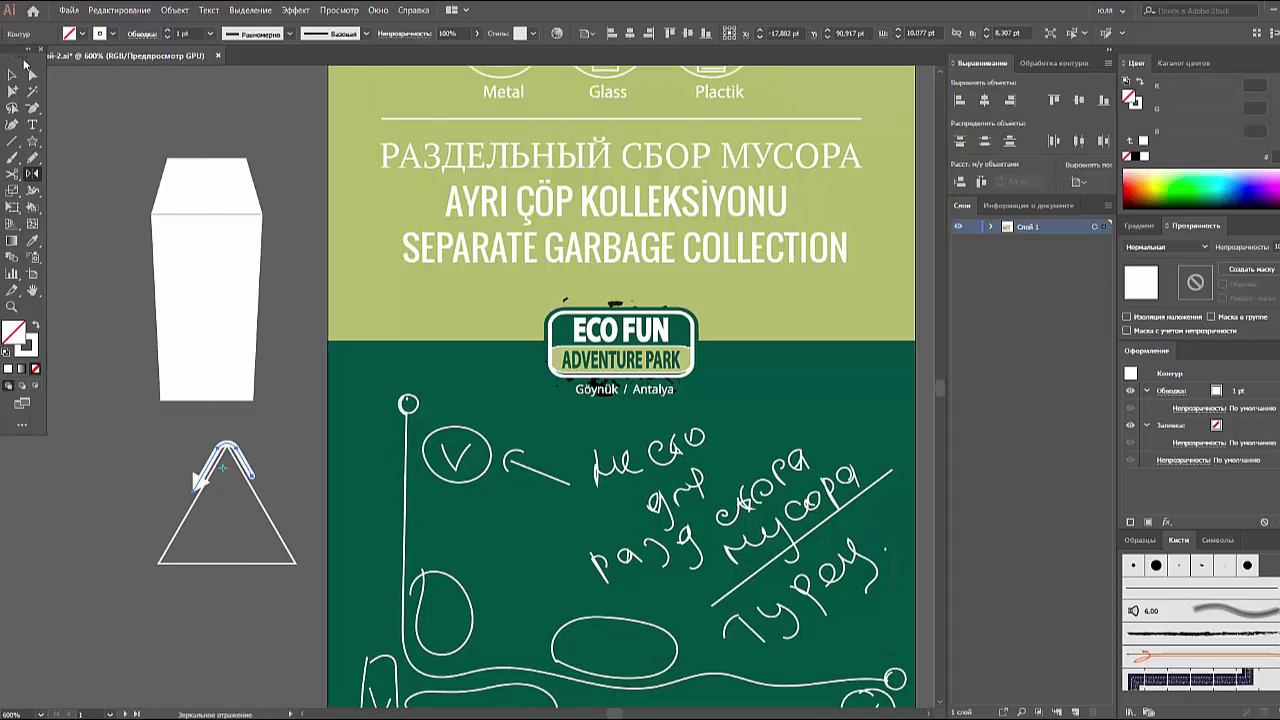
drag(16, 57, 63, 105)
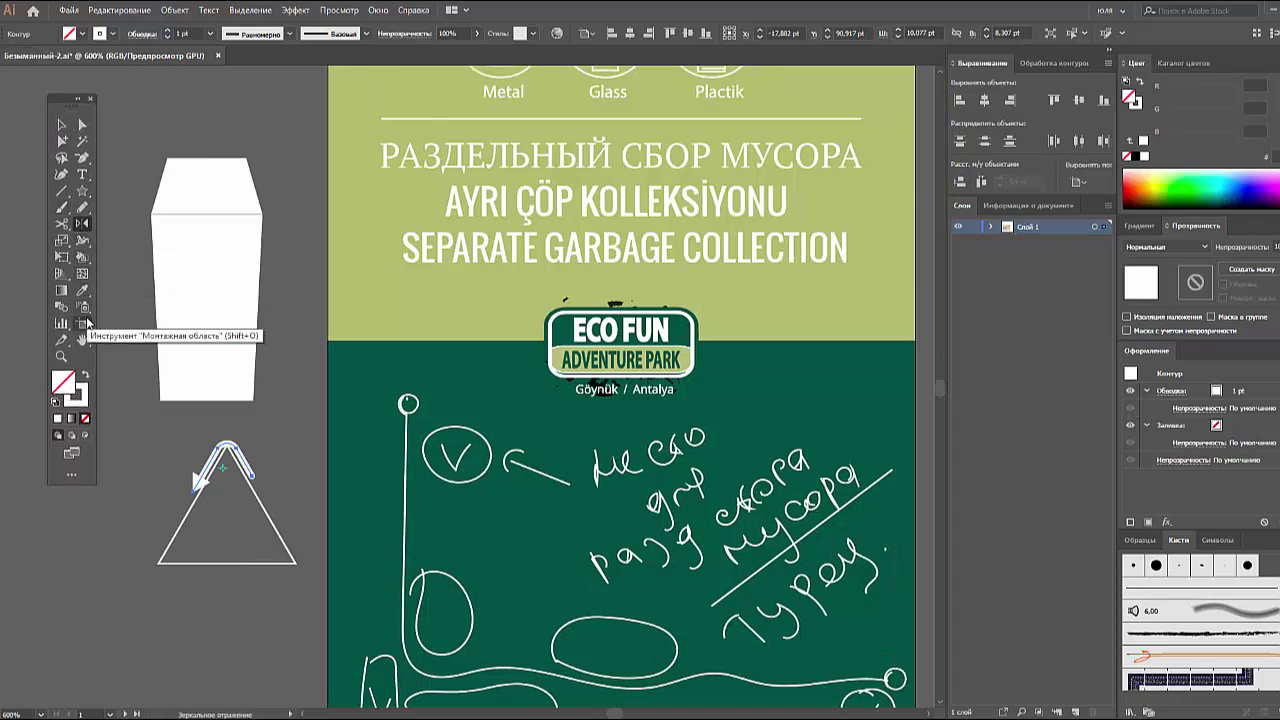
drag(66, 98, 12, 92)
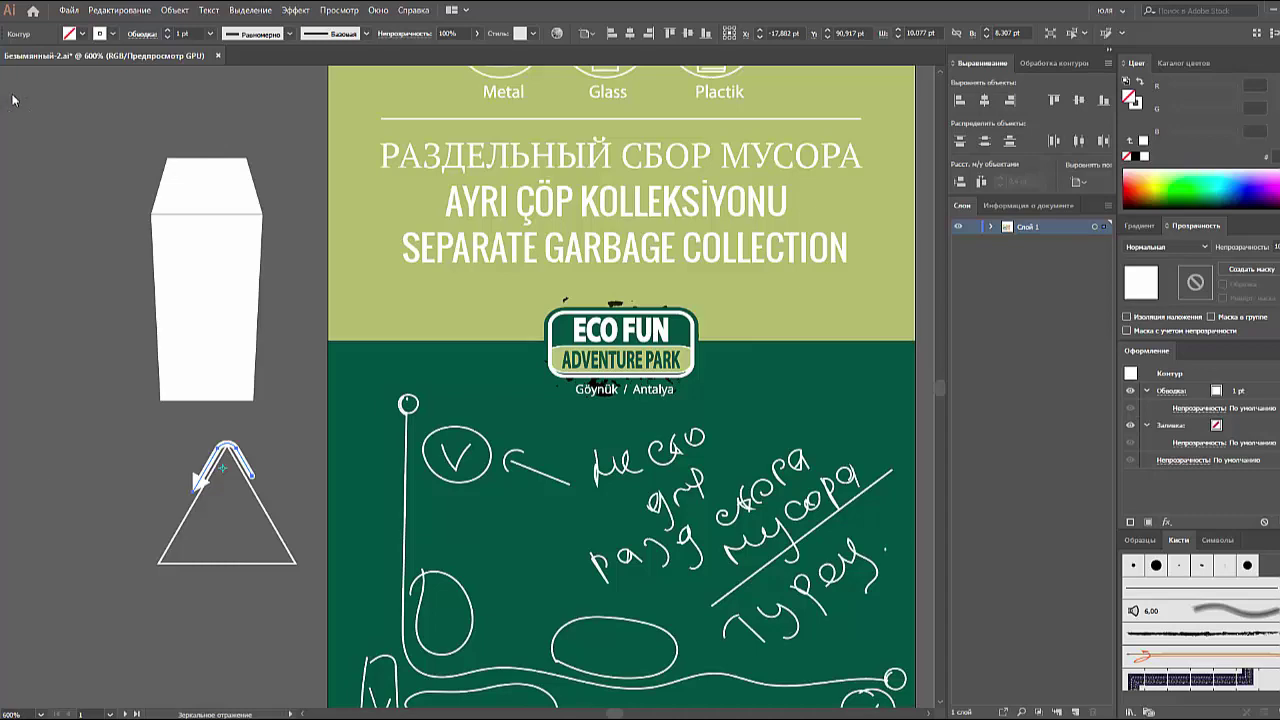
- Show the Basic tool set as a floating toolbar via Window > Toolbars
click(378, 10)
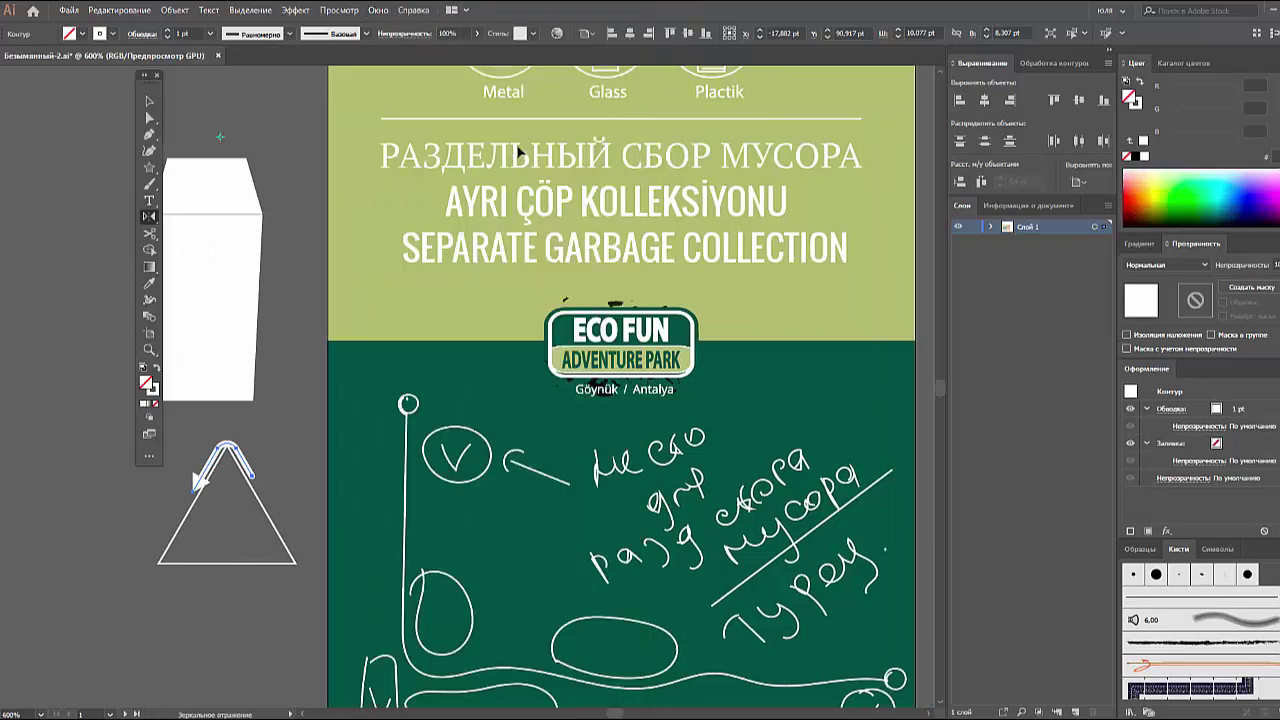
click(377, 14)
mouse_move(460, 112)
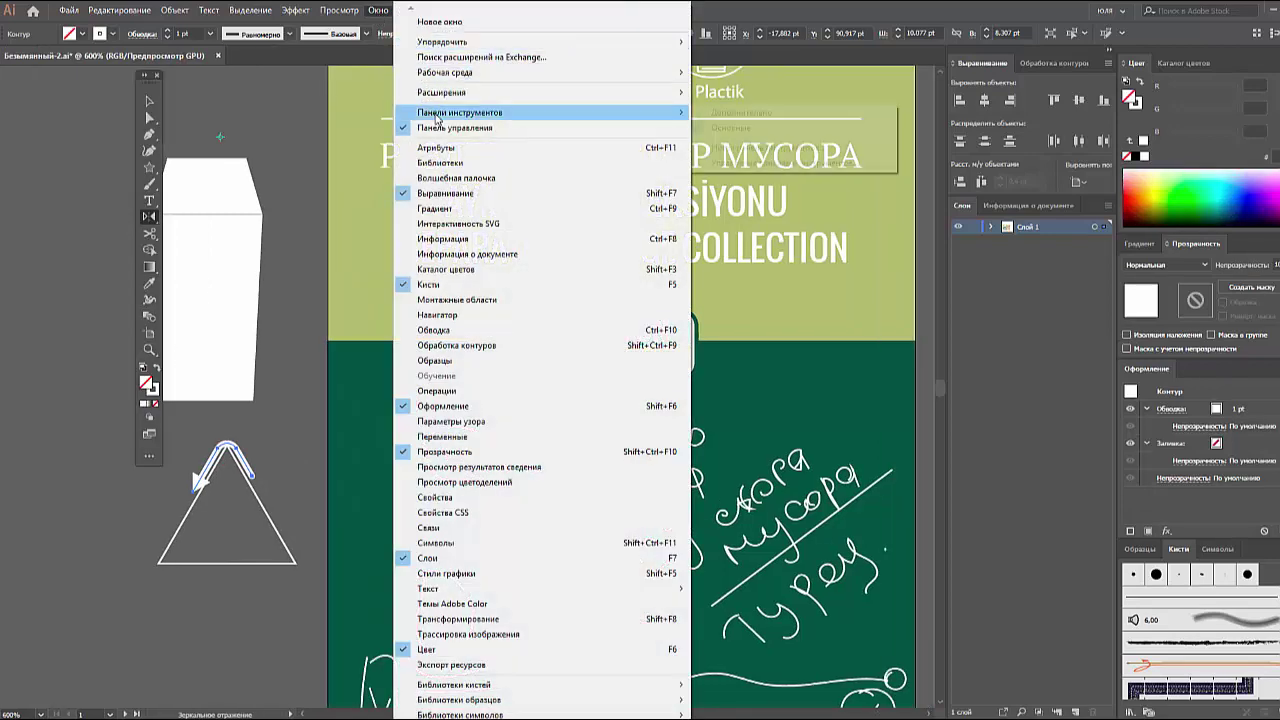
click(762, 115)
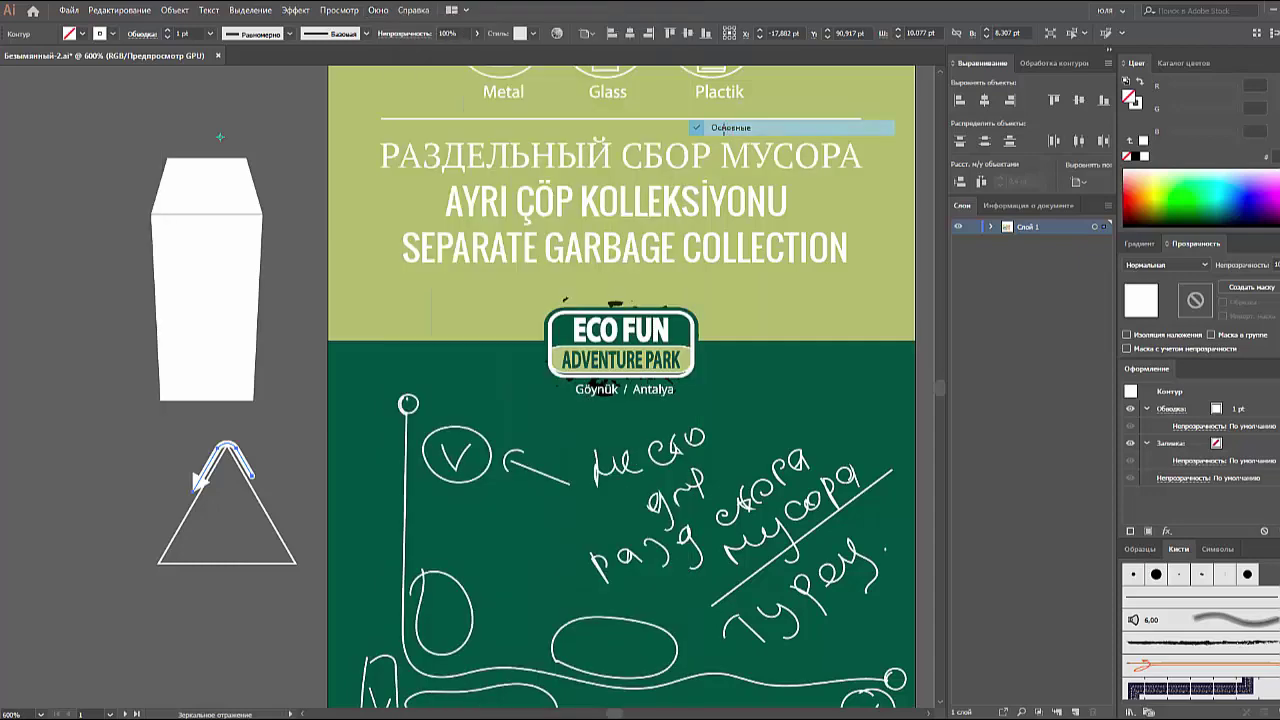
click(384, 12)
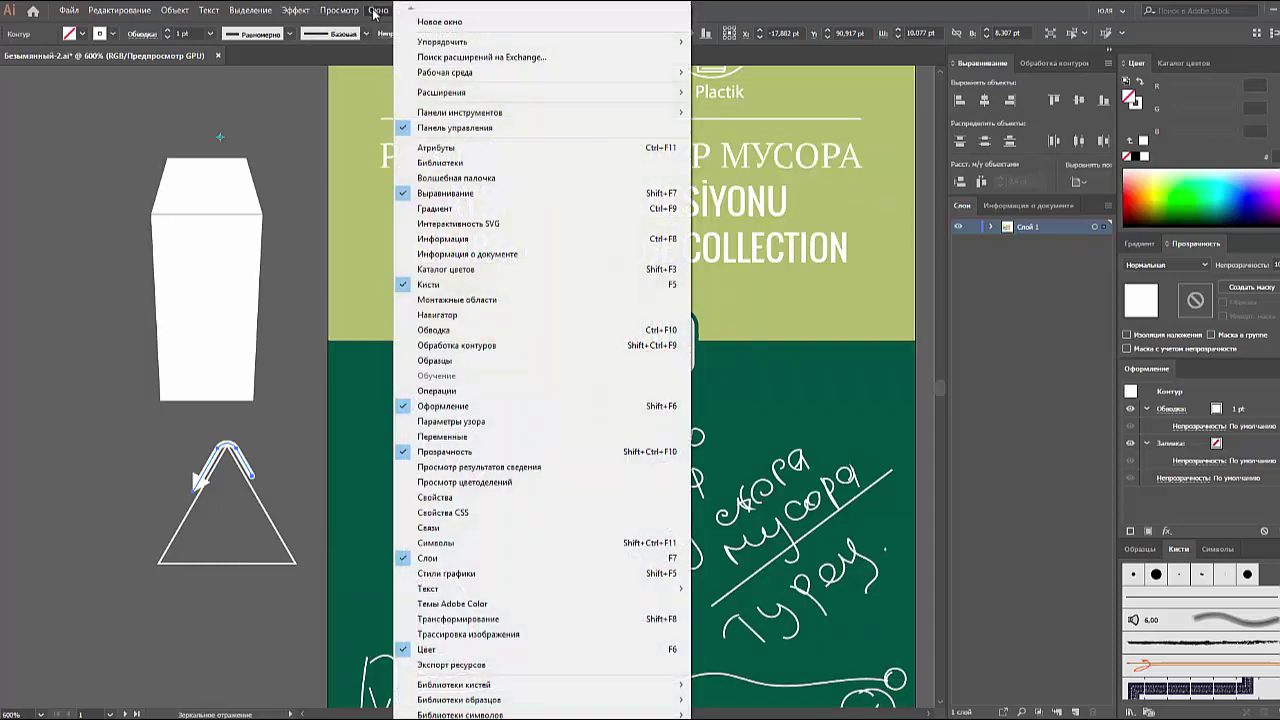
mouse_move(460, 112)
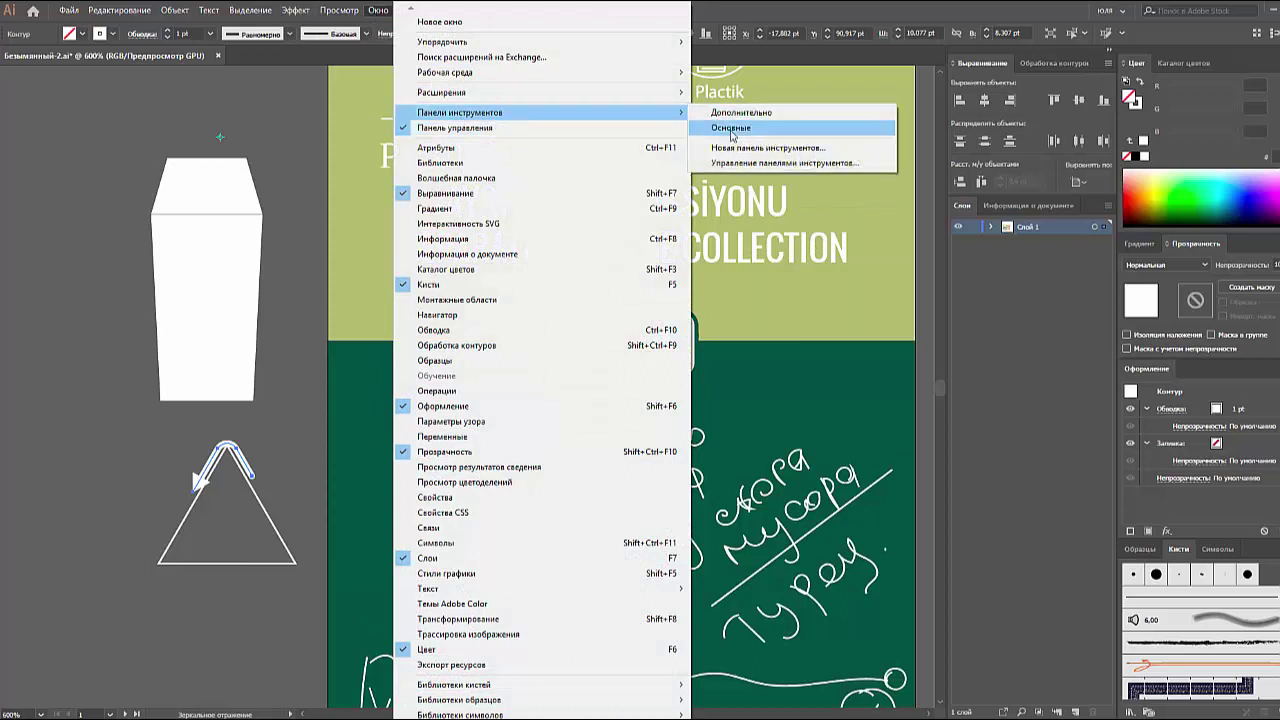
click(715, 129)
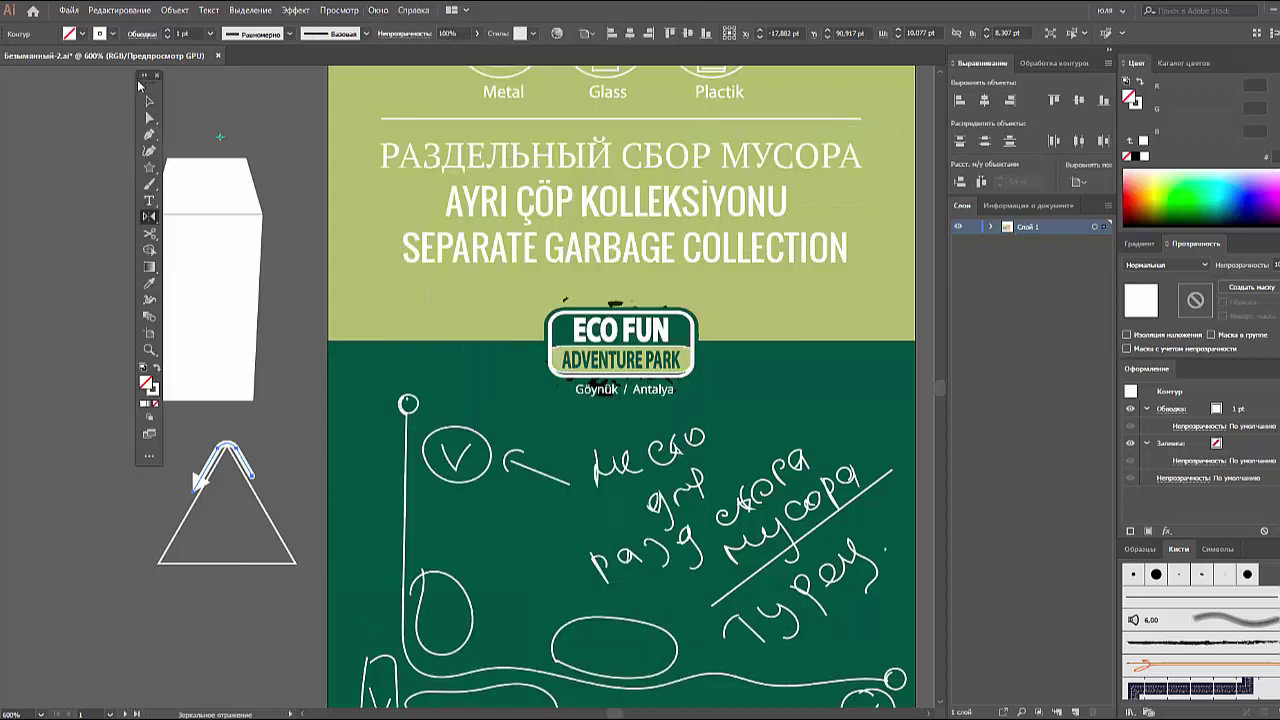
- Dock the basic toolbar, then rotate two copies of the bent arrow around the triangle into a three-arrow loop
drag(148, 80, 14, 84)
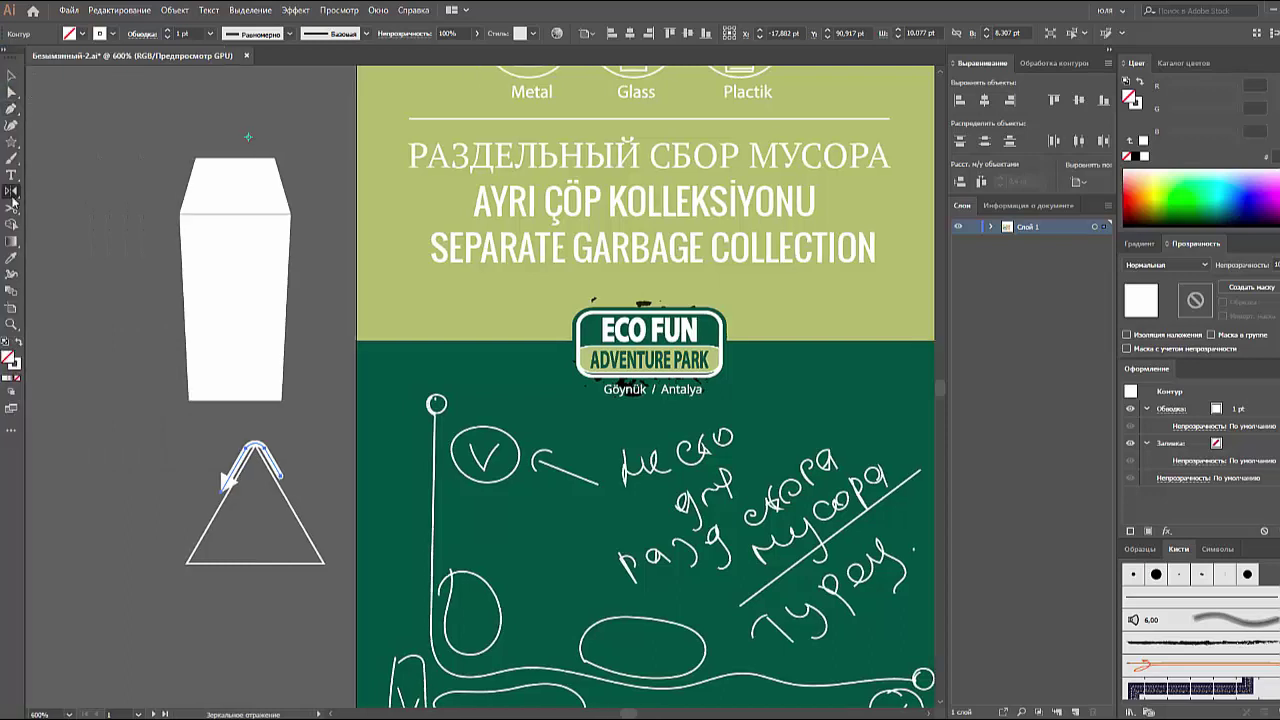
click(11, 76)
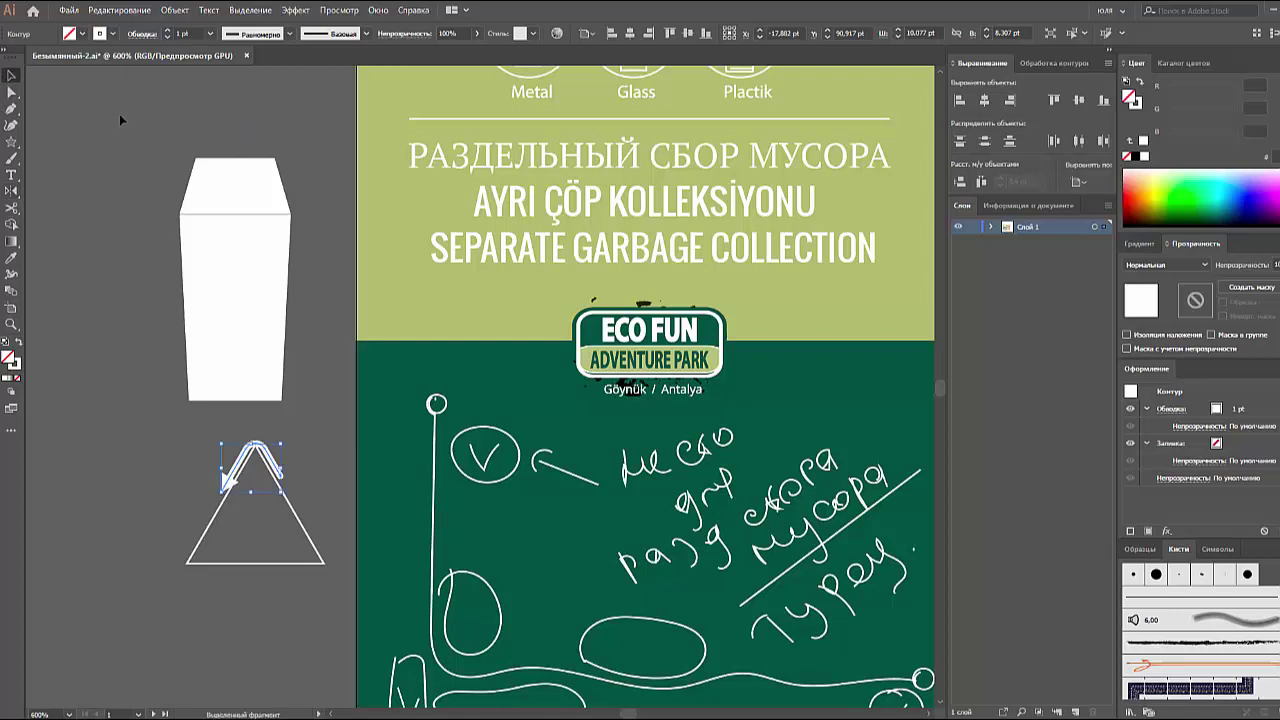
click(12, 191)
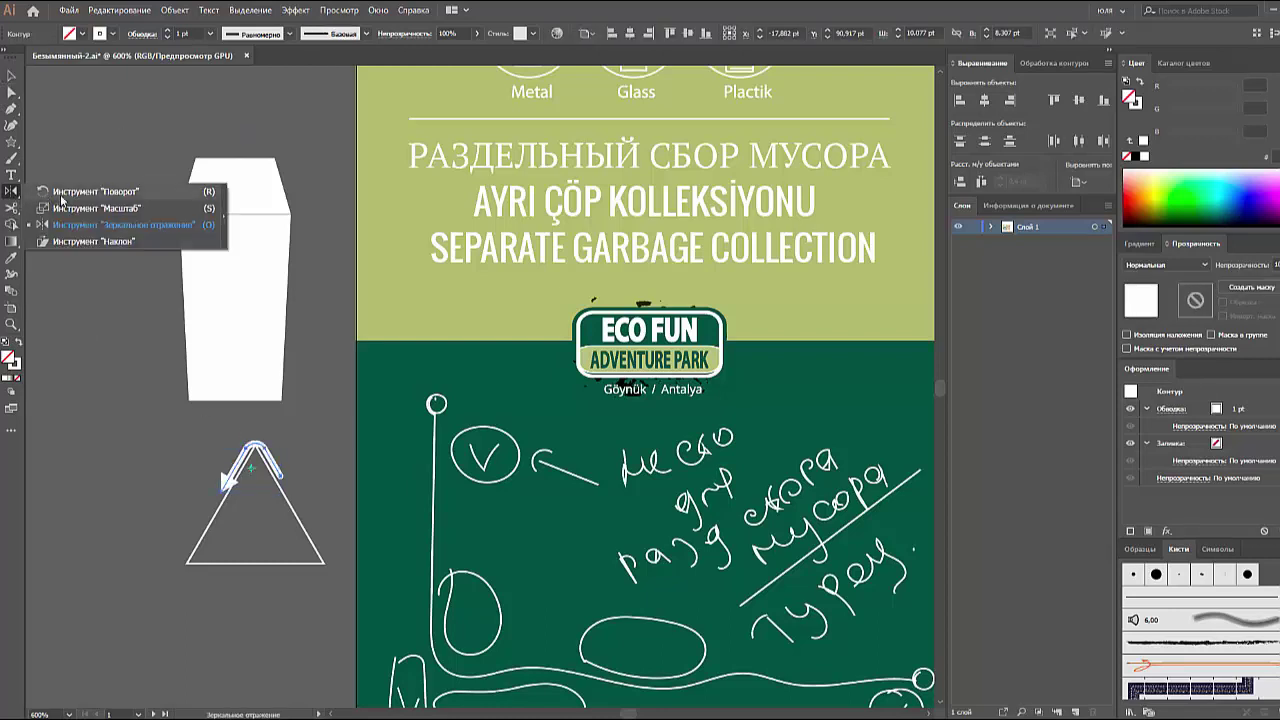
click(60, 192)
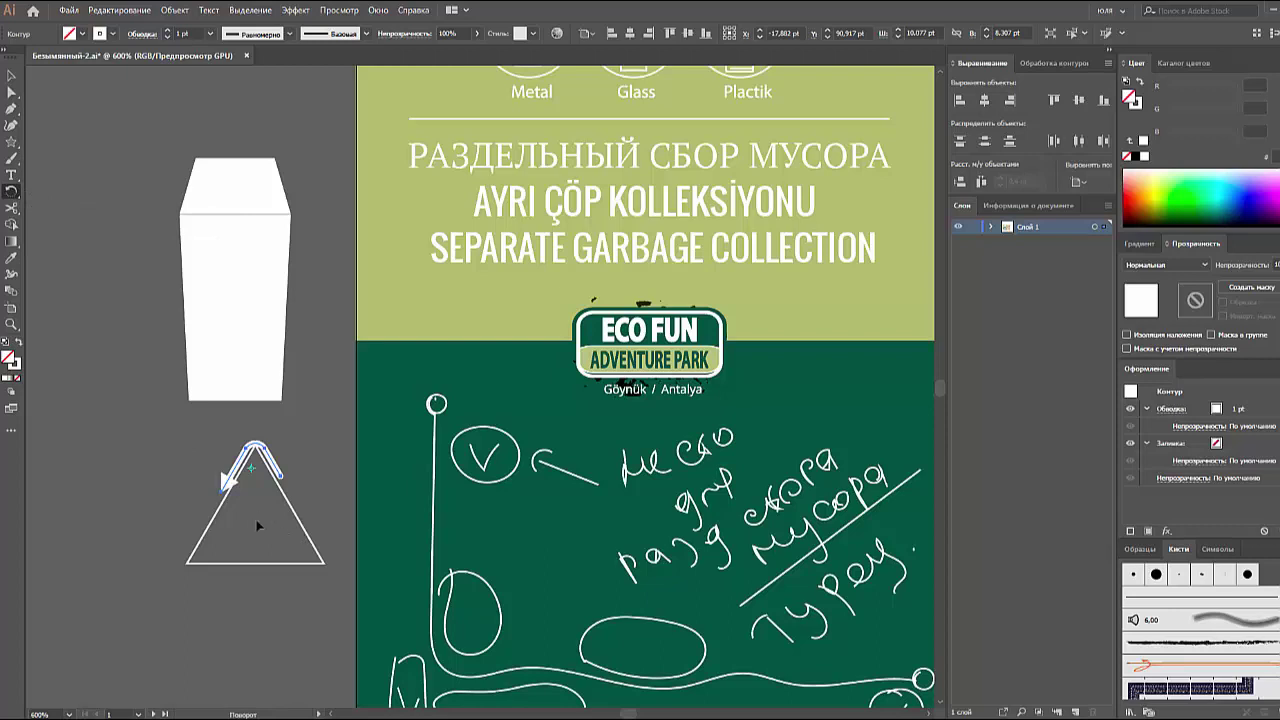
mouse_move(238, 464)
mouse_down()
mouse_move(202, 533)
mouse_move(212, 567)
mouse_up()
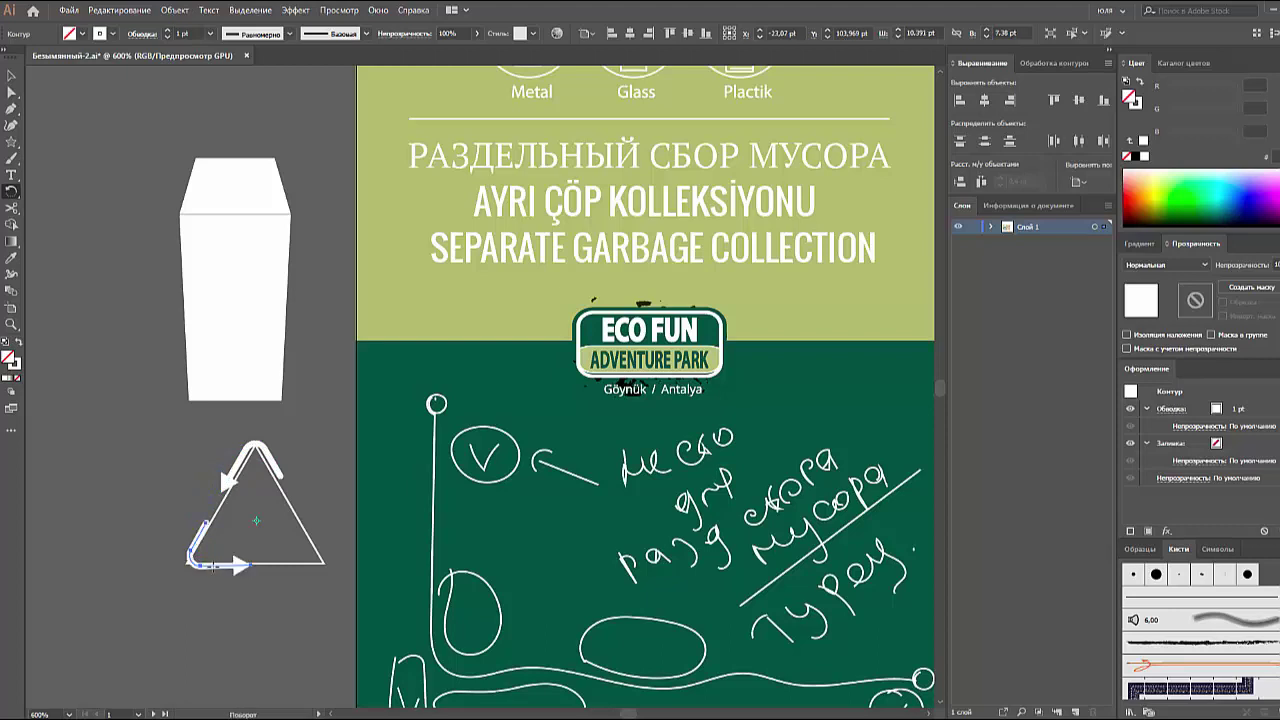
key(ctrl+d)
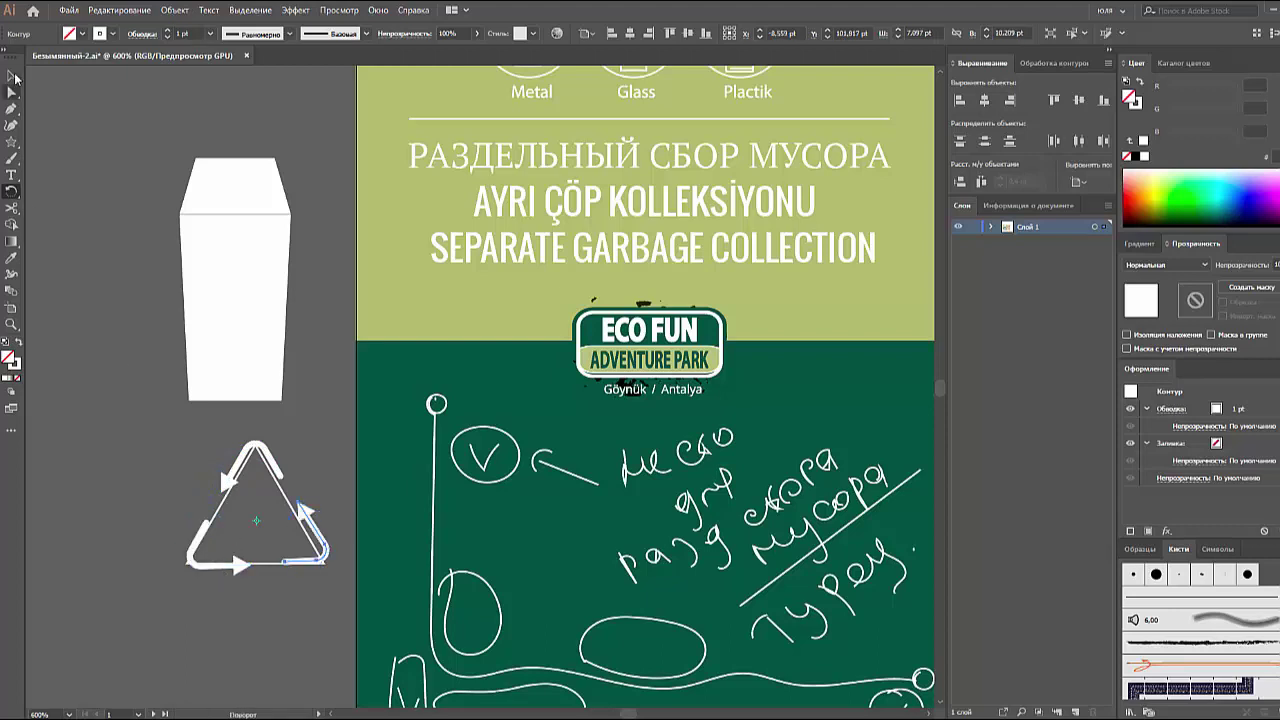
click(11, 76)
click(122, 265)
- Move the triangle aside and give the three recycle arrows a 2 pt stroke
drag(290, 508, 140, 461)
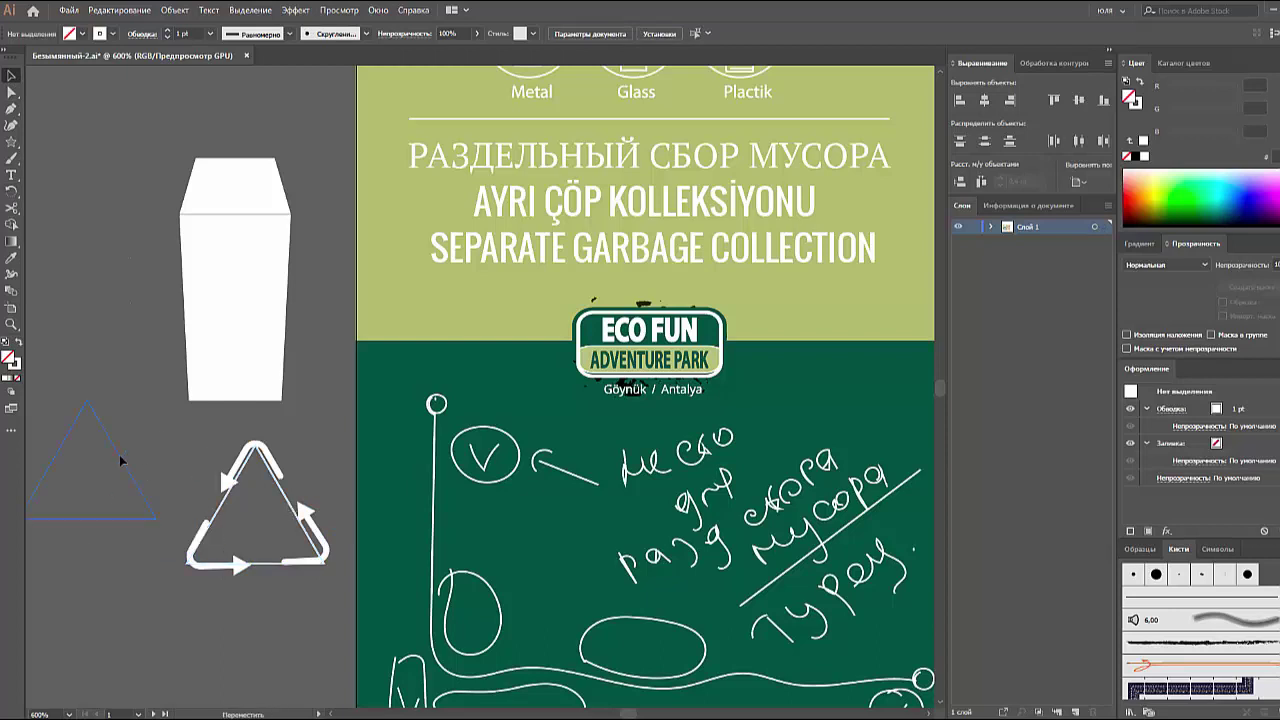
click(318, 553)
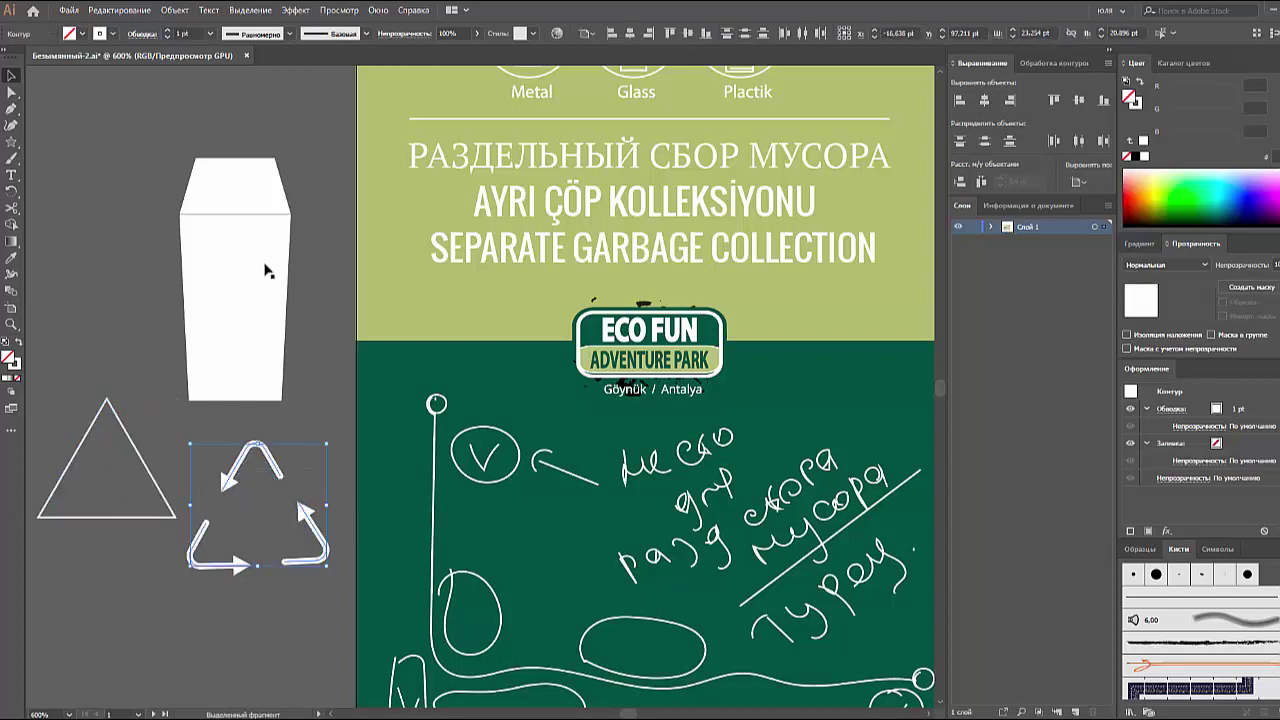
click(210, 33)
click(226, 108)
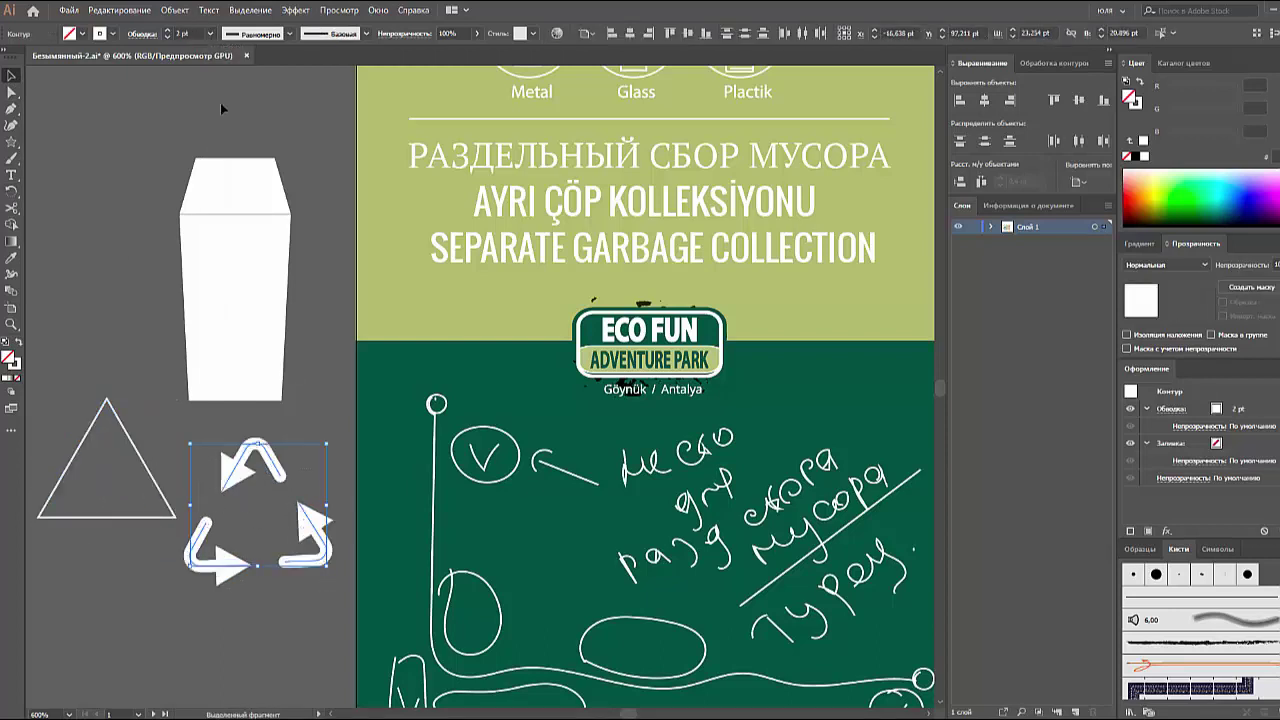
click(166, 116)
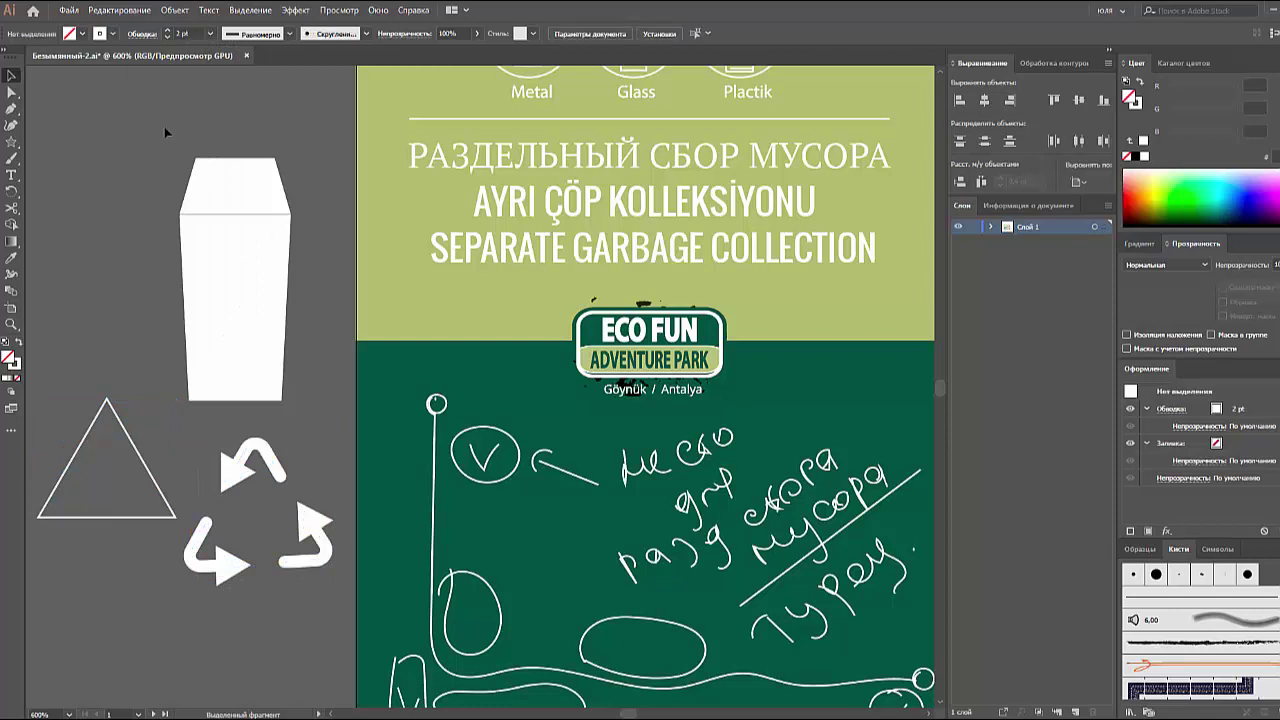
- Adjust the upper arrow's end point and pull the arrows into a tighter triangle
key(a)
click(204, 535)
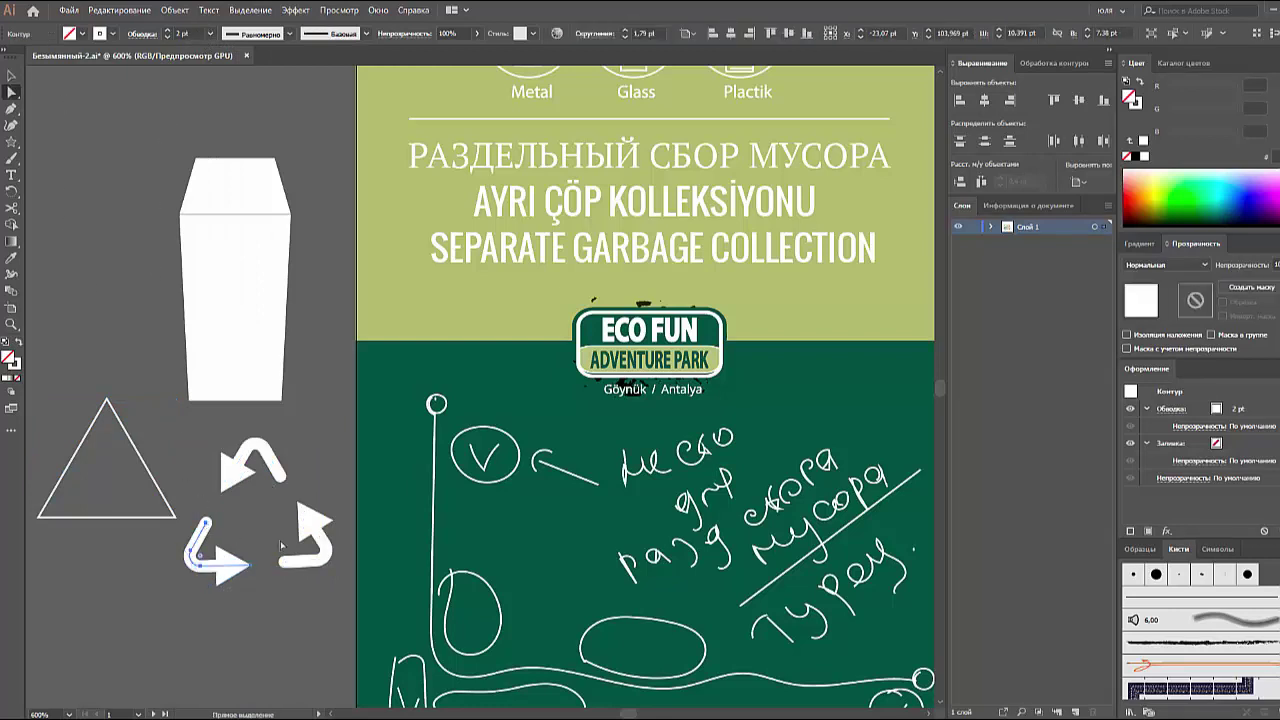
click(224, 494)
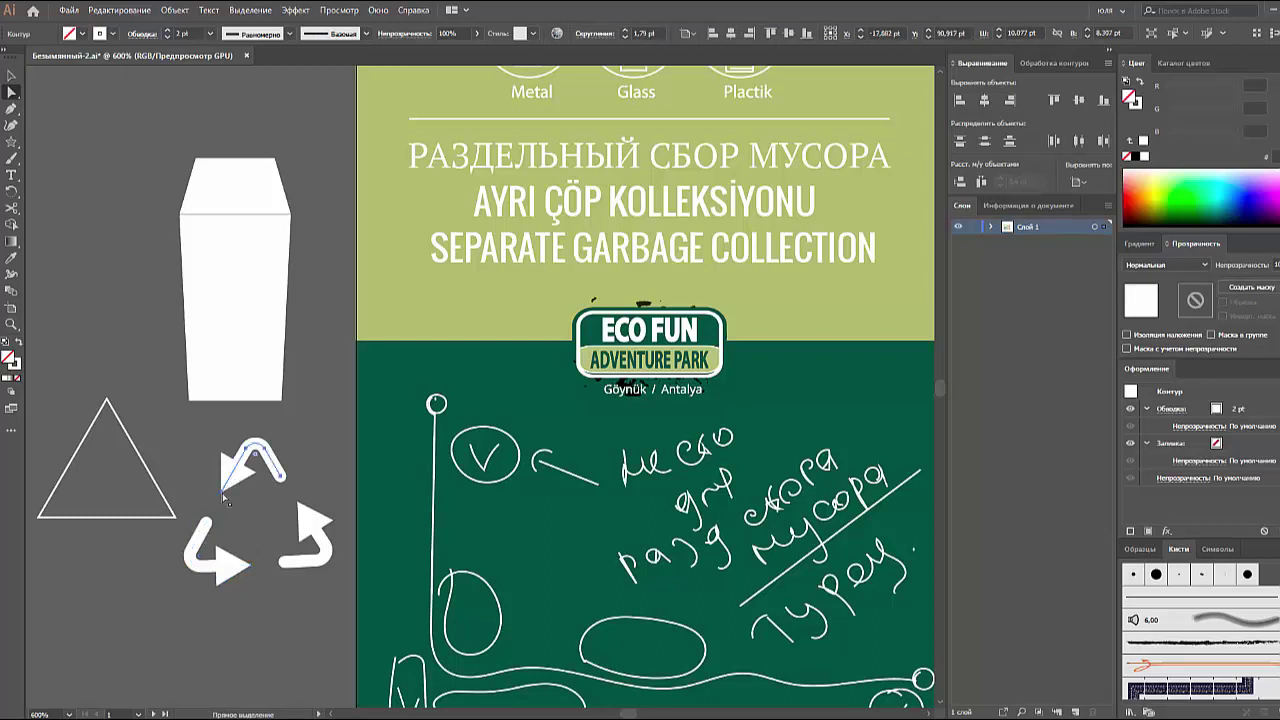
drag(222, 491, 216, 510)
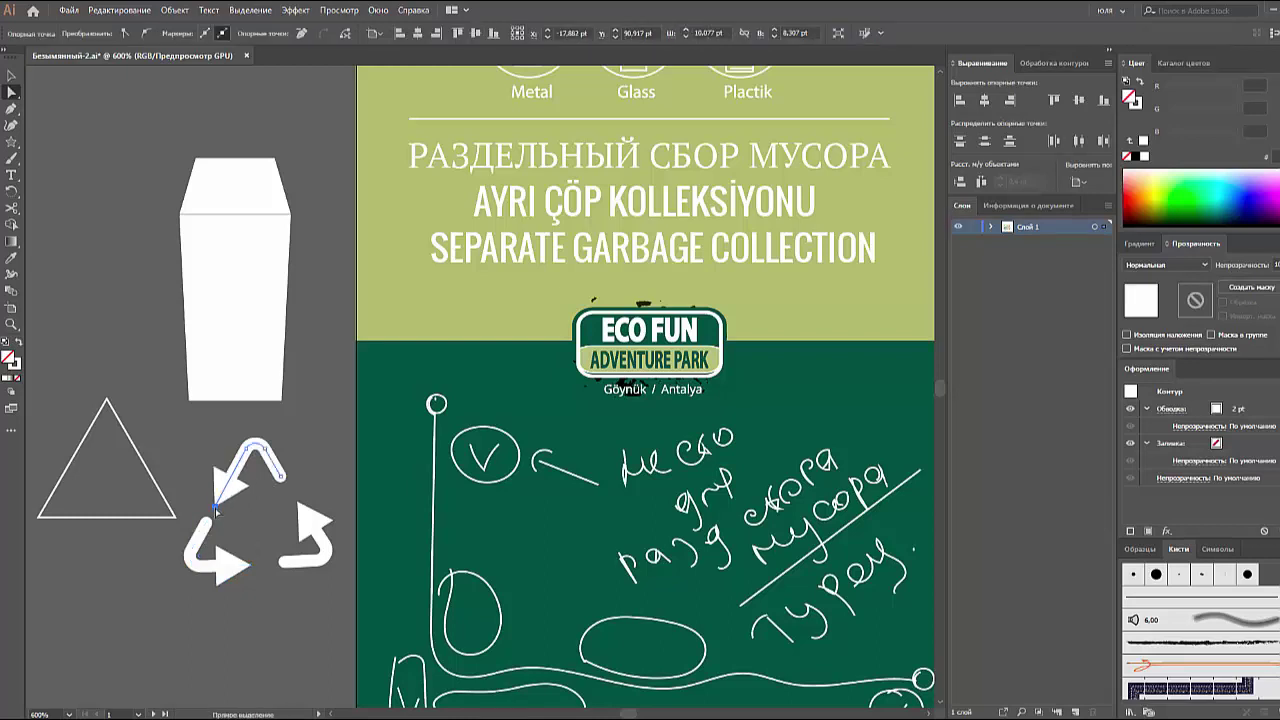
click(262, 530)
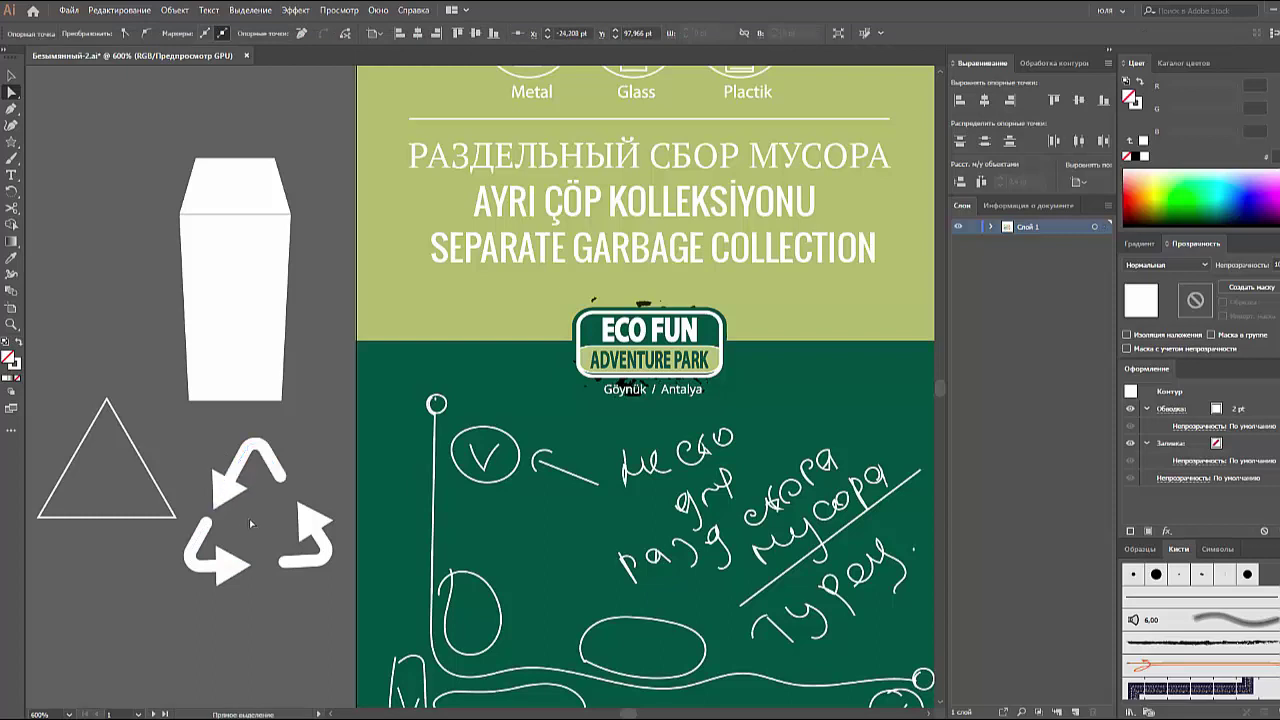
click(10, 77)
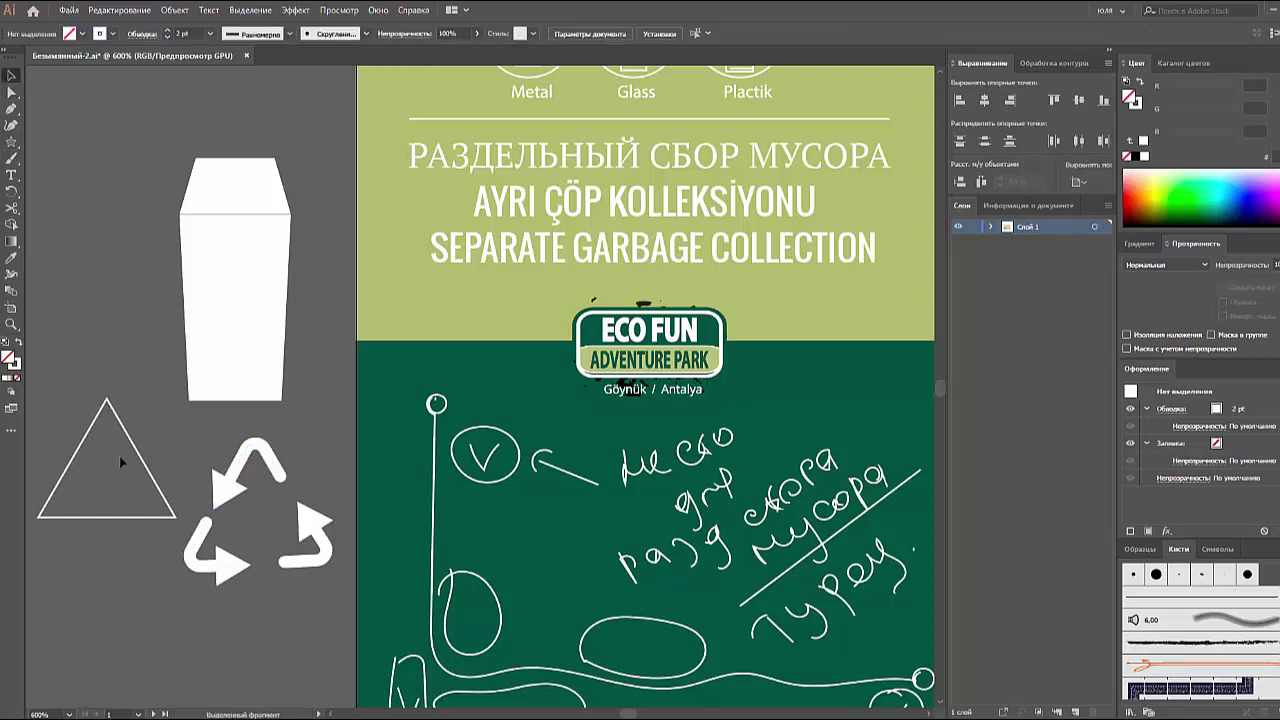
drag(270, 480, 290, 500)
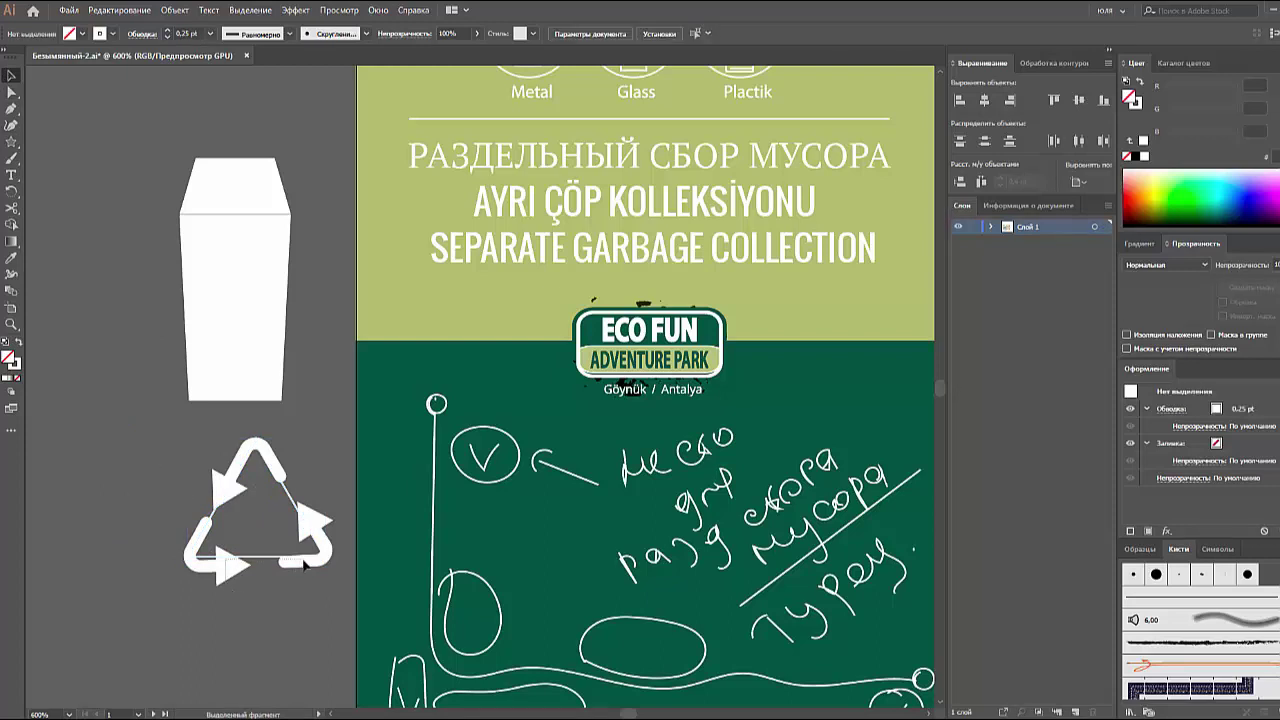
click(312, 545)
key(Delete)
click(232, 490)
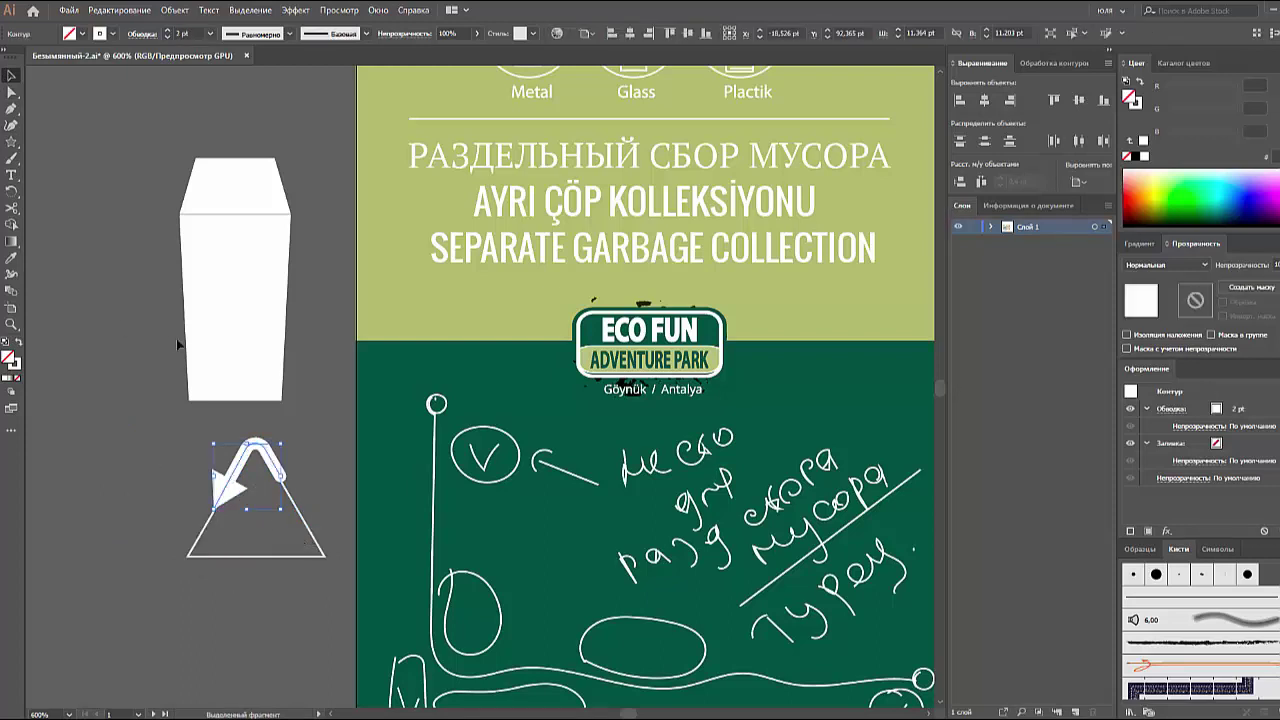
click(11, 191)
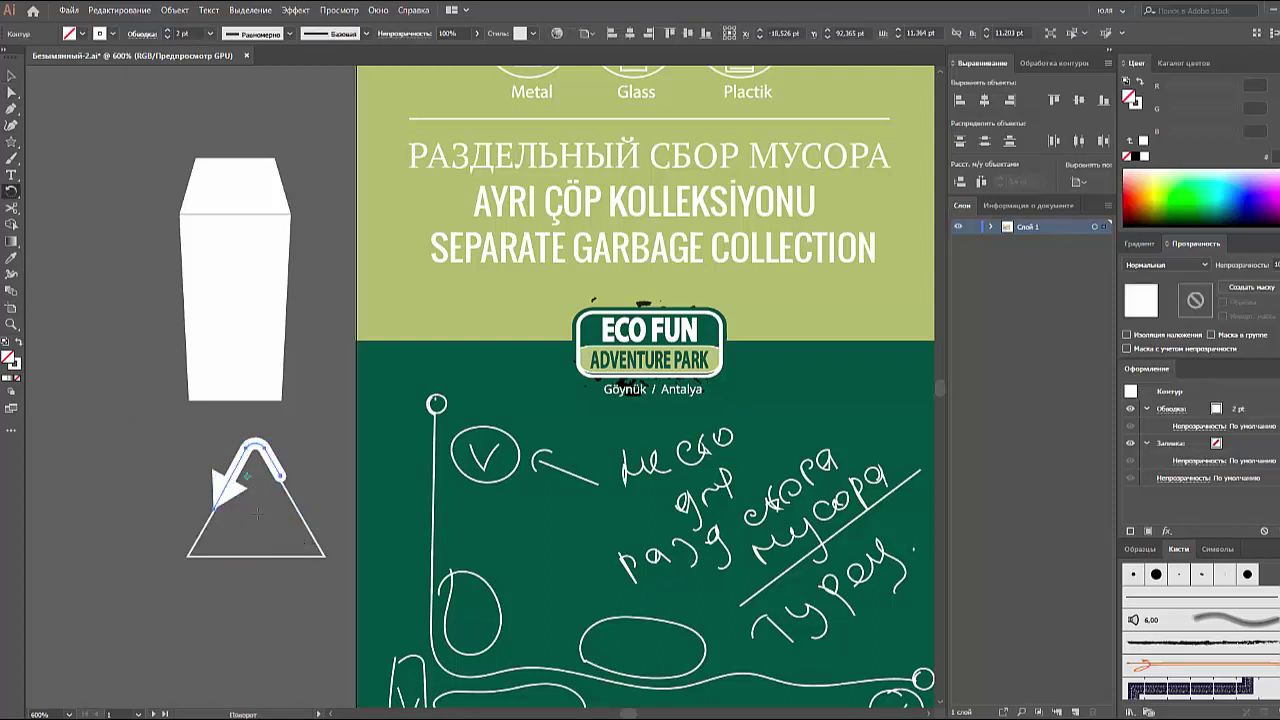
key(ctrl+h)
drag(252, 565, 252, 566)
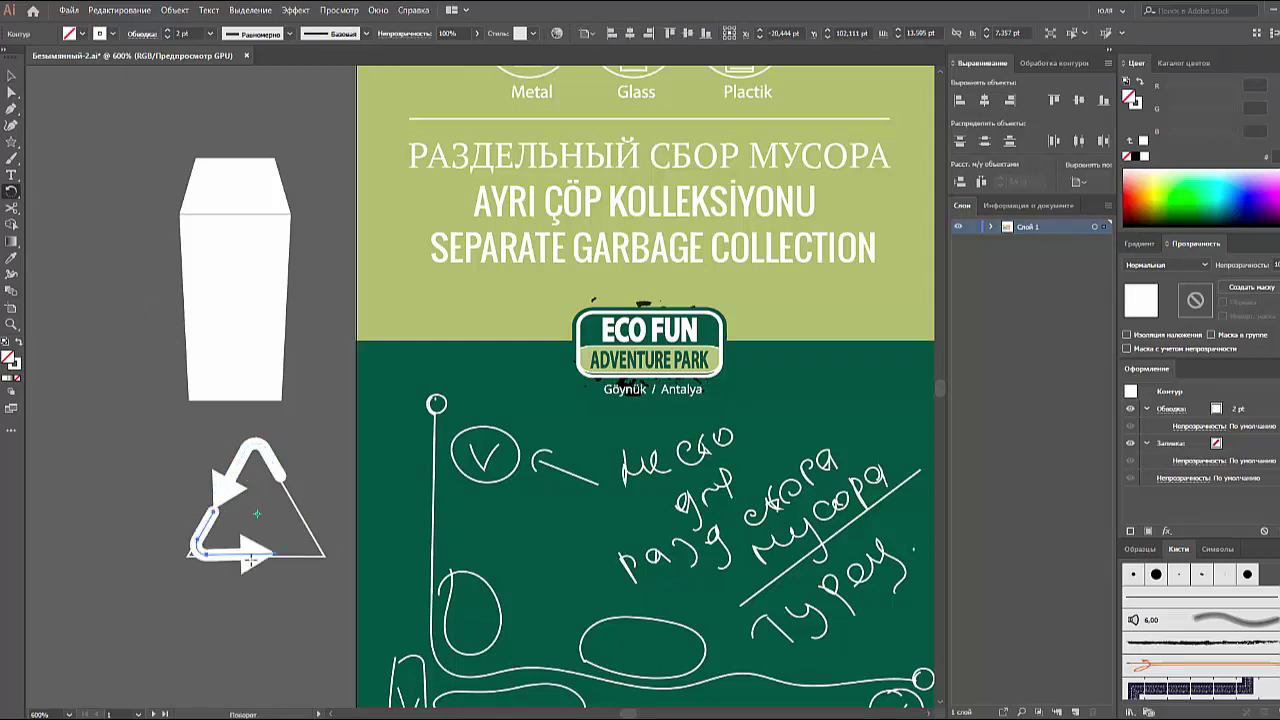
key(ctrl+d)
click(11, 77)
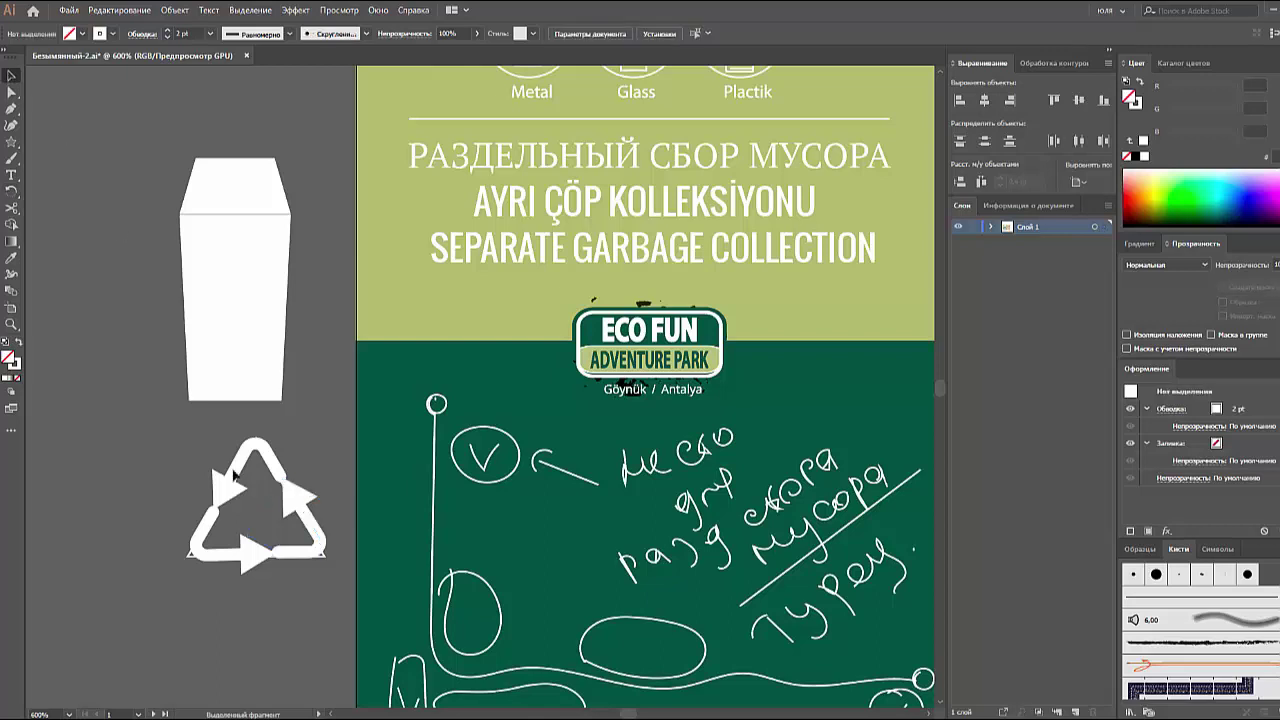
drag(165, 625, 175, 621)
click(302, 610)
click(222, 592)
key(a)
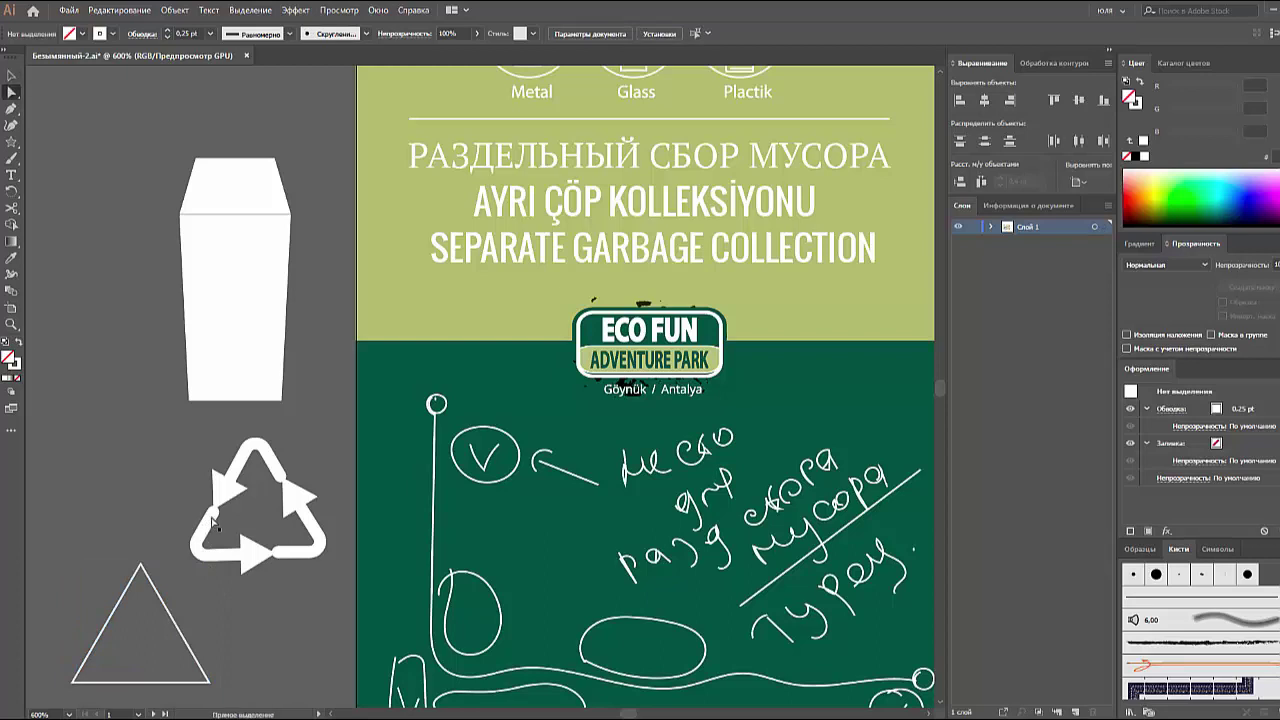
click(213, 545)
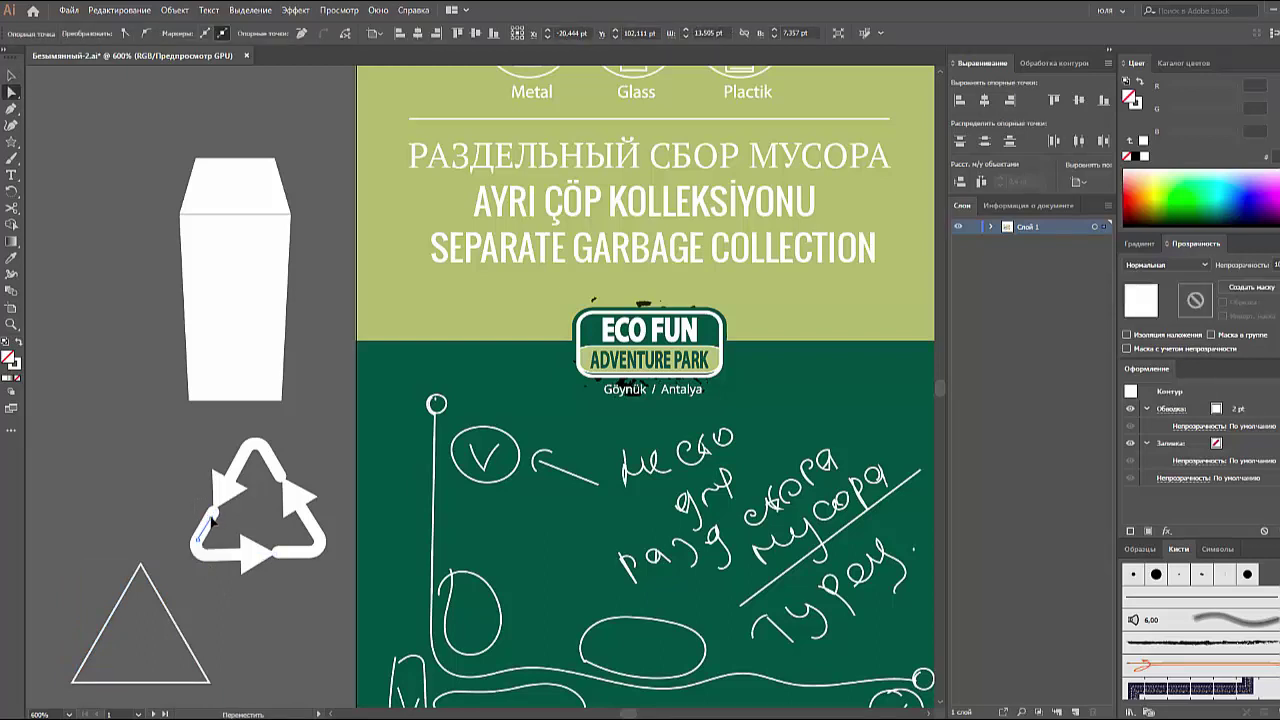
drag(211, 521, 282, 563)
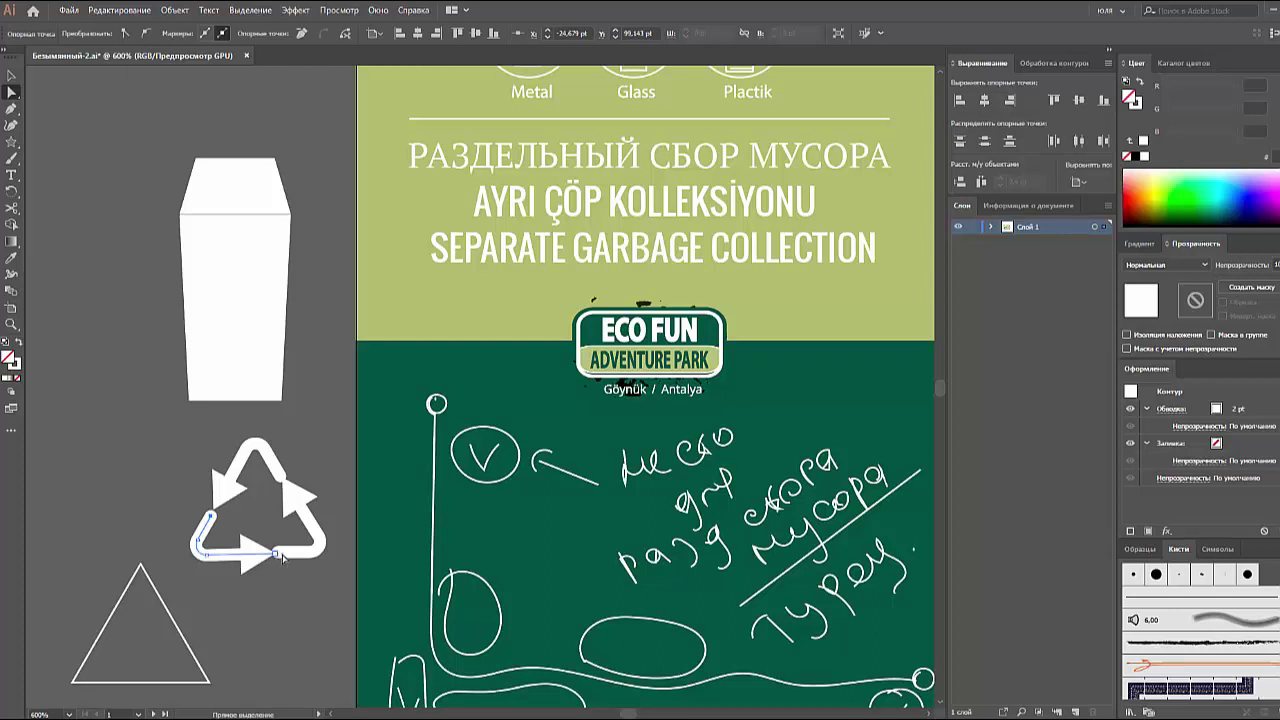
click(285, 561)
click(283, 551)
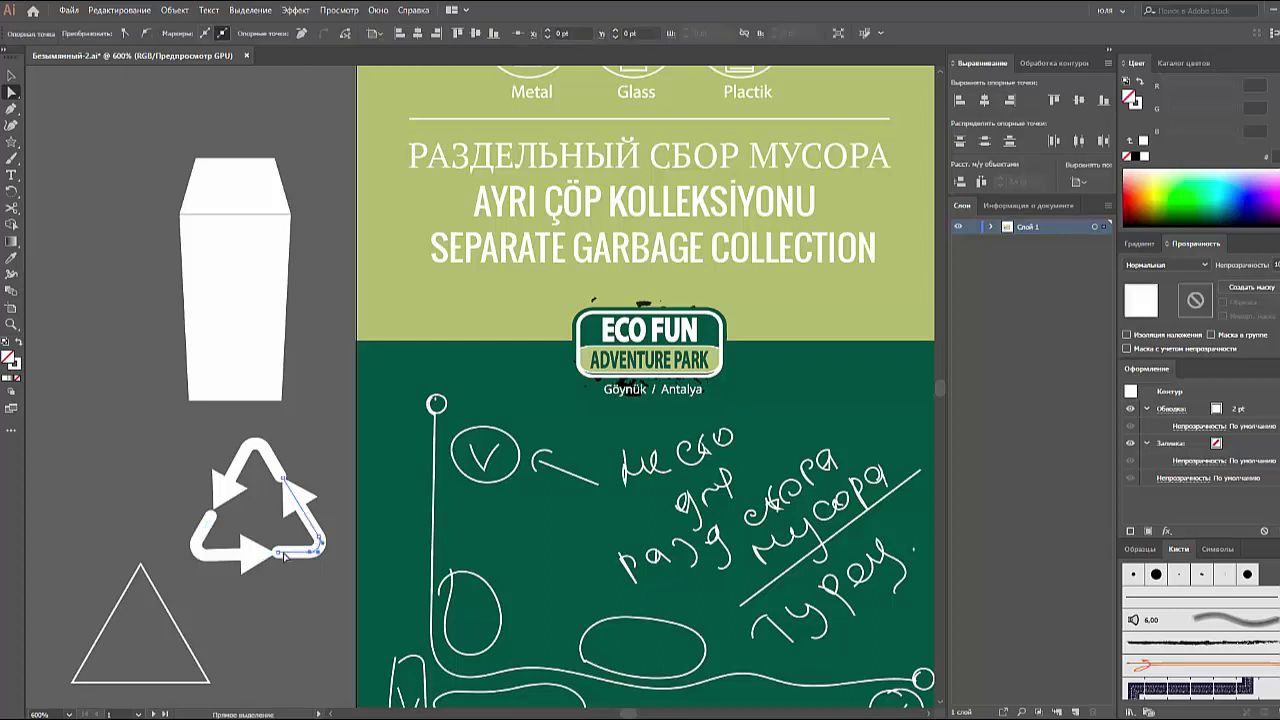
click(282, 477)
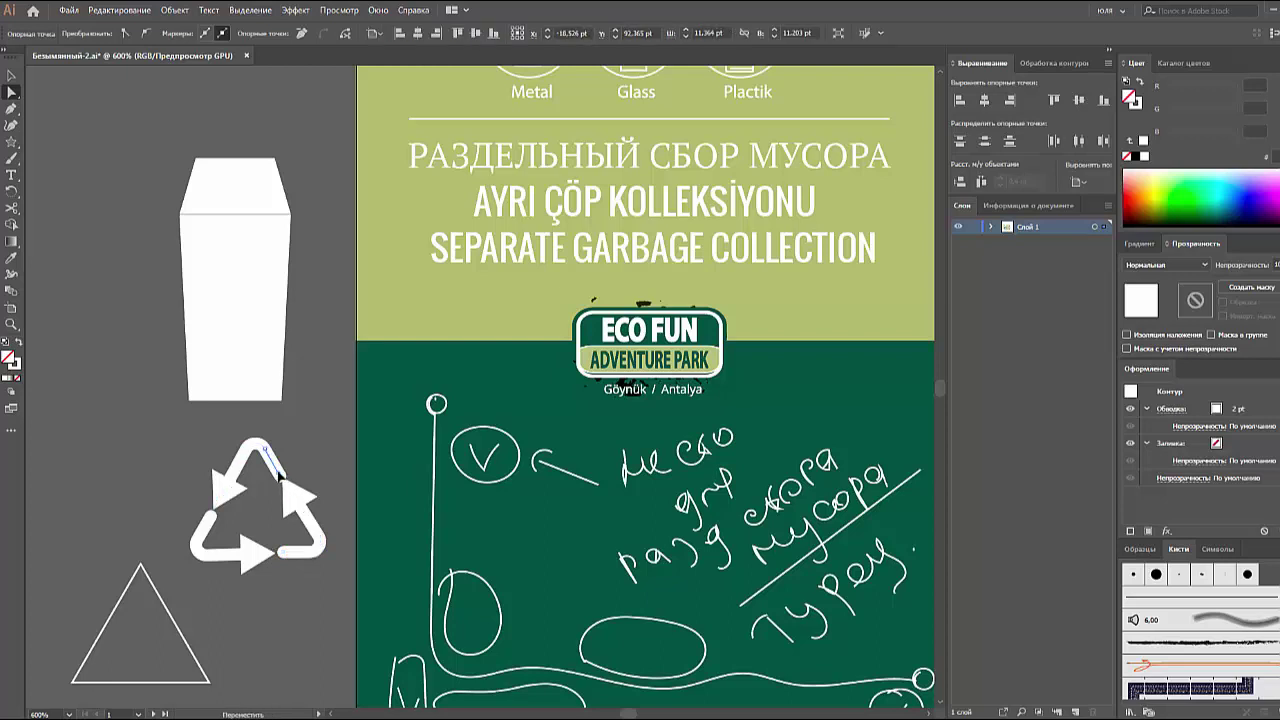
click(281, 474)
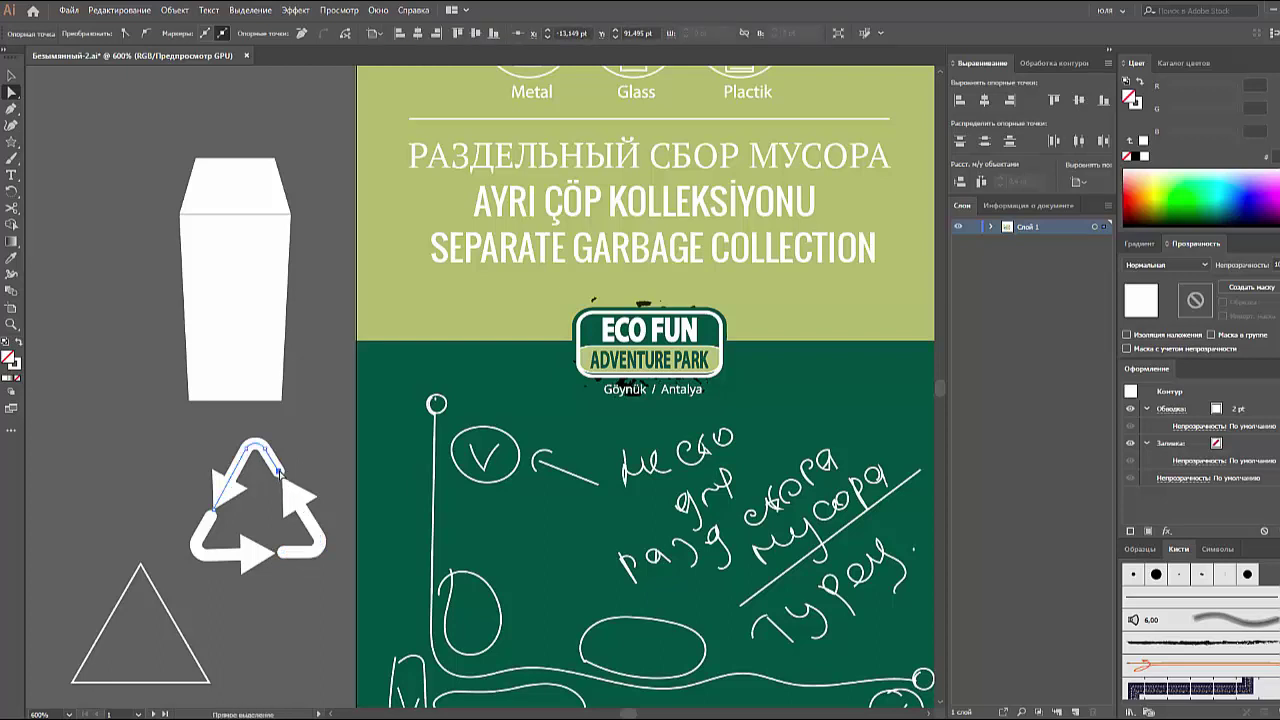
click(273, 521)
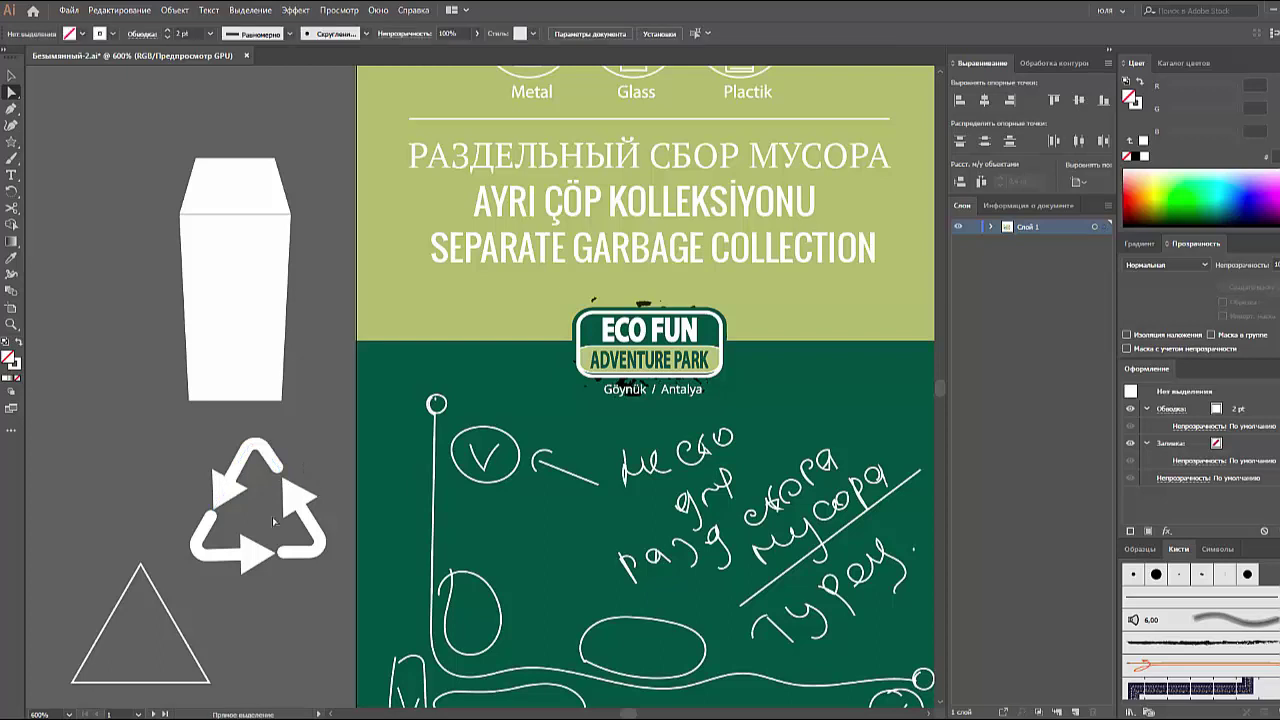
click(210, 525)
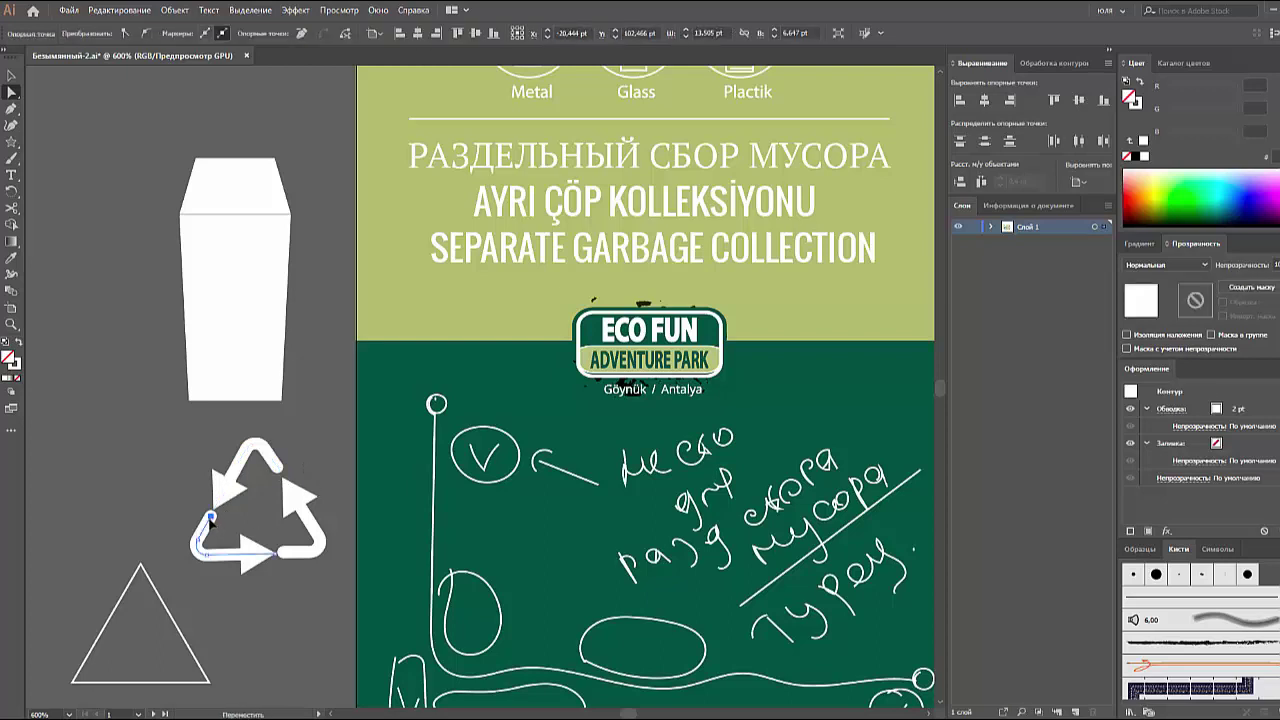
click(196, 447)
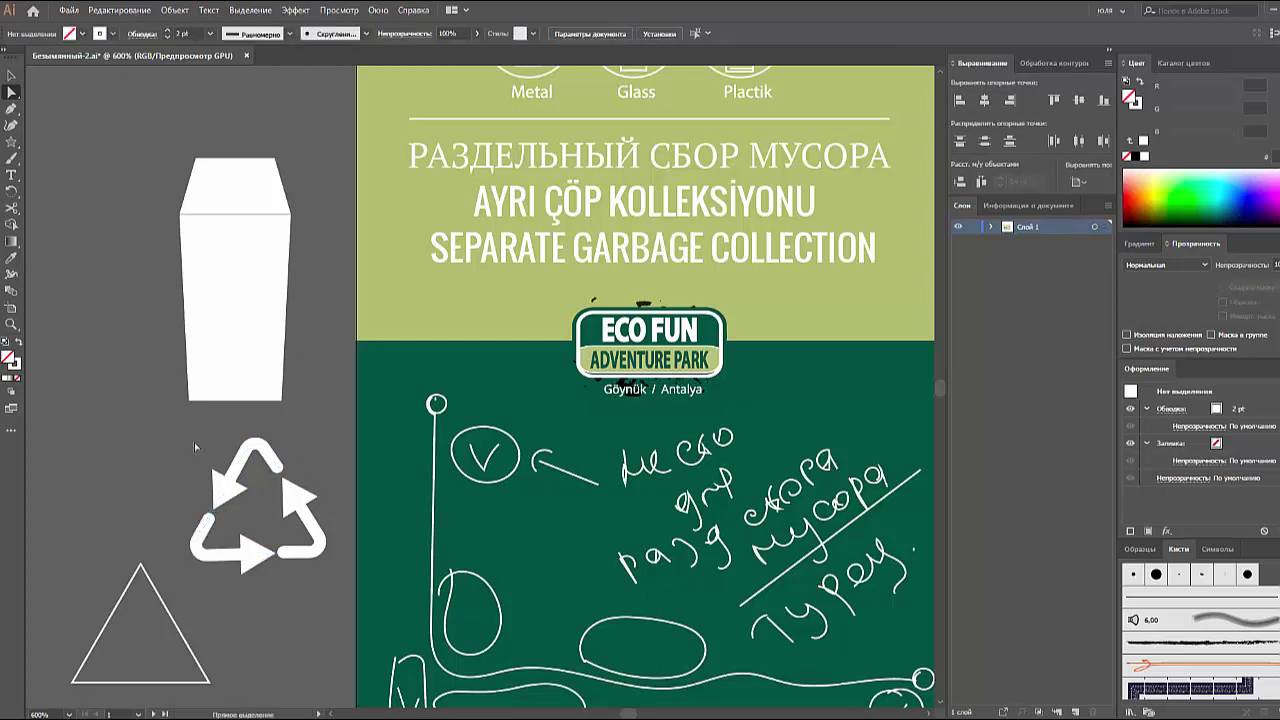
click(11, 75)
drag(220, 478, 318, 566)
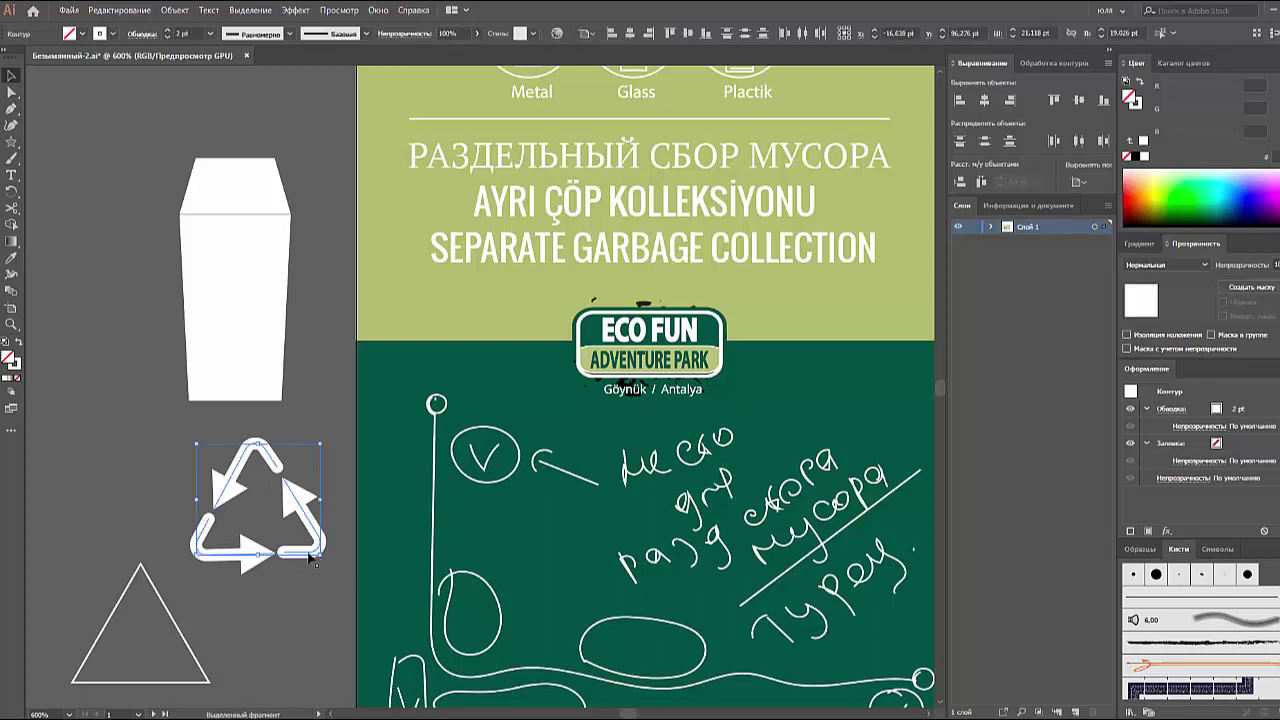
- Place a copy of the recycle symbol to the upper left with a 3 pt stroke
drag(300, 510, 151, 430)
click(210, 33)
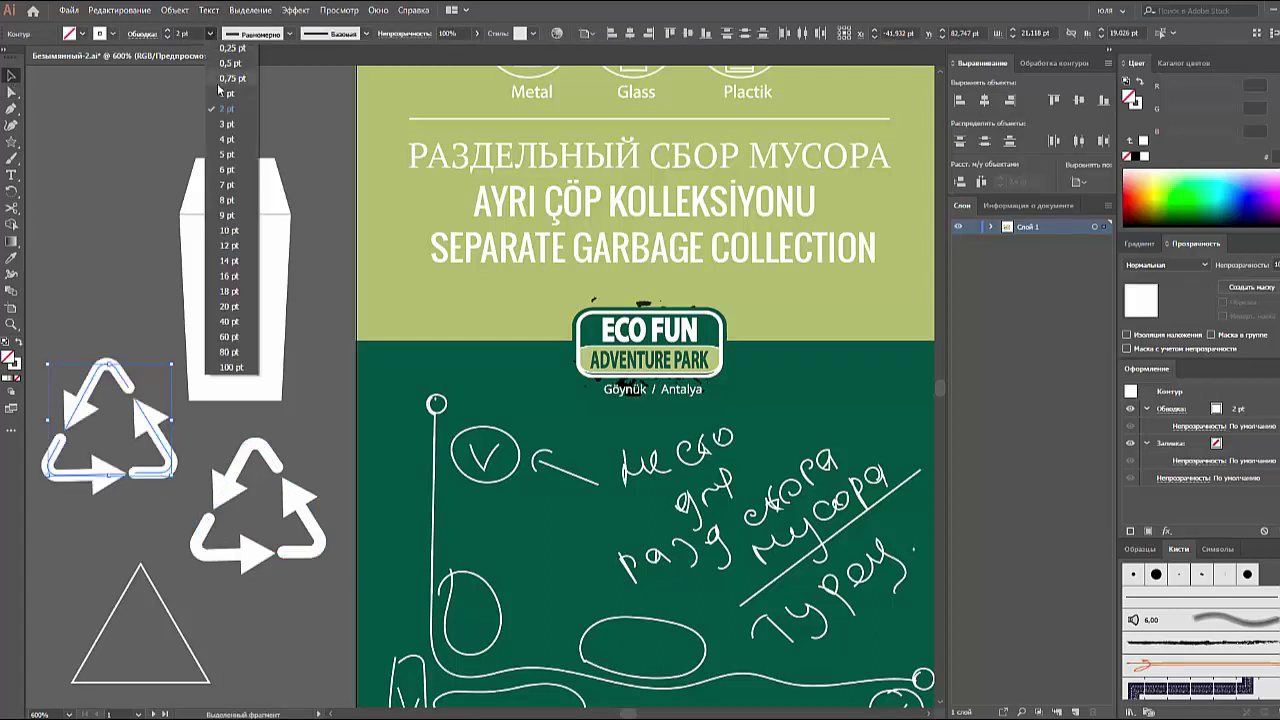
click(227, 123)
click(47, 249)
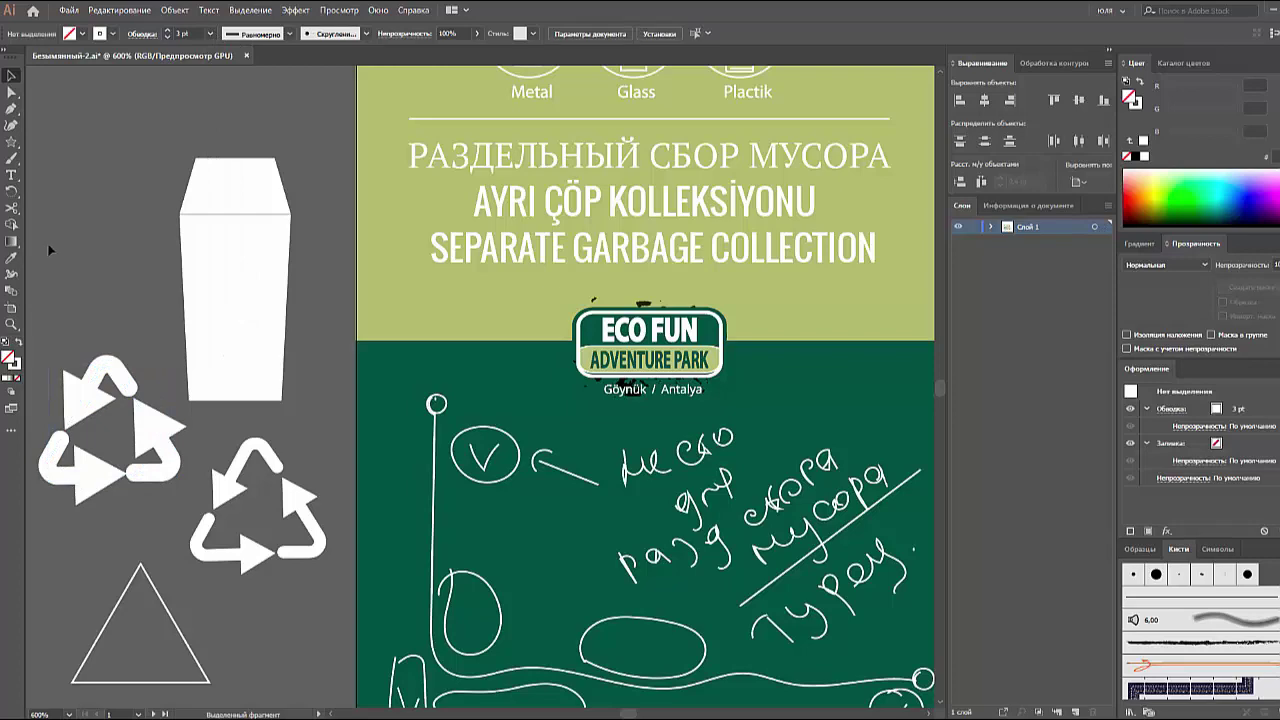
- Expand the copy's appearance and strokes into filled shapes
click(50, 460)
click(174, 10)
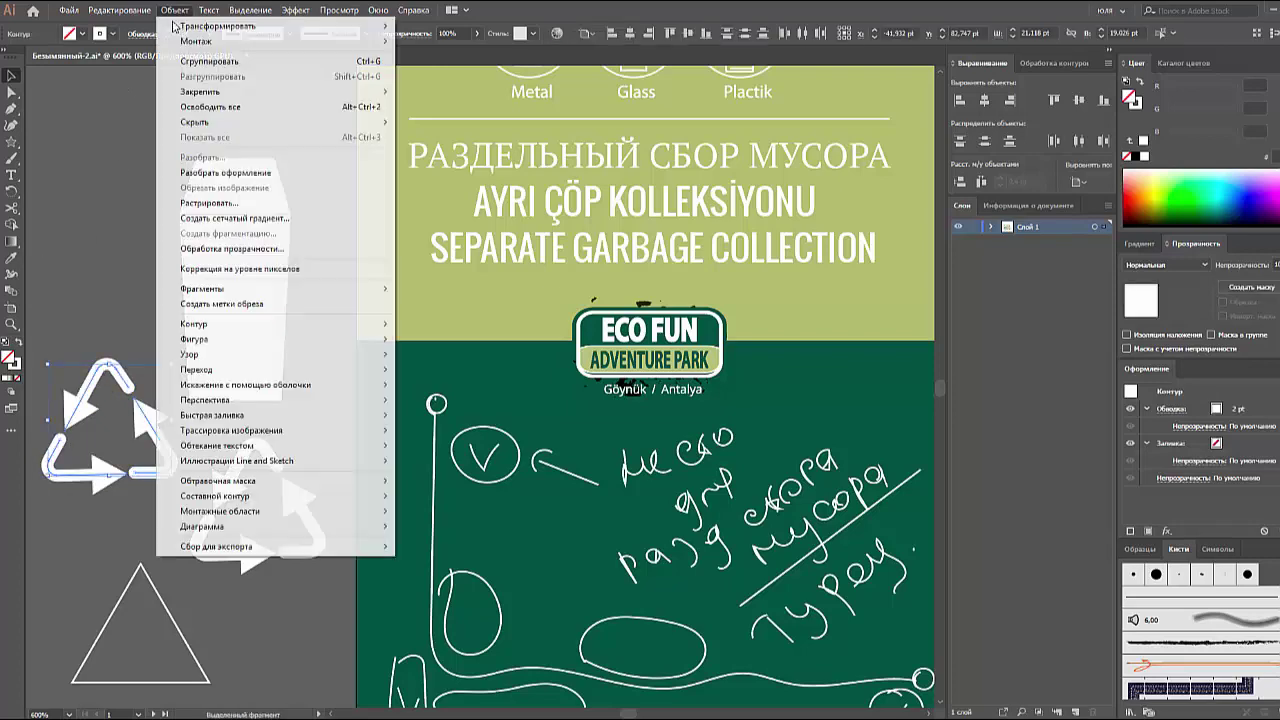
click(225, 172)
click(174, 10)
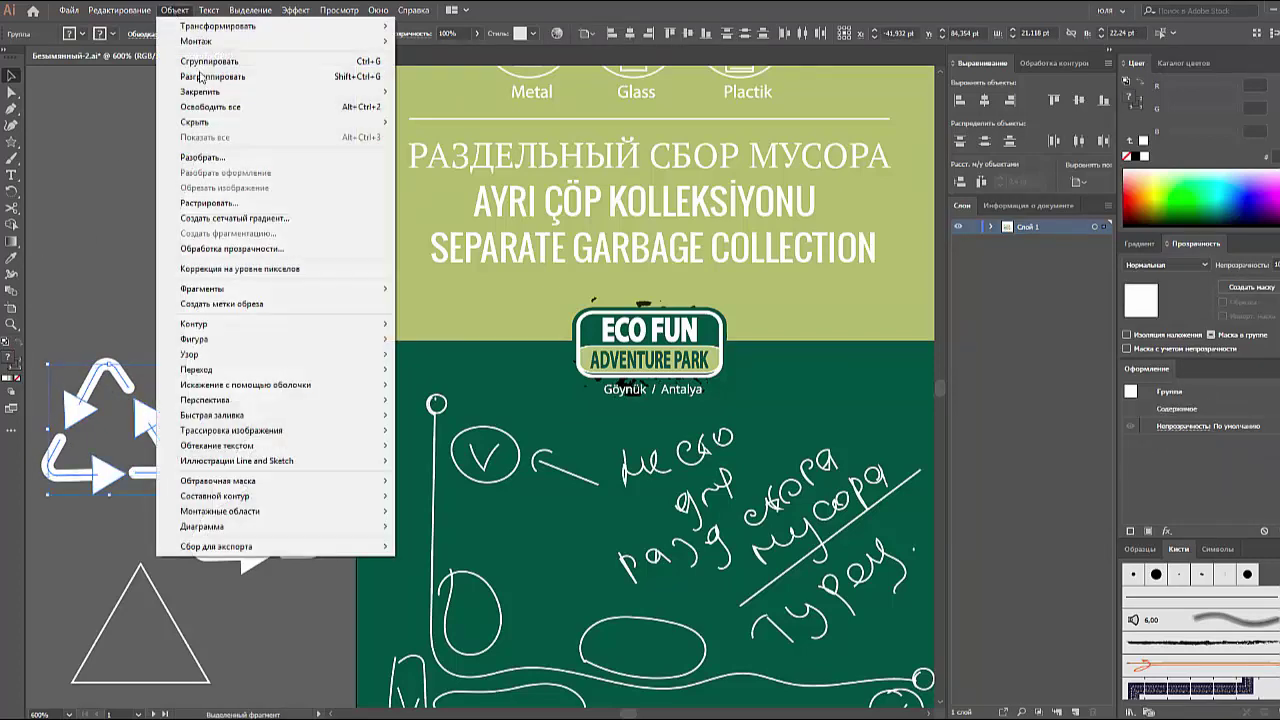
click(202, 157)
click(634, 448)
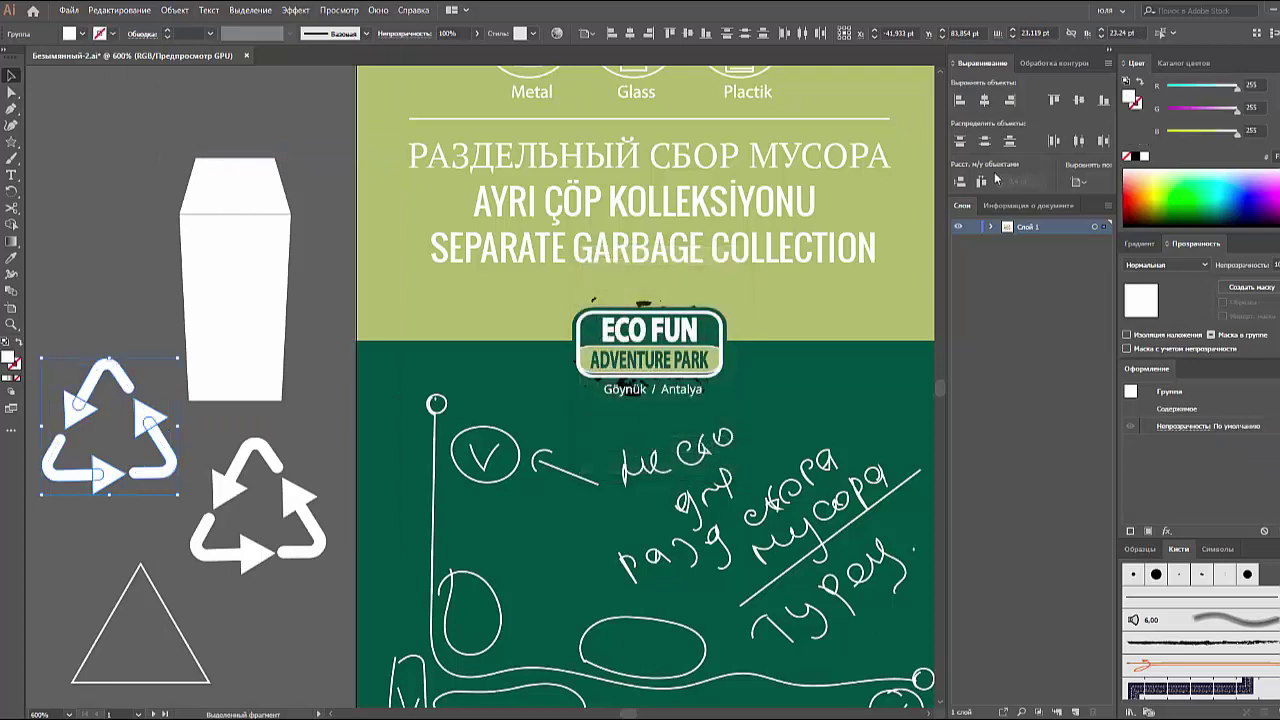
click(1030, 63)
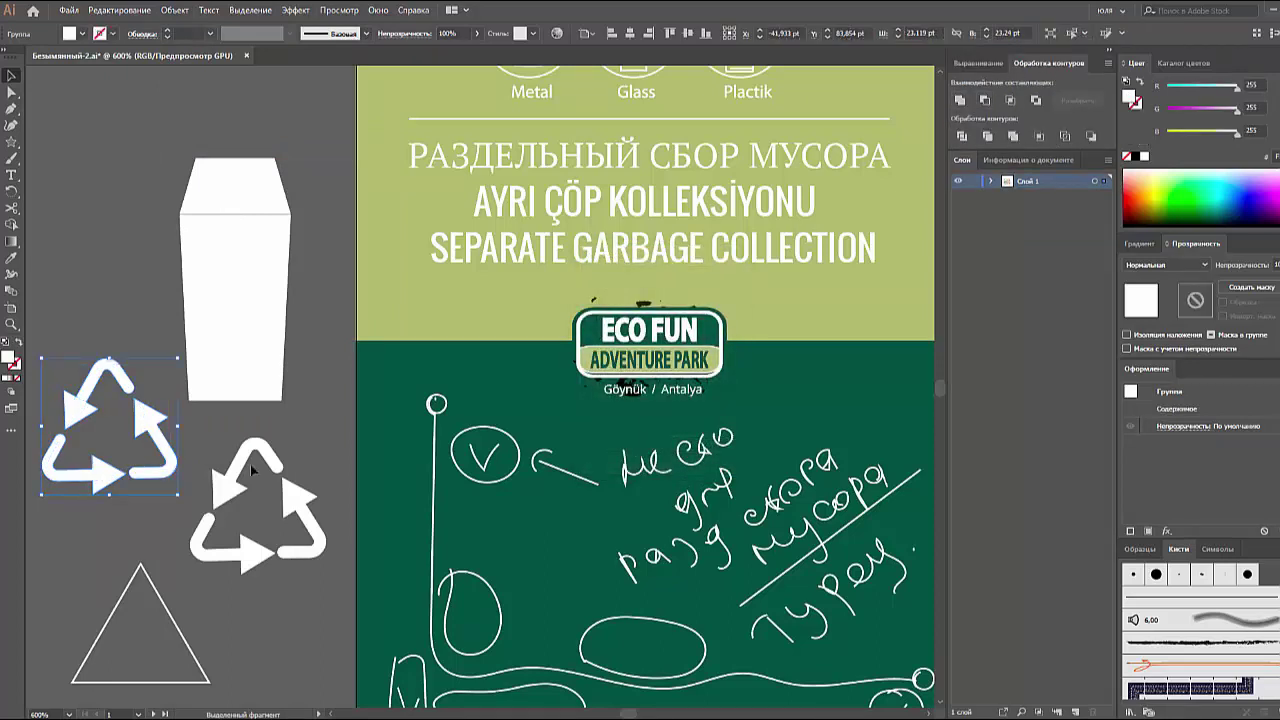
- Shrink the expanded recycle copy to about half size and move it onto the trash-can body
click(216, 400)
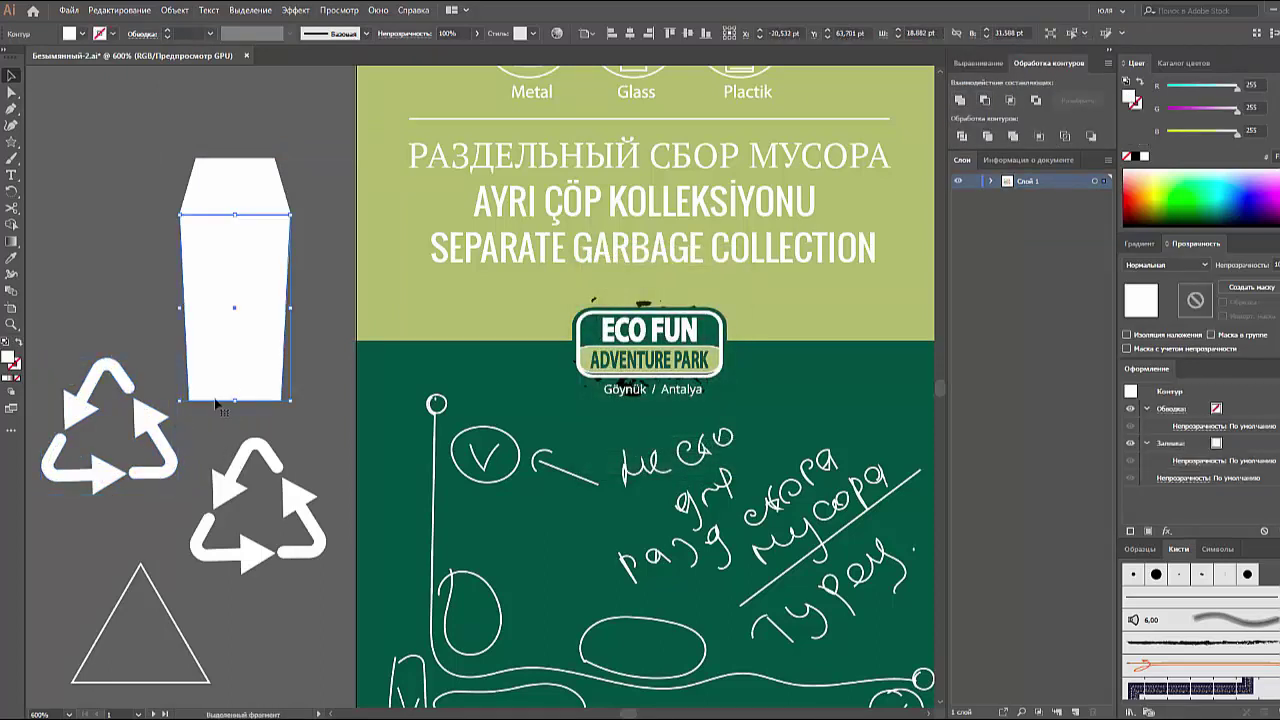
click(152, 474)
mouse_move(110, 496)
mouse_down()
mouse_move(110, 432)
mouse_move(239, 300)
mouse_up()
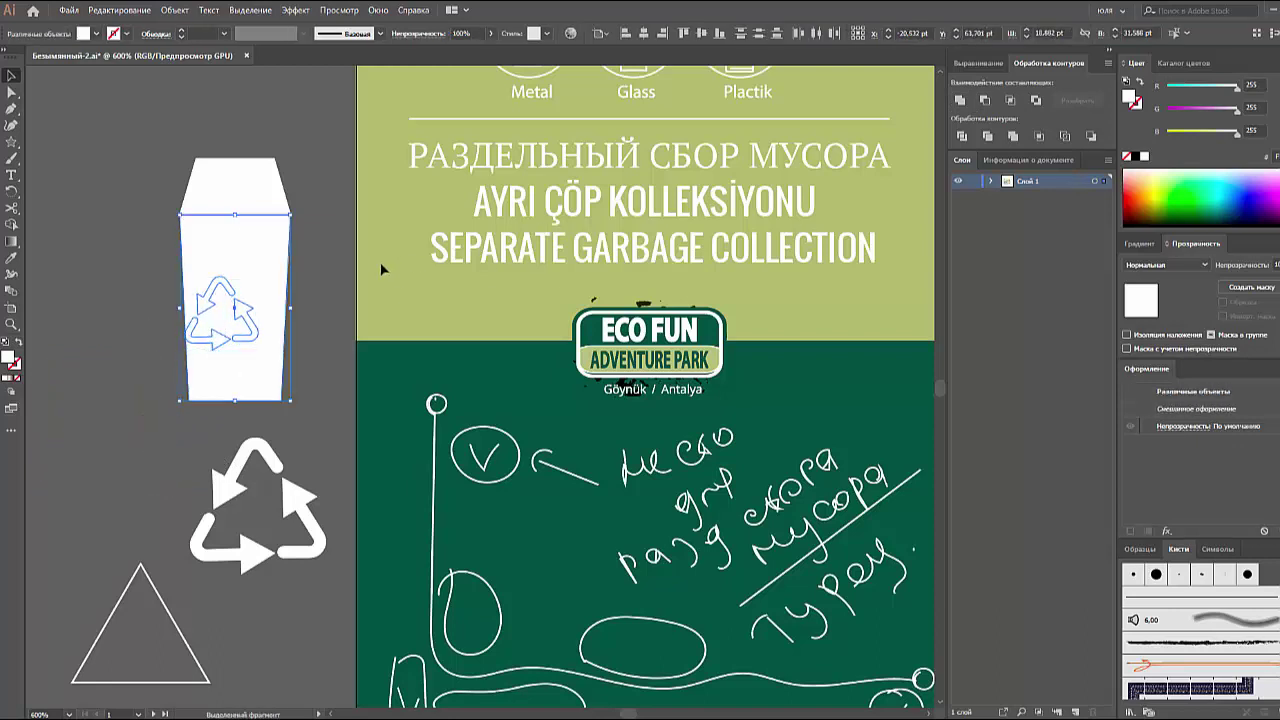
click(330, 290)
click(268, 314)
- Fill the can body lime green and centre it on the recycle icon as key object
key(comma)
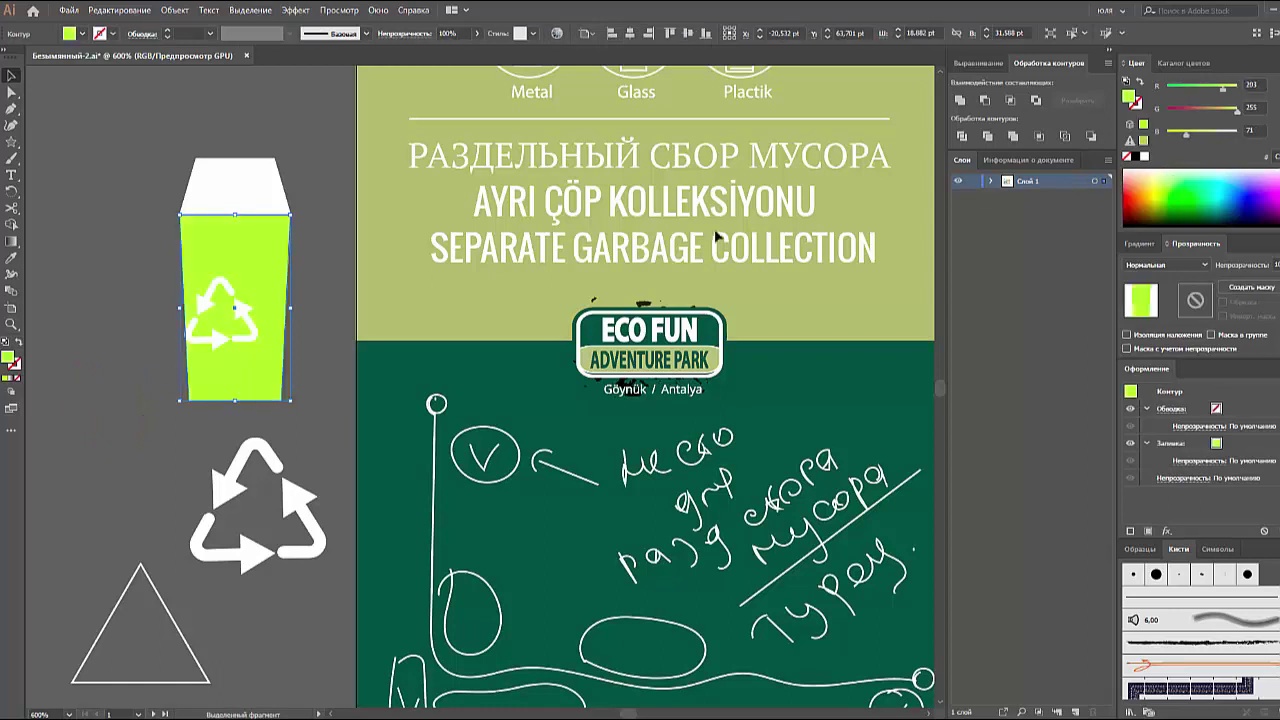
shift+click(197, 300)
click(978, 62)
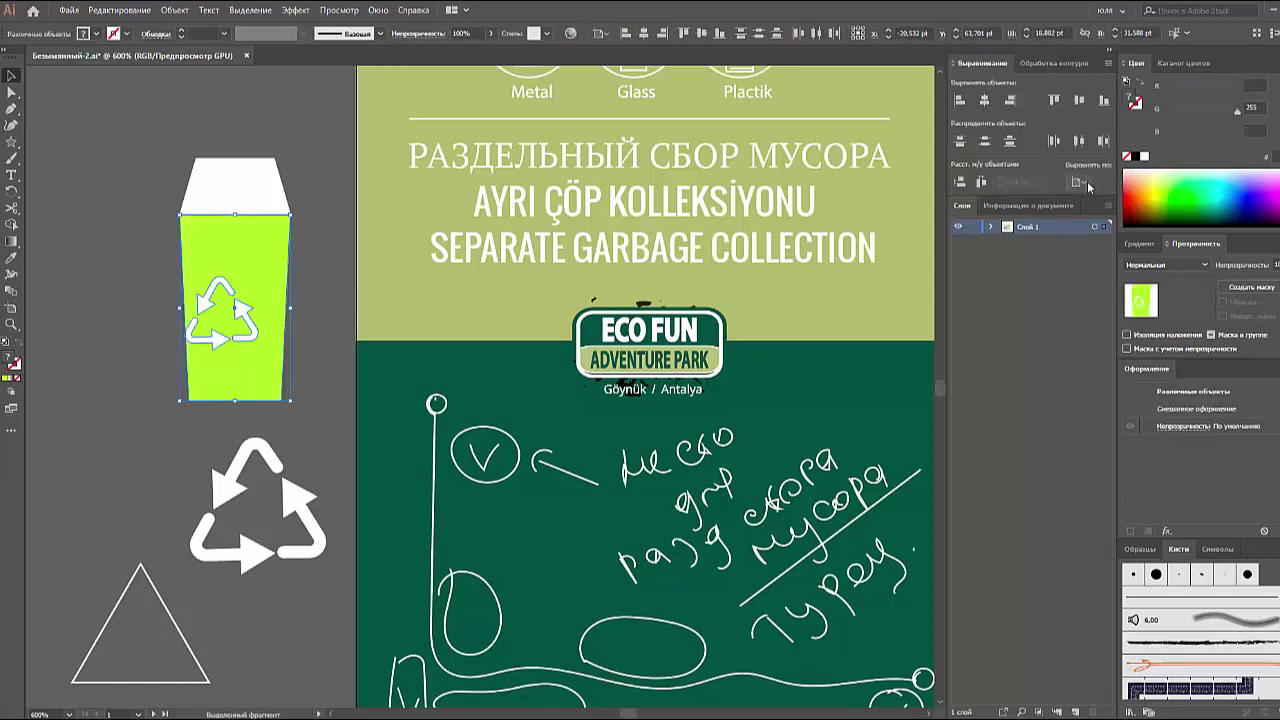
click(1080, 182)
click(1147, 213)
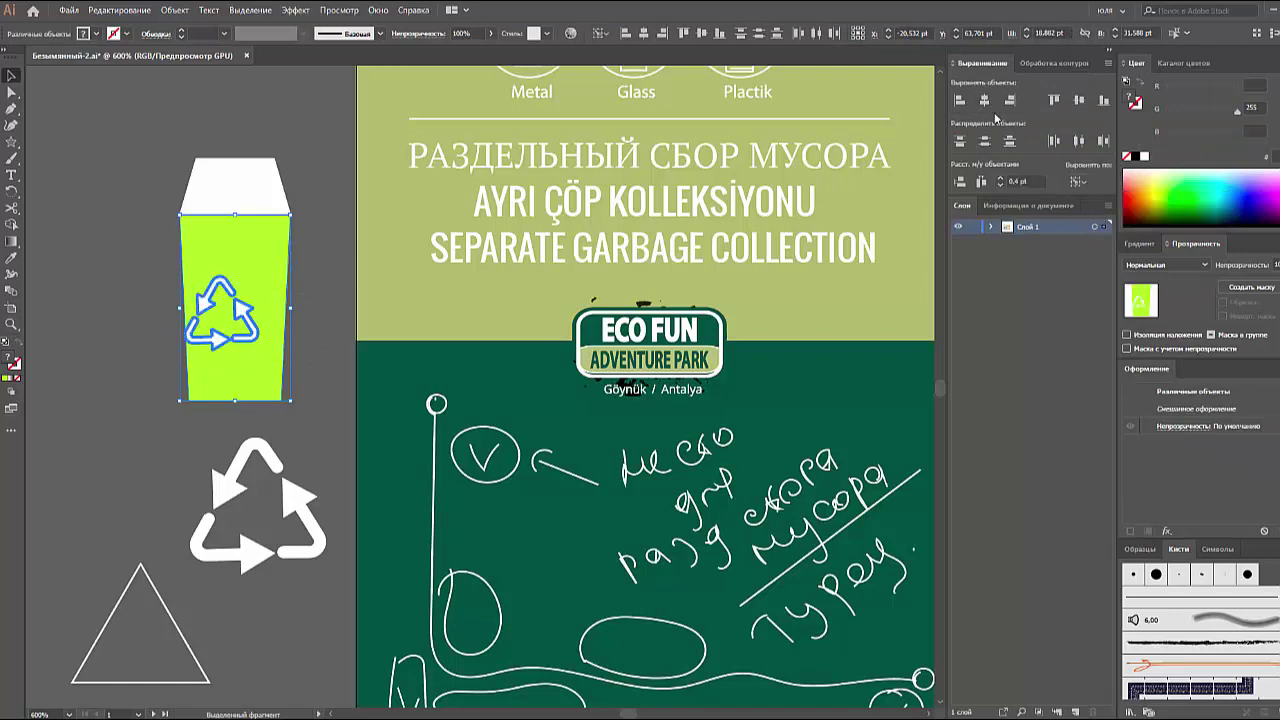
click(985, 100)
click(1079, 101)
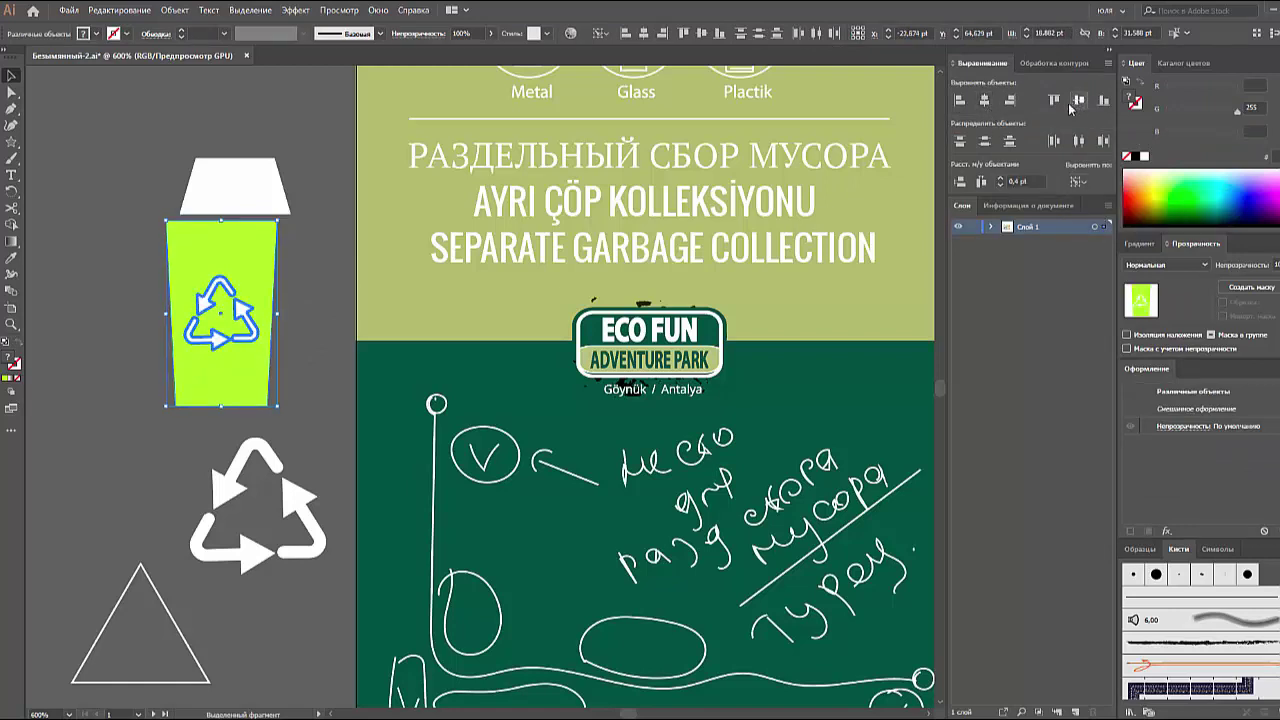
- Cut the recycle icon out of the can with Minus Front and line the can up with the lid
click(1047, 63)
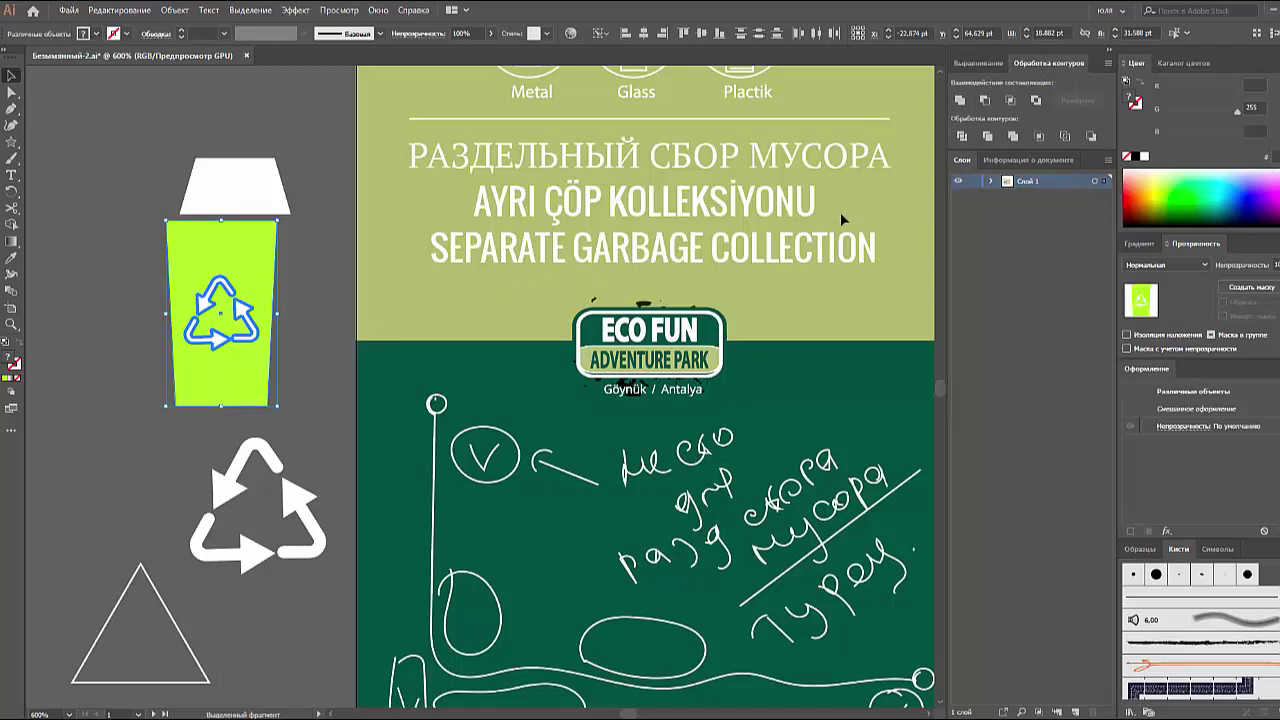
click(985, 100)
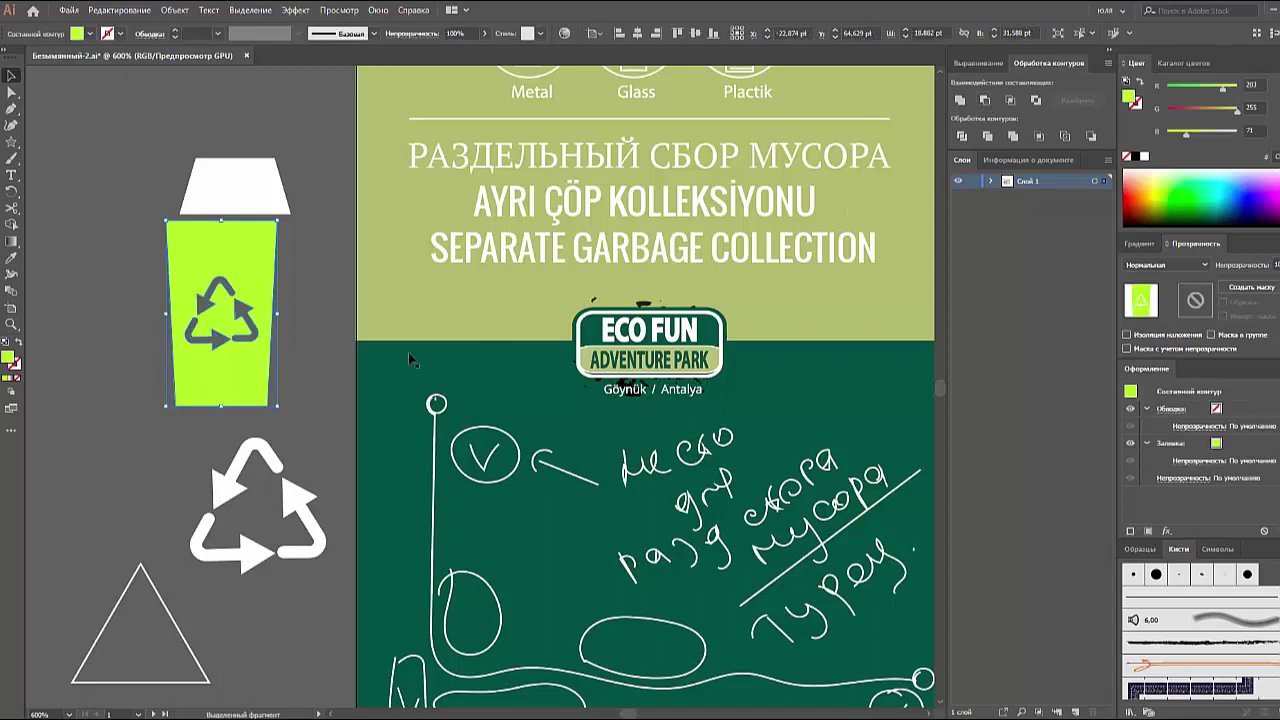
click(292, 347)
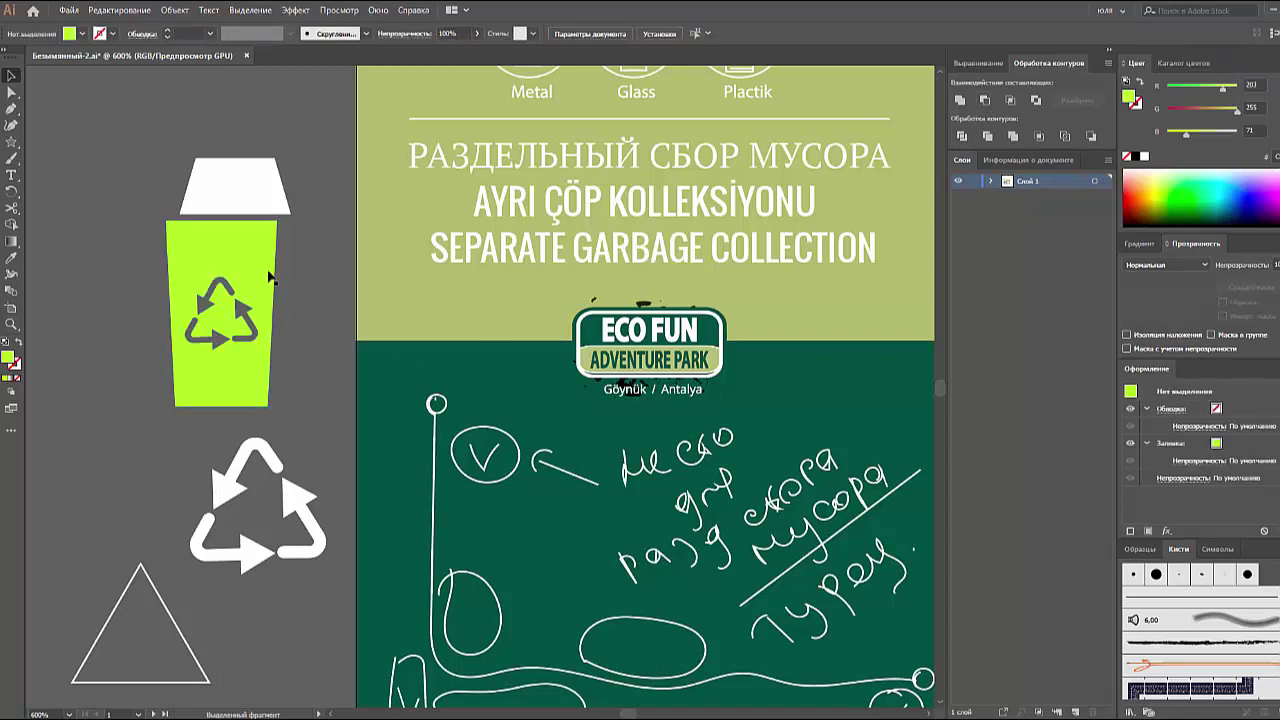
drag(270, 280, 284, 276)
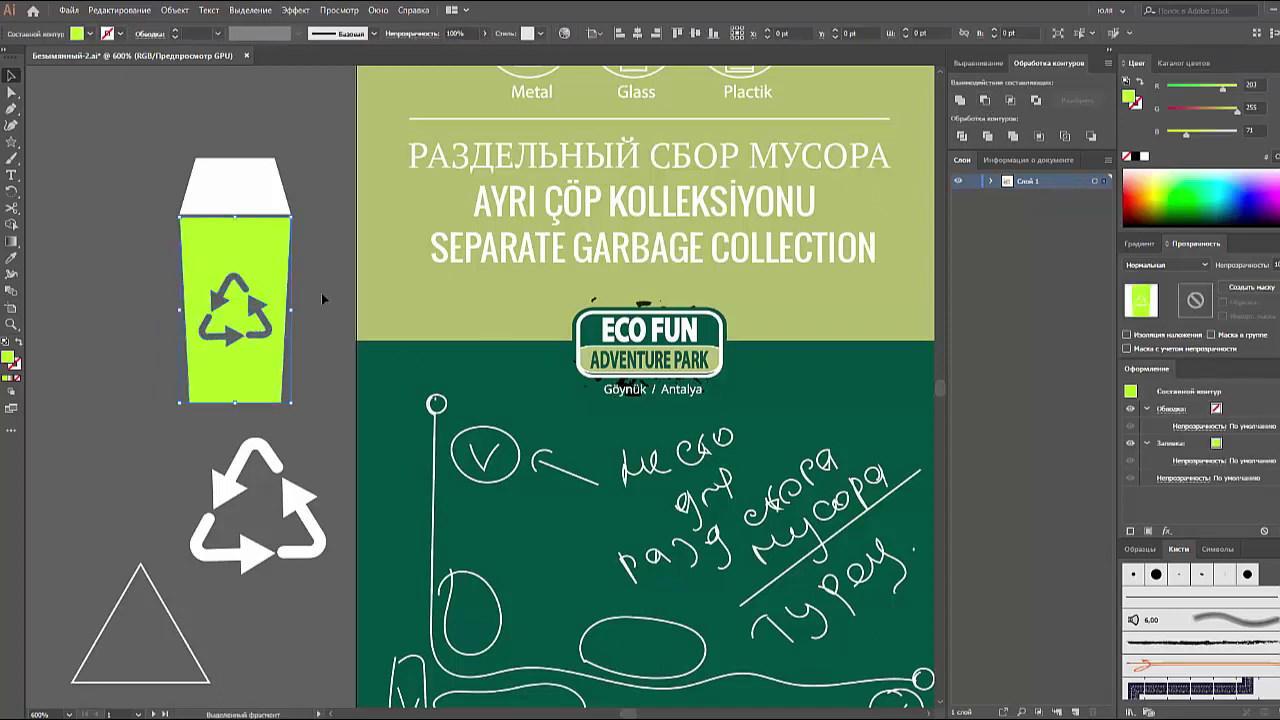
- Centre the lid over the can, move it onto the can's top, and recolour the body white
click(258, 178)
click(978, 62)
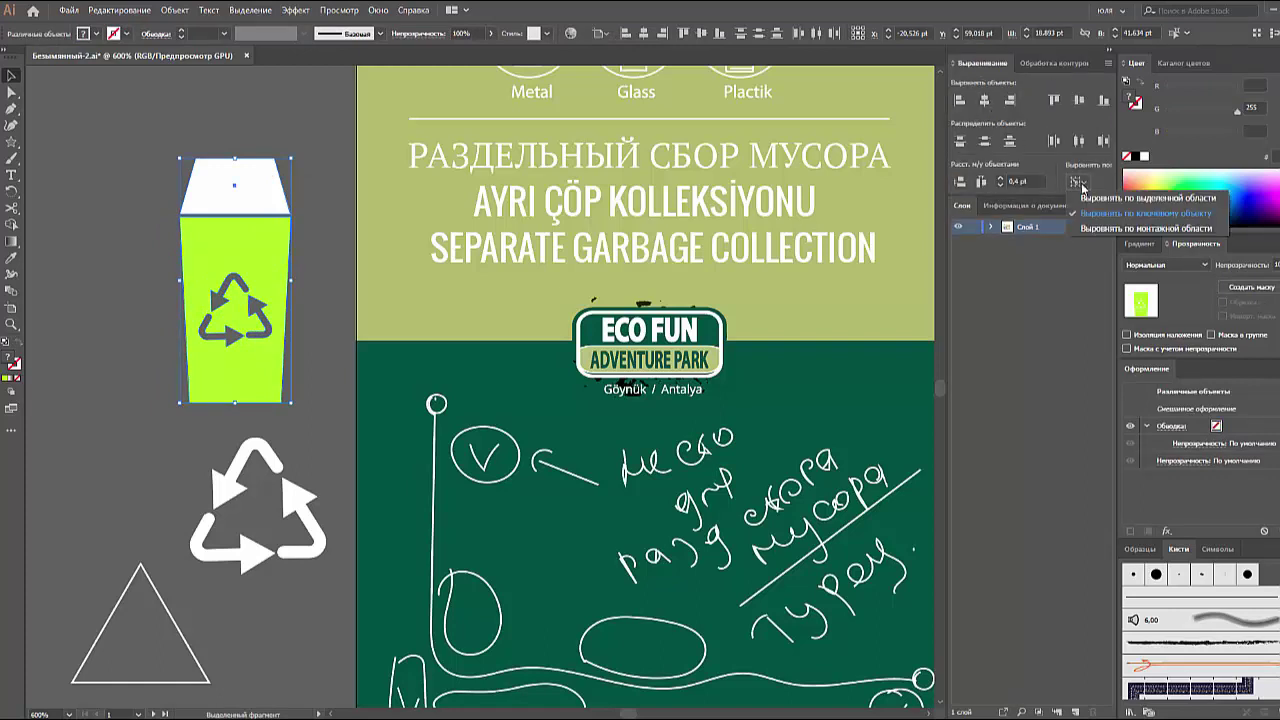
click(1079, 100)
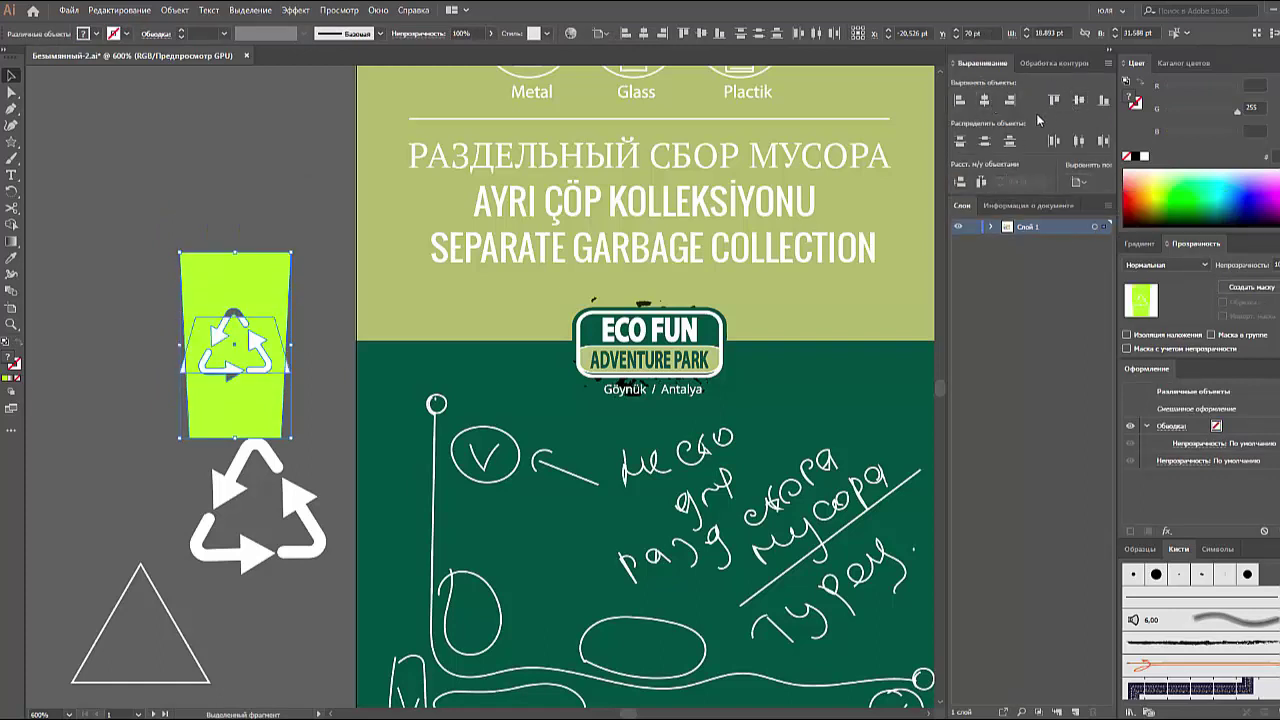
click(297, 374)
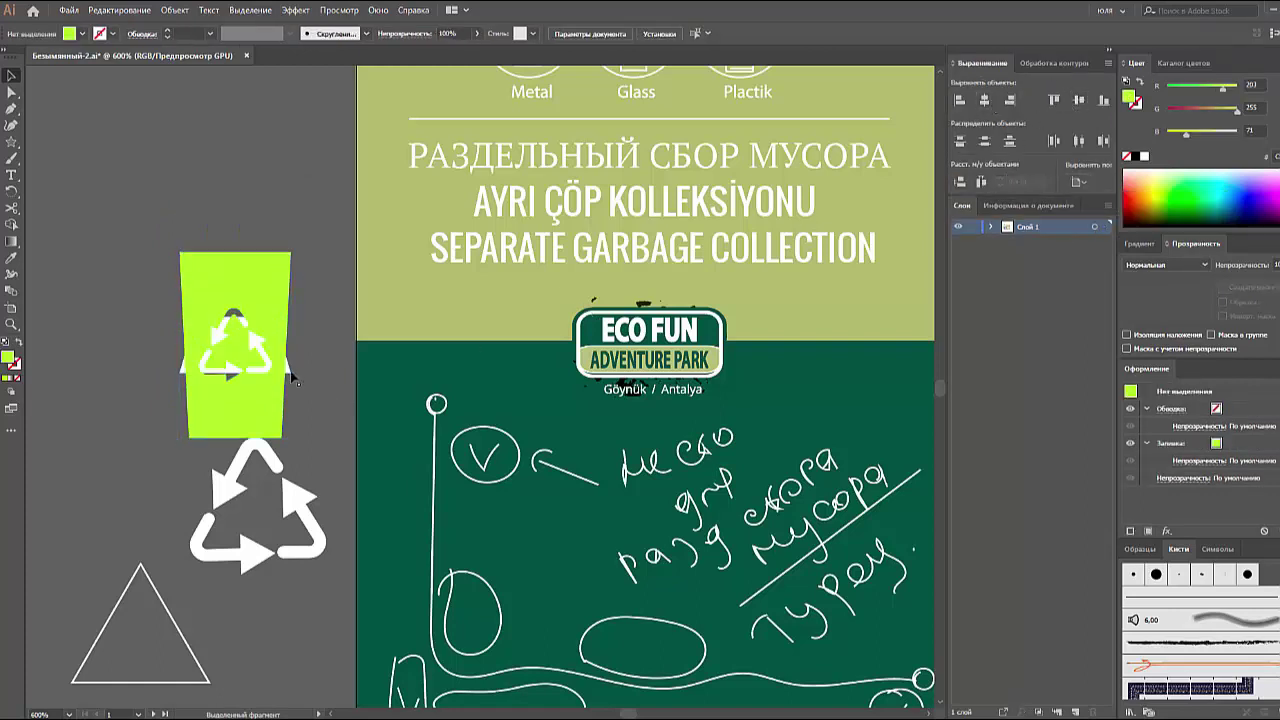
drag(293, 371, 304, 245)
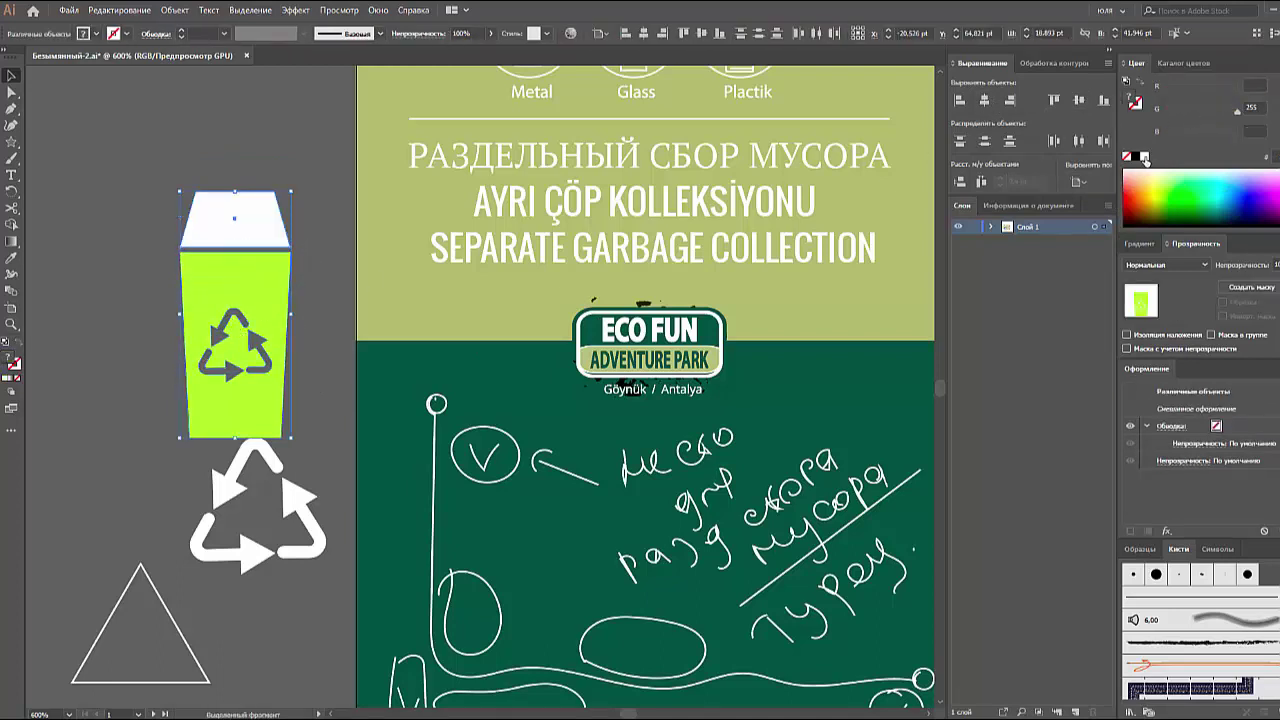
click(328, 380)
- Group the spare recycle symbol, shrink it small and move it lower left
click(228, 566)
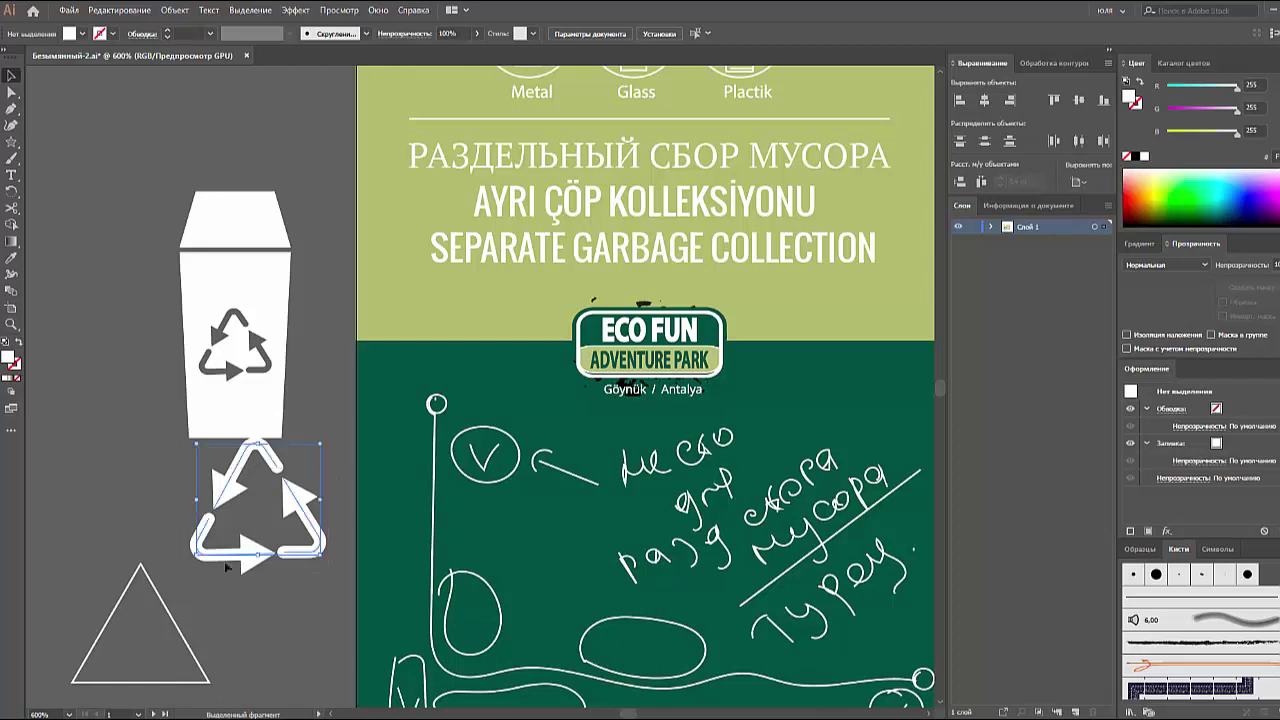
key(ctrl+g)
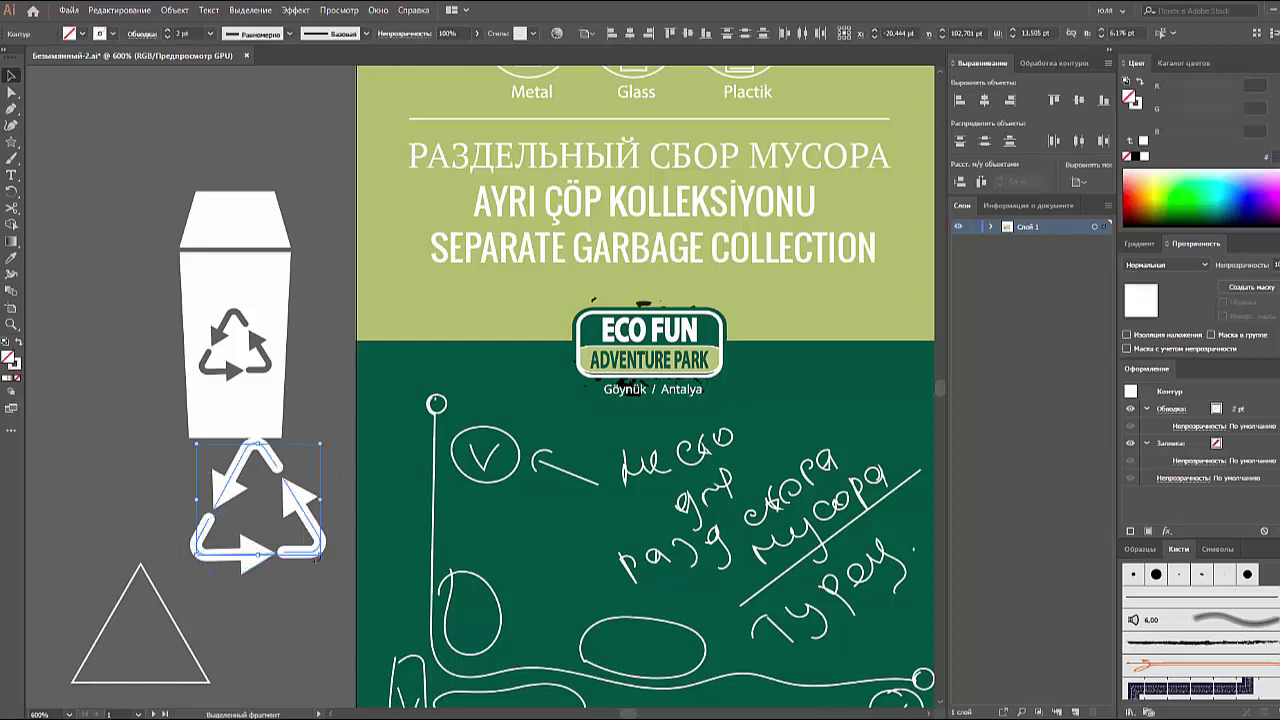
drag(257, 444, 257, 510)
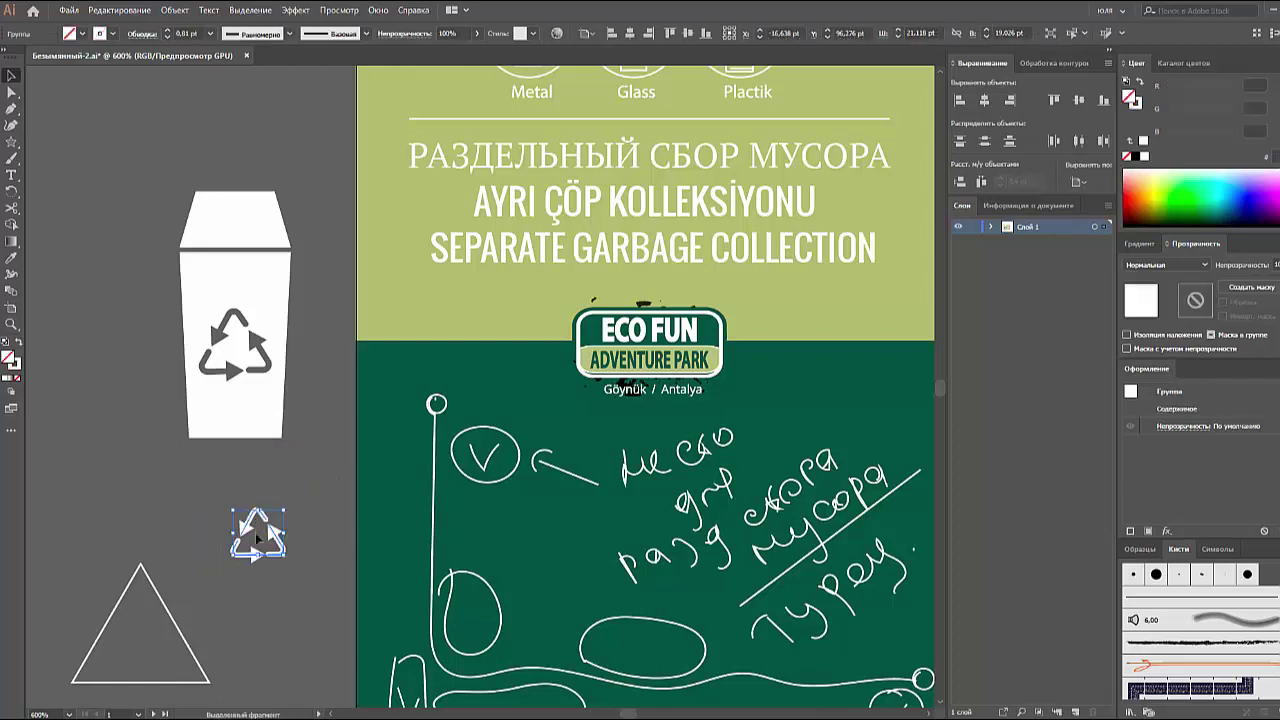
click(321, 504)
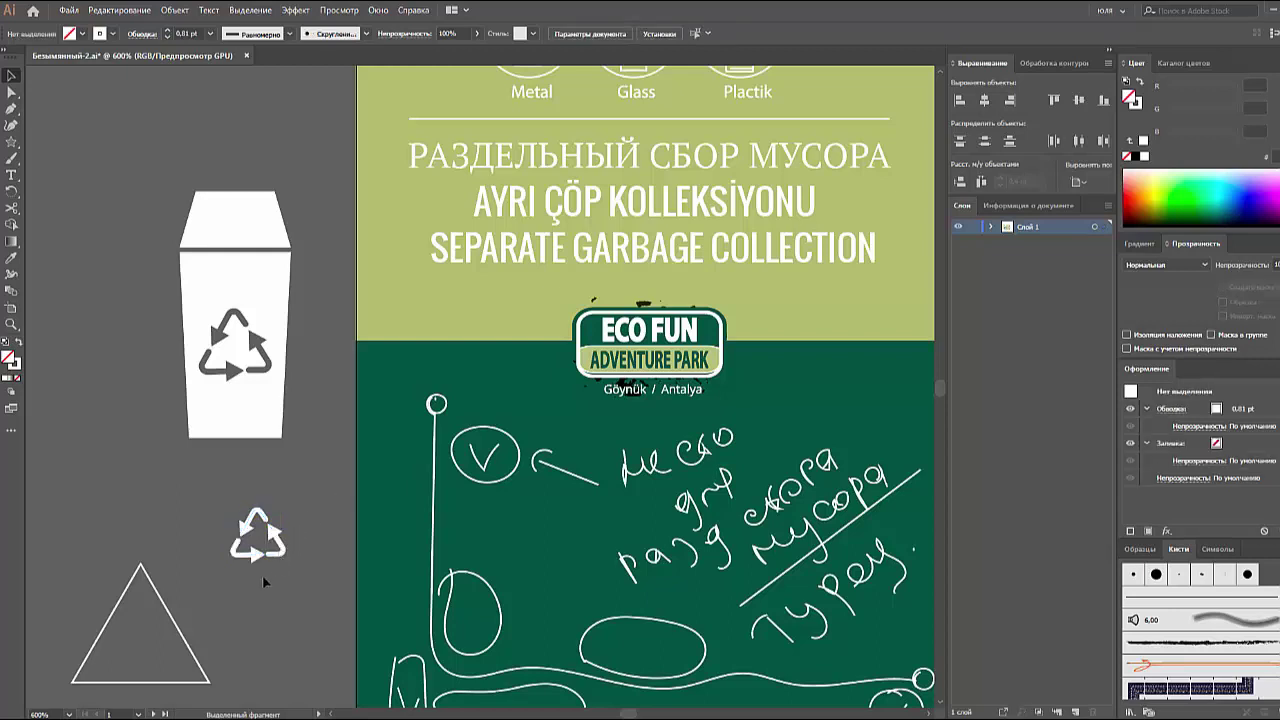
drag(257, 535, 221, 570)
click(294, 592)
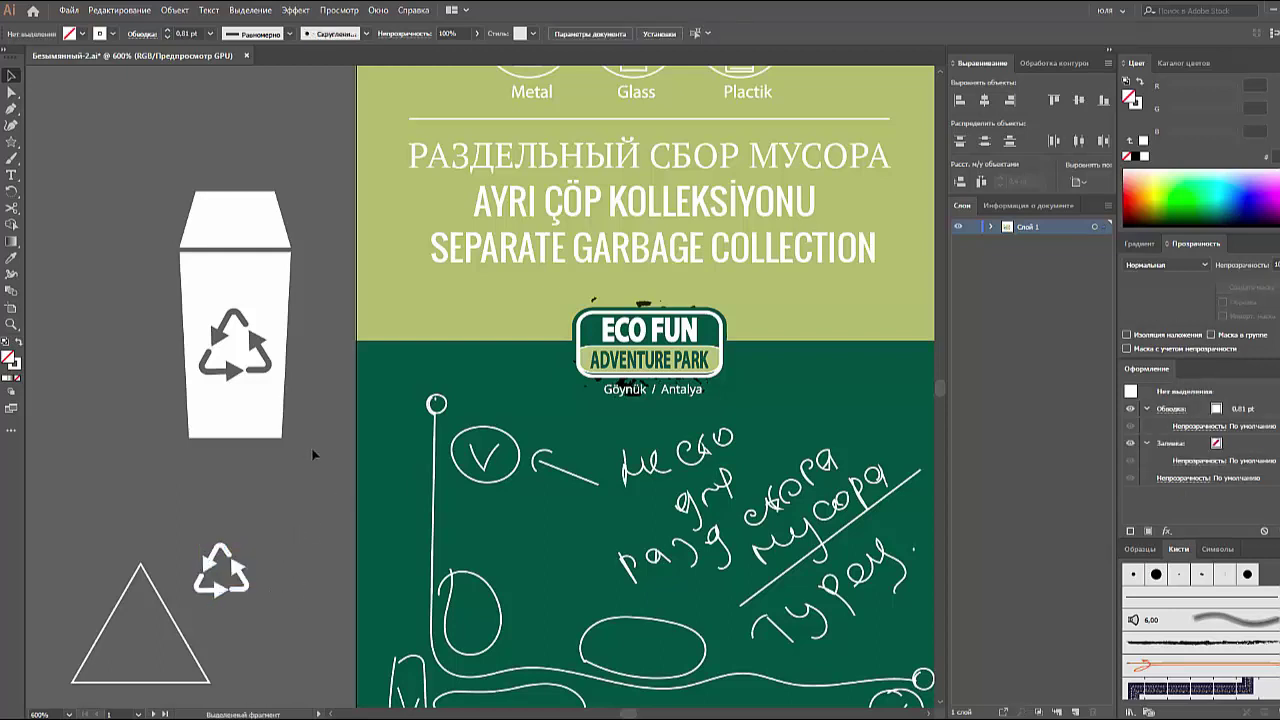
click(276, 436)
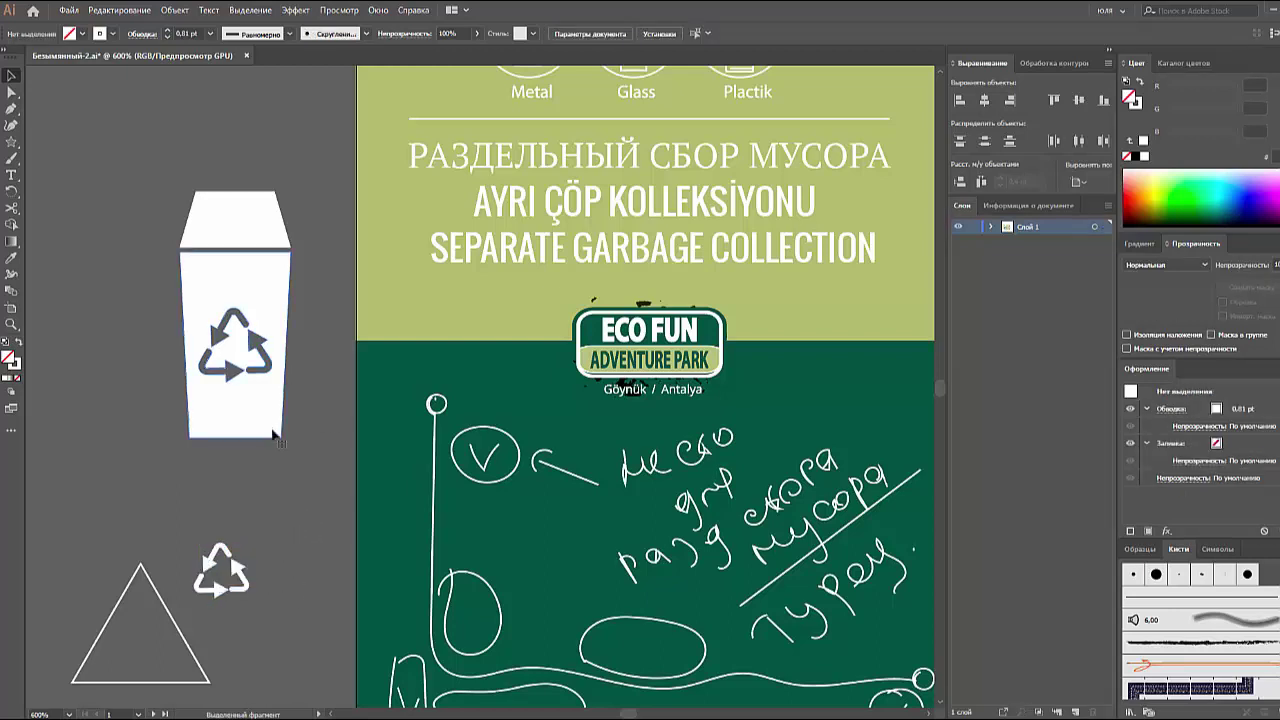
- Taper the bin body's bottom corners, undoing and then redoing the change
key(a)
drag(188, 463, 285, 430)
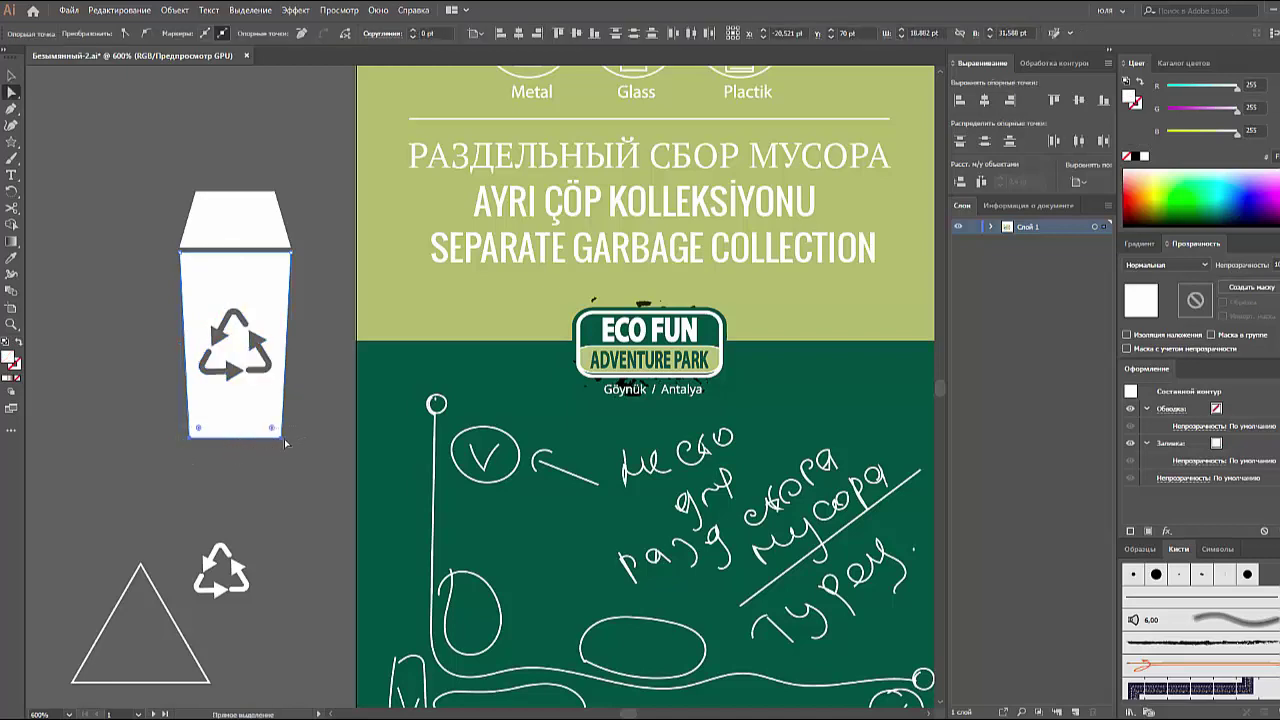
key(ctrl+z)
click(305, 437)
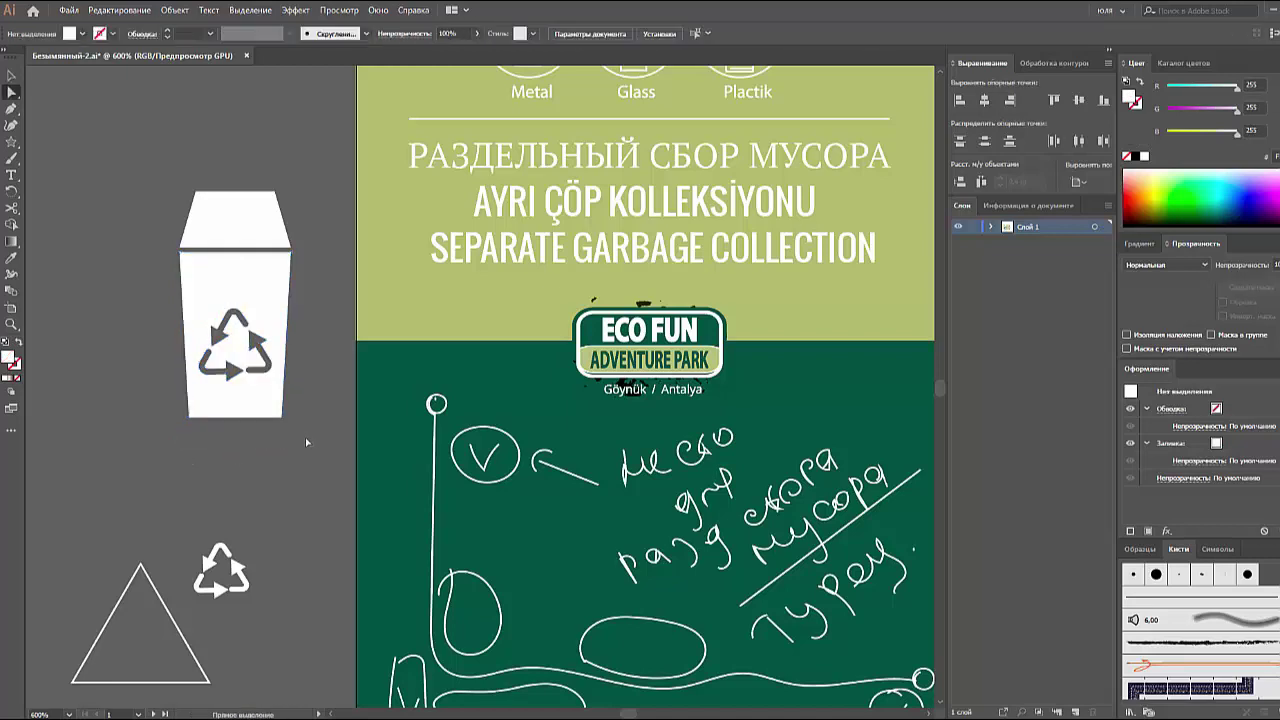
key(ctrl+shift+z)
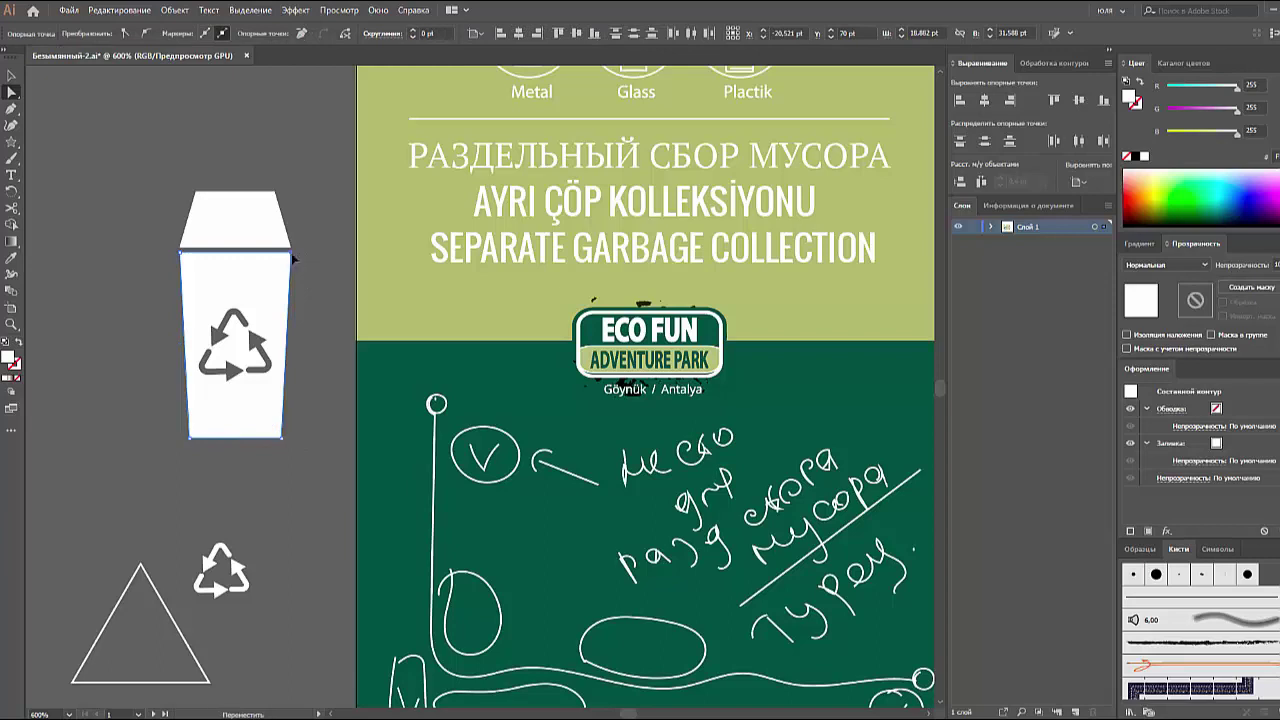
- Lower the bin body's top edge and move the lid down onto it
mouse_move(183, 256)
mouse_down()
mouse_move(293, 265)
mouse_move(291, 295)
mouse_up()
click(316, 304)
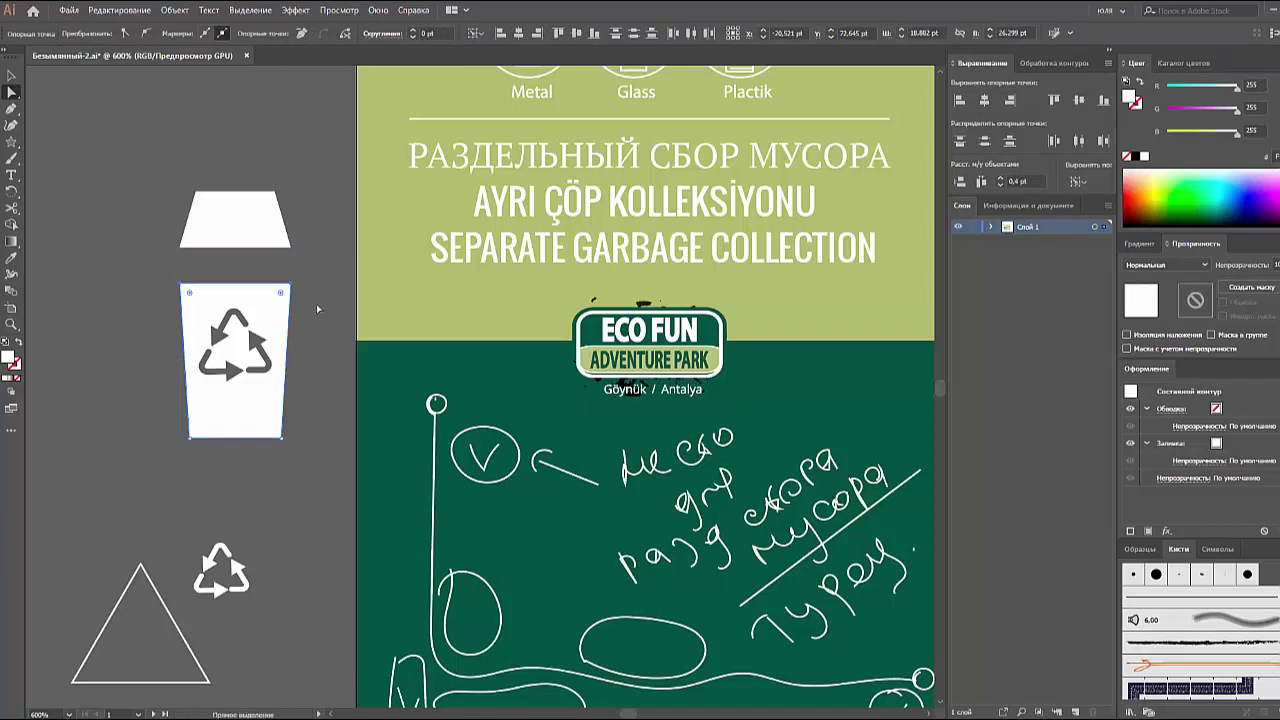
key(v)
drag(260, 234, 260, 266)
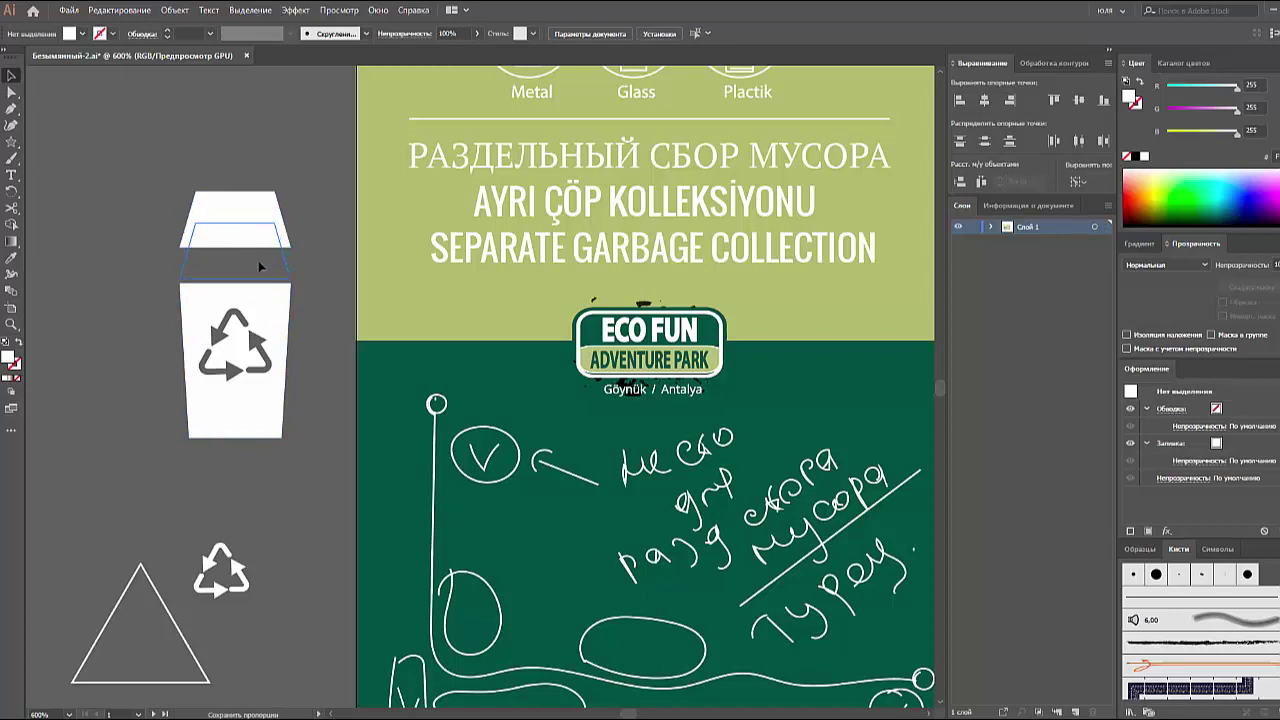
click(317, 270)
click(285, 255)
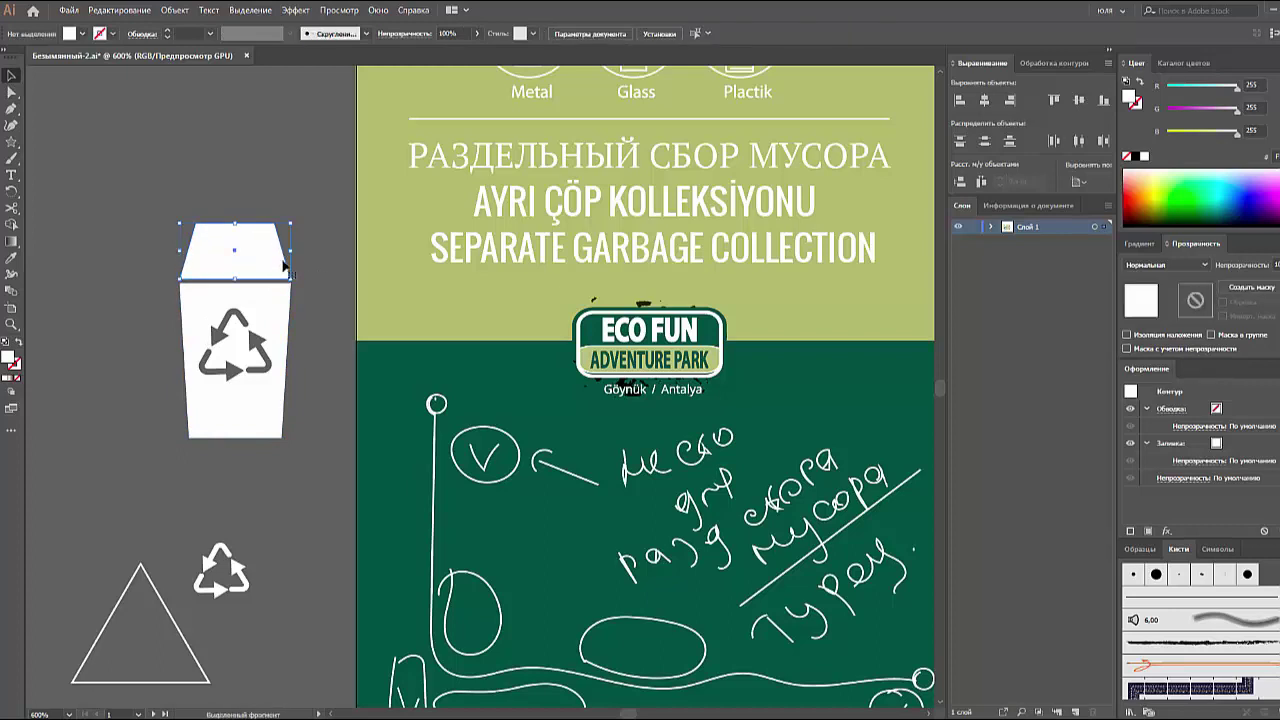
click(323, 310)
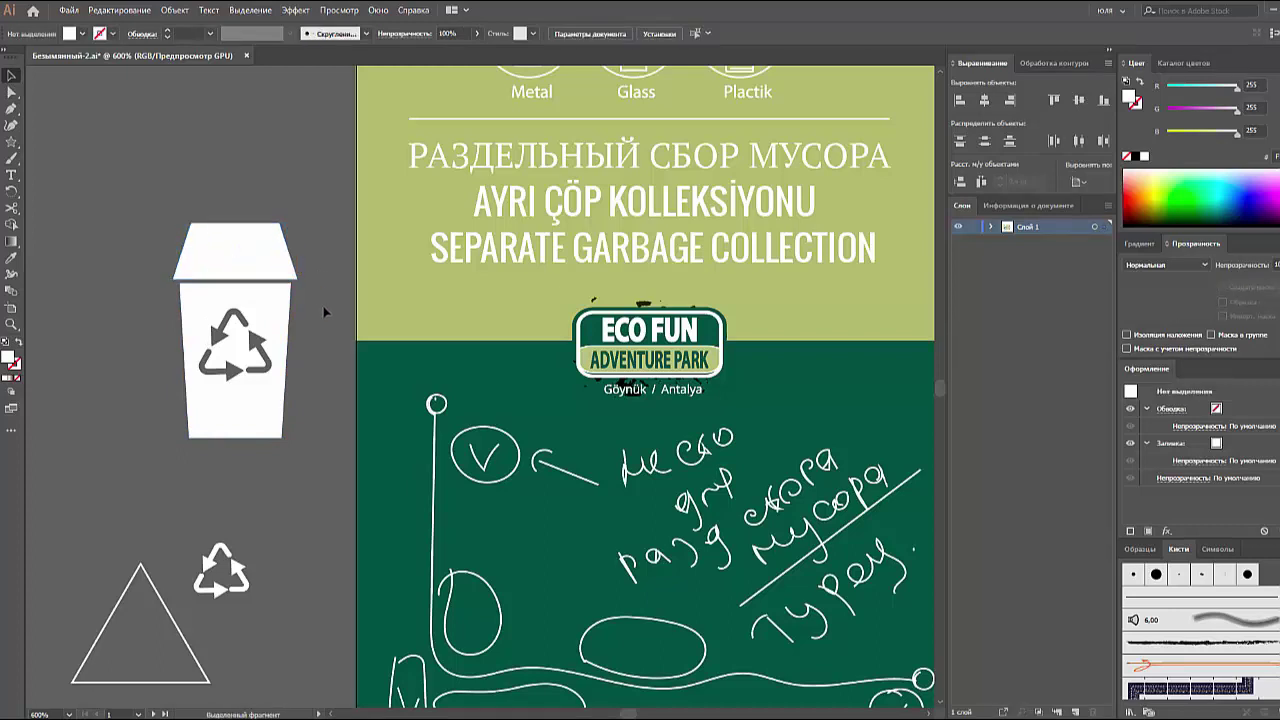
key(a)
key(v)
- Draw a rectangle strip across the bin's base and merge it with the body
drag(12, 148, 40, 145)
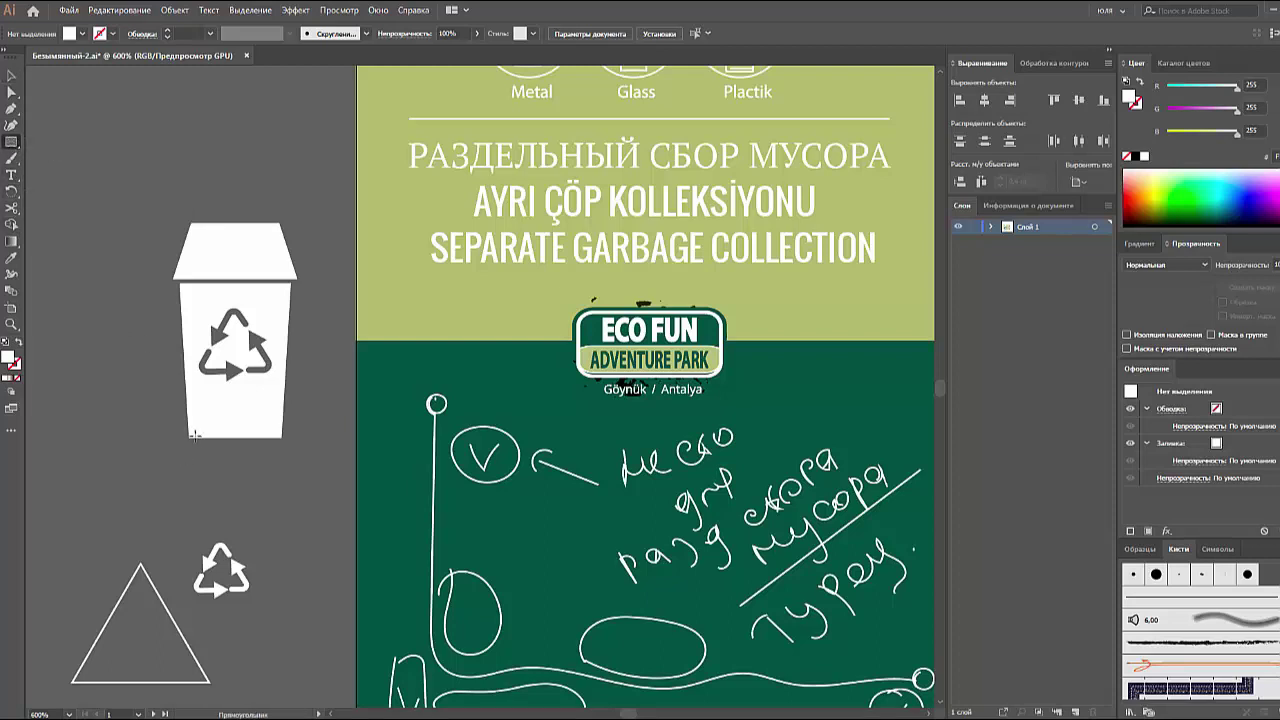
drag(193, 434, 280, 440)
key(v)
click(117, 144)
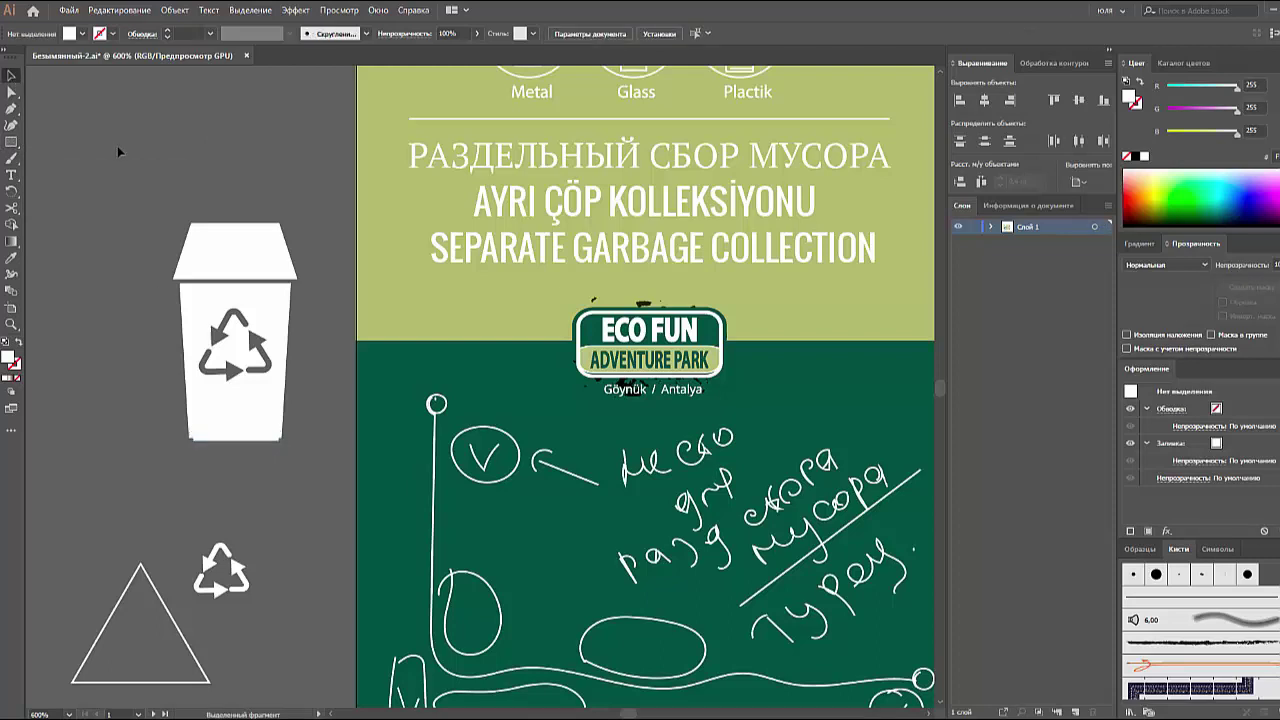
click(252, 424)
click(1052, 62)
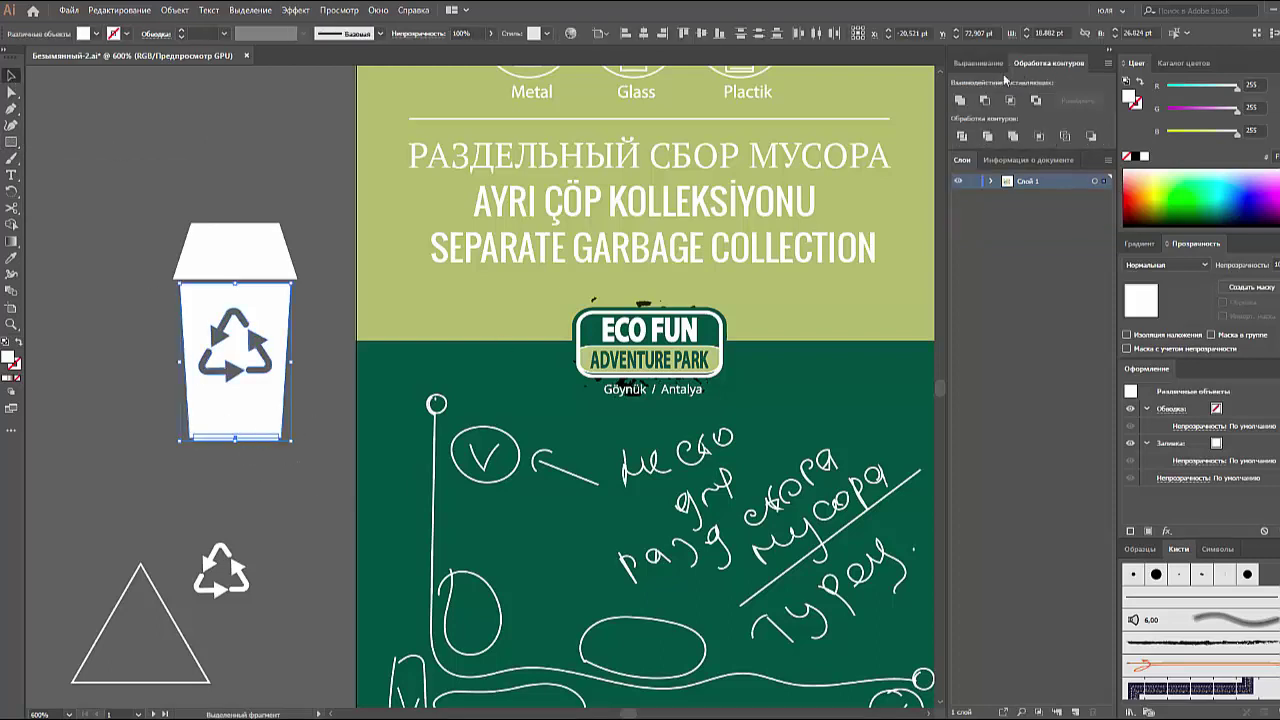
key(ctrl+8)
click(316, 510)
- Pan and zoom out to view the whole poster
drag(358, 508, 297, 477)
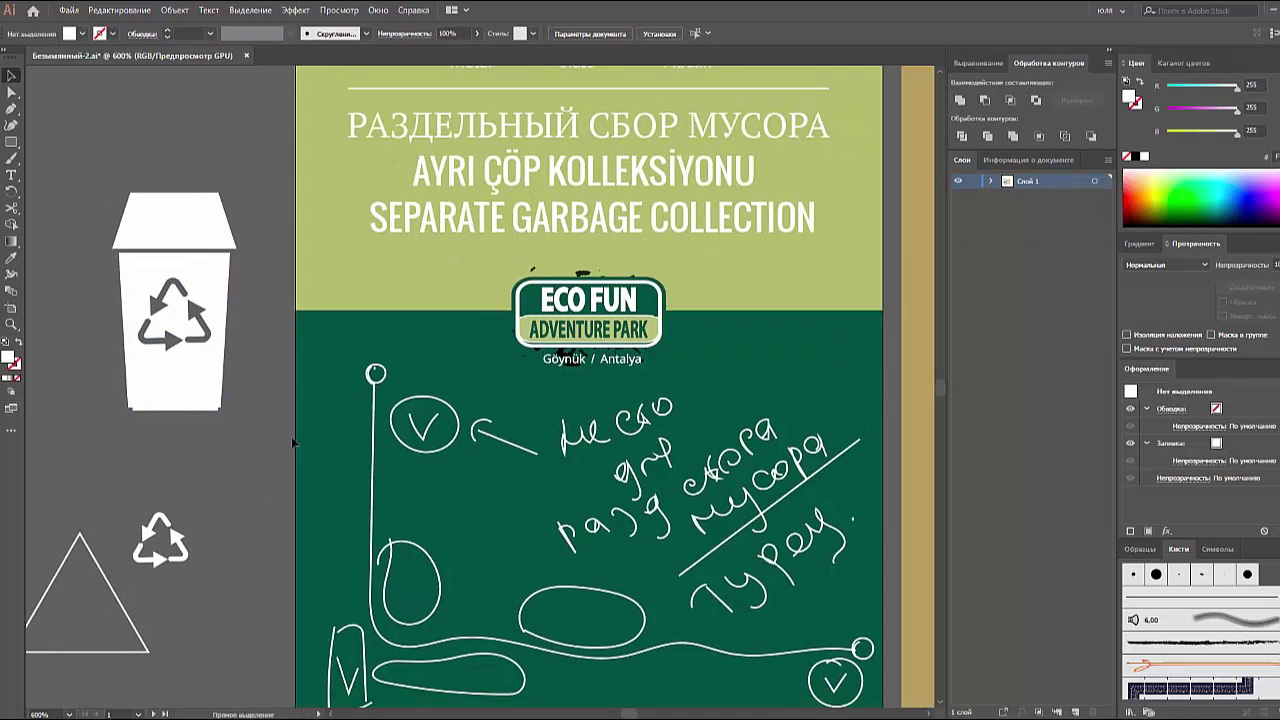
key(a)
key(ctrl+equal)
key(ctrl+minus)
key(ctrl+minus)
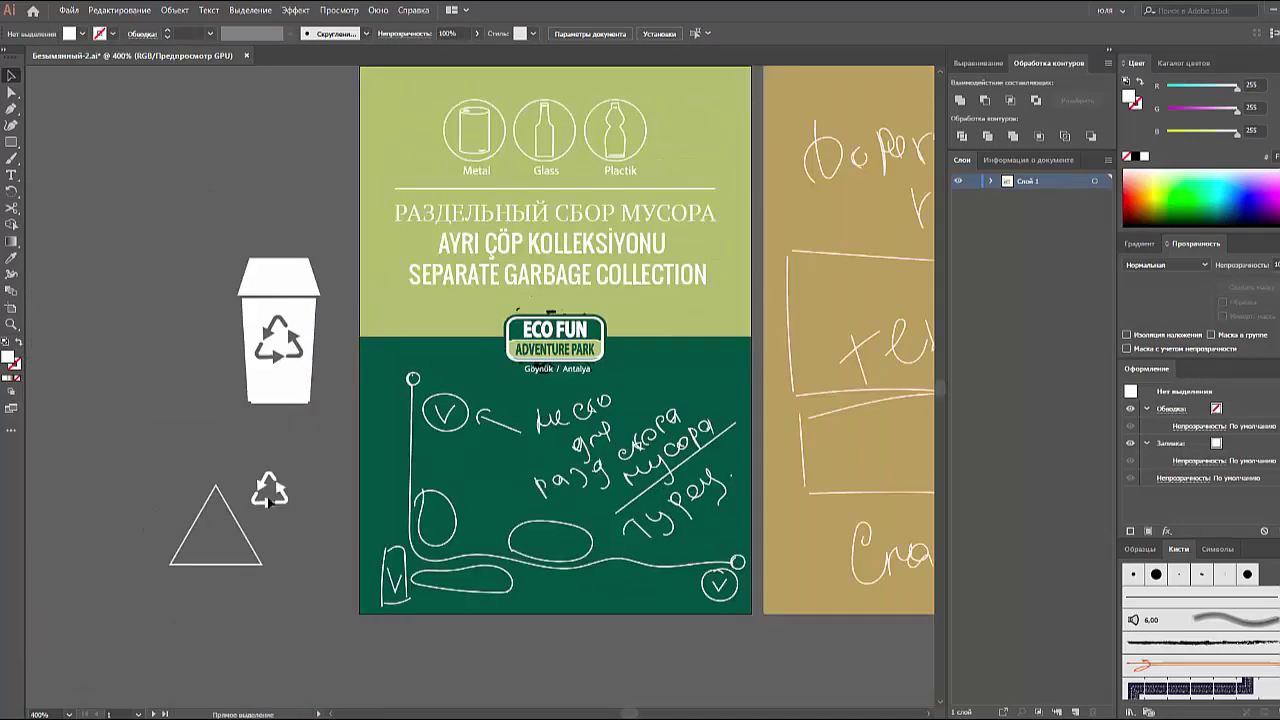
- Shrink the grouped trash-bin icon and place it beside the green board
click(323, 387)
click(320, 279)
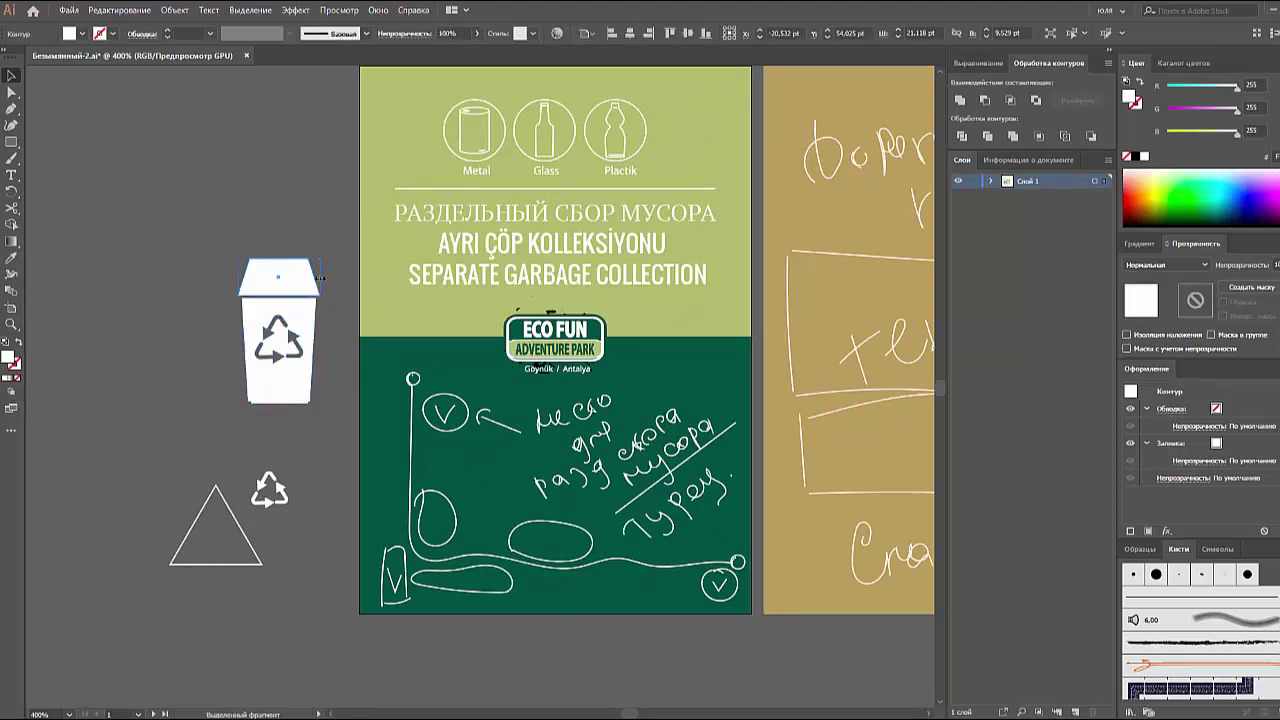
click(216, 259)
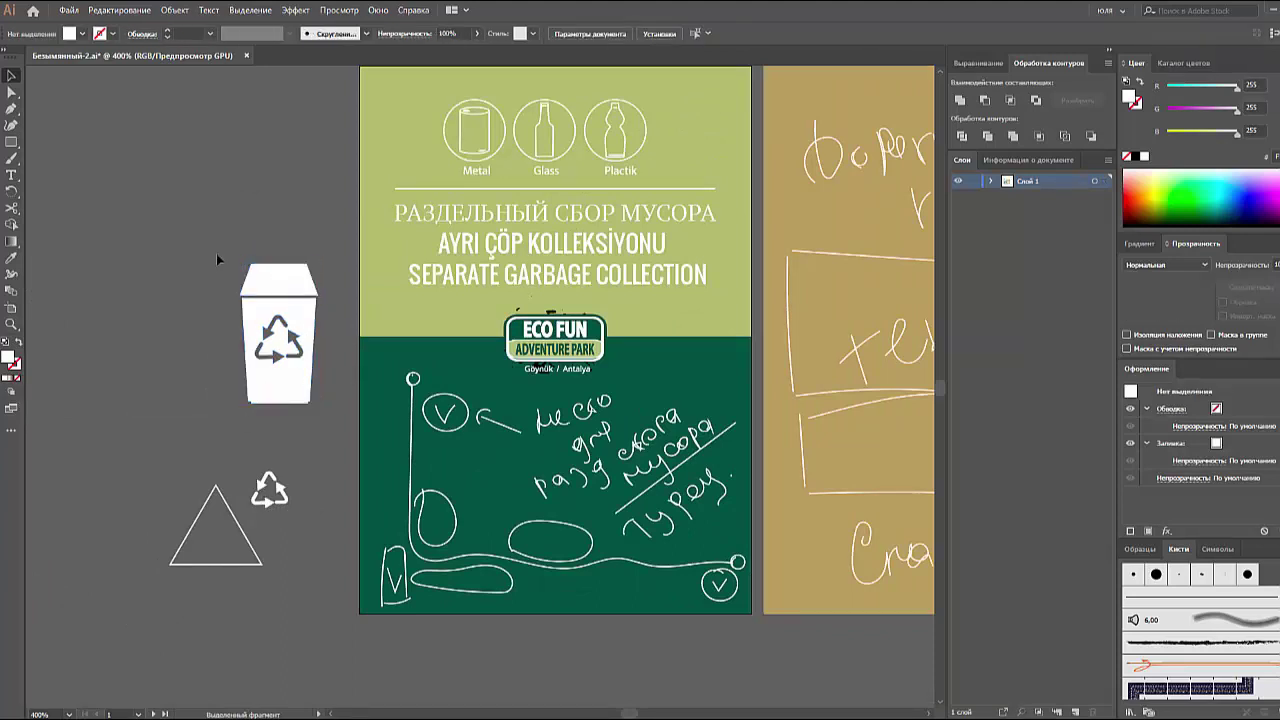
click(305, 370)
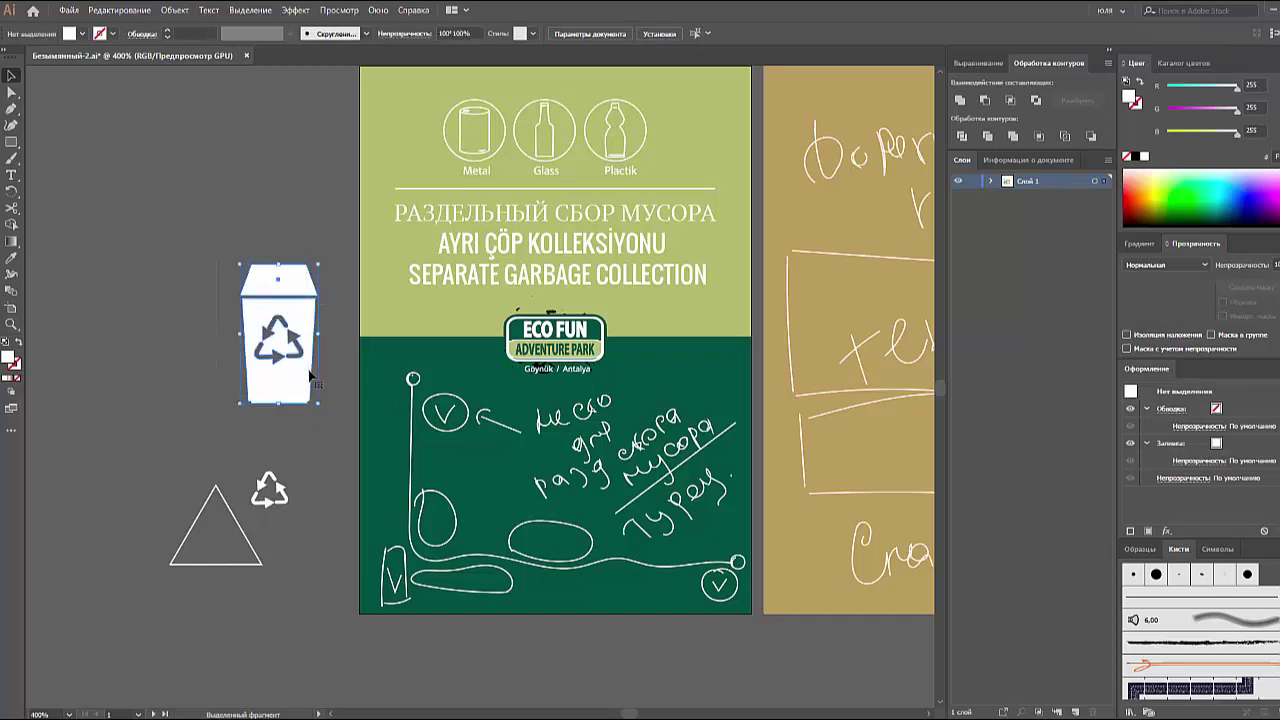
click(336, 434)
click(281, 323)
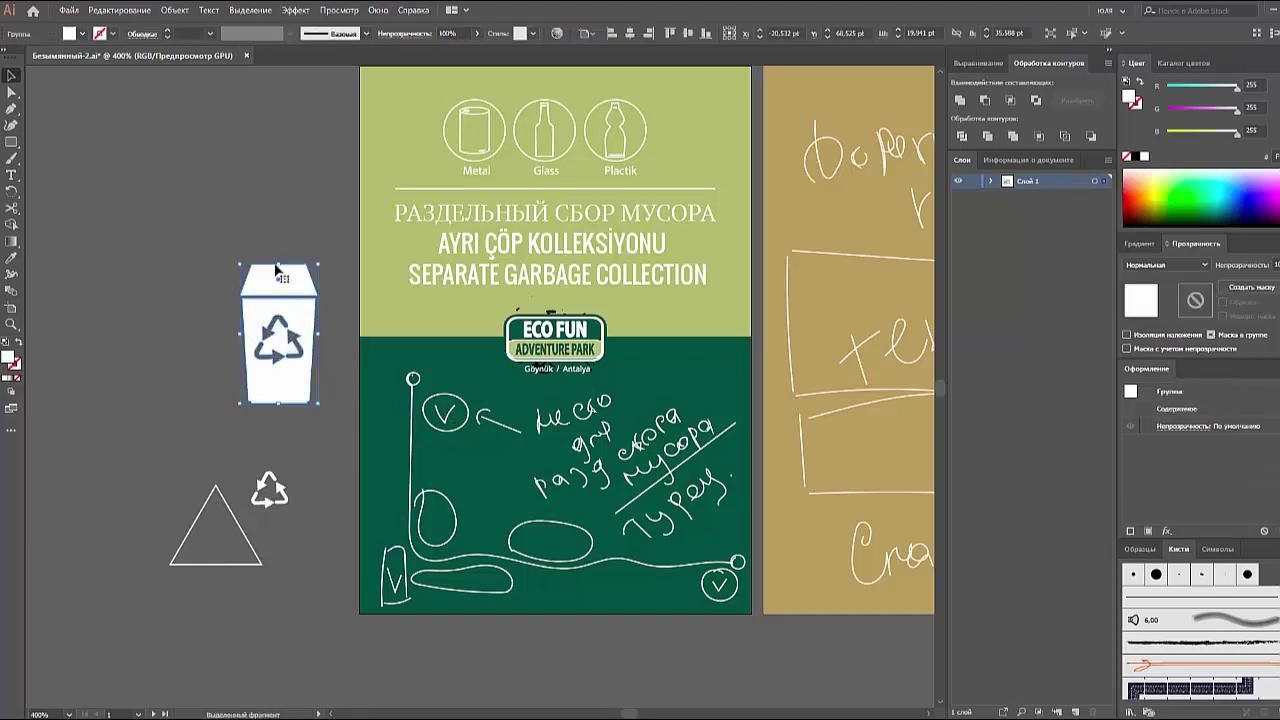
mouse_move(318, 263)
mouse_down()
mouse_move(296, 343)
mouse_move(458, 399)
mouse_move(357, 403)
mouse_up()
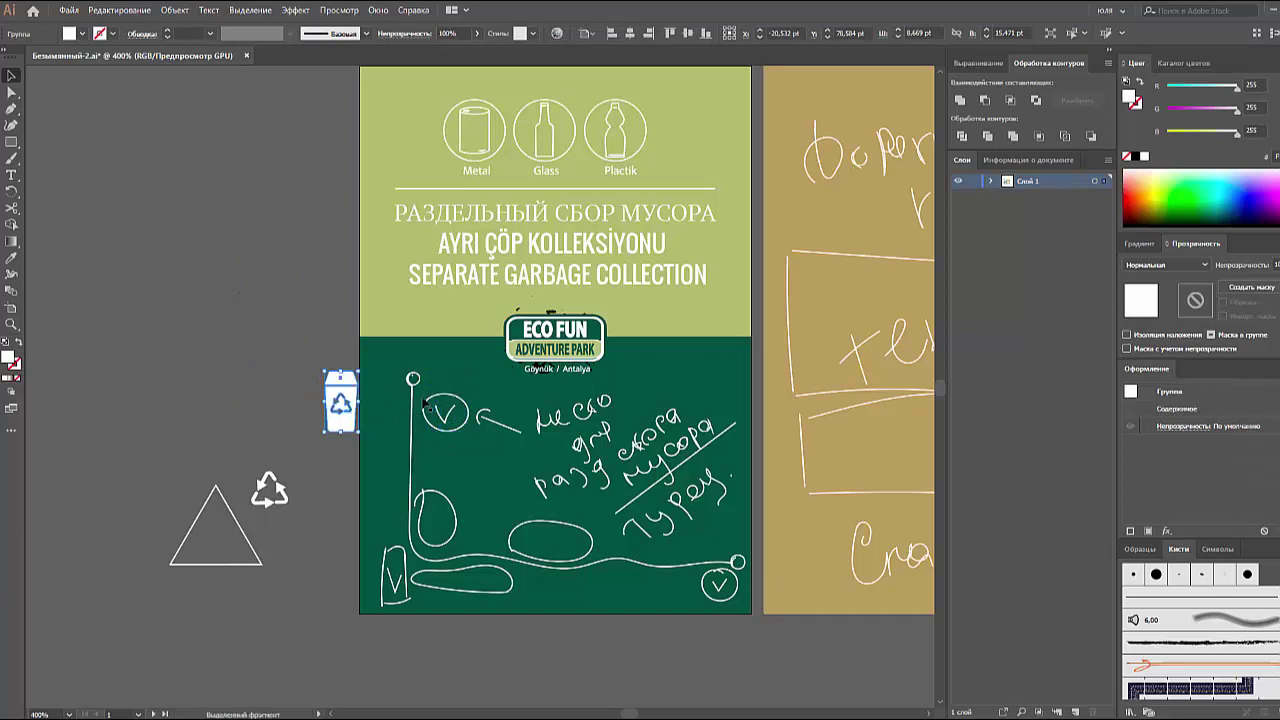
click(442, 428)
- Delete the circled check marks and hook stroke, moving the bin to the board's upper left
click(433, 432)
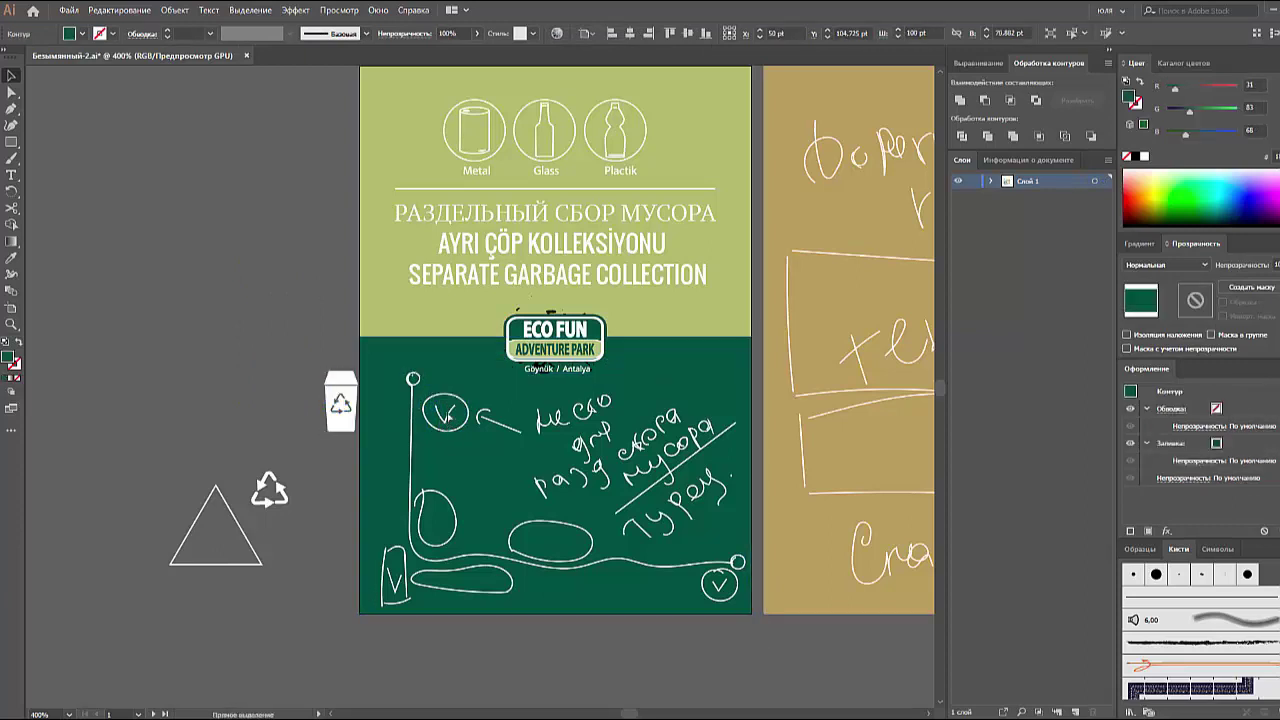
key(Delete)
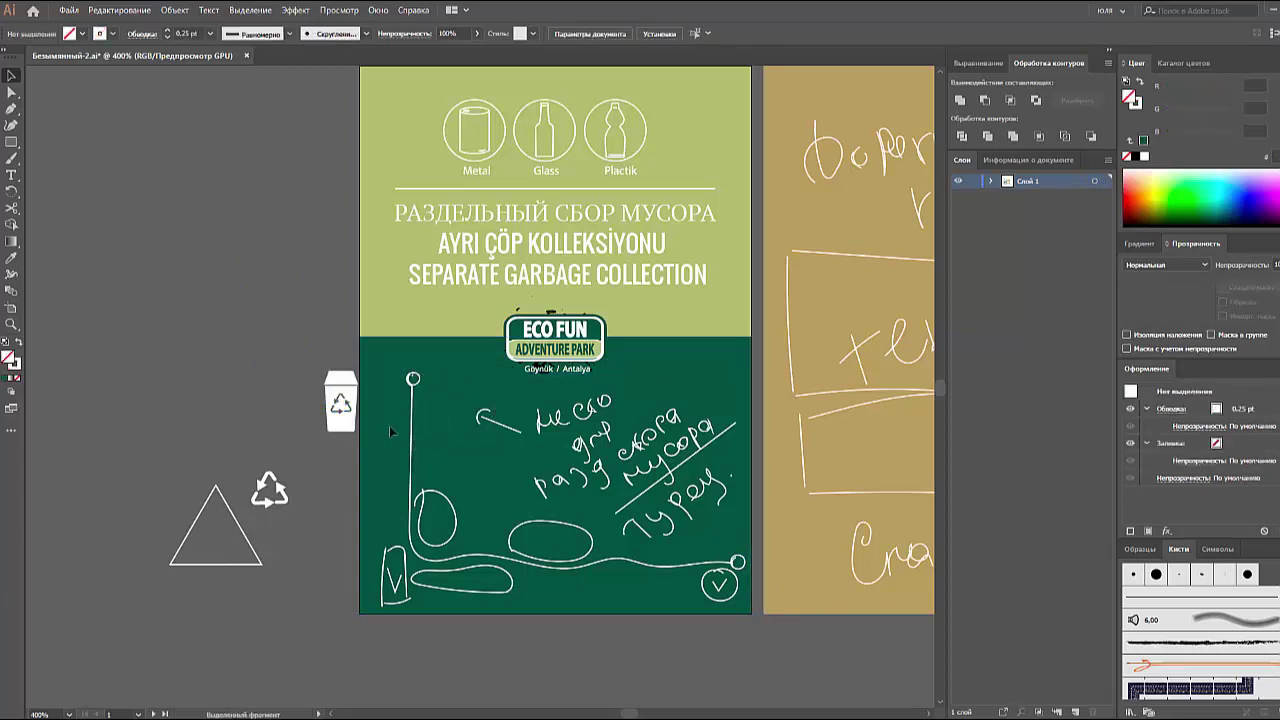
drag(346, 425, 449, 425)
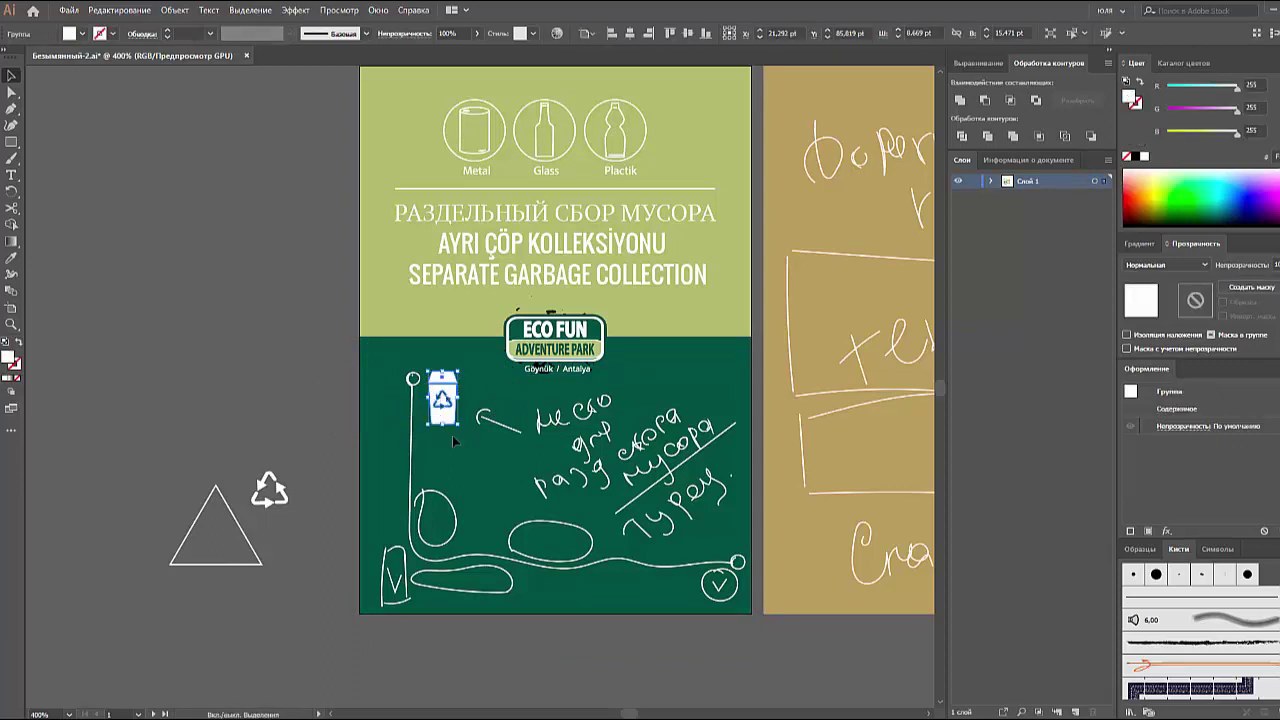
click(404, 602)
key(Delete)
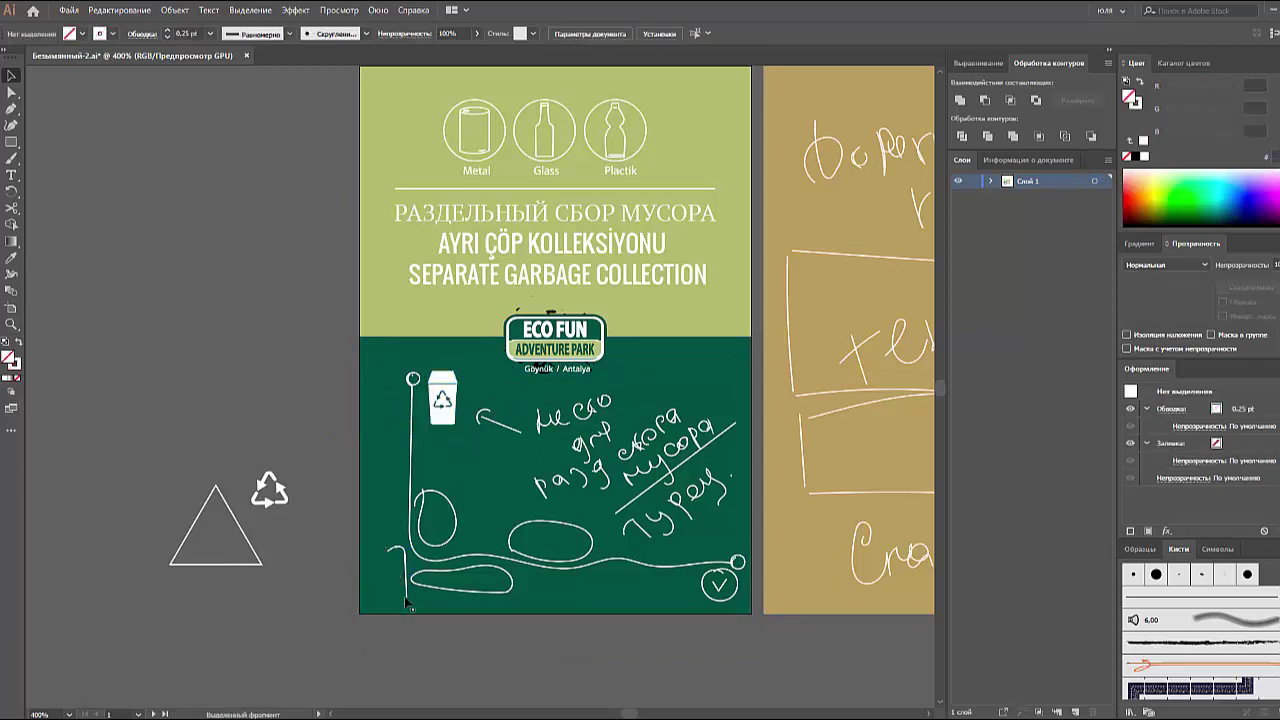
click(406, 598)
key(Delete)
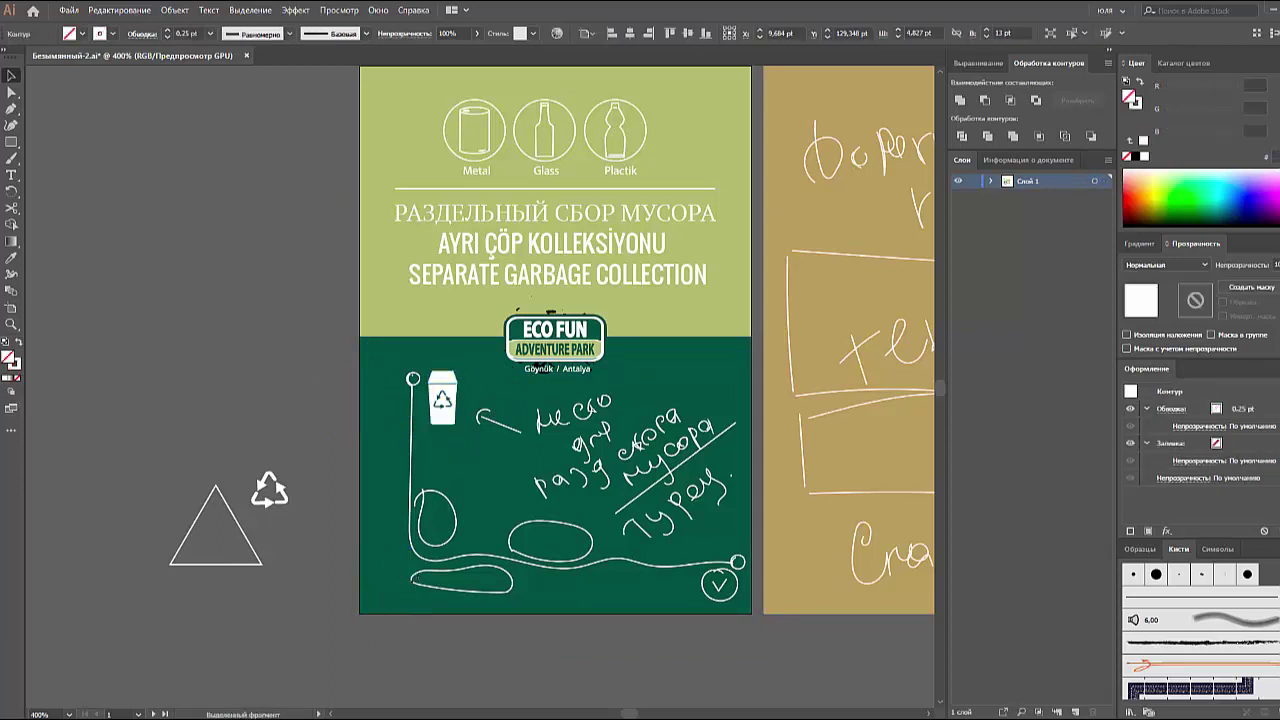
- Copy the bin to the lower left, delete the upper bin, and zoom in on the map
drag(452, 424, 393, 590)
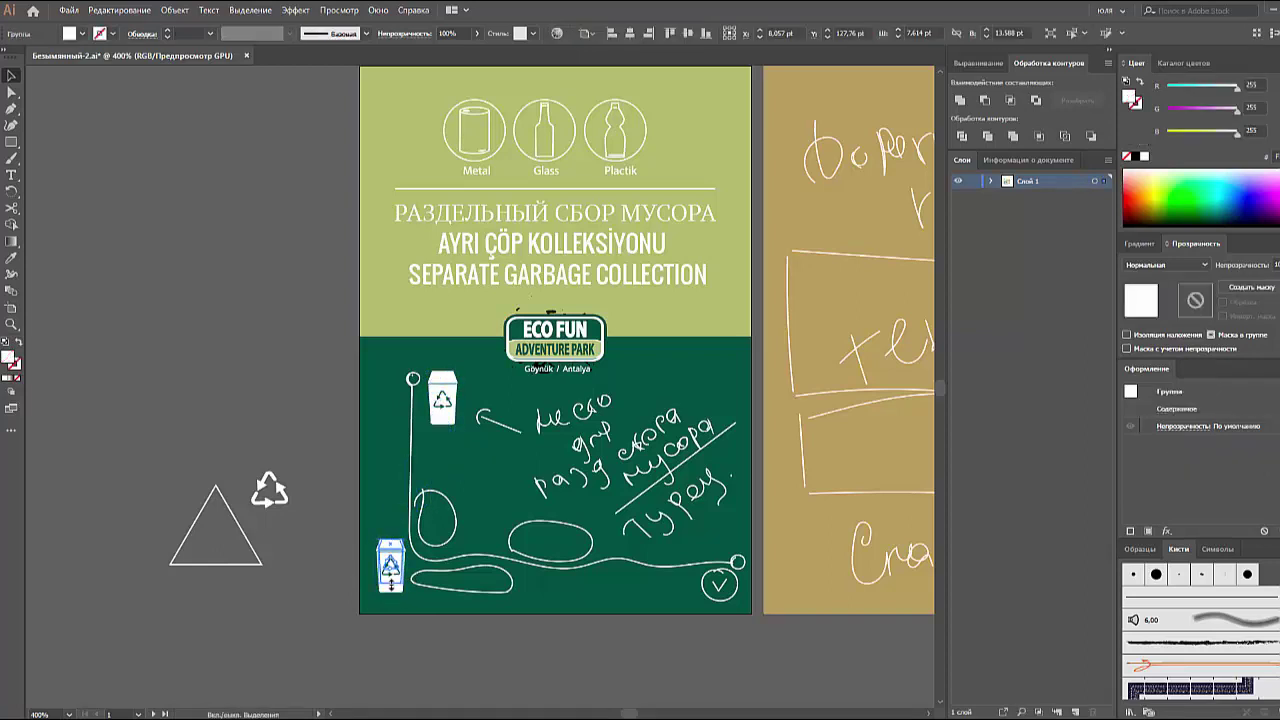
click(401, 603)
click(448, 415)
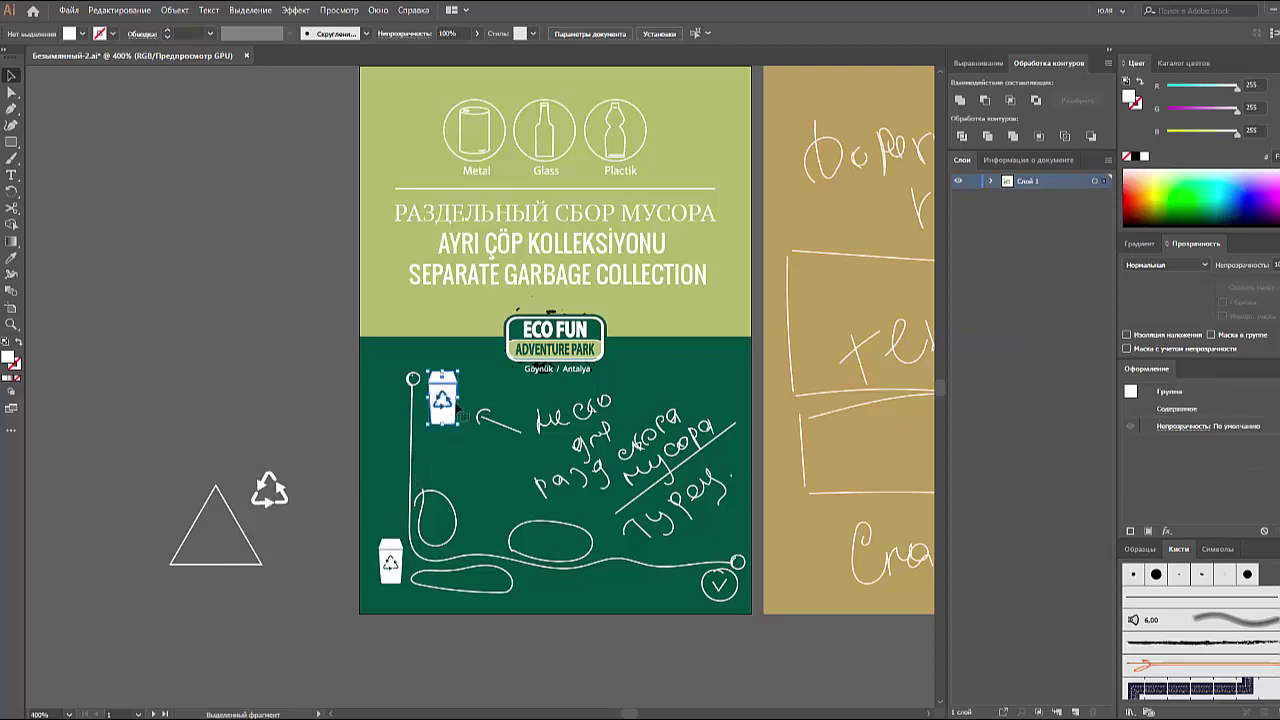
key(Delete)
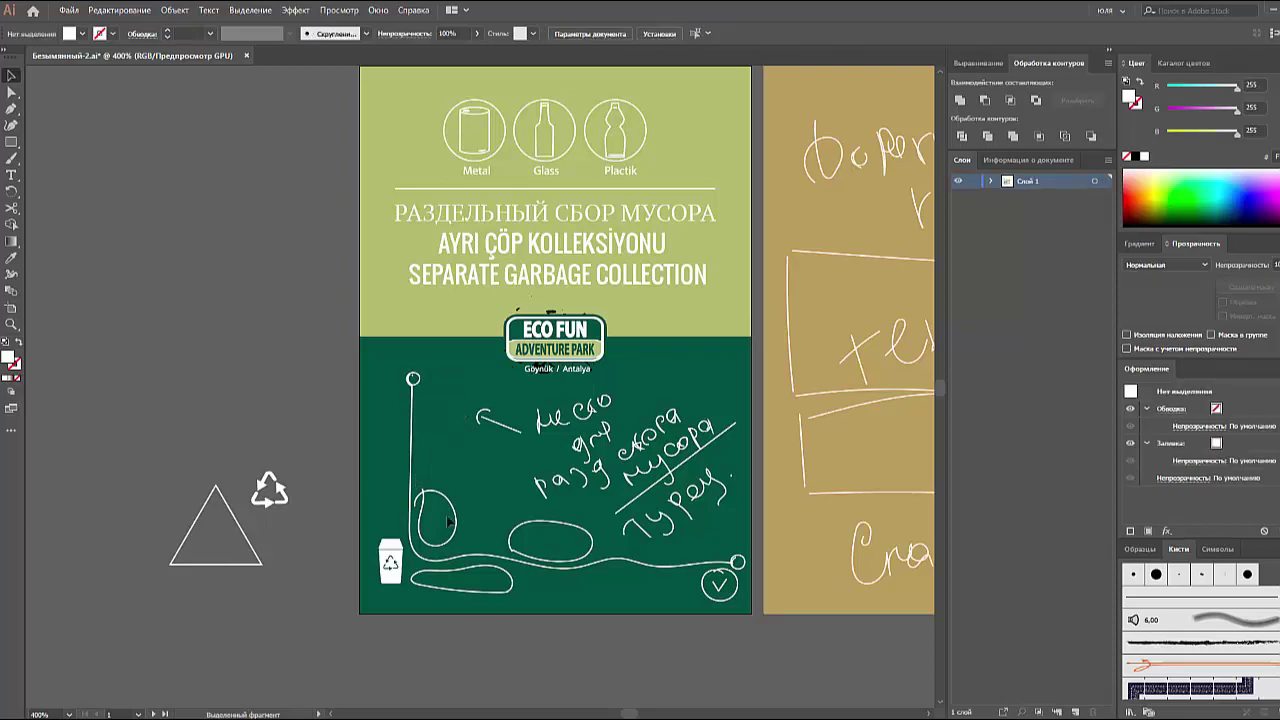
key(z)
drag(380, 360, 298, 352)
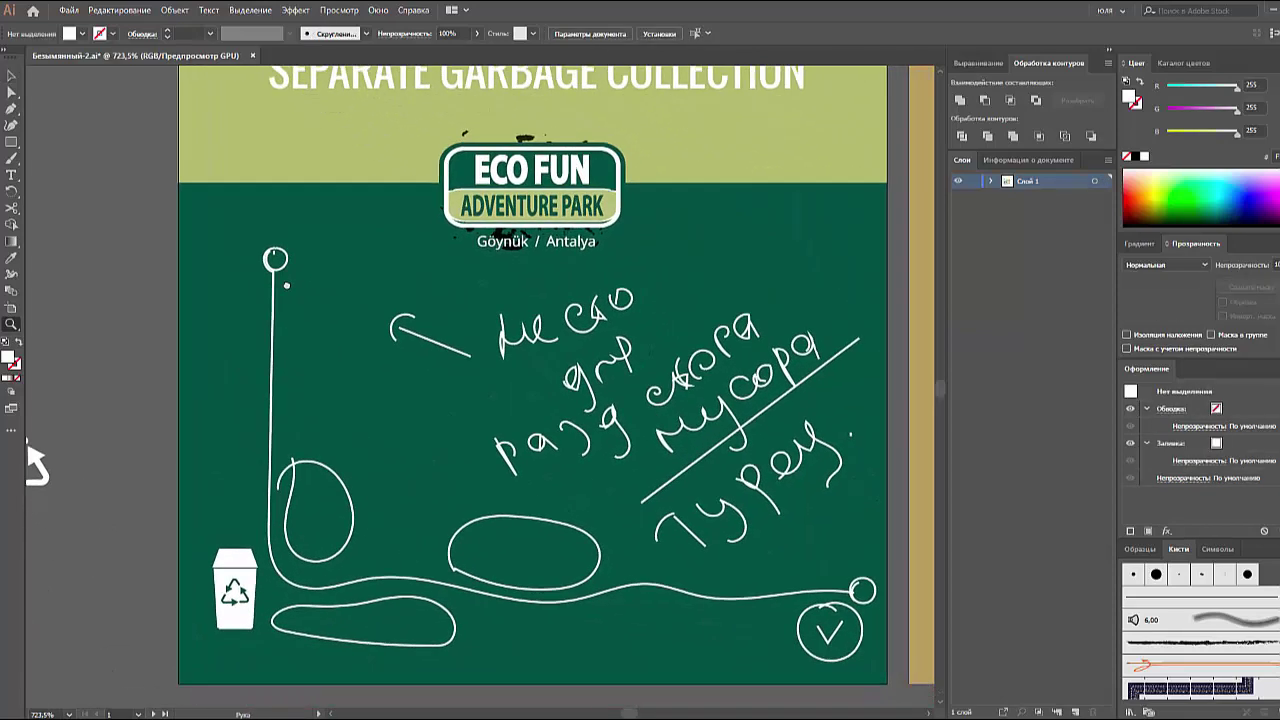
- Copy the bin icon to the route's start and to the board's right side
key(v)
drag(231, 590, 316, 287)
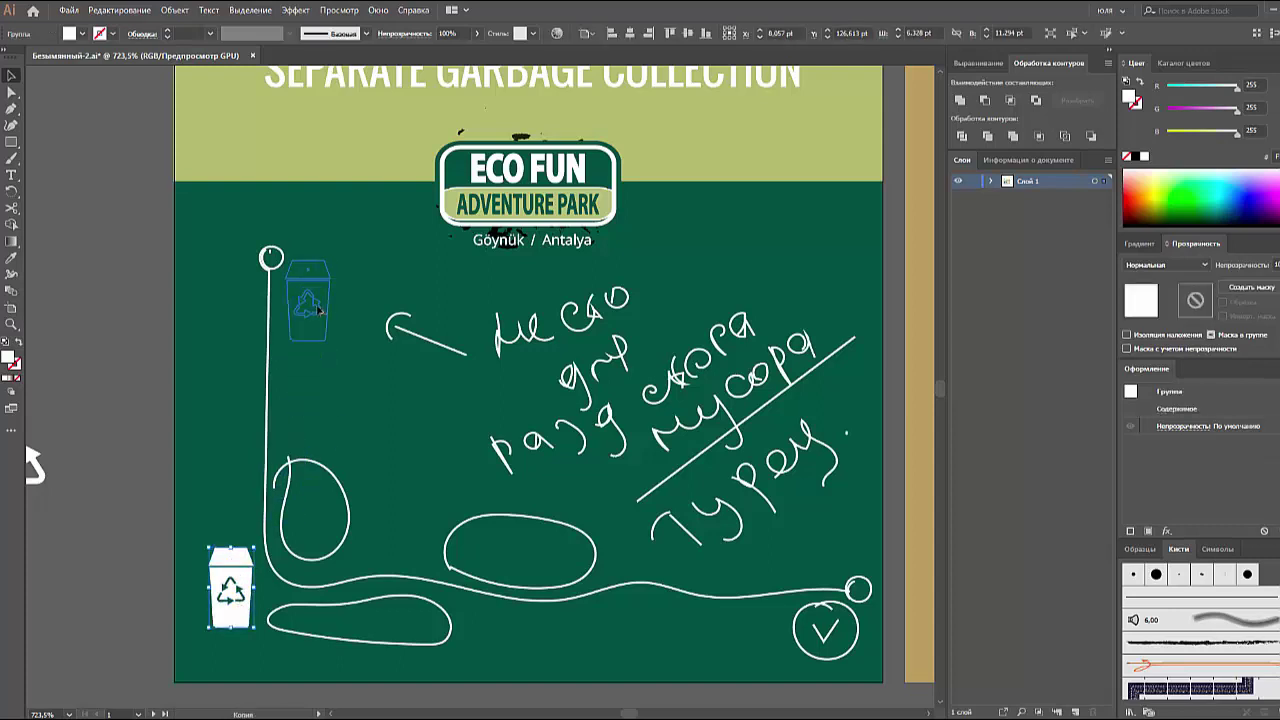
click(857, 657)
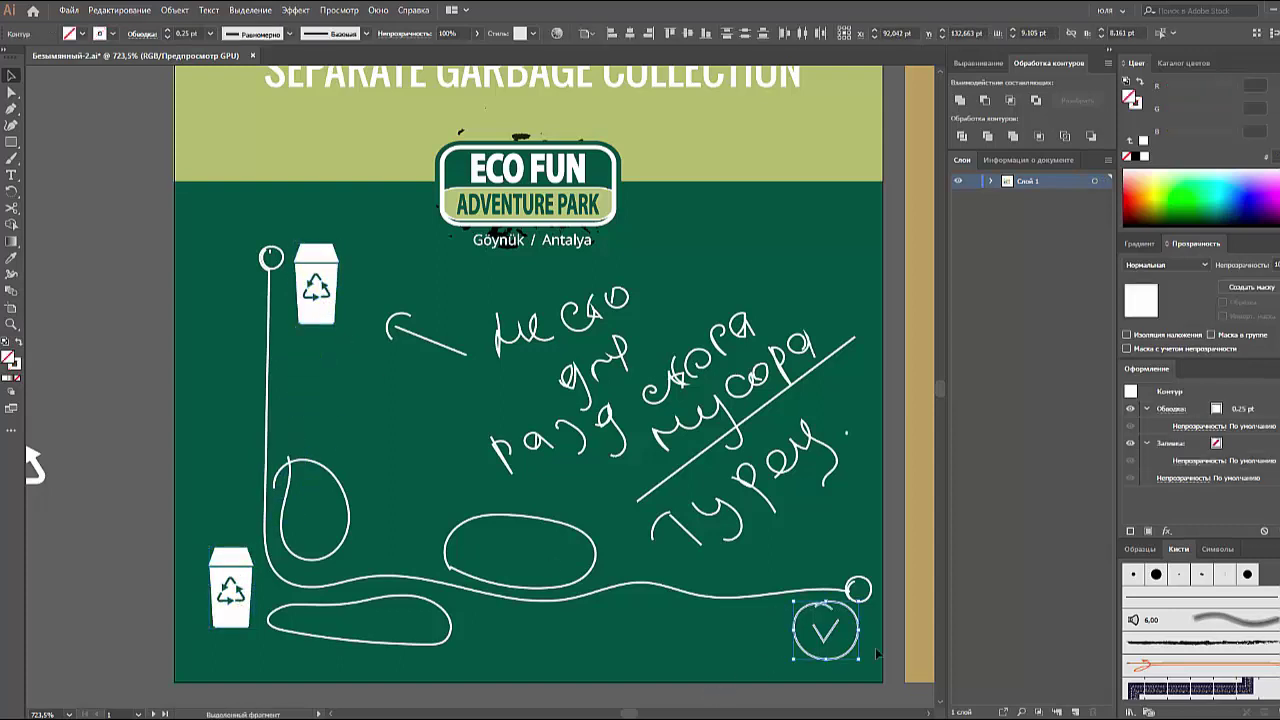
mouse_move(240, 613)
mouse_down()
mouse_move(829, 675)
mouse_move(808, 568)
mouse_up()
click(856, 527)
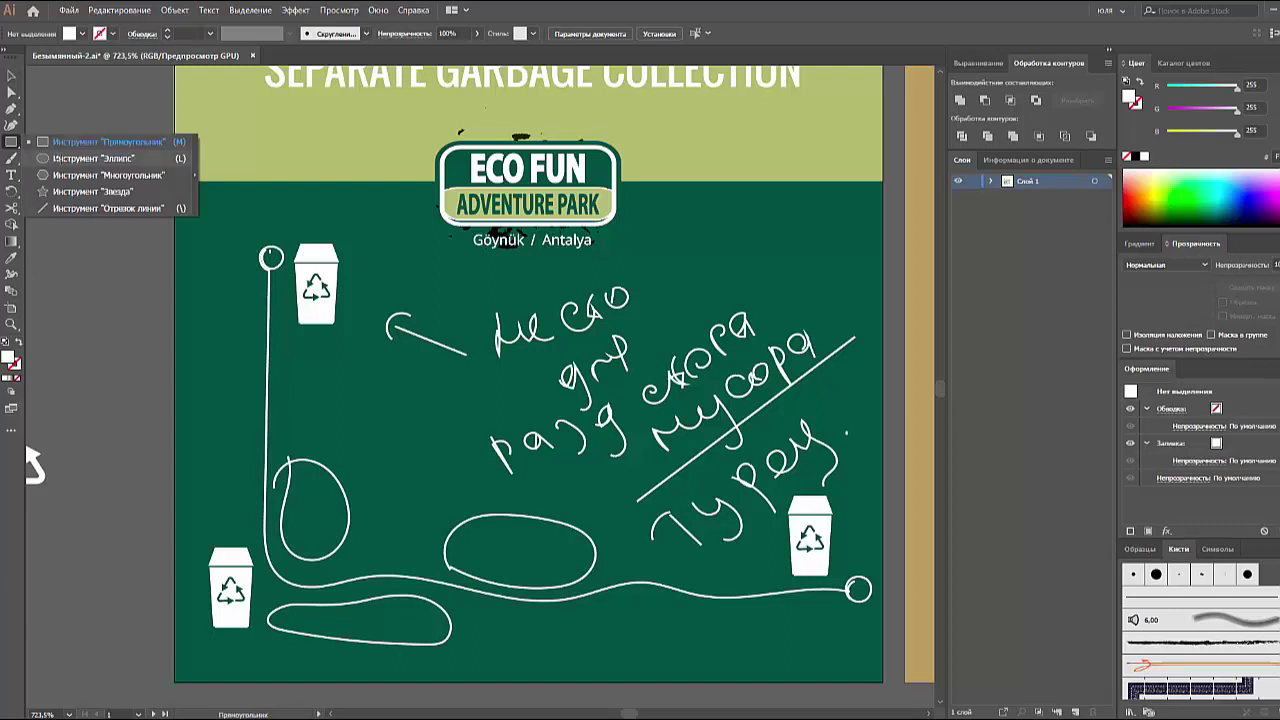
- Draw a small circle at the route's top-left with a white stroke and no fill
drag(12, 141, 70, 174)
drag(204, 241, 228, 264)
click(12, 76)
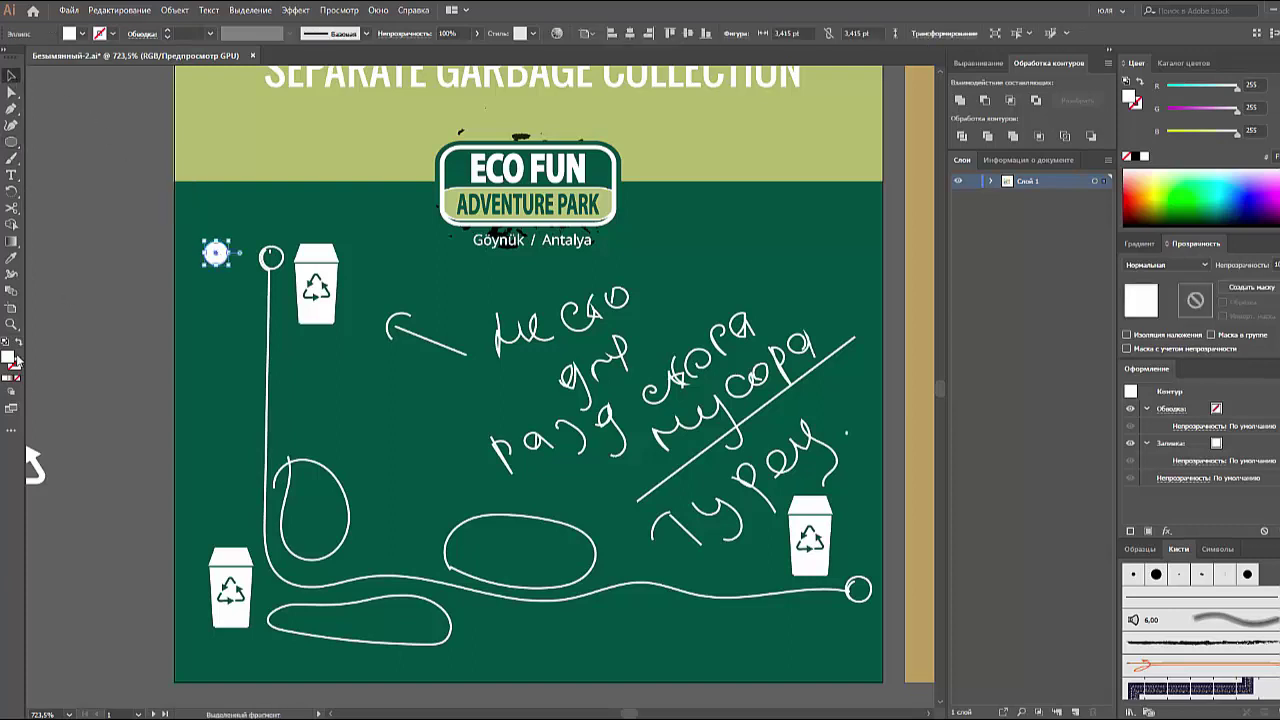
click(18, 342)
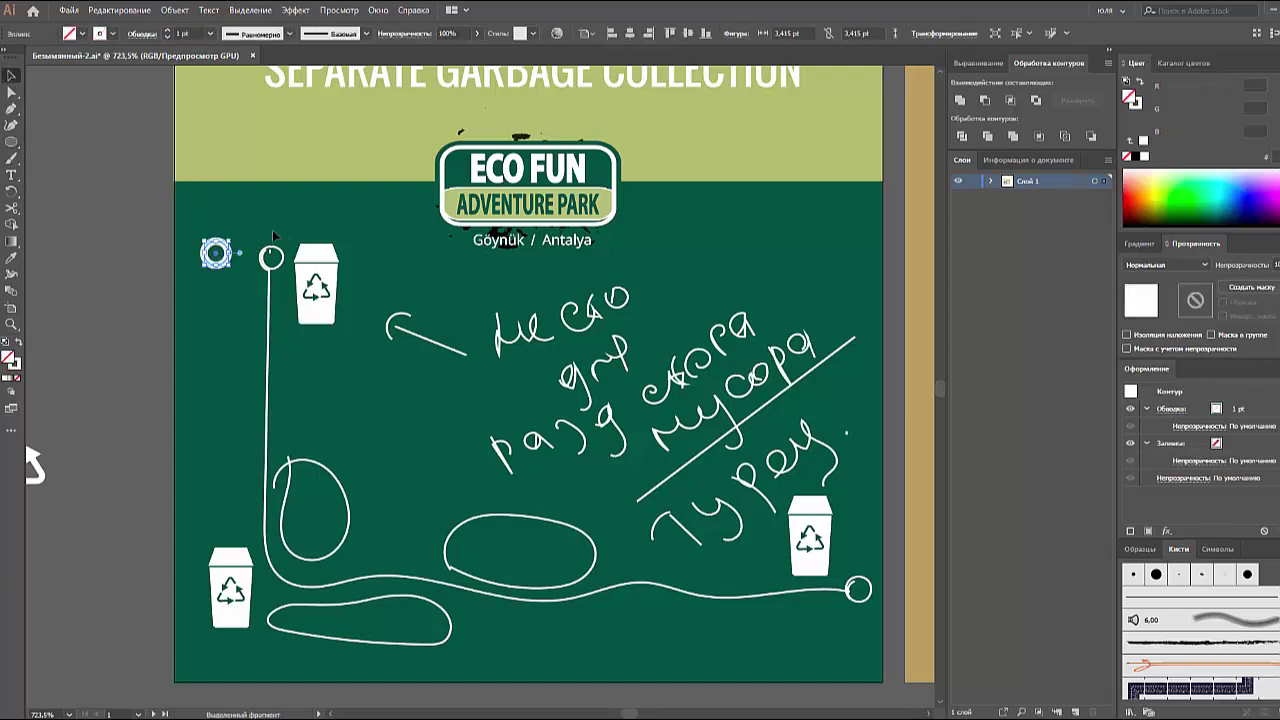
- Thin the circle's stroke to 0.25 pt and delete the circle at the wavy line's end
click(210, 33)
click(256, 214)
click(167, 33)
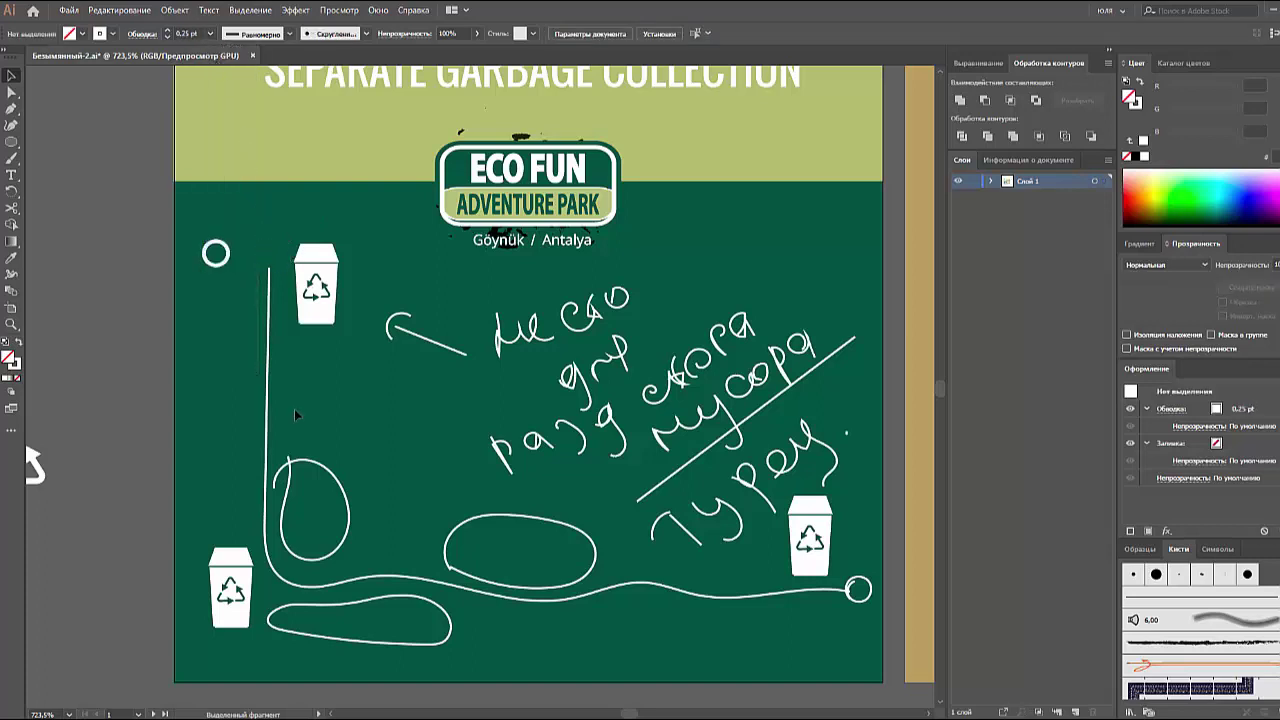
click(858, 590)
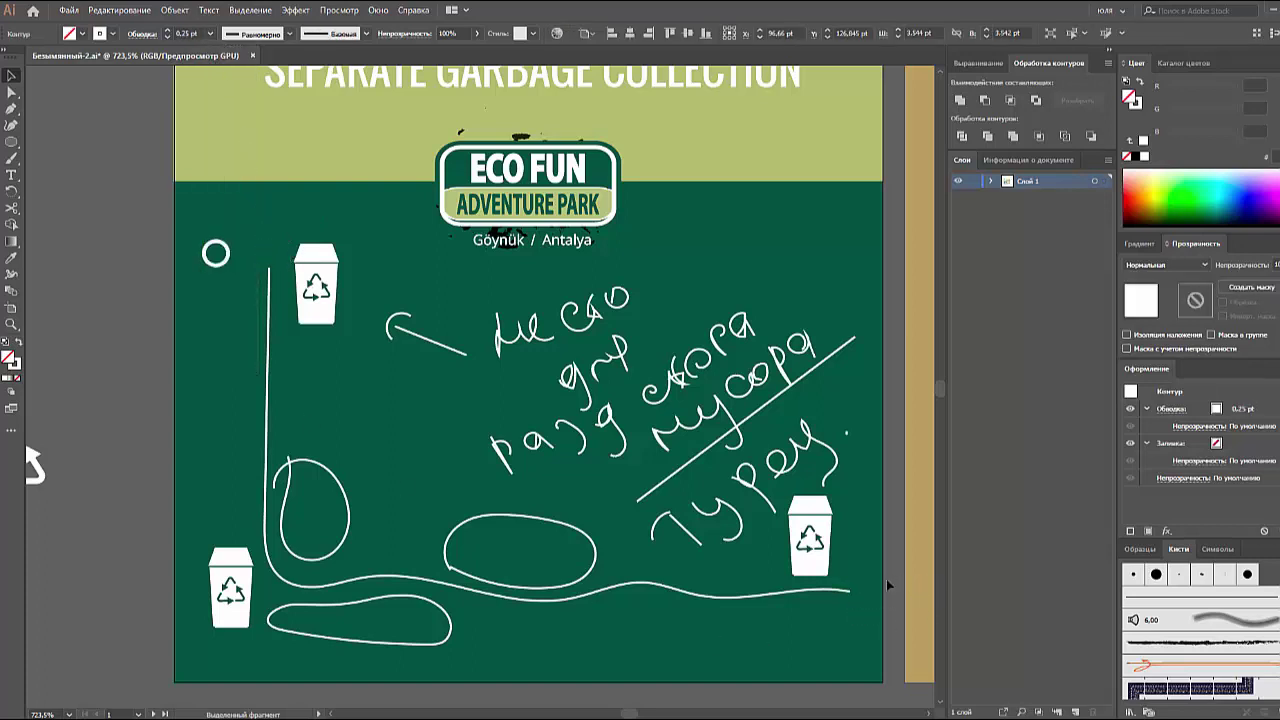
key(Delete)
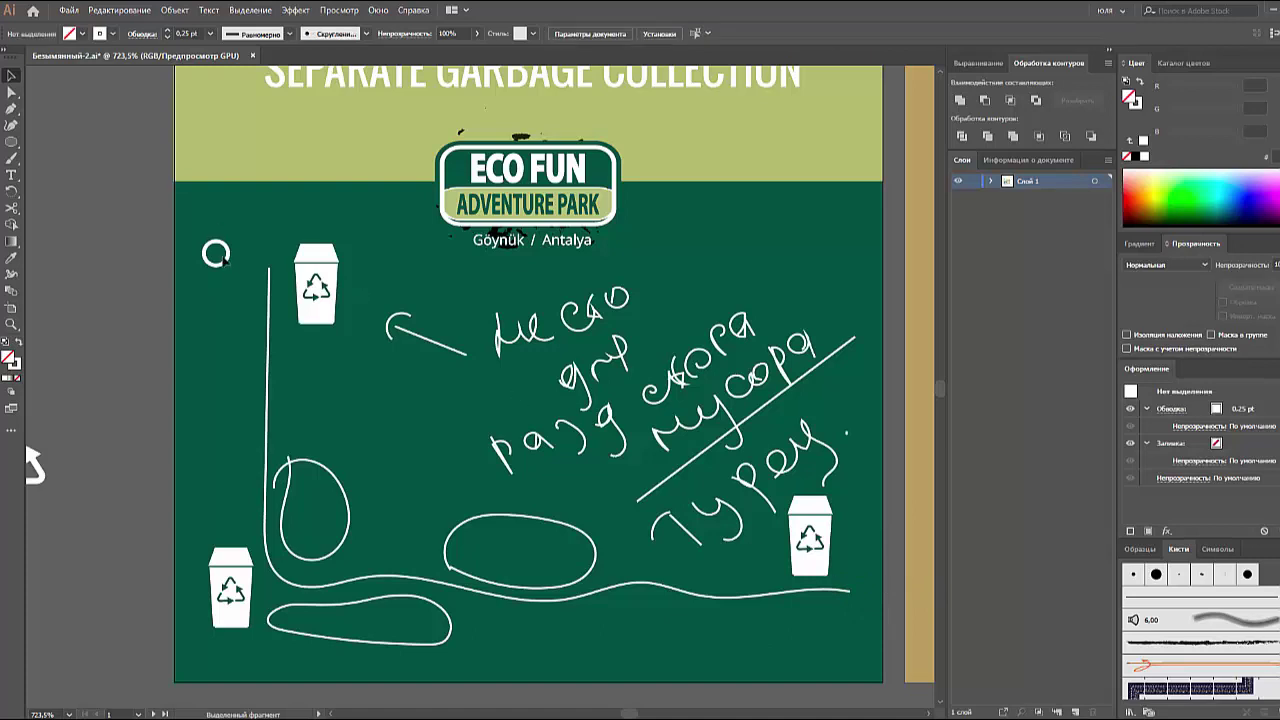
- Move the new circle to the route's top and delete the old hand-drawn route lines
click(220, 256)
click(210, 33)
click(152, 271)
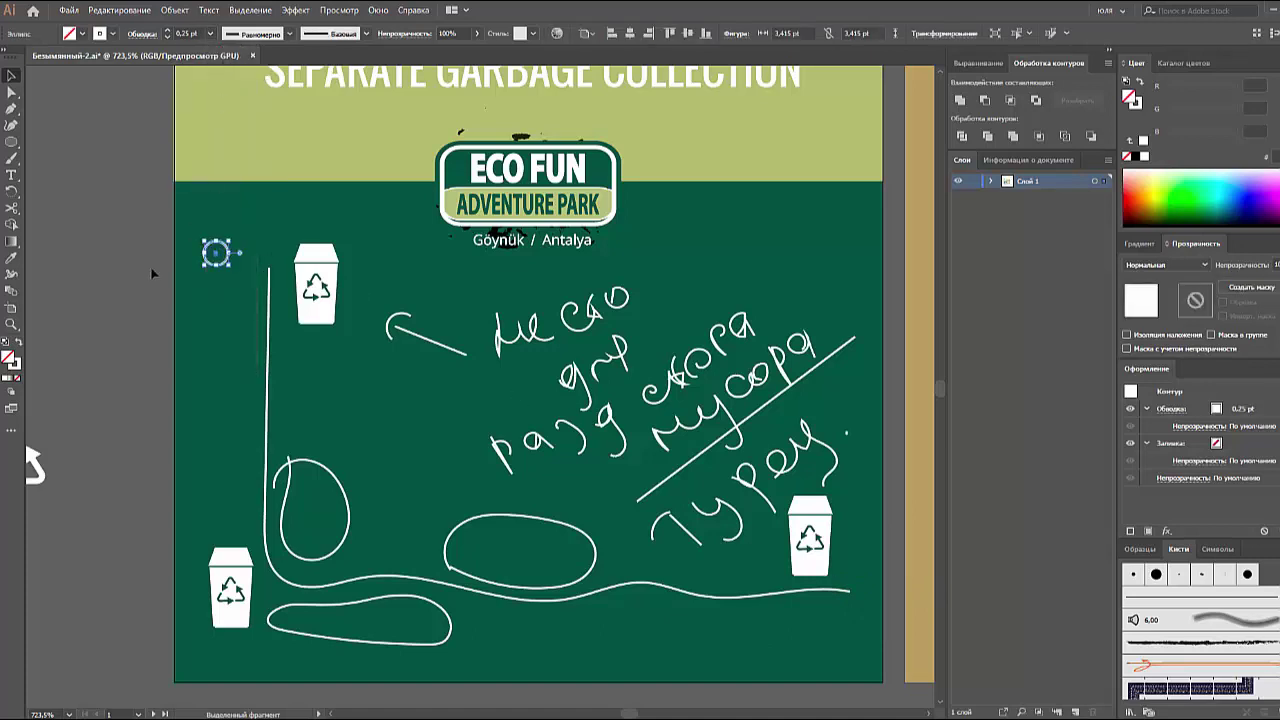
drag(218, 256, 276, 263)
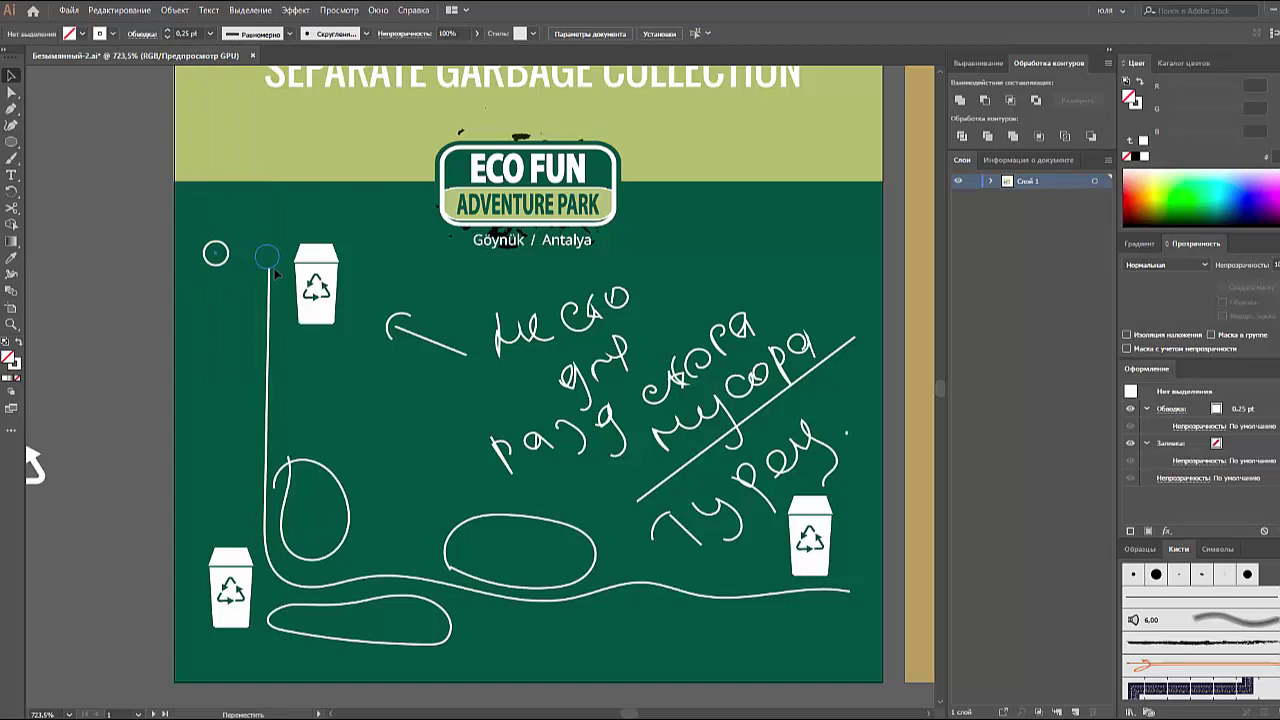
click(296, 484)
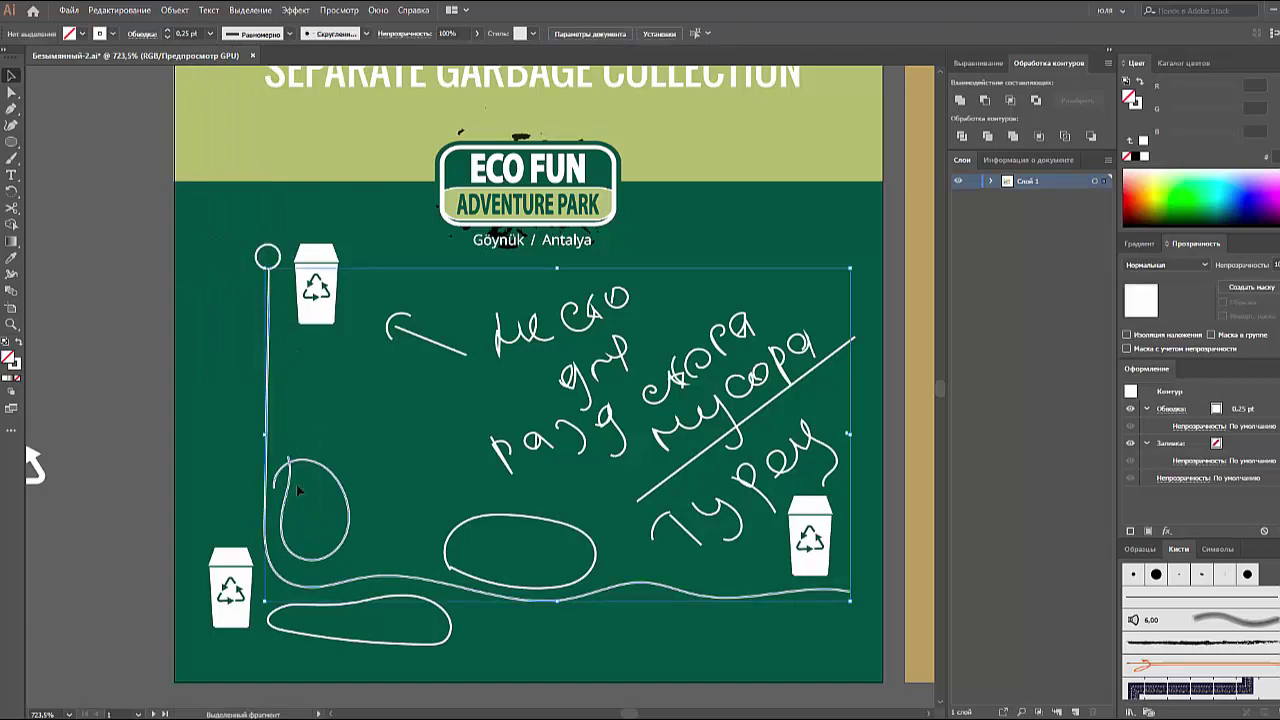
key(Delete)
key(Delete)
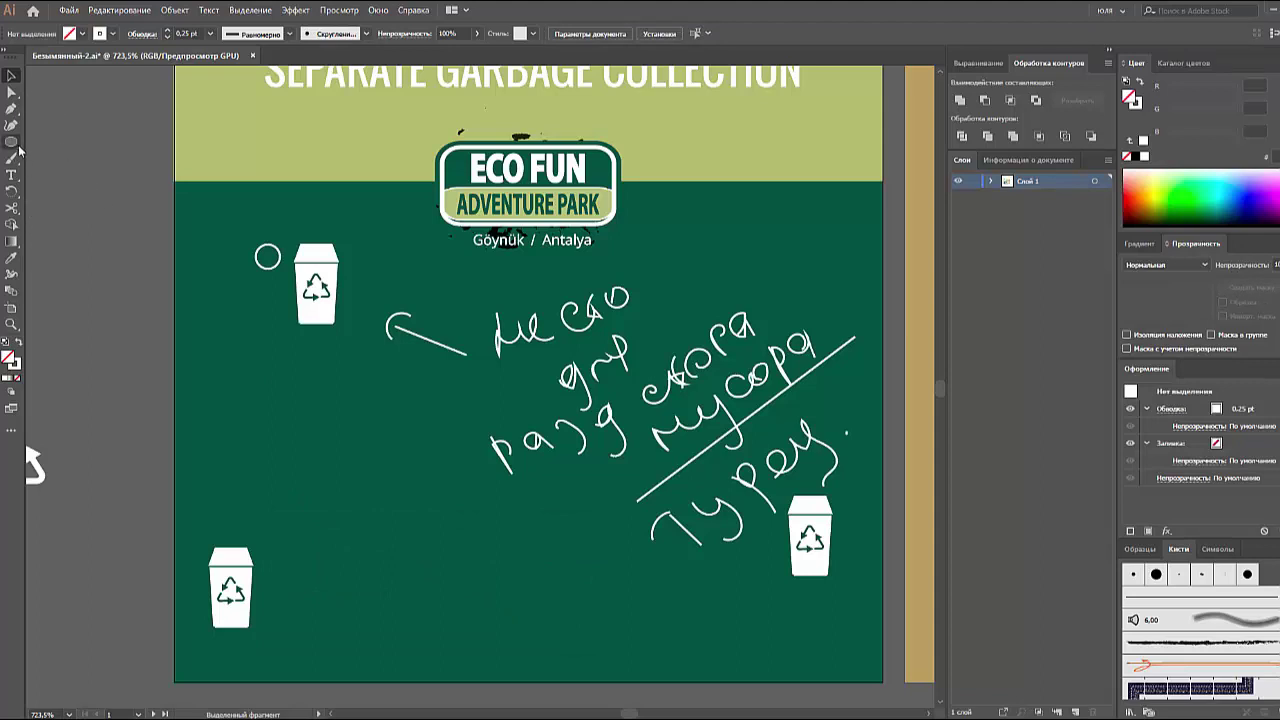
- Set the toolbox to two columns, add tools via Edit Toolbar, and choose the Line Segment tool
click(5, 52)
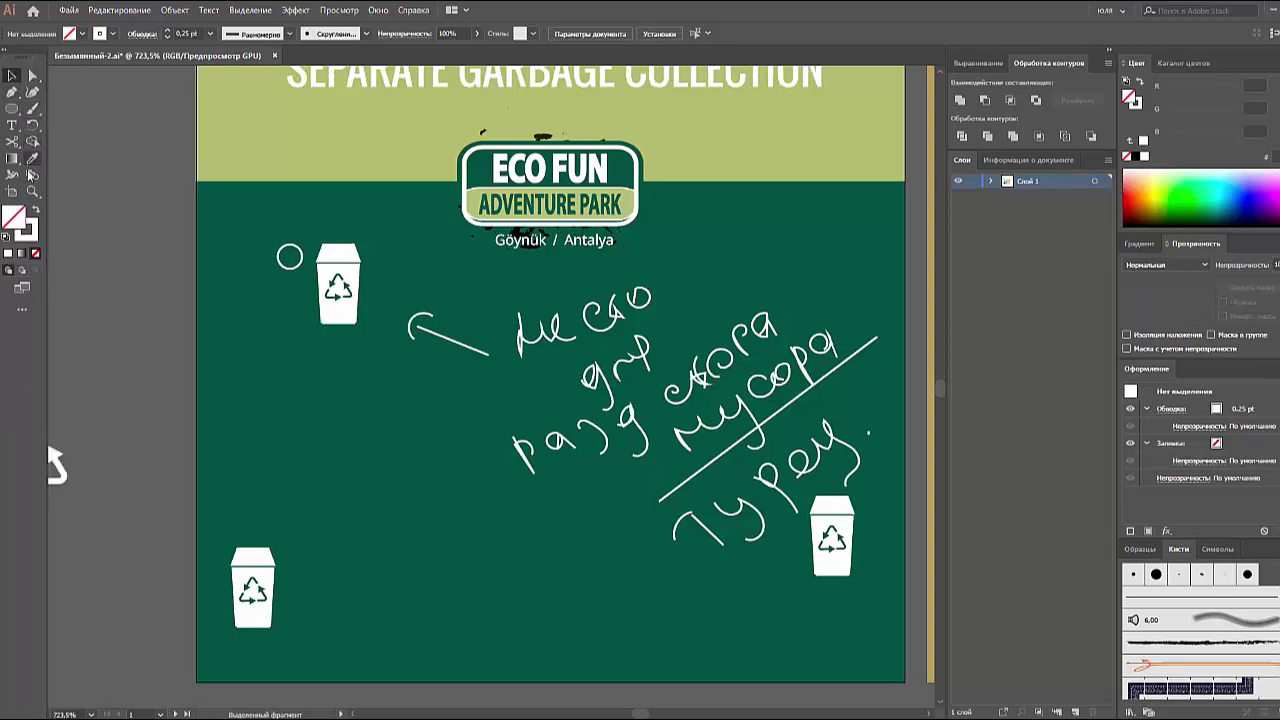
click(22, 309)
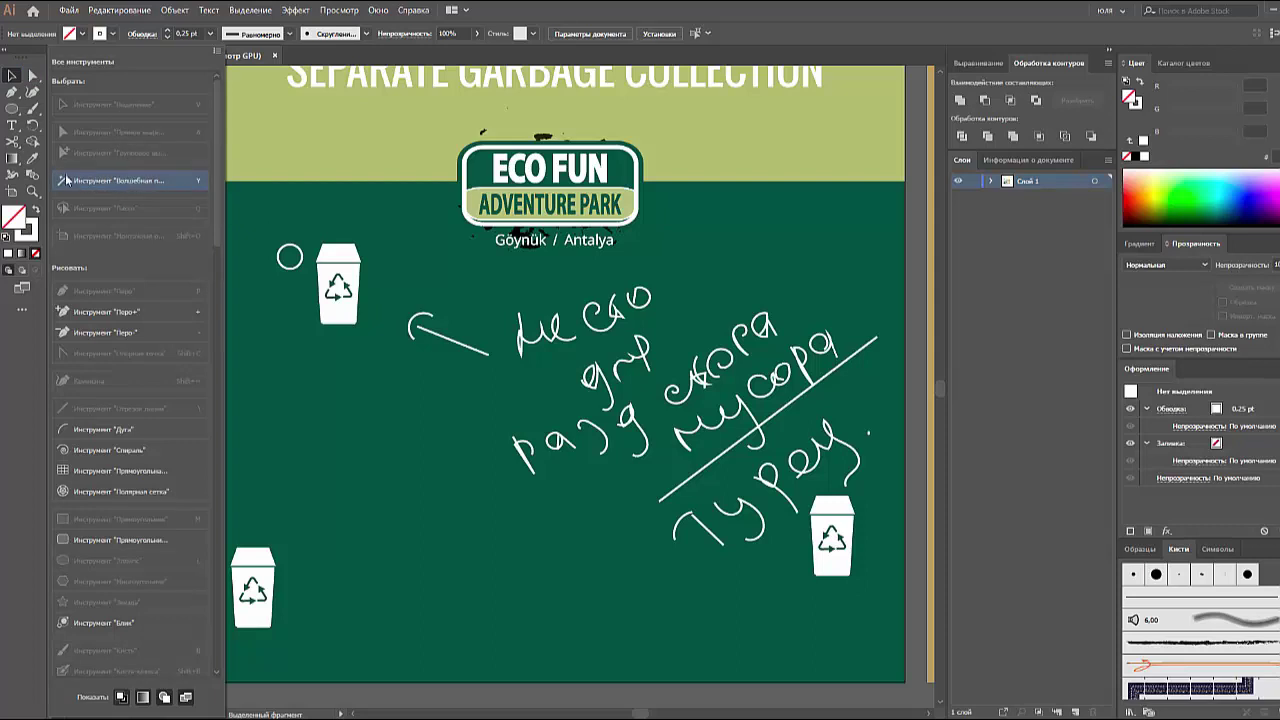
drag(66, 180, 32, 193)
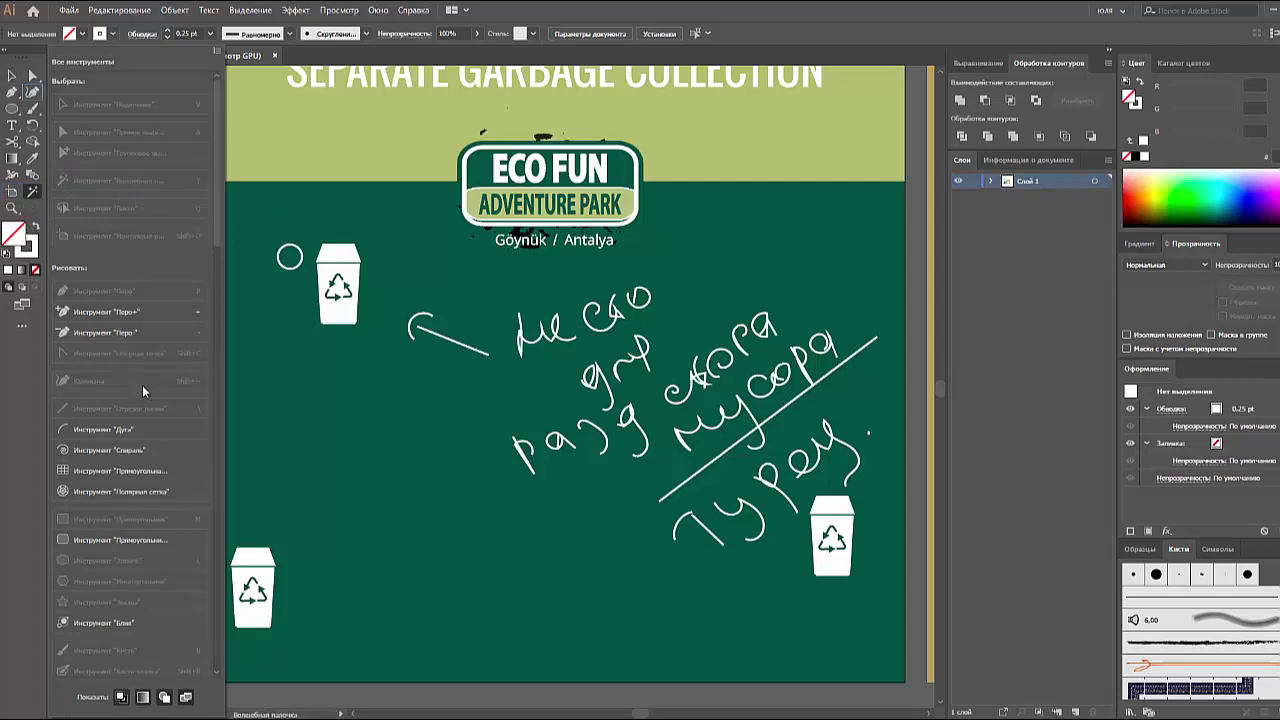
mouse_move(108, 429)
mouse_down()
mouse_move(65, 364)
mouse_move(32, 192)
mouse_up()
drag(12, 108, 55, 175)
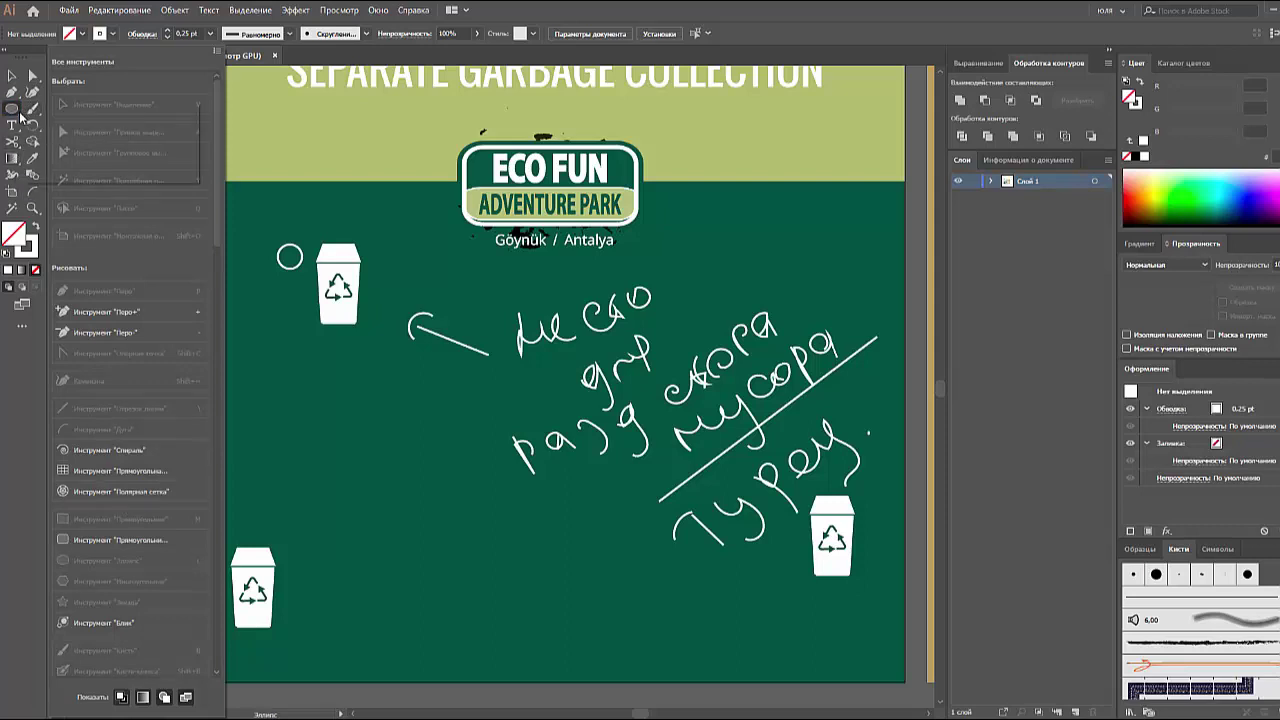
click(55, 175)
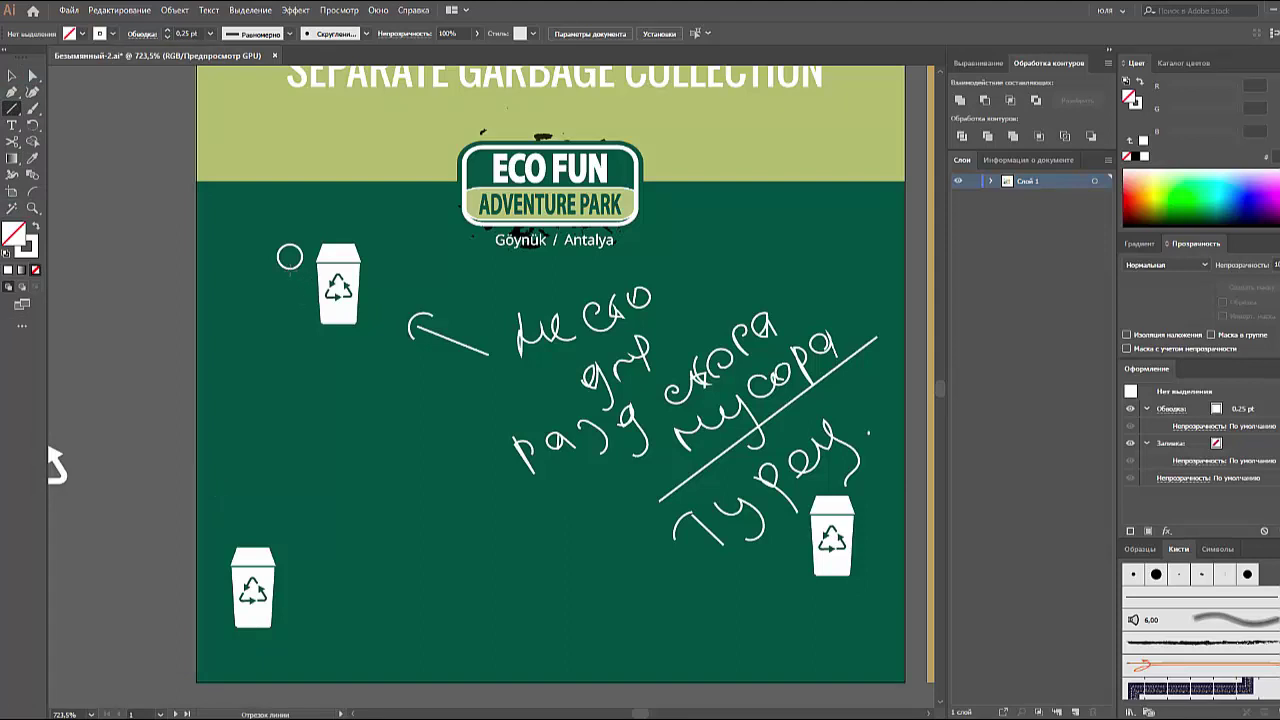
- Draw a vertical line down from the start circle and a horizontal line across the bottom
drag(289, 276, 289, 601)
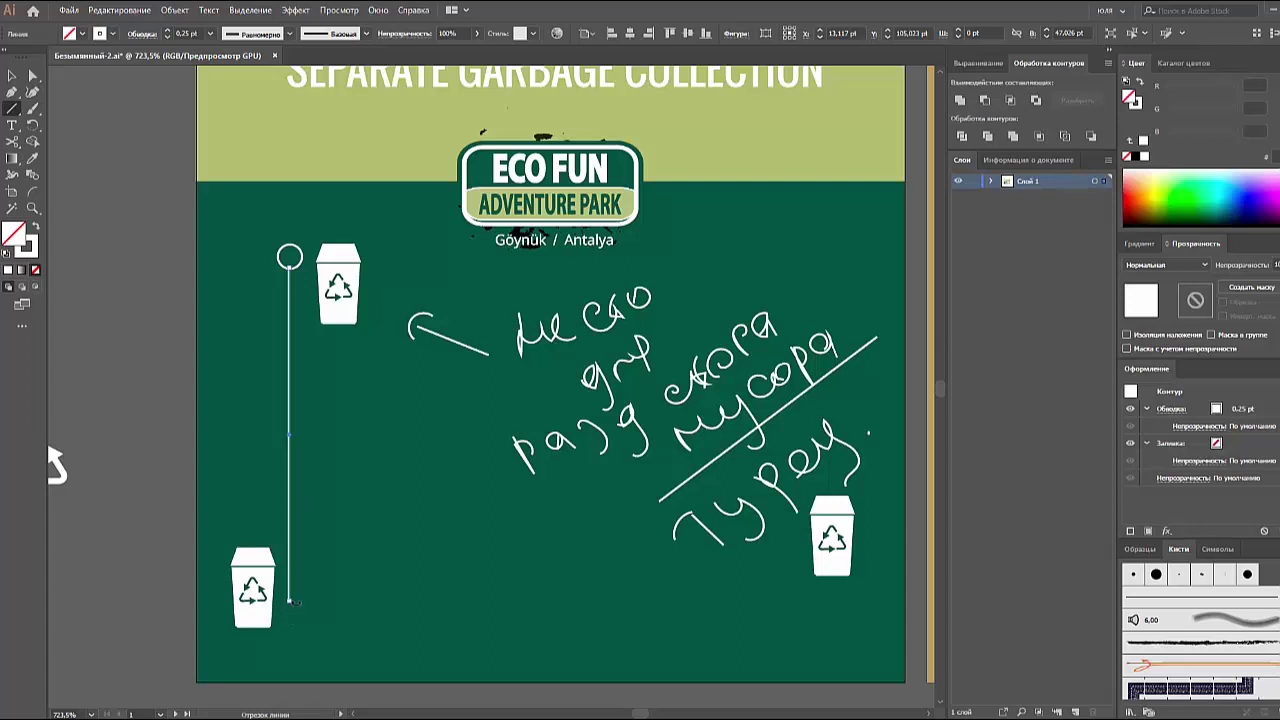
drag(293, 601, 836, 597)
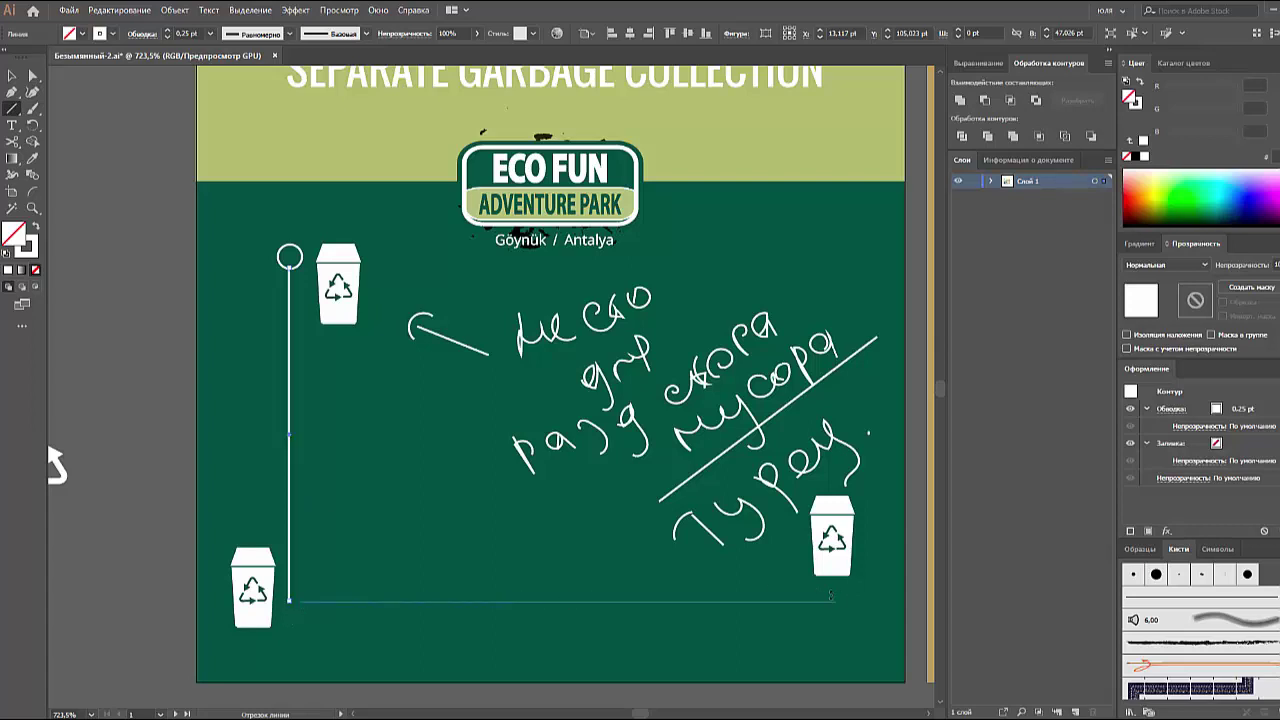
key(v)
- Join the two lines into one L-shaped path and select its corner anchor point
shift+click(287, 606)
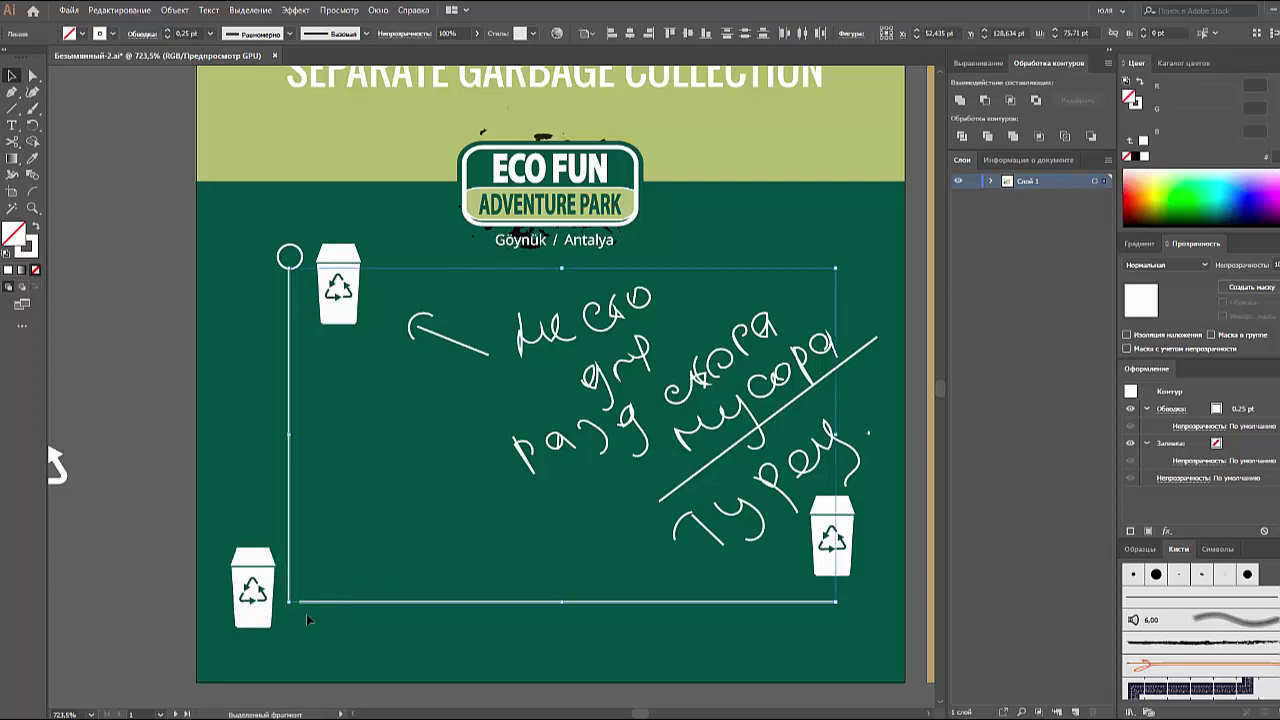
key(a)
click(312, 601)
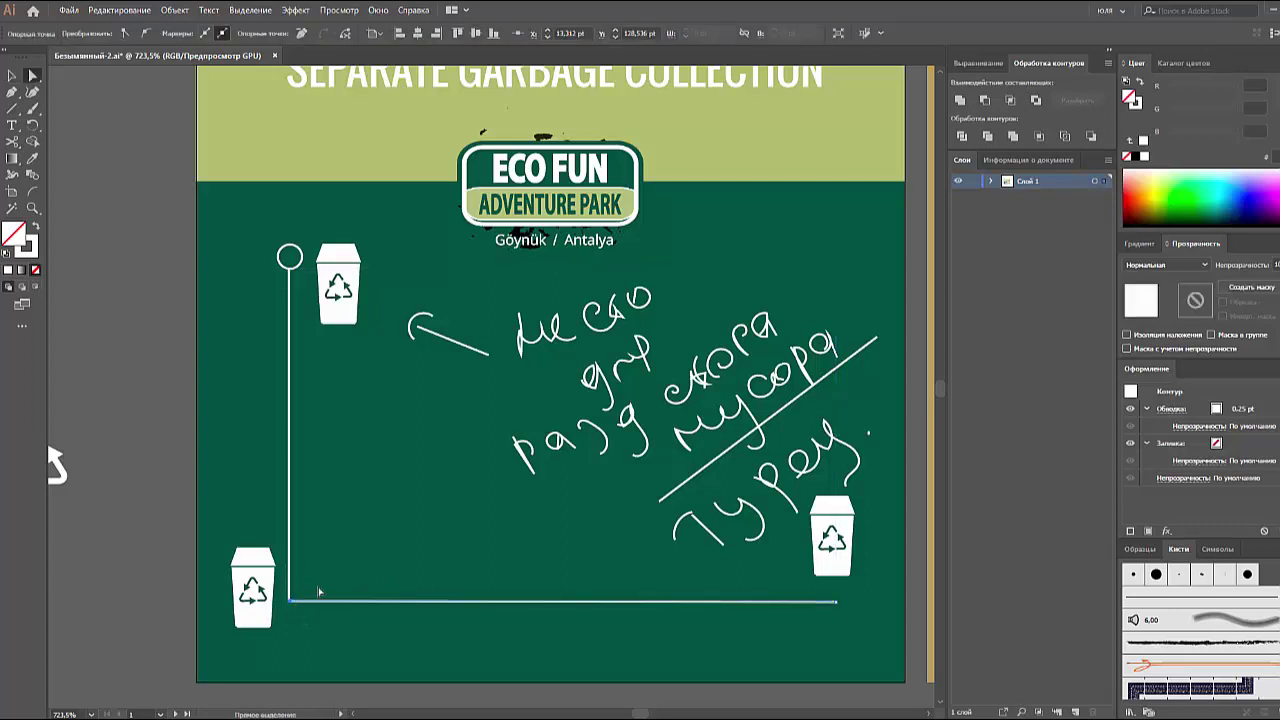
key(v)
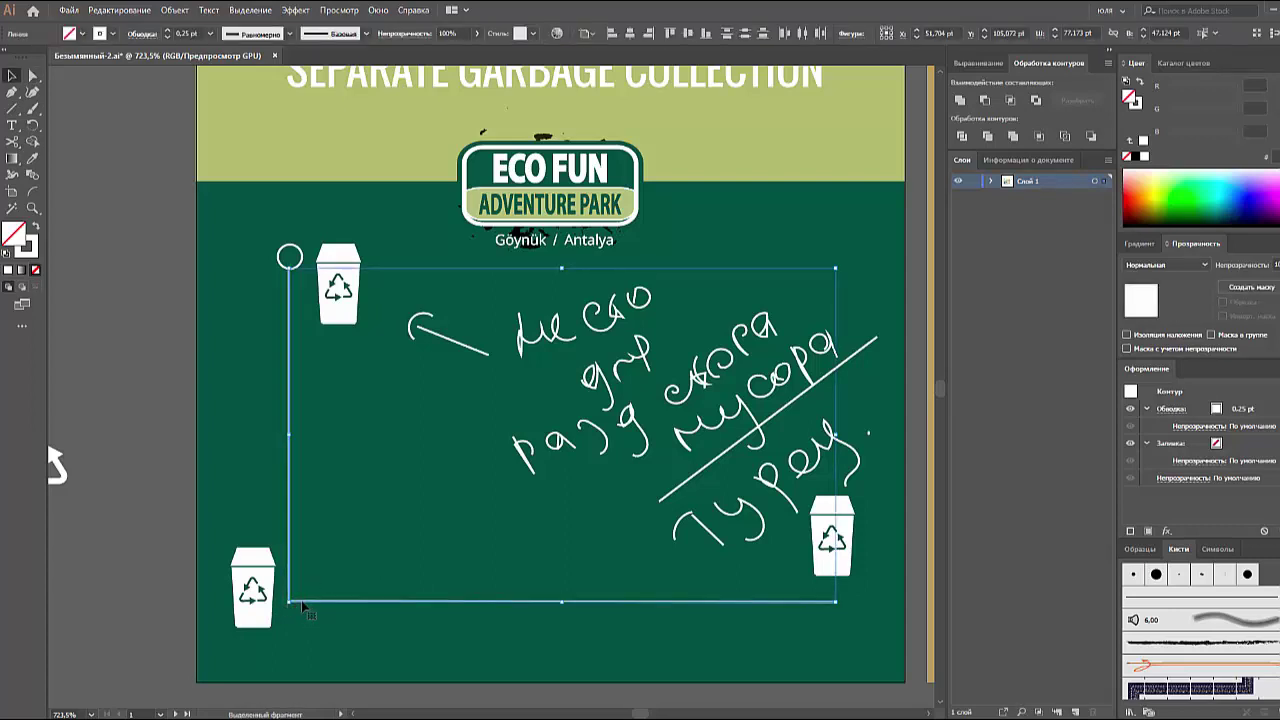
right_click(302, 606)
click(350, 430)
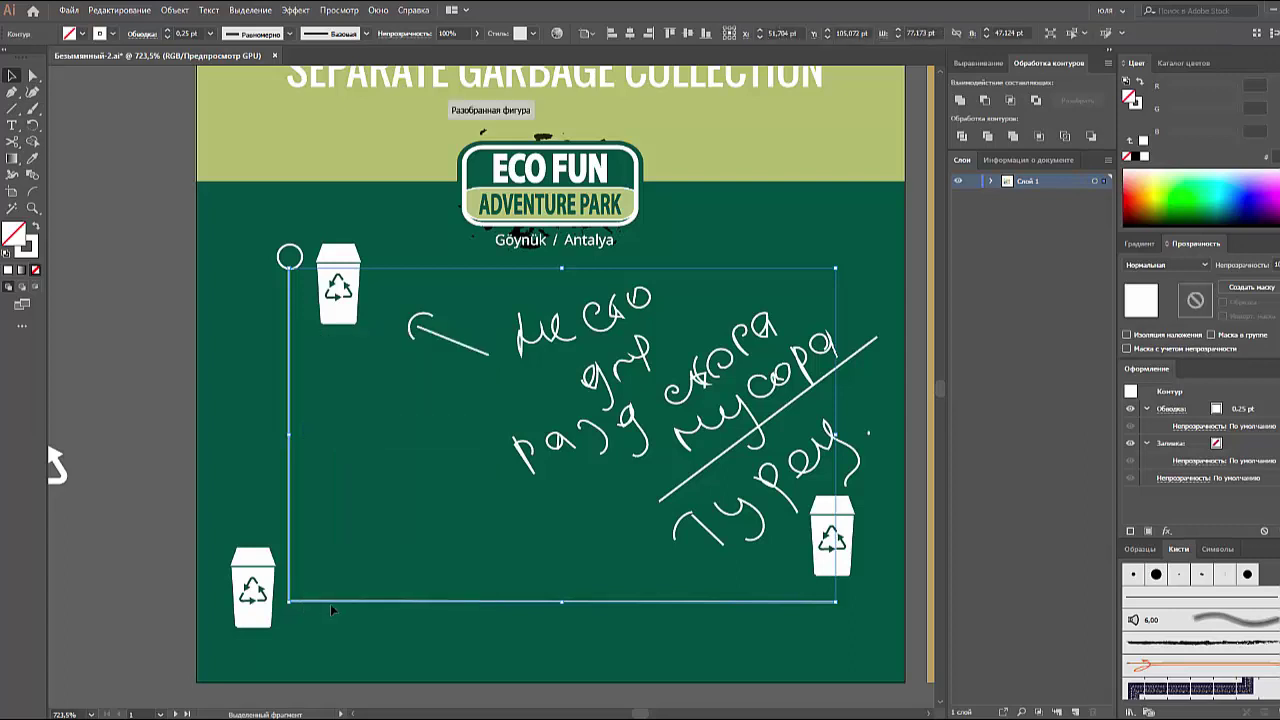
key(a)
click(296, 598)
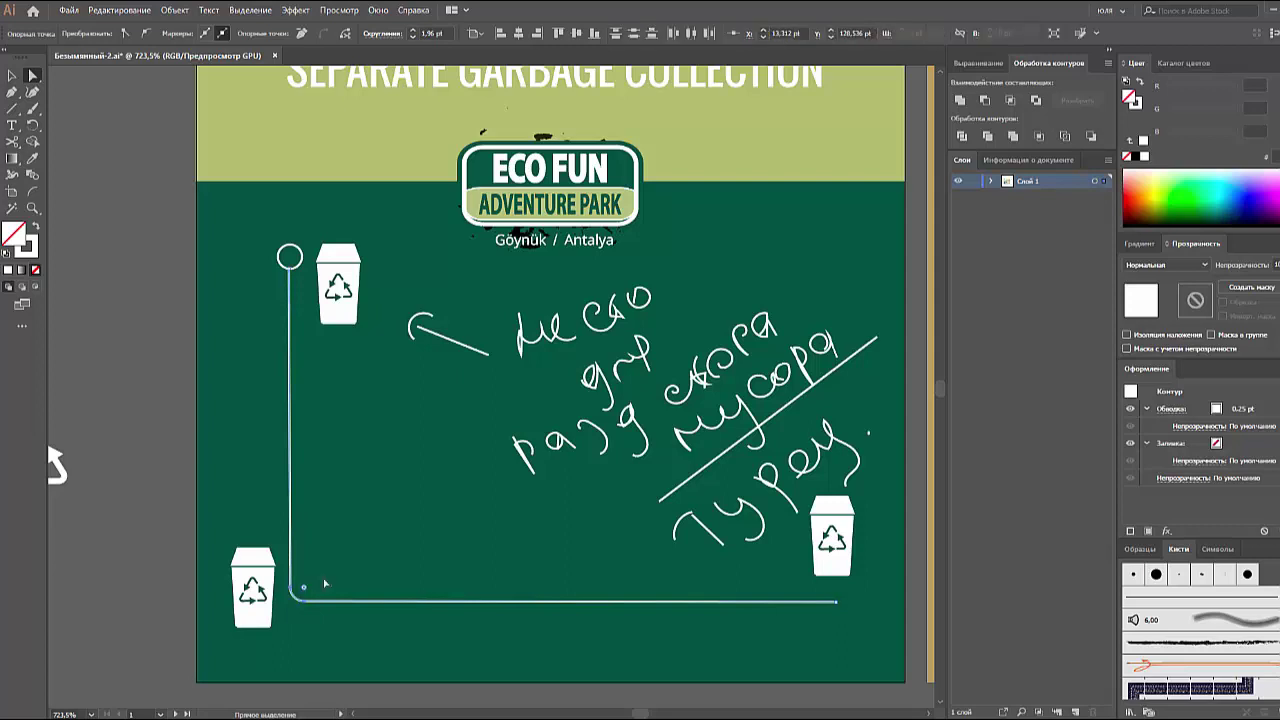
- Turn on a dashed stroke for the route path with 2 pt dash and gap
key(v)
click(158, 34)
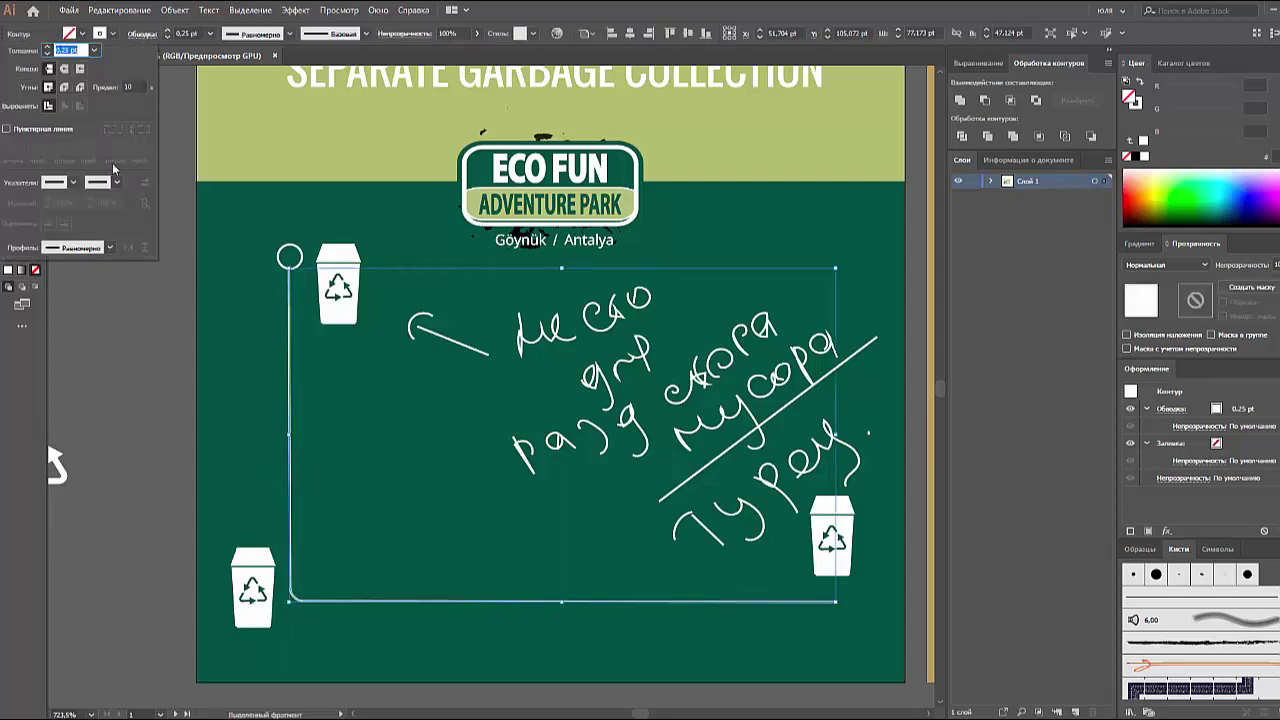
click(7, 128)
text(2)
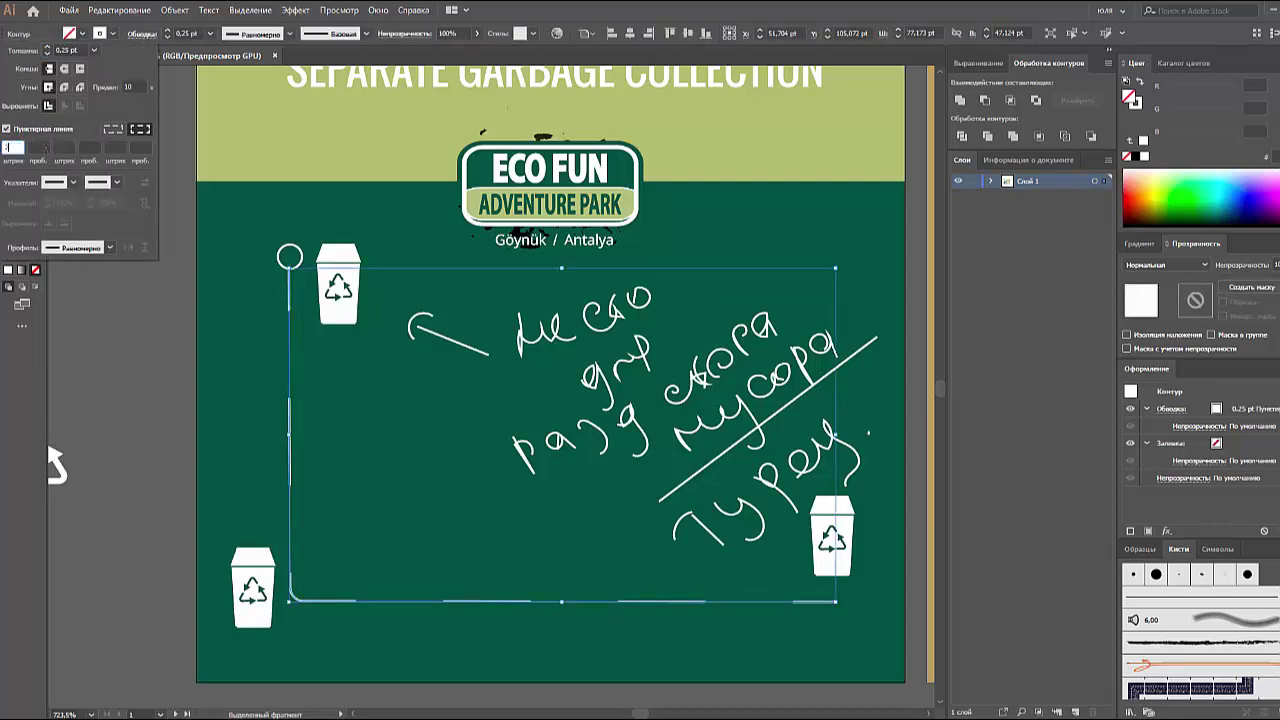
key(Tab)
text(2)
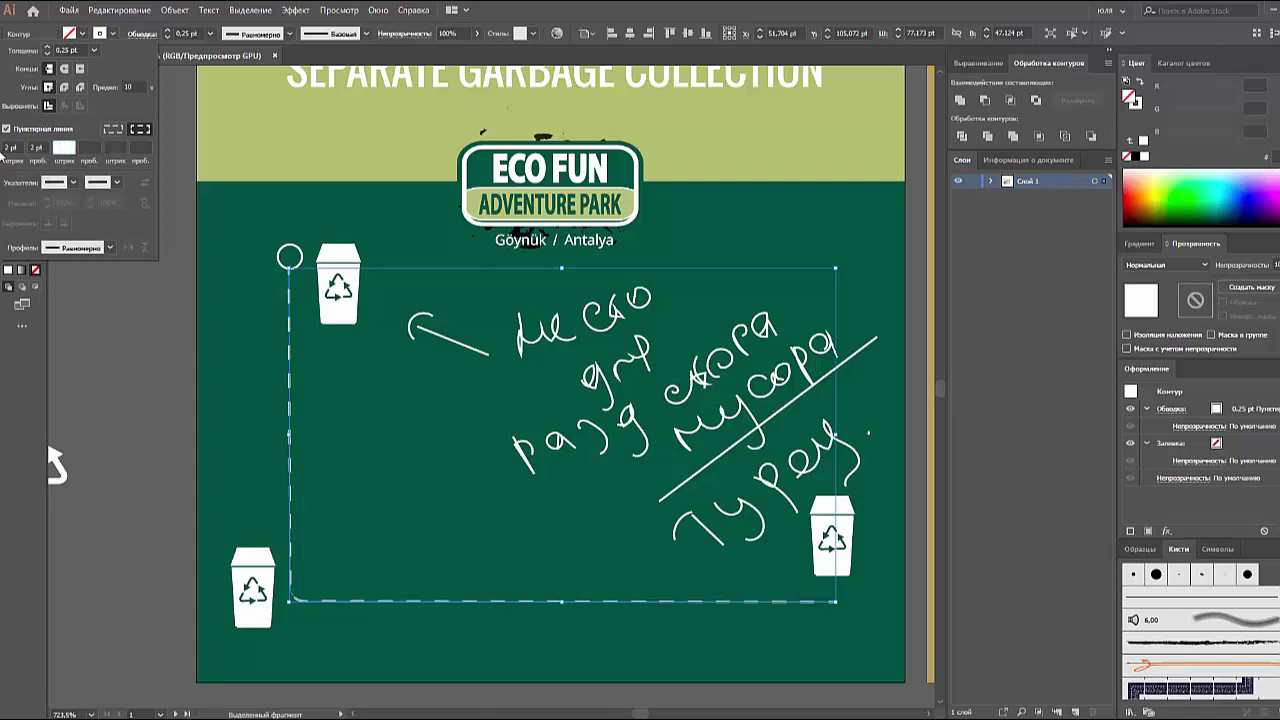
- Change the dash and gap to 1 pt, then reselect the dashed path with Direct Selection
click(12, 147)
text(1)
key(Tab)
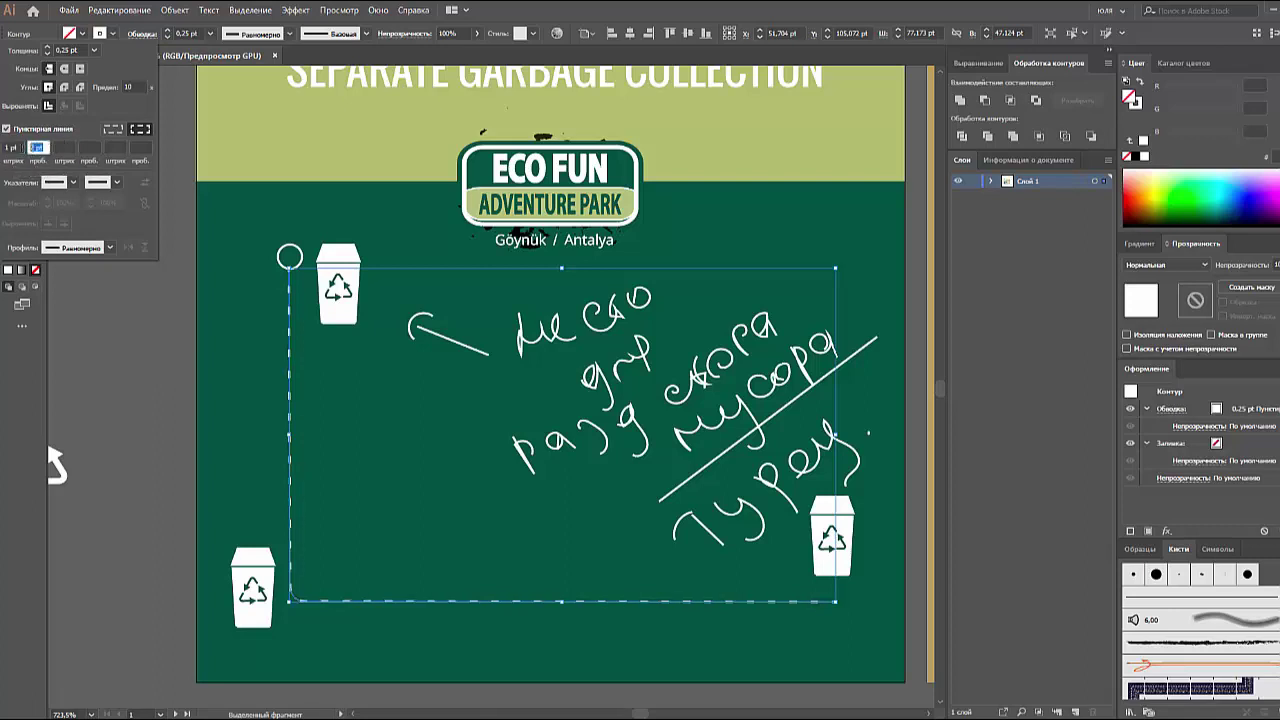
text(1)
key(Return)
click(168, 331)
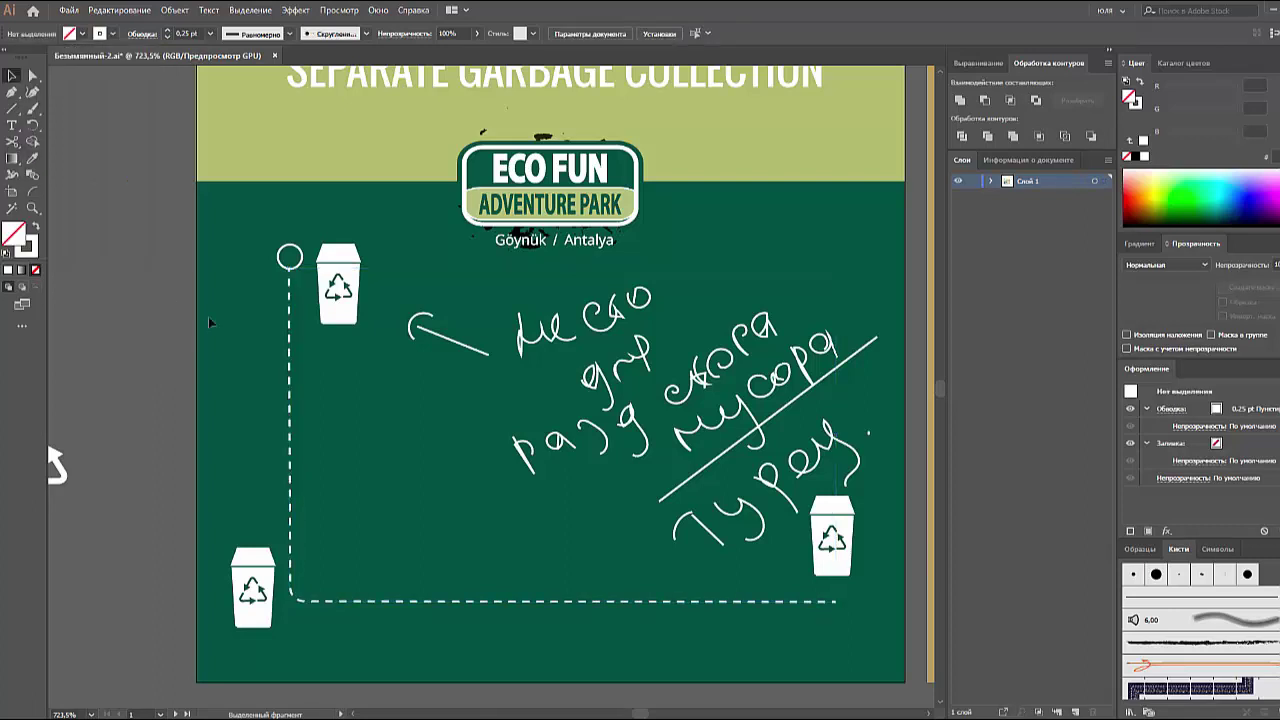
key(a)
click(290, 362)
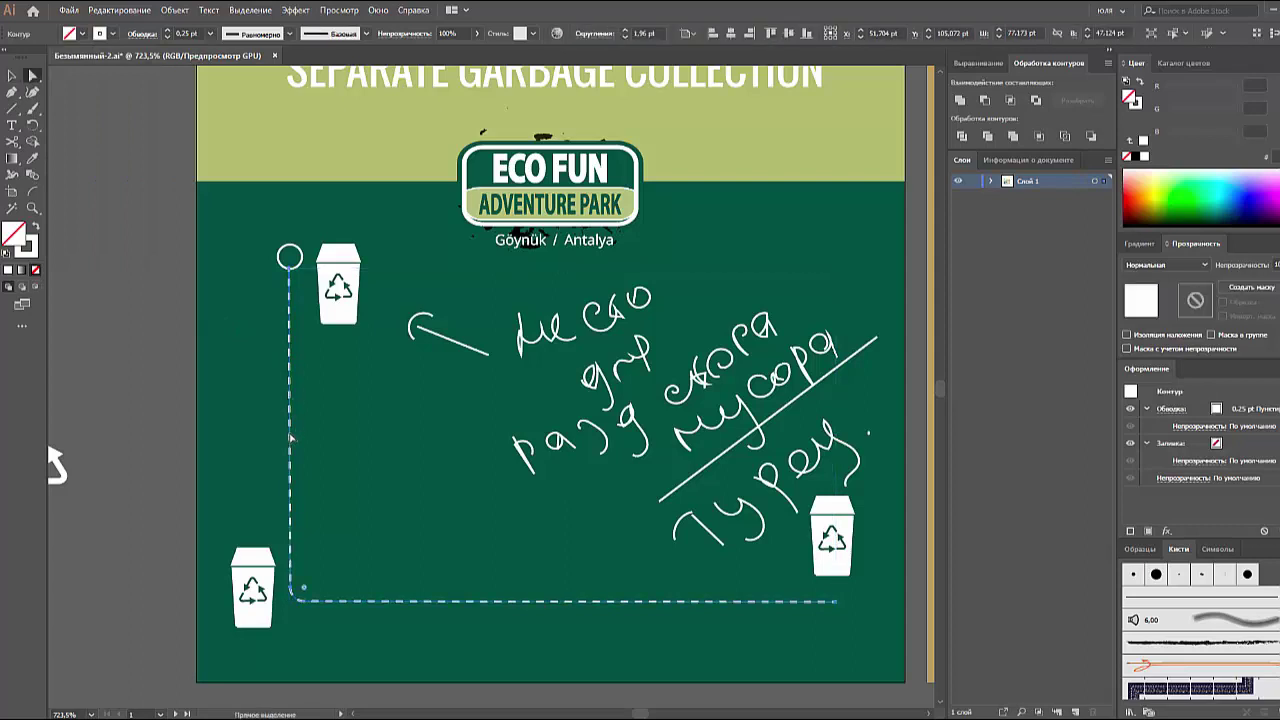
- Try bending the vertical dashed segment, then undo to keep it straight
drag(290, 437, 301, 430)
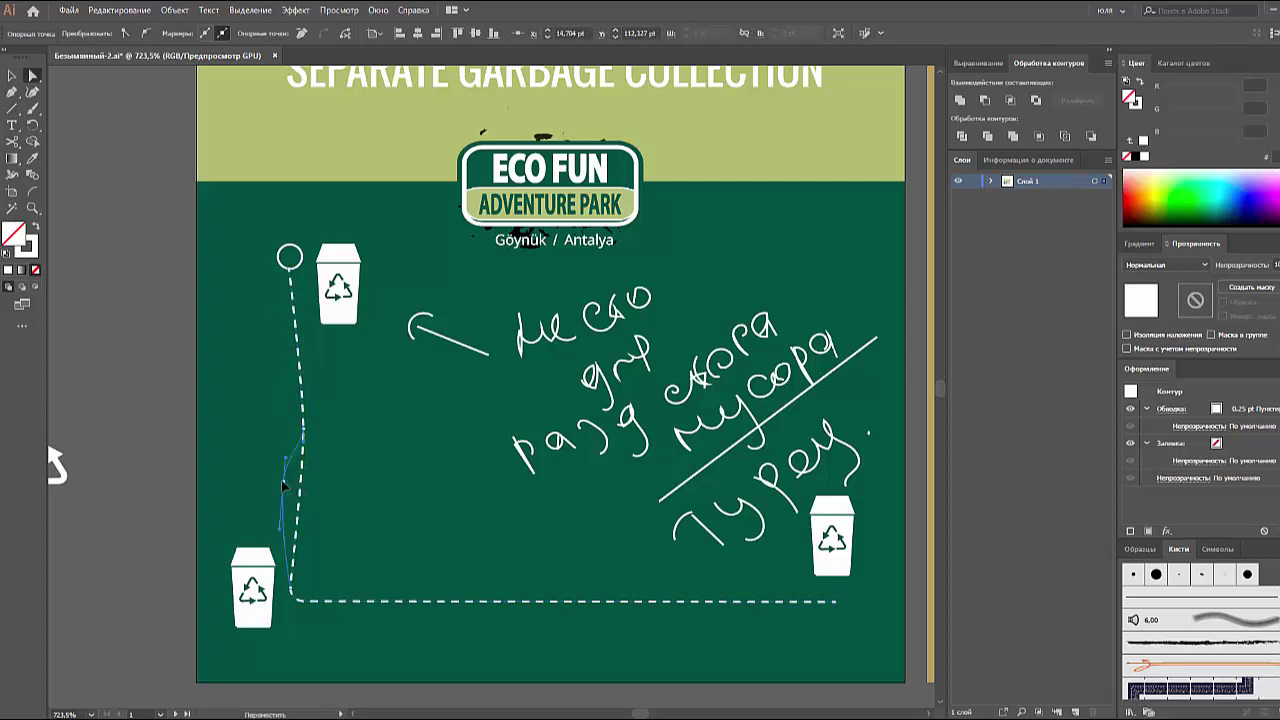
drag(300, 476, 292, 489)
click(340, 492)
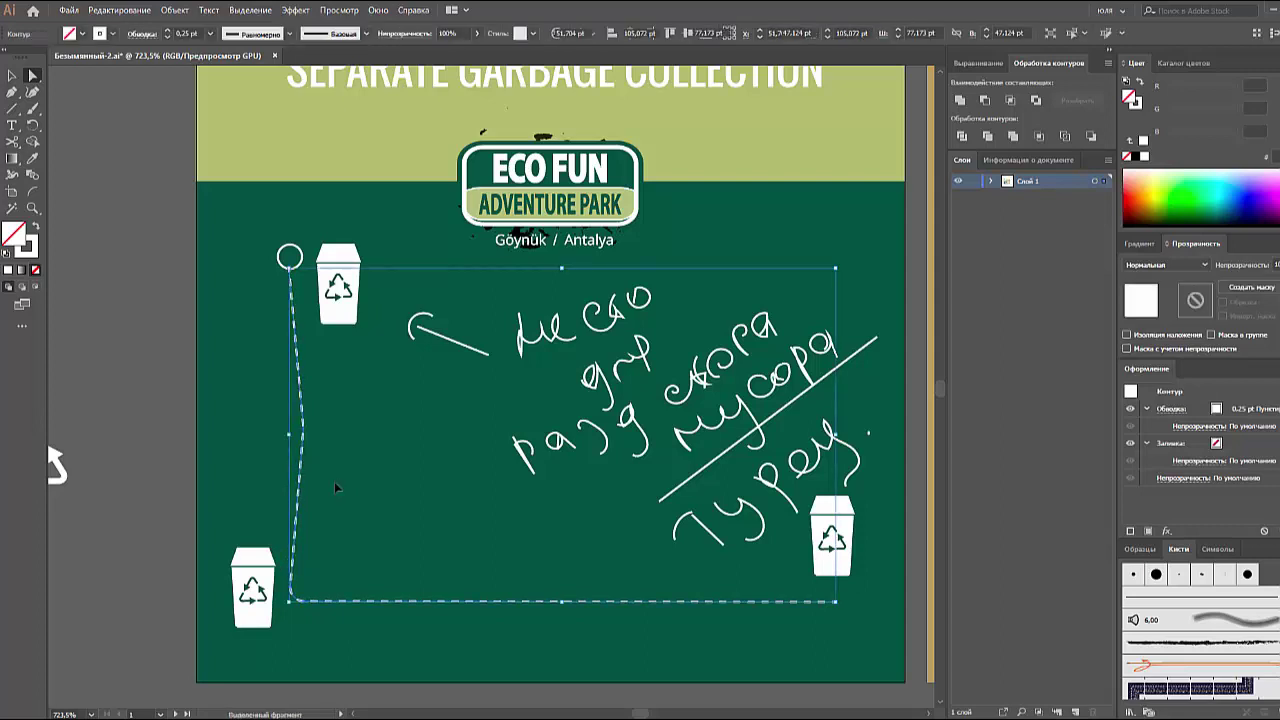
drag(337, 486, 102, 167)
key(ctrl+z)
- Select the dashed route line and switch to the Add Anchor Point tool
click(12, 76)
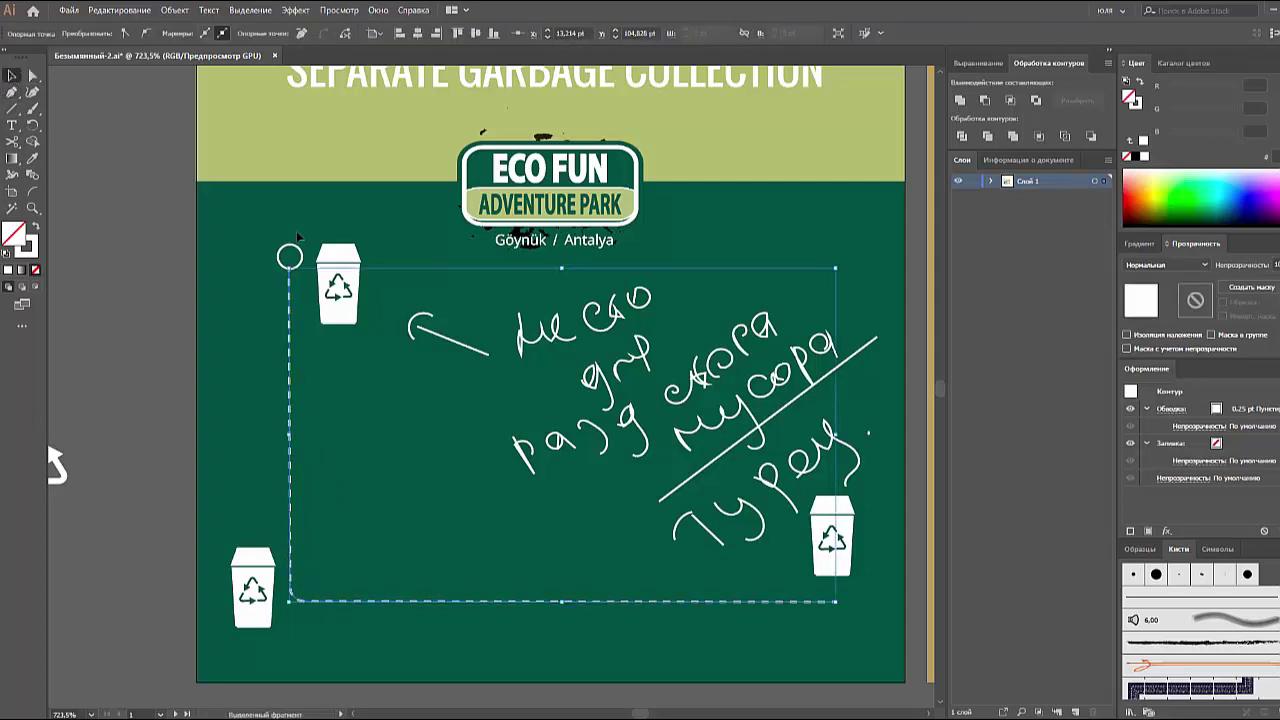
click(265, 308)
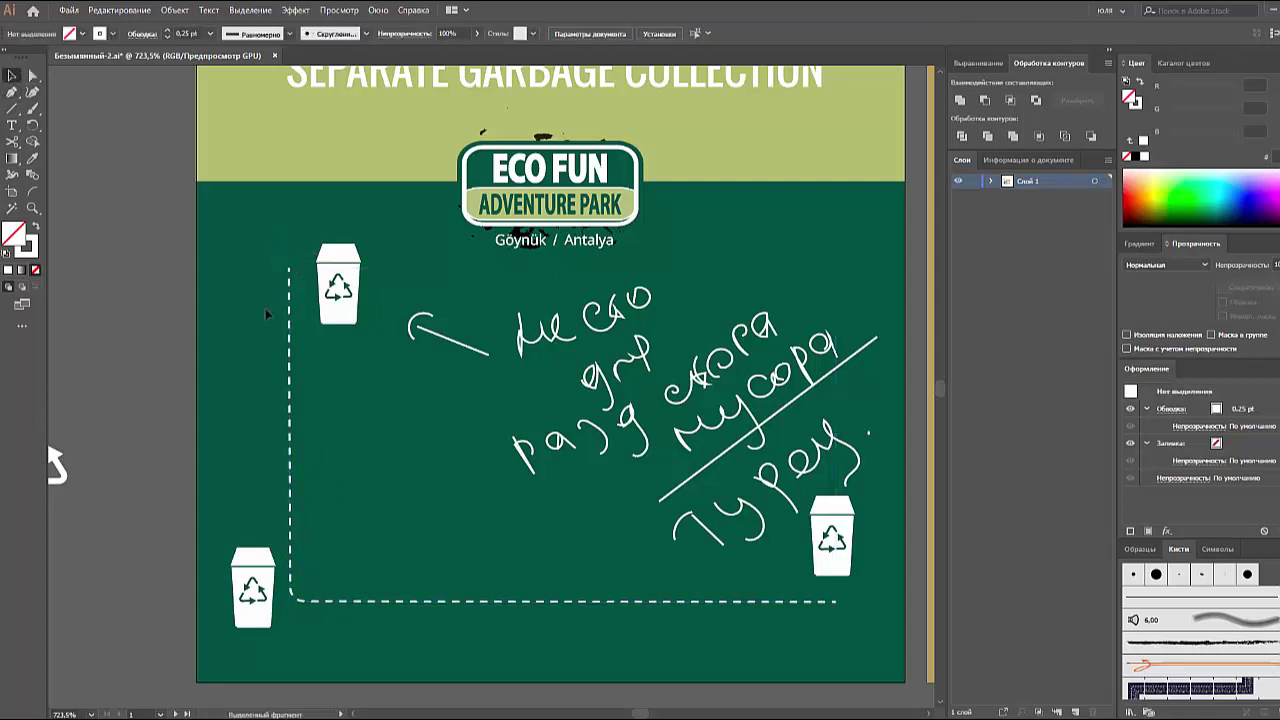
click(288, 366)
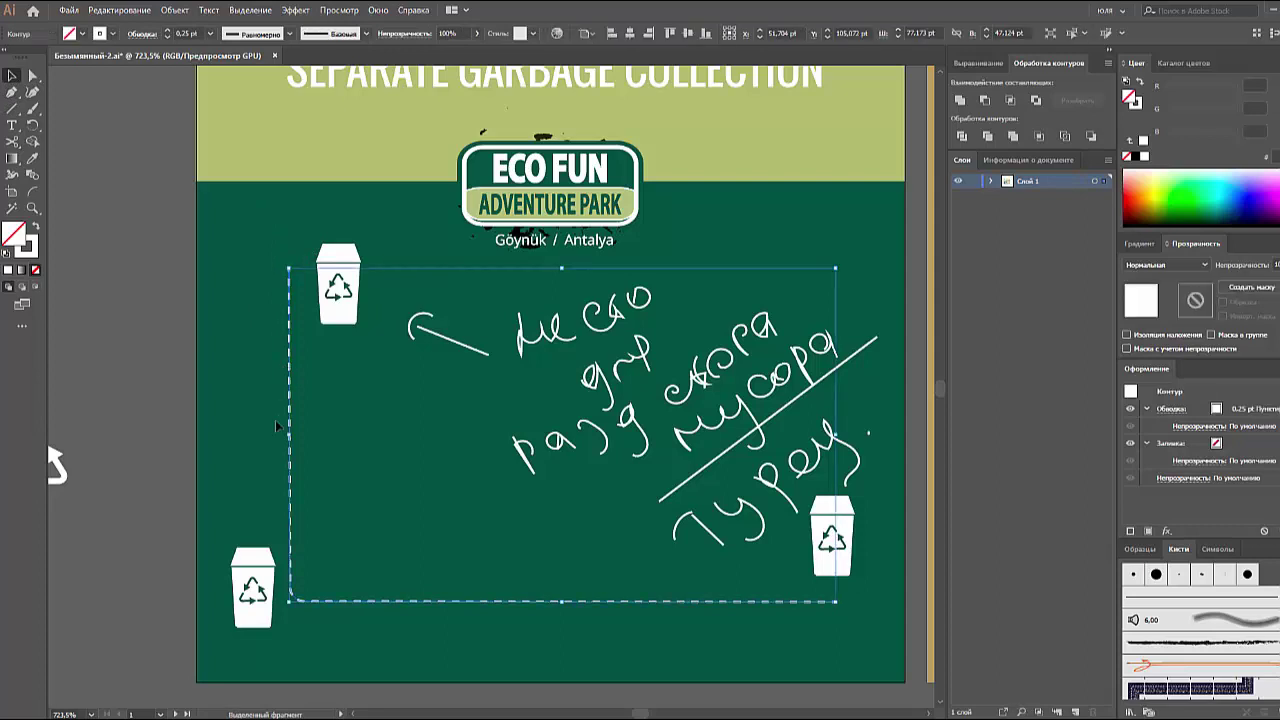
key(plus)
- Cut the dashed route with Scissors at several points along its left side and bottom
key(minus)
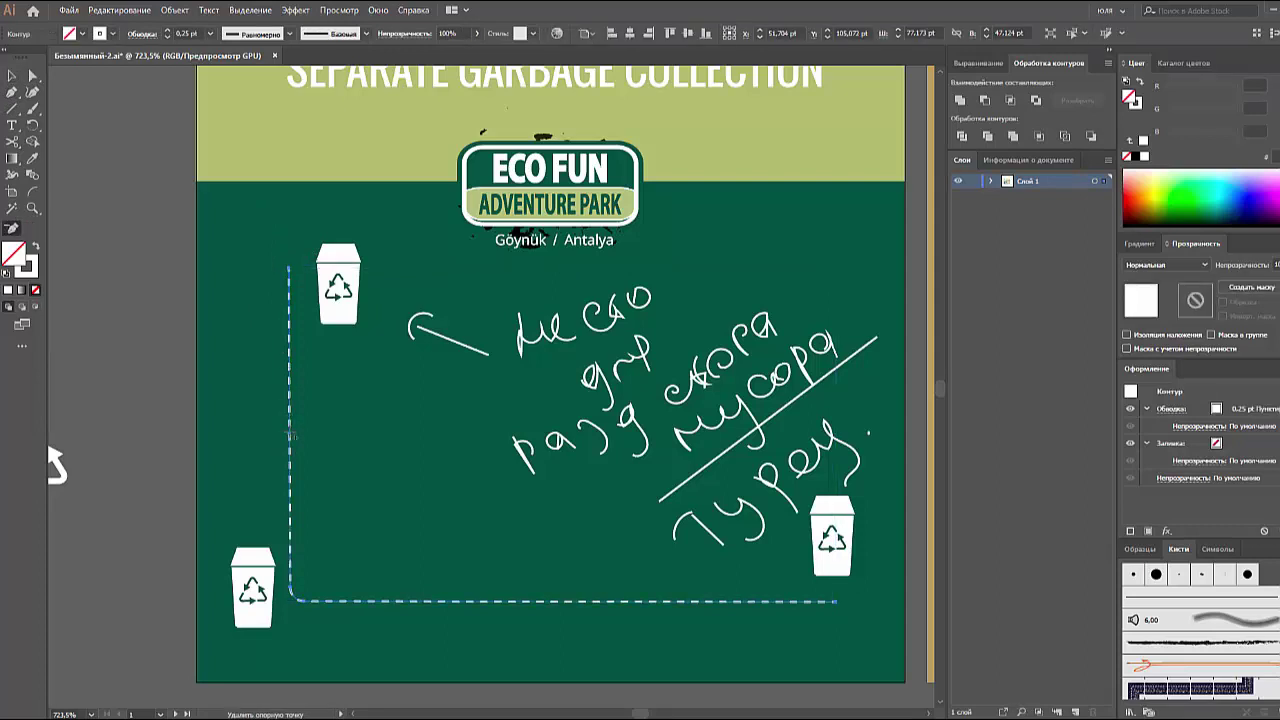
key(c)
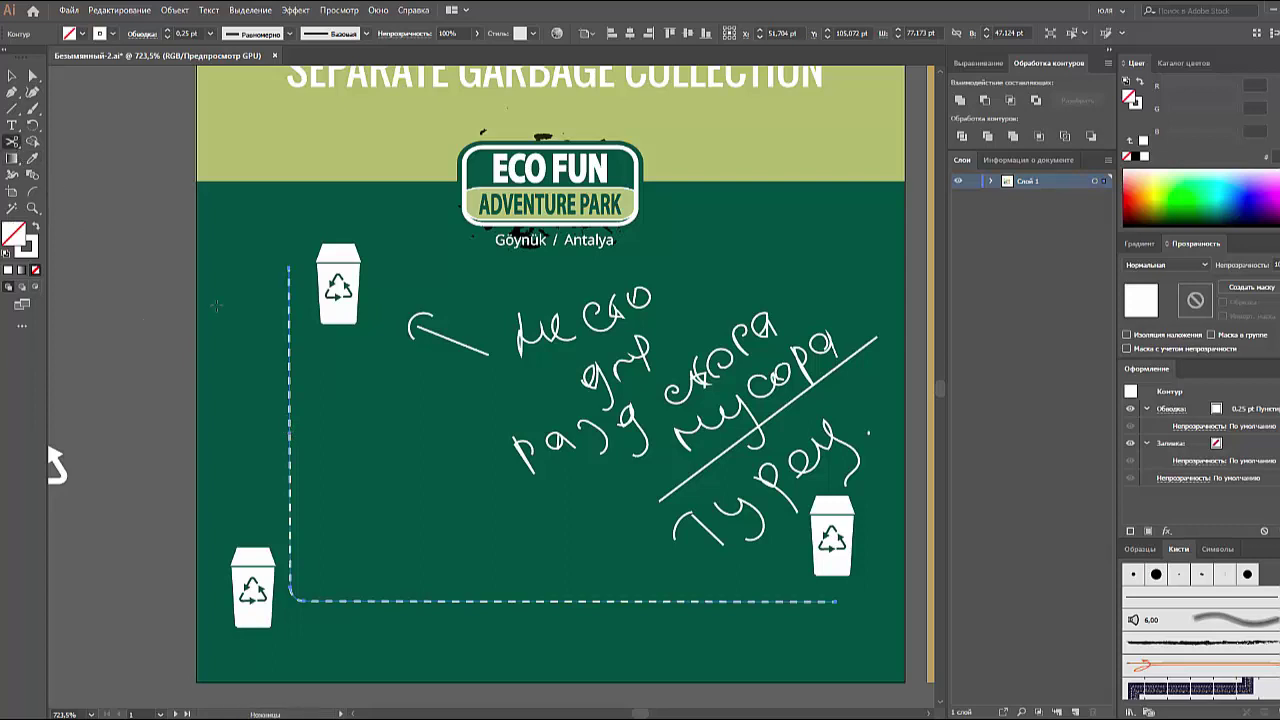
click(289, 387)
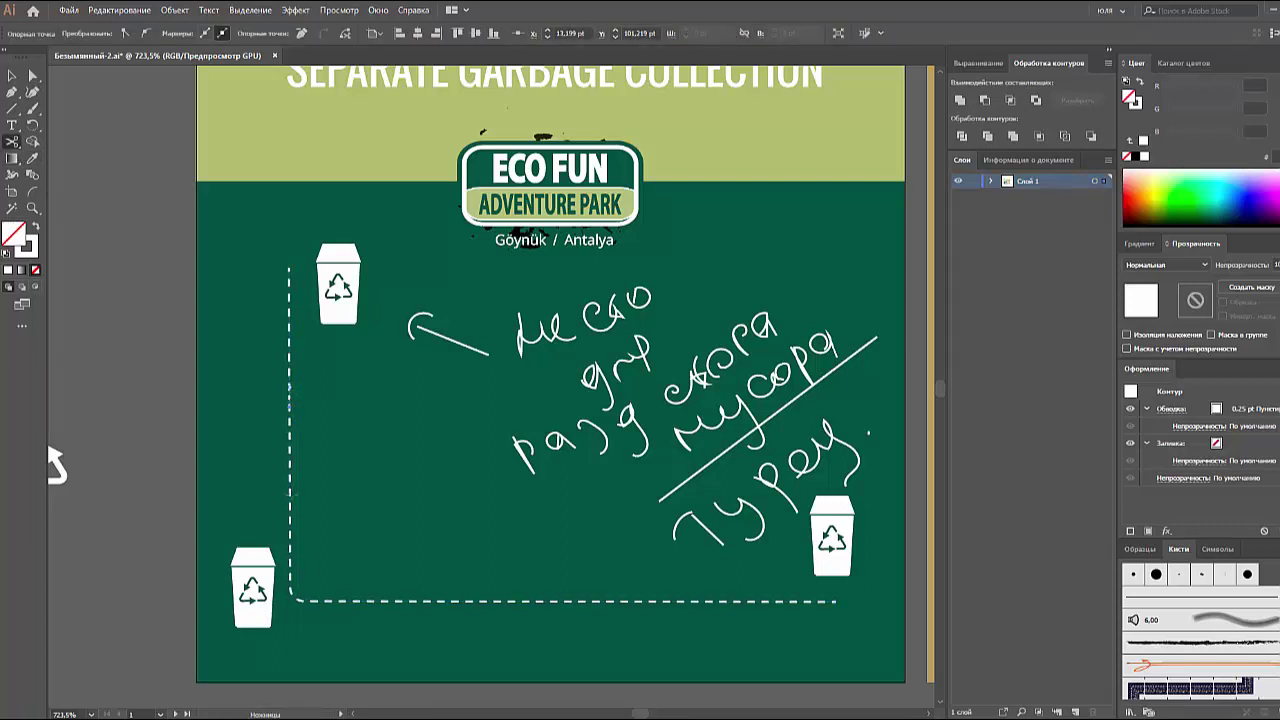
click(291, 506)
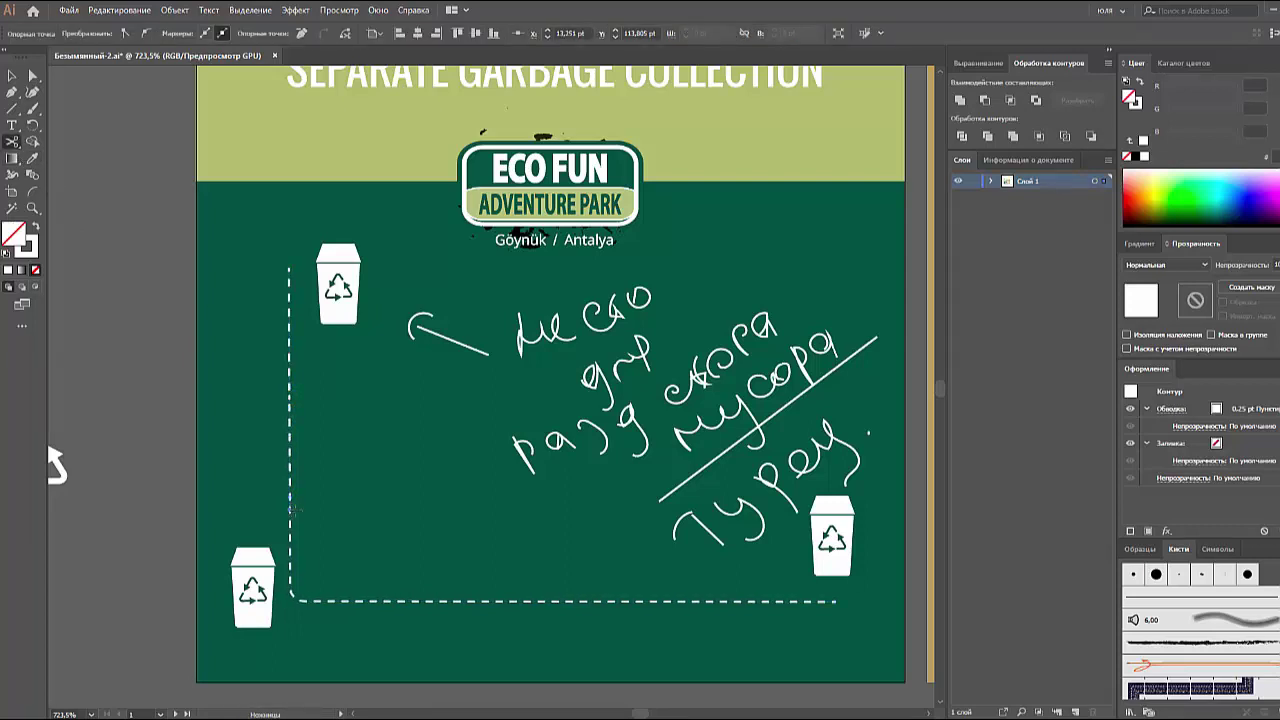
click(421, 601)
click(585, 601)
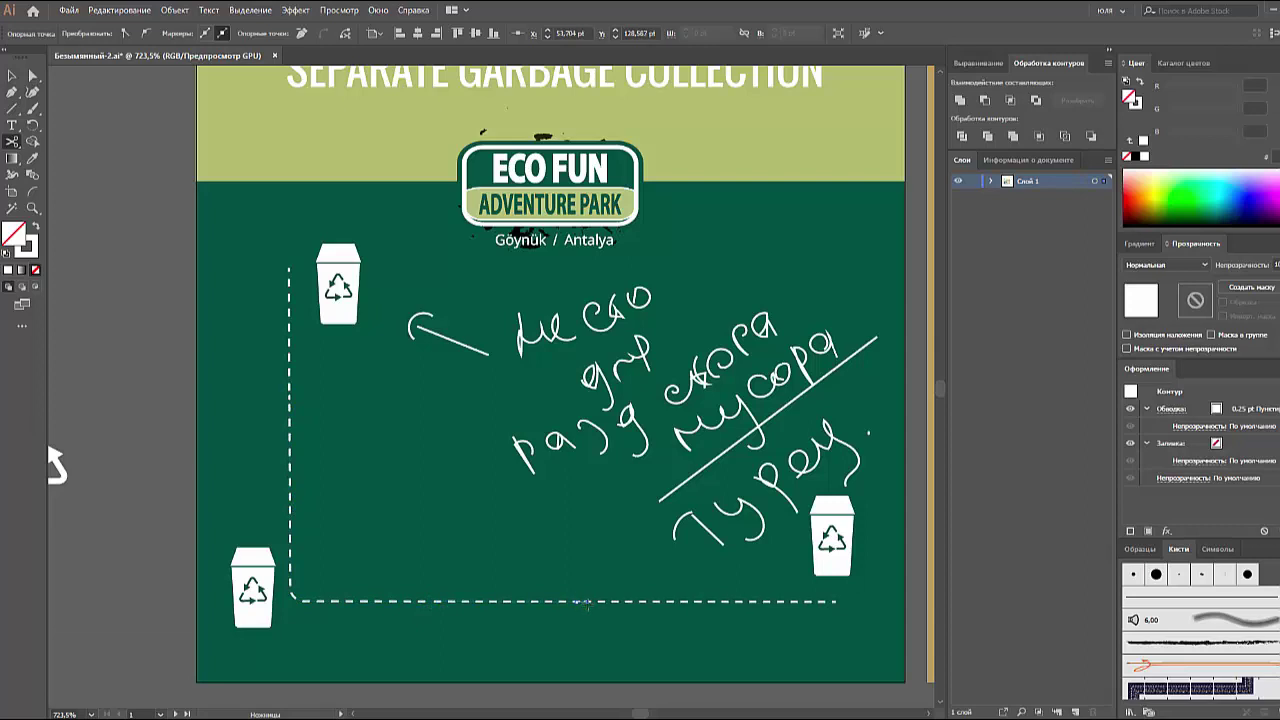
click(733, 602)
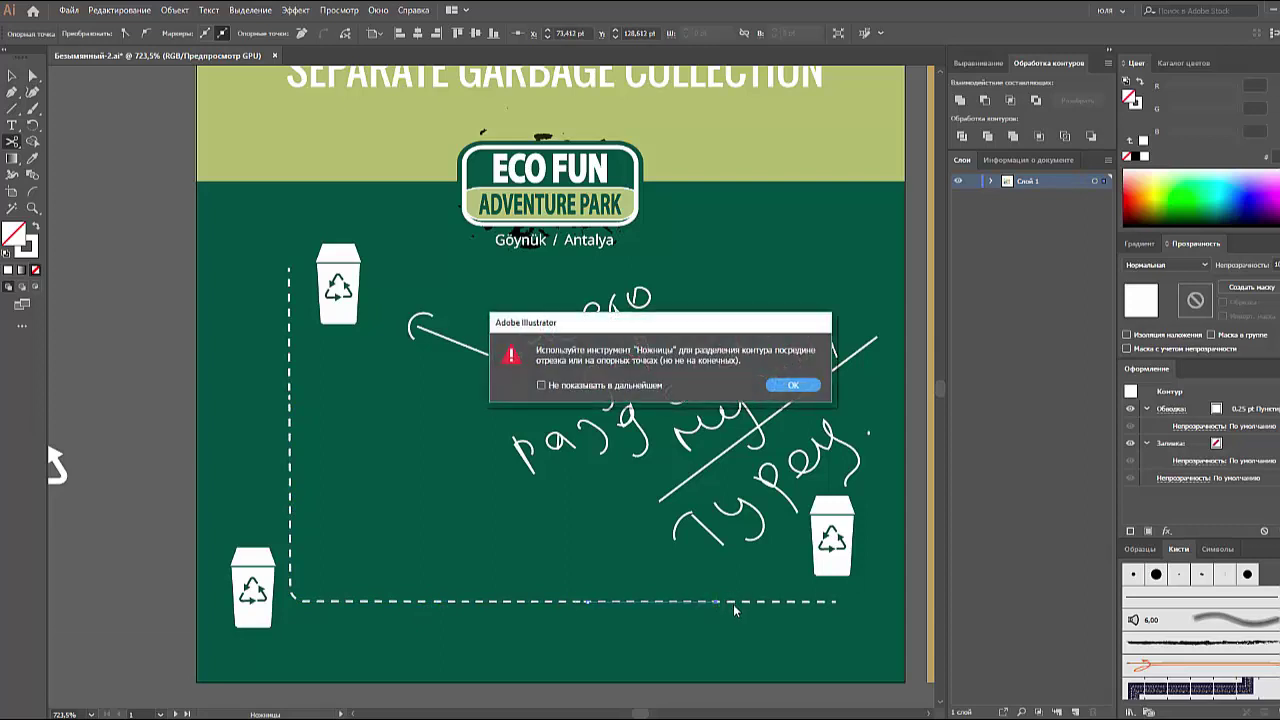
click(790, 386)
click(731, 601)
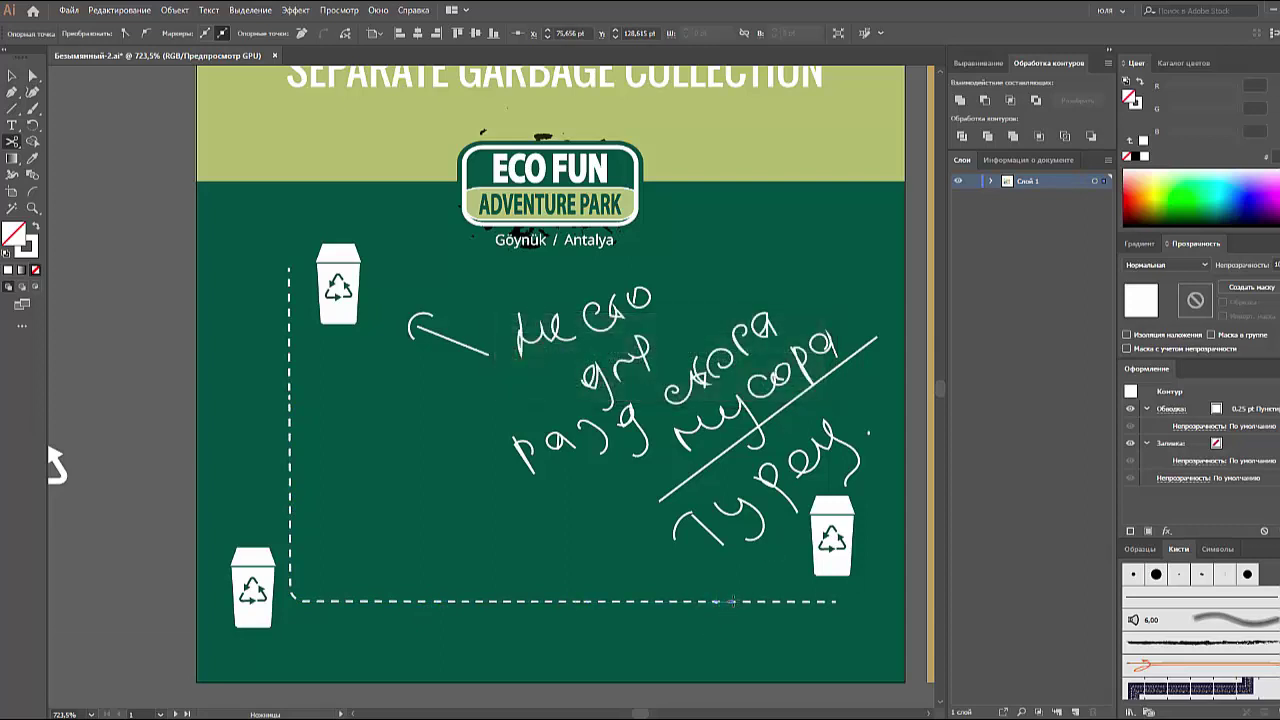
- Delete the short stray piece near the bottom line's right end
key(v)
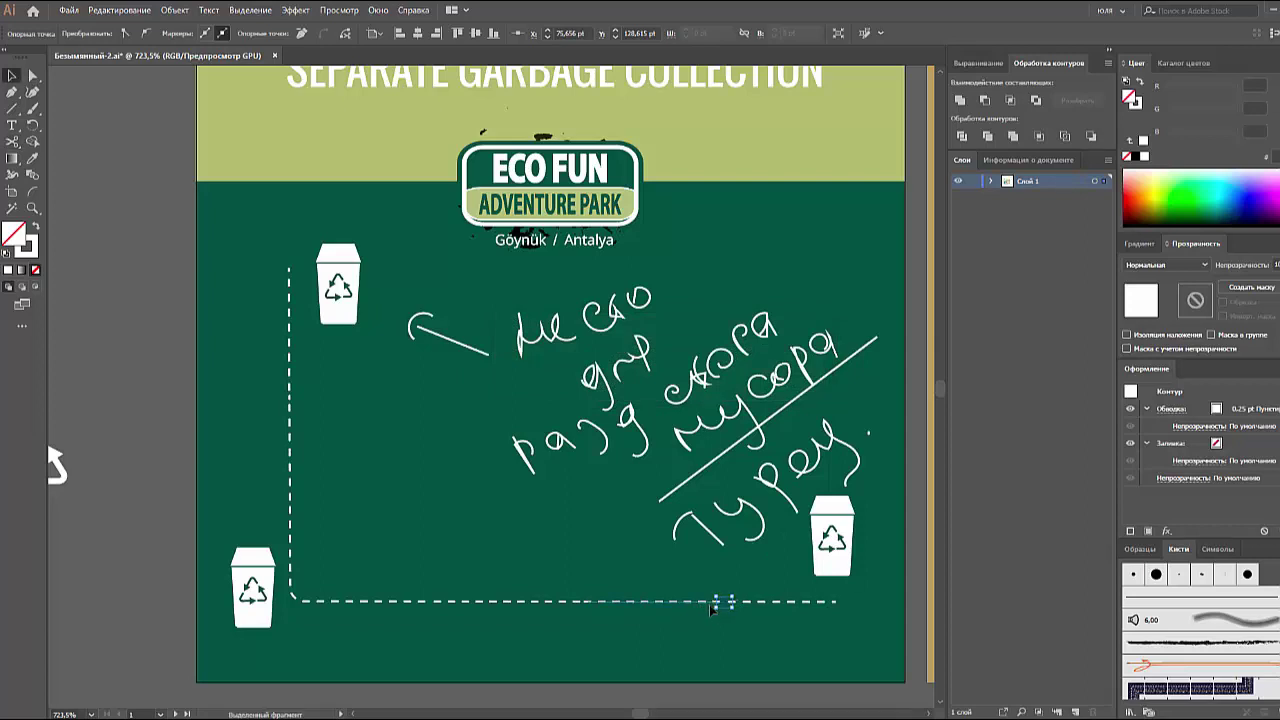
click(724, 606)
click(727, 603)
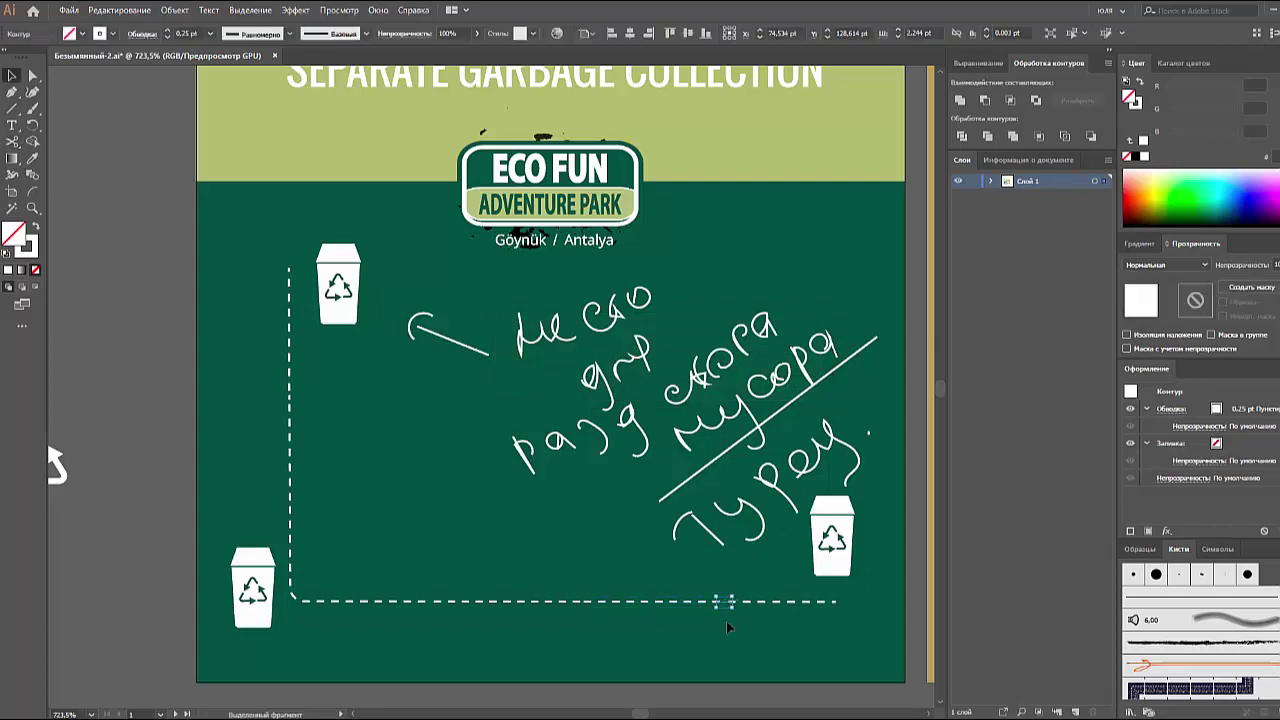
key(Delete)
- Marquee-select all the bottom dashed pieces together
drag(431, 556, 649, 644)
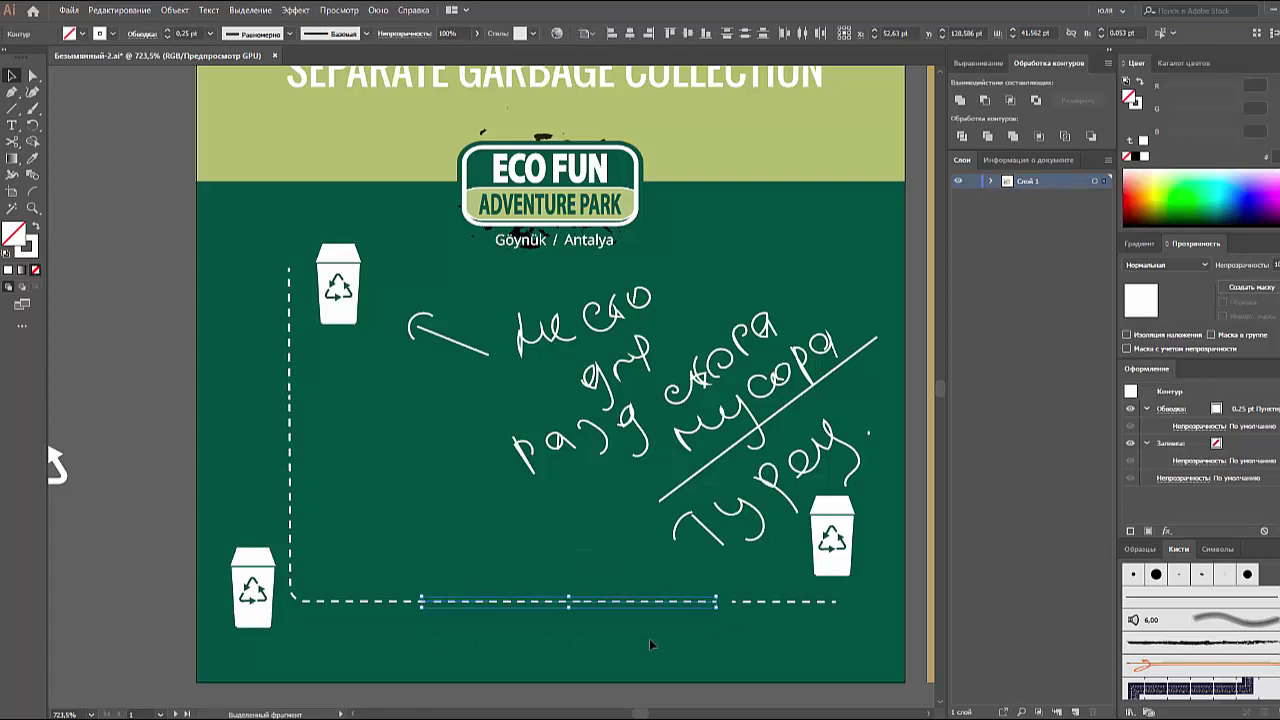
click(572, 624)
click(566, 602)
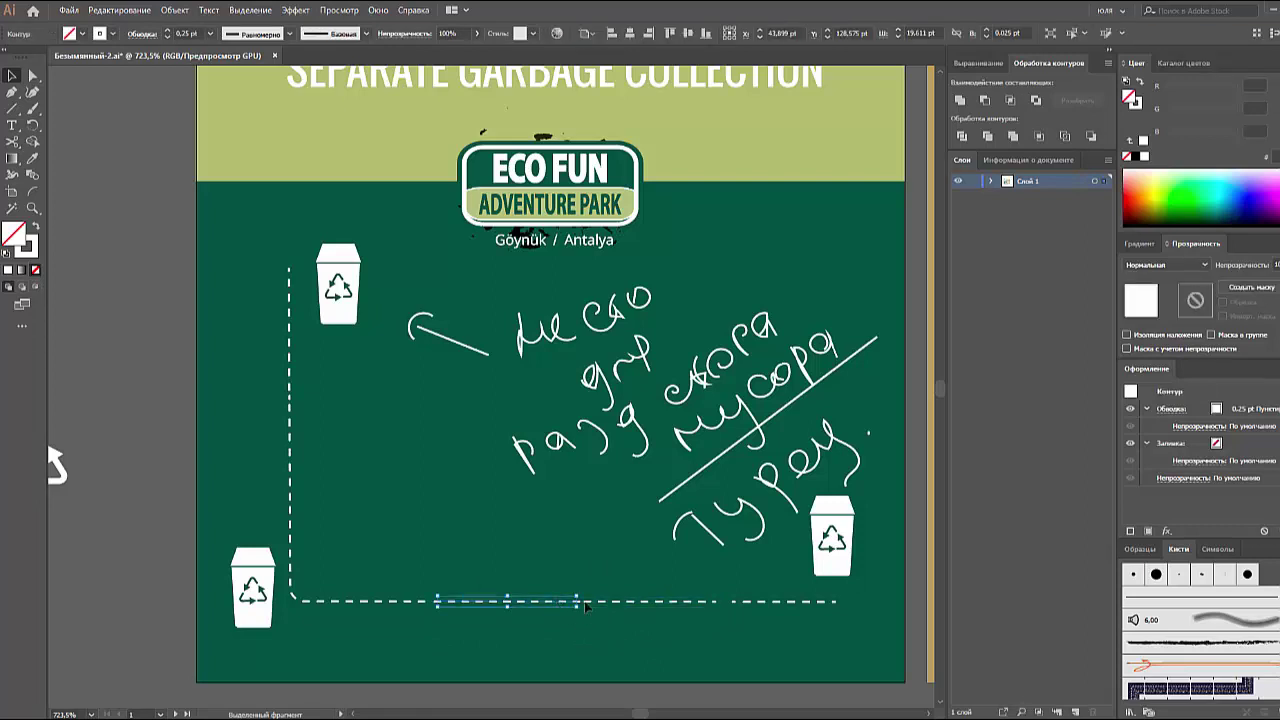
drag(573, 592, 587, 622)
click(582, 628)
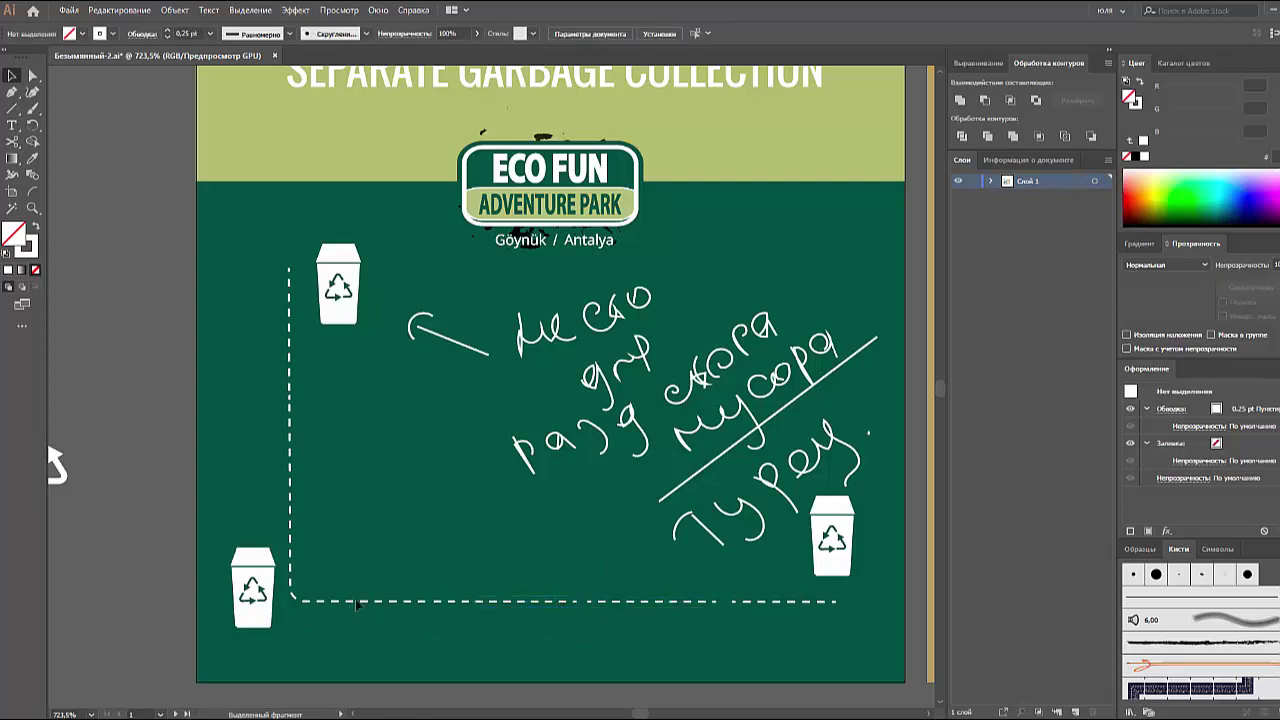
drag(379, 572, 777, 637)
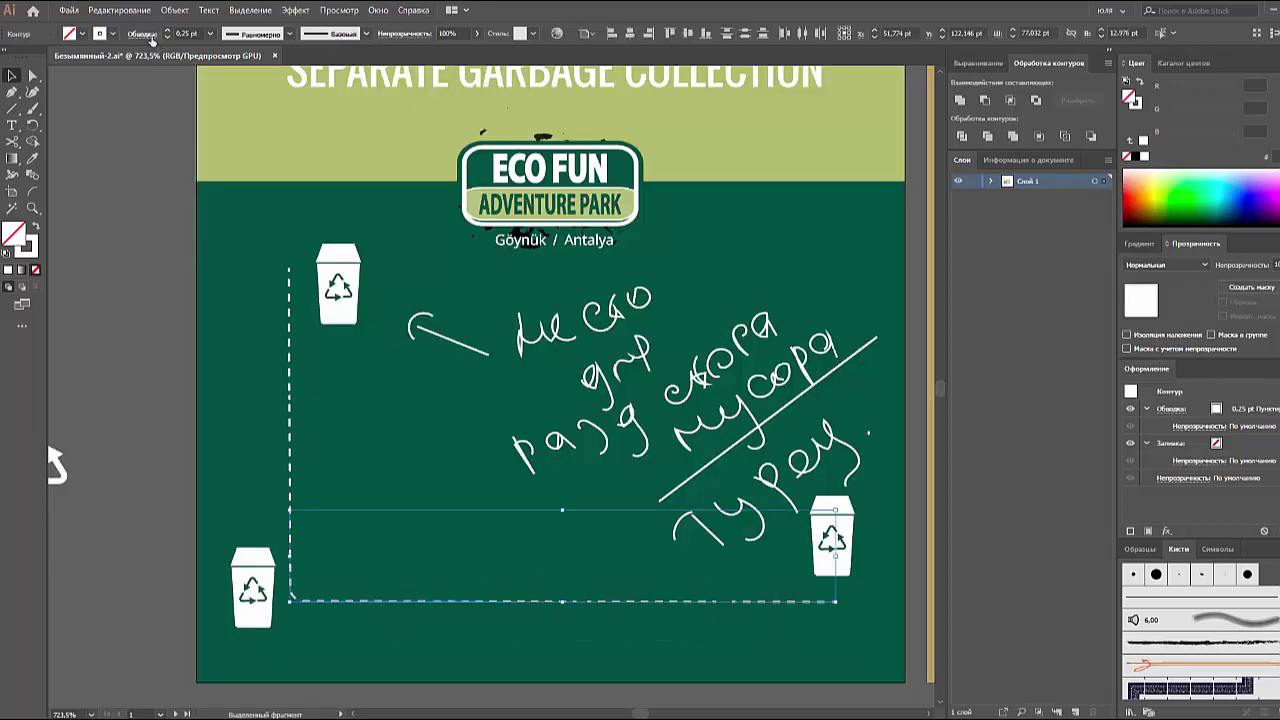
- Add arrowheads to the bottom dashed pieces at 50% scale
click(150, 36)
click(73, 182)
click(45, 226)
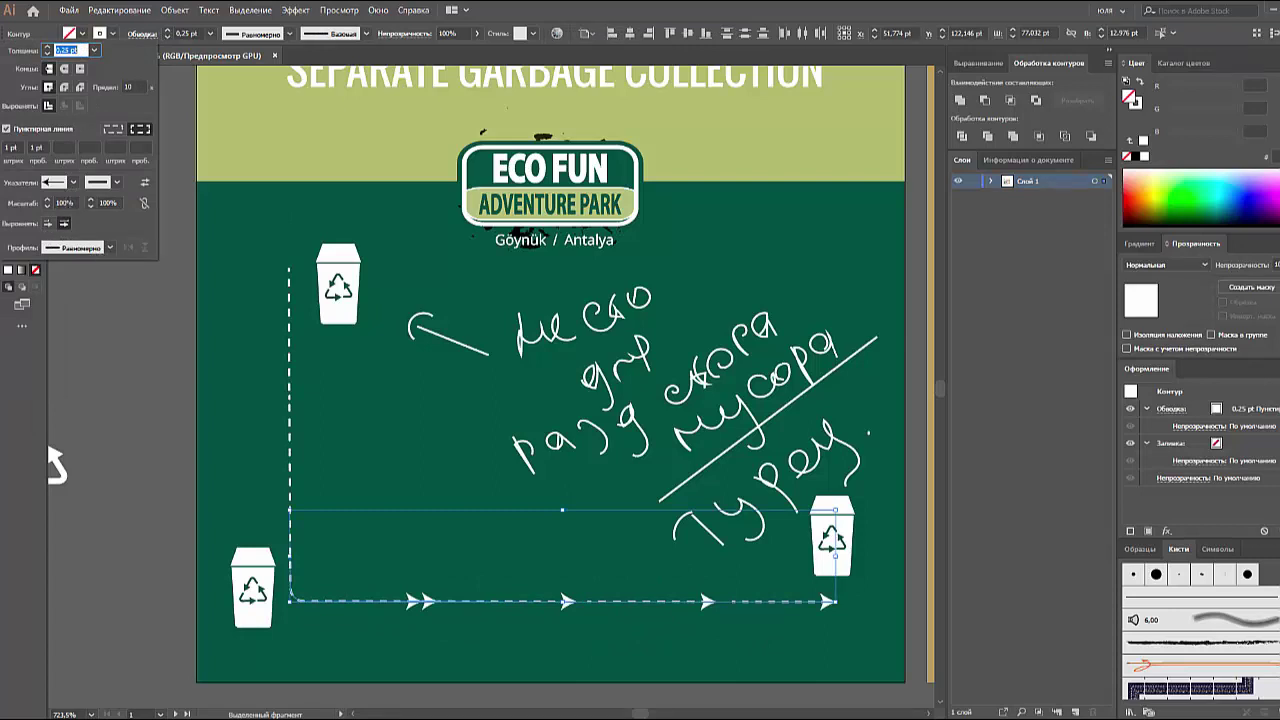
click(64, 202)
text(50)
key(Tab)
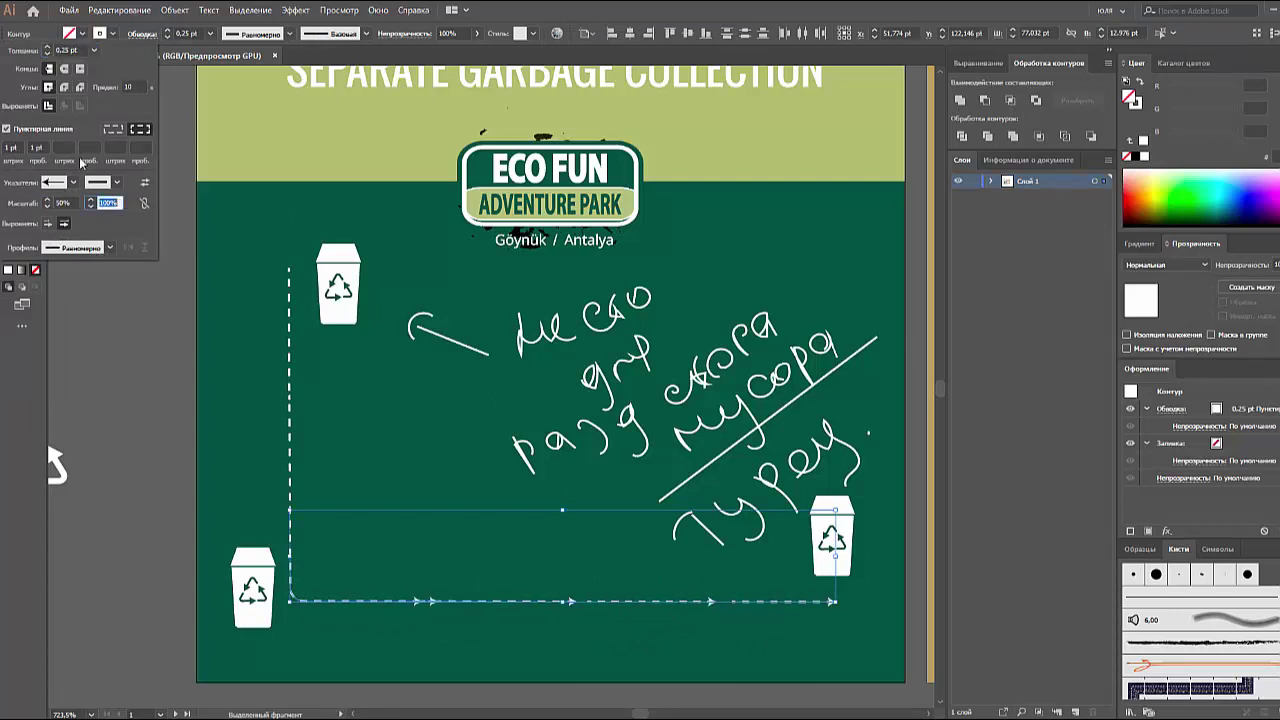
key(Return)
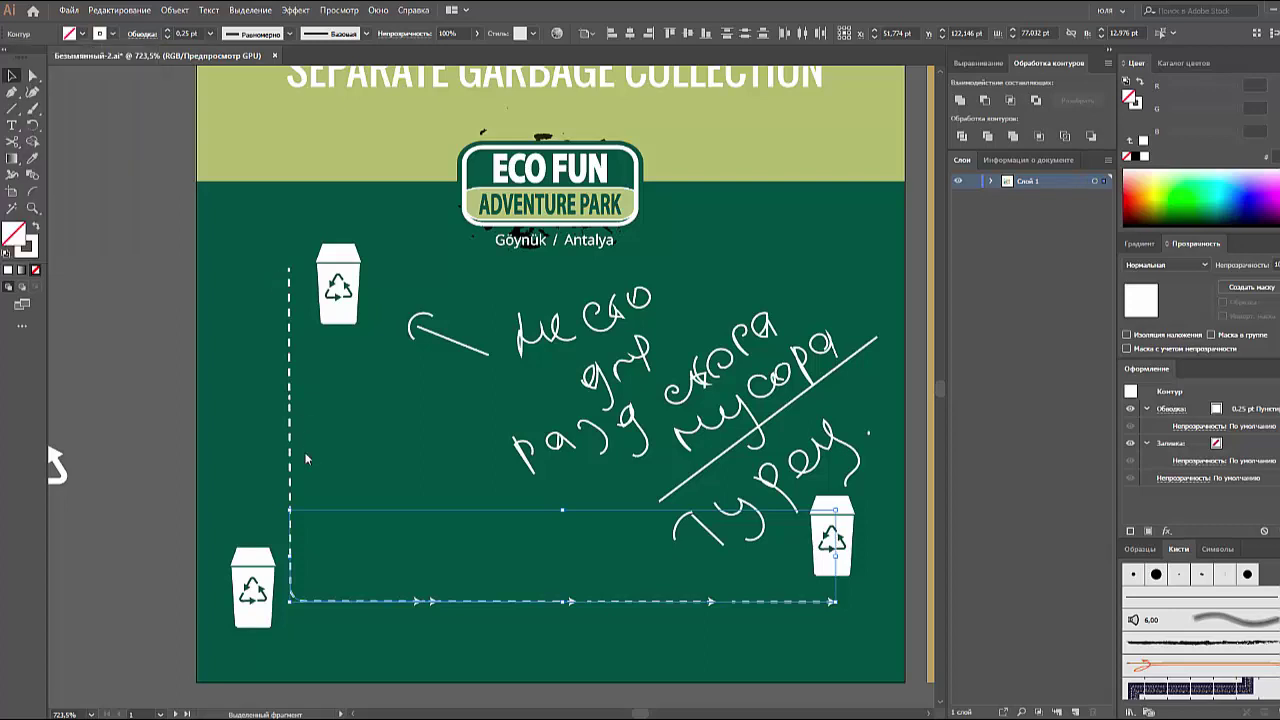
click(289, 268)
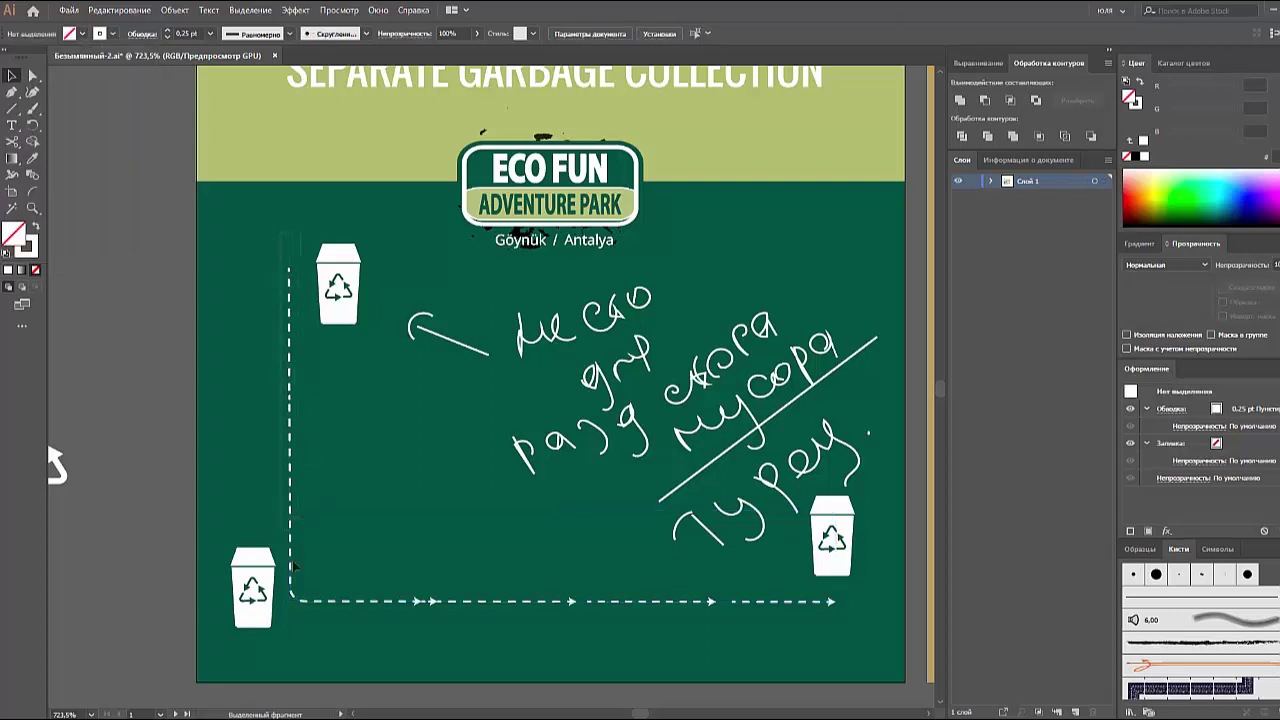
- Give the vertical dashed pieces downward-pointing arrowheads
click(300, 601)
click(141, 33)
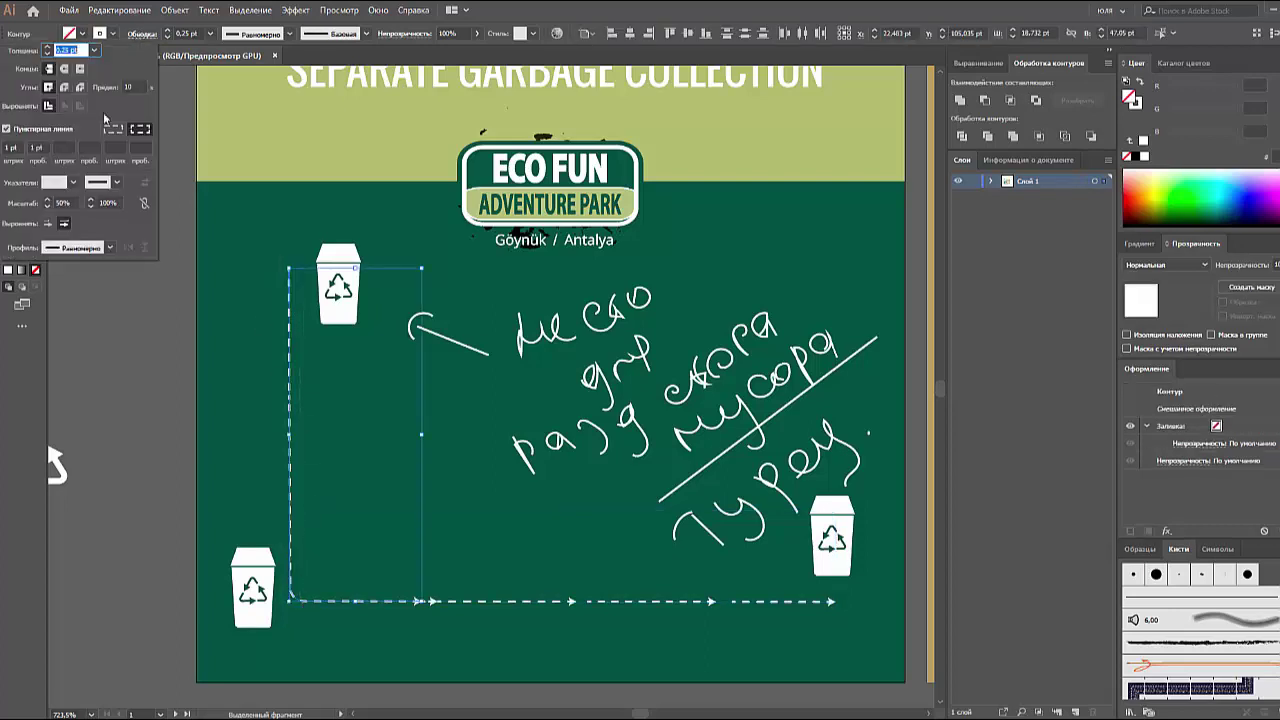
click(73, 182)
click(112, 186)
click(73, 182)
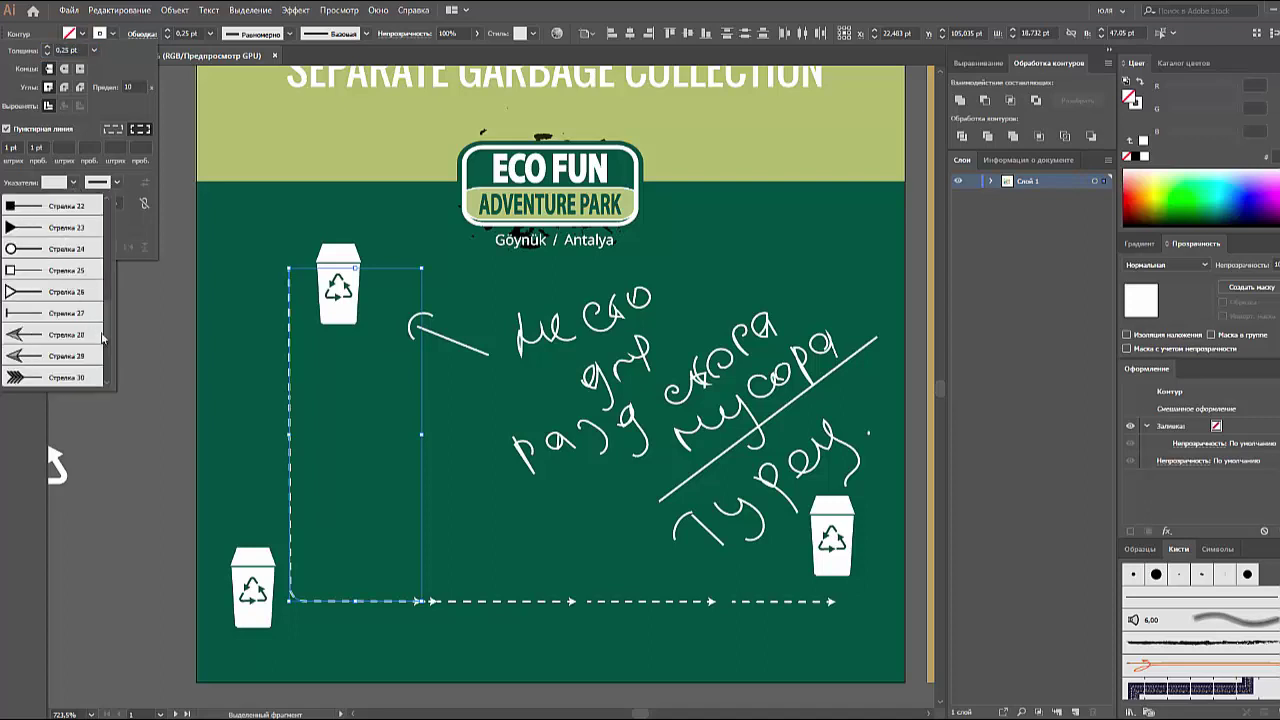
scroll(102, 340, up, 5)
click(57, 235)
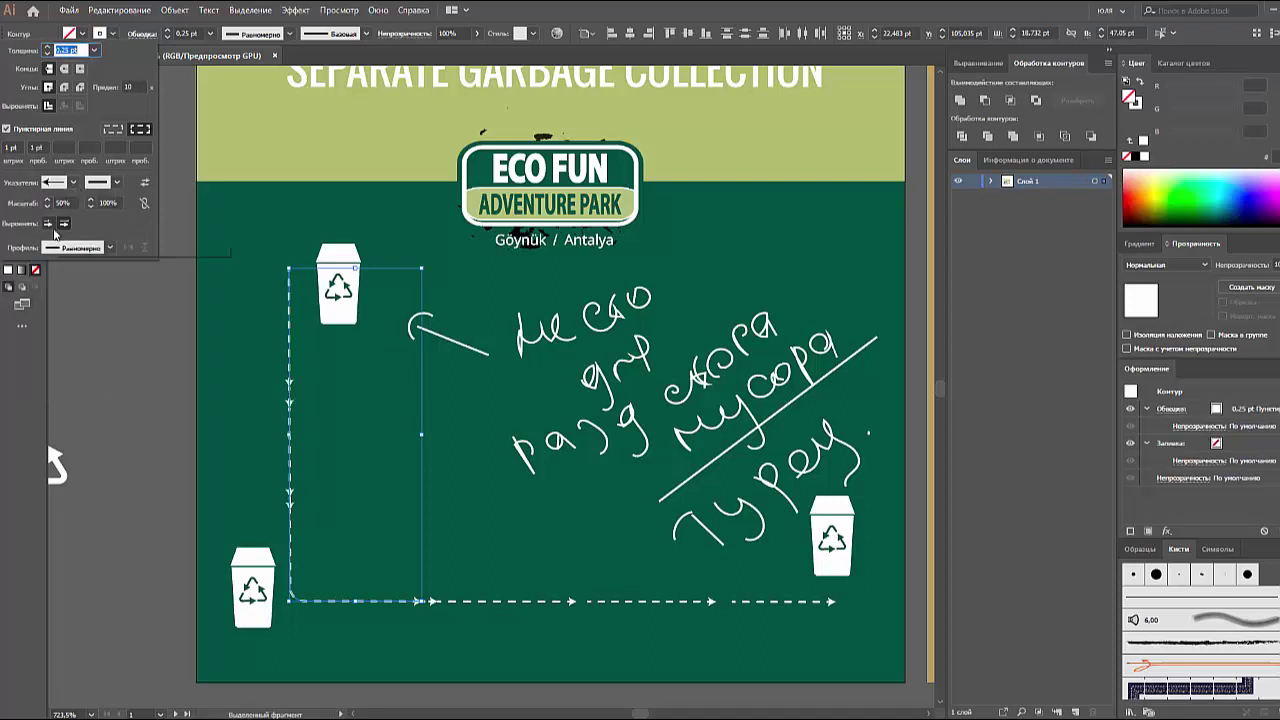
click(171, 337)
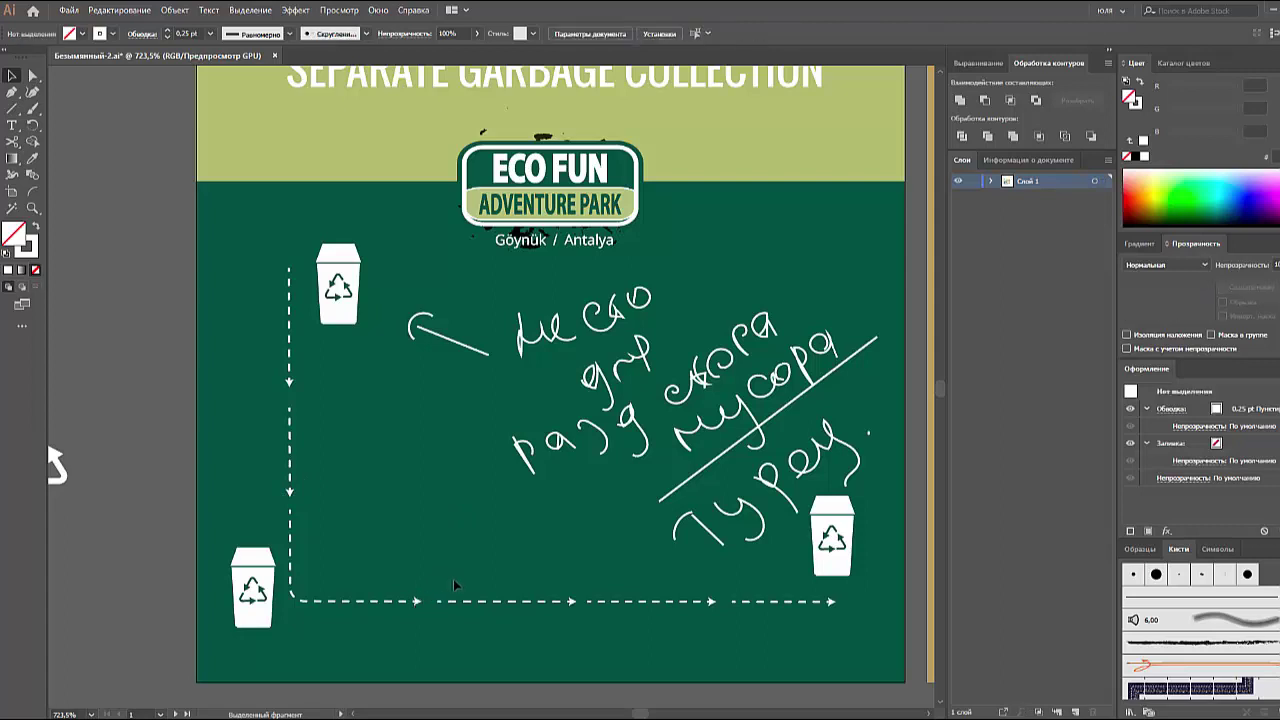
- Put a 50% circle end on the top dashed piece to mark the route start
click(289, 330)
click(141, 33)
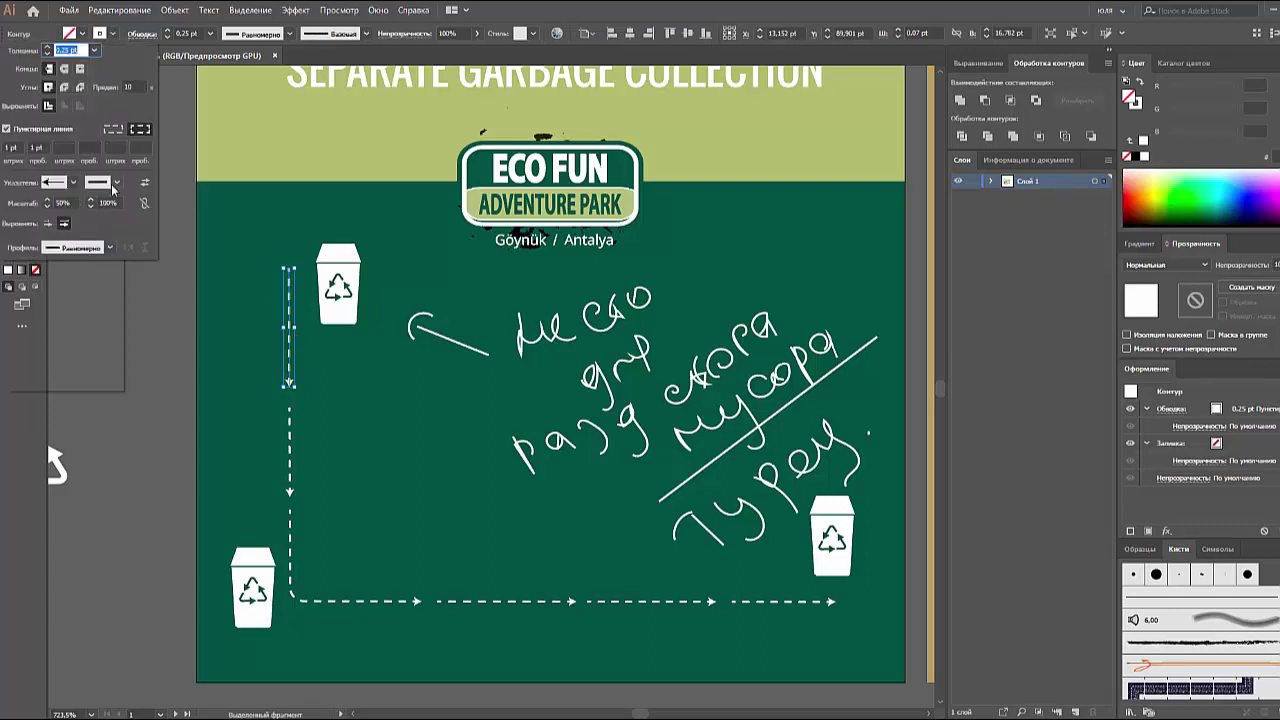
click(73, 181)
drag(117, 233, 122, 294)
scroll(70, 300, down, 3)
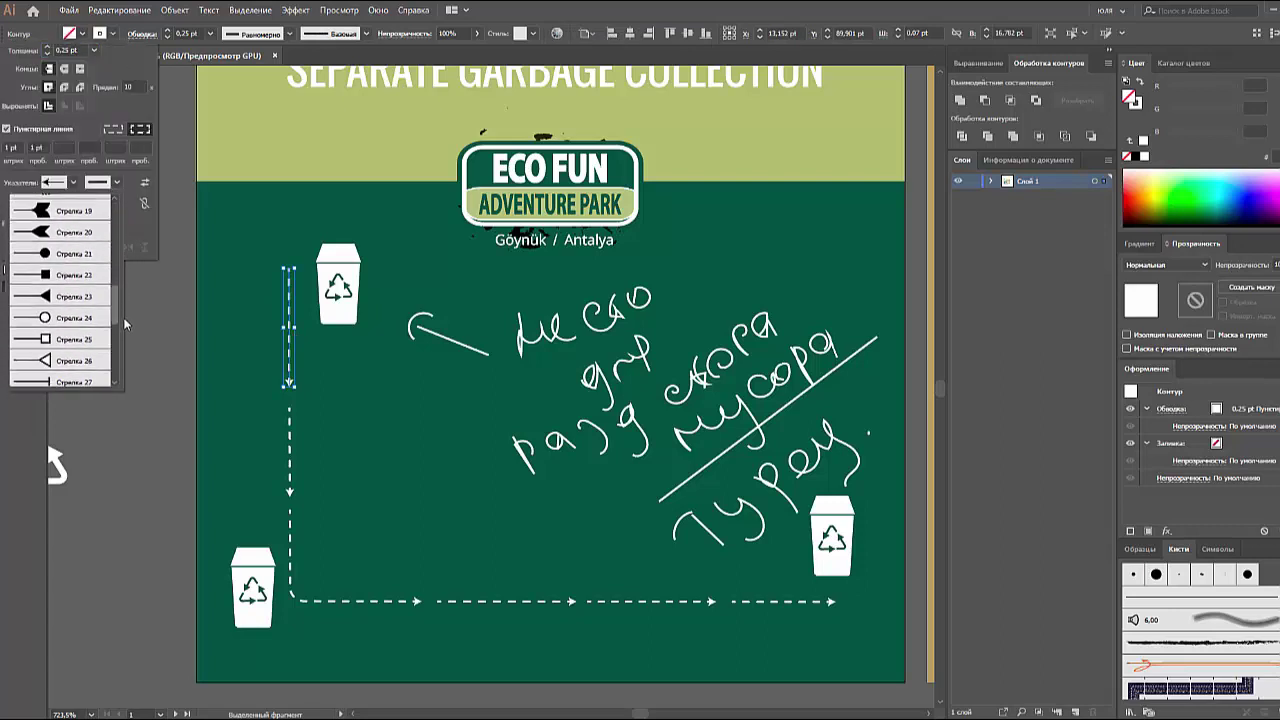
scroll(70, 310, down, 2)
click(70, 316)
click(116, 182)
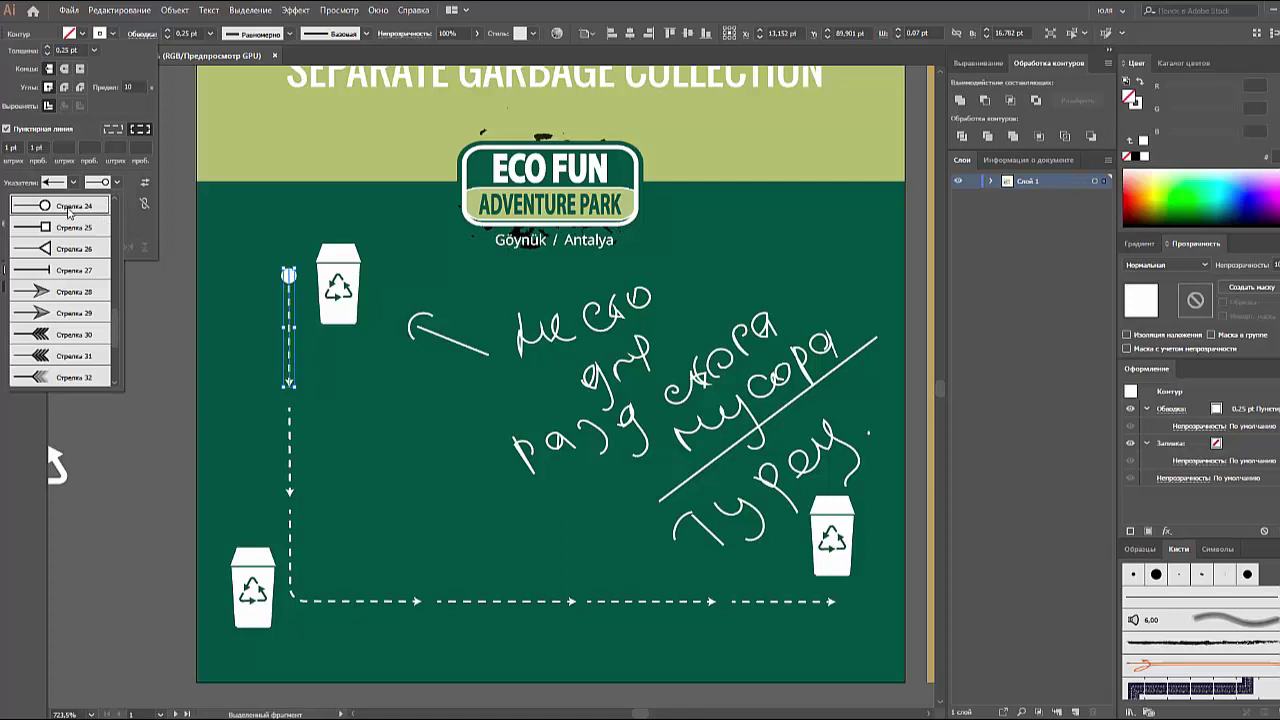
click(145, 244)
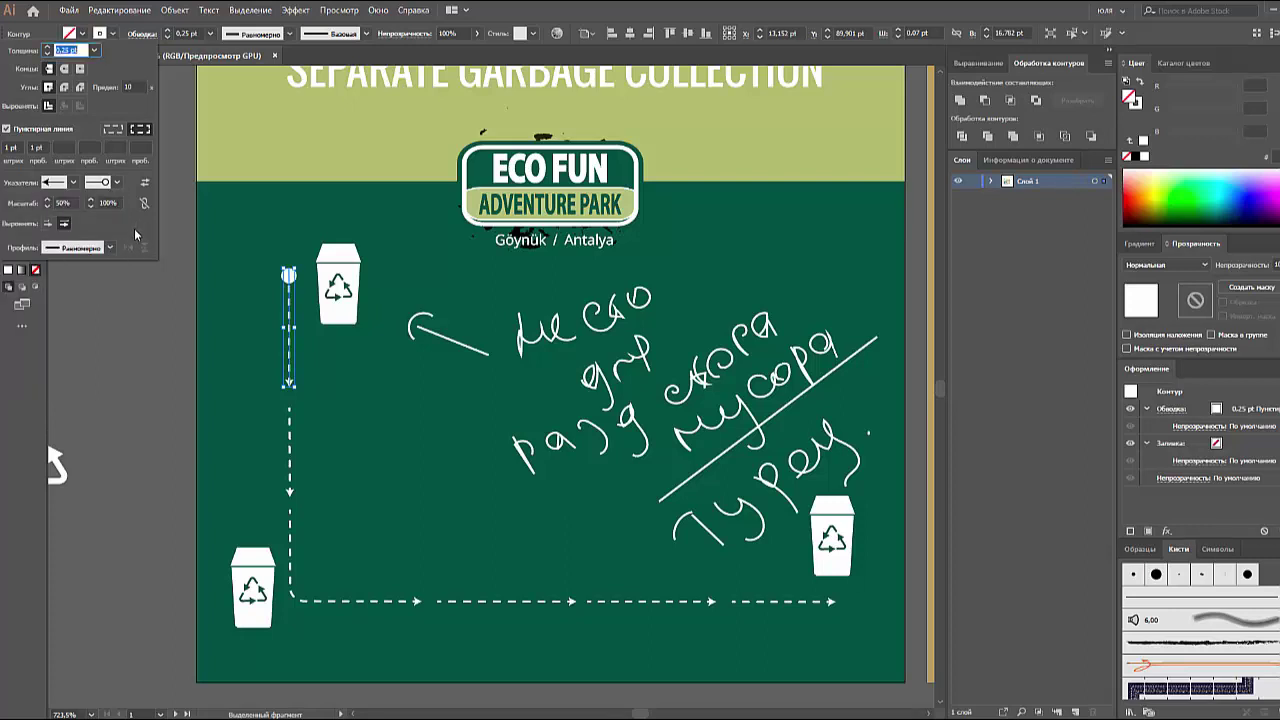
click(106, 203)
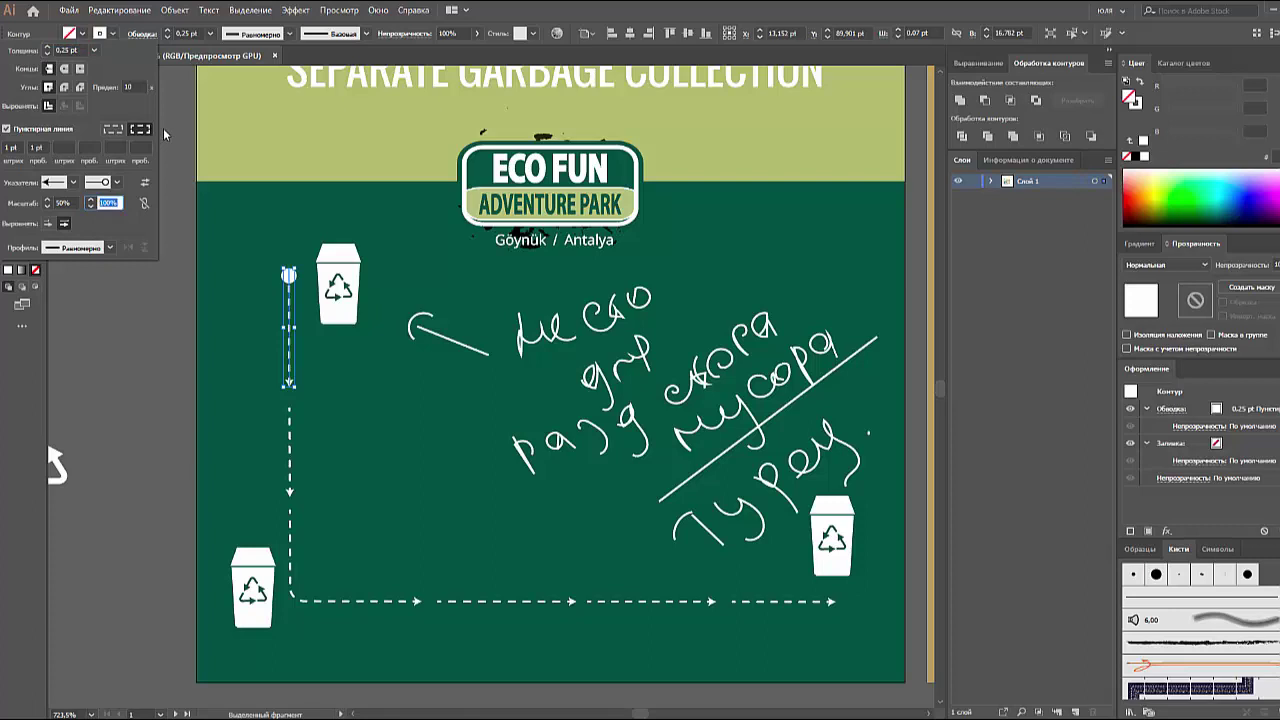
text(50)
key(Return)
click(270, 295)
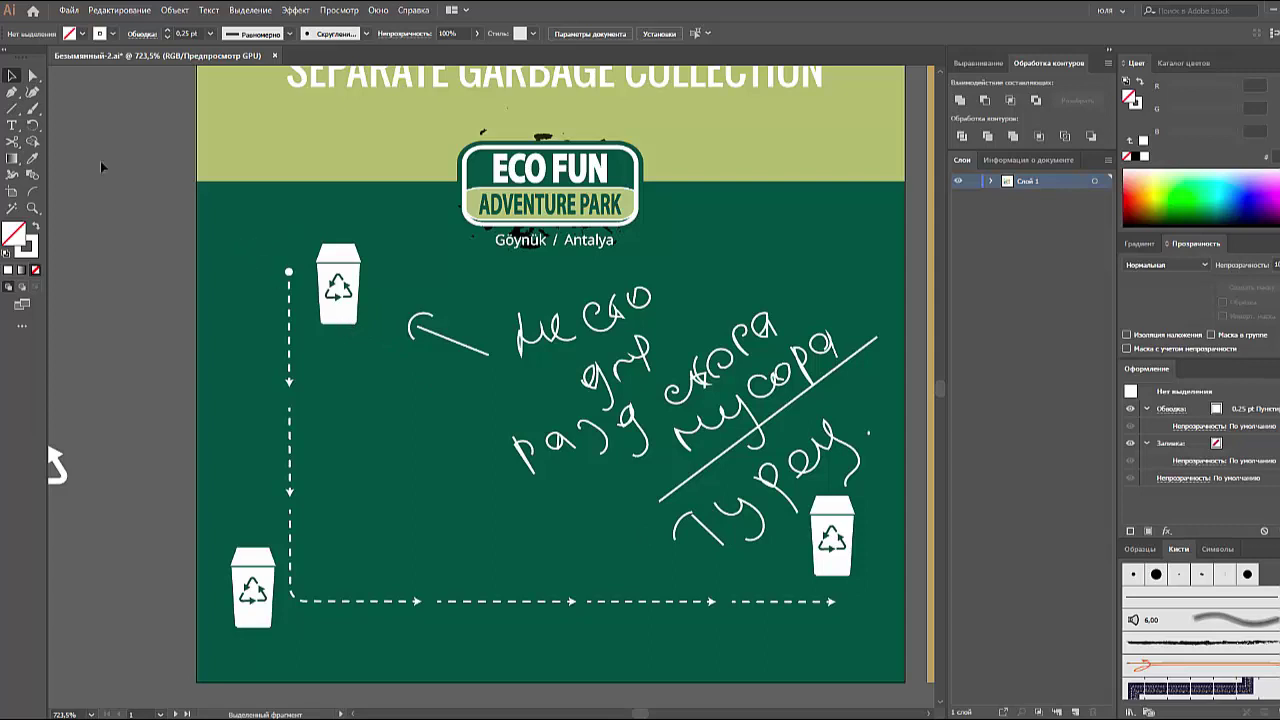
- Create a text label reading 'Go!' above the route start
key(t)
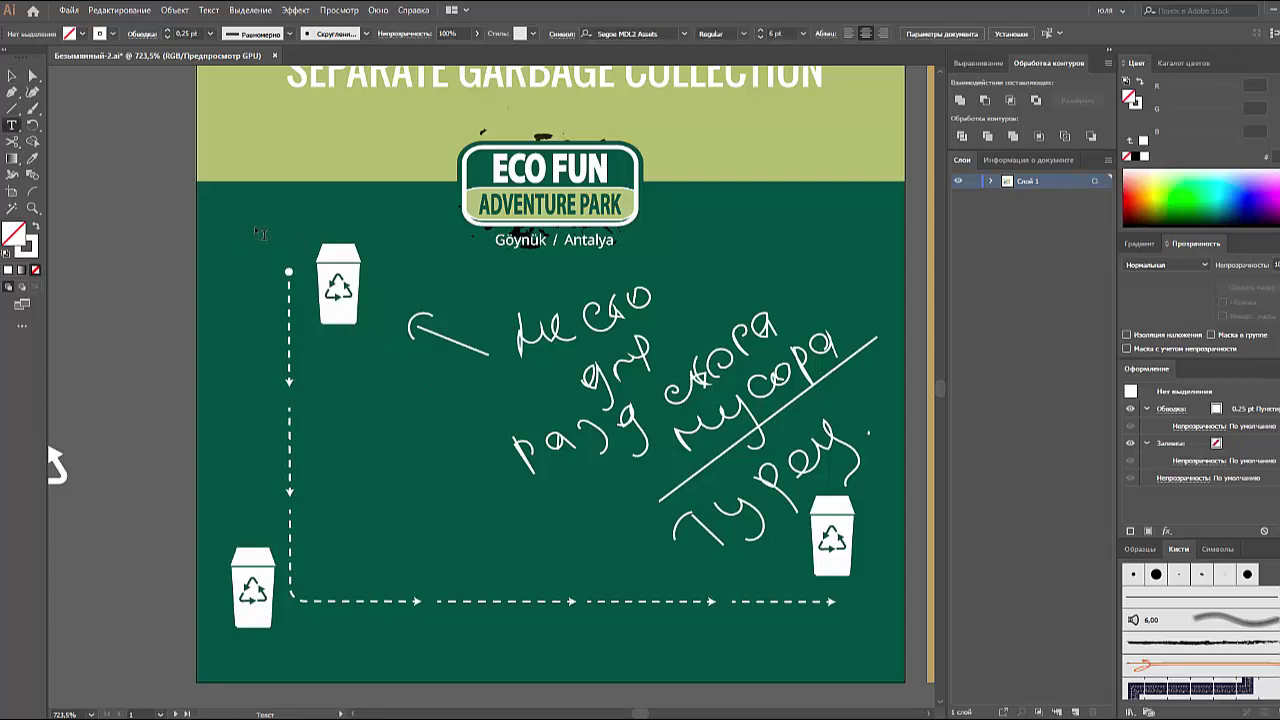
click(260, 232)
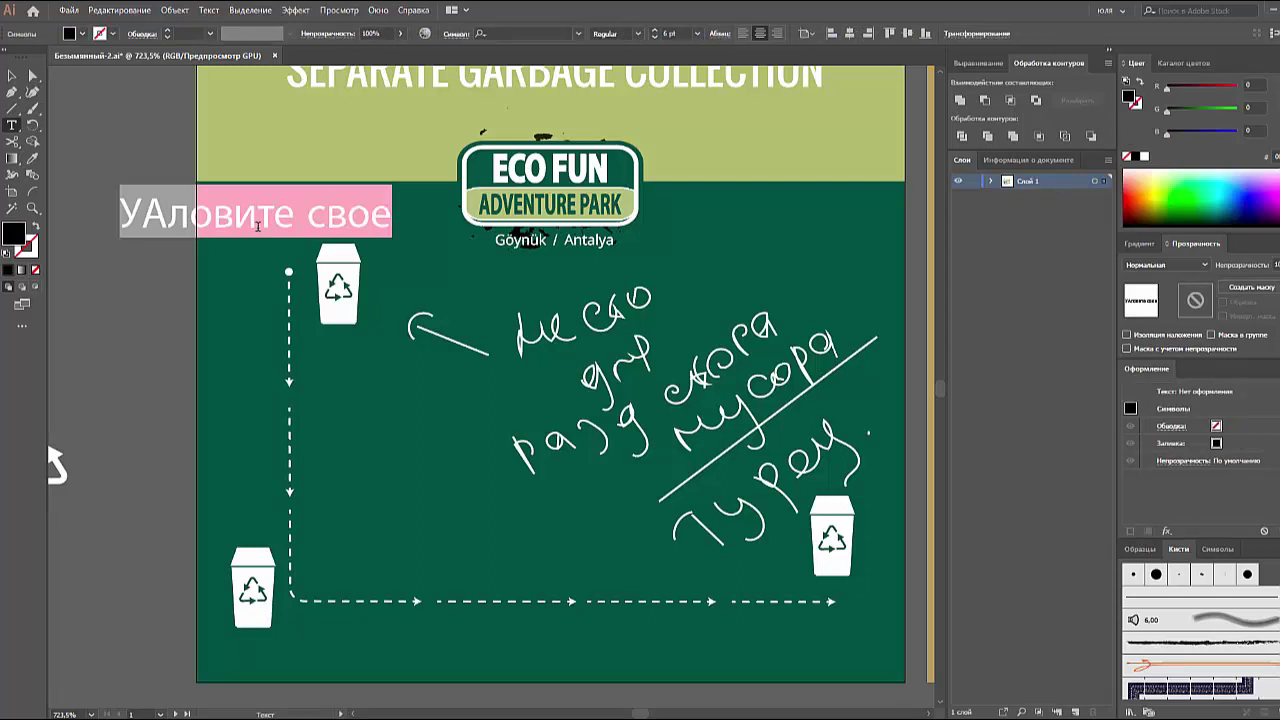
text(gO)
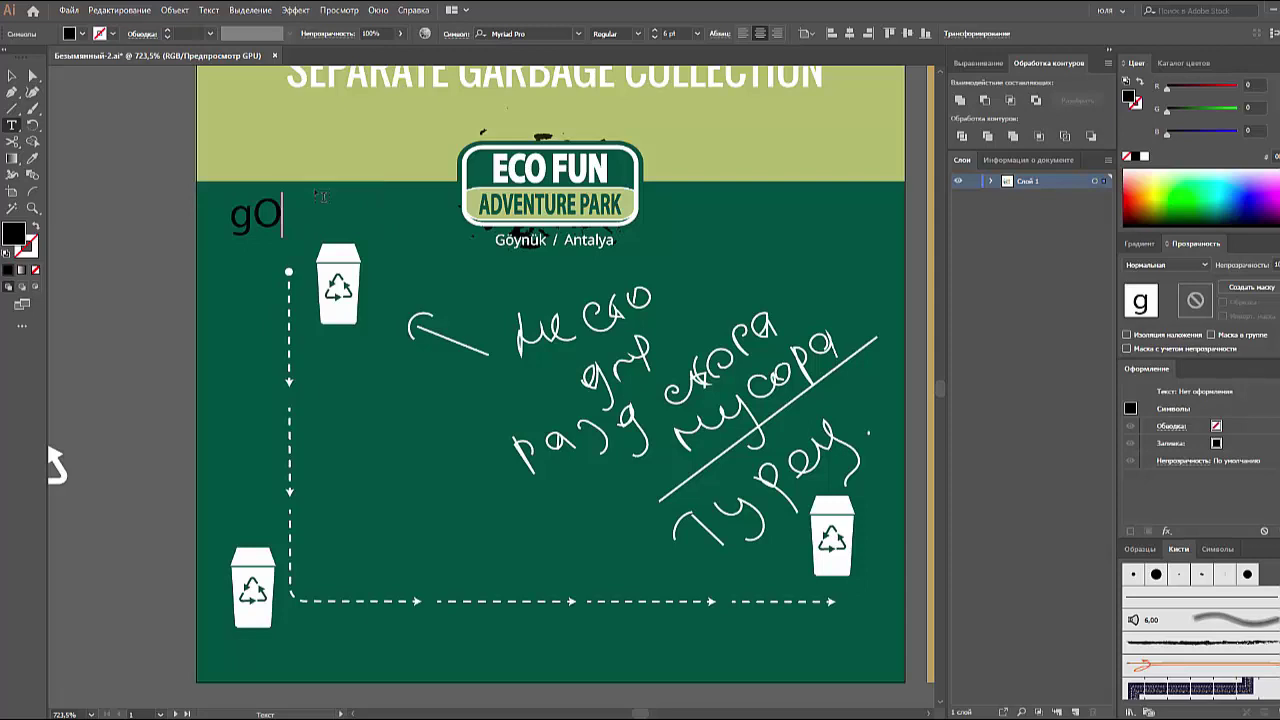
key(BackSpace)
key(BackSpace)
text(G)
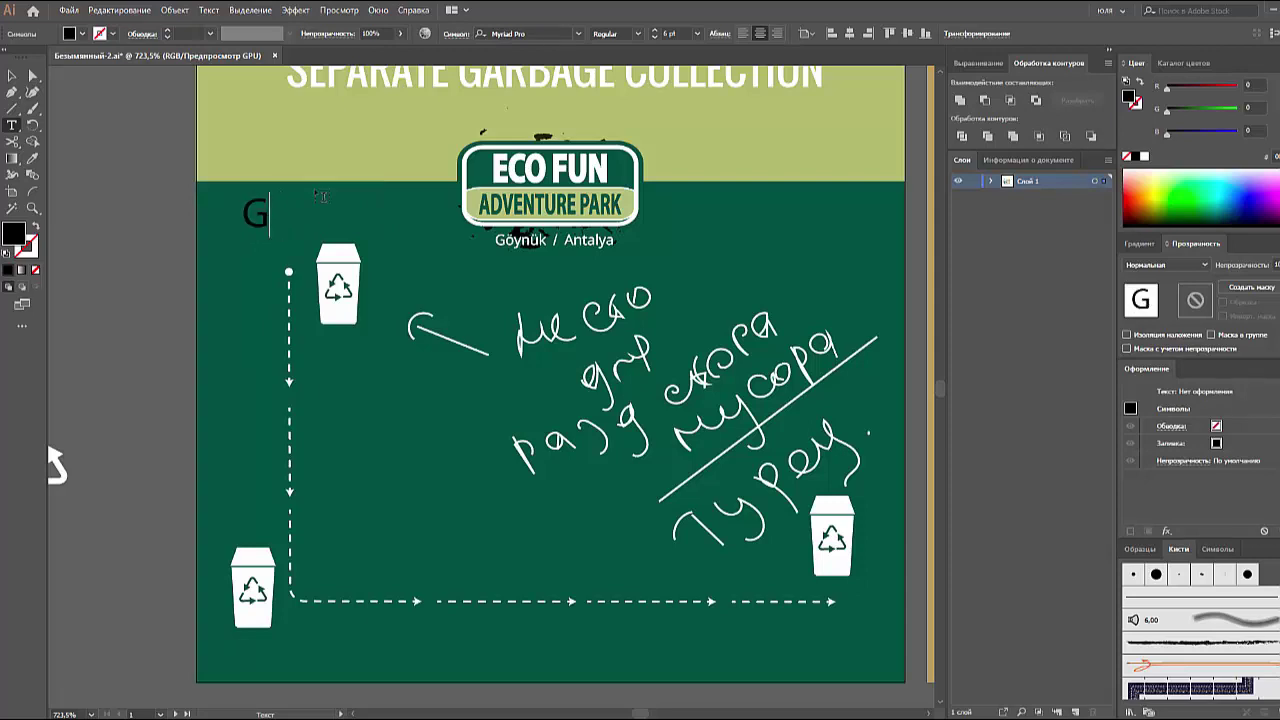
text(o!)
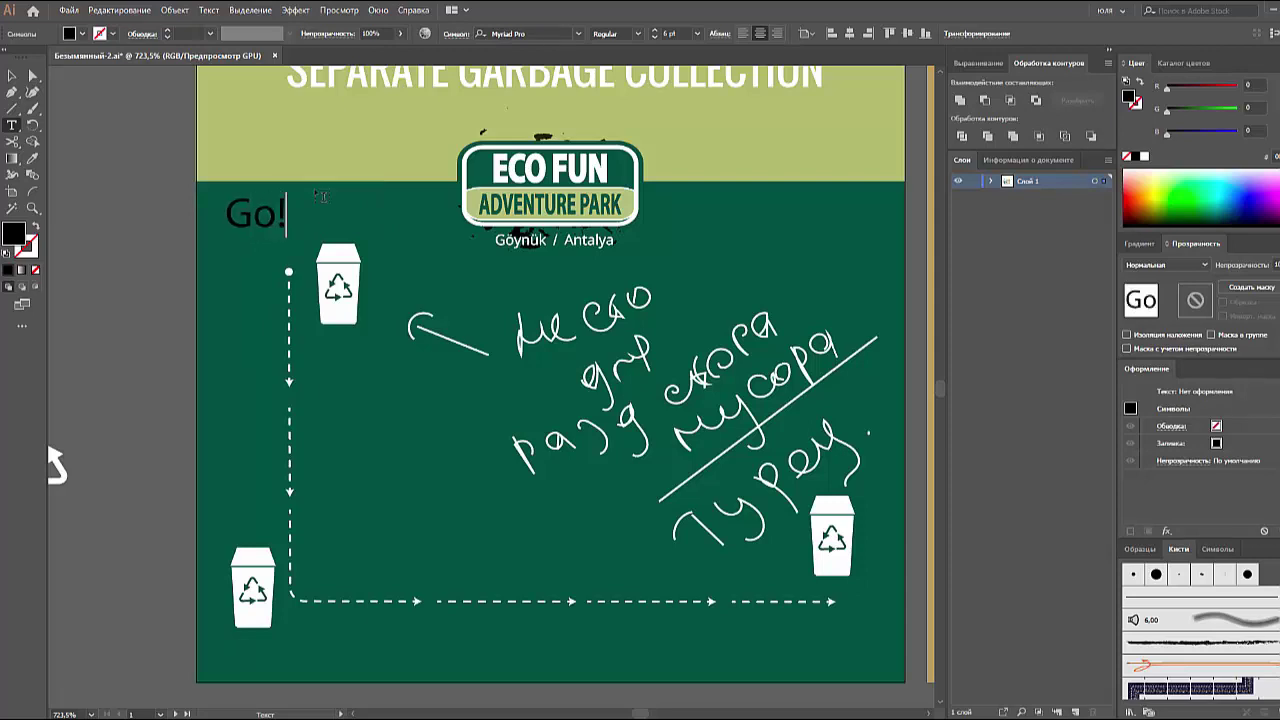
- Make the Go! label white, shrink it, and place it beside the first bin
click(1144, 157)
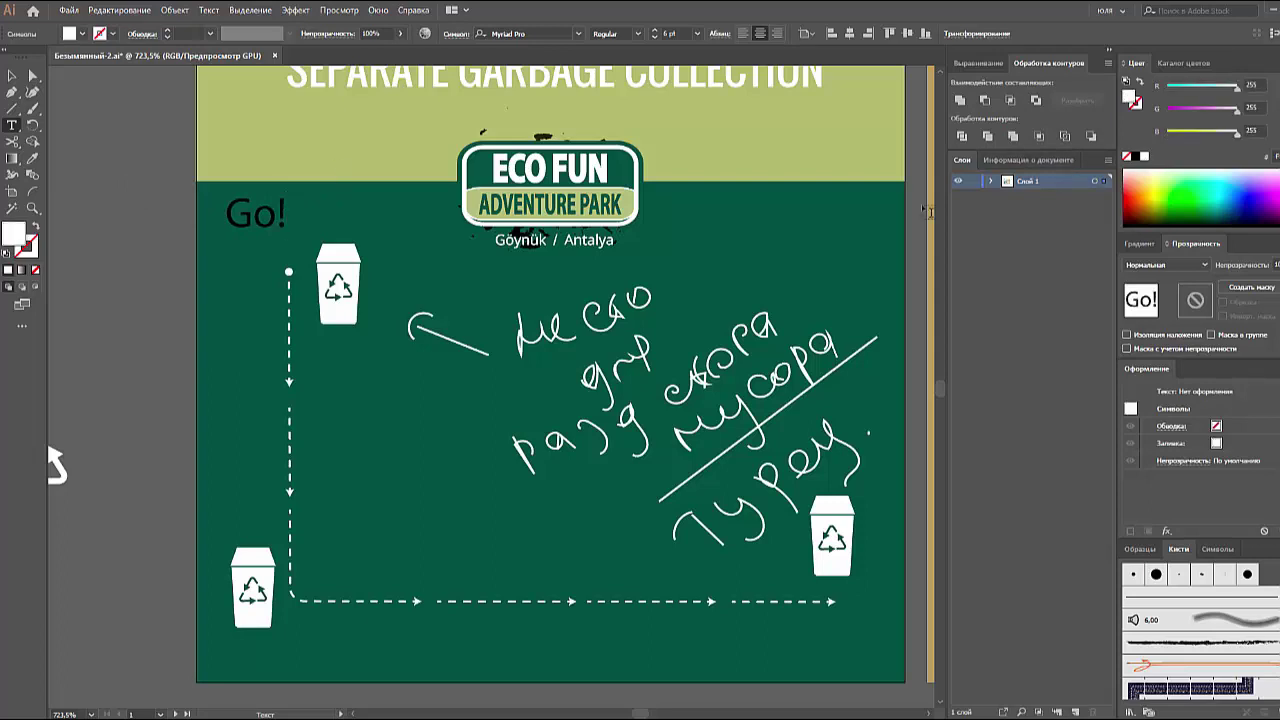
click(11, 75)
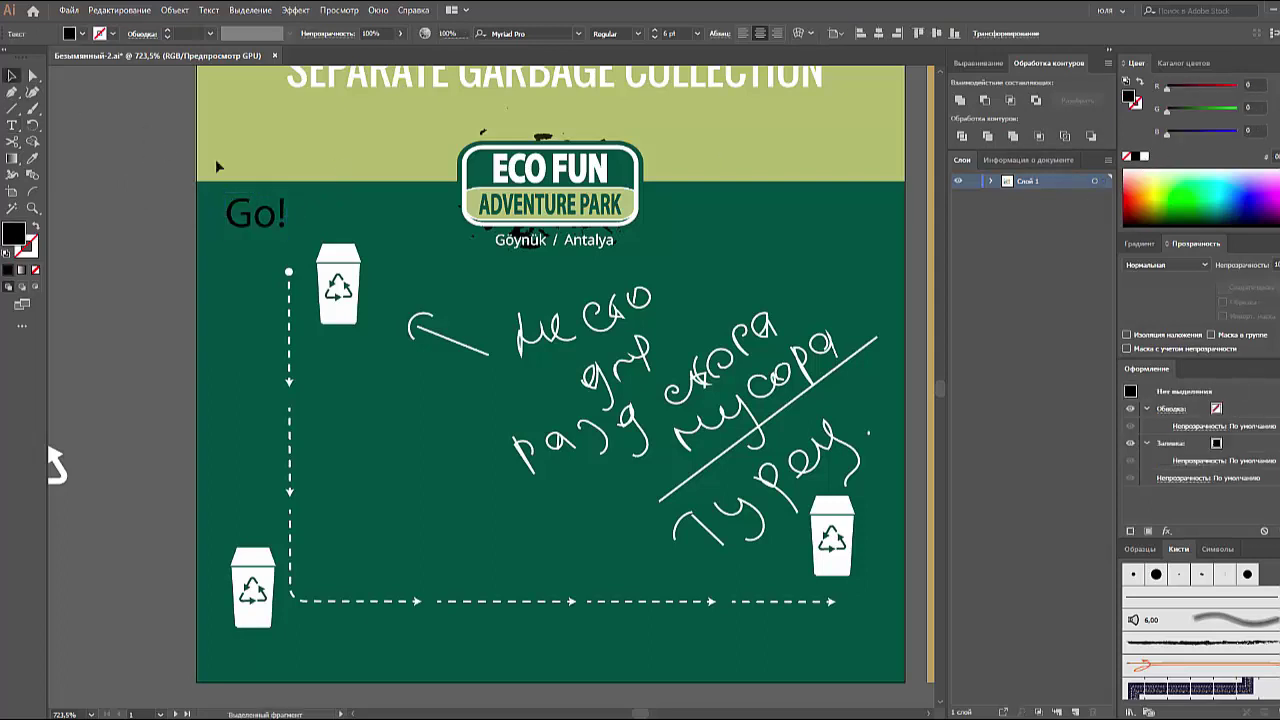
click(1144, 157)
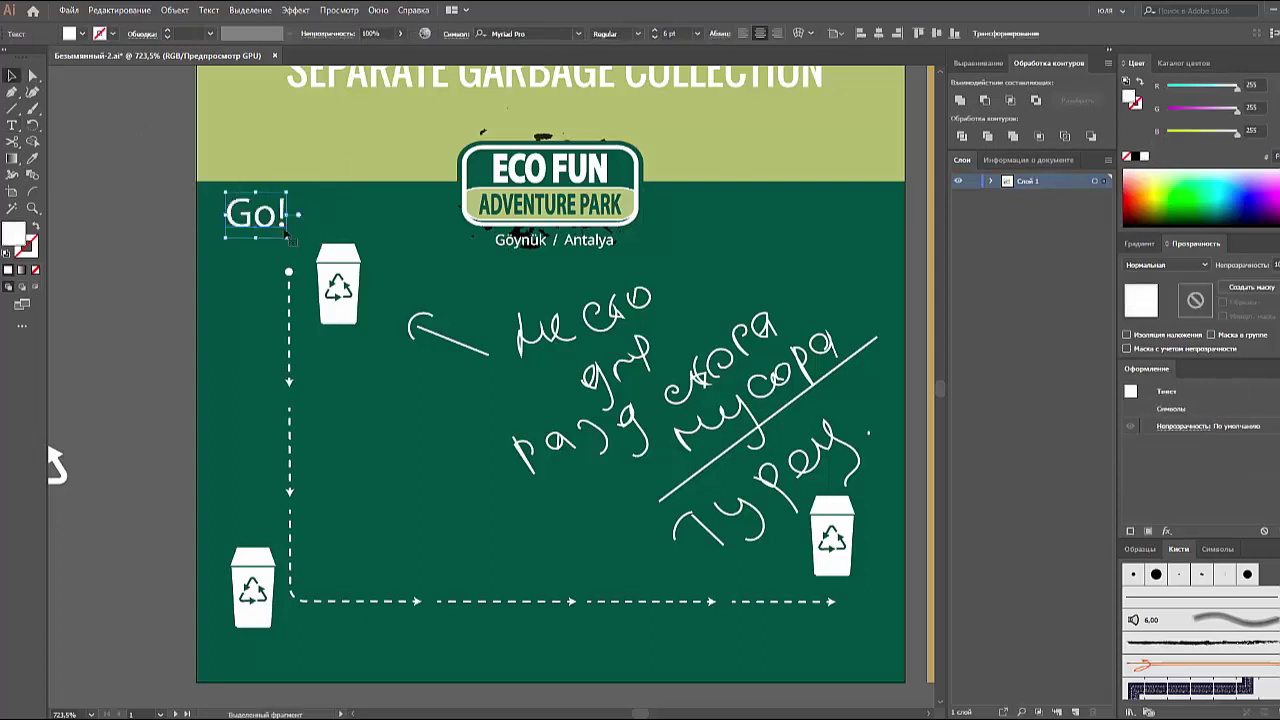
mouse_move(255, 238)
mouse_down()
mouse_move(255, 222)
mouse_move(289, 250)
mouse_up()
click(238, 296)
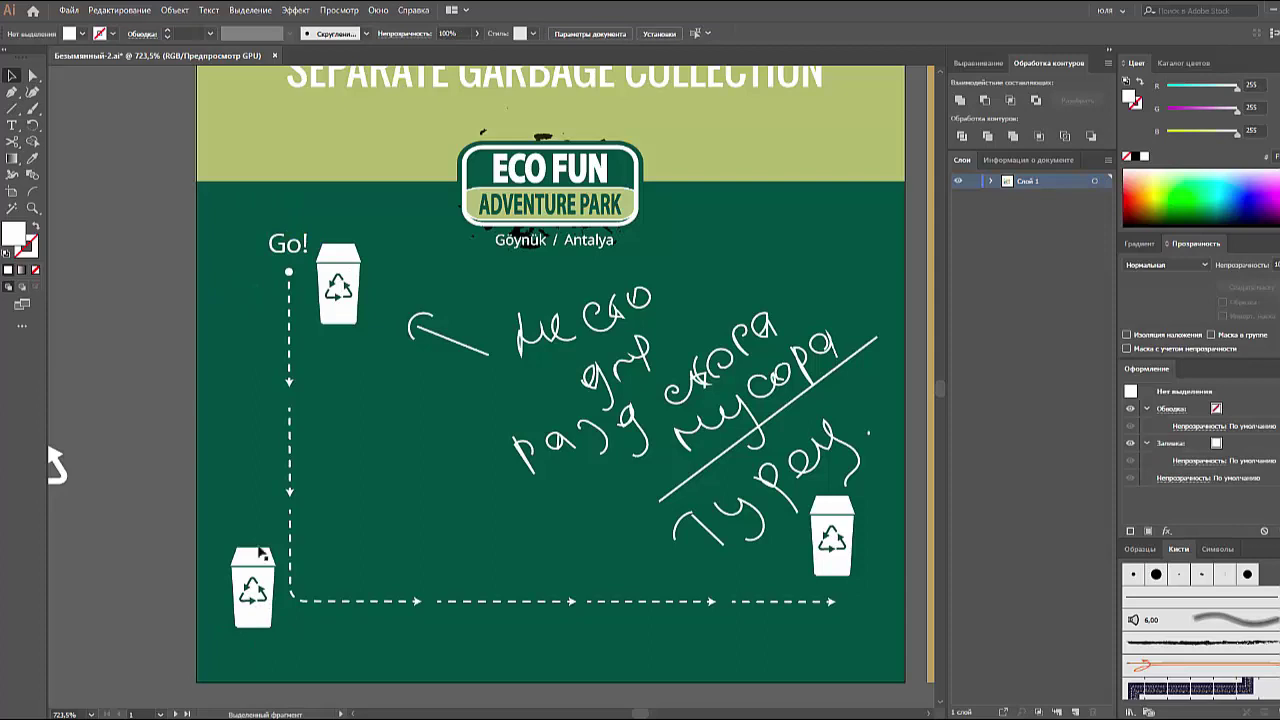
- Add a white text label reading 'Kafe'
click(12, 125)
click(212, 444)
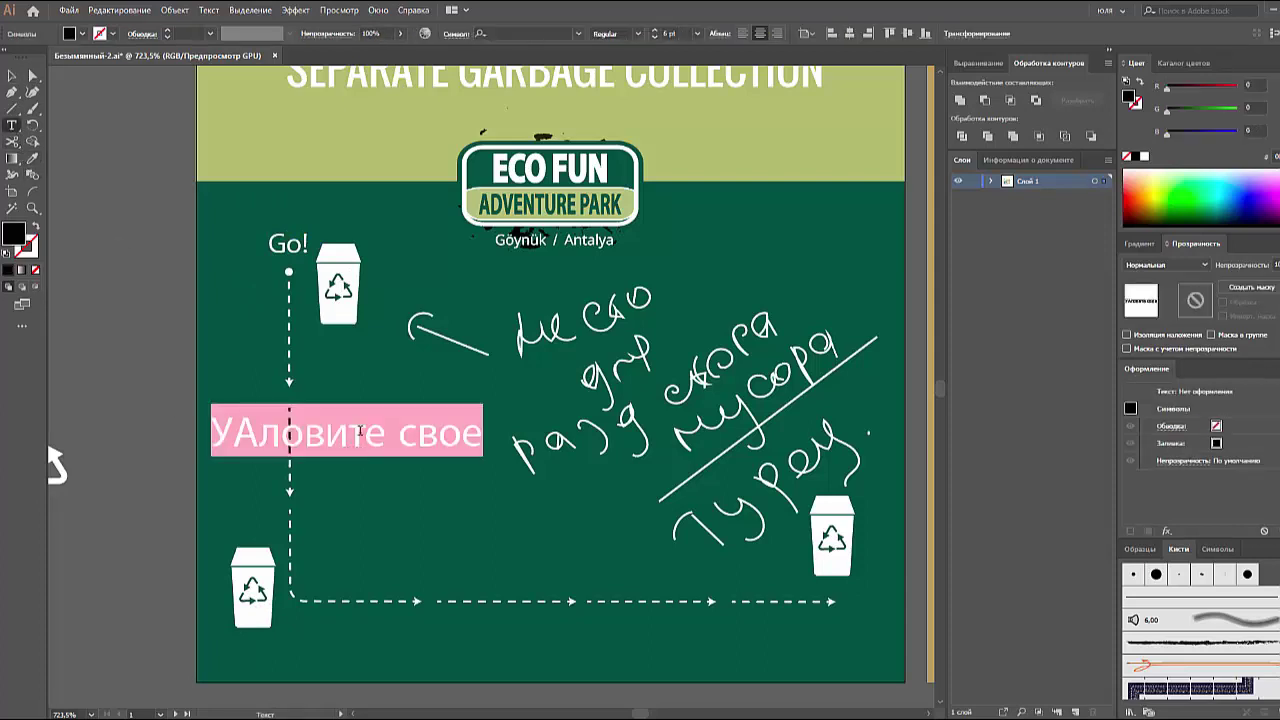
text(kA)
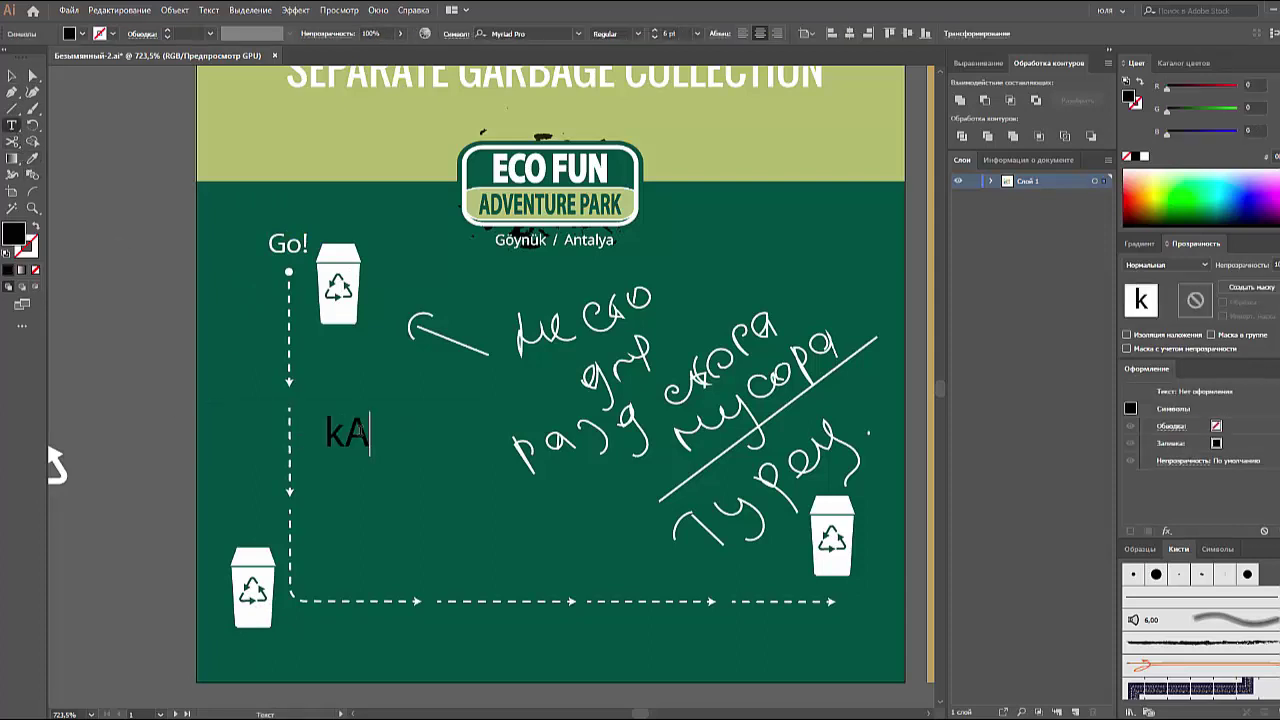
text(FE)
key(ctrl+a)
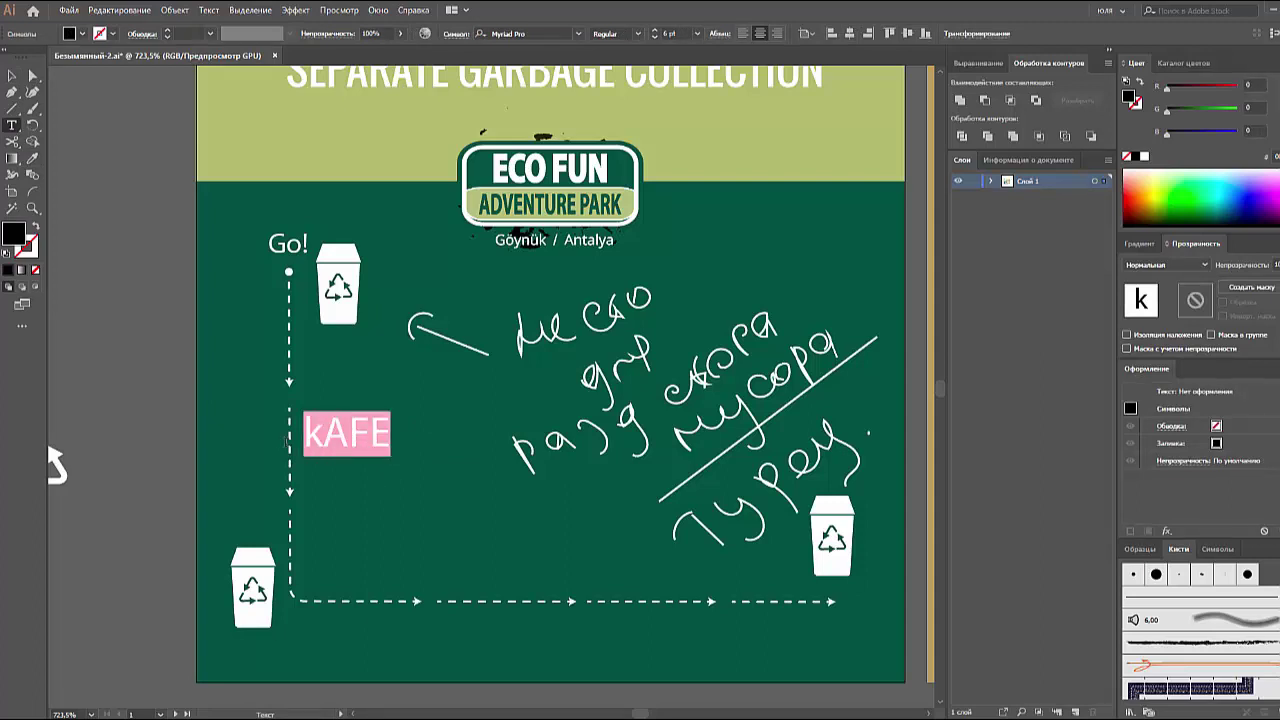
text(Kaf)
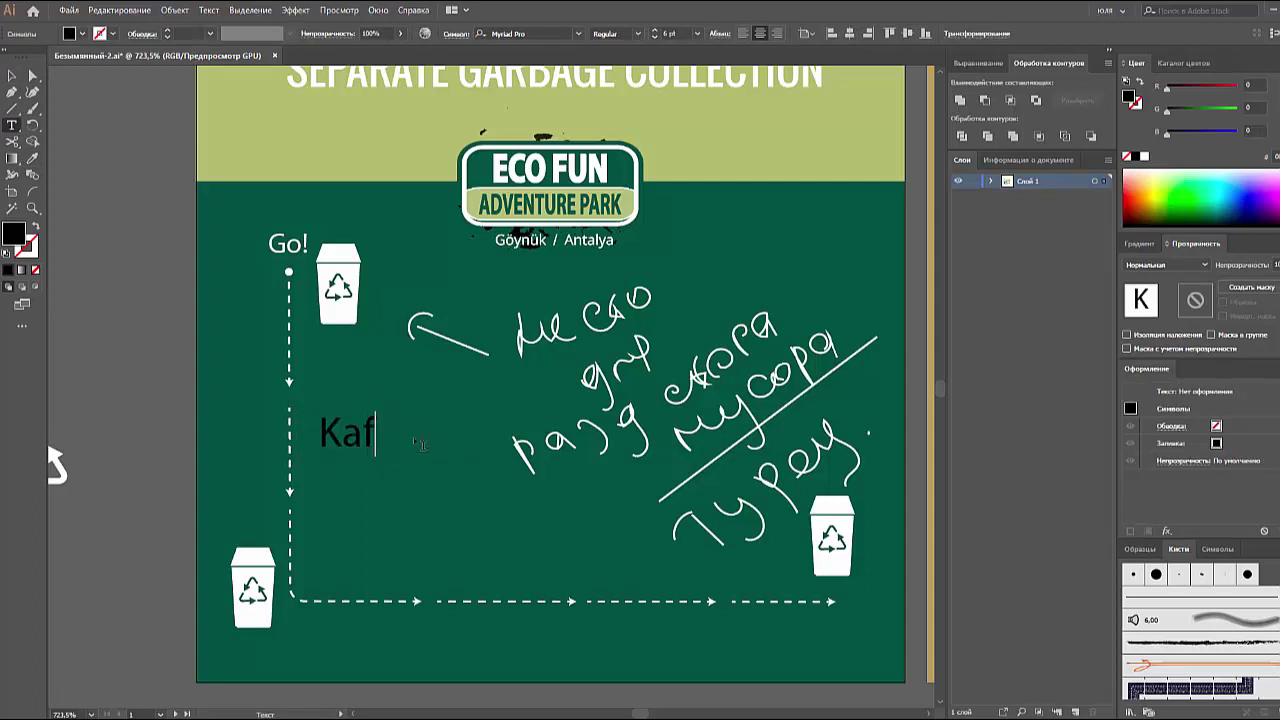
text(e)
click(11, 76)
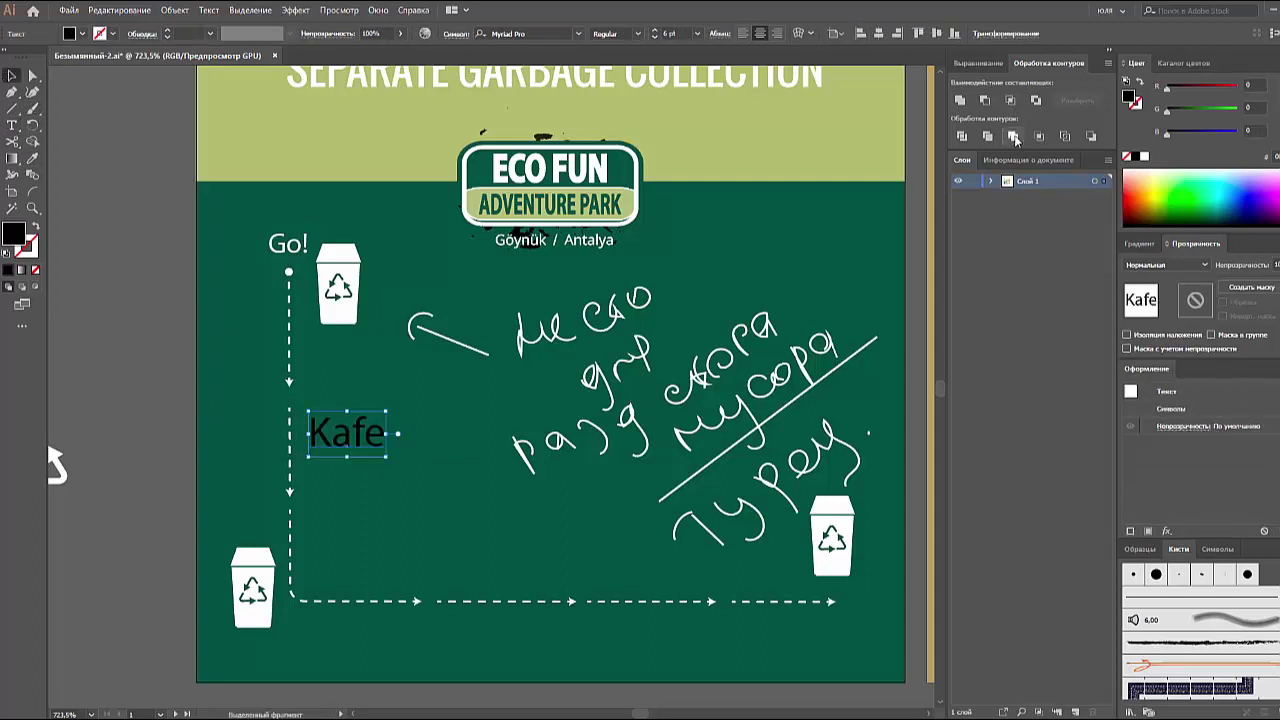
click(1144, 156)
- Move Kafe to the route's lower-left corner and Alt-drag a copy to the route end
click(427, 485)
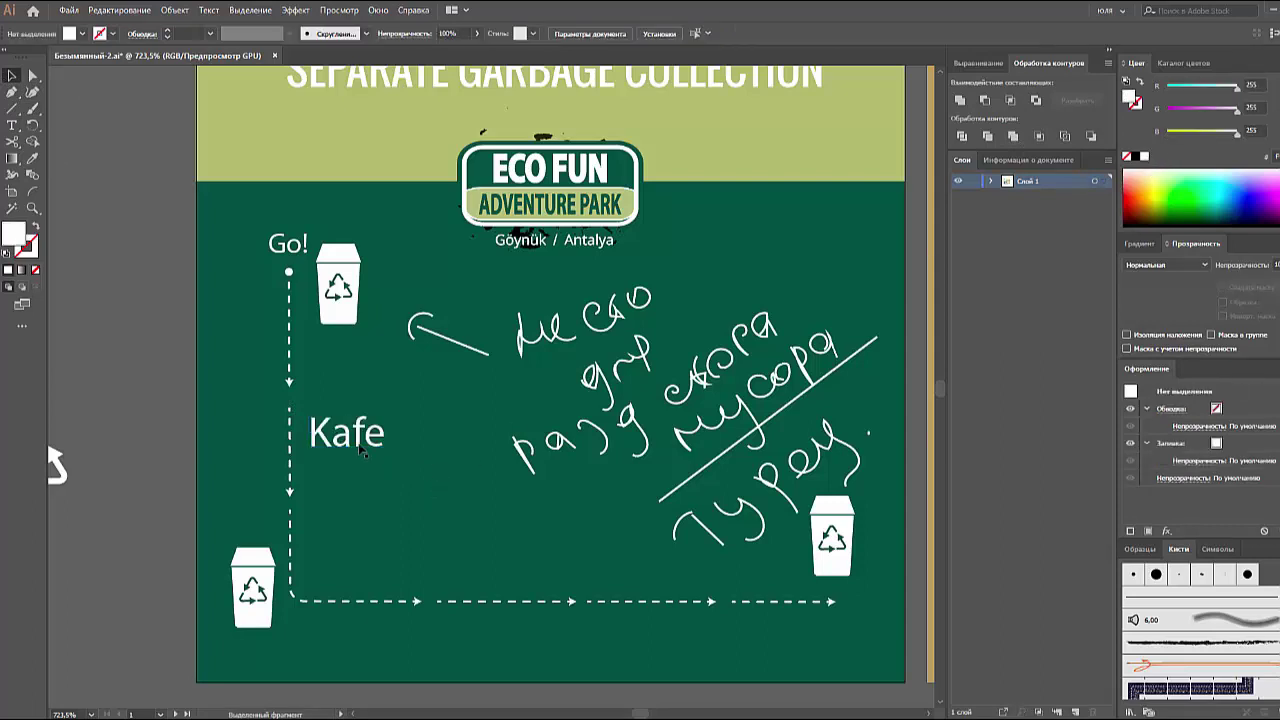
double_click(360, 432)
mouse_move(310, 432)
mouse_down()
mouse_move(362, 432)
mouse_move(318, 625)
mouse_up()
drag(320, 621, 813, 633)
click(221, 335)
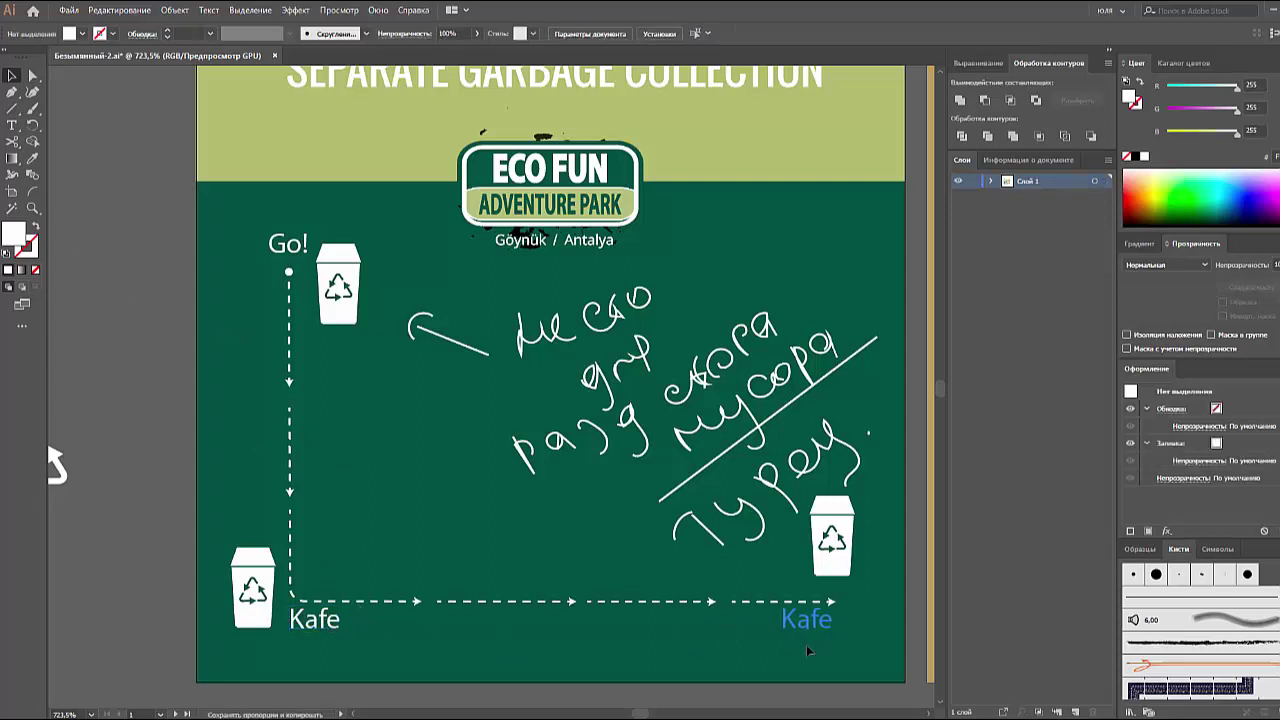
- Retype the copy as 'Kanyon', nudge it into place, and shrink the bin above it
click(12, 125)
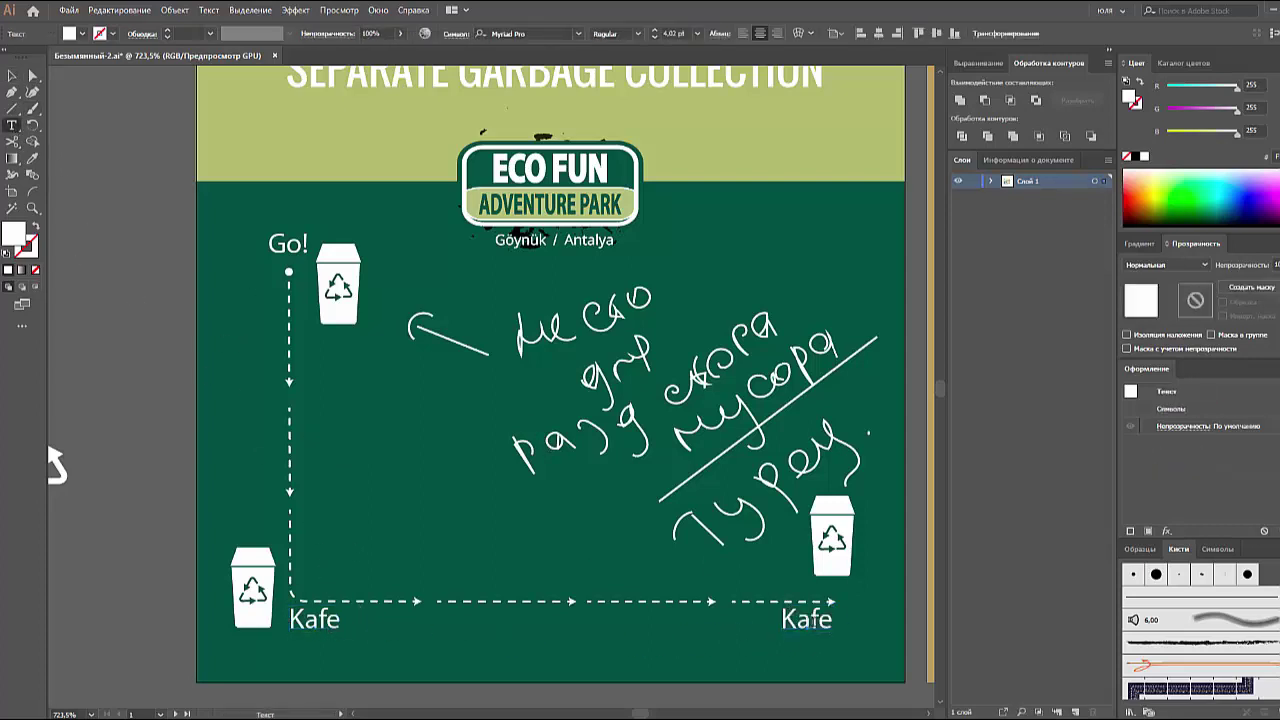
click(818, 622)
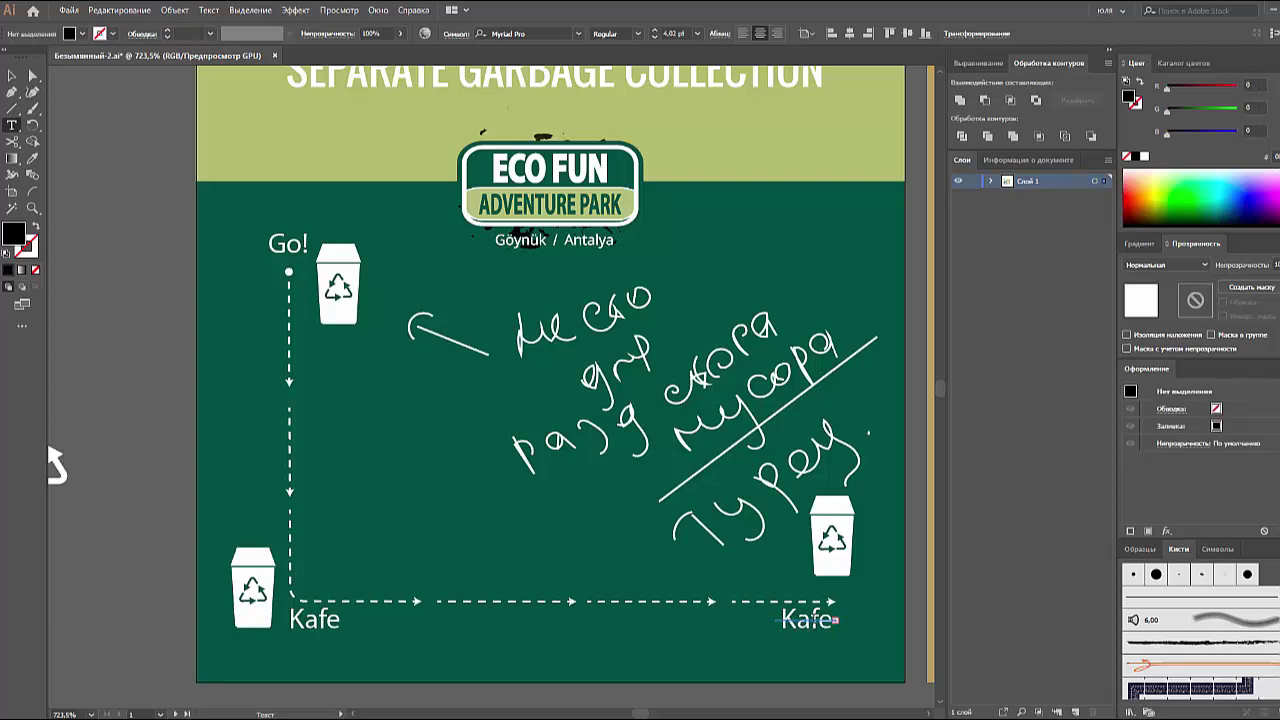
double_click(816, 622)
text(Ka)
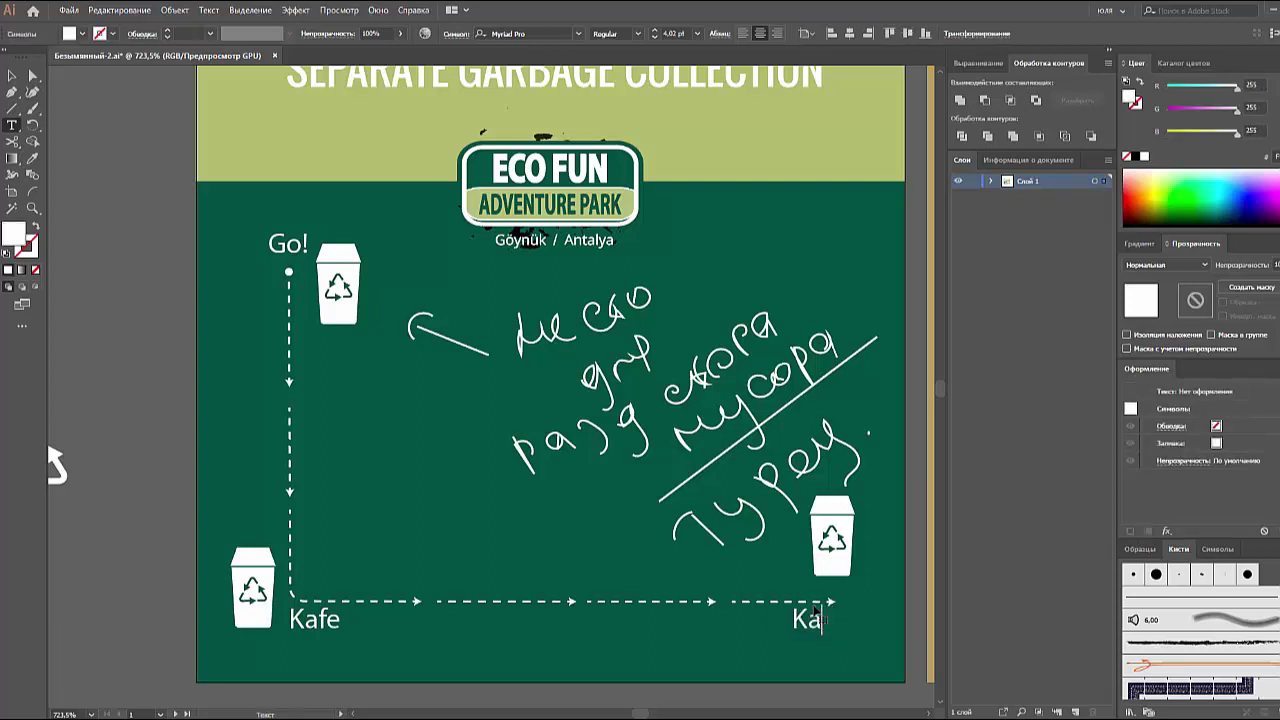
text(ny)
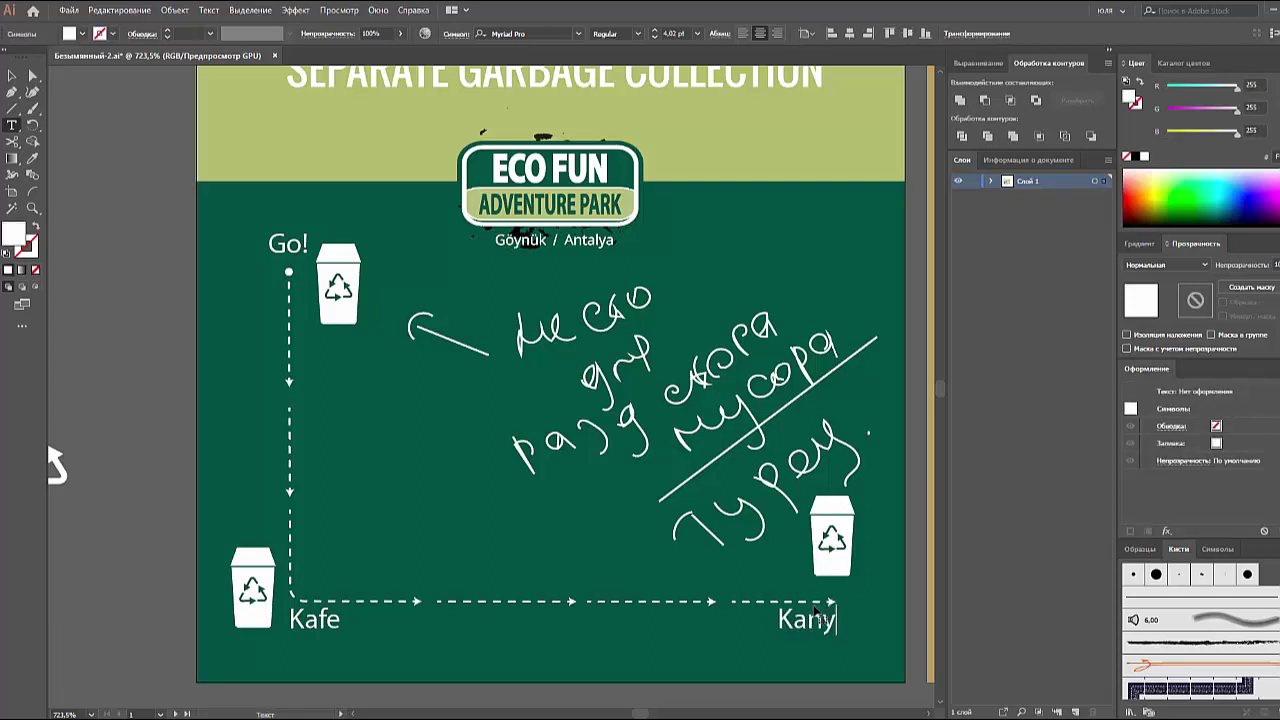
text(on)
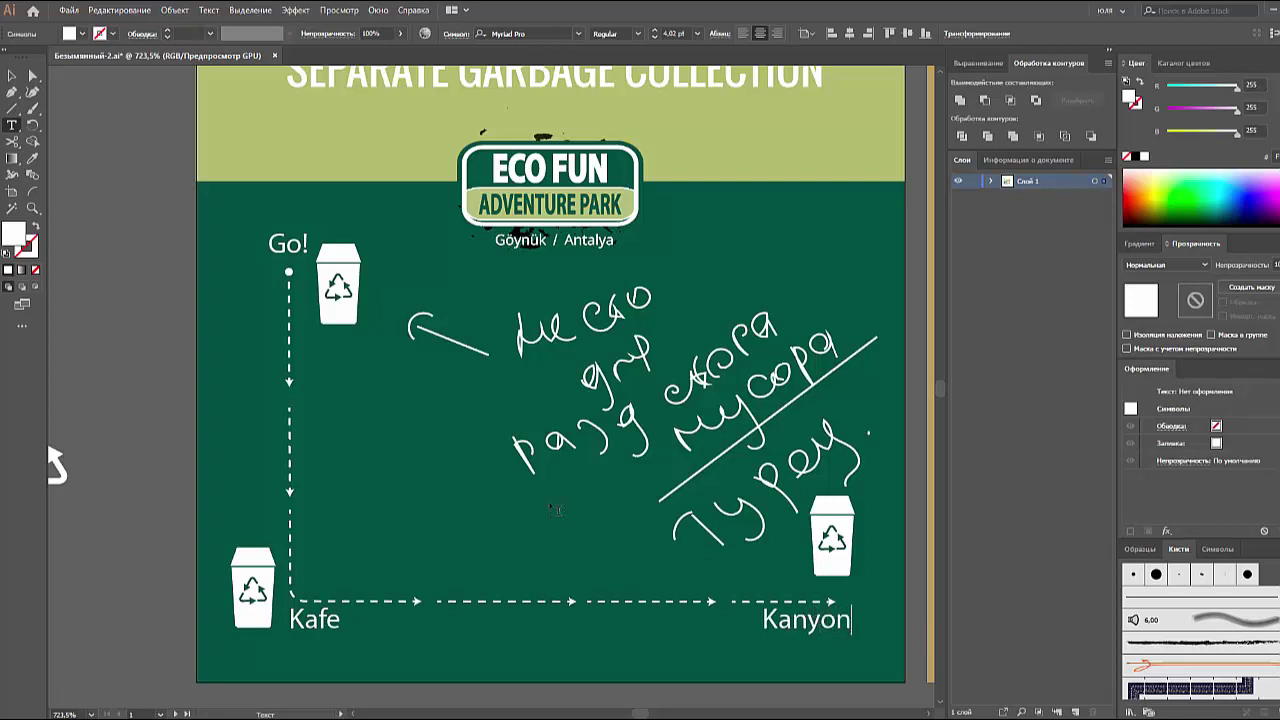
click(12, 76)
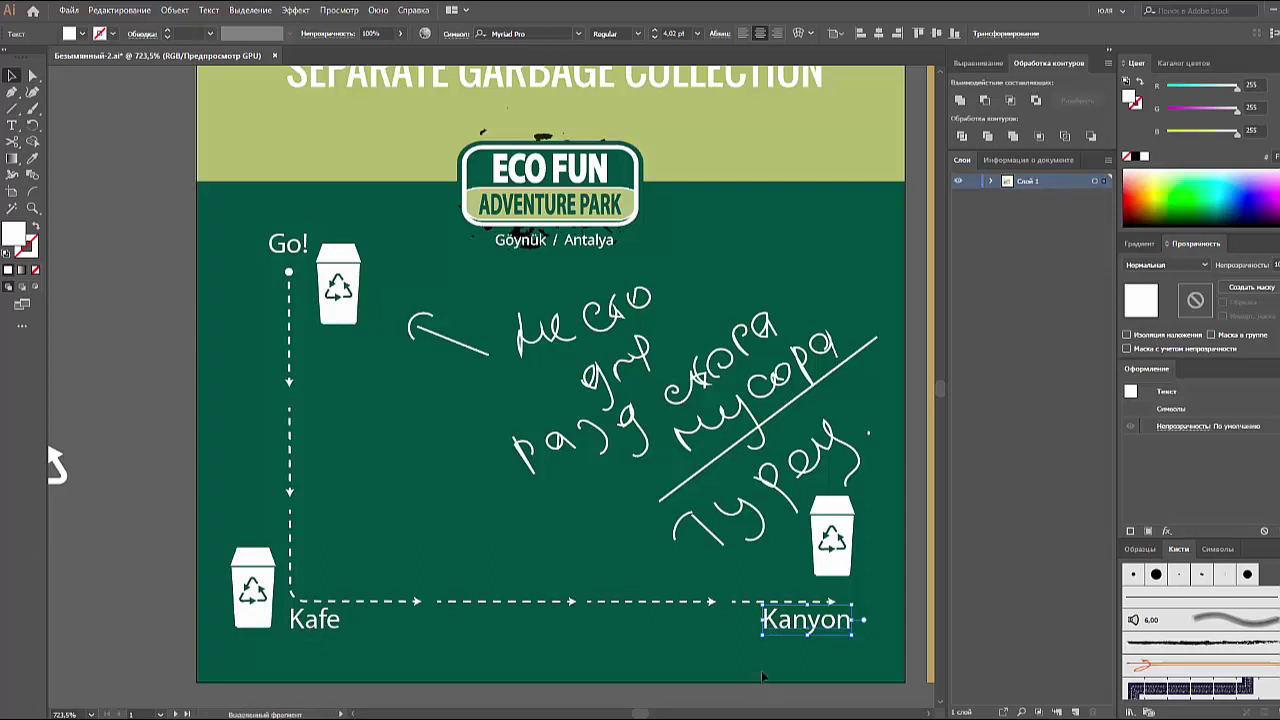
click(841, 643)
drag(841, 641, 863, 643)
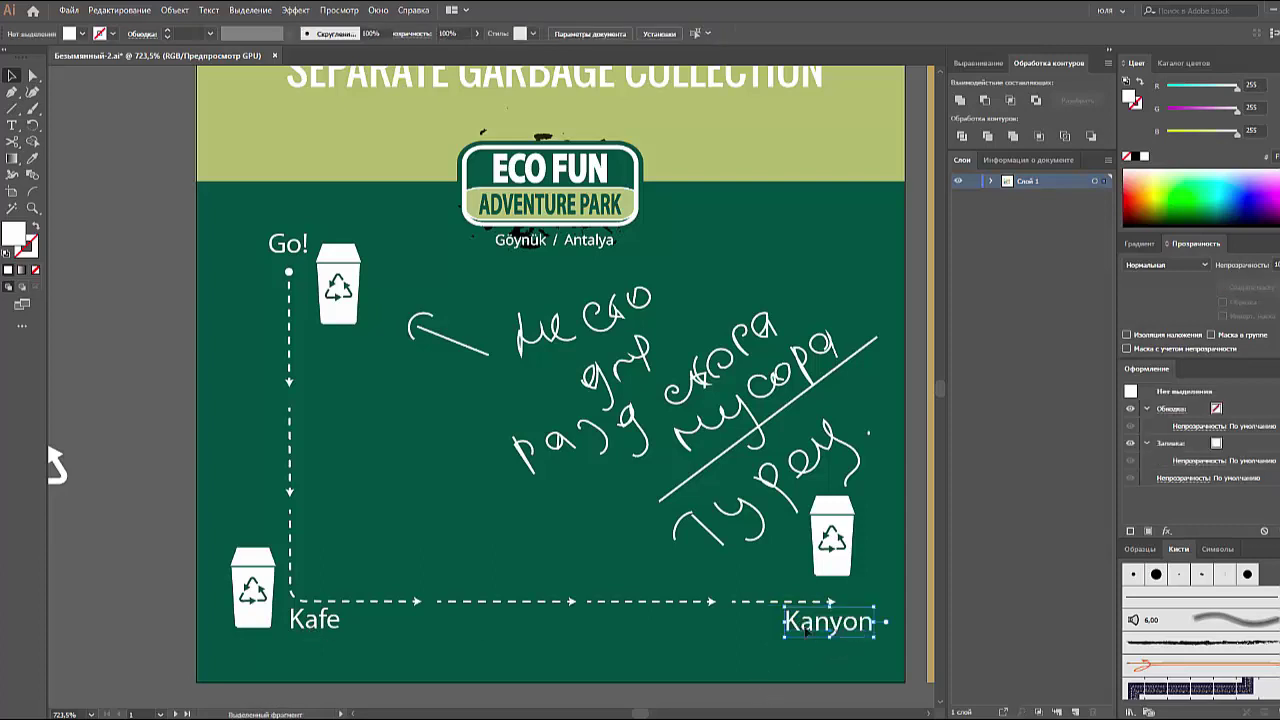
drag(848, 568, 822, 581)
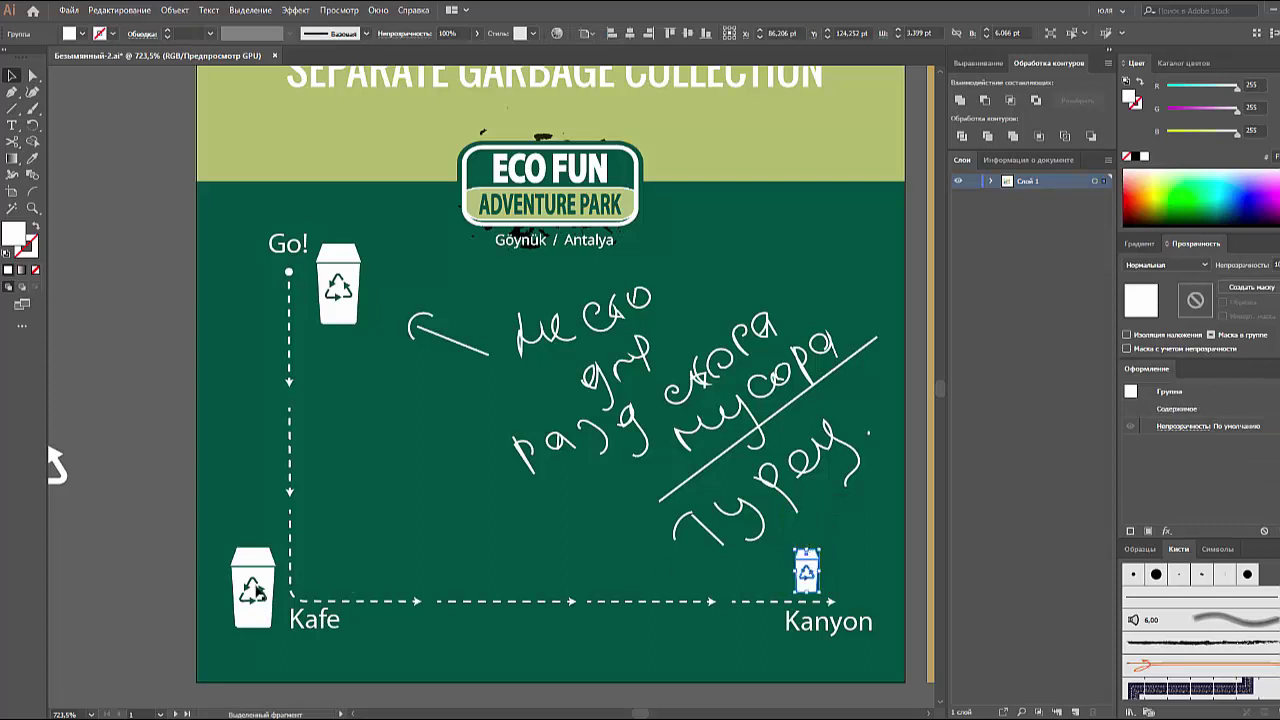
- Replace the large Go! and Kafe bins with copies of the small bin
click(257, 592)
drag(364, 600, 312, 244)
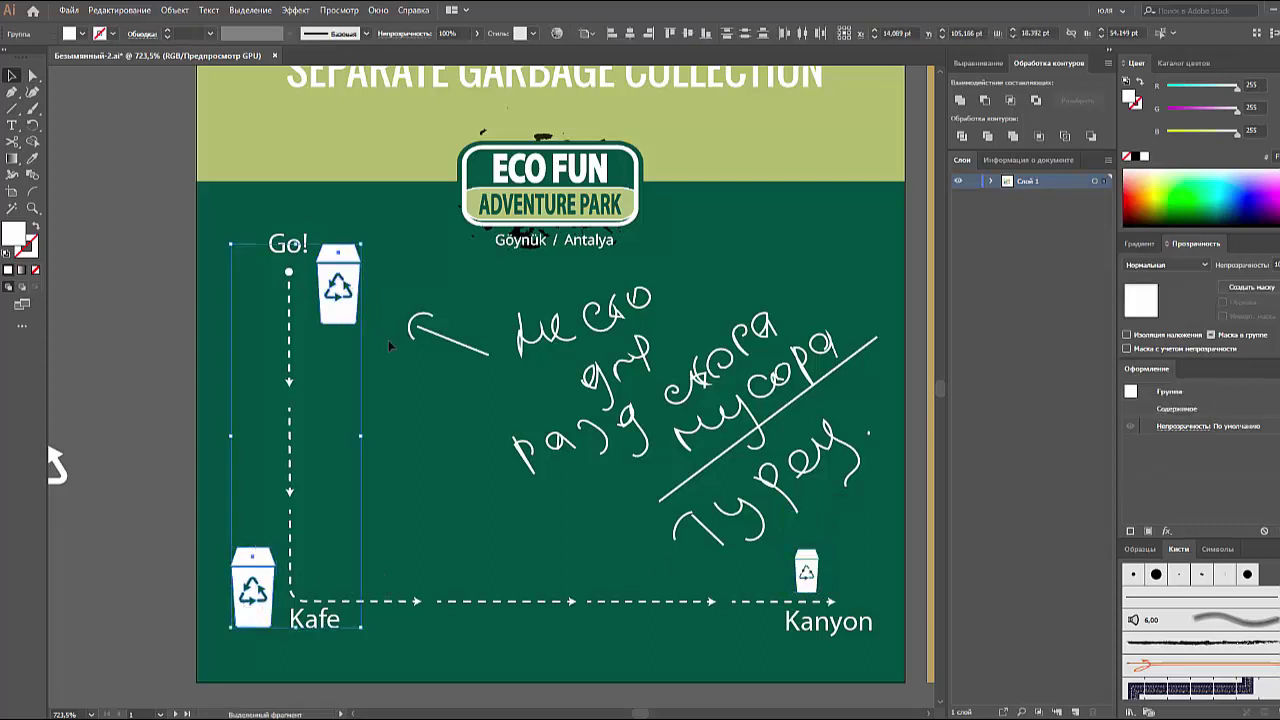
key(Delete)
drag(812, 580, 268, 606)
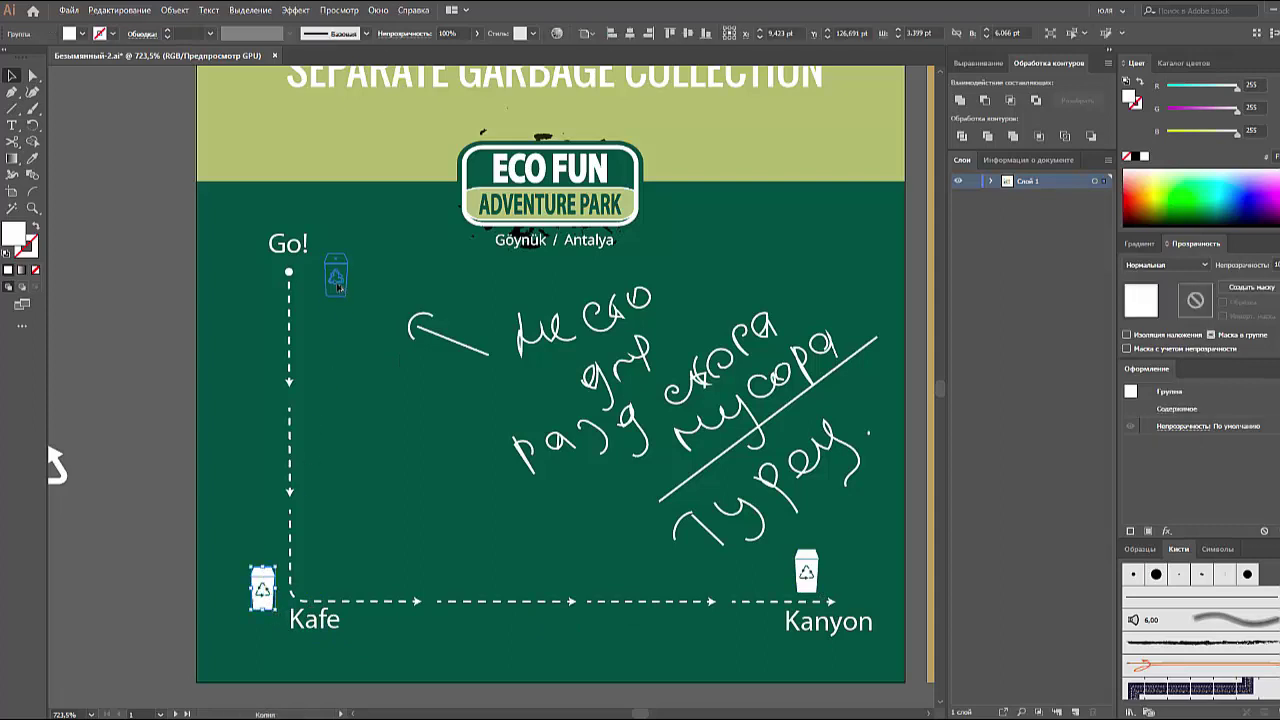
drag(268, 606, 333, 265)
click(348, 400)
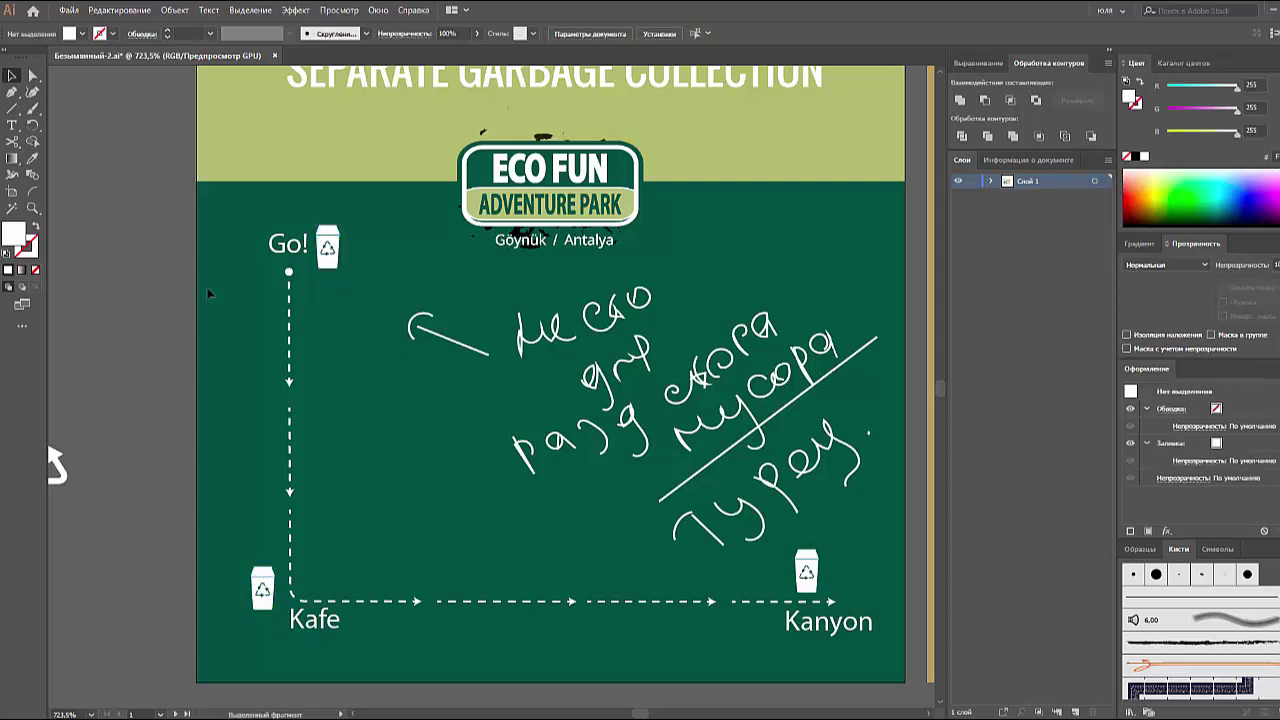
- Draw a circle and make it a white outline with a 0.25 pt stroke
drag(12, 108, 75, 133)
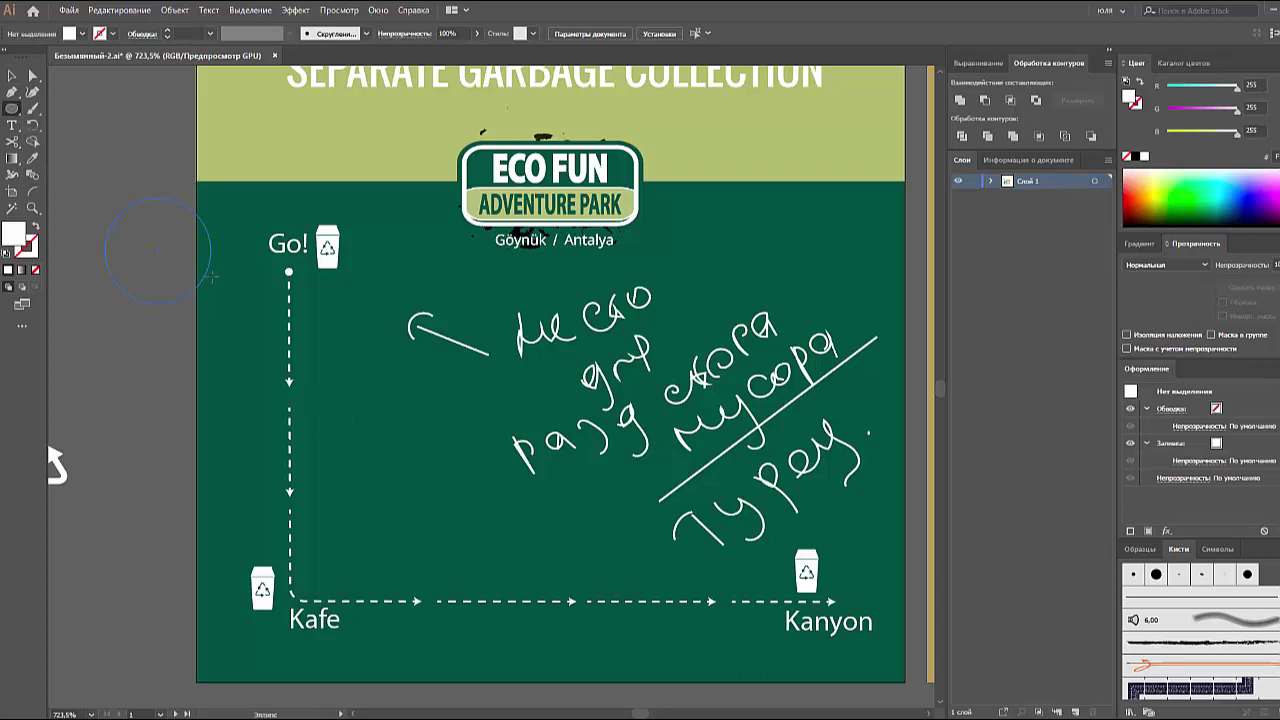
drag(105, 198, 211, 303)
key(v)
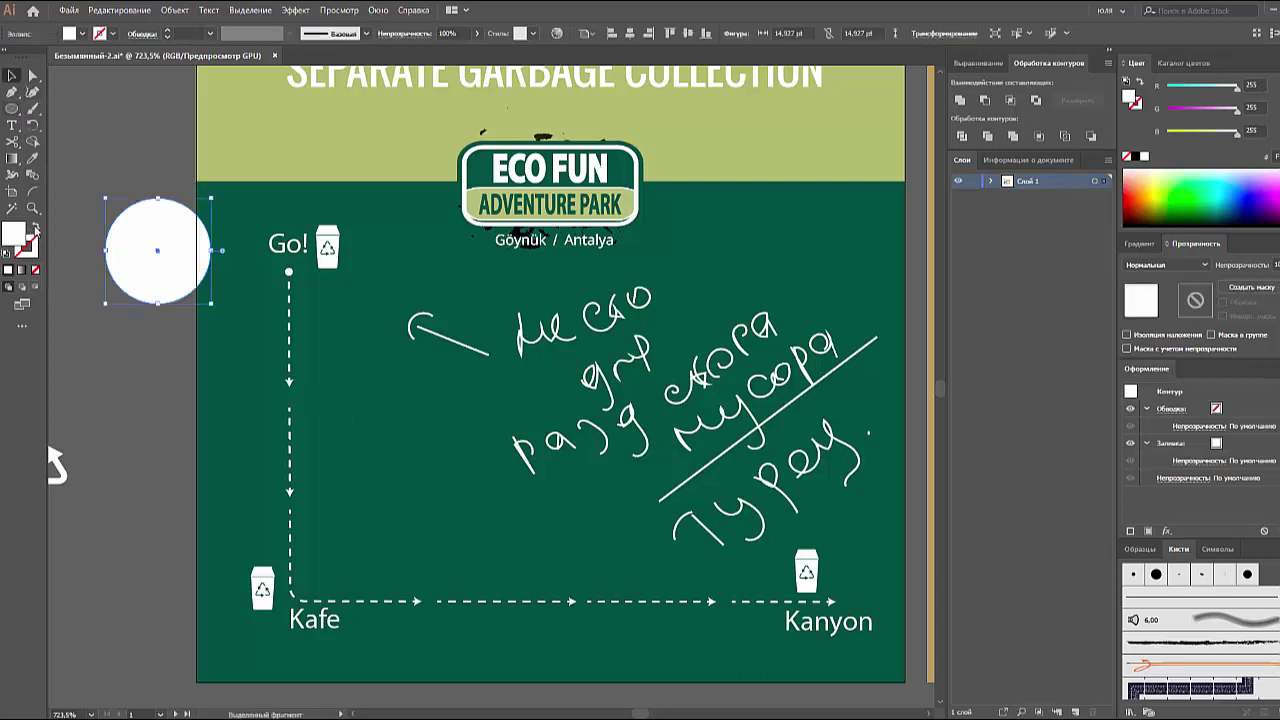
click(36, 228)
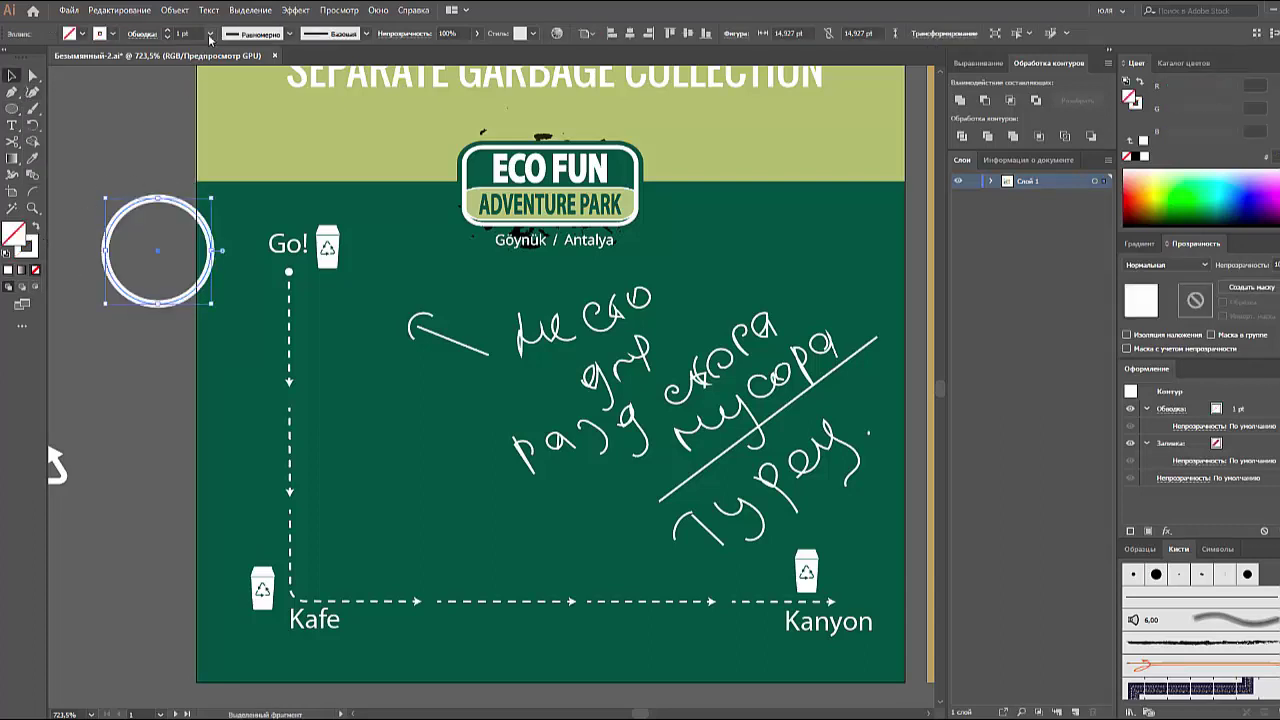
click(210, 35)
click(143, 322)
- Size the ring around the Go! bin and copy it around the Kafe and Kanyon bins
mouse_move(175, 200)
mouse_down()
mouse_move(153, 232)
mouse_move(168, 246)
mouse_move(328, 249)
mouse_move(358, 218)
mouse_up()
click(379, 240)
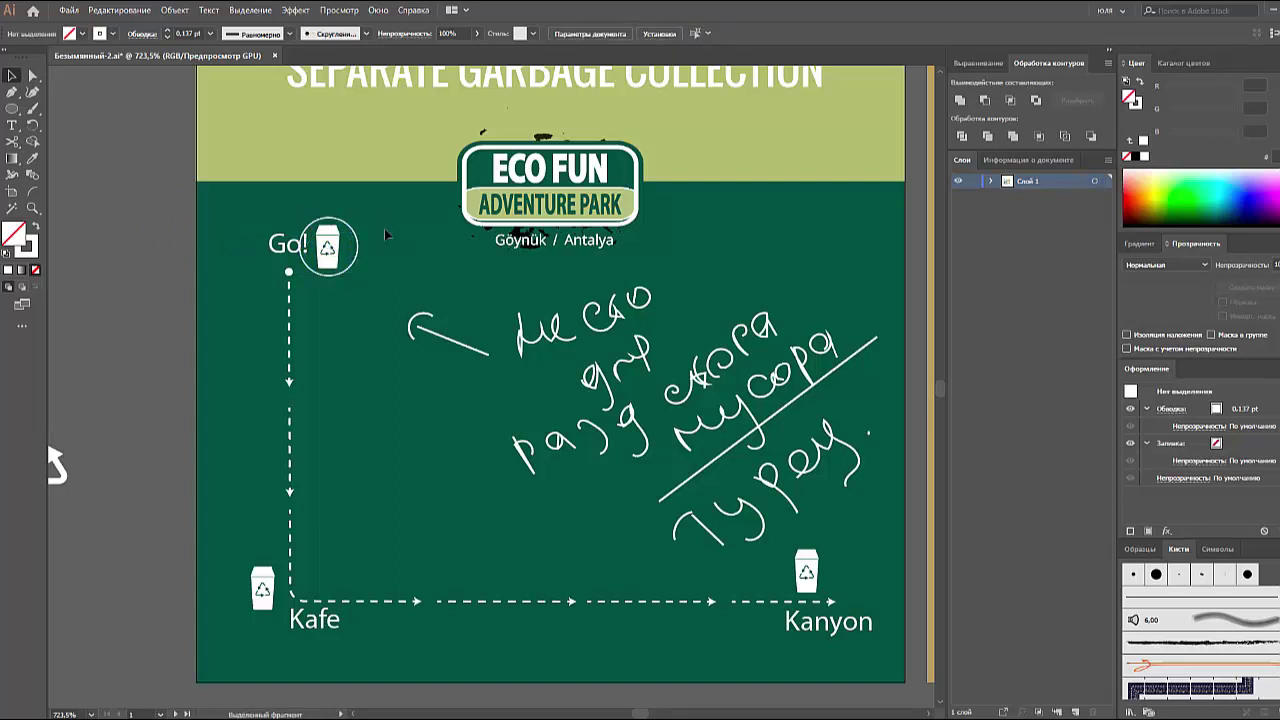
mouse_move(384, 228)
mouse_down()
mouse_move(333, 279)
mouse_move(274, 619)
mouse_move(838, 588)
mouse_up()
click(353, 331)
click(320, 562)
click(865, 575)
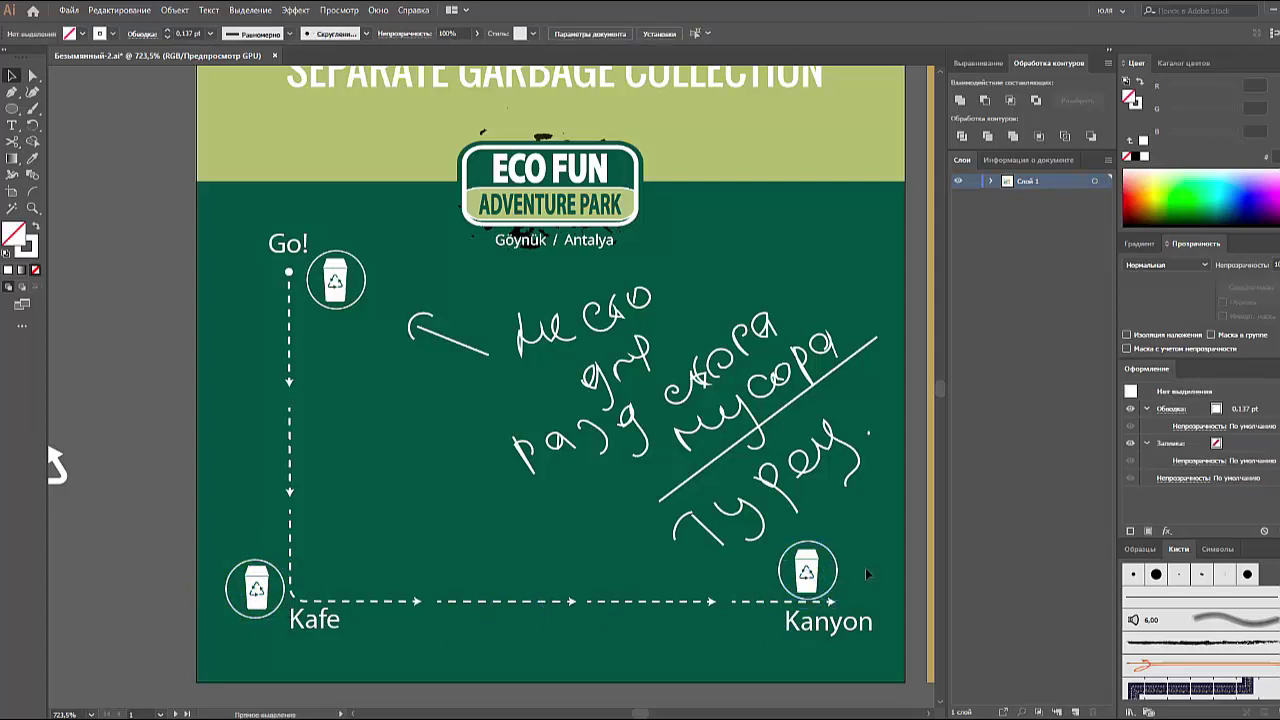
- Centre the Kanyon bin inside its ring
key(ctrl+minus)
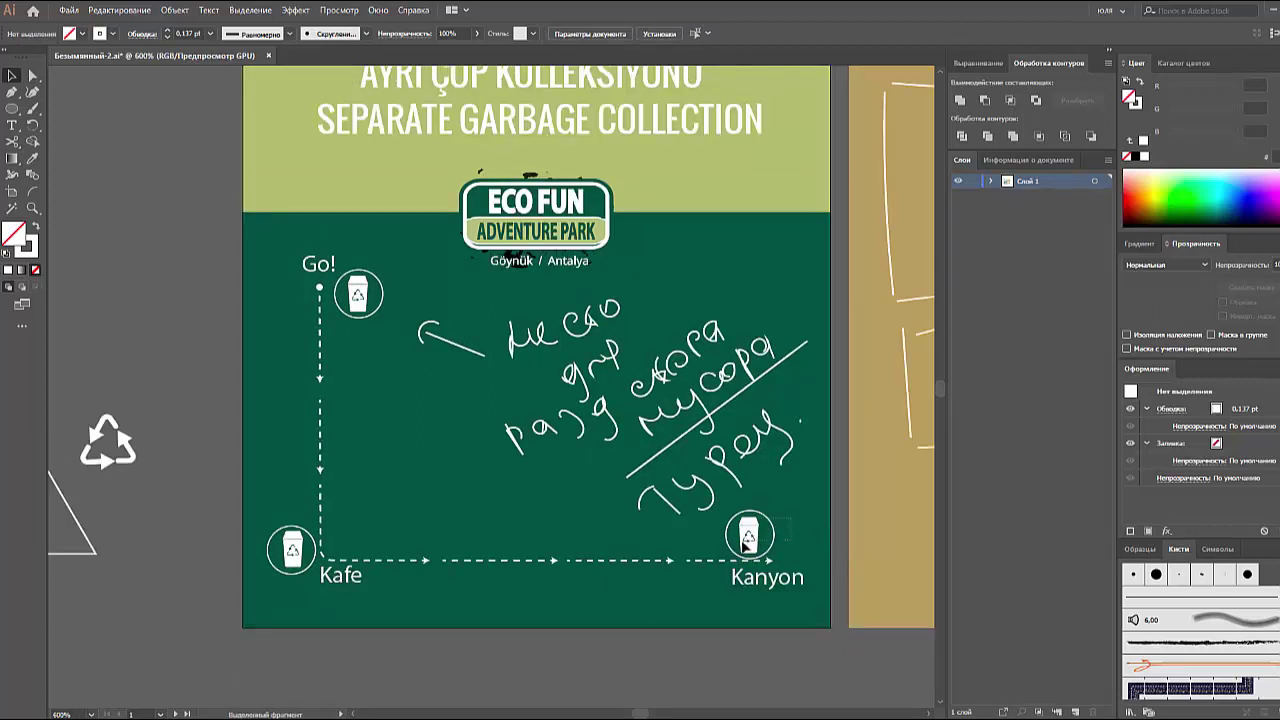
drag(745, 540, 752, 534)
click(310, 445)
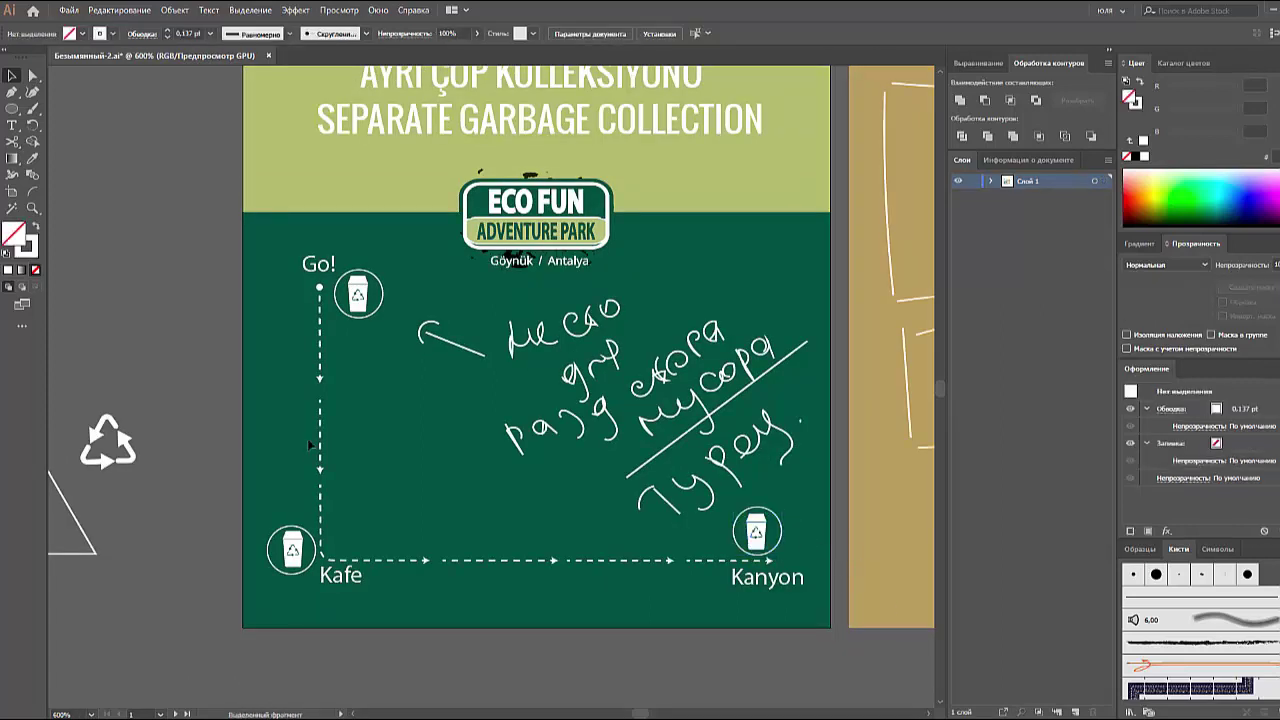
- Draw a box above the Kafe route line with a thin strip along its top edge
drag(12, 110, 72, 121)
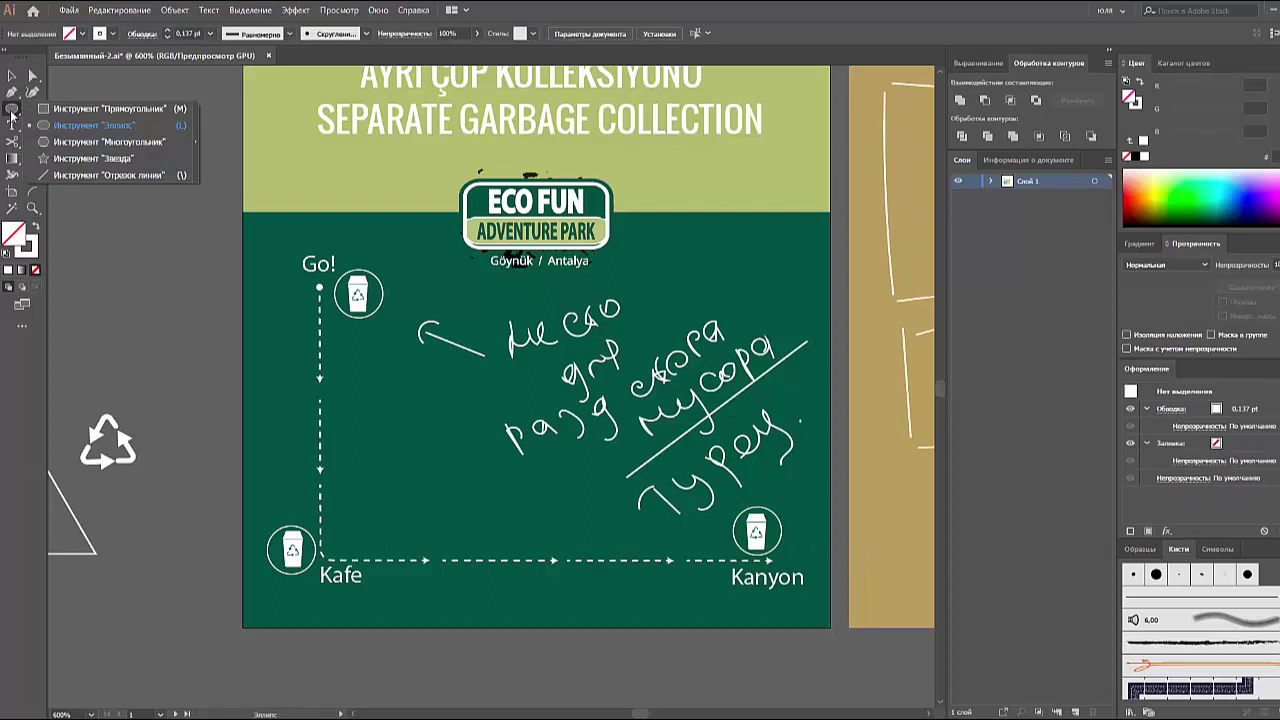
click(72, 110)
drag(351, 484, 456, 541)
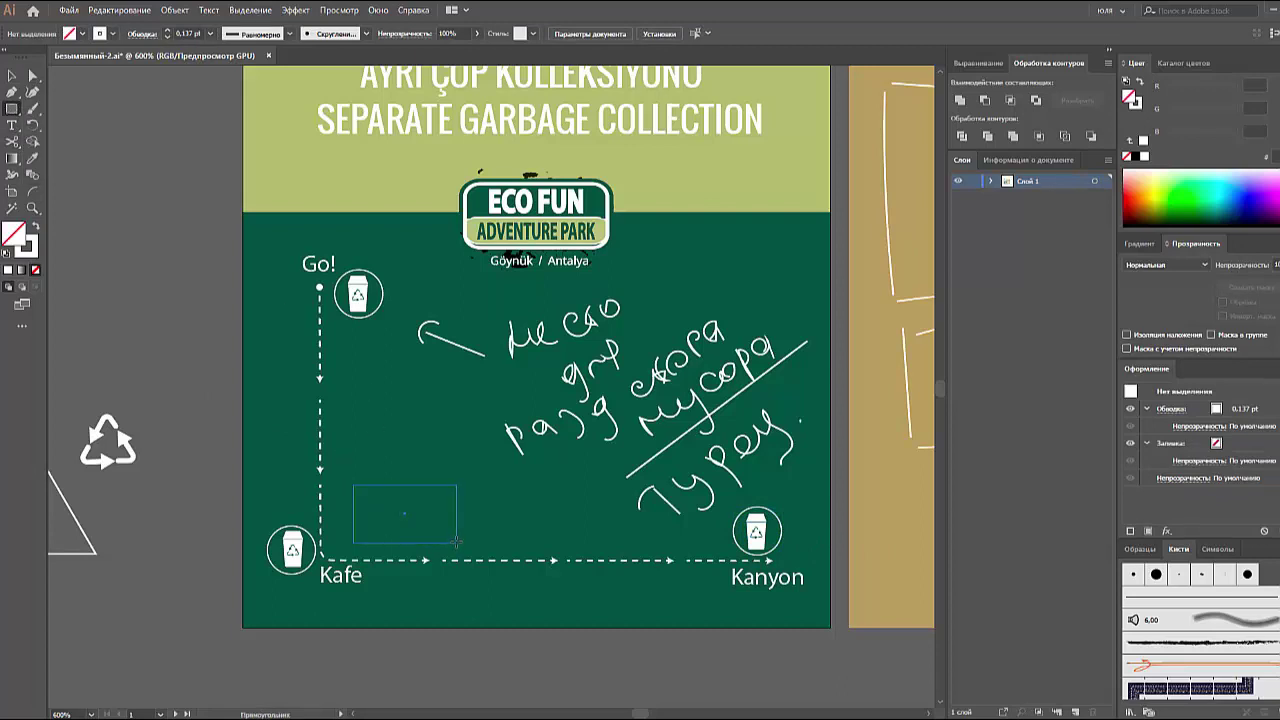
drag(452, 537, 457, 542)
drag(350, 459, 458, 485)
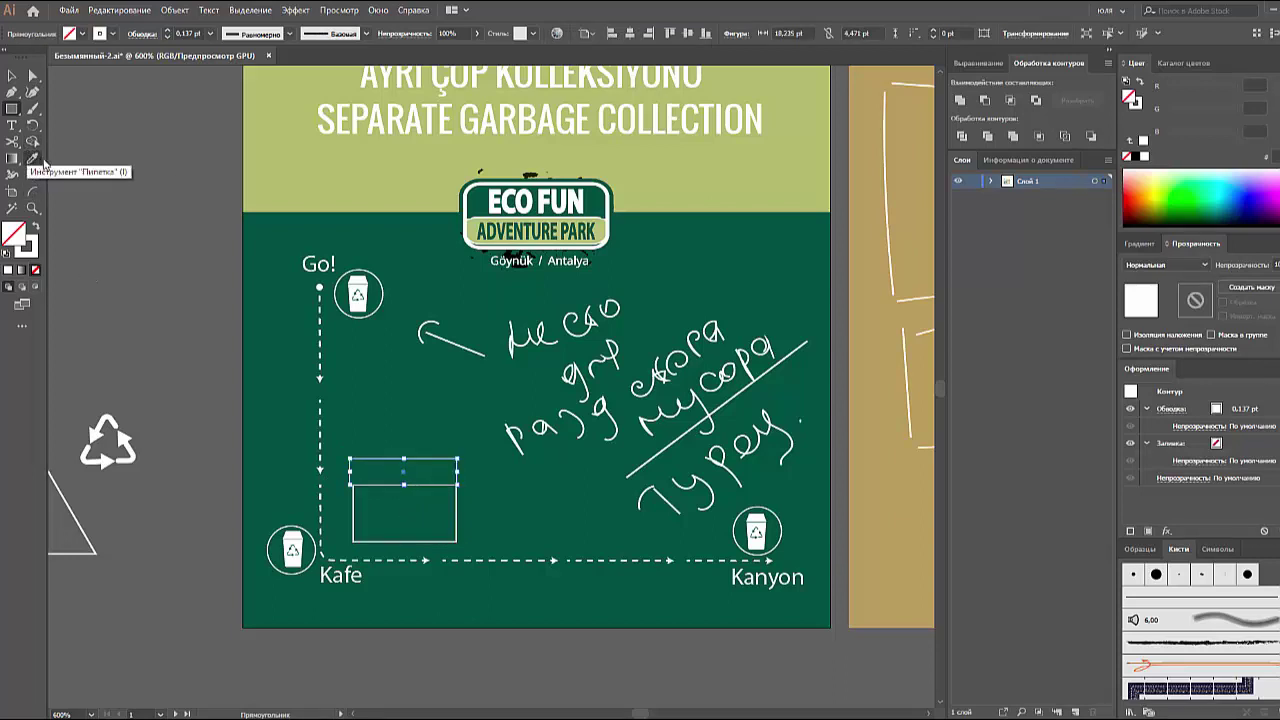
- Add the Free Transform tool to the toolbar from the full tool list
click(22, 325)
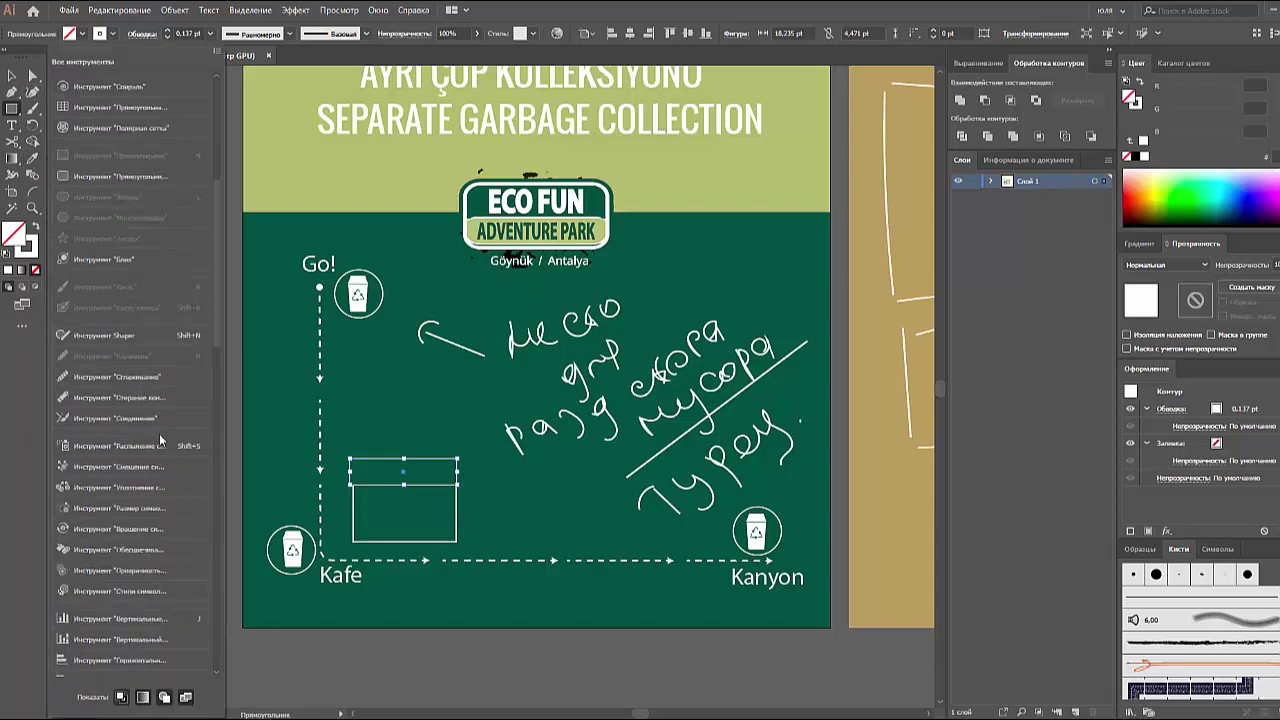
scroll(119, 523, down, 5)
scroll(119, 523, down, 7)
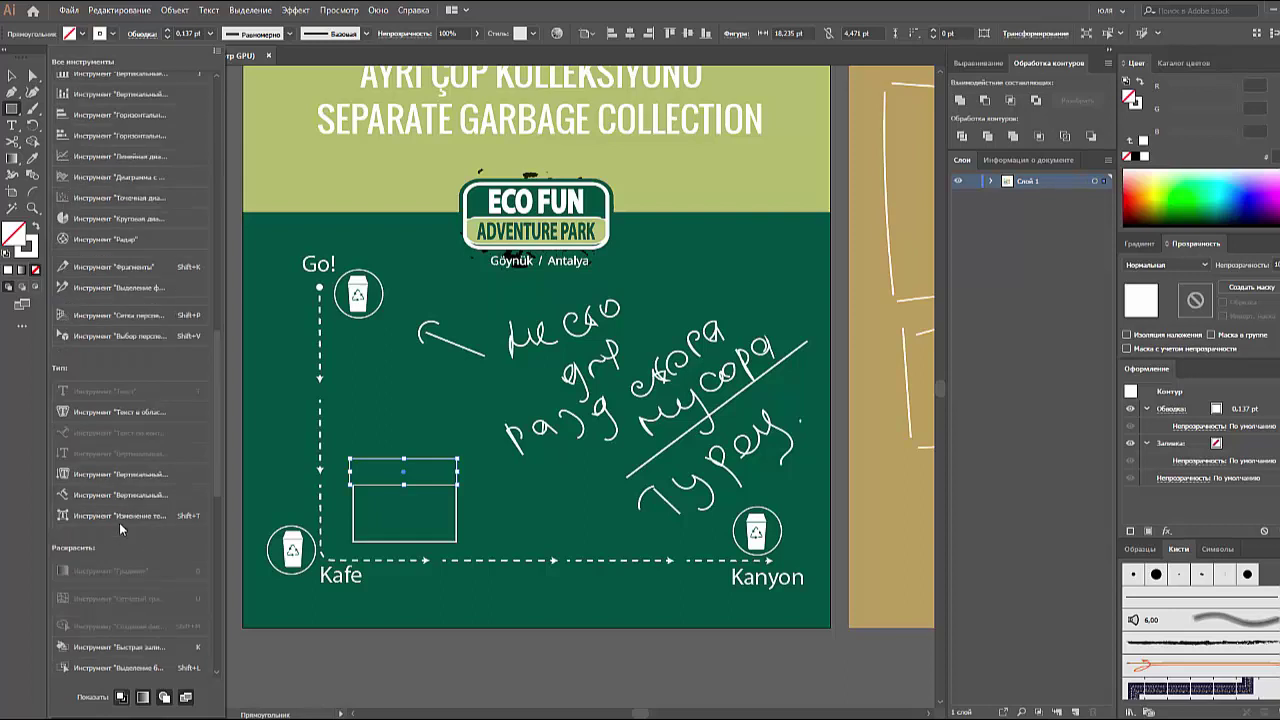
scroll(142, 592, down, 6)
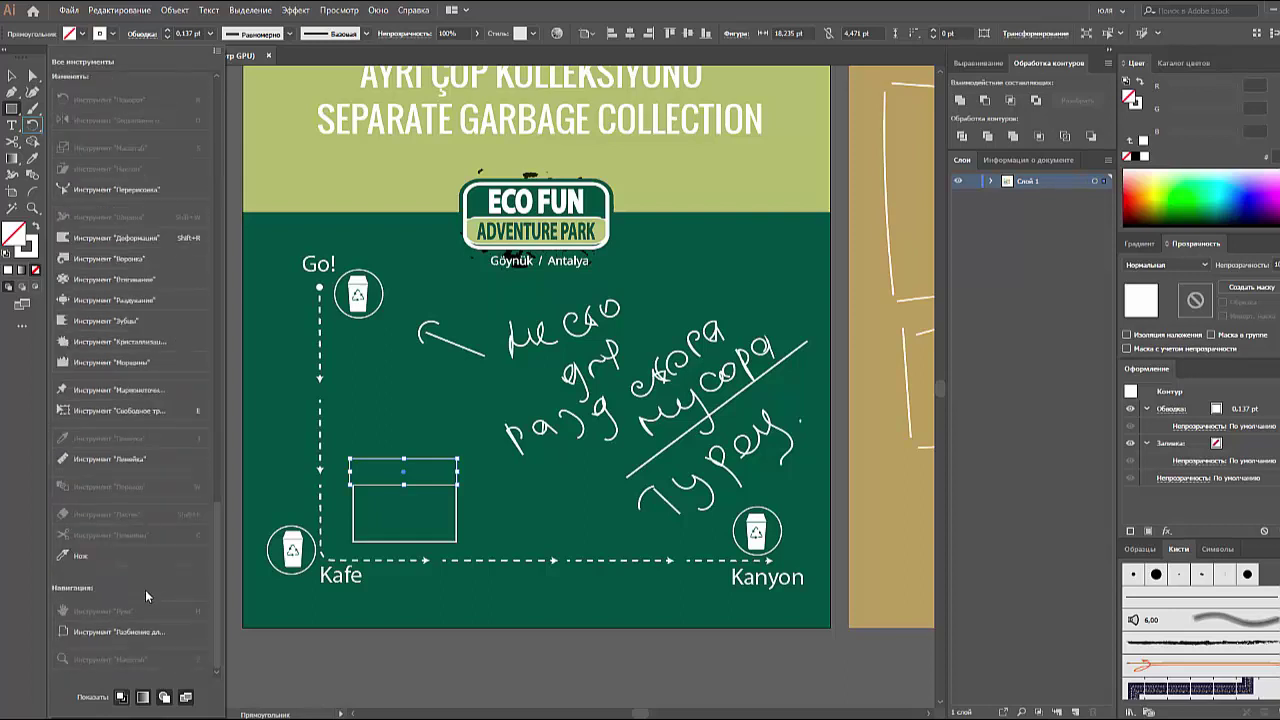
drag(213, 584, 215, 537)
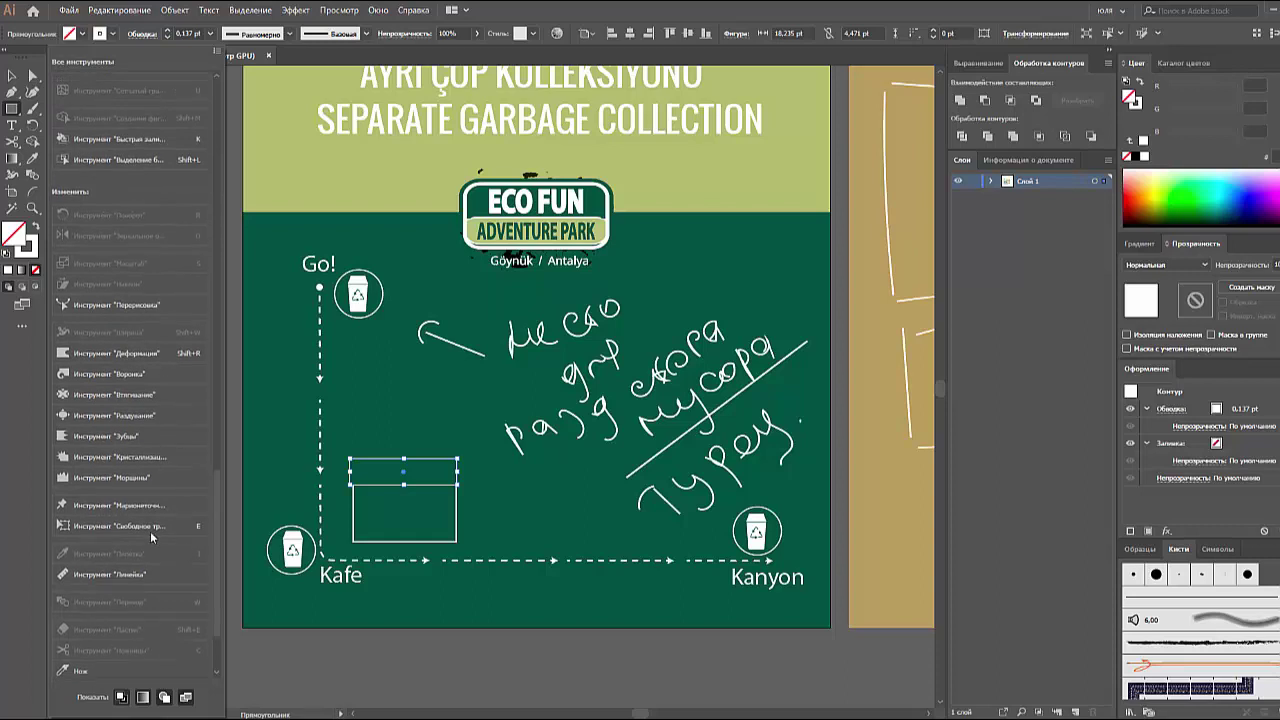
drag(129, 534, 25, 200)
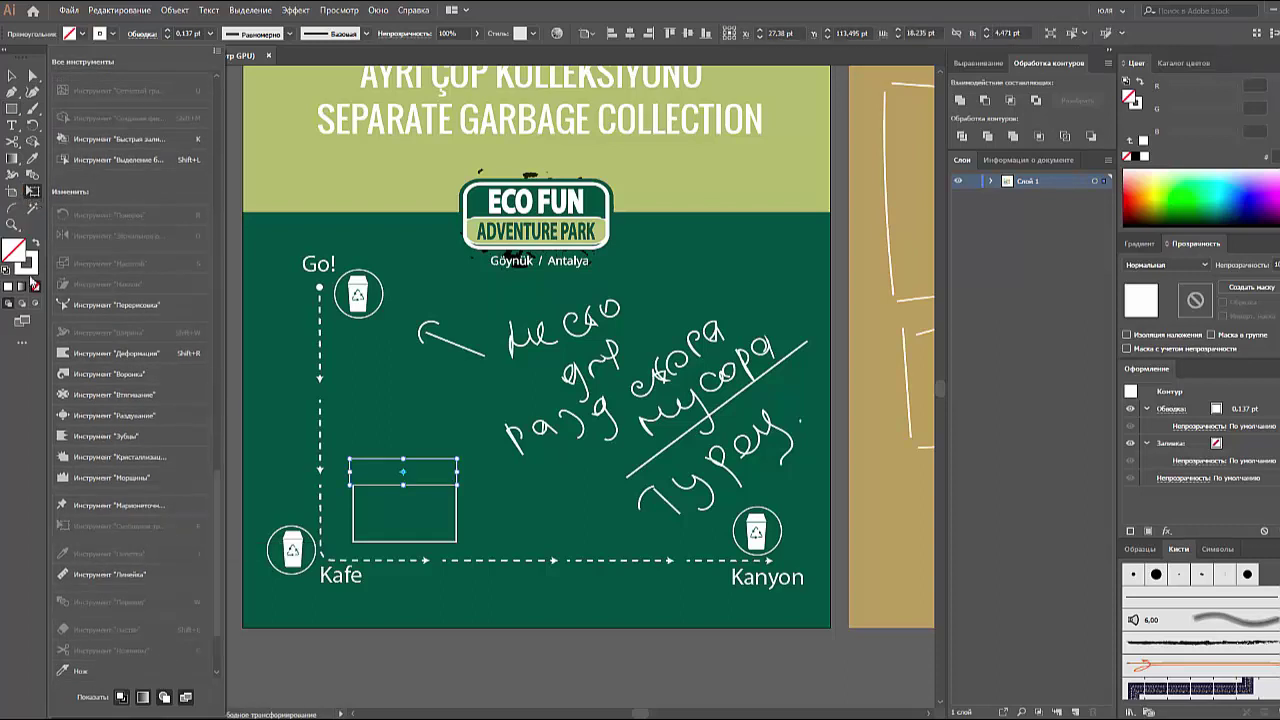
click(22, 342)
- Slope the strip's top corners inward into a roof and draw a window rectangle inside
click(33, 191)
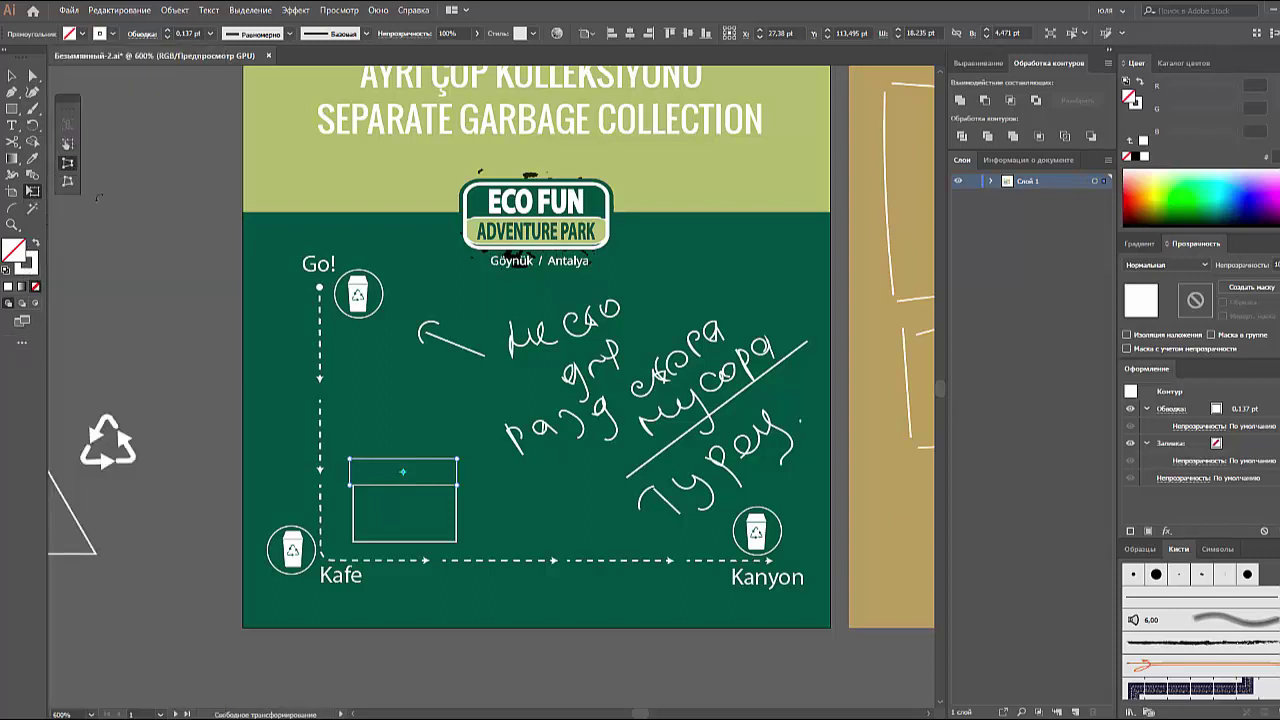
drag(350, 459, 375, 459)
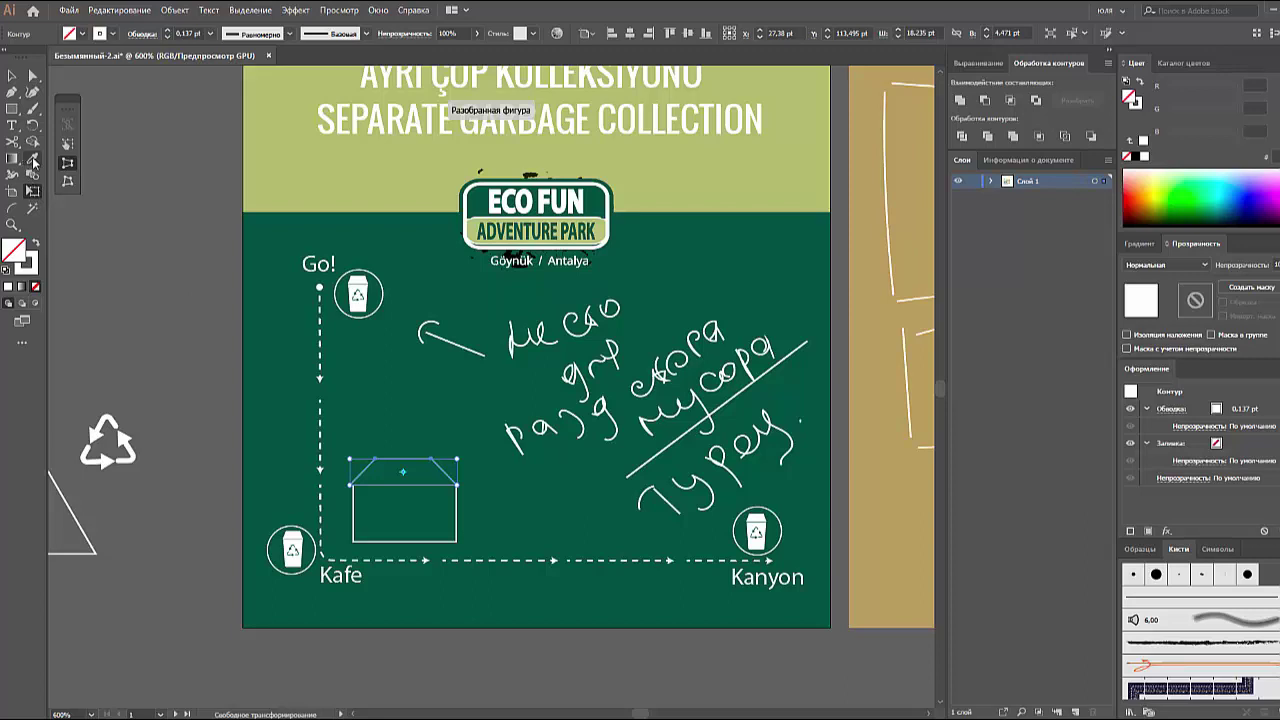
click(13, 109)
drag(366, 498, 444, 511)
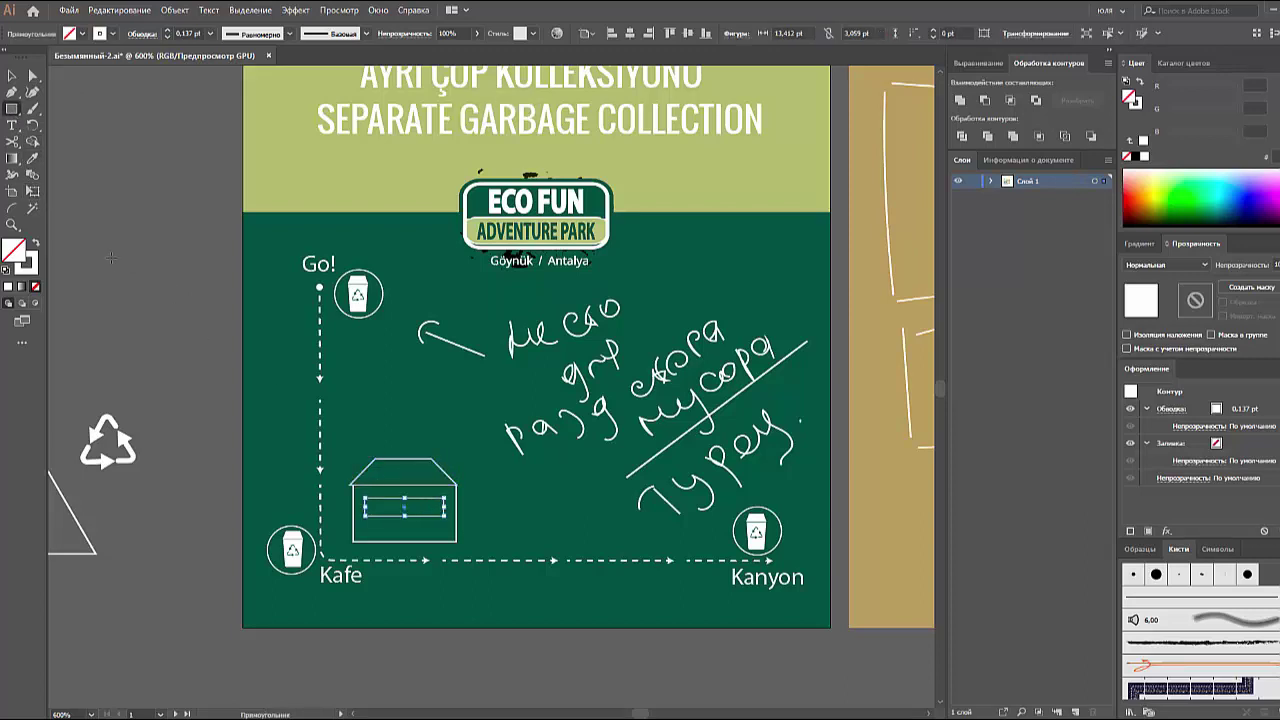
- Centre the house horizontally, move it left toward the Kafe corner and shrink it
key(v)
click(499, 522)
click(406, 514)
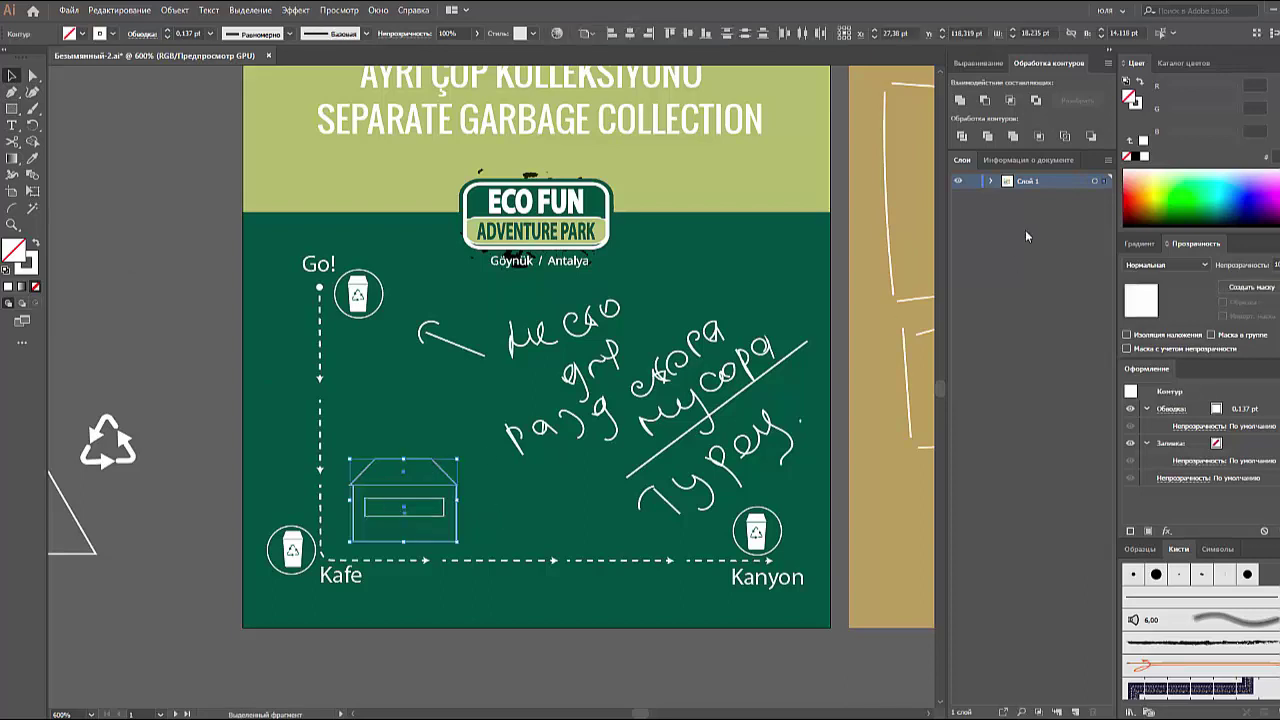
click(978, 62)
click(983, 101)
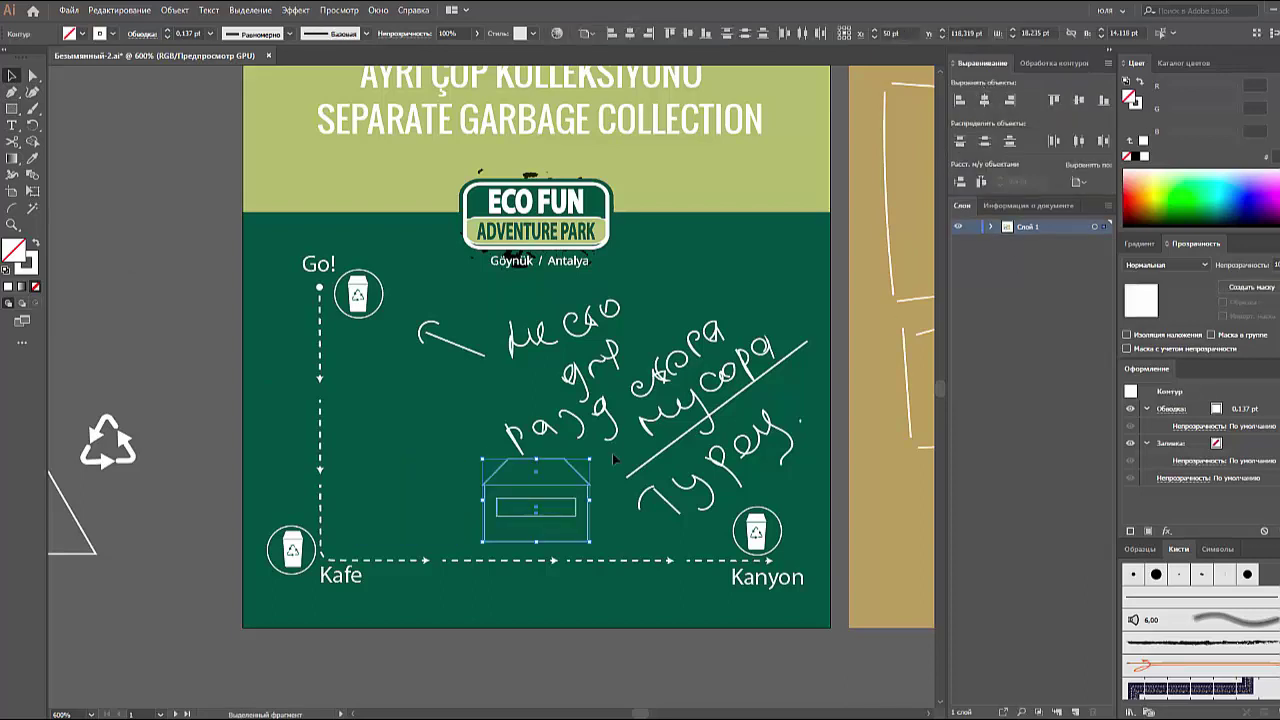
click(458, 484)
click(546, 520)
drag(546, 520, 404, 521)
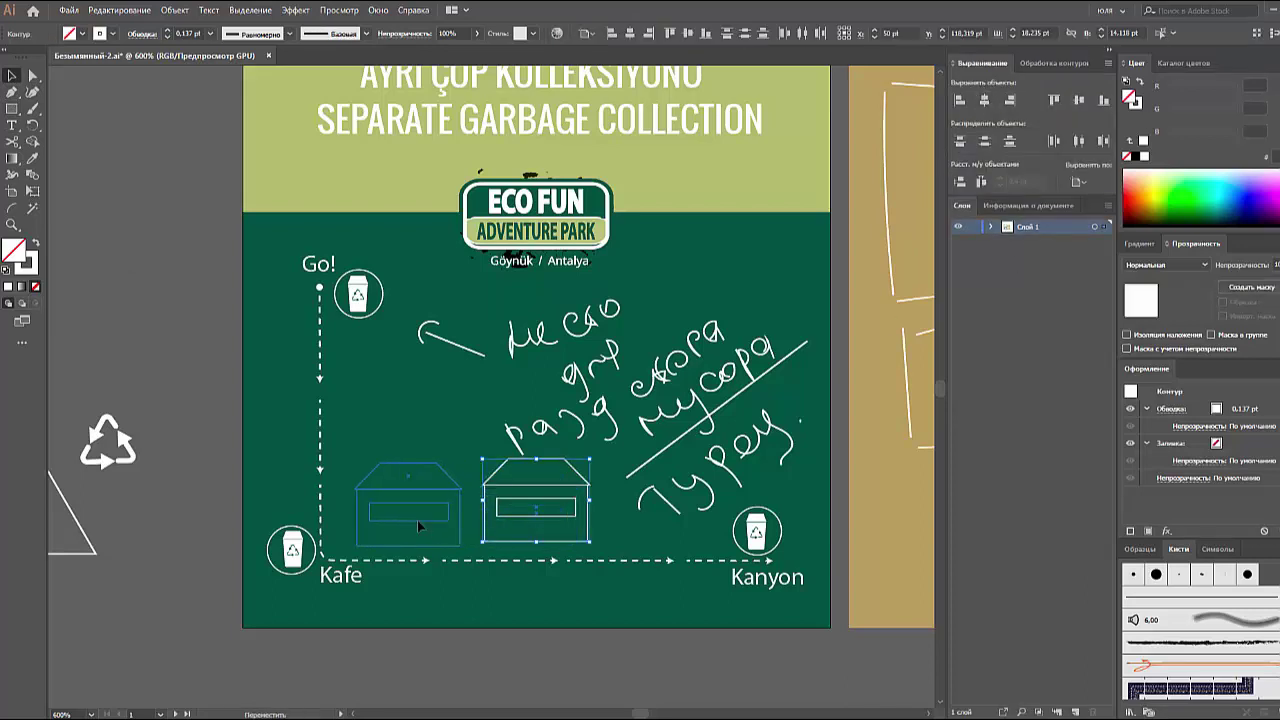
drag(470, 456, 407, 519)
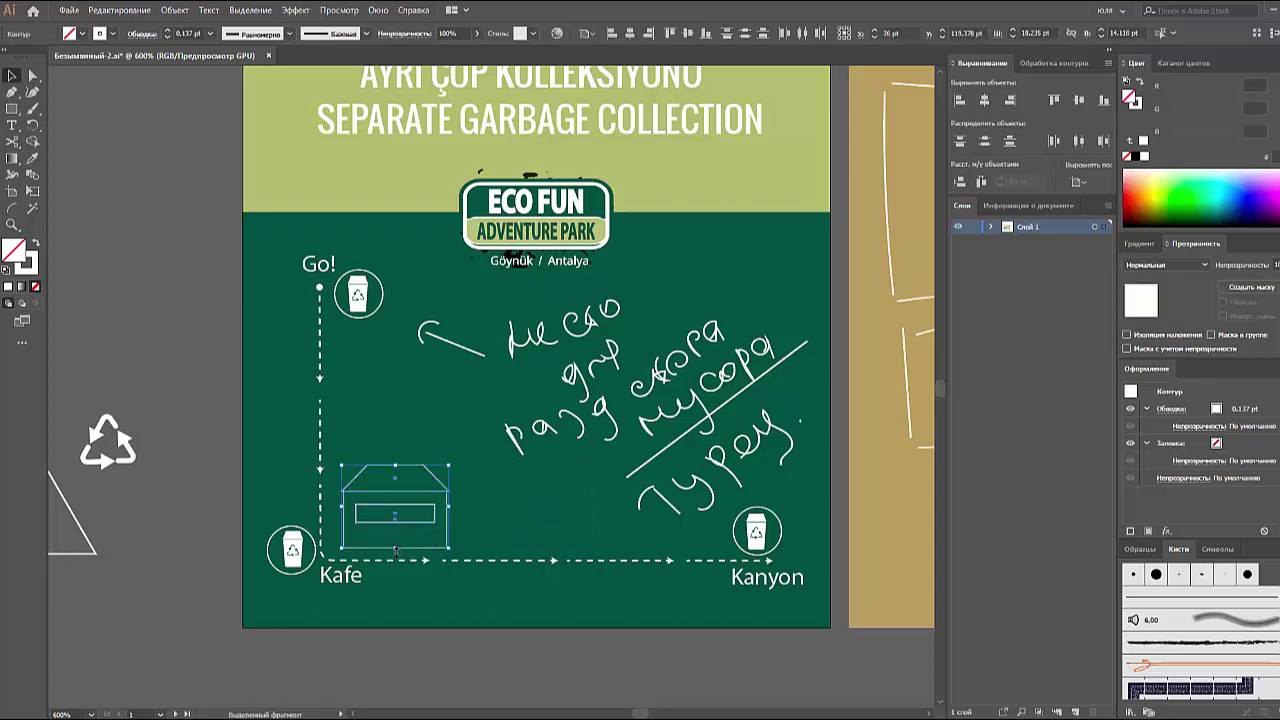
- Place the Kafe label above the house and delete the handwritten notes and ECO FUN logo
mouse_move(340, 575)
mouse_down()
mouse_move(418, 455)
mouse_move(352, 555)
mouse_up()
click(495, 507)
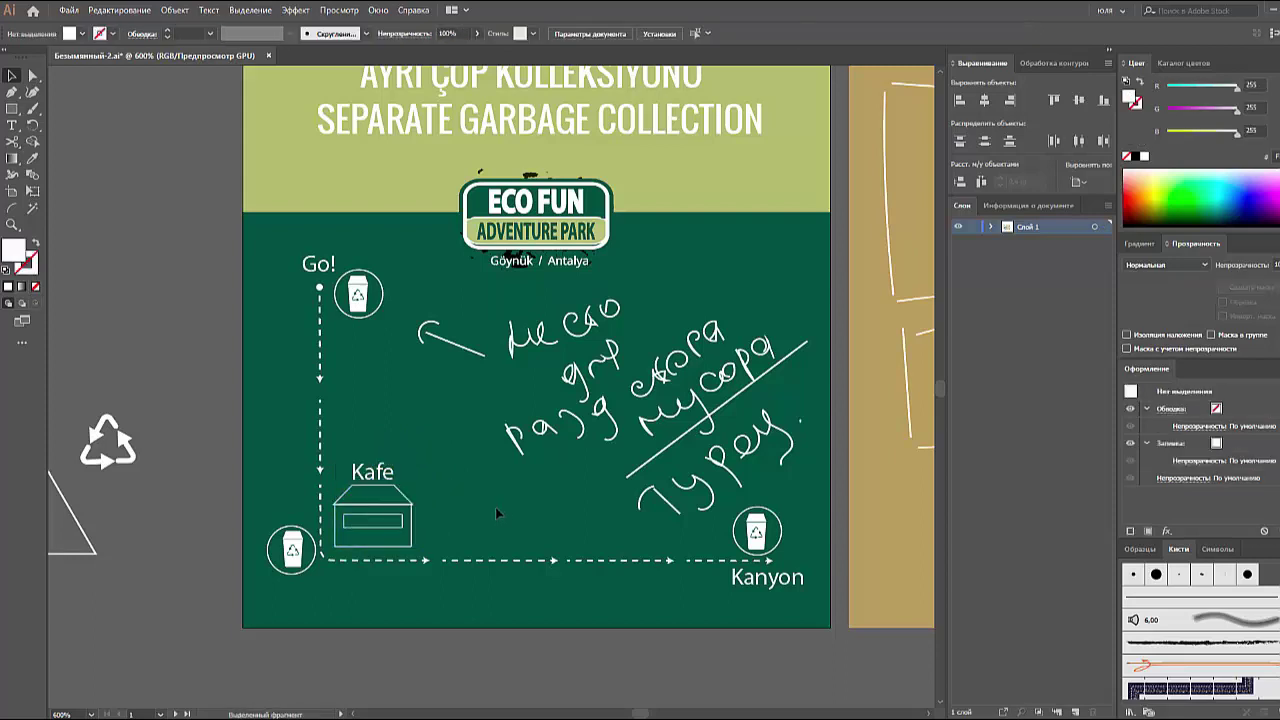
drag(440, 325, 793, 485)
key(Delete)
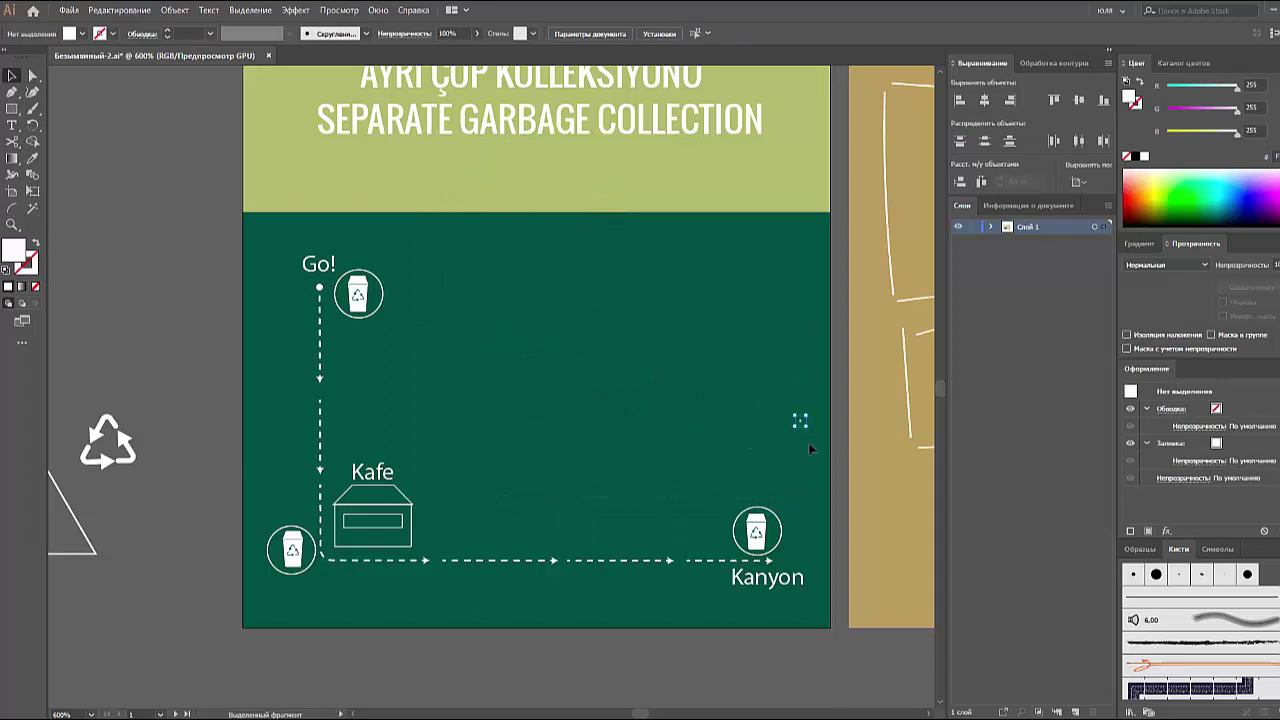
- Move the Kanyon cup icon left along the route and lower the Go! cup icon slightly
key(shift+x)
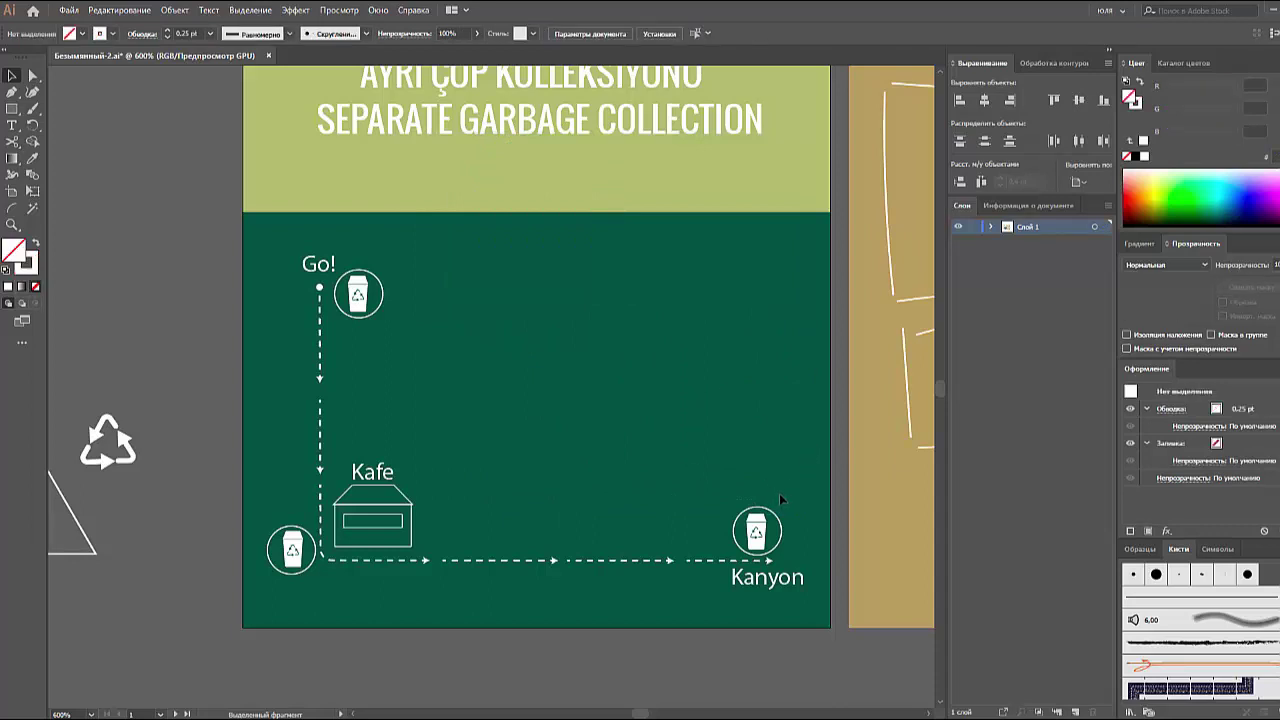
drag(743, 538, 720, 540)
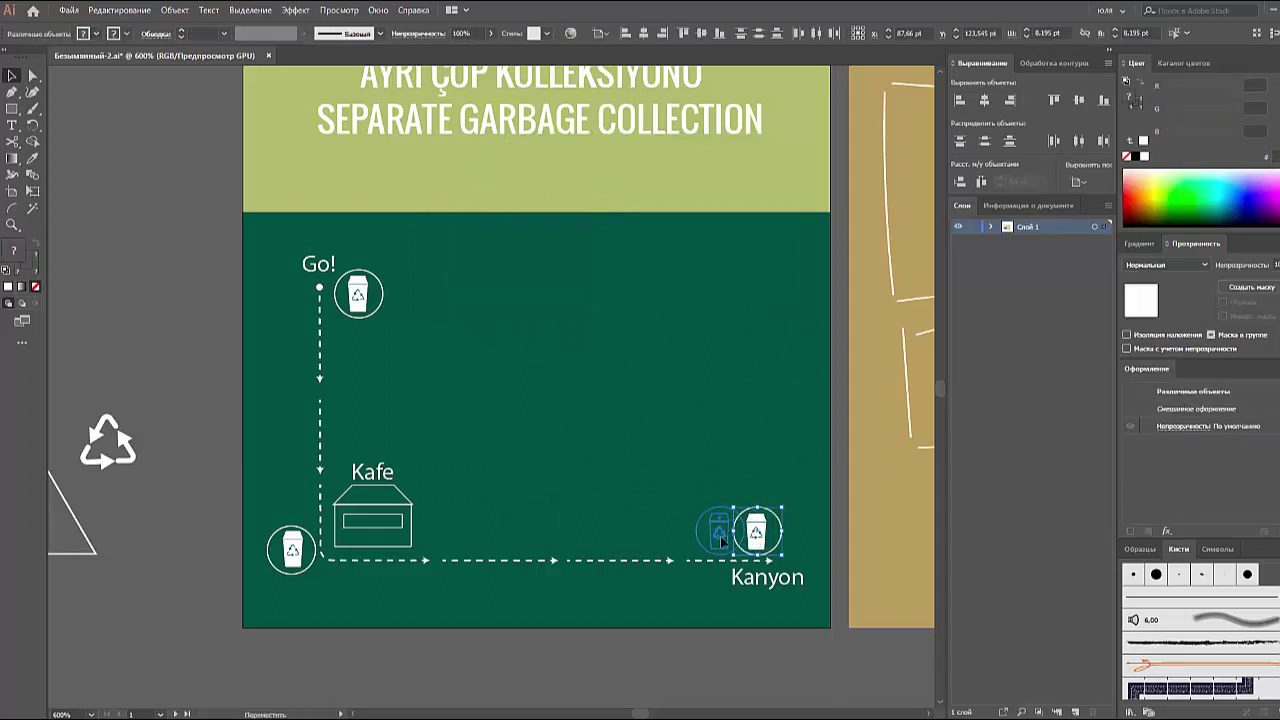
click(448, 428)
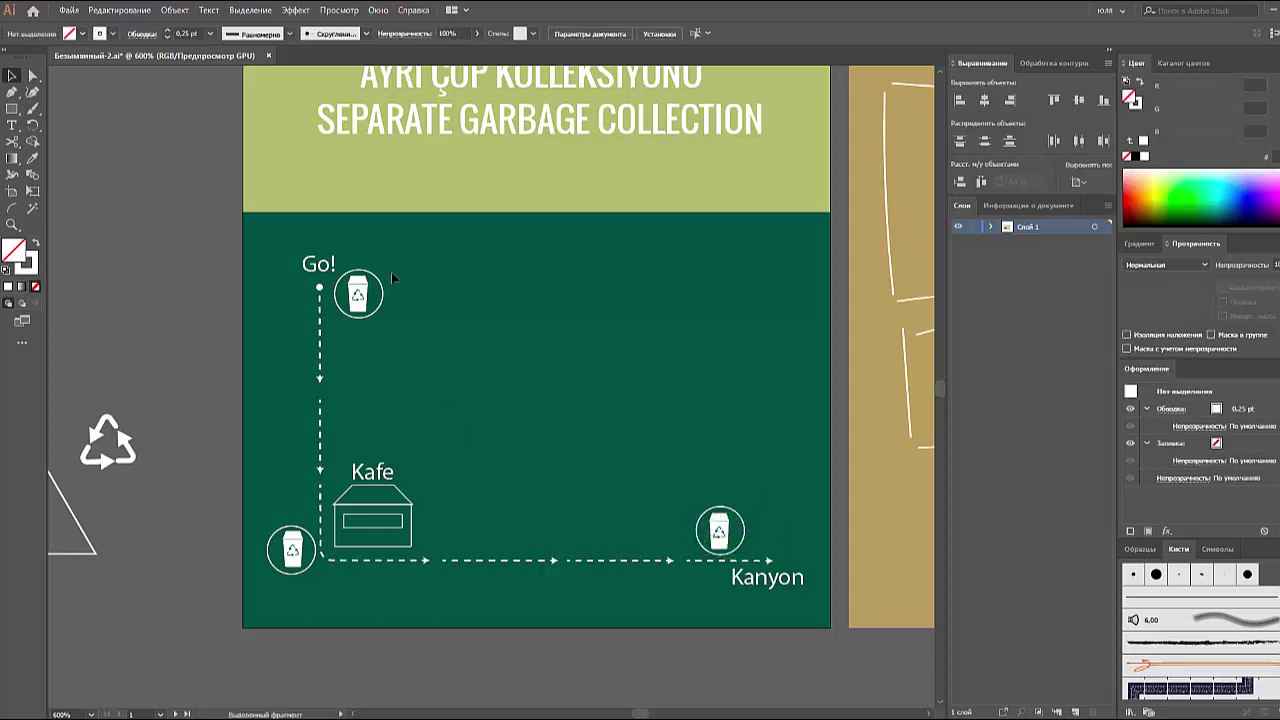
click(357, 316)
drag(356, 322, 356, 337)
click(408, 356)
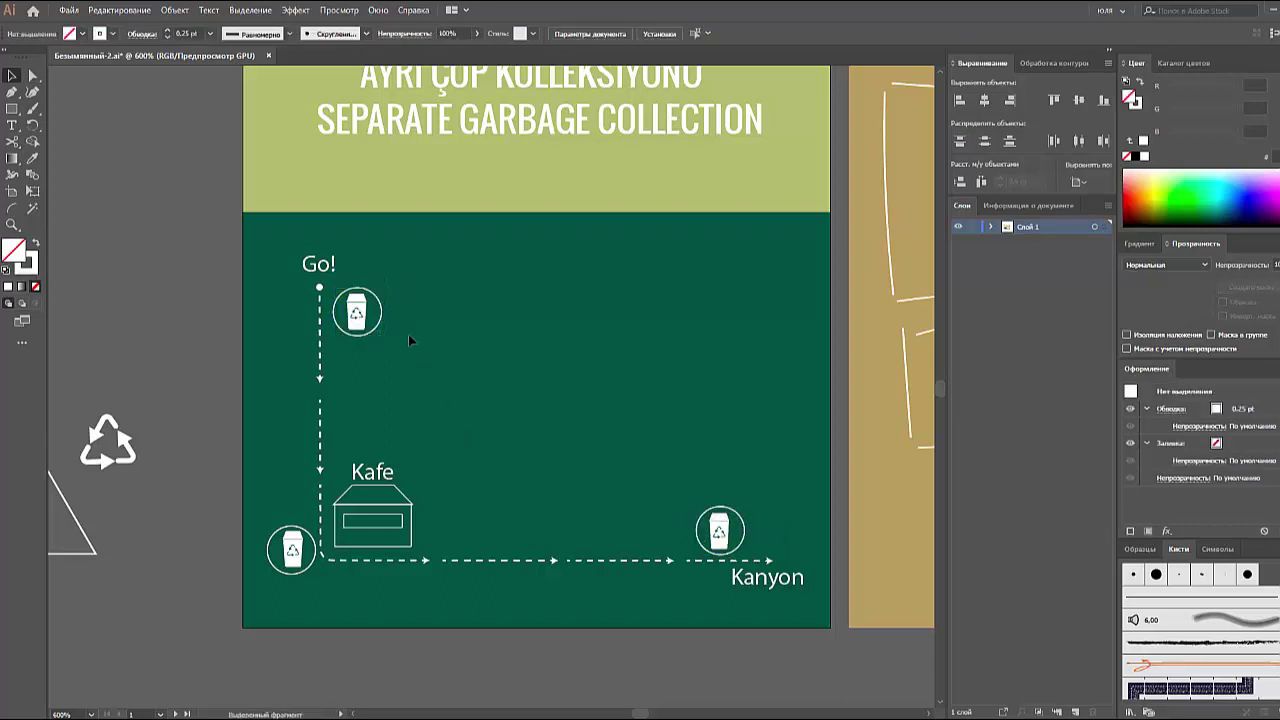
click(11, 108)
click(12, 76)
- Move the Go! bin icon to the left pasteboard and drag the recycle symbol onto the green panel
key(ctrl+minus)
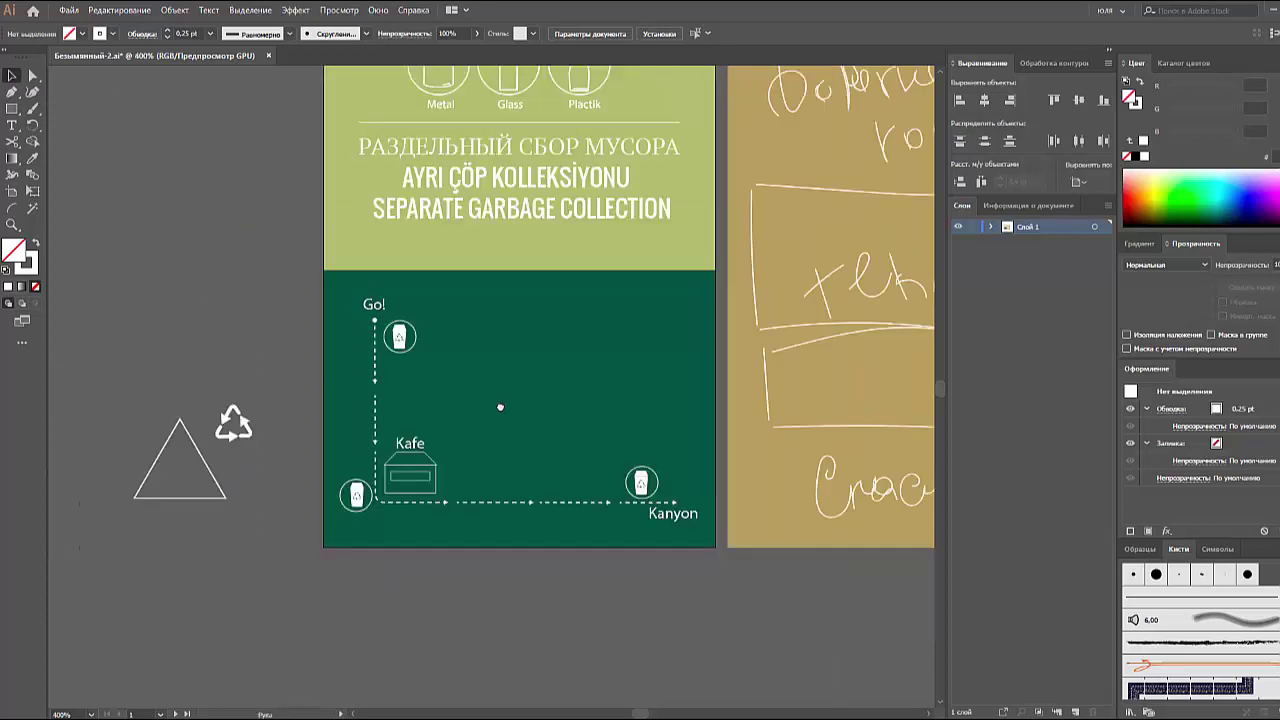
scroll(494, 408, right, 1)
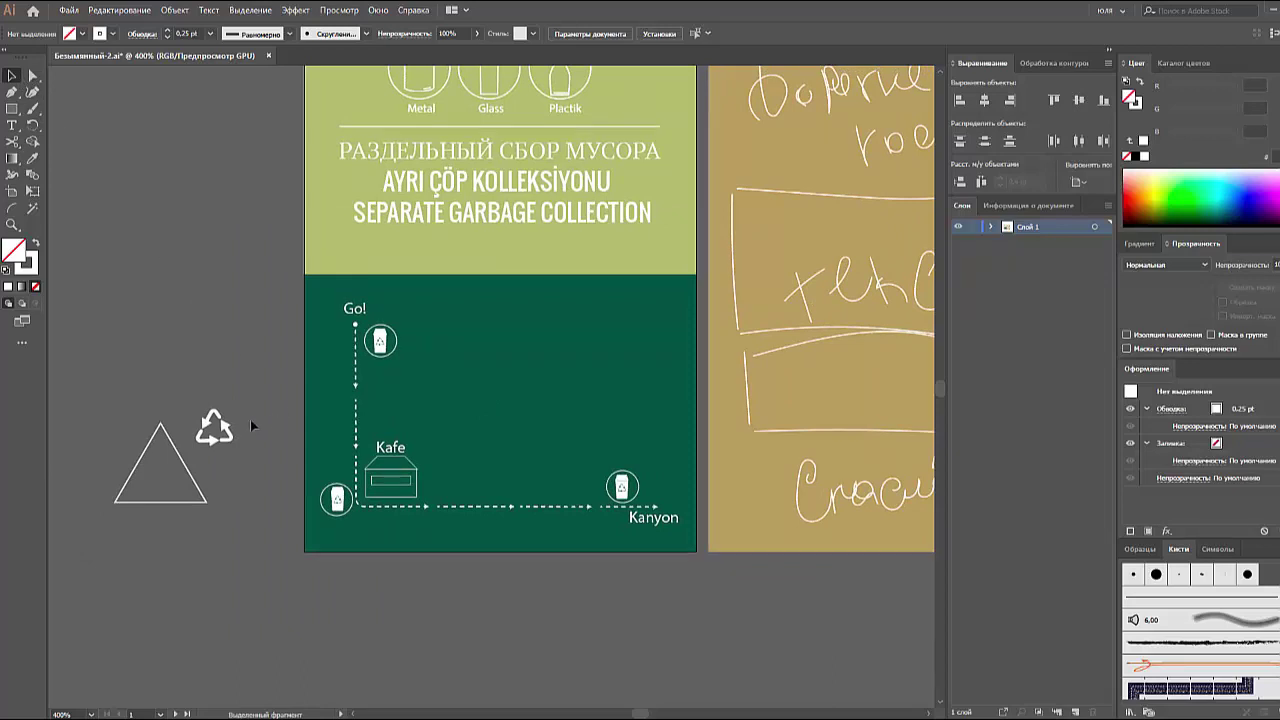
click(205, 442)
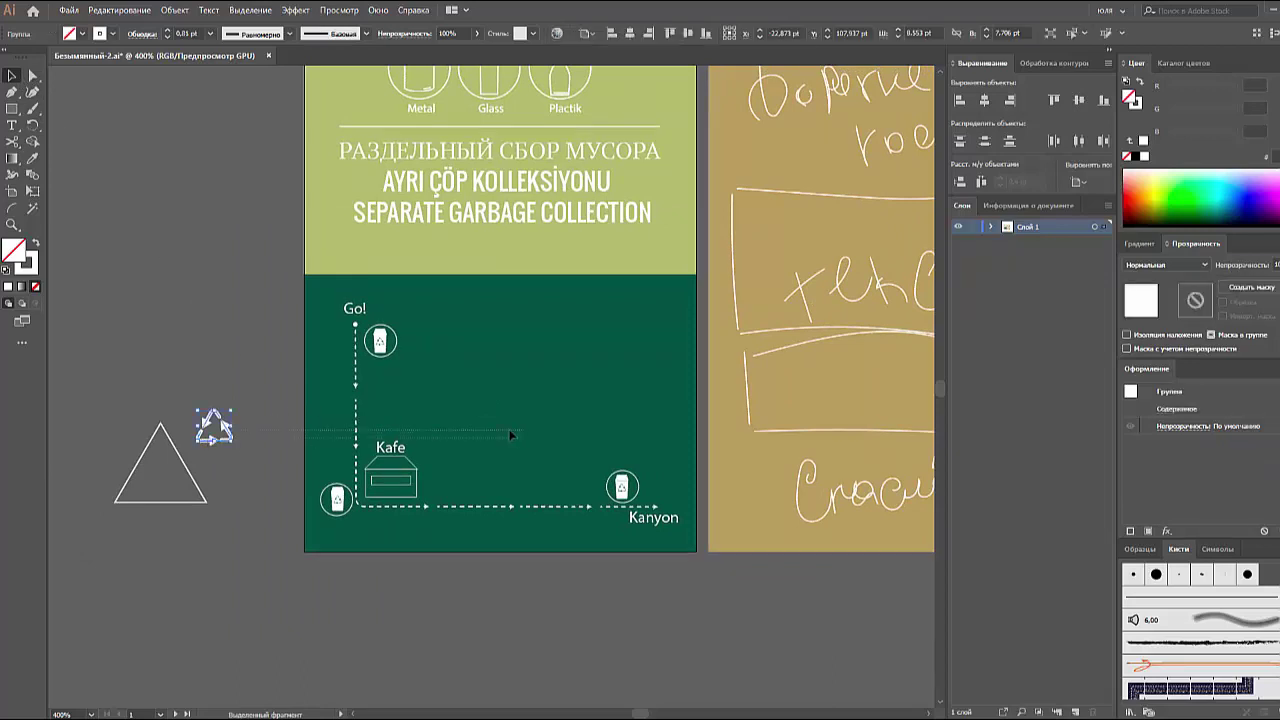
click(474, 426)
click(226, 442)
click(380, 341)
click(398, 391)
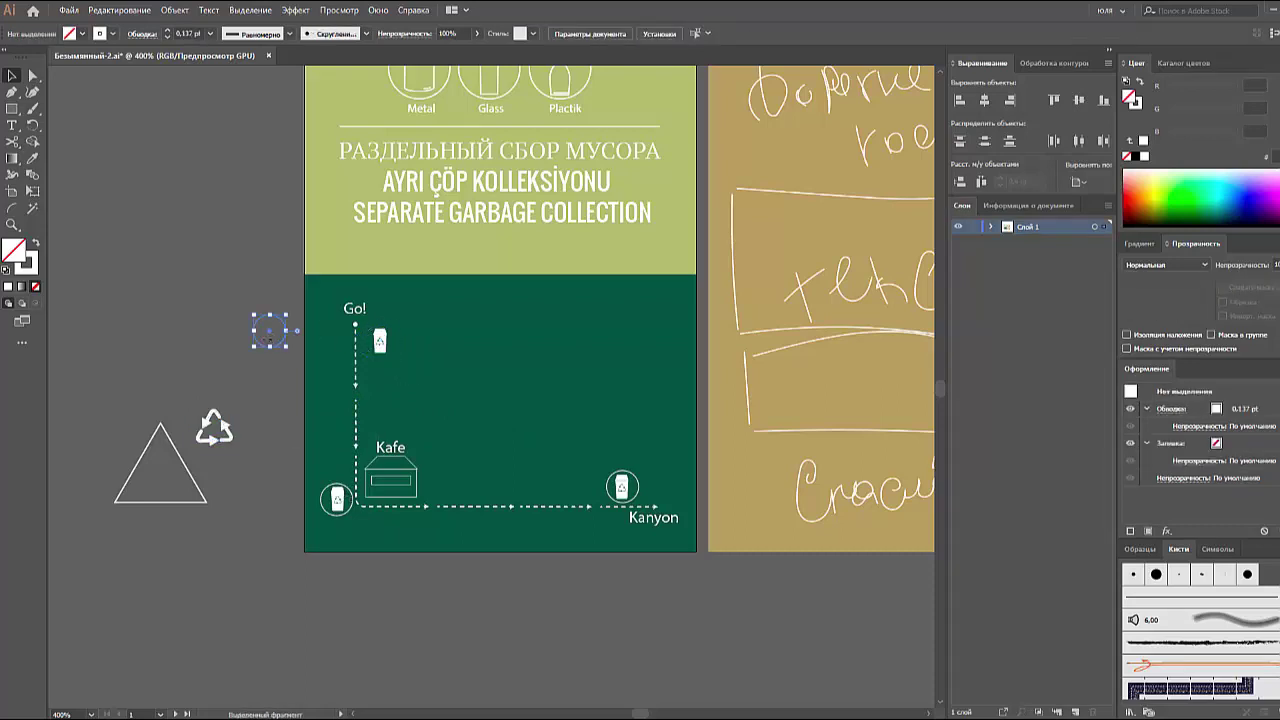
click(380, 342)
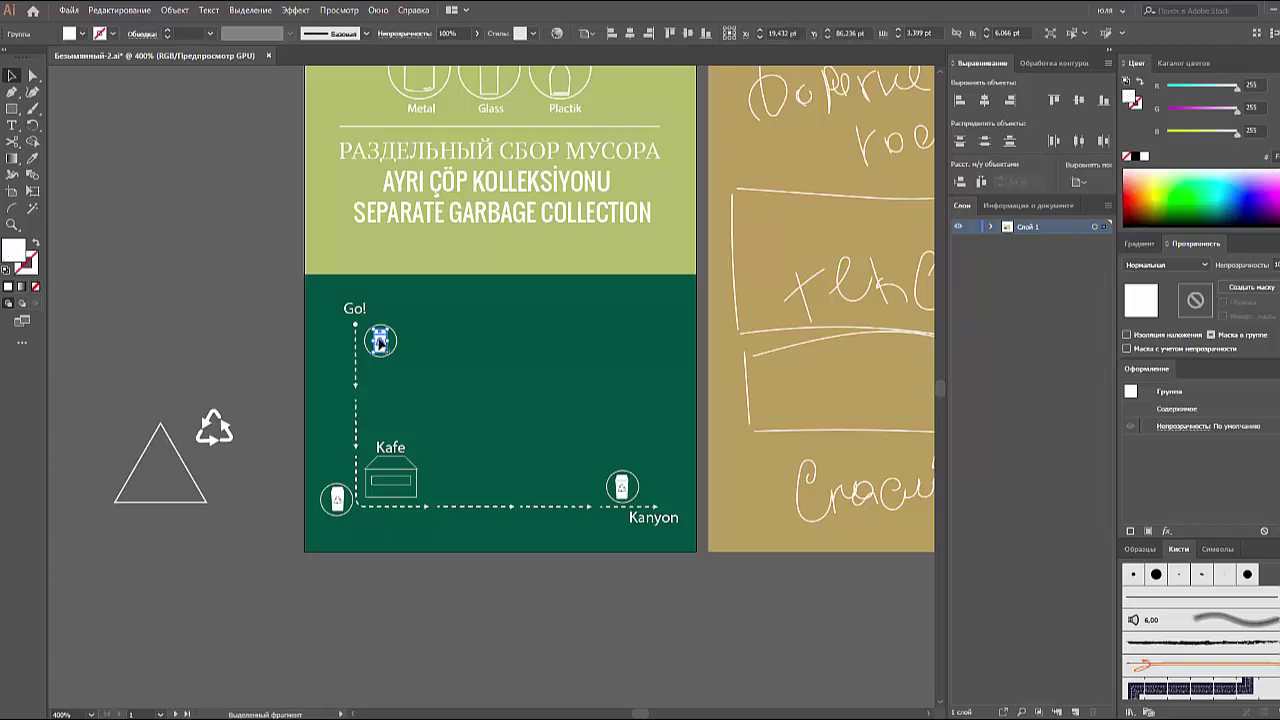
drag(380, 342, 252, 340)
drag(218, 435, 457, 398)
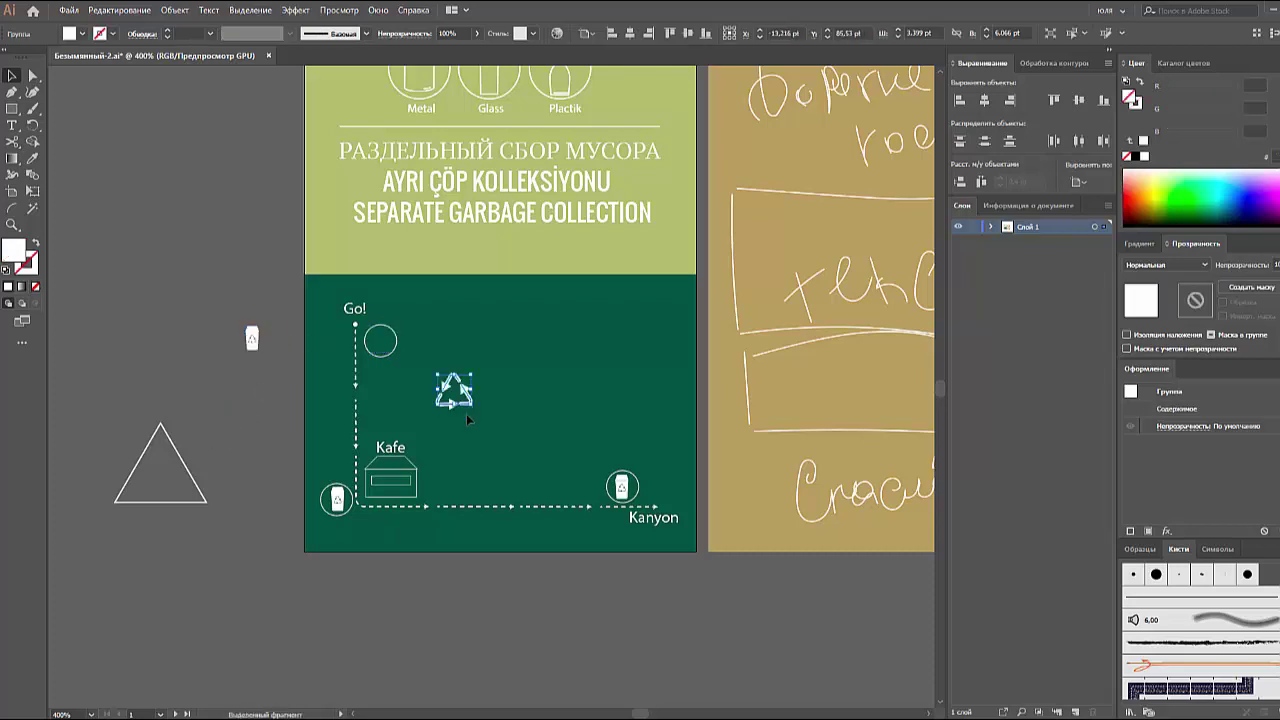
click(480, 420)
- Put the recycle symbol into the empty circle, centred horizontally and vertically
scroll(355, 323, up, 5)
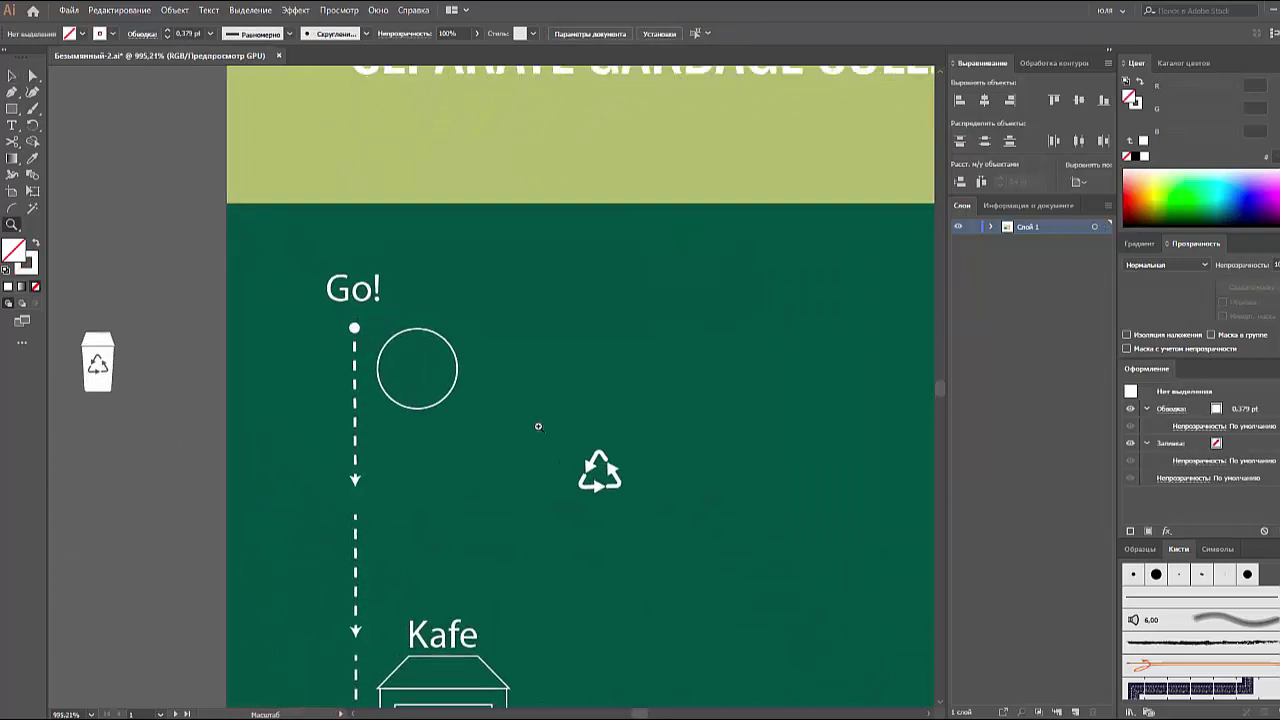
drag(614, 484, 430, 385)
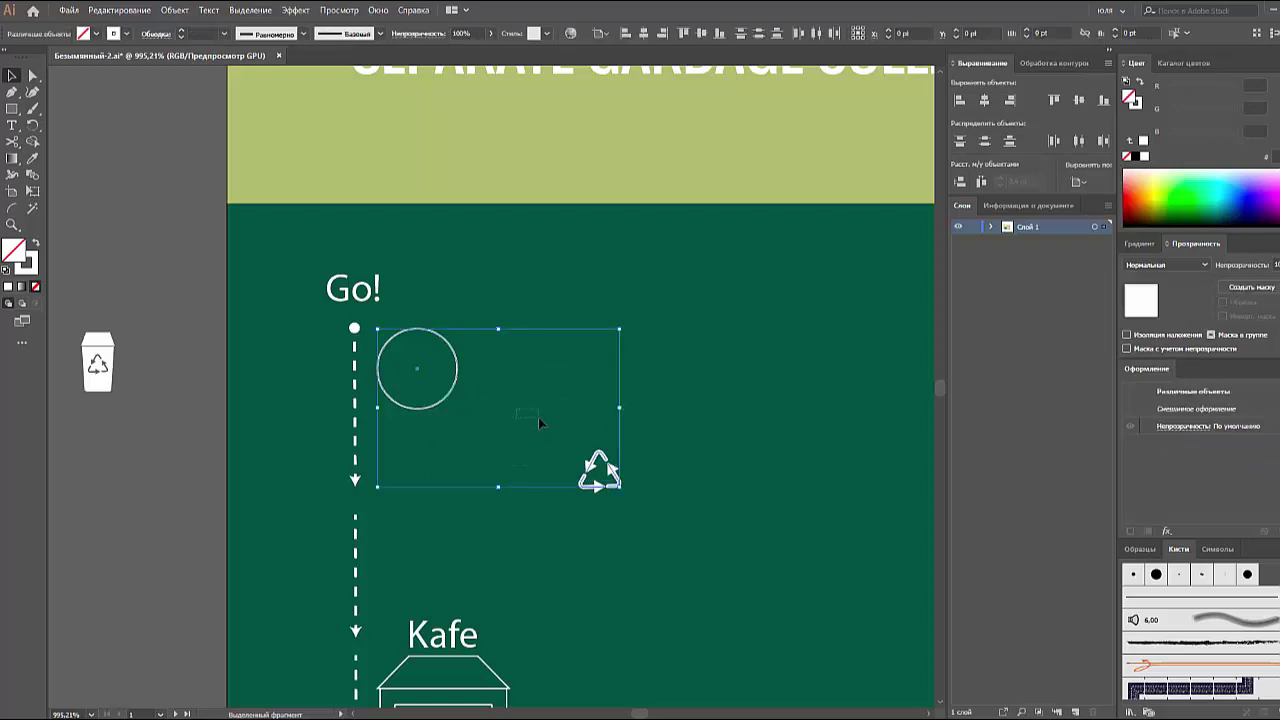
click(538, 417)
drag(610, 468, 425, 372)
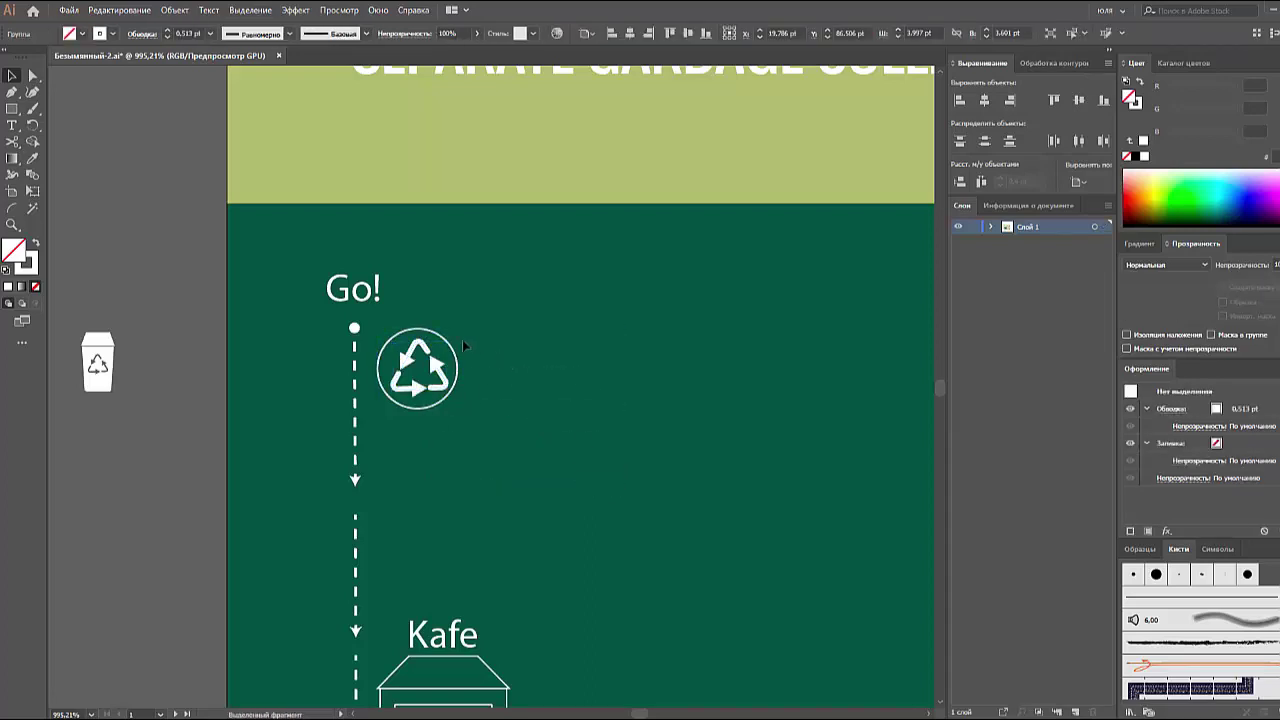
drag(365, 420, 860, 307)
click(985, 106)
click(1079, 100)
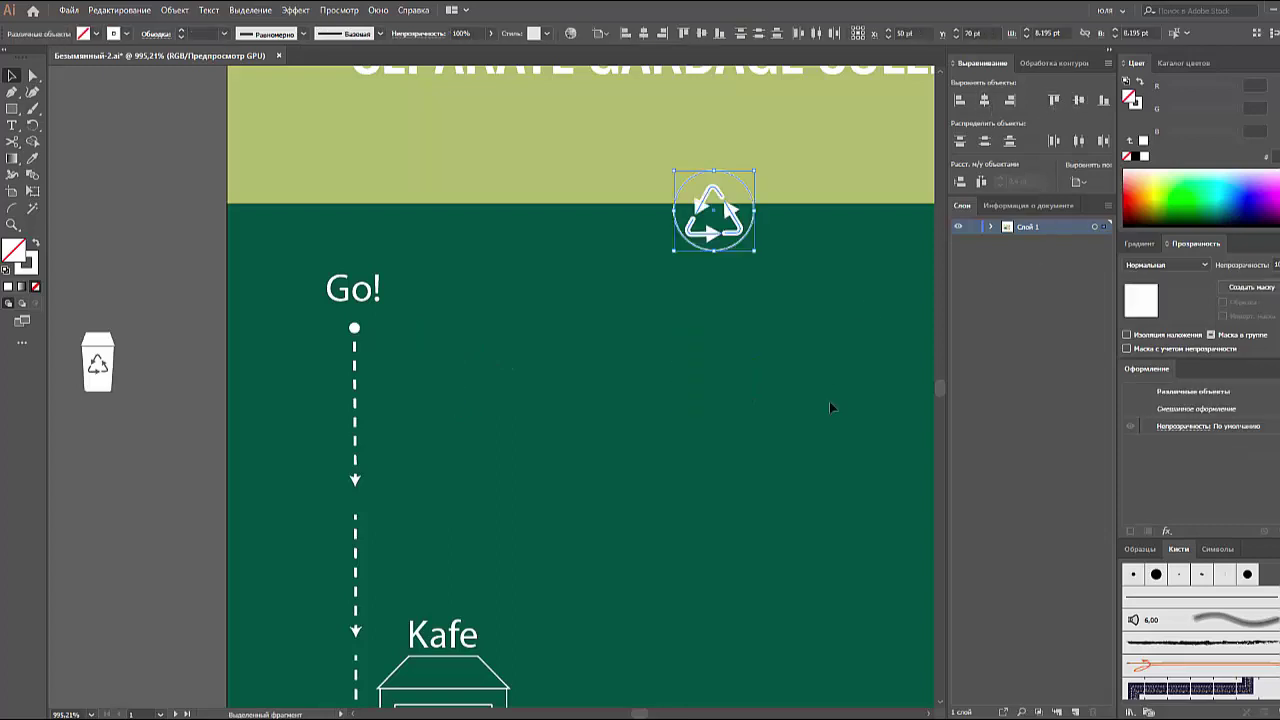
- Move the circled recycle icon beside the dashed route just below Go!
click(474, 368)
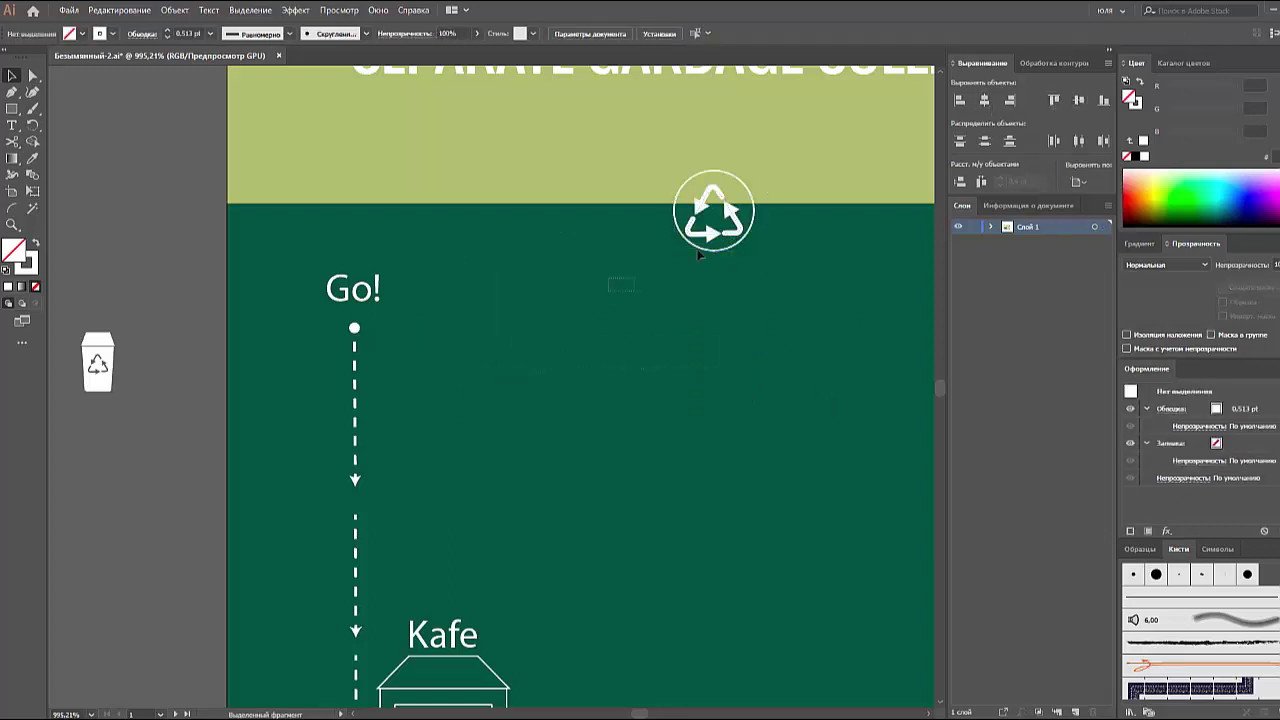
drag(735, 232, 495, 324)
click(470, 350)
click(722, 226)
drag(694, 248, 410, 386)
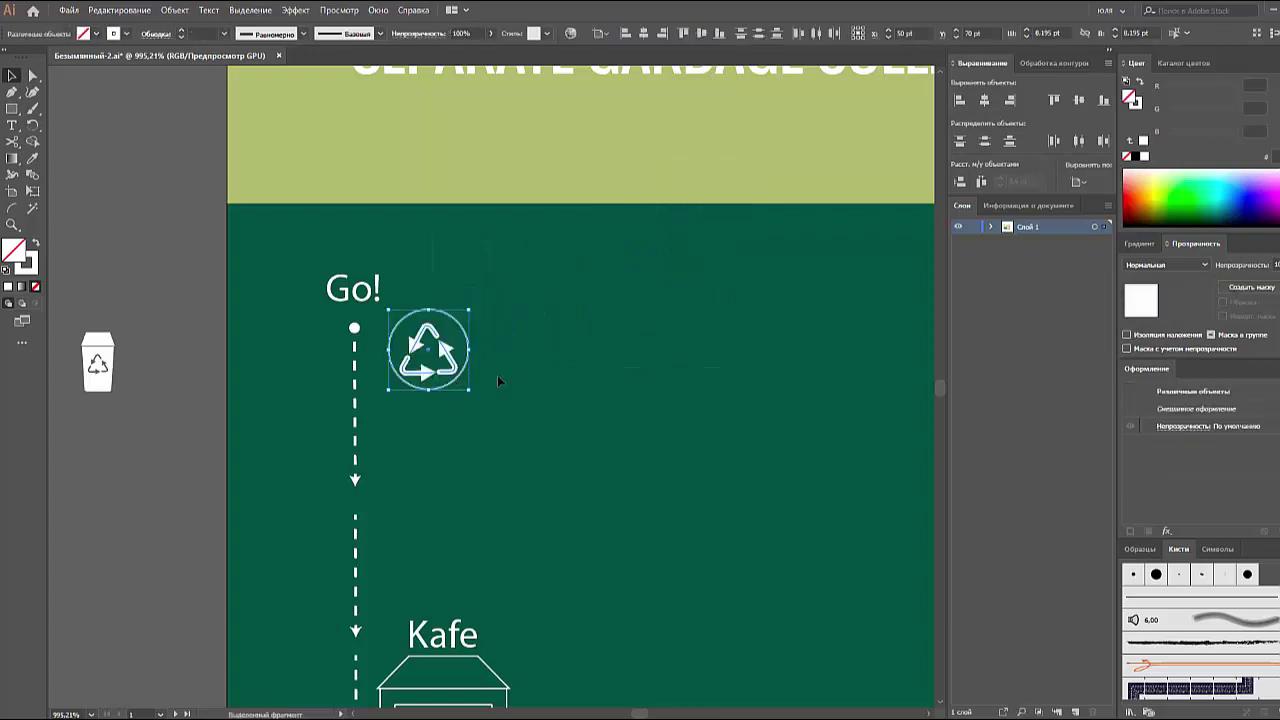
click(472, 345)
- Resize the circled recycle icon and return the trash-bin icon to the pasteboard
click(472, 351)
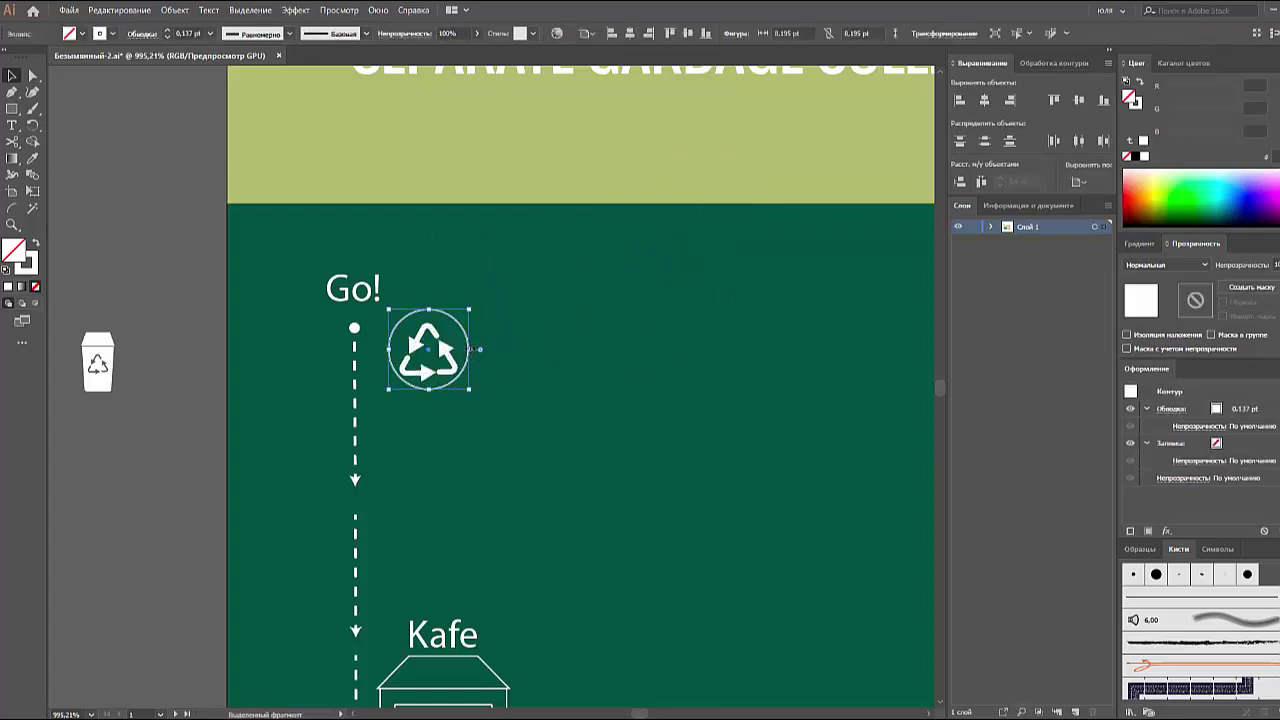
drag(470, 349, 478, 349)
click(229, 400)
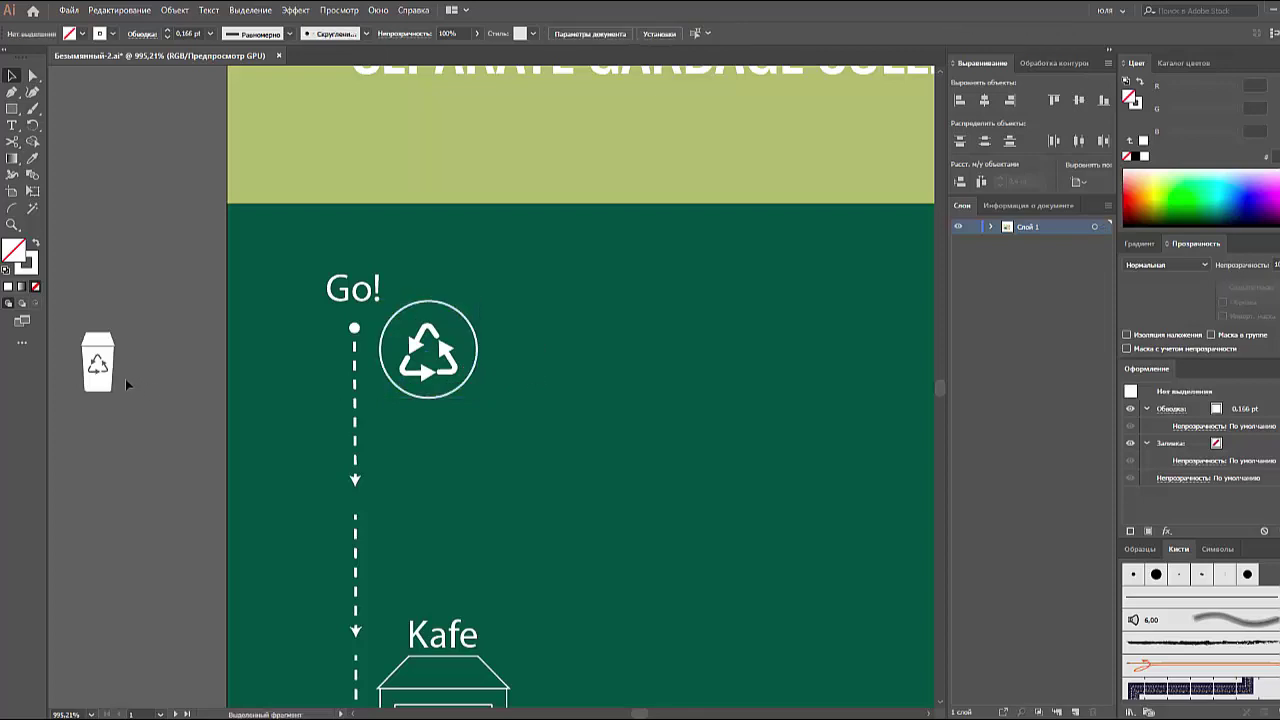
mouse_move(103, 385)
mouse_down()
mouse_move(437, 292)
mouse_move(398, 262)
mouse_move(473, 325)
mouse_move(117, 400)
mouse_up()
click(473, 330)
click(427, 352)
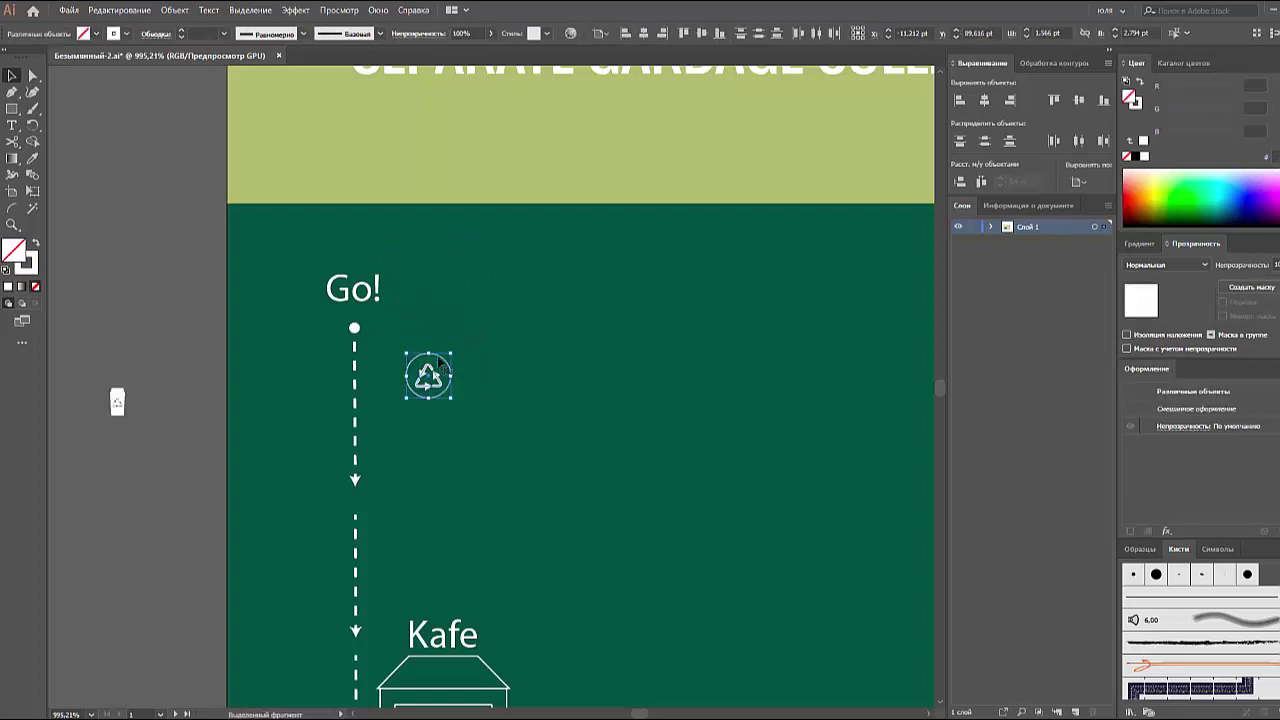
click(532, 352)
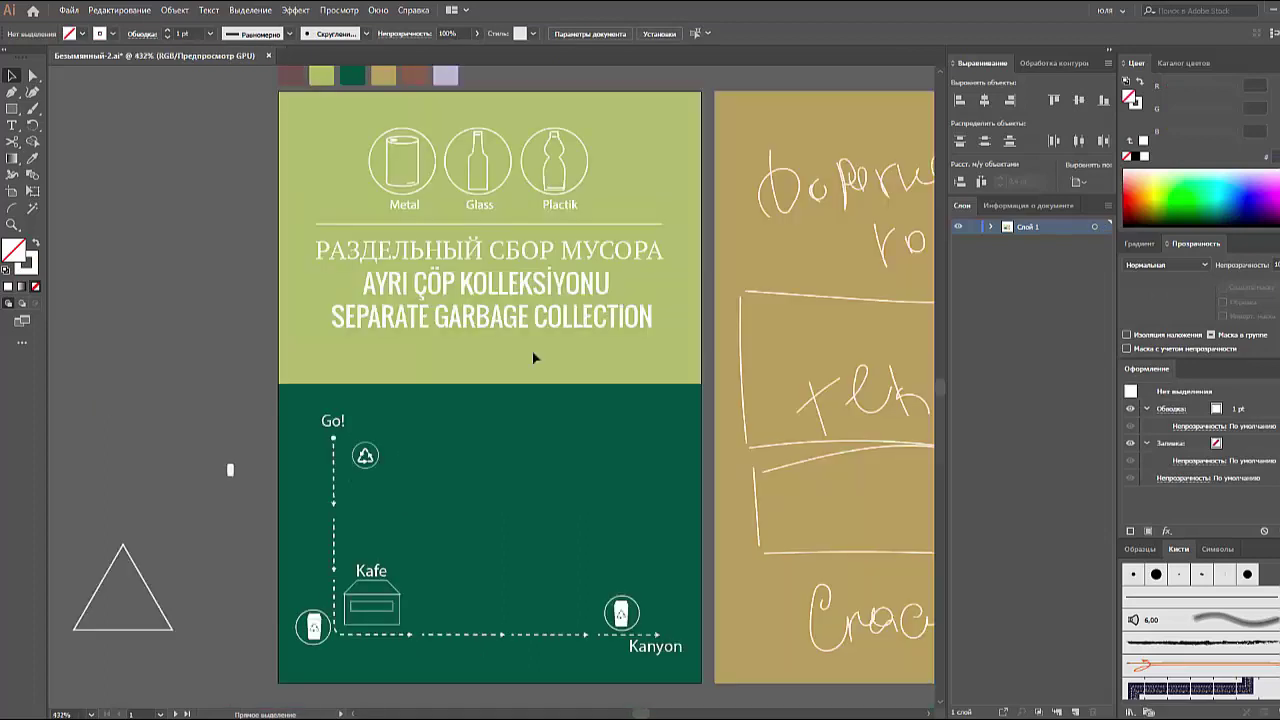
- Place an enlarged copy of the recycle arrows on the pasteboard
key(ctrl+0)
key(ctrl+plus)
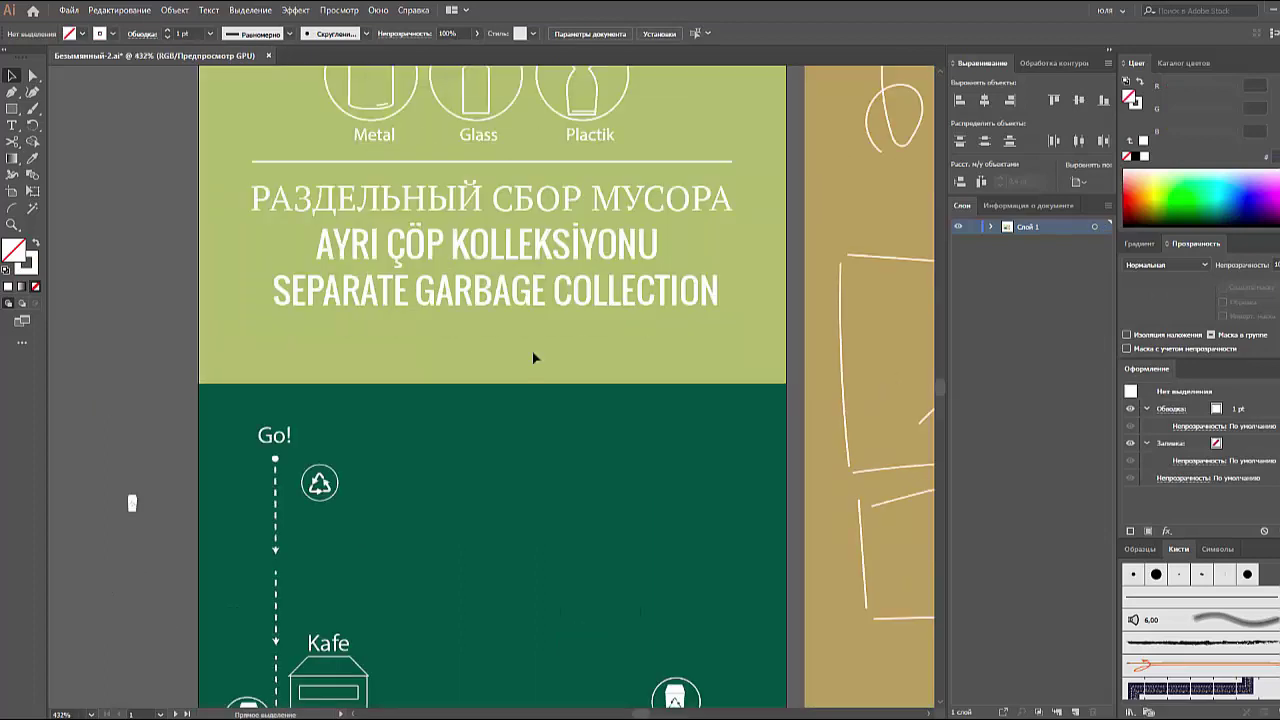
key(ctrl+minus)
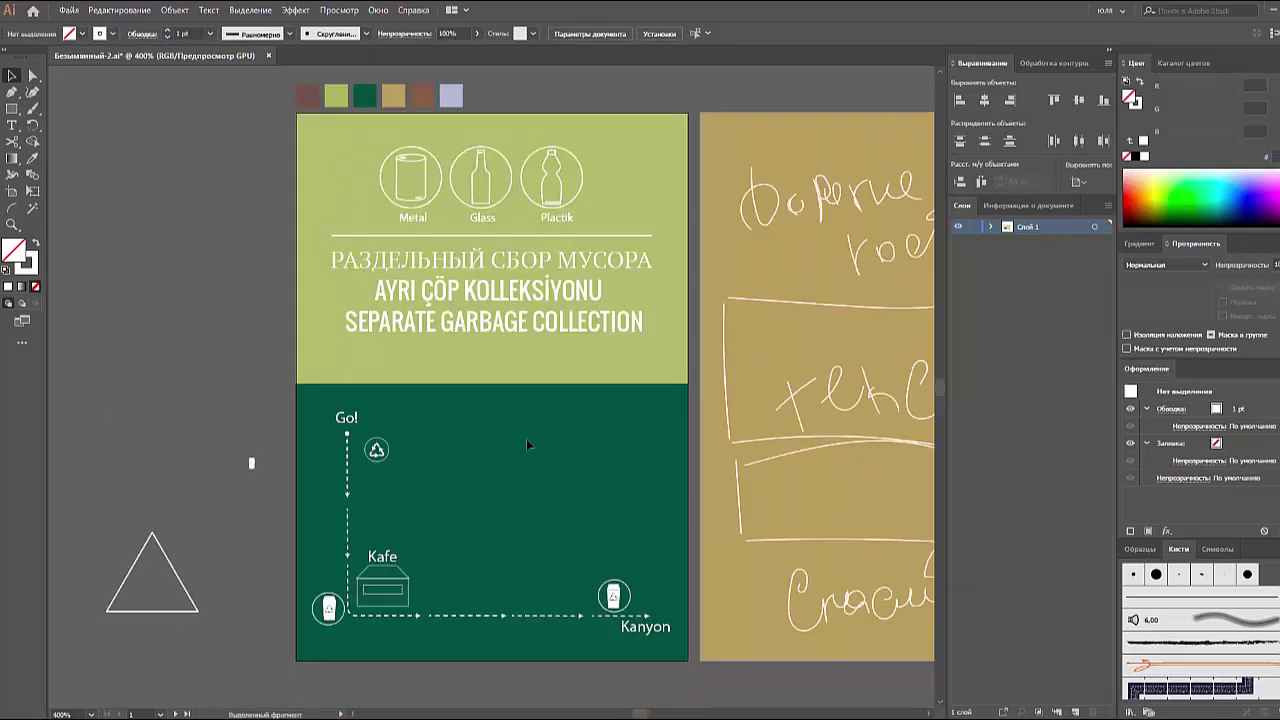
scroll(526, 439, right, 2)
scroll(526, 439, down, 1)
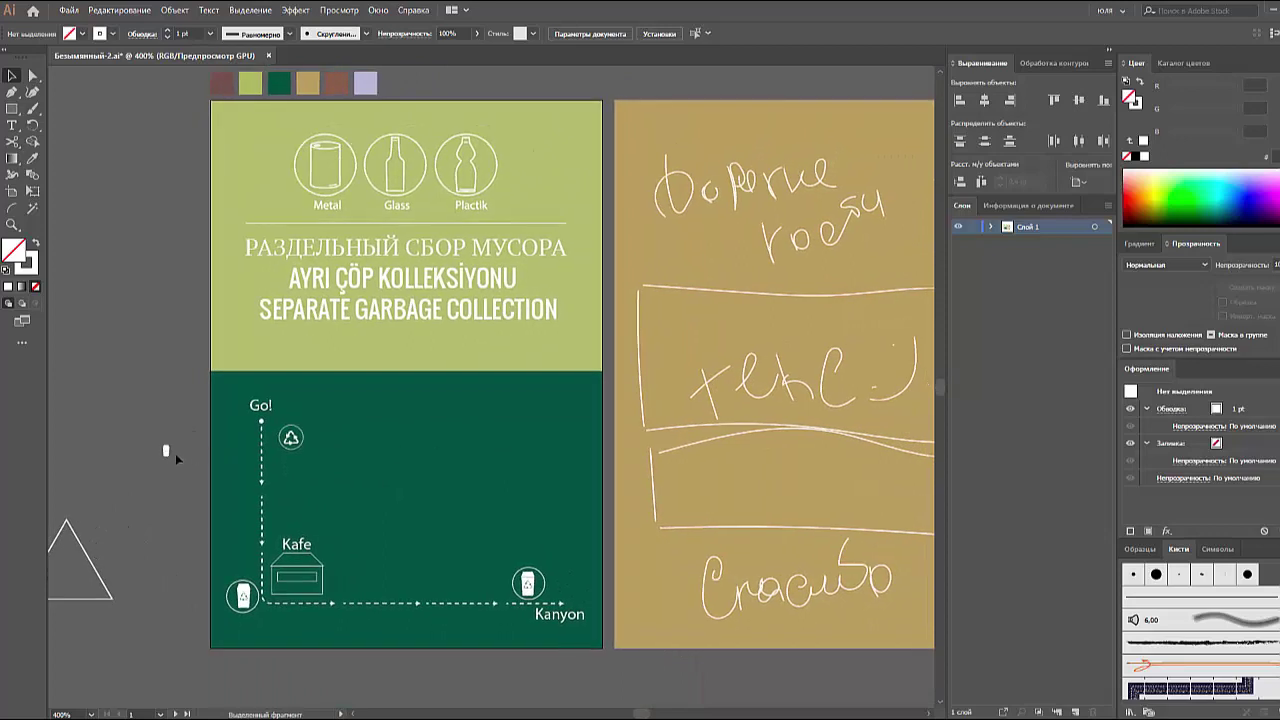
click(291, 438)
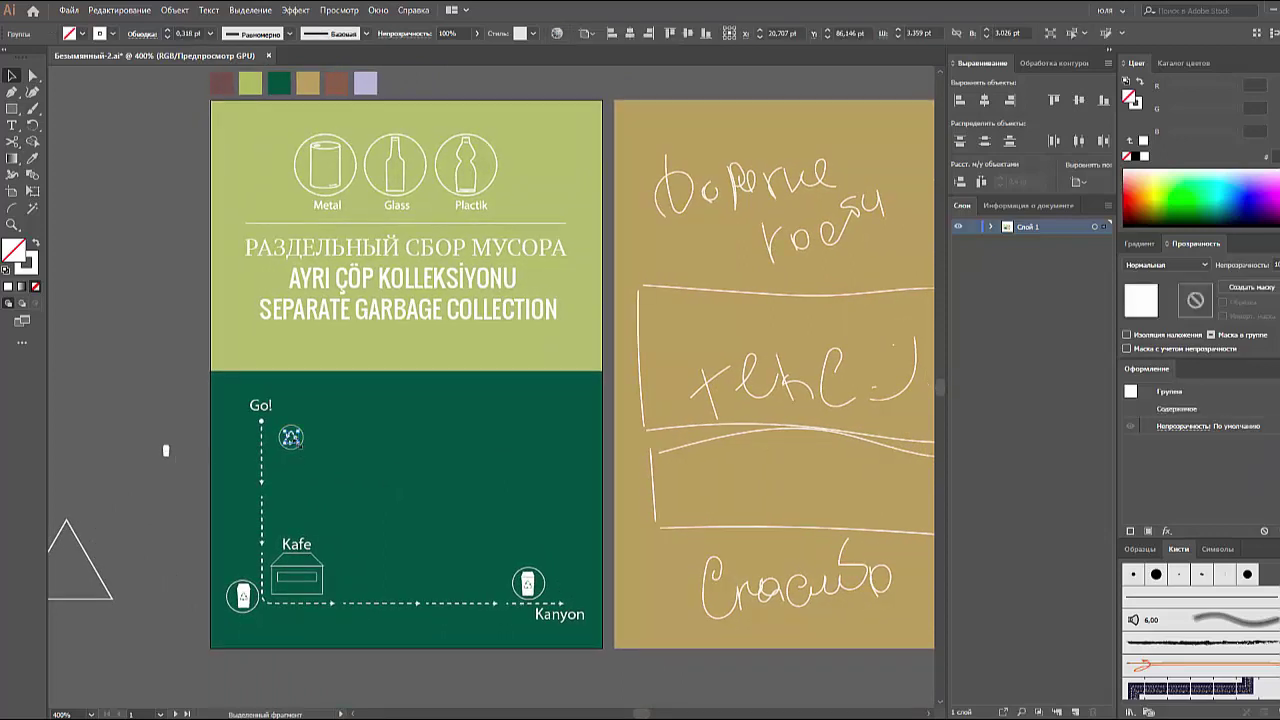
drag(295, 443, 159, 324)
drag(185, 292, 214, 276)
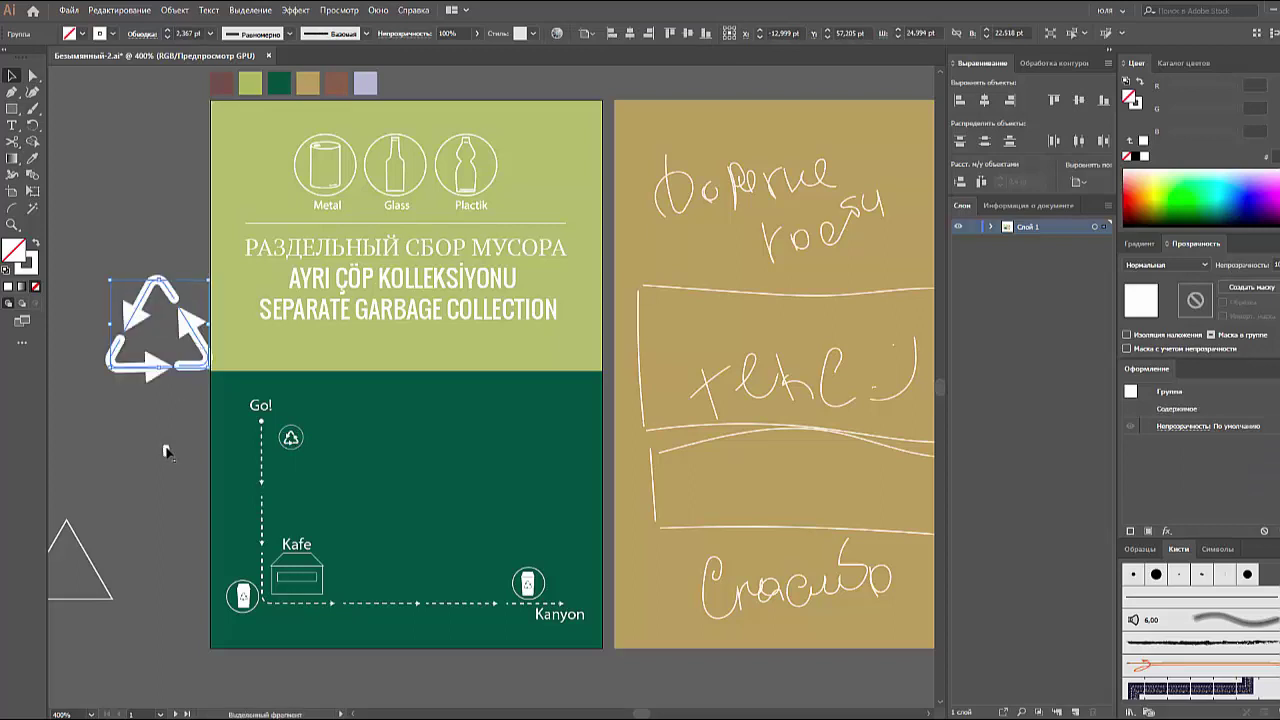
- Enlarge the bin icon to a large white bin and confirm the arrows' white fill
drag(175, 441, 195, 392)
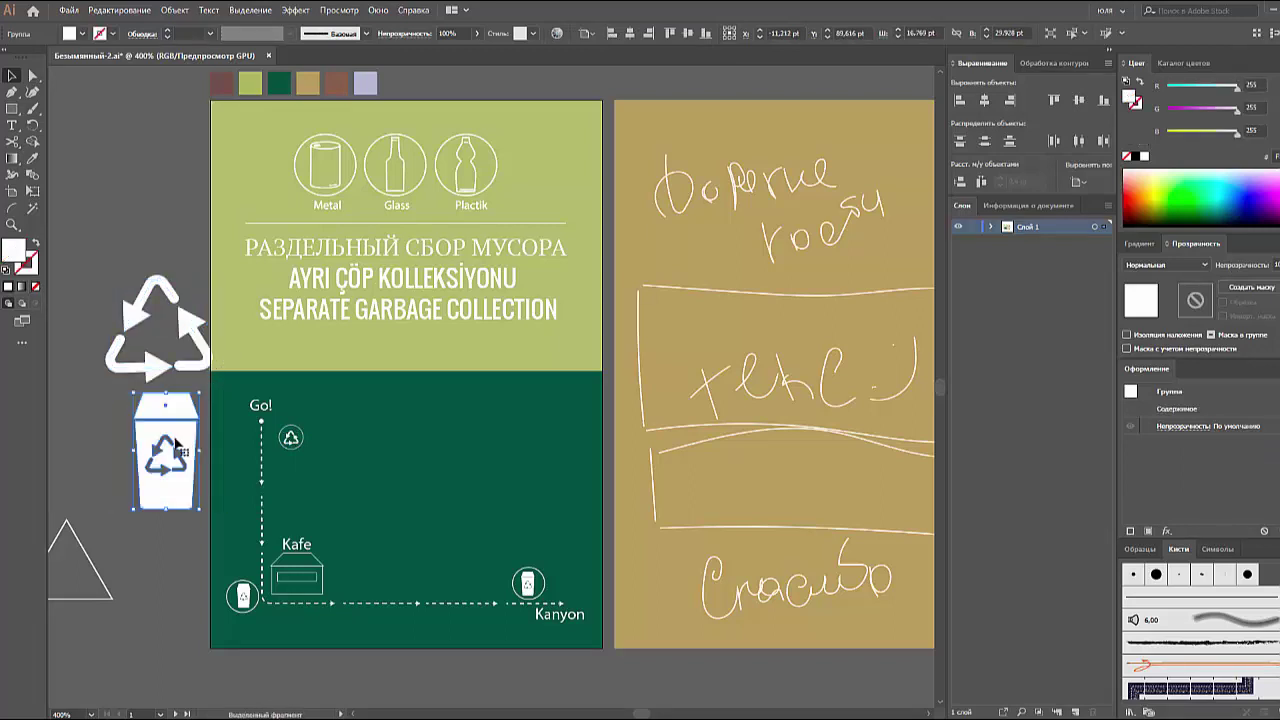
click(127, 312)
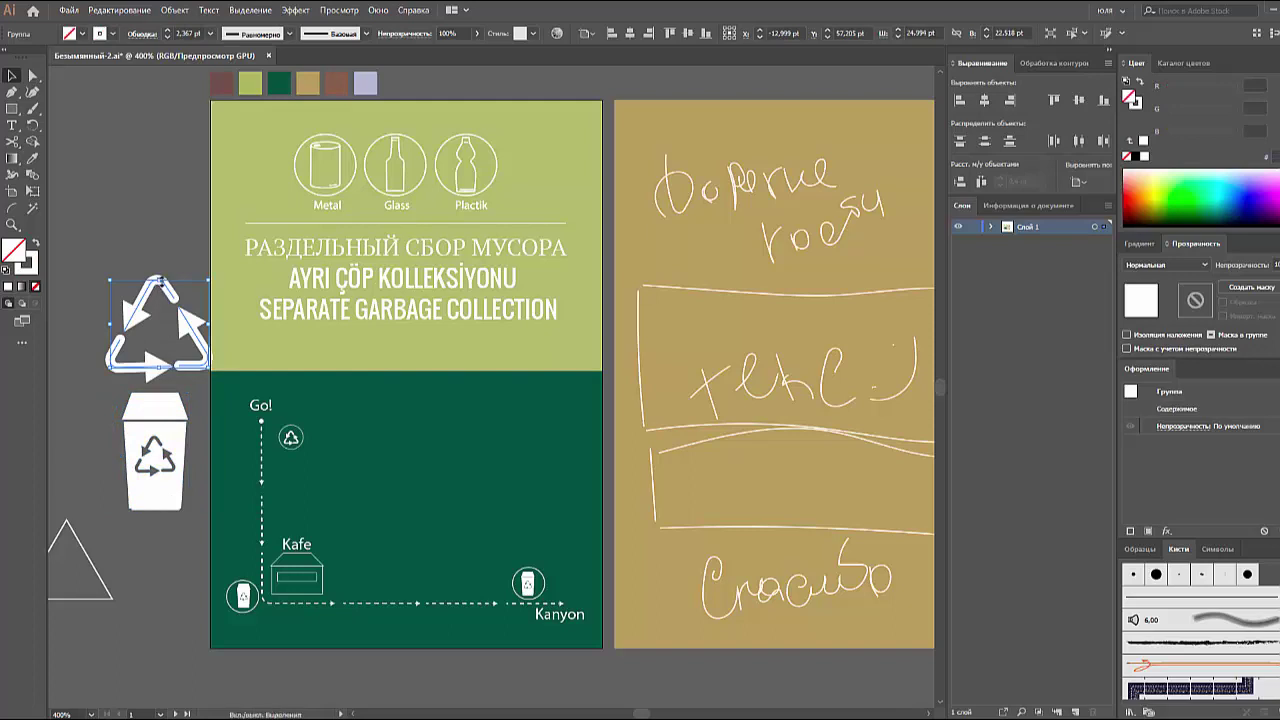
click(180, 320)
key(shift+x)
drag(183, 322, 183, 336)
key(shift+x)
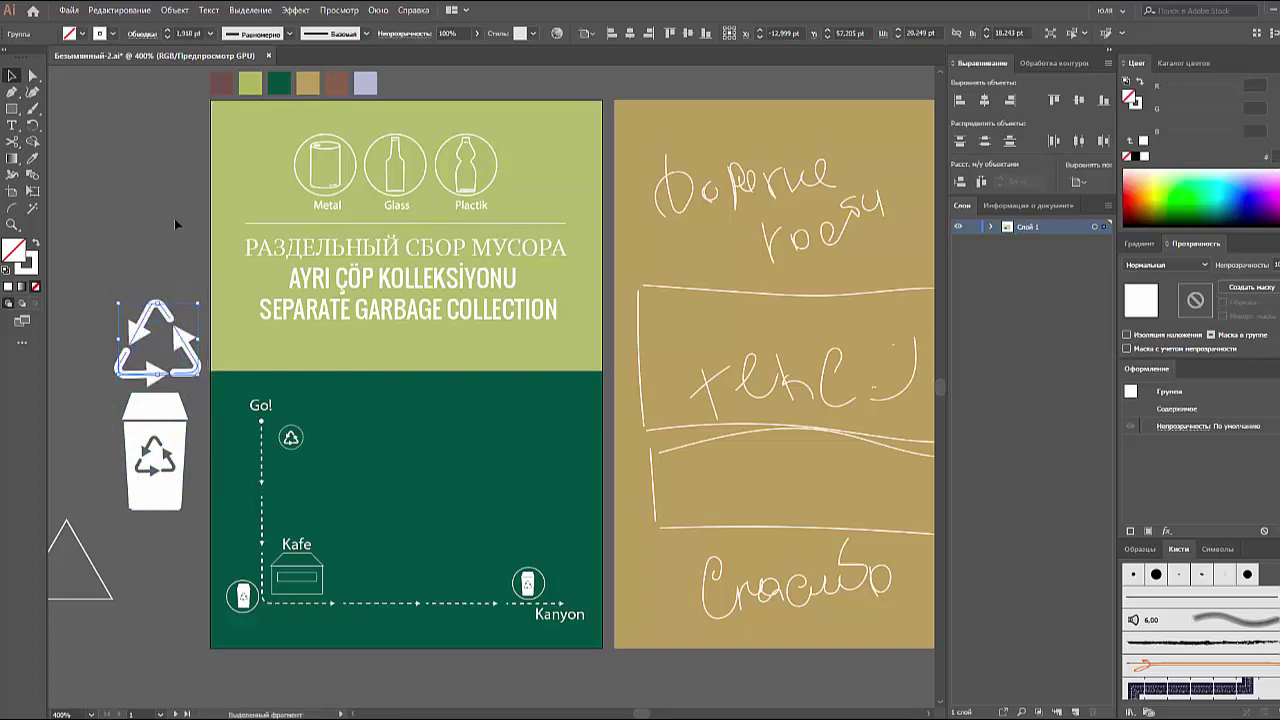
click(174, 218)
- Copy the Metal/Glass/Plactik icon row onto the pasteboard beside the poster
mouse_move(345, 206)
mouse_down()
mouse_move(70, 292)
mouse_move(112, 289)
mouse_up()
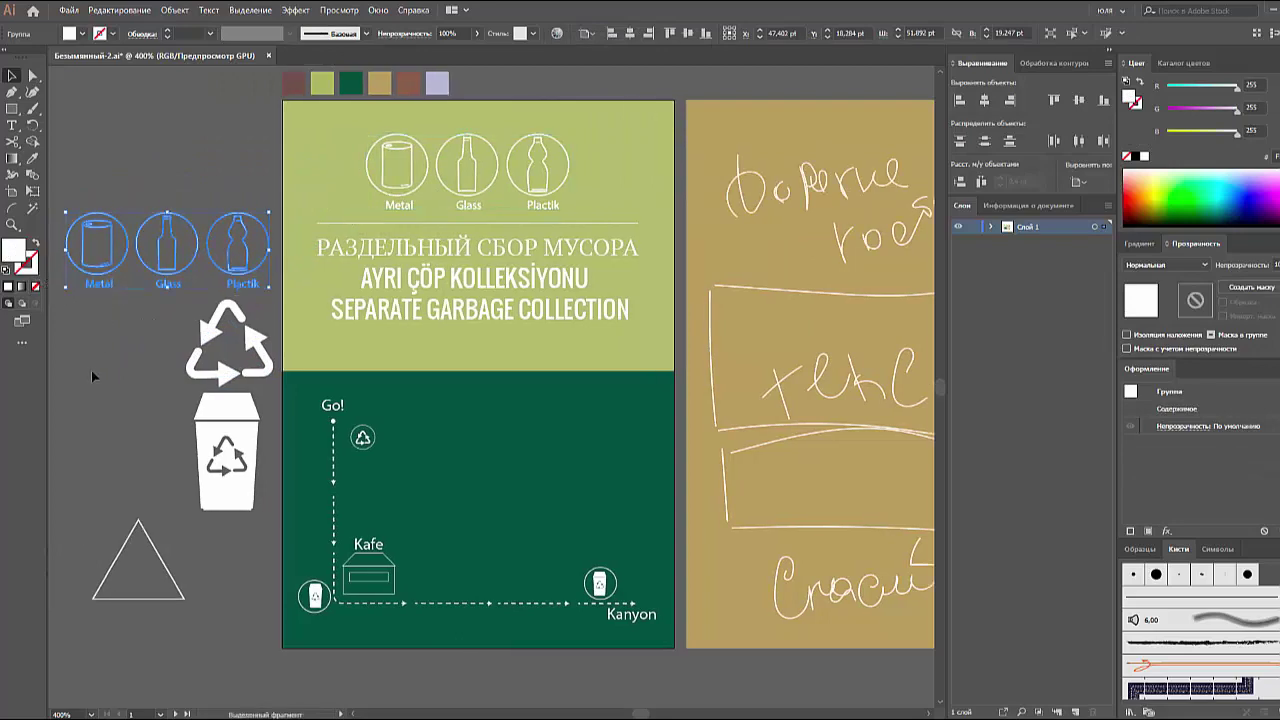
click(108, 358)
key(ctrl+minus)
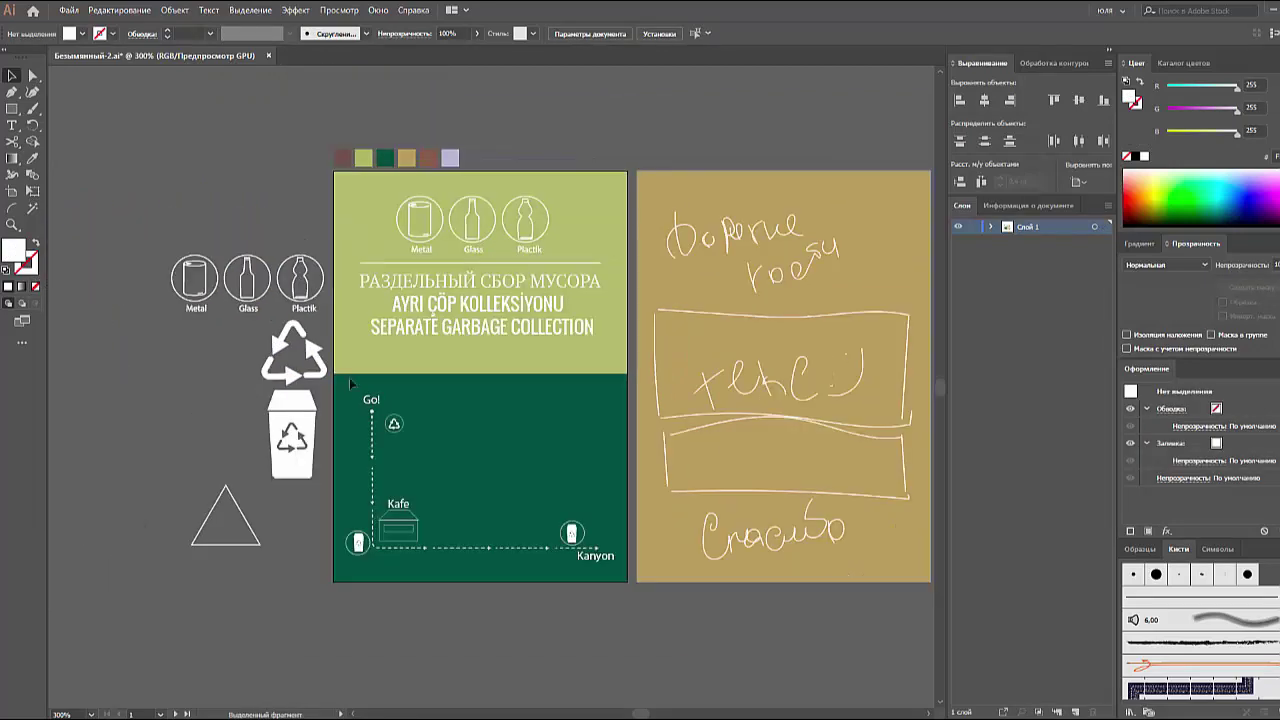
- Draw a tall narrow rectangle on the green map right of the recycle icon
drag(349, 377, 235, 407)
drag(367, 436, 369, 440)
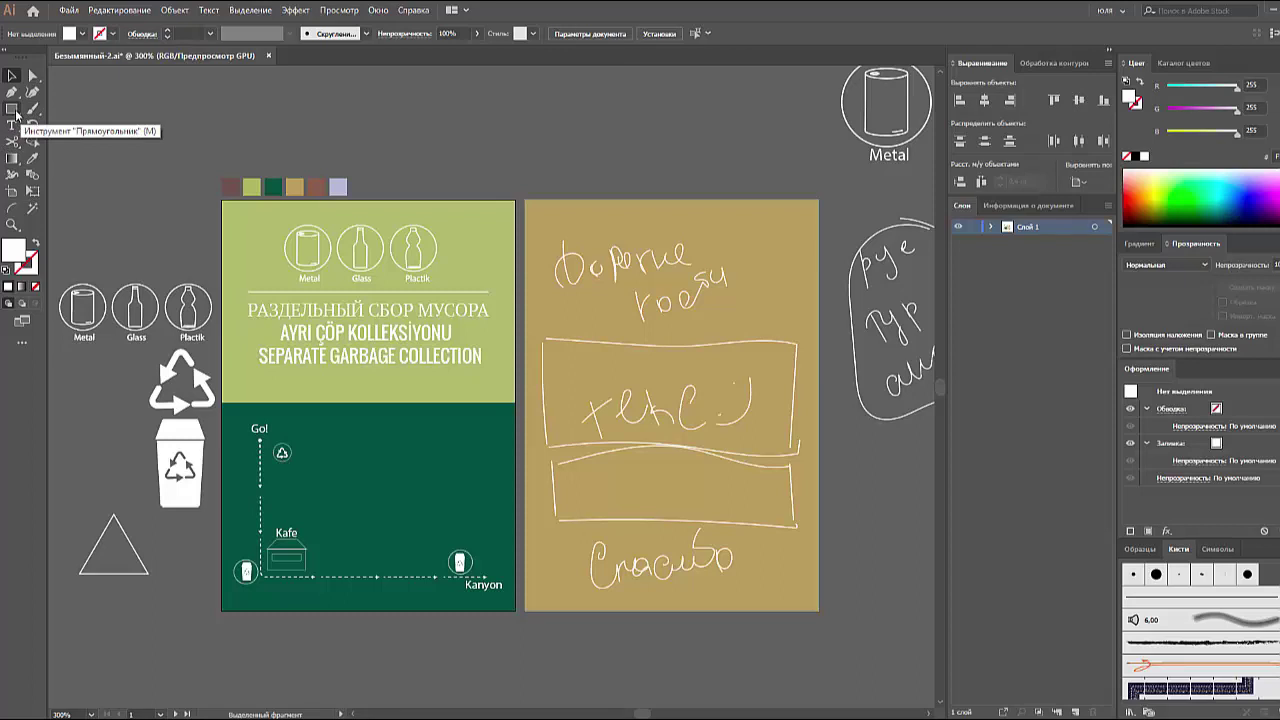
drag(16, 115, 102, 116)
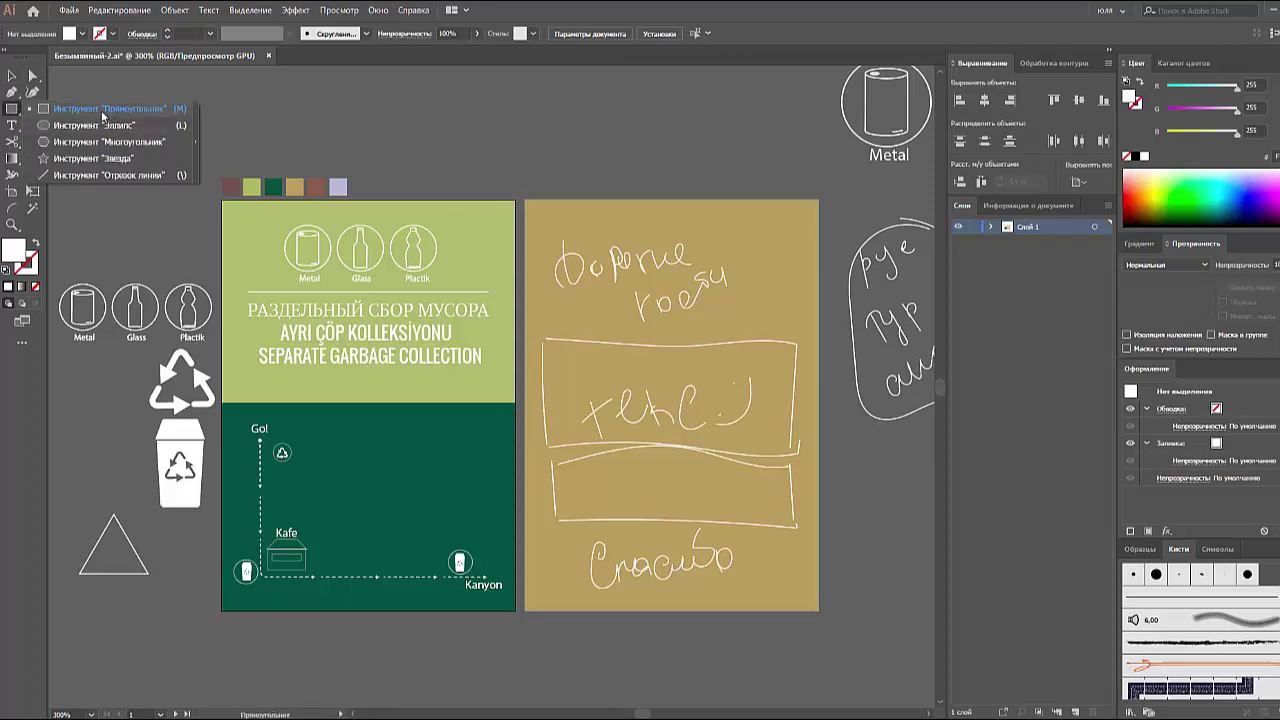
mouse_move(307, 411)
mouse_down()
mouse_move(318, 488)
mouse_move(365, 501)
mouse_up()
- Rotate a bar copy and reflect it into a V shape
key(v)
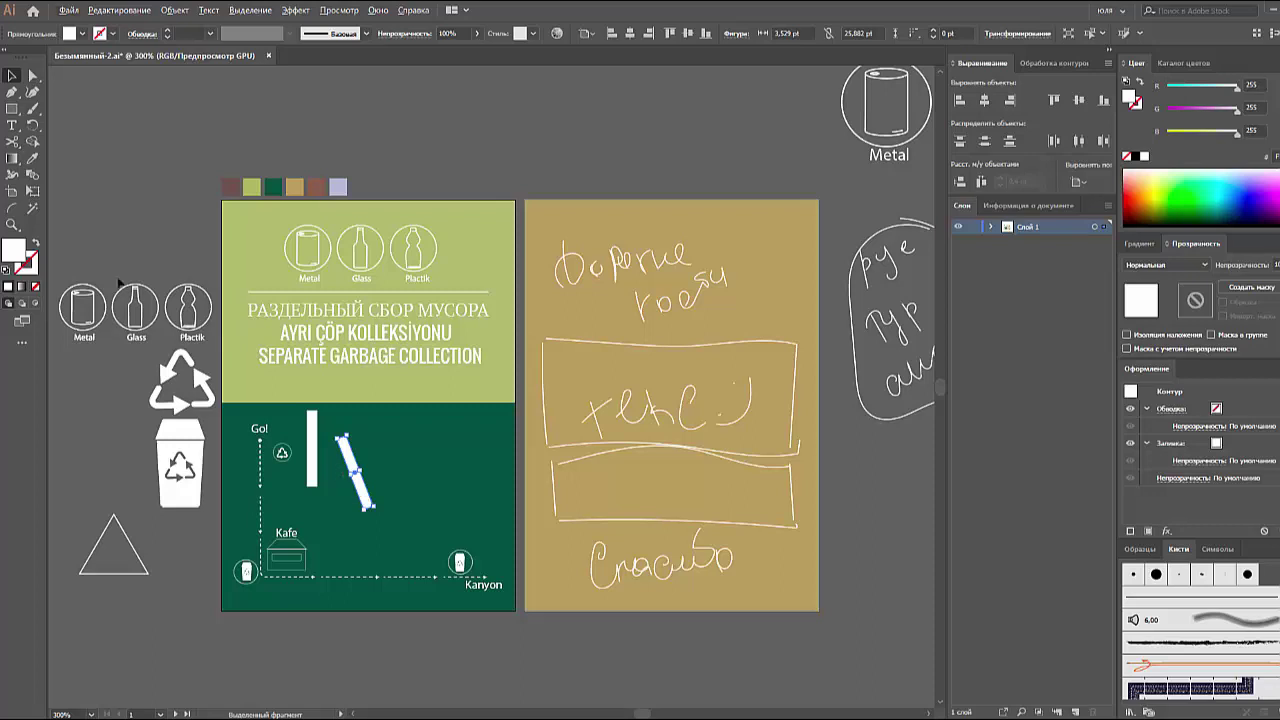
click(32, 125)
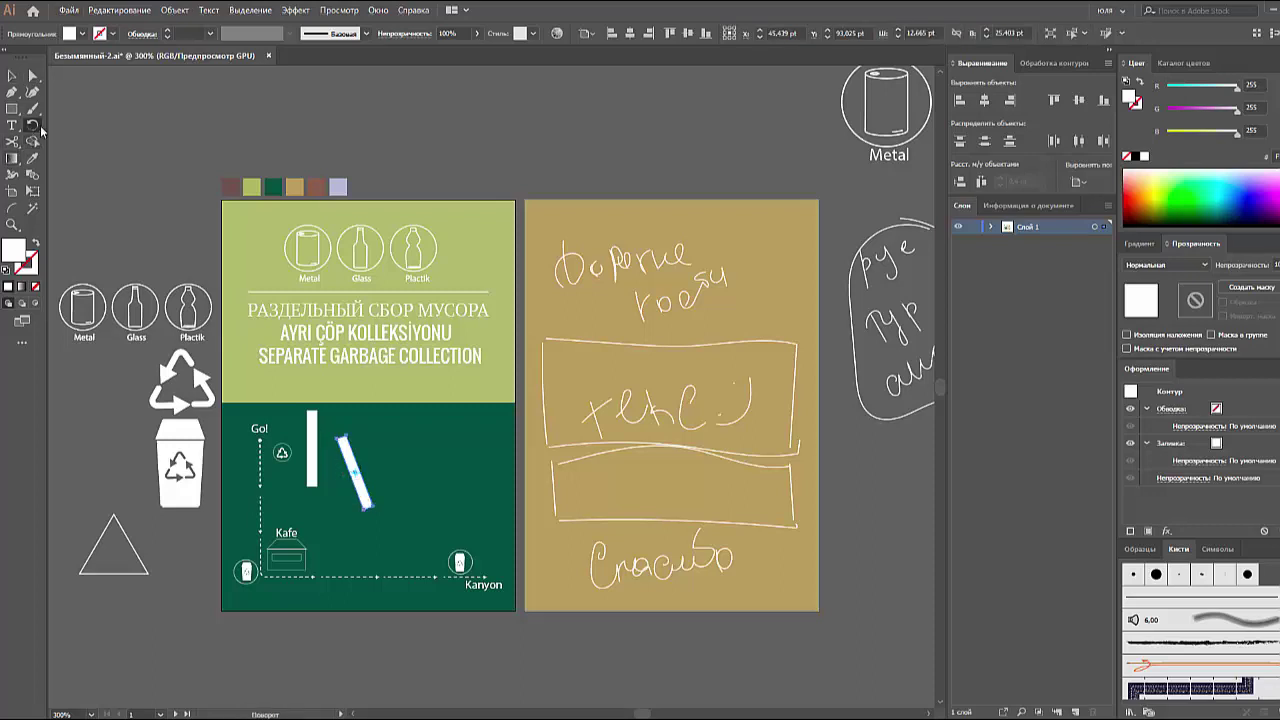
drag(42, 130, 90, 150)
click(366, 504)
mouse_move(362, 484)
mouse_down()
mouse_move(400, 448)
mouse_move(356, 462)
mouse_up()
key(a)
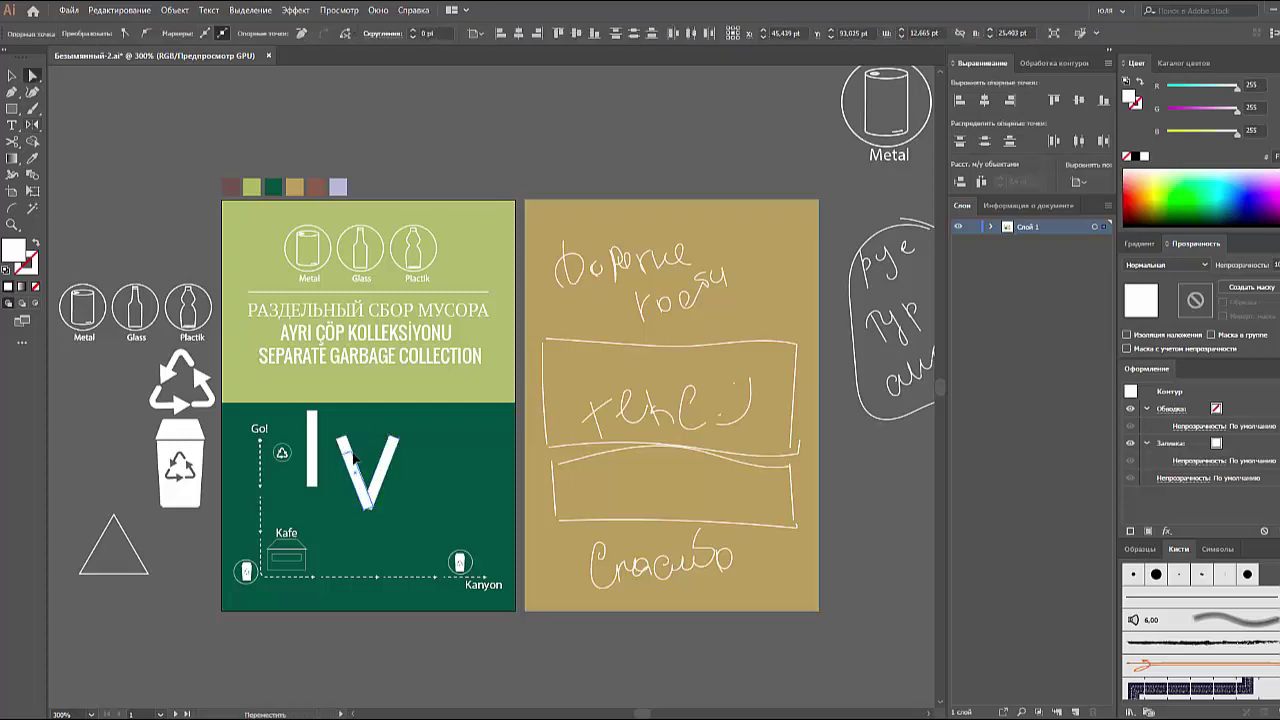
key(v)
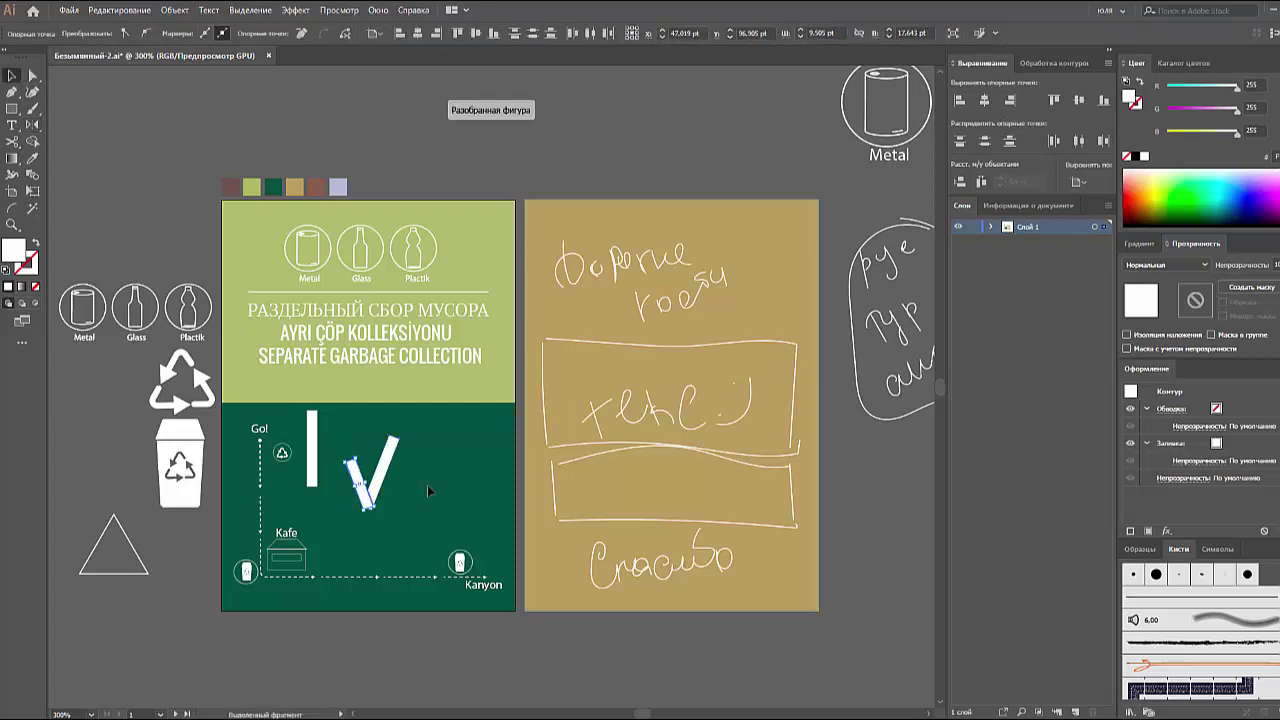
click(420, 485)
click(348, 520)
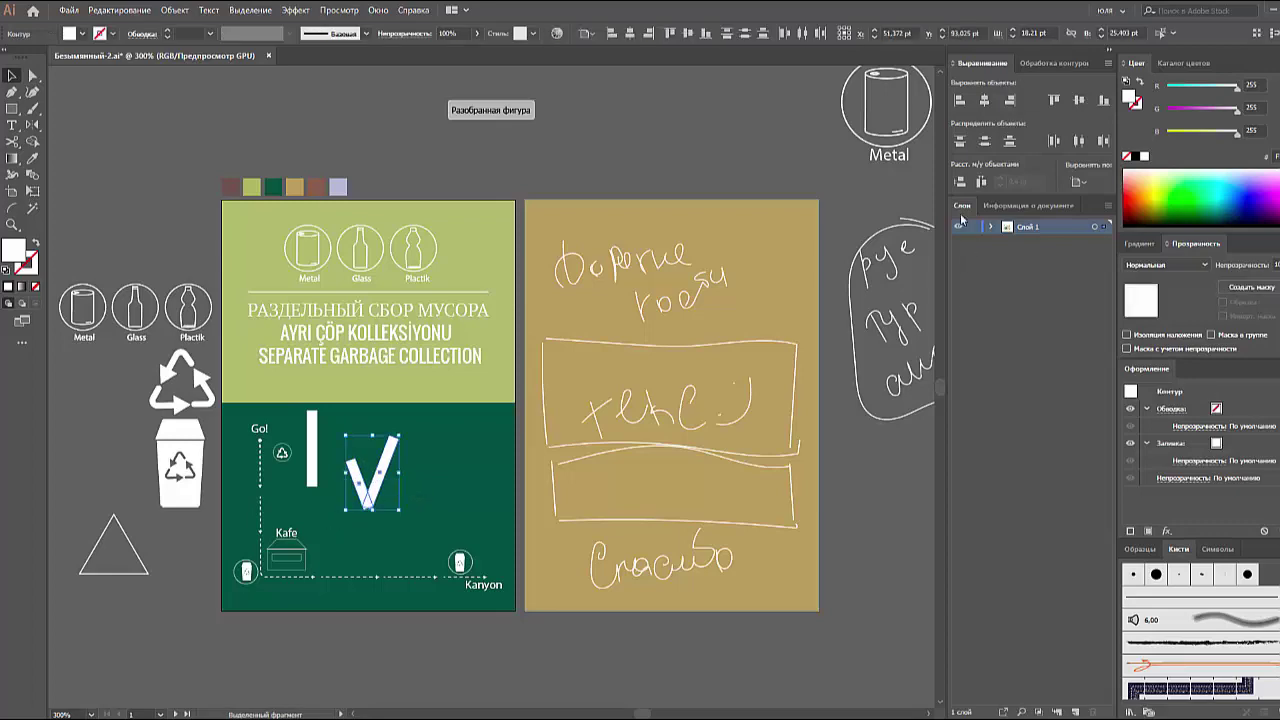
click(1053, 62)
alt+scroll(344, 532, up, 5)
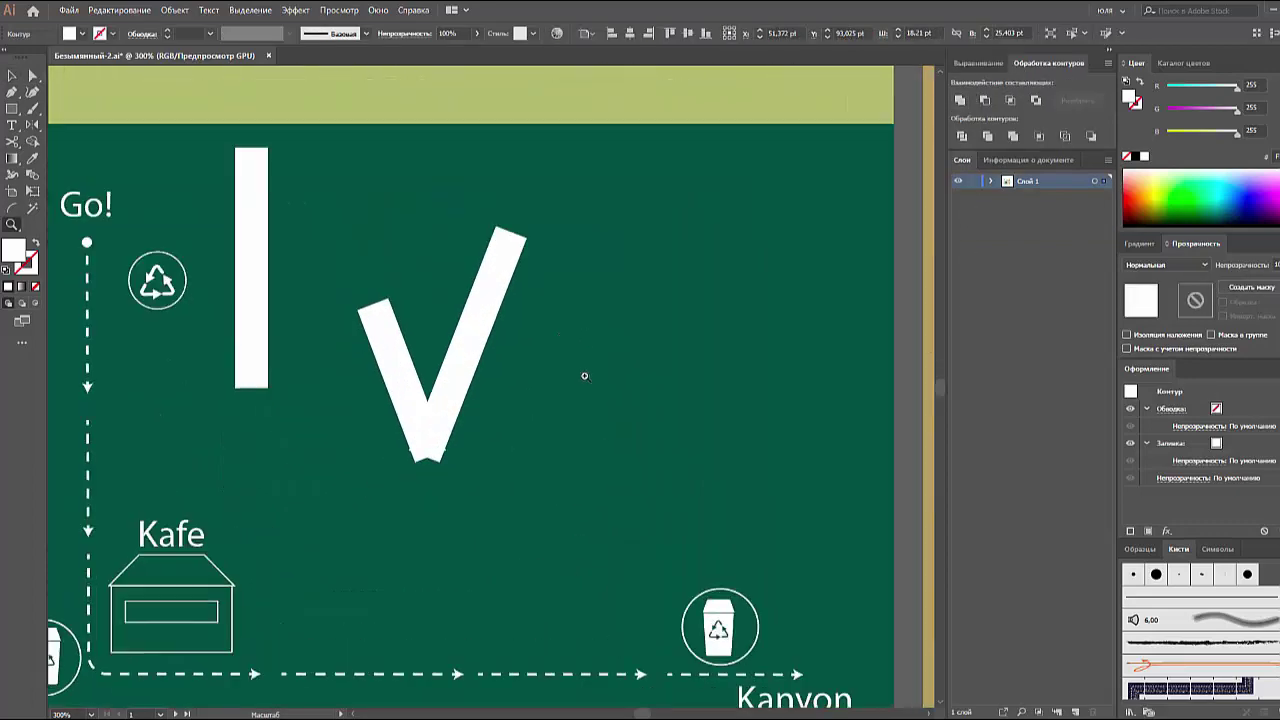
- Remove the V's bottom anchor points and shrink it into a small check mark
key(a)
key(minus)
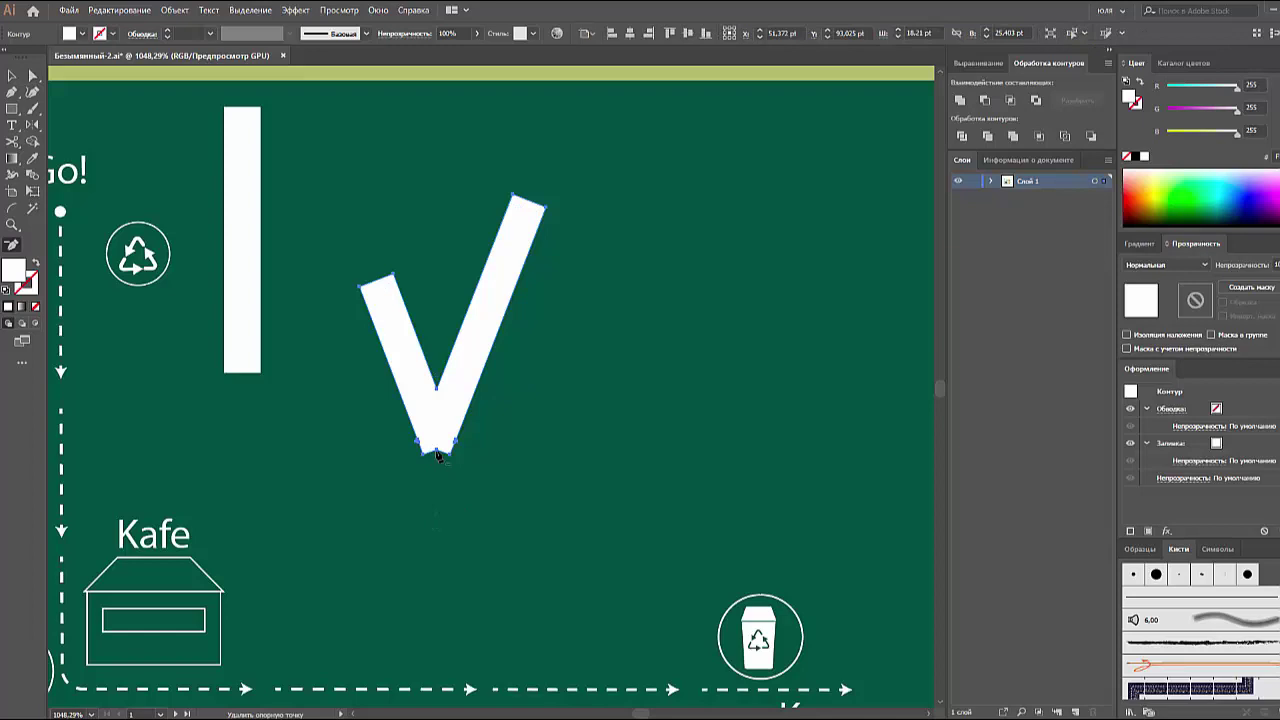
click(437, 454)
key(a)
click(449, 491)
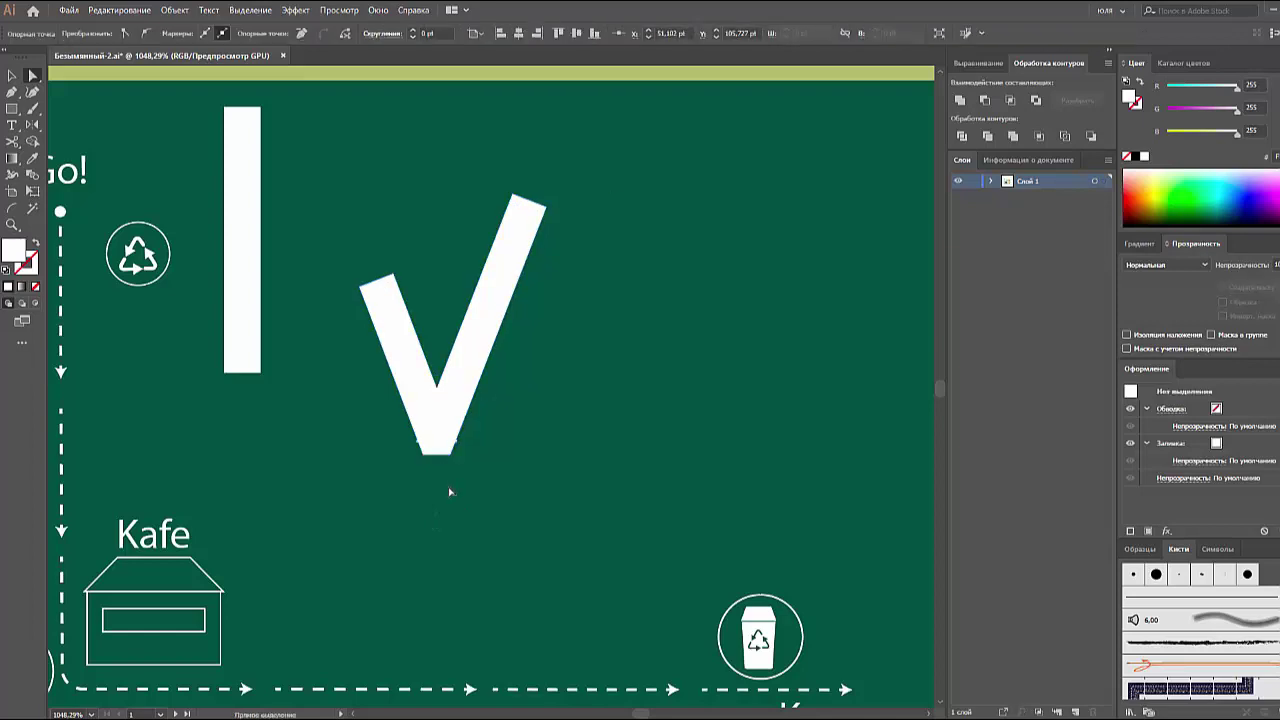
click(437, 450)
key(minus)
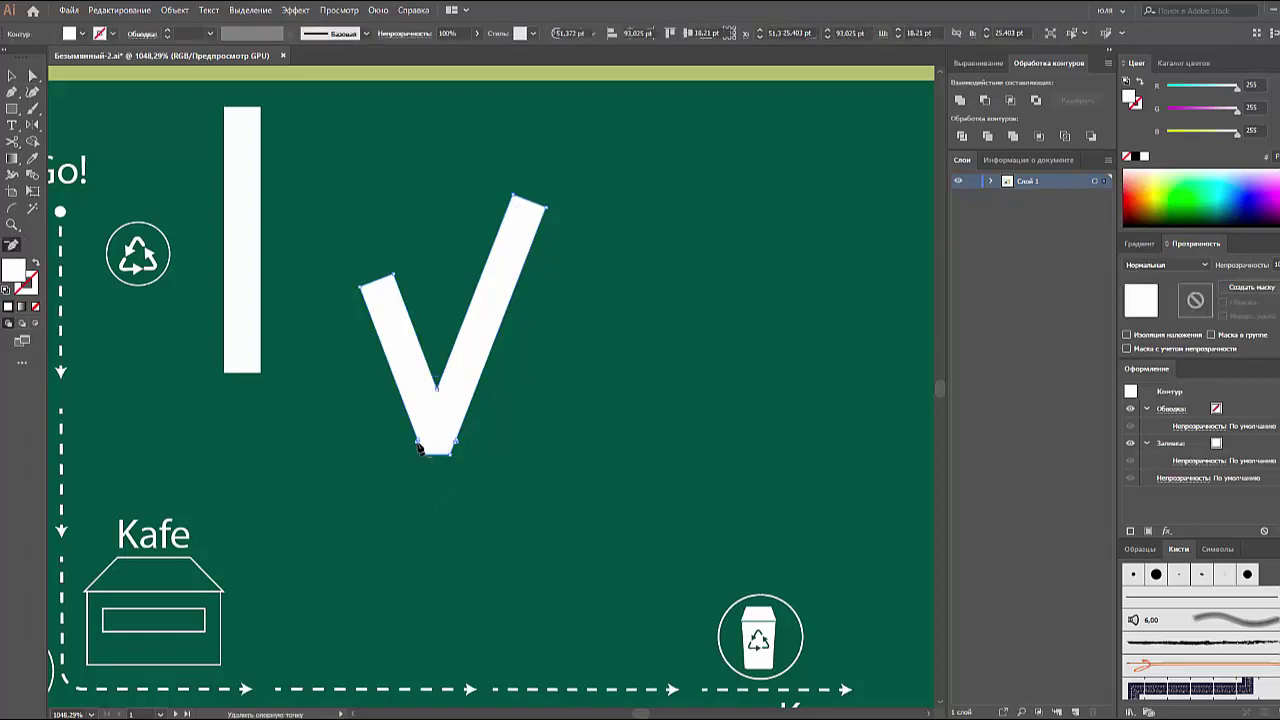
click(436, 450)
click(455, 448)
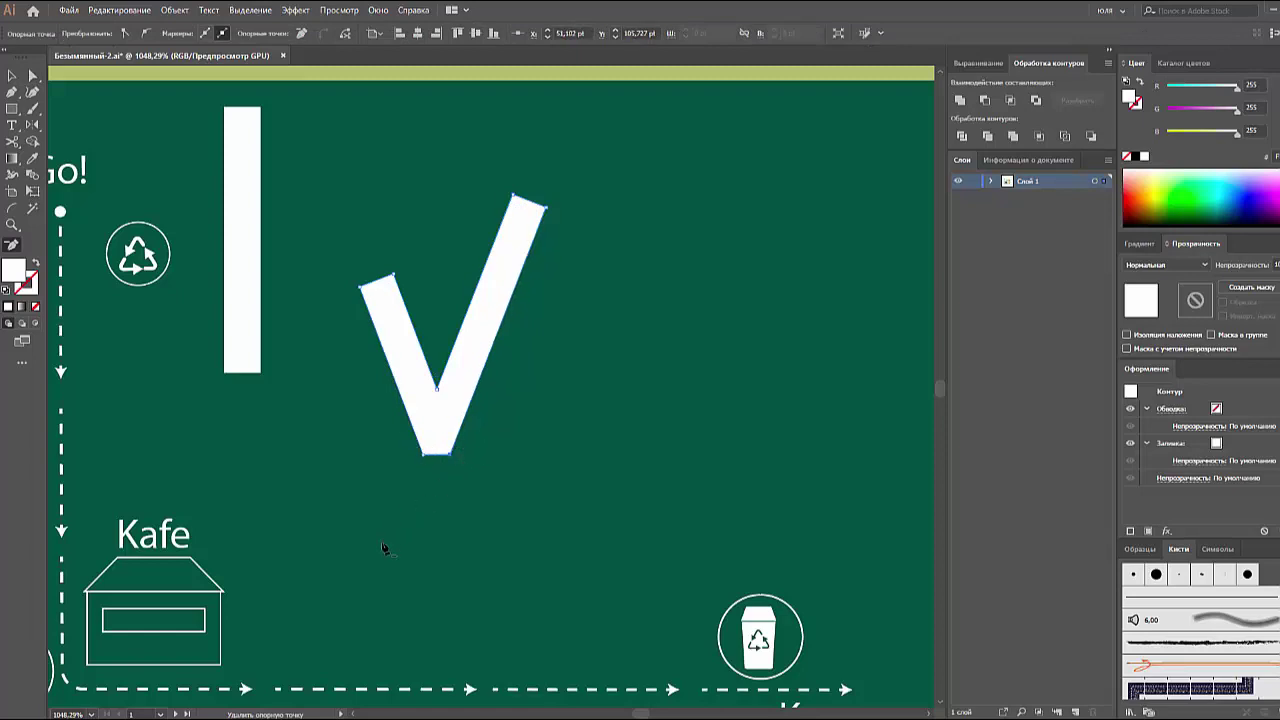
key(v)
mouse_move(453, 451)
mouse_down()
mouse_move(470, 278)
mouse_move(290, 275)
mouse_up()
- Rotate the white bar into a cross, then scale and group it as a small plus sign
click(306, 318)
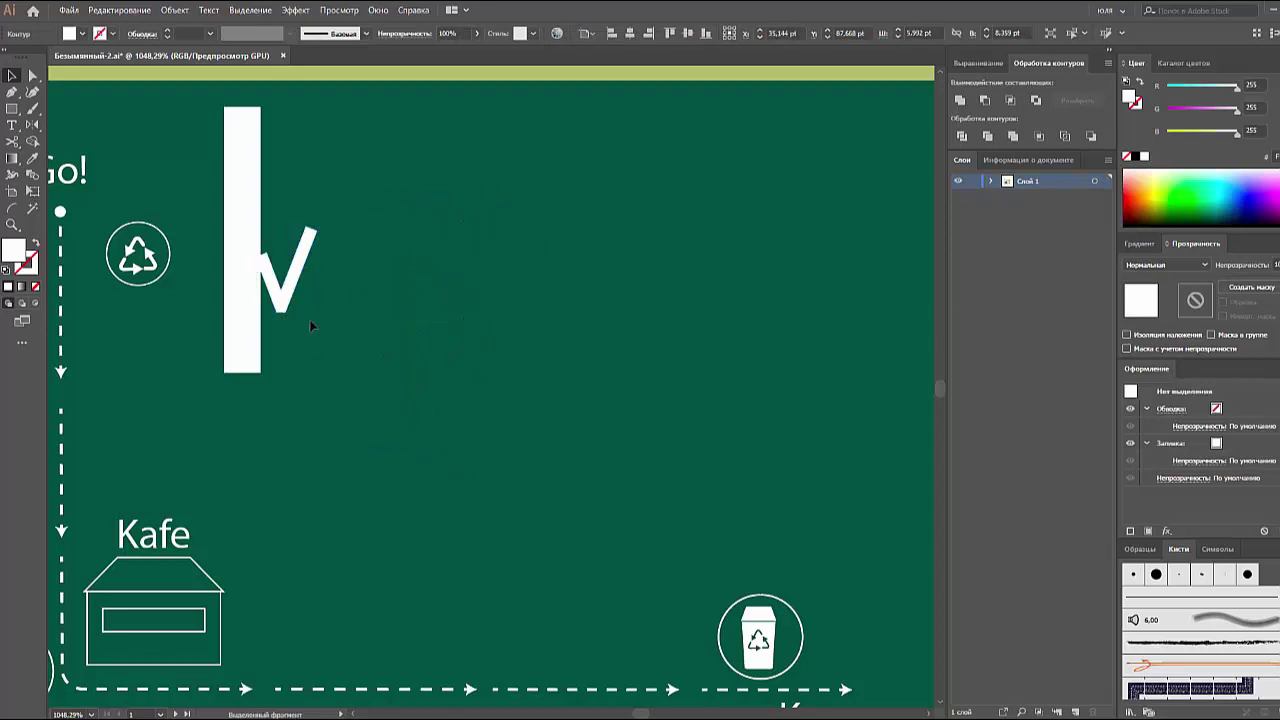
key(ctrl+minus)
drag(308, 330, 446, 350)
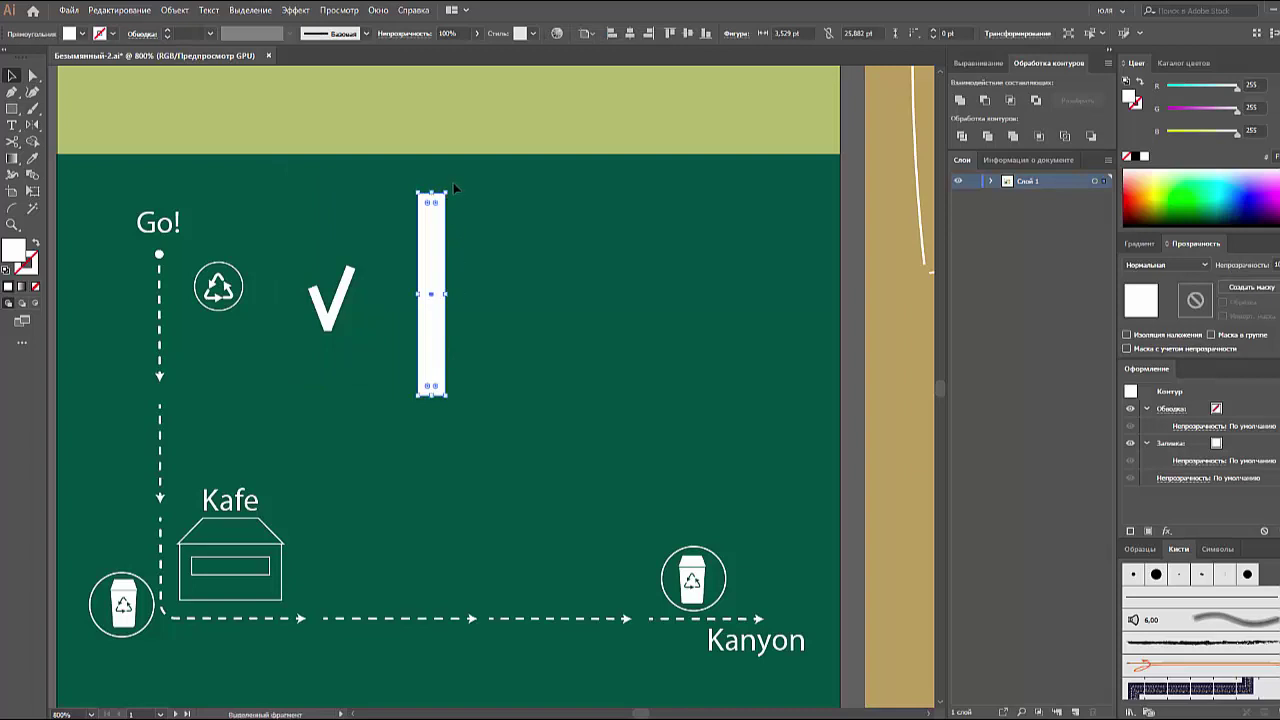
mouse_move(450, 183)
mouse_down()
mouse_move(496, 277)
mouse_move(488, 346)
mouse_up()
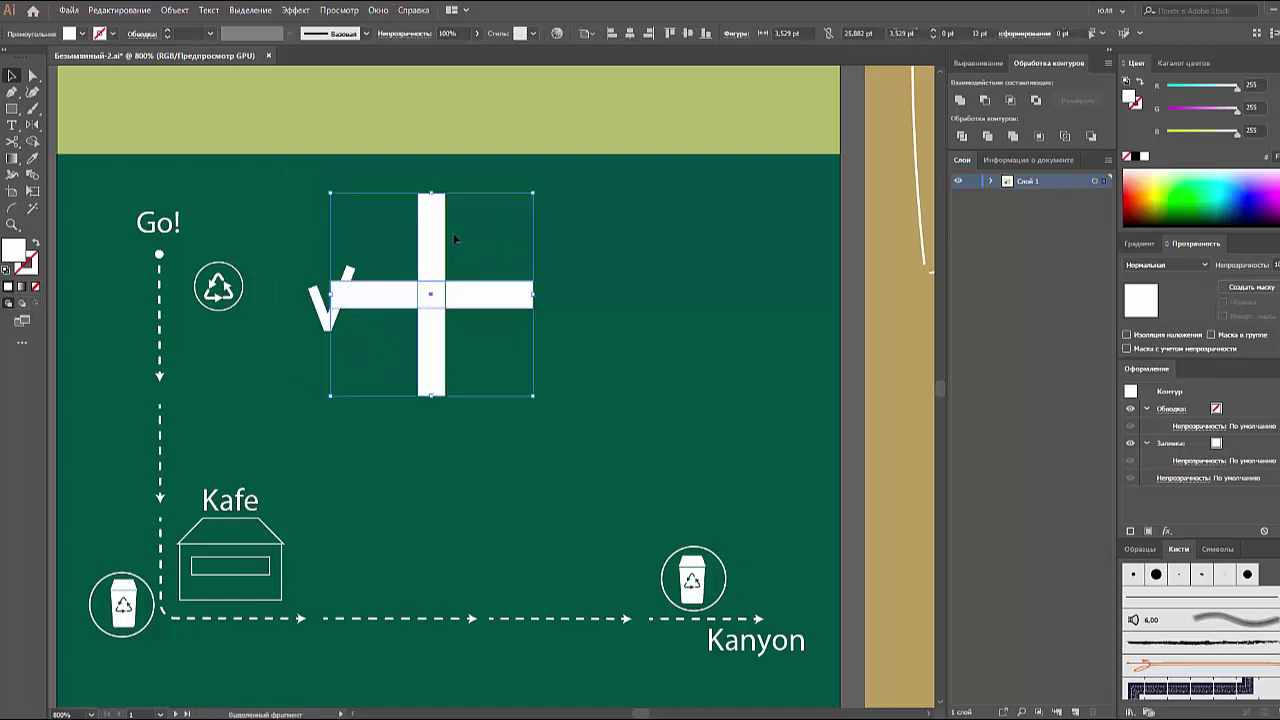
shift+click(430, 310)
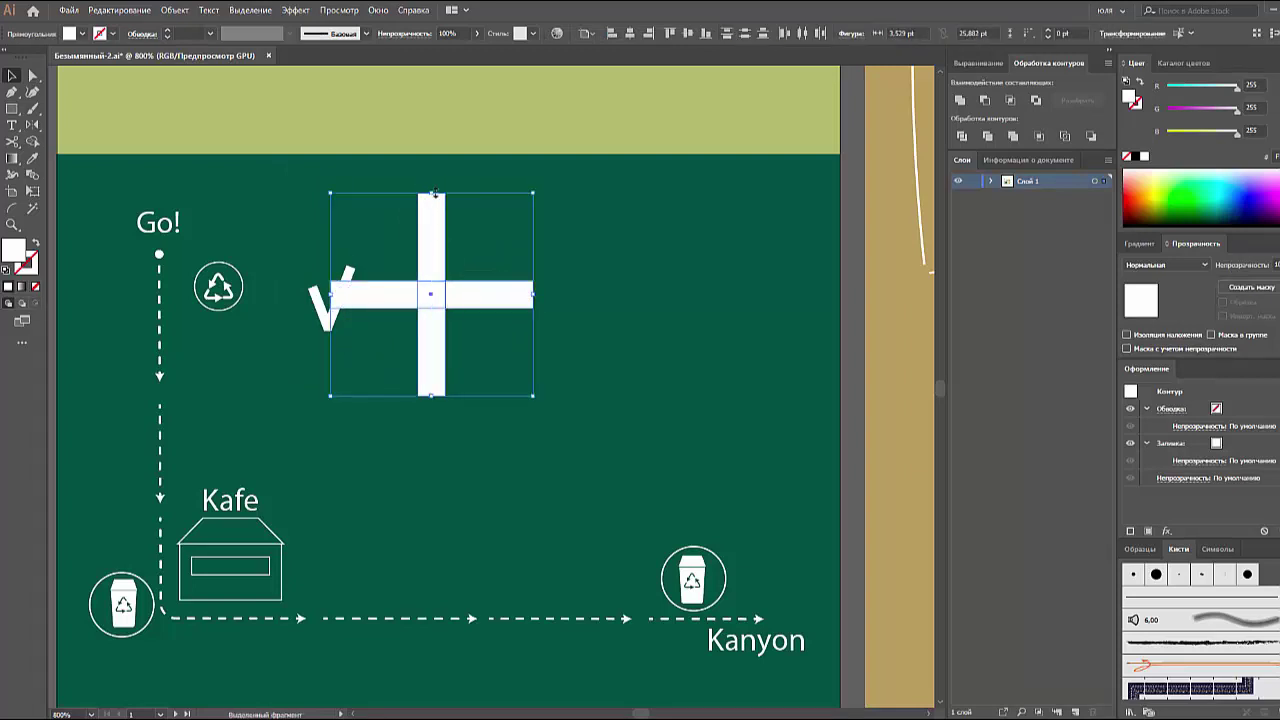
mouse_move(534, 192)
mouse_down()
mouse_move(441, 270)
mouse_move(425, 322)
mouse_up()
key(ctrl+g)
click(451, 348)
- Place small check marks beside the Go! recycle icon and above the left trash icon
drag(328, 318, 263, 288)
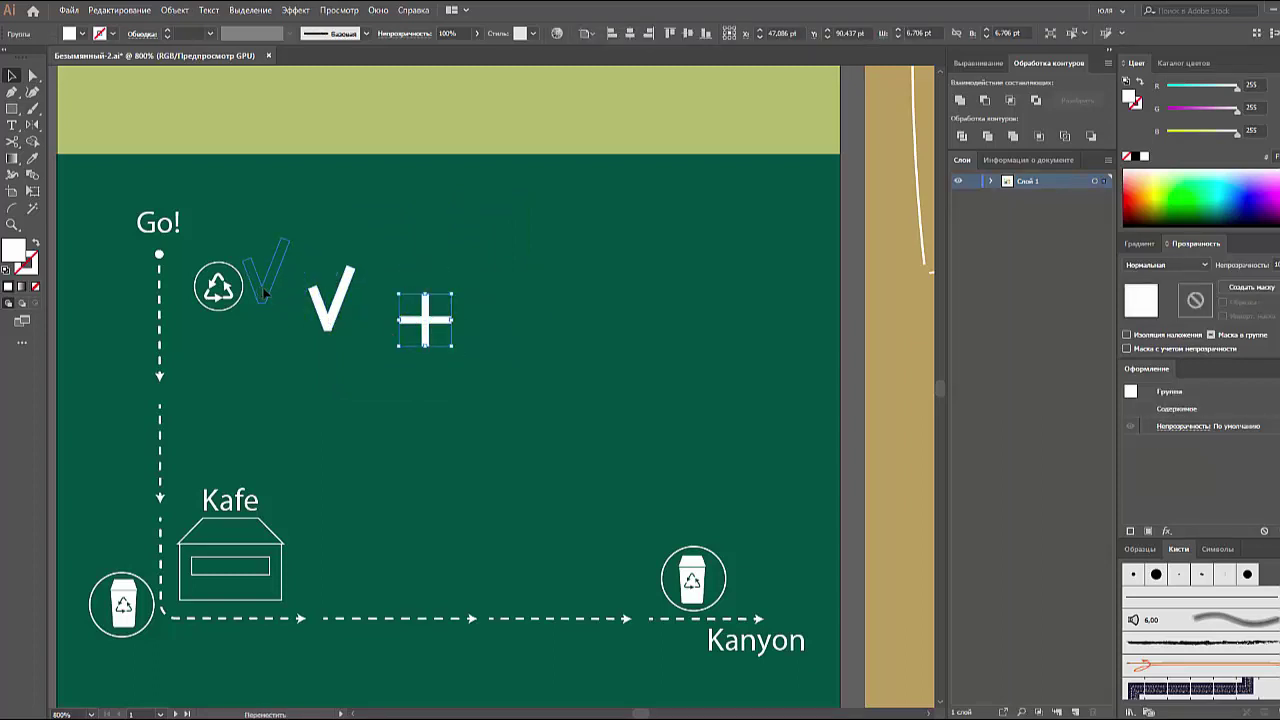
click(285, 319)
mouse_move(141, 548)
mouse_down()
mouse_move(128, 505)
mouse_move(124, 540)
mouse_up()
click(134, 478)
click(270, 306)
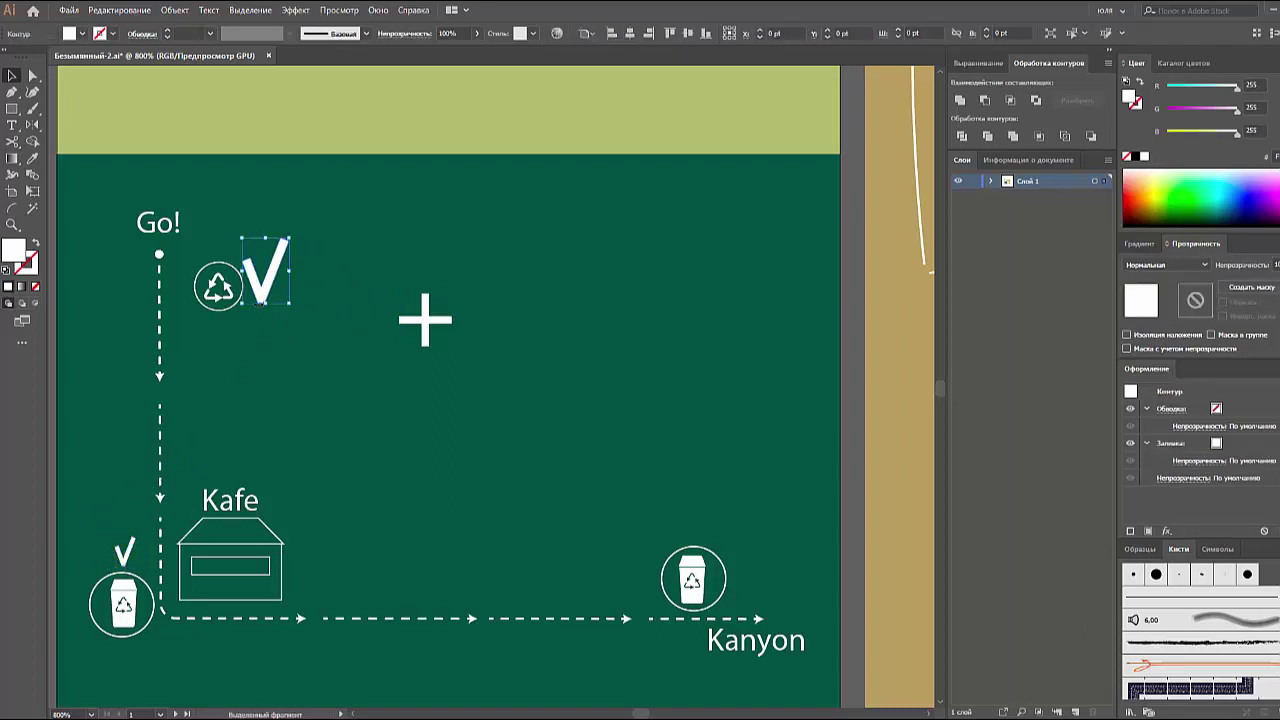
drag(268, 302, 262, 285)
click(329, 343)
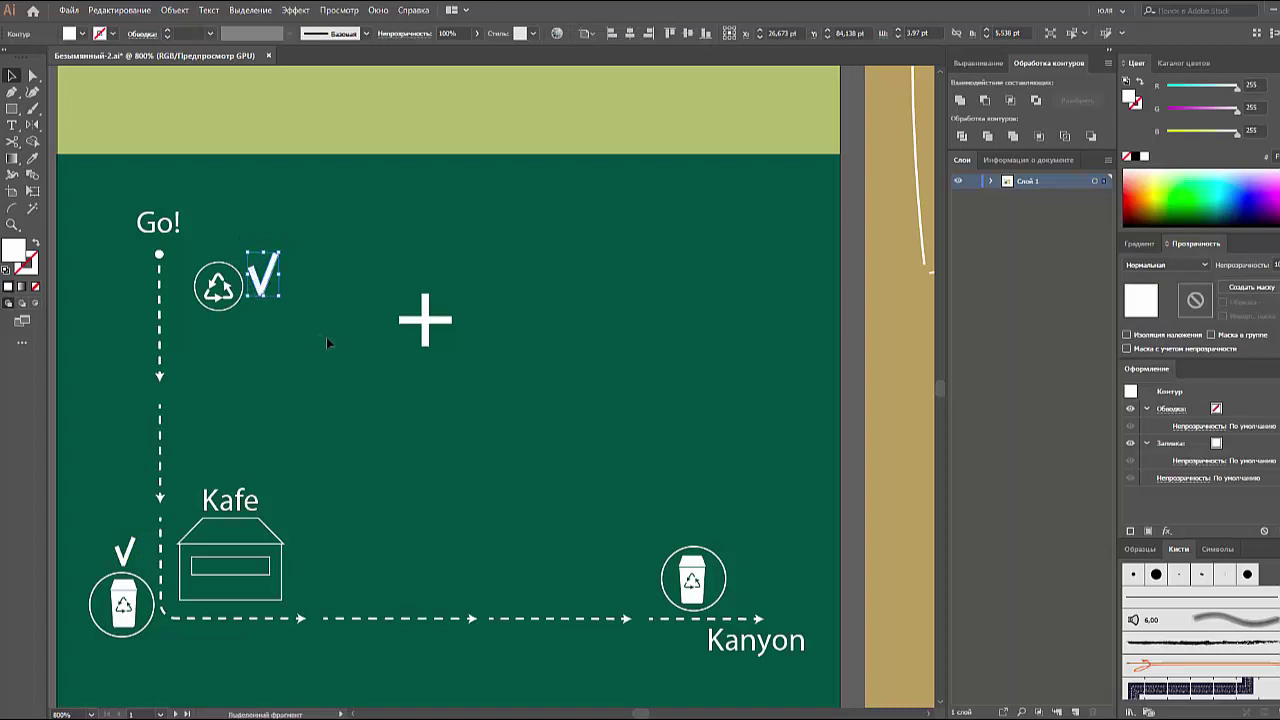
click(425, 318)
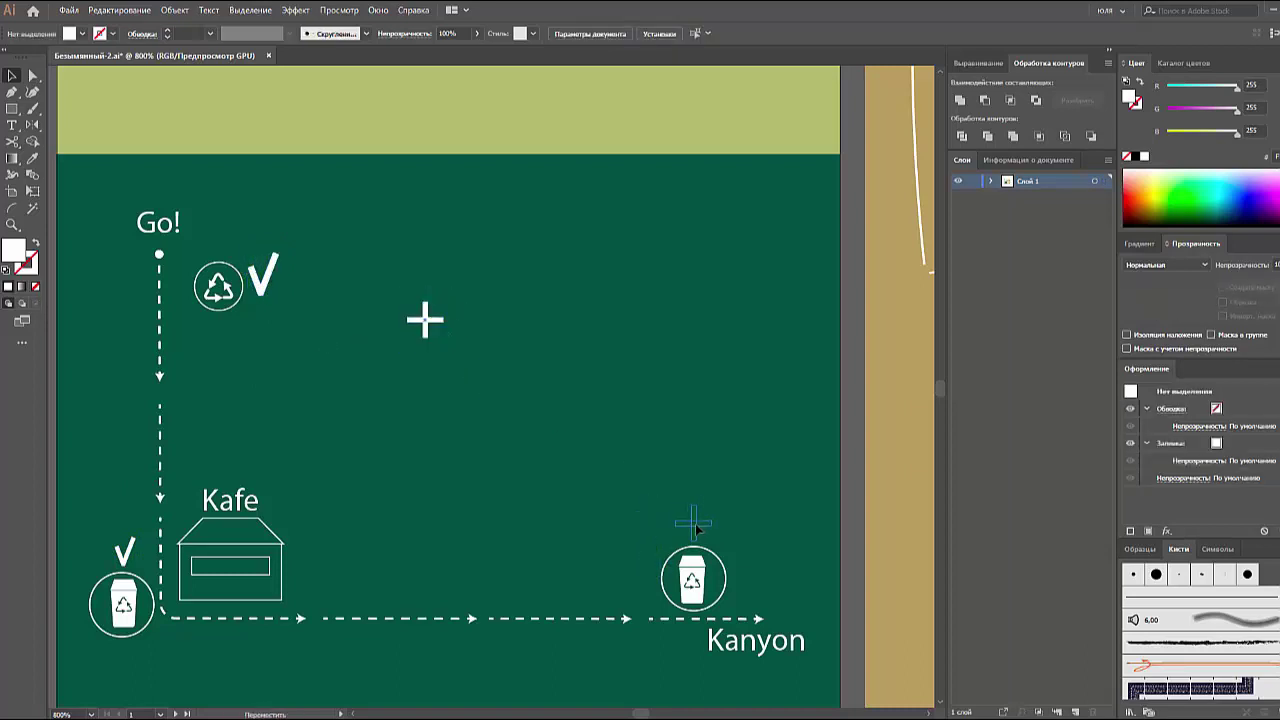
- Place plus signs above the right trash icon and the Go! recycle icon
drag(697, 527, 693, 522)
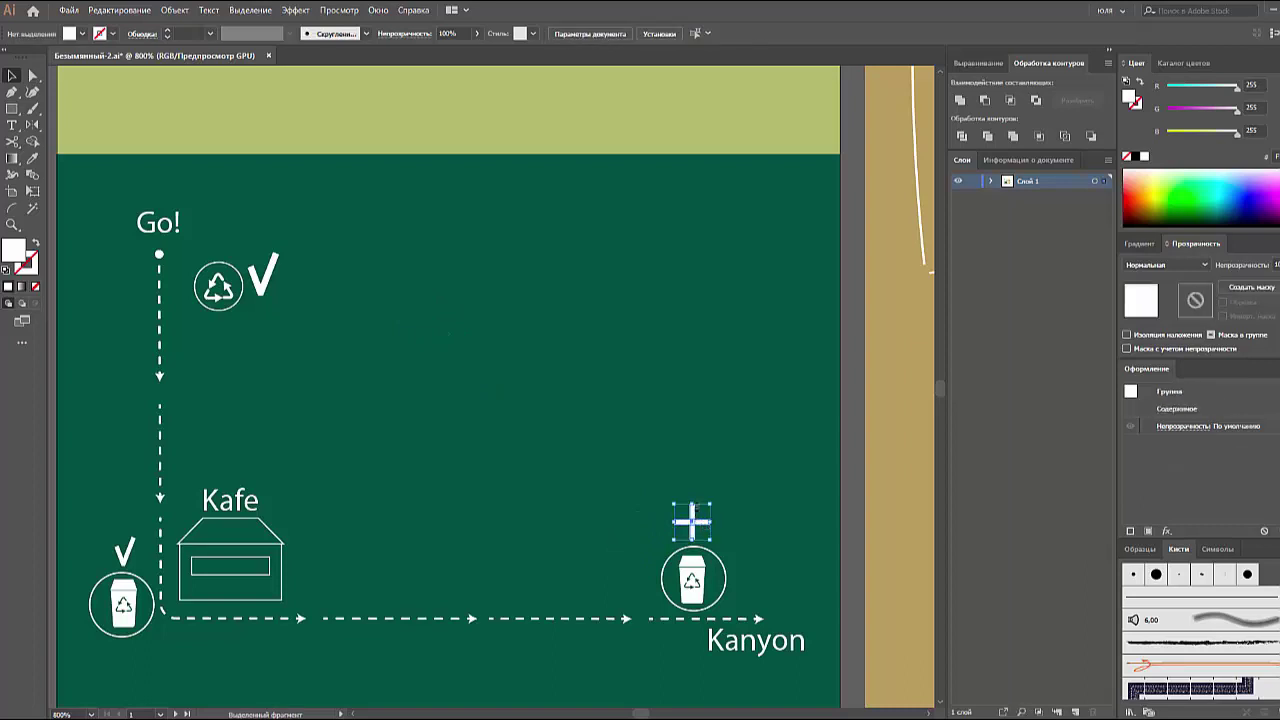
click(665, 505)
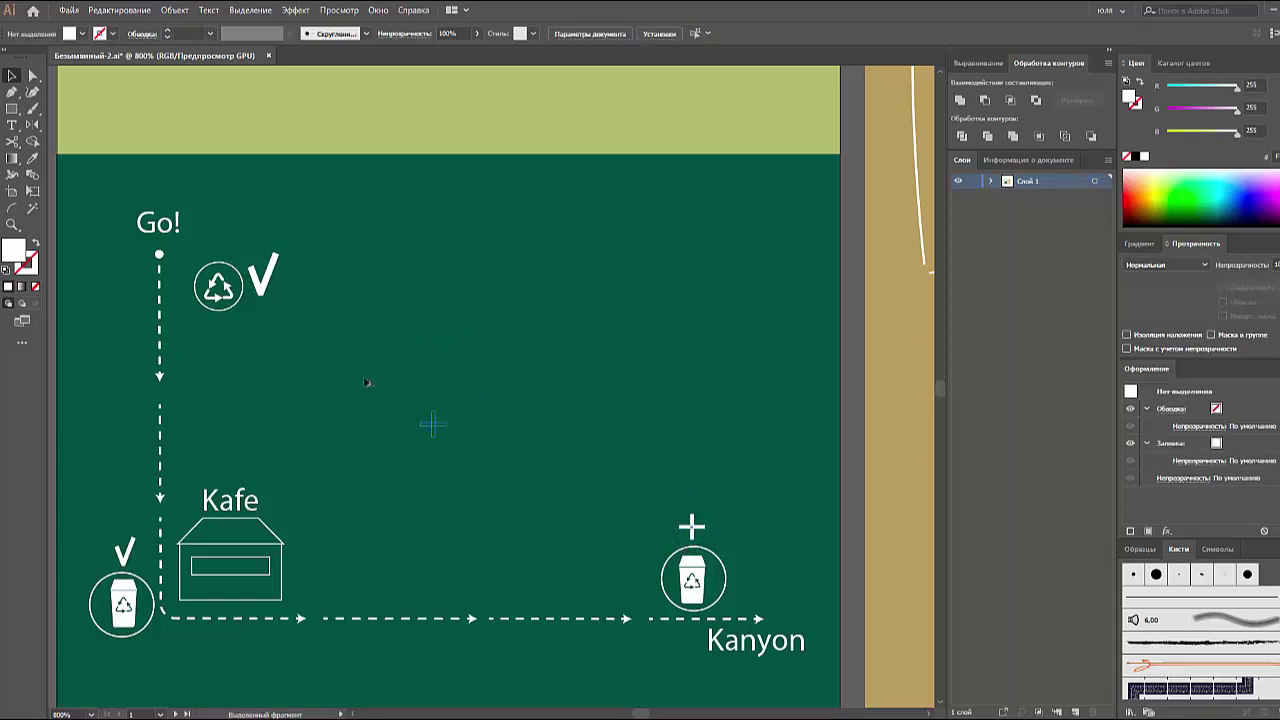
drag(222, 255, 220, 254)
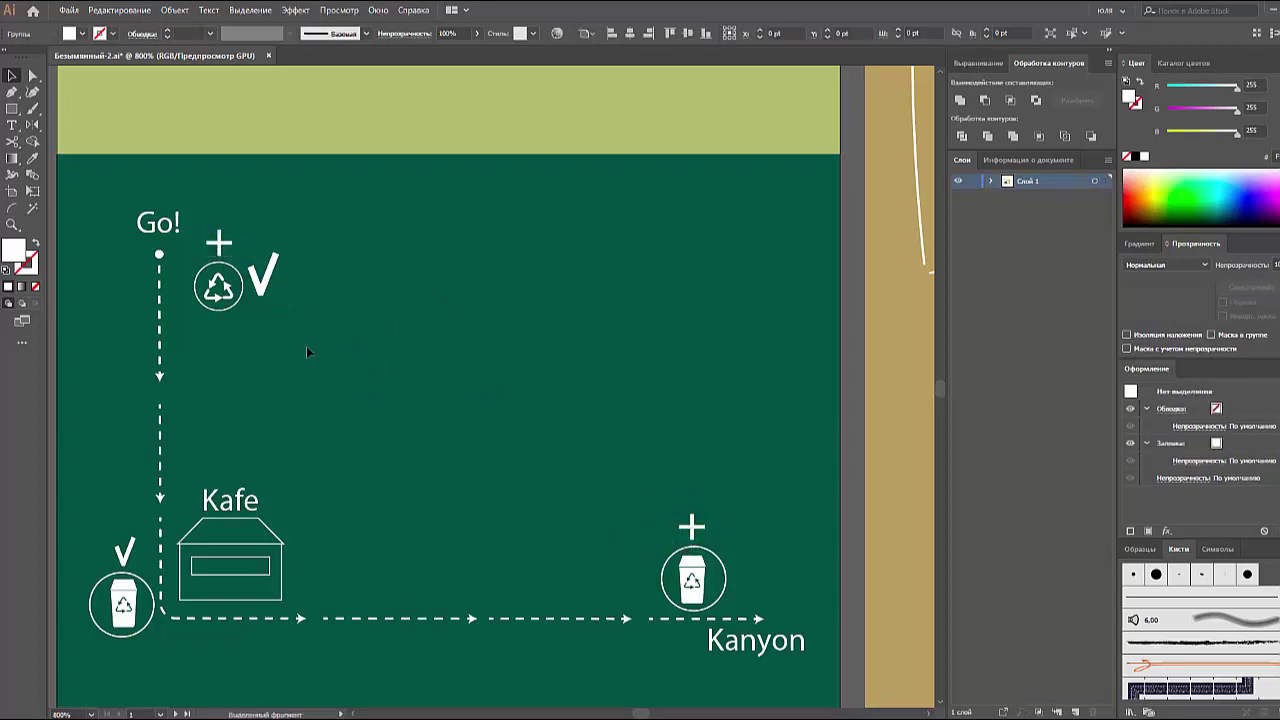
- Make the recycle circle's outline dashed and move its check mark into the open green area
click(245, 291)
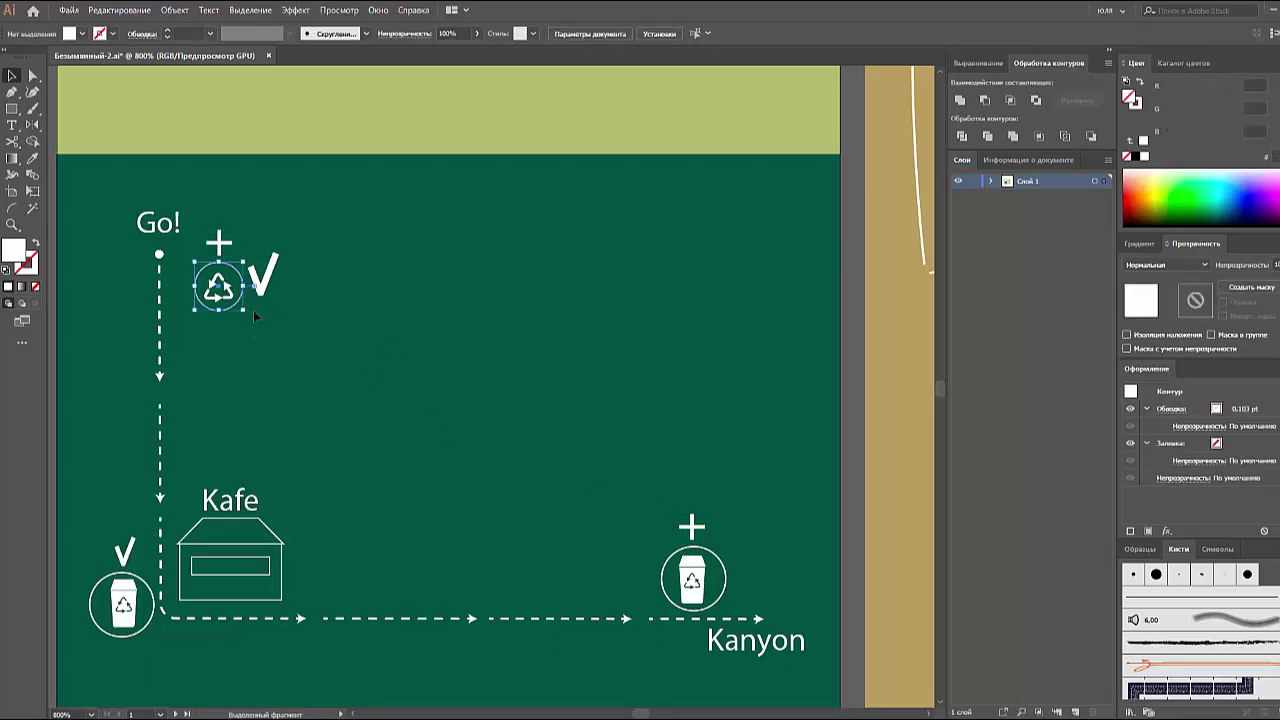
click(142, 33)
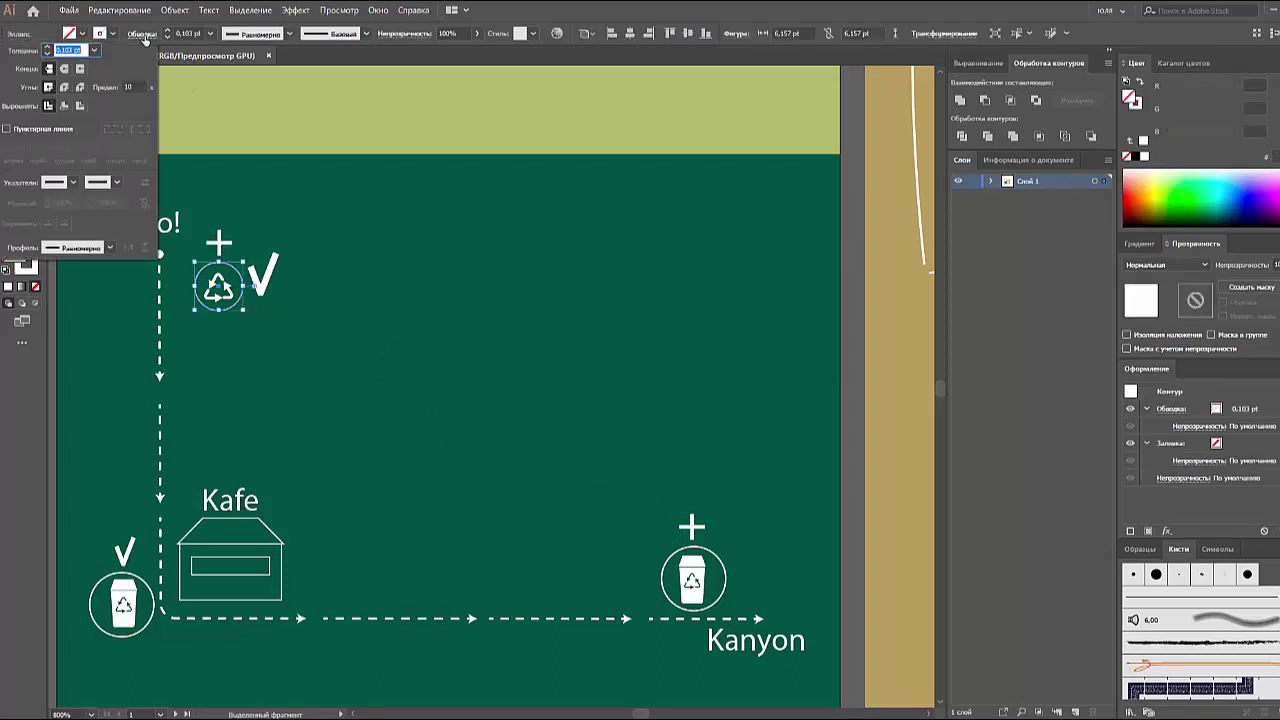
click(7, 129)
click(325, 372)
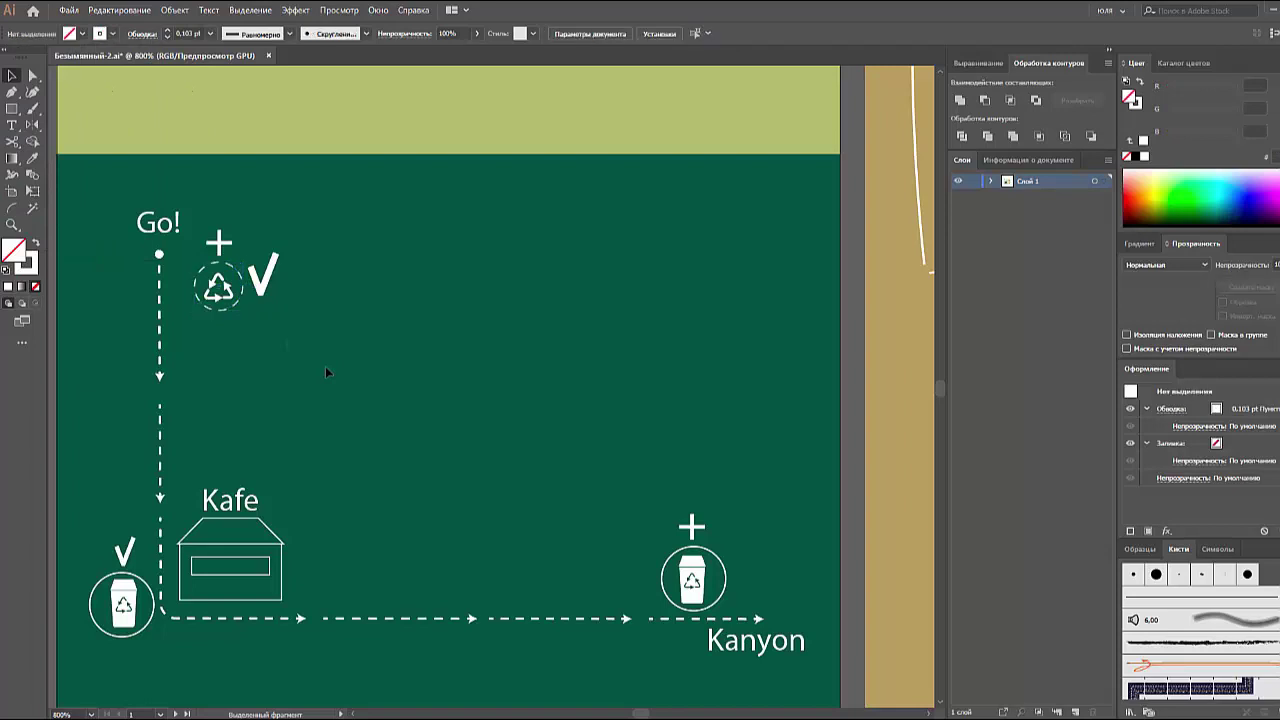
drag(262, 292, 468, 250)
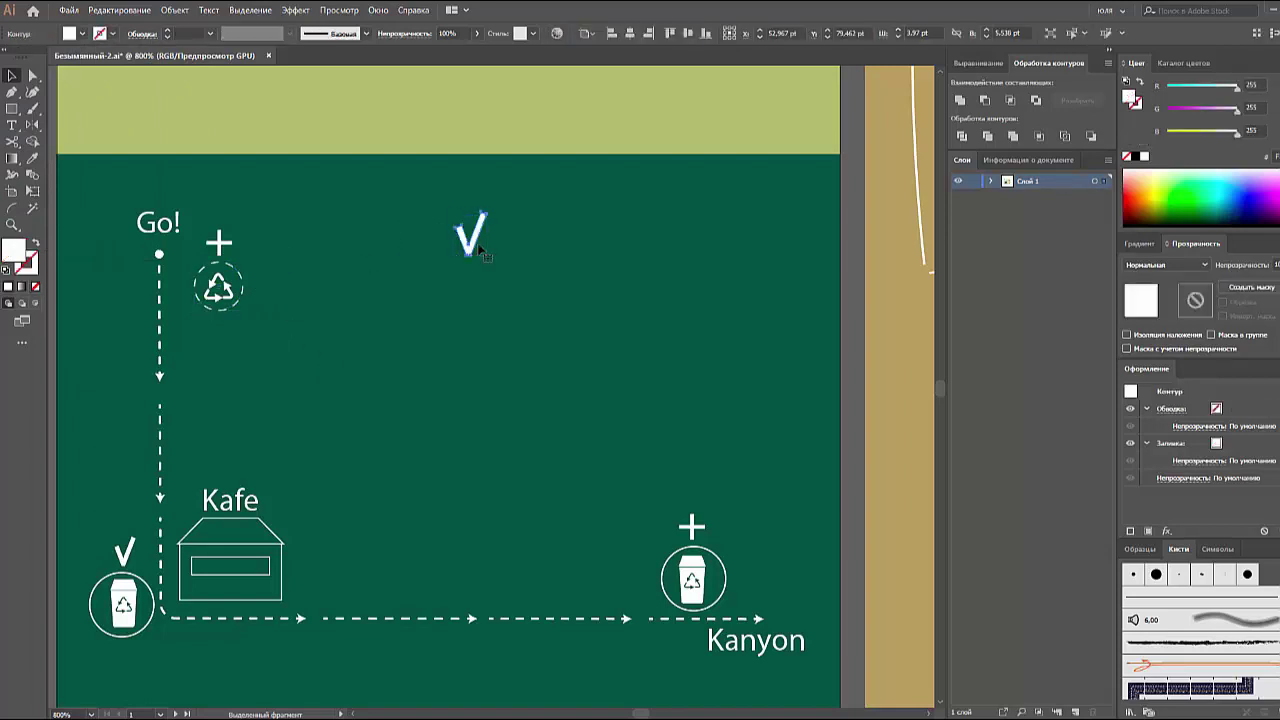
key(ctrl+minus)
- Nudge the plus sign off the Go! recycle icon
scroll(405, 515, down, 2)
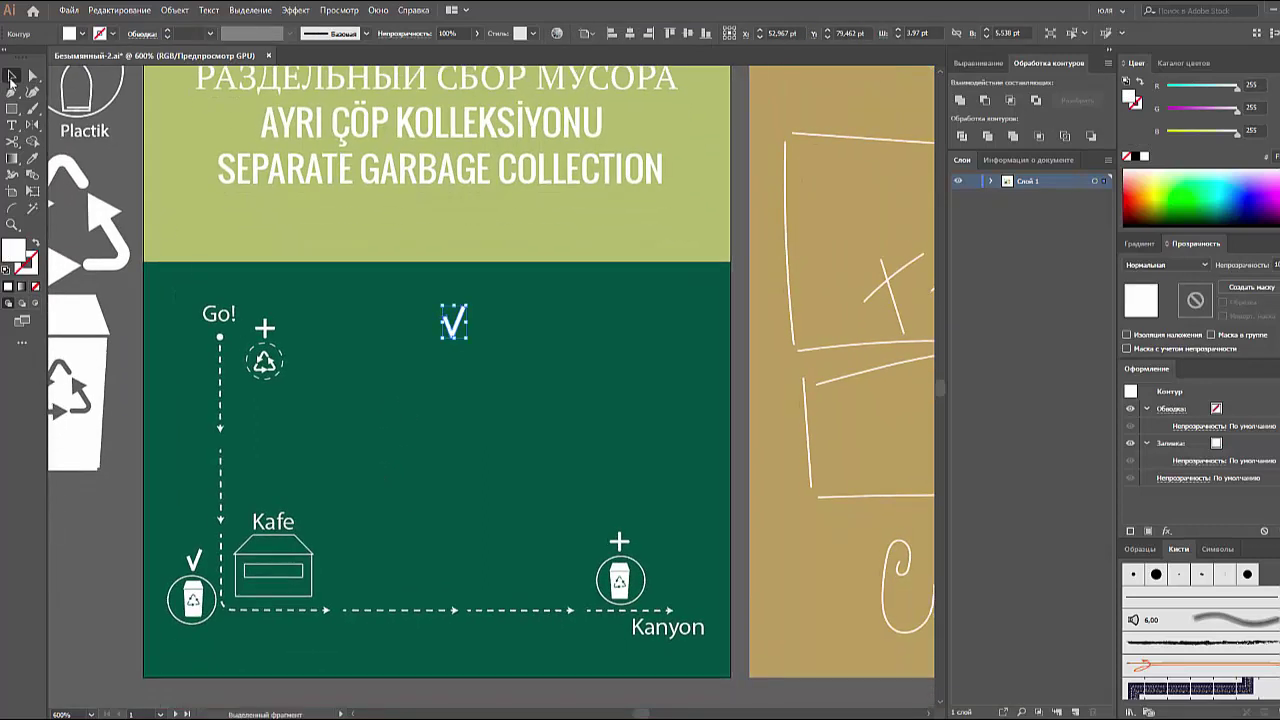
click(399, 391)
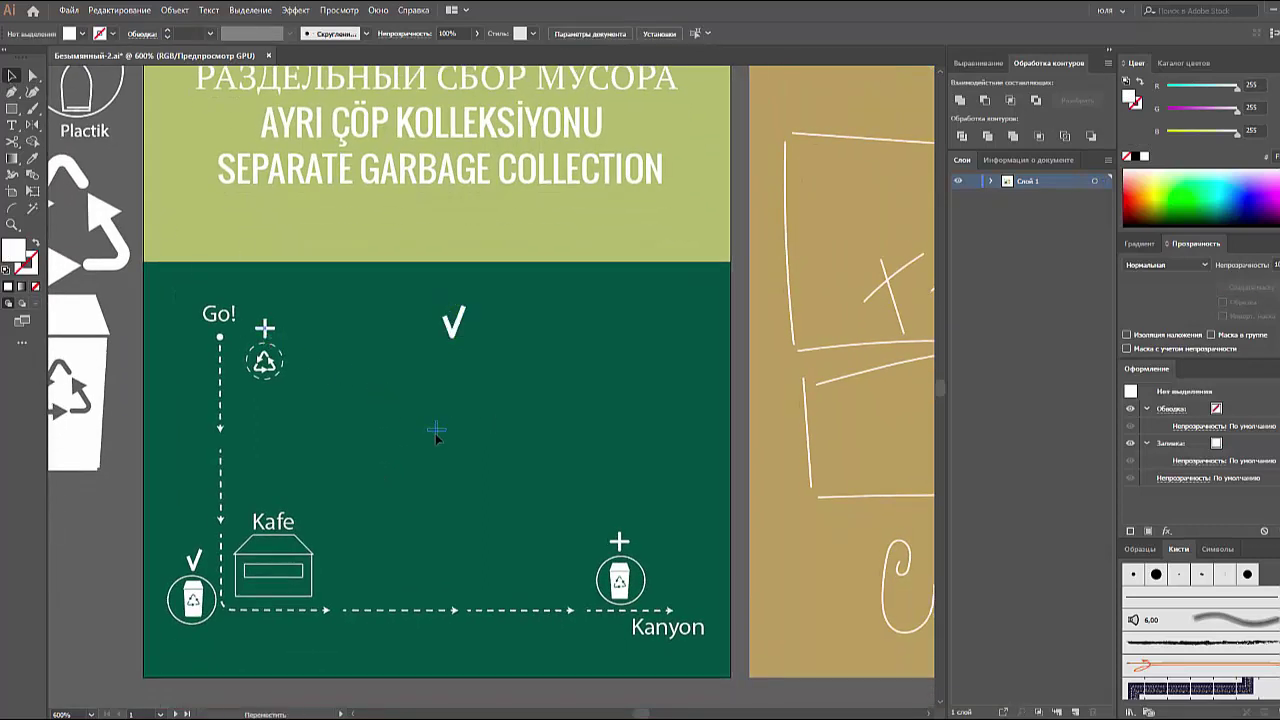
drag(436, 432, 436, 430)
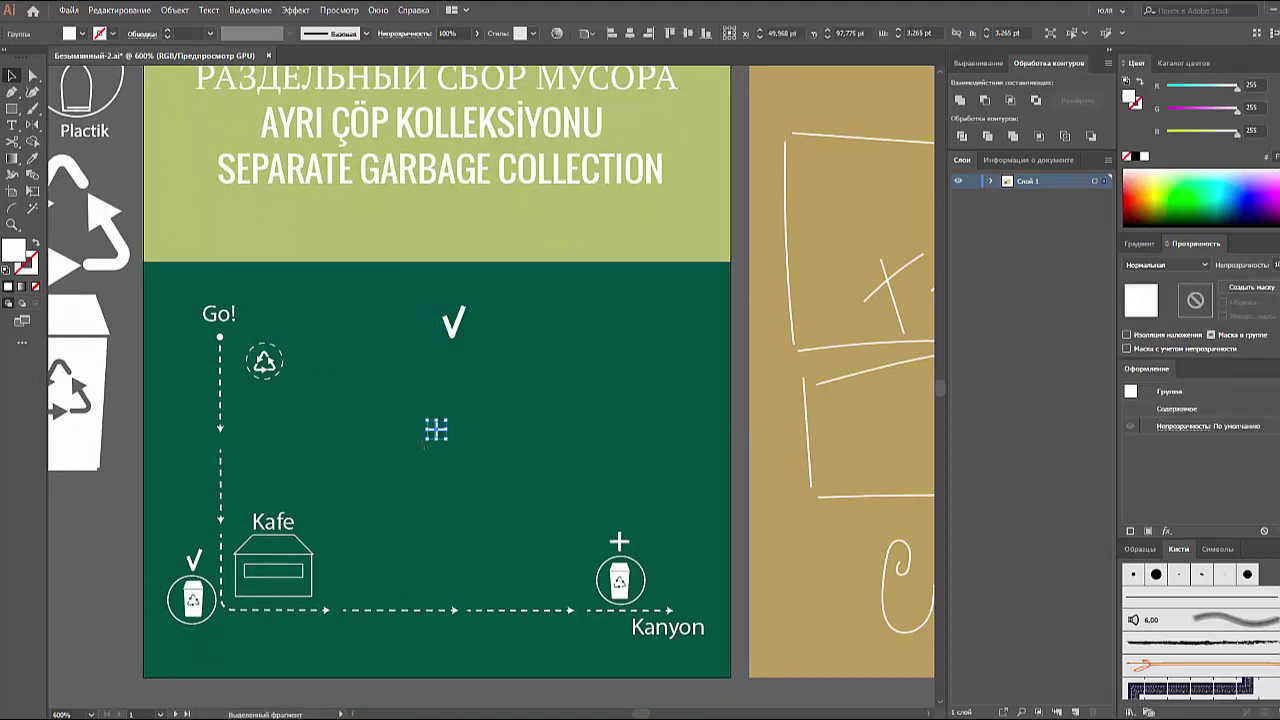
click(400, 448)
- Move the check mark and plus onto the pasteboard left of the poster as an enlarged +√ pair
drag(413, 333, 452, 437)
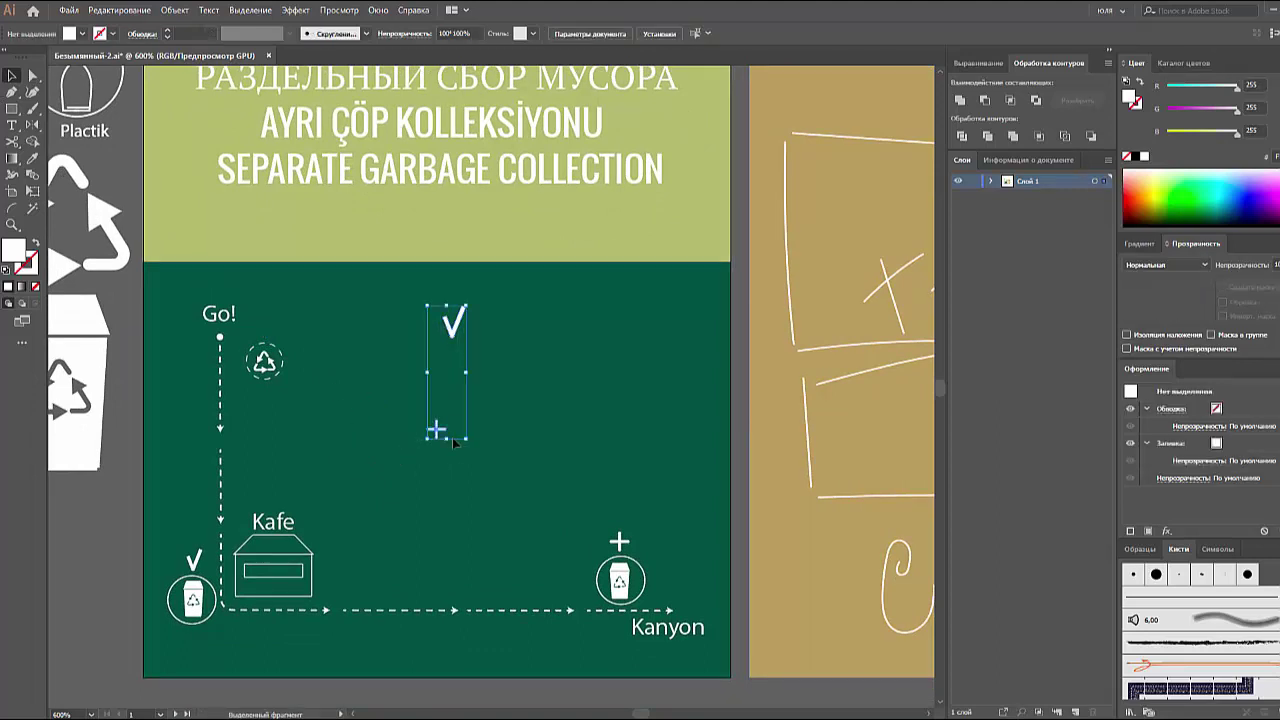
drag(458, 390, 103, 595)
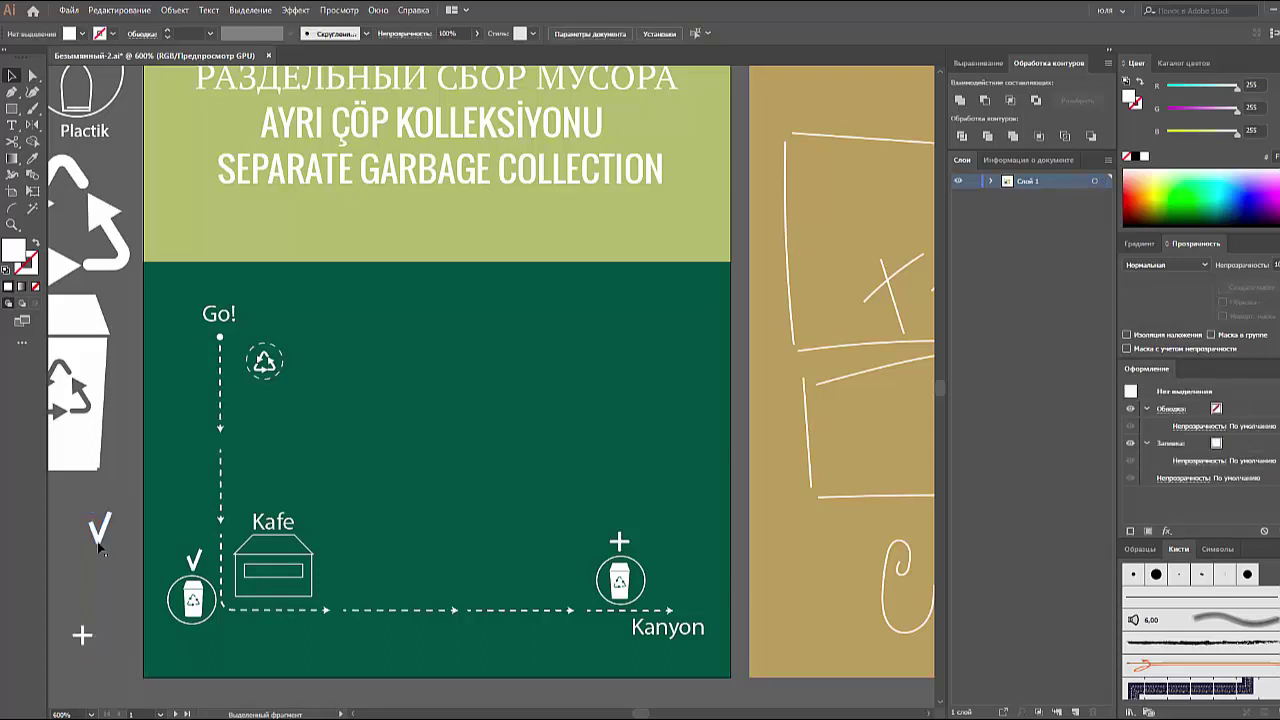
mouse_move(96, 517)
mouse_down()
mouse_move(106, 620)
mouse_move(140, 590)
mouse_up()
drag(114, 639, 88, 541)
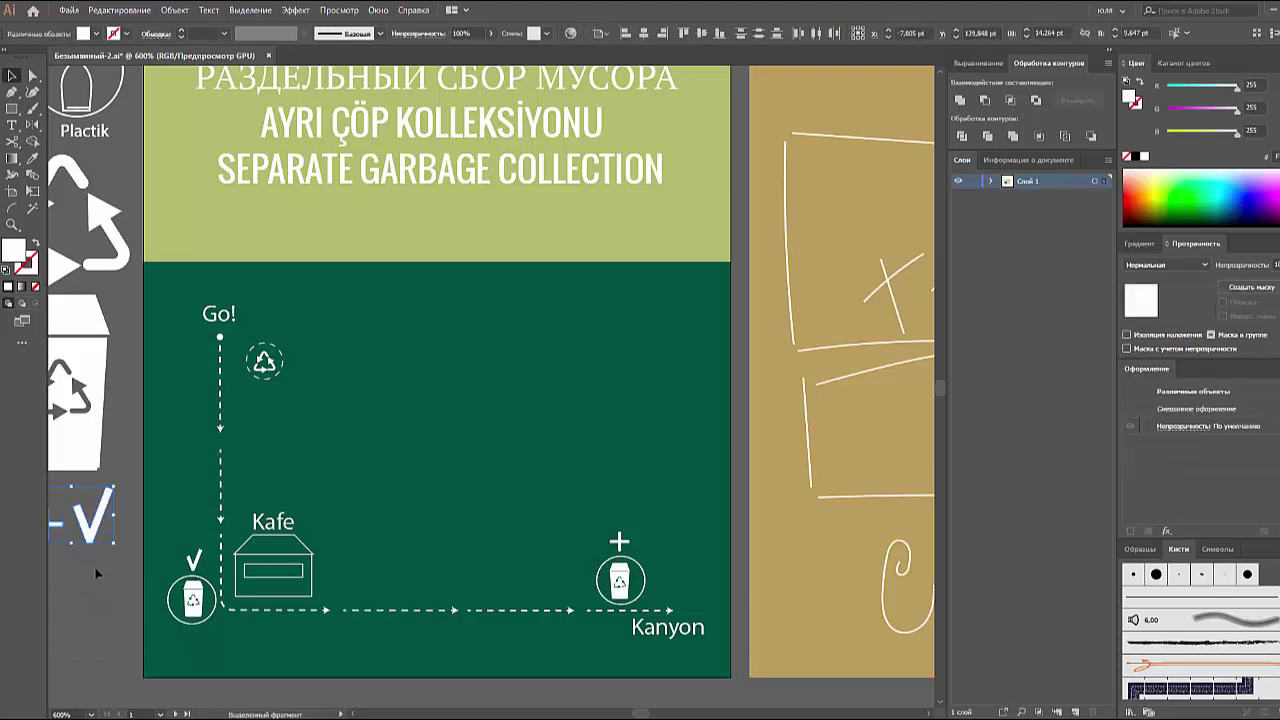
click(377, 646)
key(ctrl+minus)
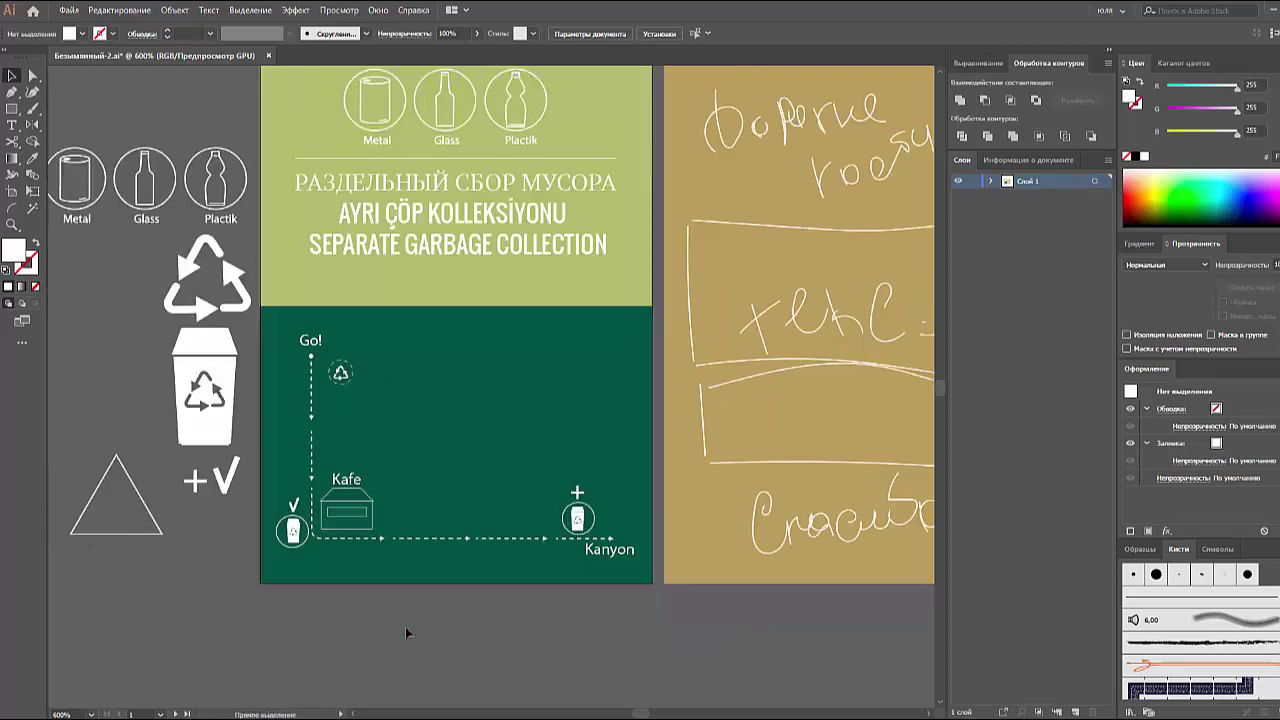
drag(457, 566, 457, 611)
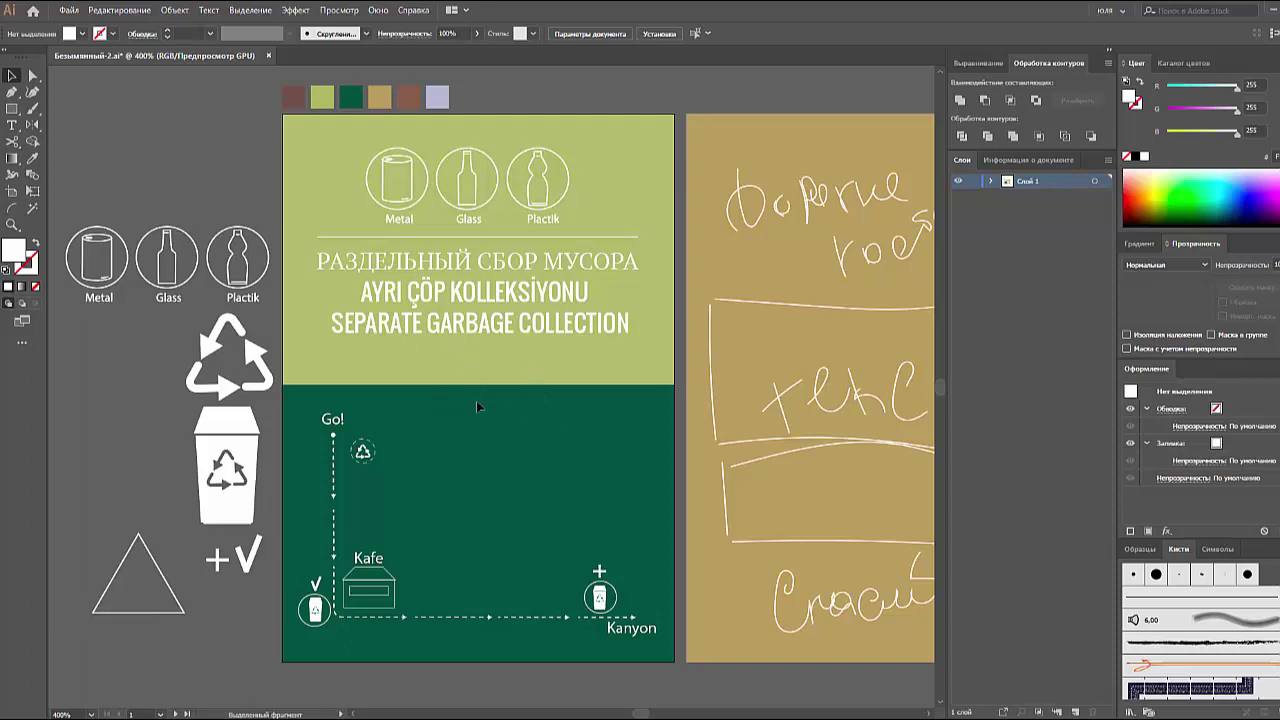
drag(470, 402, 440, 399)
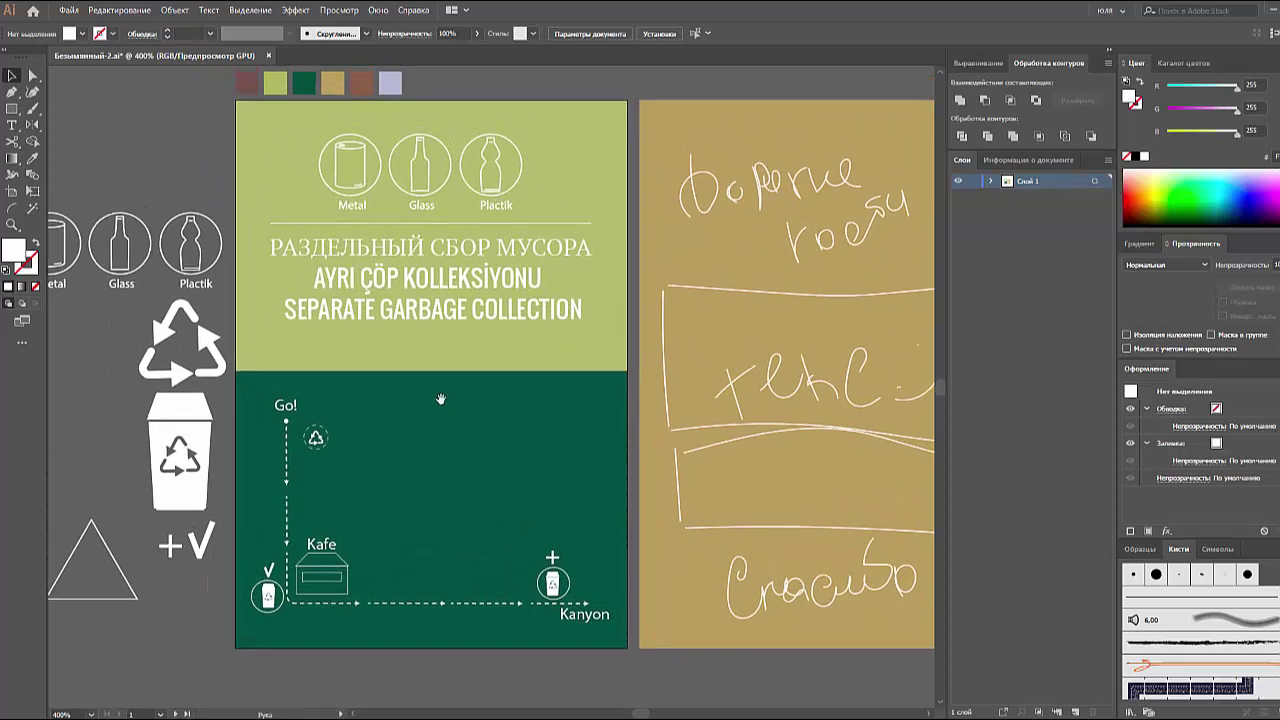
- Paste the ECO FUN Adventure Park logo, move it toward the poster centre and shrink it
key(ctrl+v)
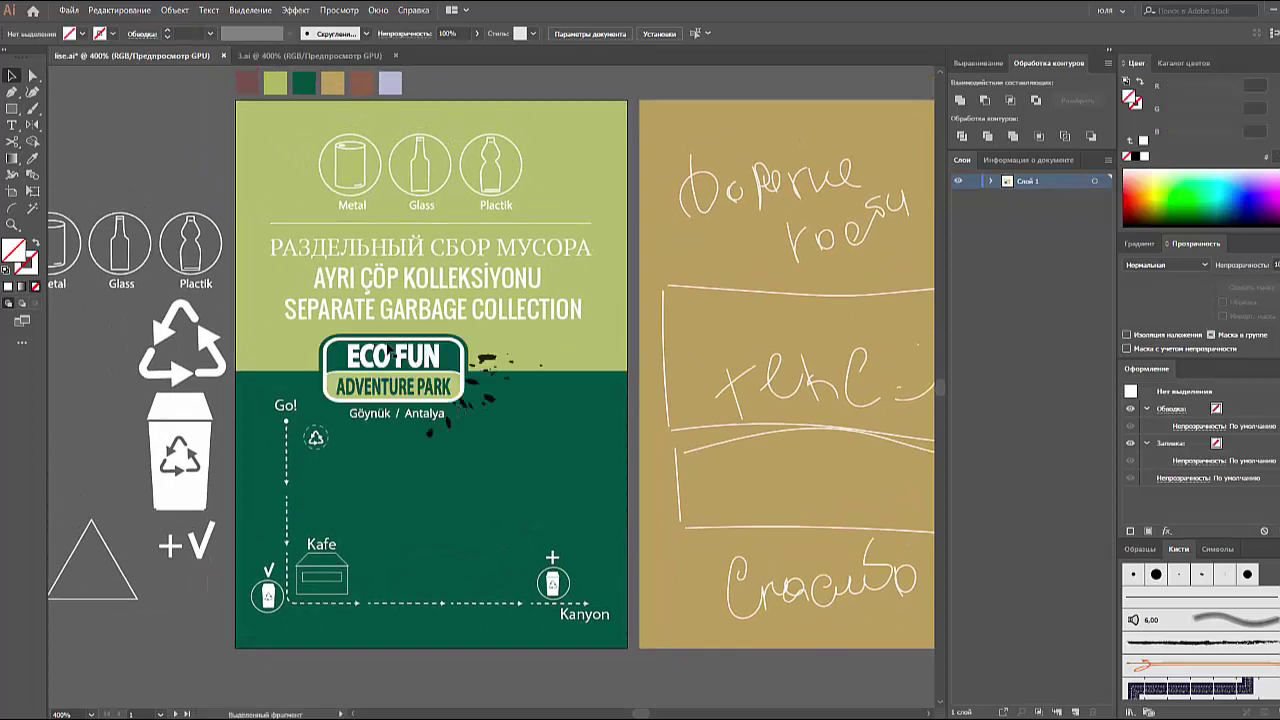
click(401, 408)
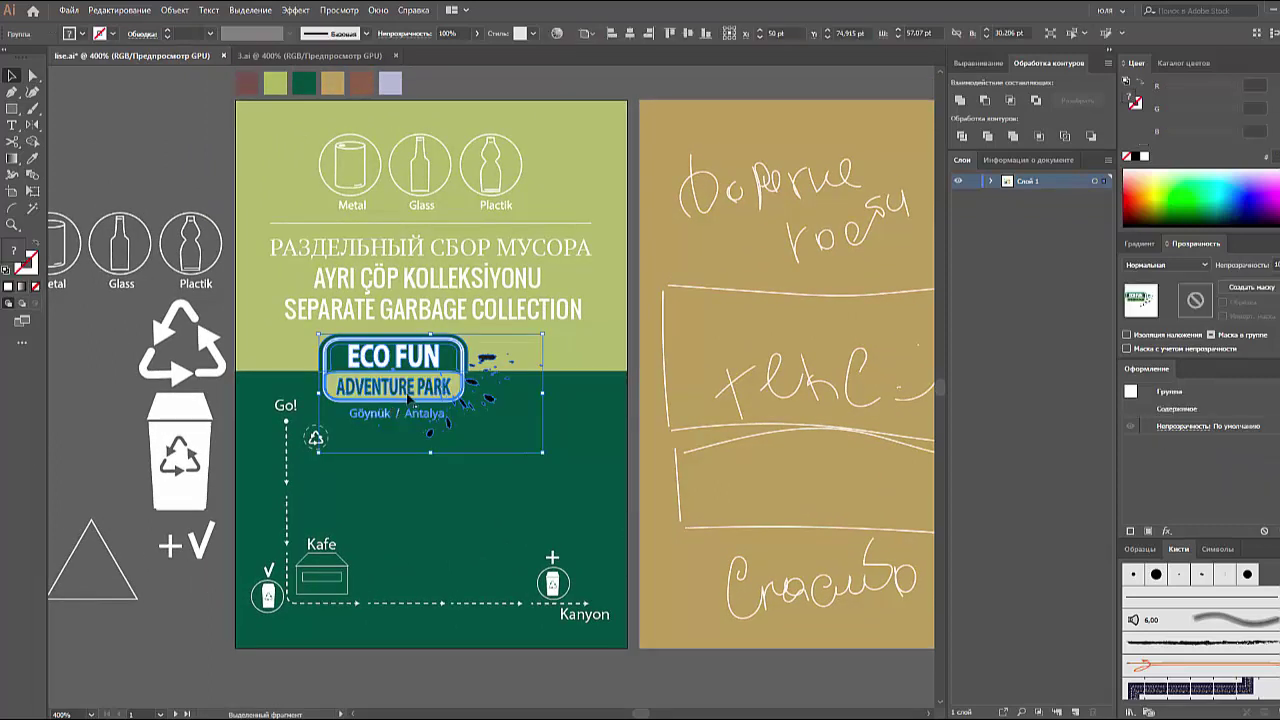
drag(418, 397, 442, 401)
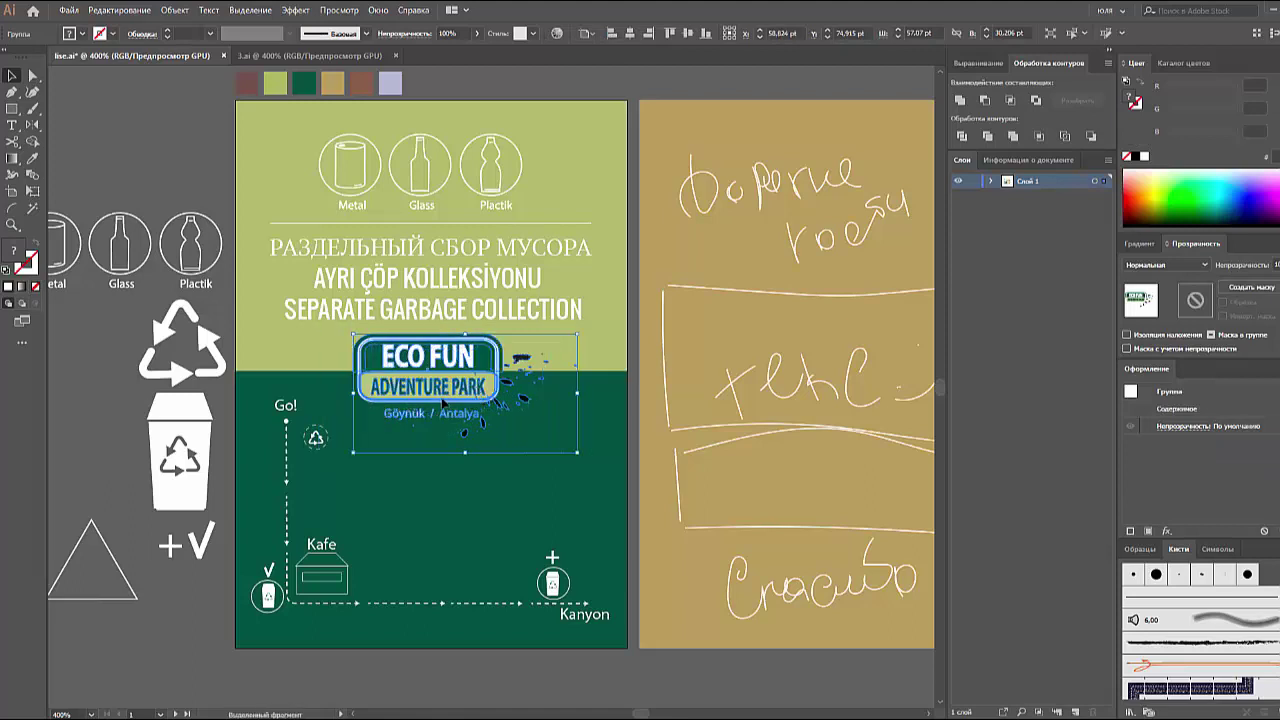
drag(577, 452, 558, 442)
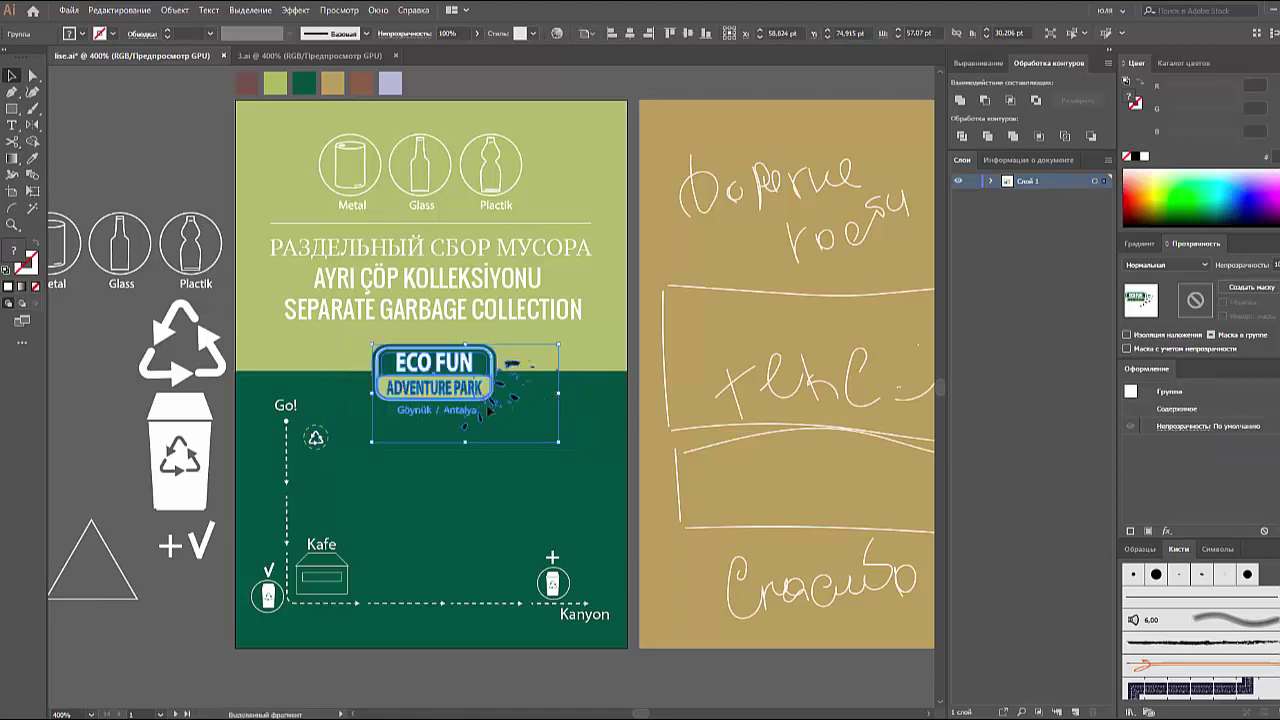
click(473, 463)
- Rotate the logo's black ink splatter in isolation mode, then exit isolation
right_click(430, 397)
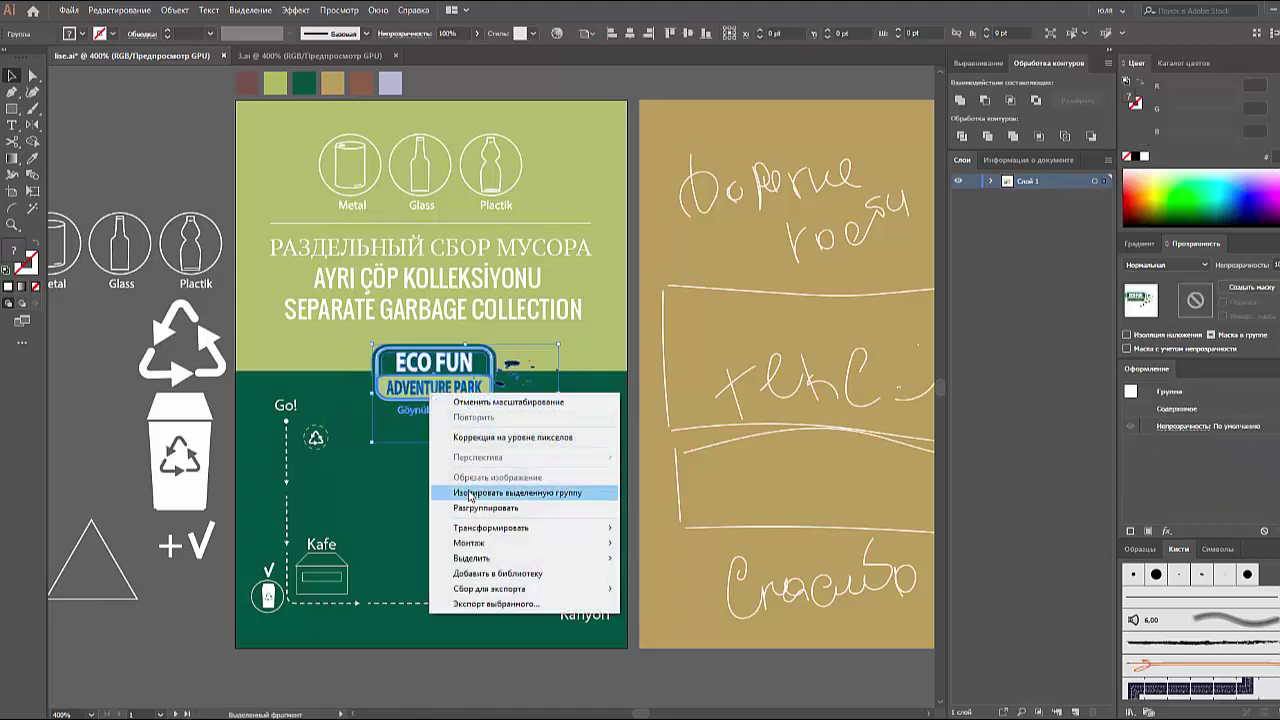
click(505, 491)
click(495, 395)
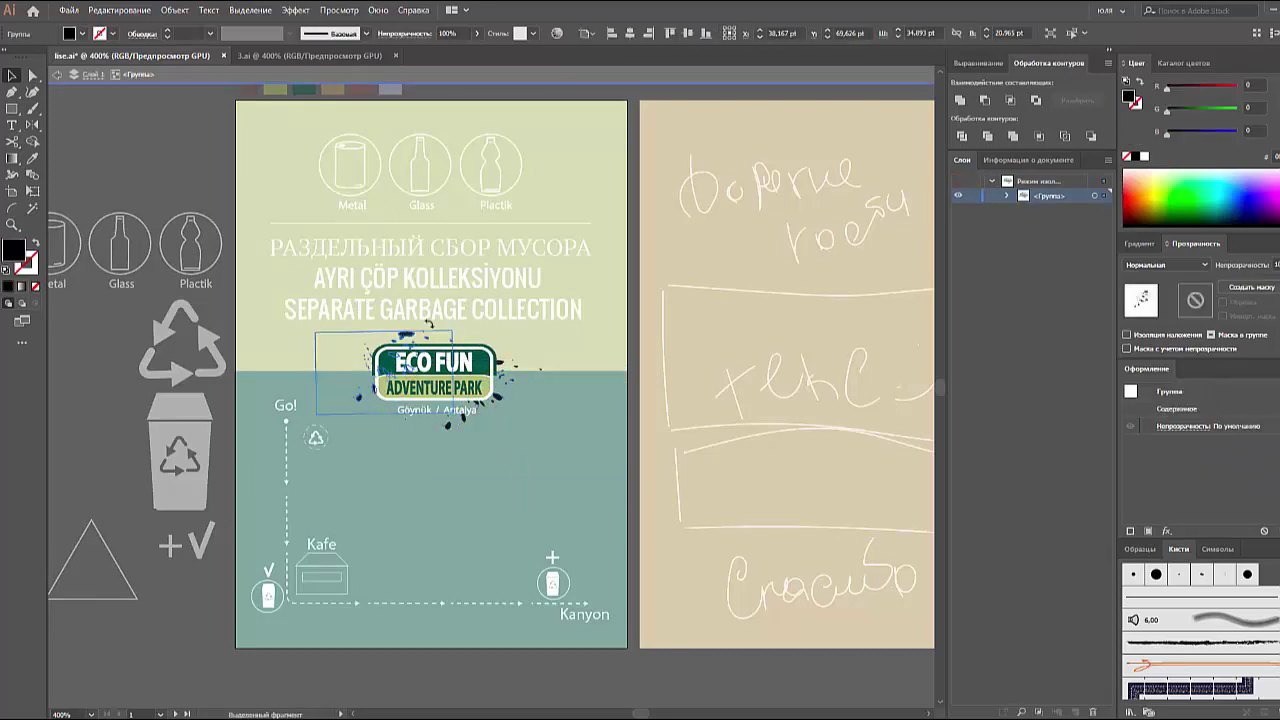
drag(405, 440, 294, 381)
click(304, 396)
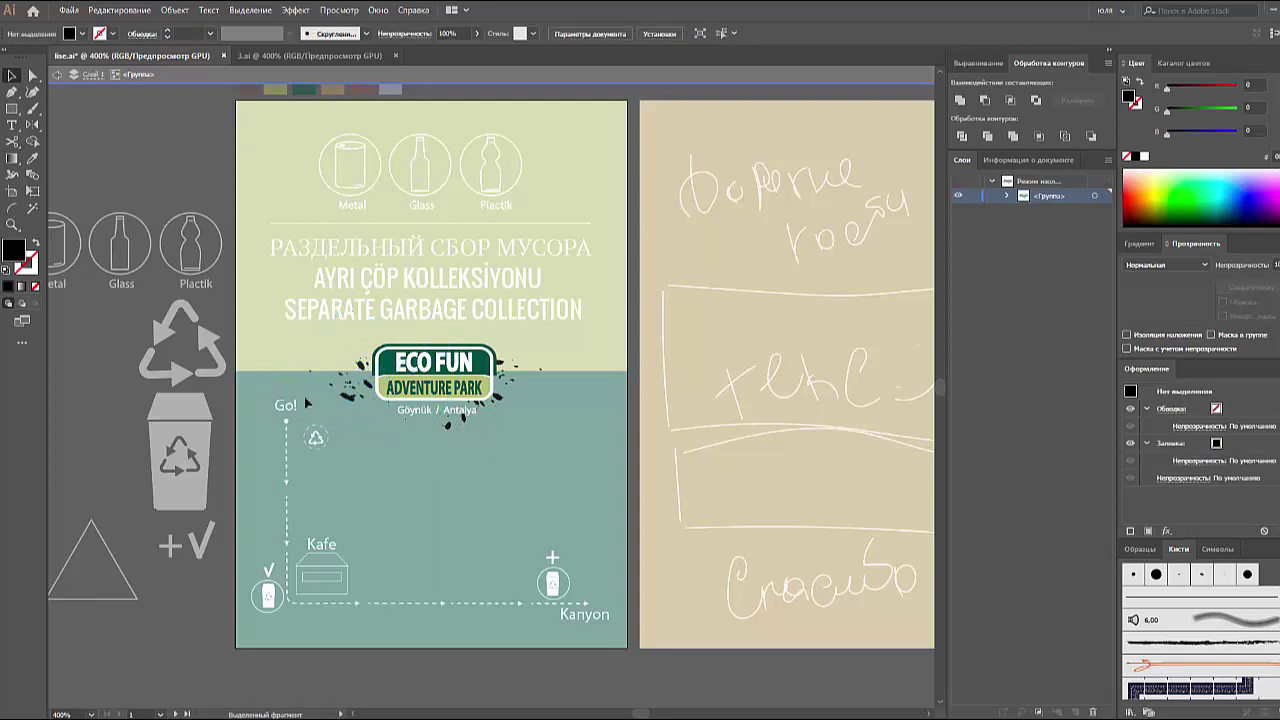
double_click(117, 362)
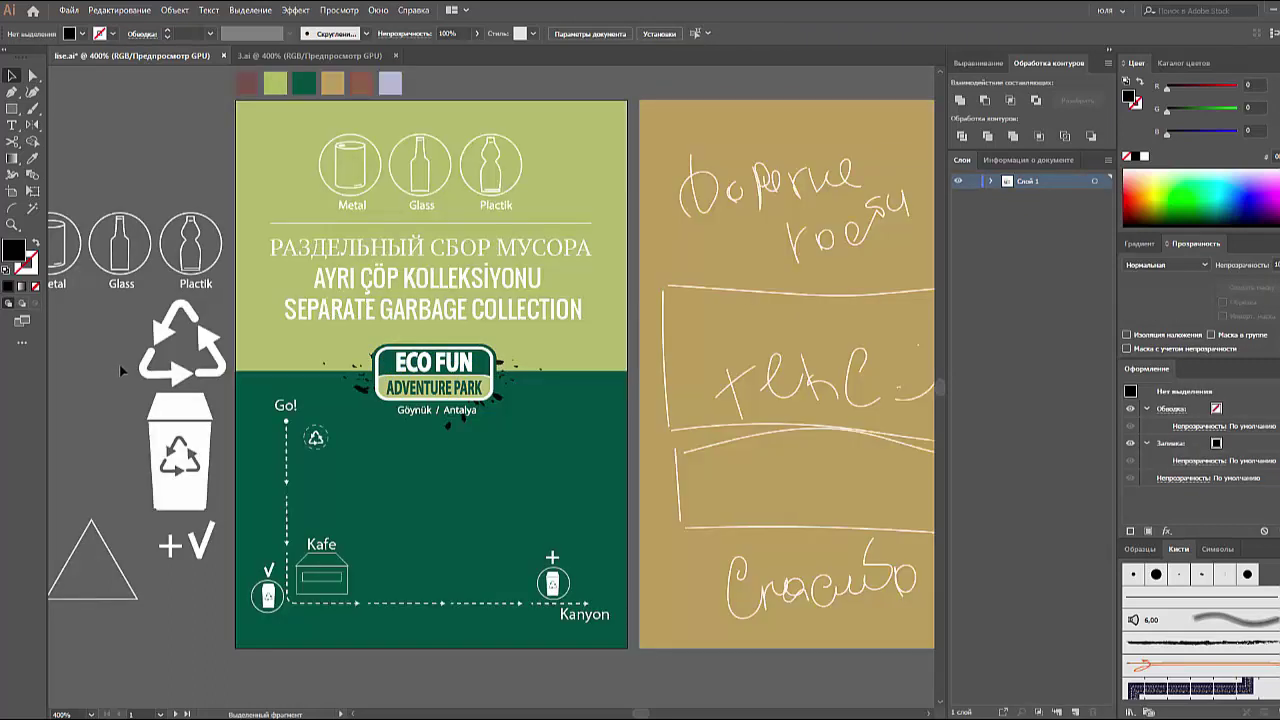
scroll(119, 363, up, 1)
scroll(119, 363, down, 1)
key(ctrl+minus)
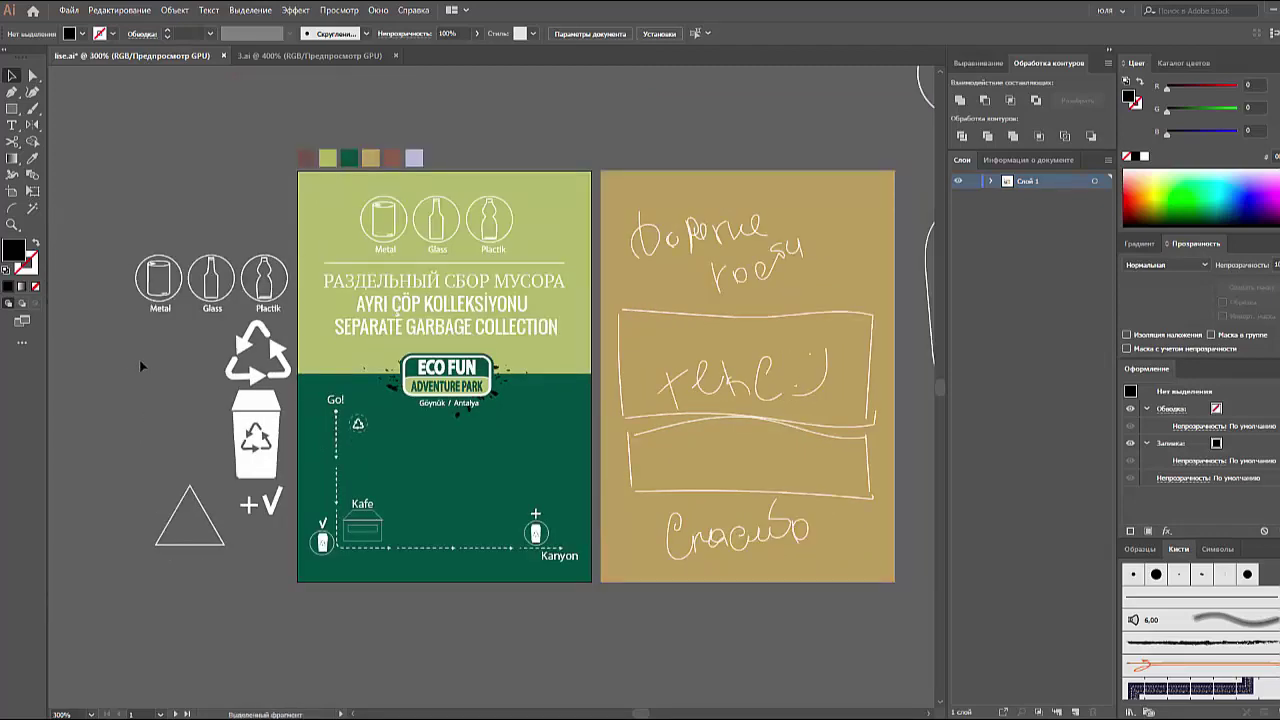
scroll(580, 622, right, 3)
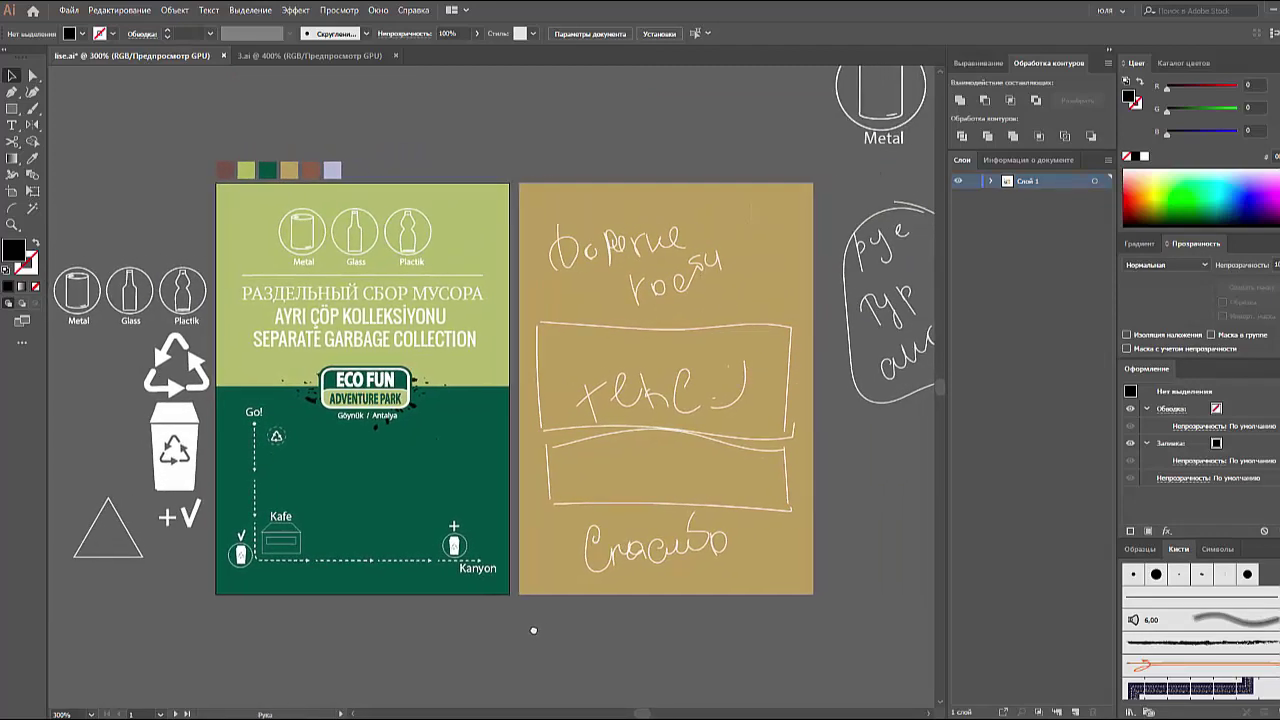